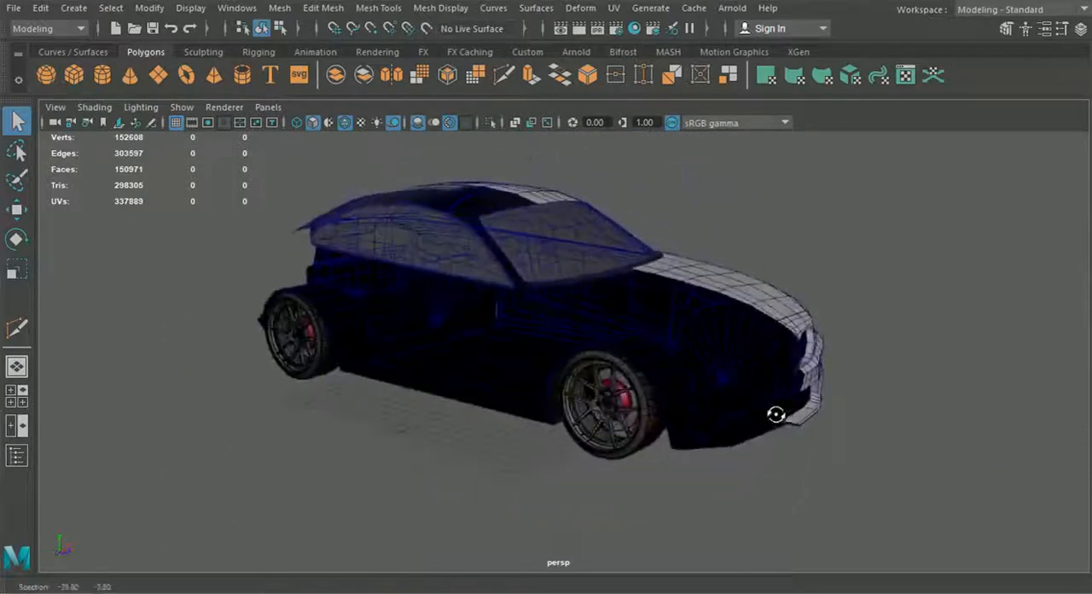
Step: Examine the half-modelled car body, its separate parts and the empty opposite side from several angles
{"action": "left_click_drag", "start_coordinate": [370, 308], "coordinate": [792, 439], "text": "alt"}
{"action": "scroll", "coordinate": [680, 449], "scroll_direction": "up", "scroll_amount": 2}
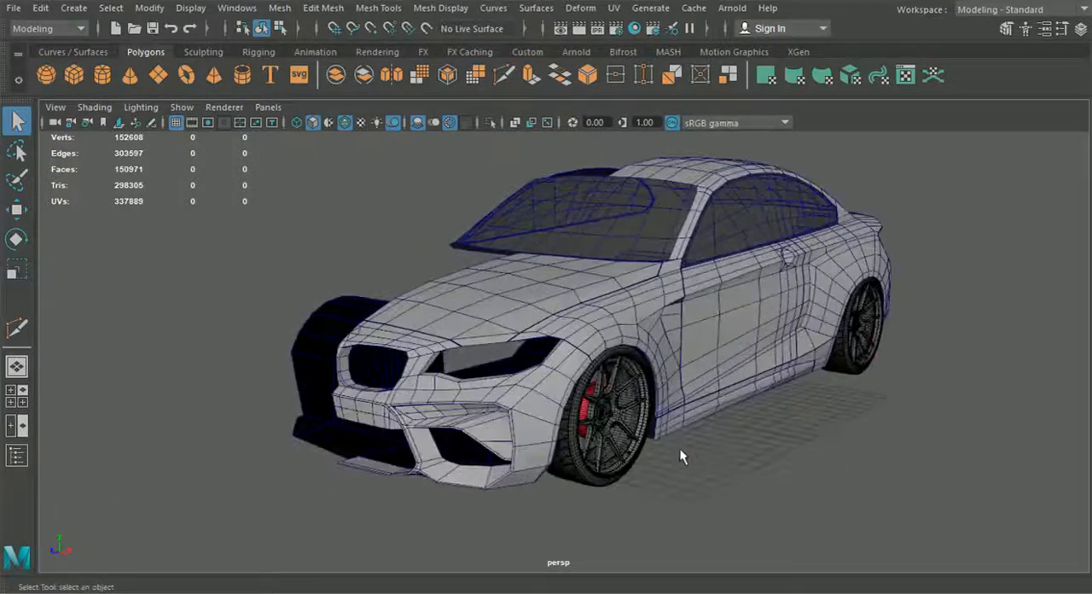
{"action": "left_click_drag", "start_coordinate": [823, 339], "coordinate": [706, 431], "text": "alt"}
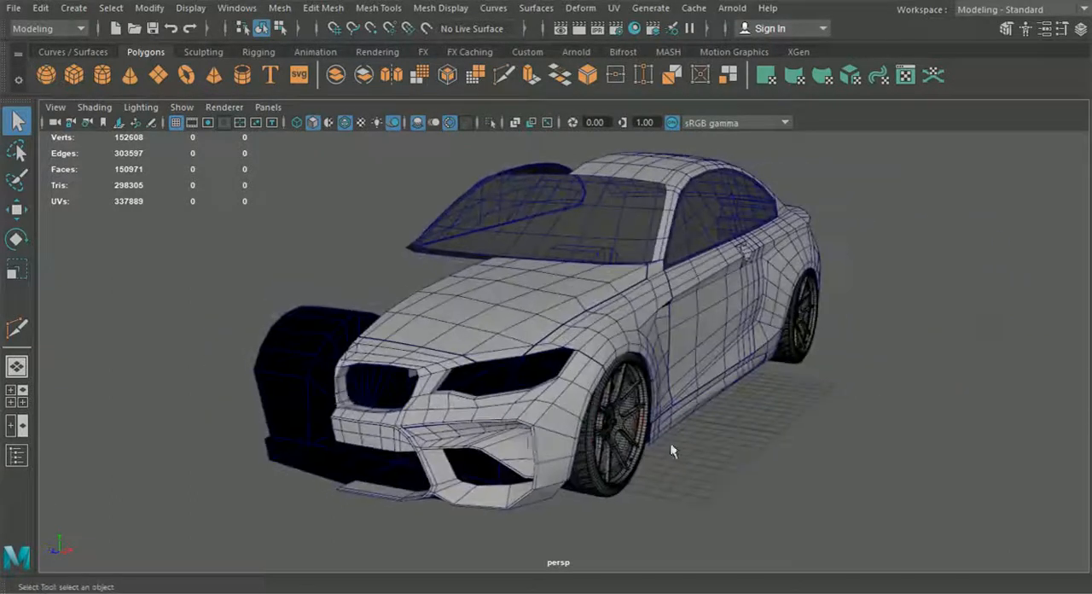
{"action": "left_click", "coordinate": [532, 432]}
{"action": "left_click", "coordinate": [524, 330]}
{"action": "left_click", "coordinate": [612, 359]}
{"action": "left_click", "coordinate": [674, 428]}
{"action": "left_click_drag", "start_coordinate": [415, 415], "coordinate": [592, 424], "text": "alt"}
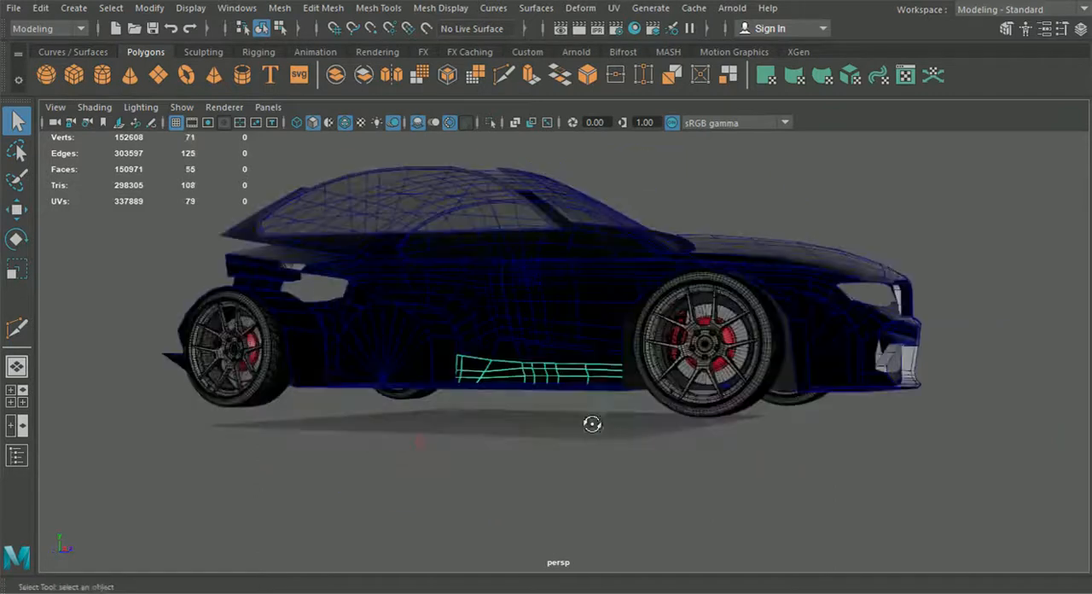
{"action": "left_click_drag", "start_coordinate": [440, 422], "coordinate": [655, 500], "text": "alt"}
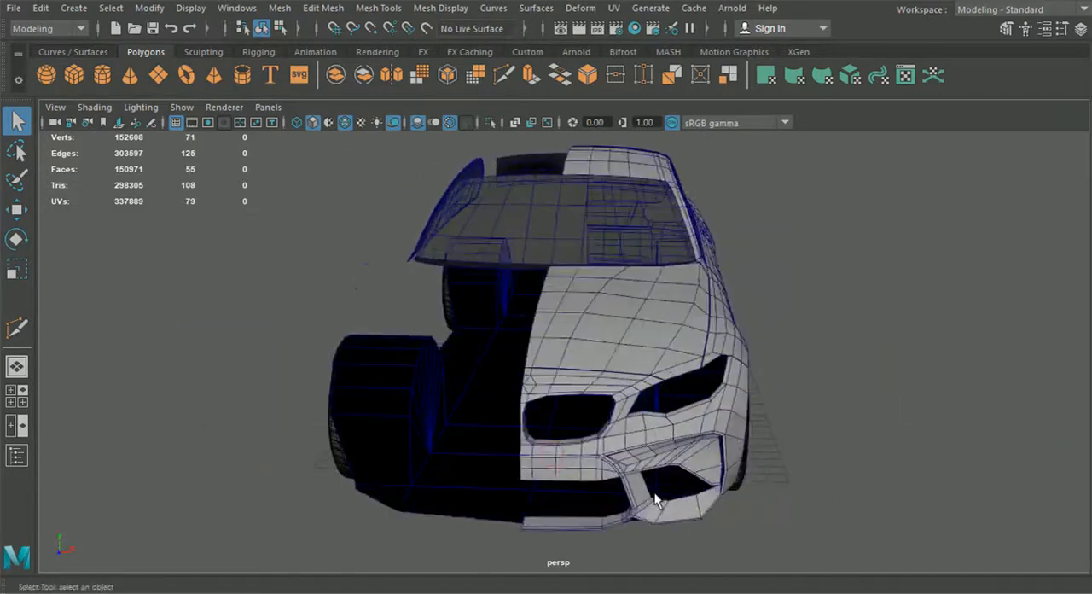
{"action": "mouse_move", "coordinate": [662, 432]}
{"action": "left_mouse_down", "text": "alt"}
{"action": "mouse_move", "coordinate": [575, 446]}
{"action": "mouse_move", "coordinate": [649, 441]}
{"action": "left_mouse_up", "text": "alt"}
Step: Select the front bumper half and open the options for Duplicate Special
{"action": "left_click", "coordinate": [758, 479]}
{"action": "left_click", "coordinate": [508, 462]}
{"action": "left_click_drag", "start_coordinate": [508, 462], "coordinate": [529, 418], "text": "alt"}
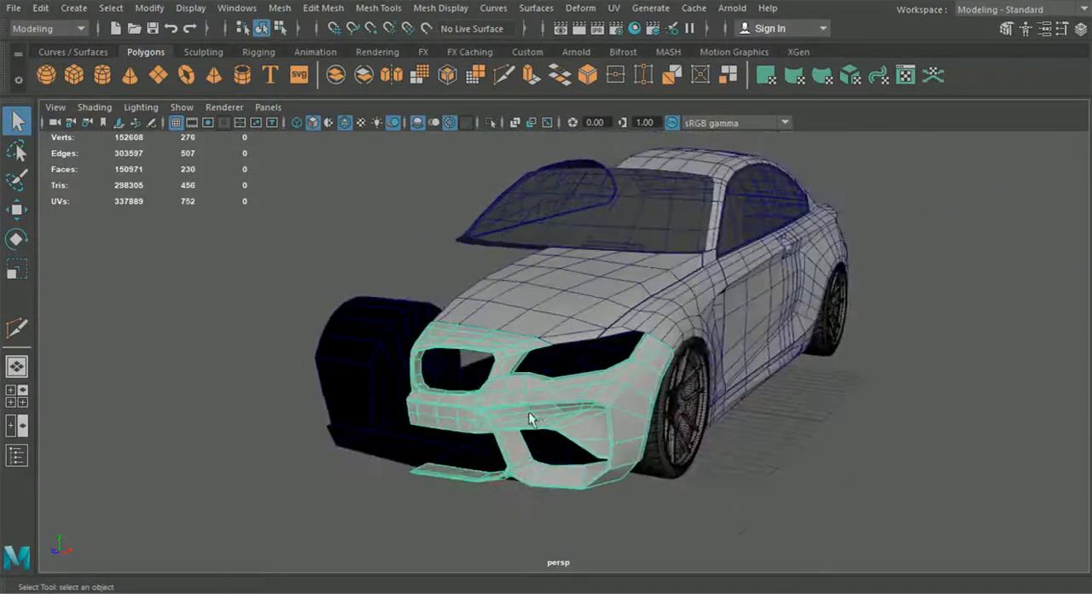
{"action": "left_click", "coordinate": [13, 8]}
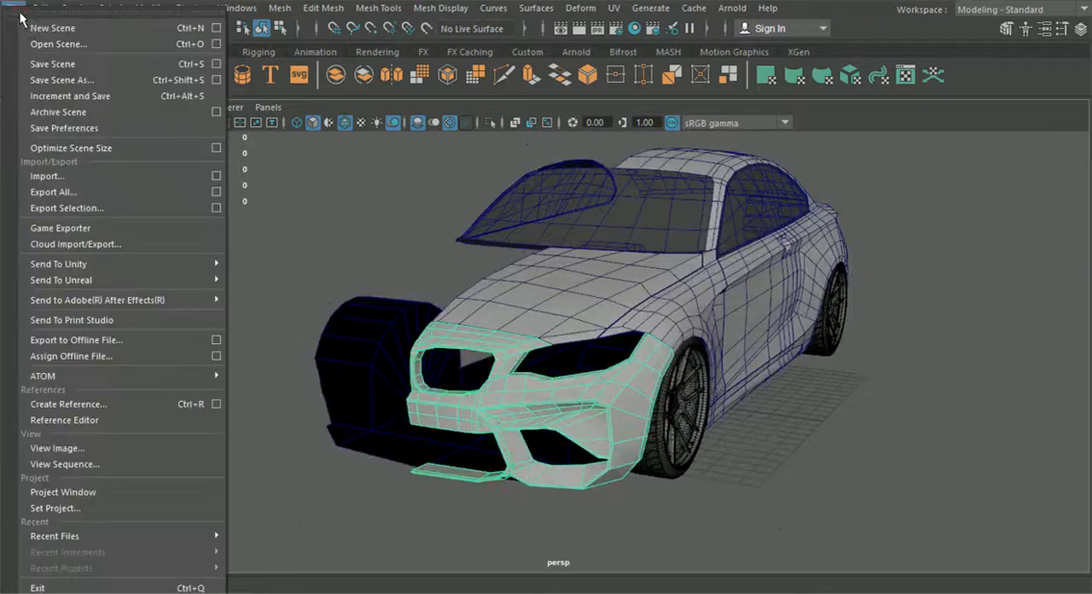
{"action": "mouse_move", "coordinate": [40, 8]}
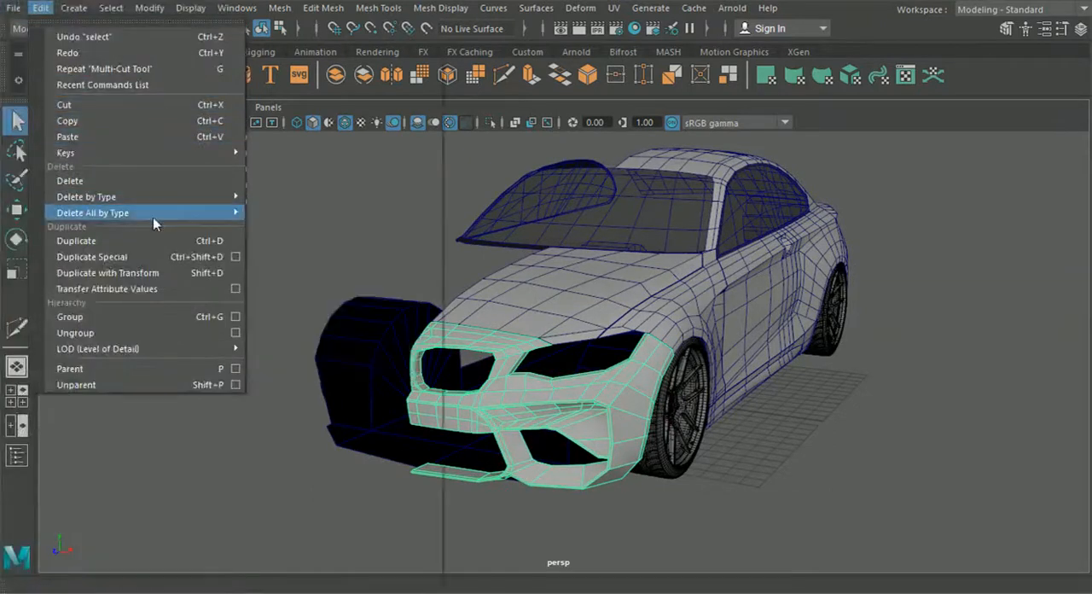
{"action": "left_click", "coordinate": [234, 257]}
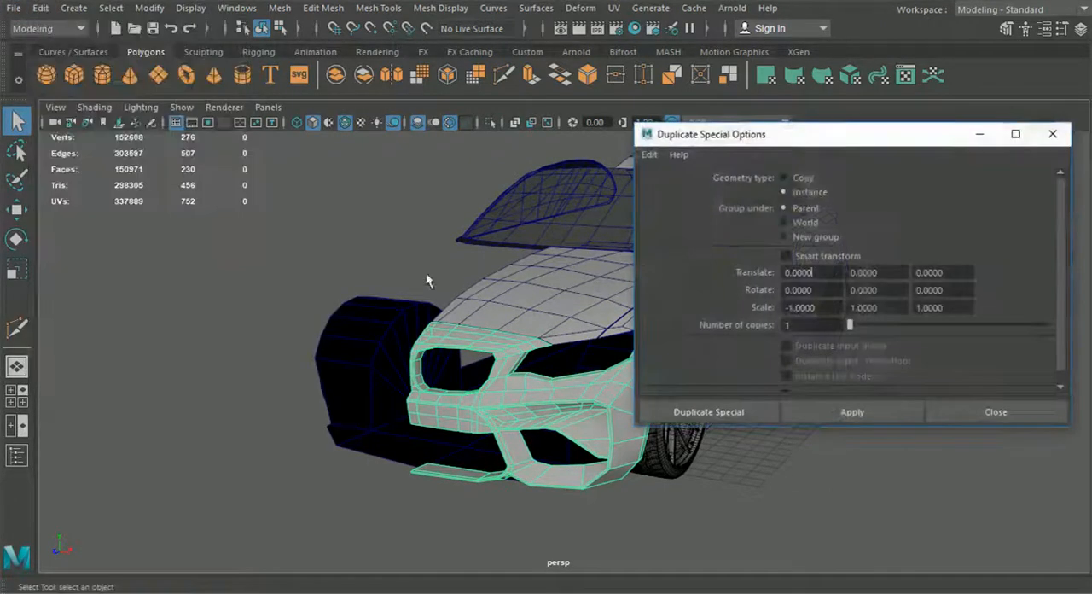
{"action": "left_click_drag", "start_coordinate": [766, 136], "coordinate": [480, 150]}
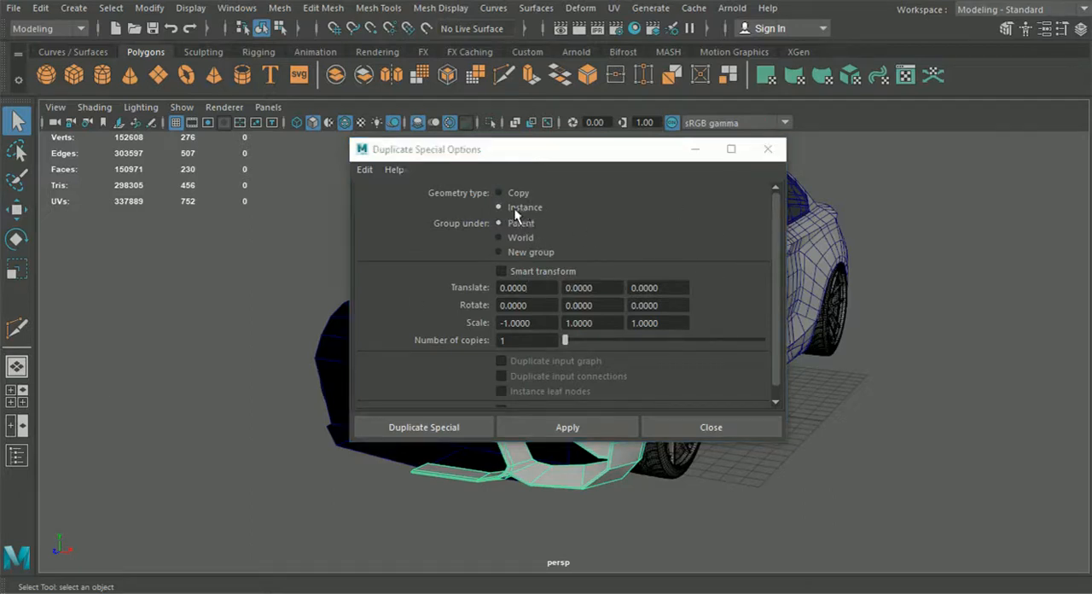
{"action": "left_click_drag", "start_coordinate": [443, 164], "coordinate": [603, 161]}
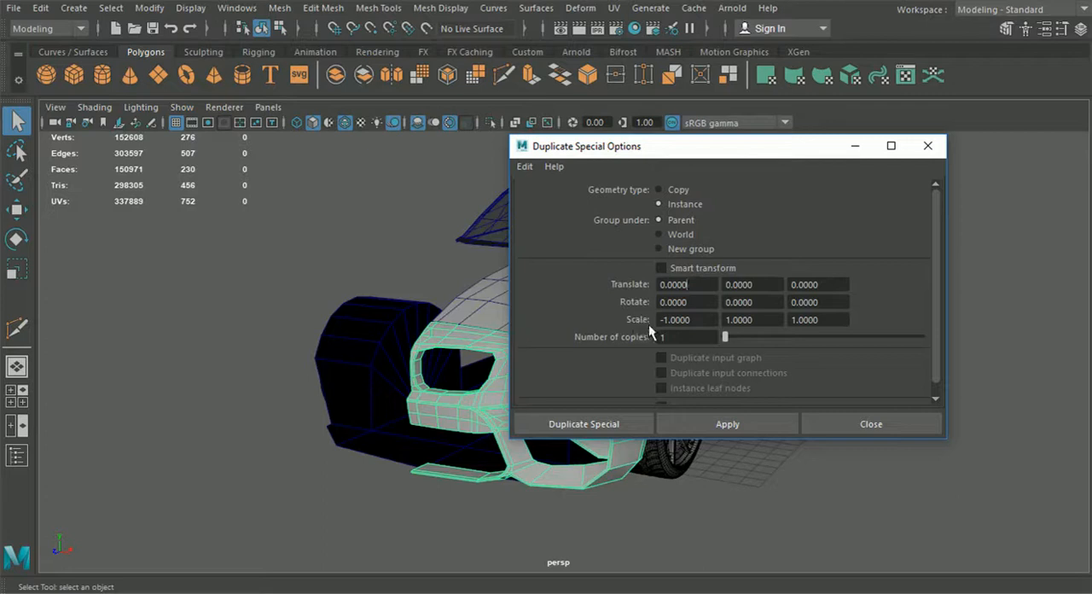
Step: Duplicate the front bumper half as one instance mirrored across the car's centre with scale -1, 1, 1
{"action": "left_click_drag", "start_coordinate": [668, 159], "coordinate": [721, 229]}
{"action": "mouse_move", "coordinate": [434, 318]}
{"action": "left_mouse_down", "text": "alt"}
{"action": "mouse_move", "coordinate": [401, 333]}
{"action": "mouse_move", "coordinate": [446, 329]}
{"action": "left_mouse_up", "text": "alt"}
{"action": "key", "text": "w"}
{"action": "left_click_drag", "start_coordinate": [330, 308], "coordinate": [407, 315], "text": "alt"}
{"action": "left_click_drag", "start_coordinate": [485, 396], "coordinate": [444, 408], "text": "alt"}
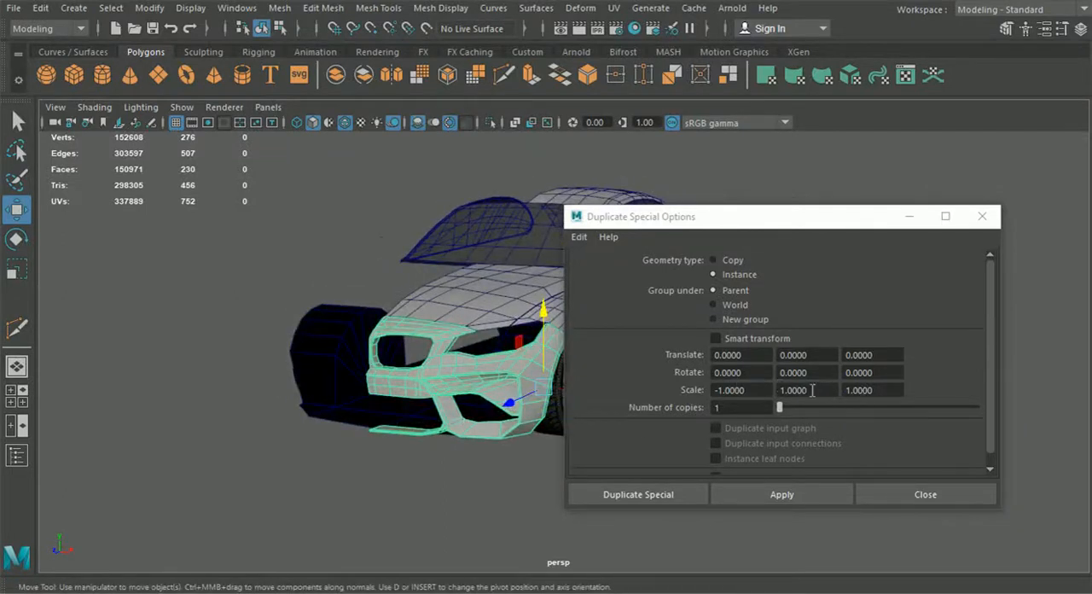
{"action": "left_click_drag", "start_coordinate": [723, 220], "coordinate": [757, 185]}
{"action": "left_click_drag", "start_coordinate": [435, 353], "coordinate": [406, 359], "text": "alt"}
{"action": "left_click", "coordinate": [40, 8]}
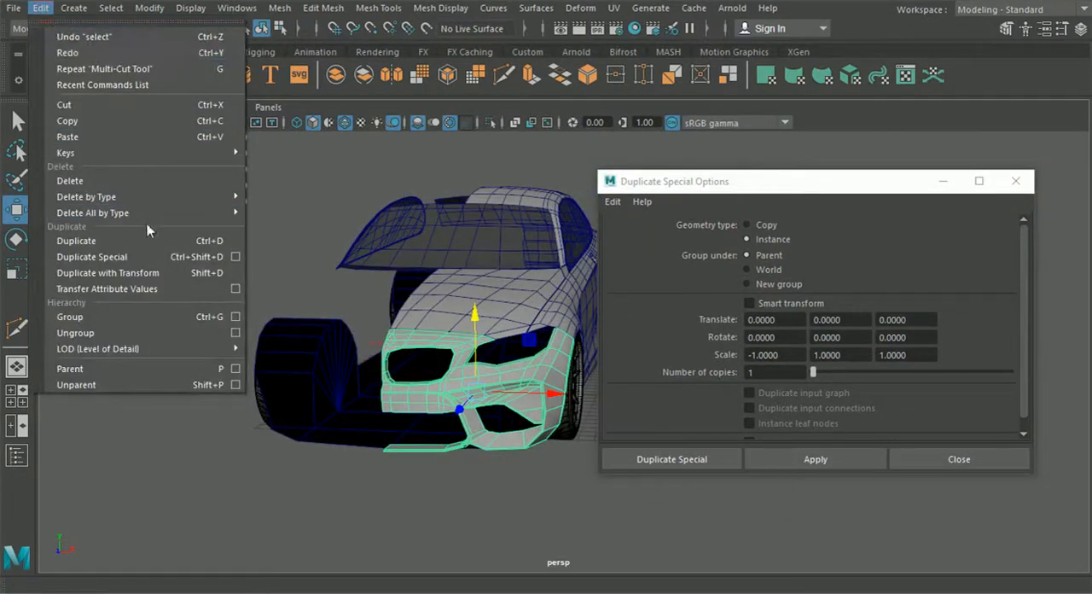
{"action": "mouse_move", "coordinate": [164, 10]}
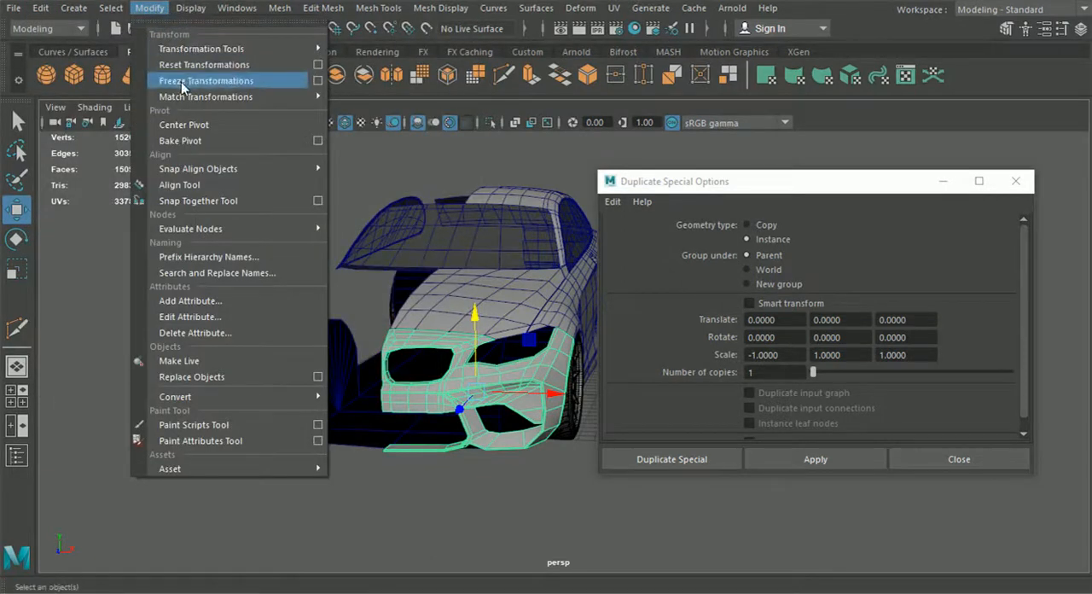
{"action": "left_click_drag", "start_coordinate": [526, 510], "coordinate": [625, 479], "text": "alt"}
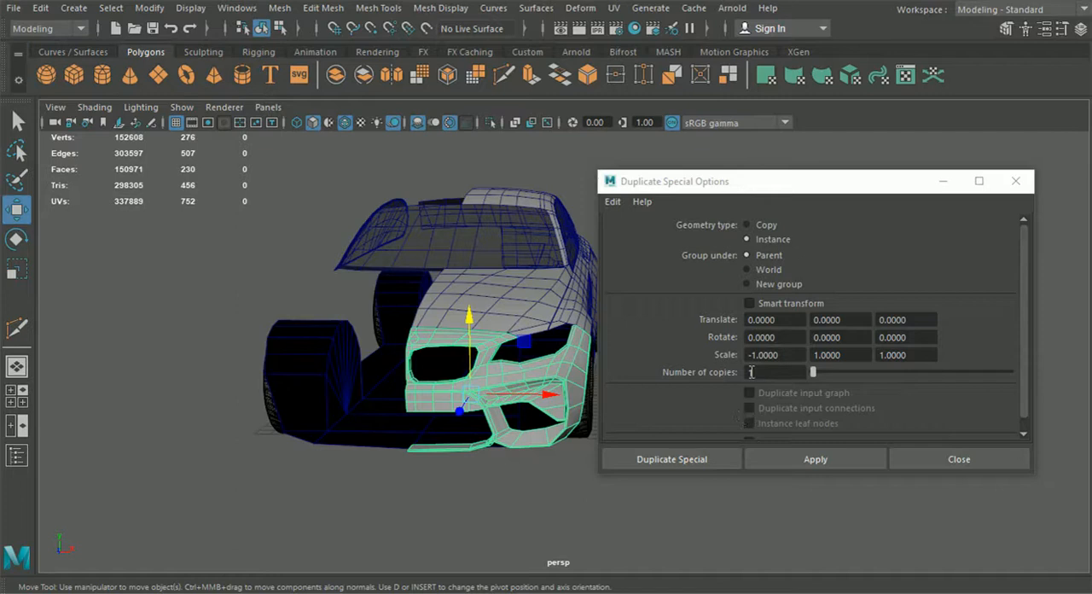
{"action": "left_click", "coordinate": [670, 459]}
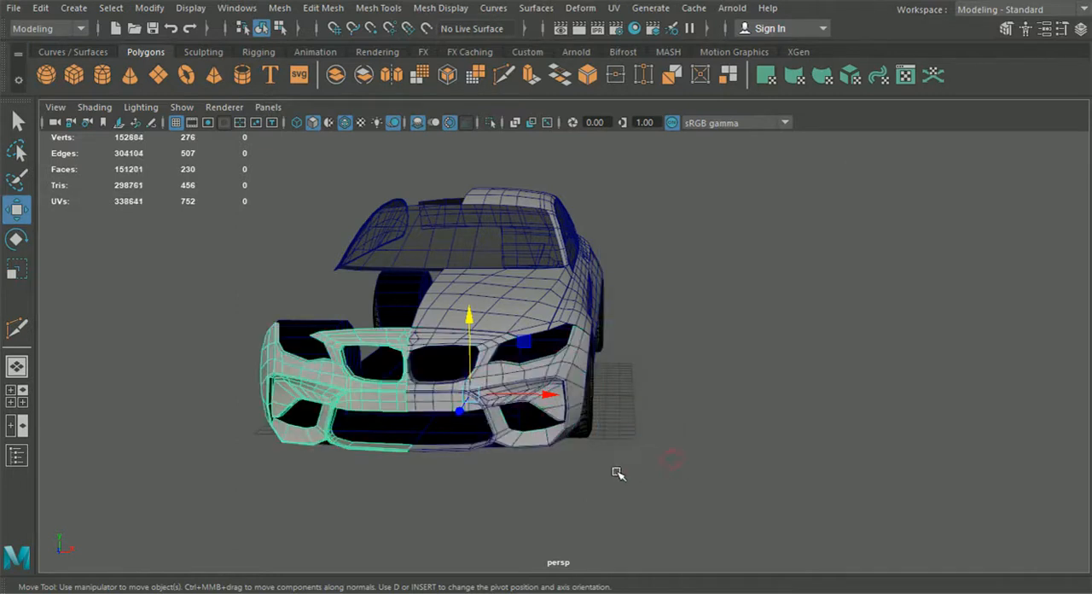
Step: Nudge a vertex beside the lower outer corner of the bumper's grille opening, then return to object selection with nothing selected
{"action": "left_click_drag", "start_coordinate": [614, 475], "coordinate": [560, 466], "text": "alt"}
{"action": "right_click_drag", "start_coordinate": [560, 465], "coordinate": [576, 442], "text": "alt"}
{"action": "left_click", "coordinate": [845, 430]}
{"action": "mouse_move", "coordinate": [488, 437]}
{"action": "left_mouse_down", "text": "alt"}
{"action": "mouse_move", "coordinate": [563, 436]}
{"action": "mouse_move", "coordinate": [509, 434]}
{"action": "left_mouse_up", "text": "alt"}
{"action": "left_click", "coordinate": [583, 391]}
{"action": "right_click_drag", "start_coordinate": [597, 381], "coordinate": [639, 380]}
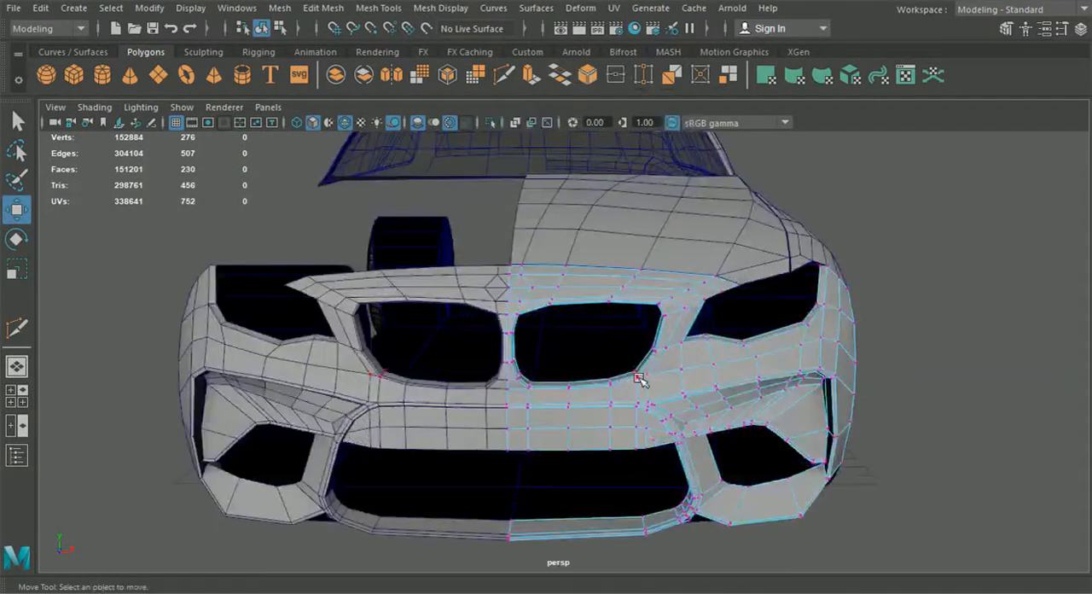
{"action": "left_click", "coordinate": [648, 377]}
{"action": "mouse_move", "coordinate": [715, 374]}
{"action": "left_mouse_down"}
{"action": "mouse_move", "coordinate": [736, 378]}
{"action": "mouse_move", "coordinate": [721, 377]}
{"action": "left_mouse_up"}
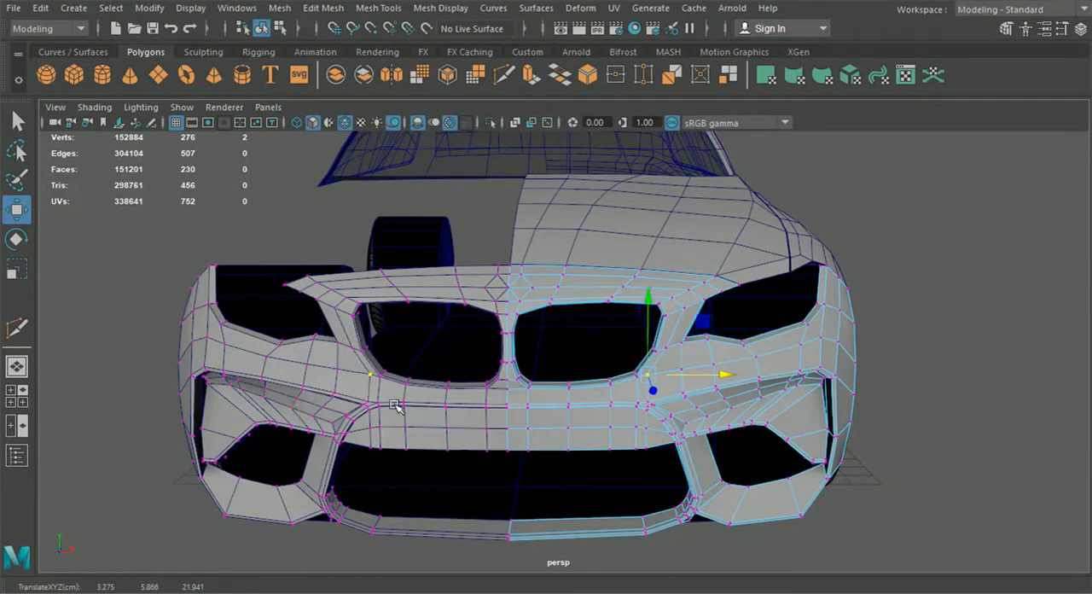
{"action": "left_click_drag", "start_coordinate": [496, 419], "coordinate": [480, 413], "text": "alt"}
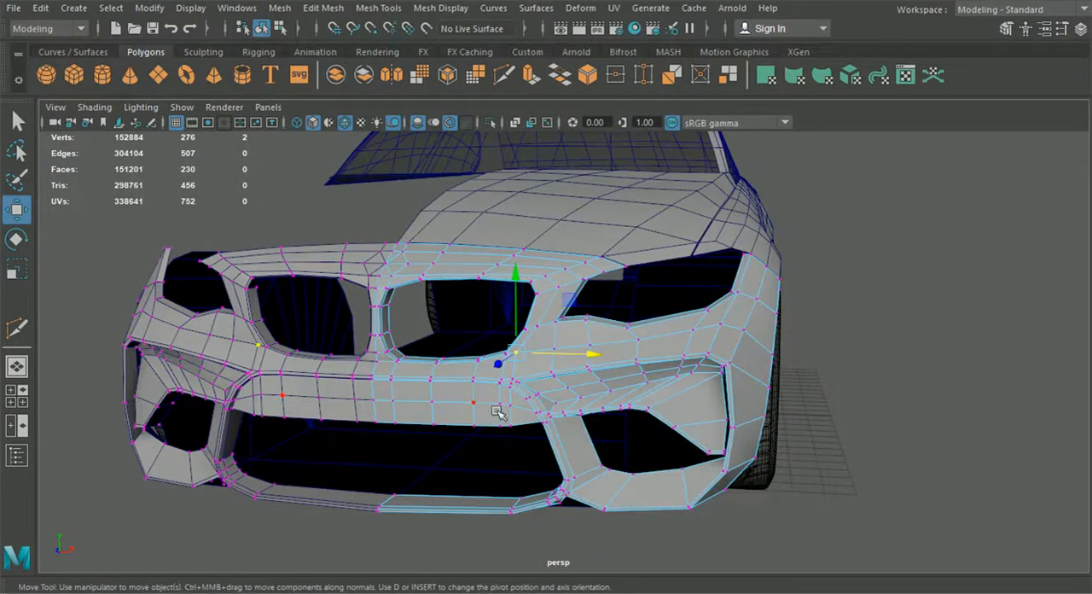
{"action": "left_click_drag", "start_coordinate": [497, 412], "coordinate": [410, 401], "text": "alt"}
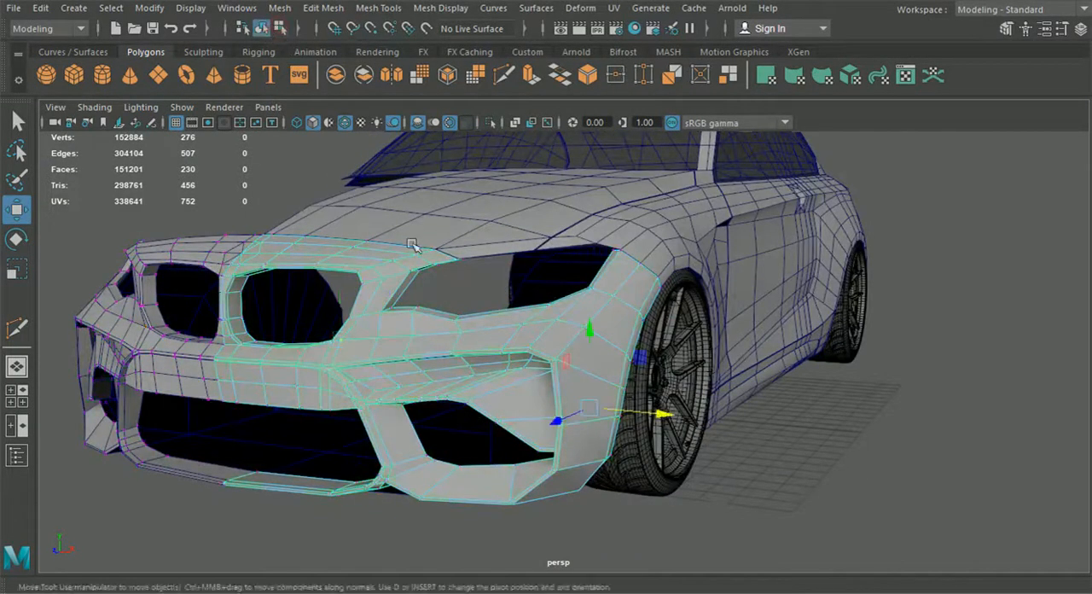
{"action": "left_click_drag", "start_coordinate": [452, 277], "coordinate": [483, 298], "text": "alt"}
{"action": "right_click_drag", "start_coordinate": [483, 298], "coordinate": [537, 306], "text": "alt"}
{"action": "left_click", "coordinate": [443, 305]}
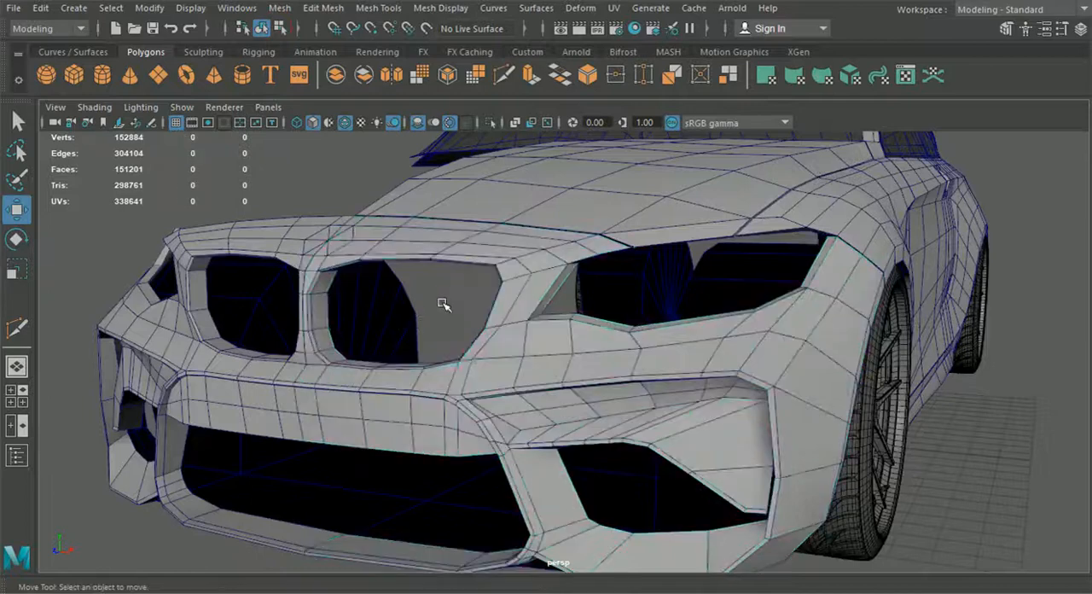
Step: Extrude the hexagonal group of faces at the bumper's centre above the grille openings
{"action": "left_click_drag", "start_coordinate": [422, 383], "coordinate": [558, 388], "text": "alt"}
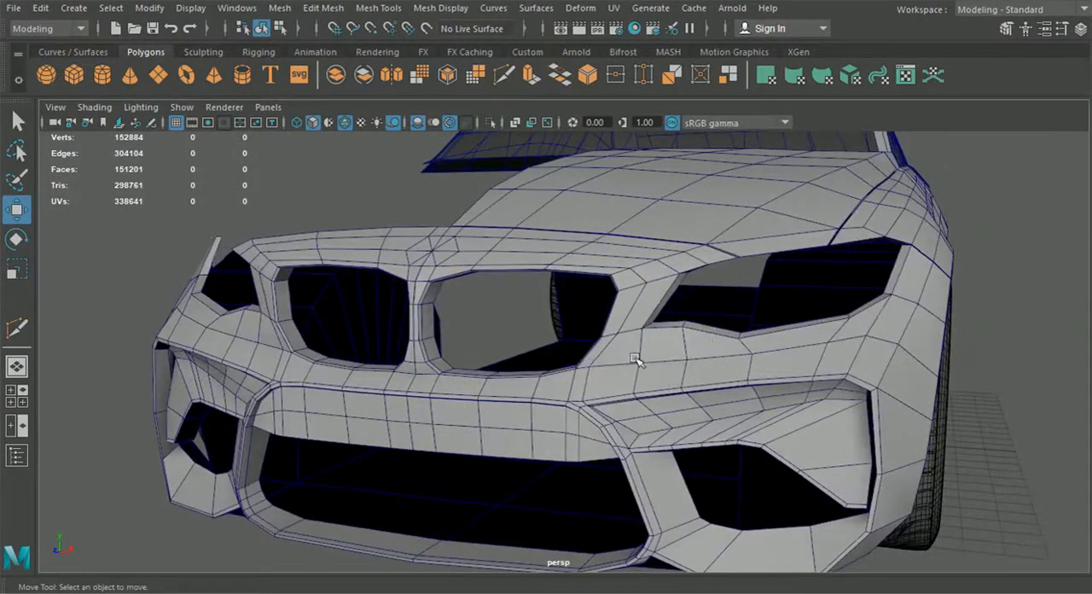
{"action": "left_click_drag", "start_coordinate": [597, 383], "coordinate": [487, 394], "text": "alt"}
{"action": "right_click_drag", "start_coordinate": [487, 395], "coordinate": [625, 409], "text": "alt"}
{"action": "left_click_drag", "start_coordinate": [625, 408], "coordinate": [534, 344], "text": "alt"}
{"action": "left_click", "coordinate": [489, 319]}
{"action": "right_click_drag", "start_coordinate": [490, 318], "coordinate": [490, 164]}
{"action": "left_click_drag", "start_coordinate": [490, 237], "coordinate": [452, 272], "text": "alt"}
{"action": "left_click", "coordinate": [452, 281]}
{"action": "left_click", "coordinate": [458, 322], "text": "shift"}
{"action": "left_click", "coordinate": [424, 341], "text": "shift"}
{"action": "left_click", "coordinate": [383, 364], "text": "shift"}
{"action": "left_click_drag", "start_coordinate": [487, 409], "coordinate": [503, 395], "text": "alt"}
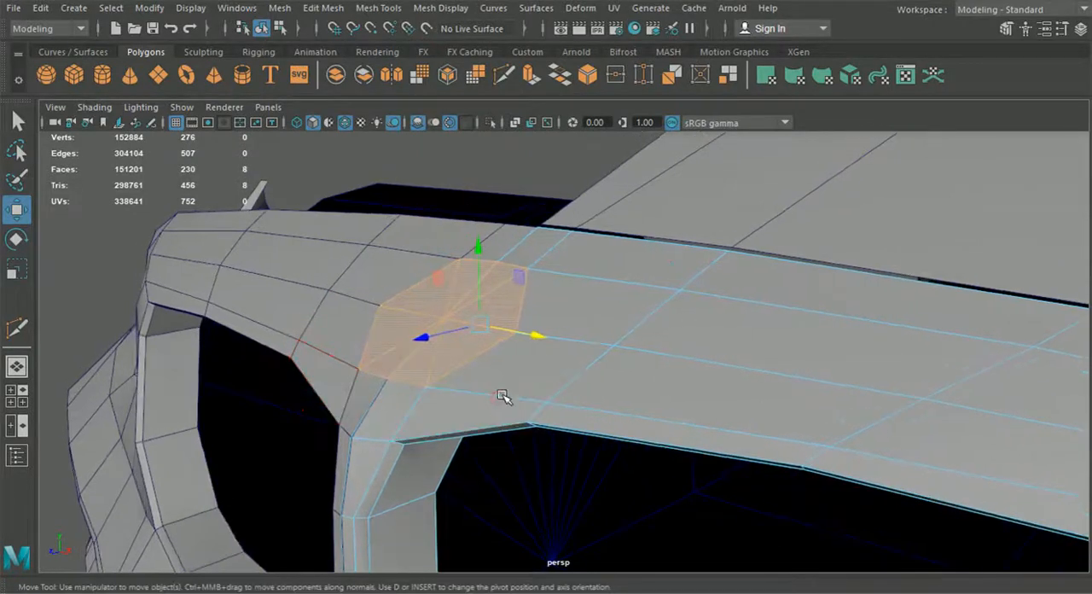
{"action": "key", "text": "ctrl+e"}
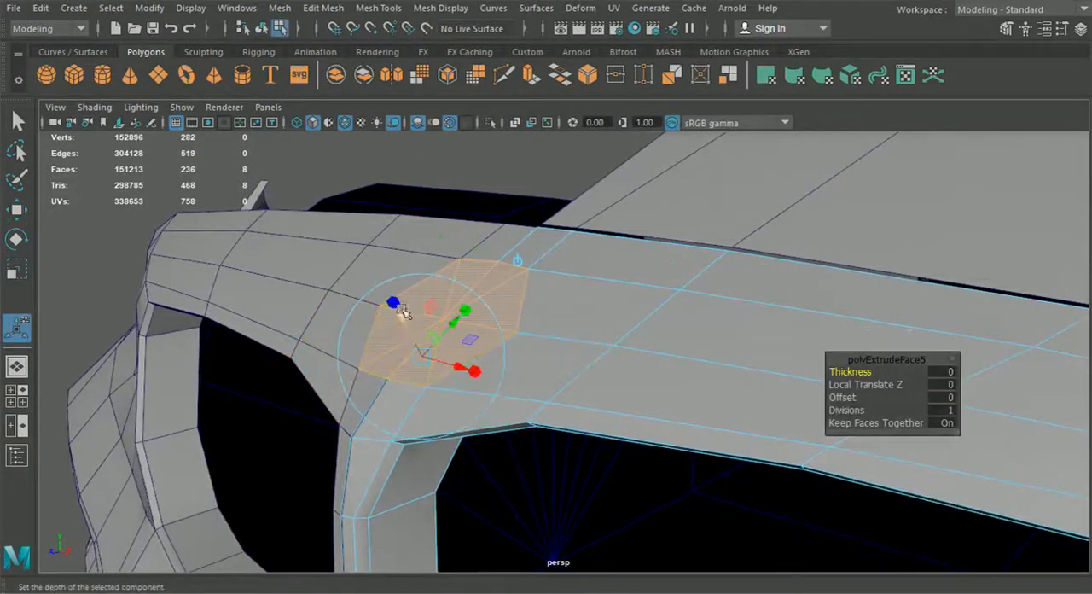
Step: Inset the extruded hexagonal faces slightly to form a thin border around them
{"action": "left_click_drag", "start_coordinate": [418, 355], "coordinate": [458, 361]}
{"action": "middle_click_drag", "start_coordinate": [609, 384], "coordinate": [371, 387], "text": "alt"}
{"action": "scroll", "coordinate": [362, 380], "scroll_direction": "up", "scroll_amount": 4}
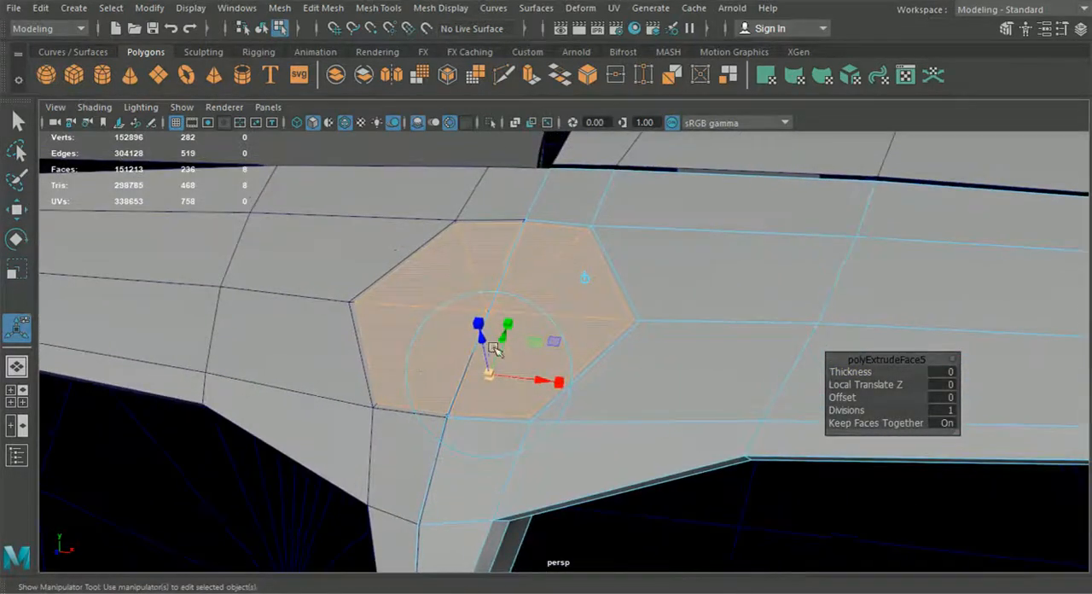
{"action": "left_click_drag", "start_coordinate": [521, 357], "coordinate": [568, 366], "text": "alt"}
{"action": "middle_click_drag", "start_coordinate": [621, 366], "coordinate": [428, 324], "text": "alt"}
{"action": "scroll", "coordinate": [428, 324], "scroll_direction": "up", "scroll_amount": 4}
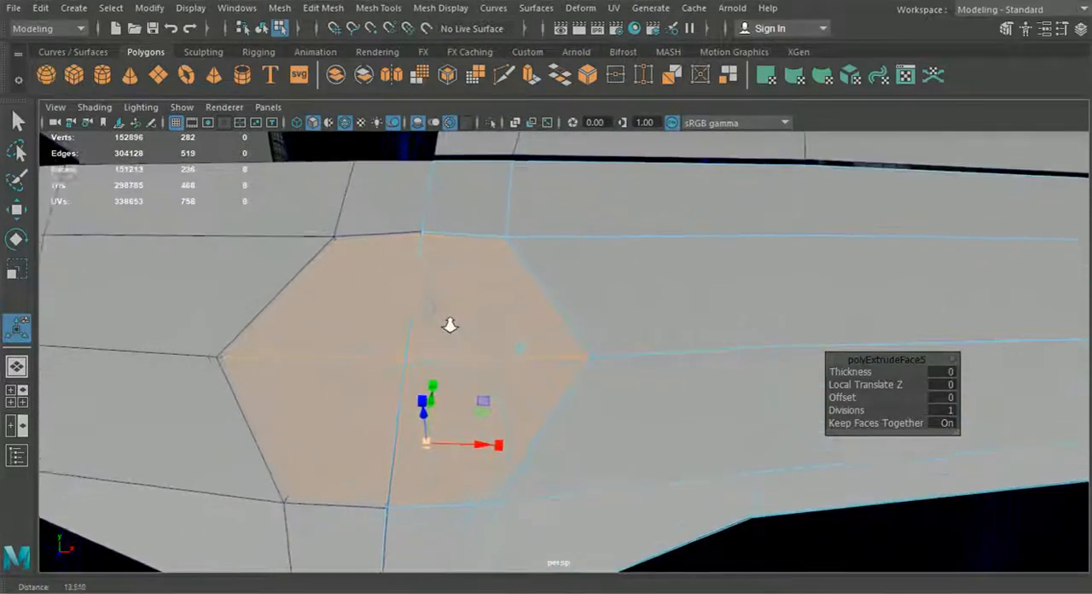
{"action": "right_click", "coordinate": [458, 319]}
Step: Delete the narrow side faces that the extrusion made along the centre seam of the hexagon
{"action": "right_click_drag", "start_coordinate": [459, 318], "coordinate": [453, 165]}
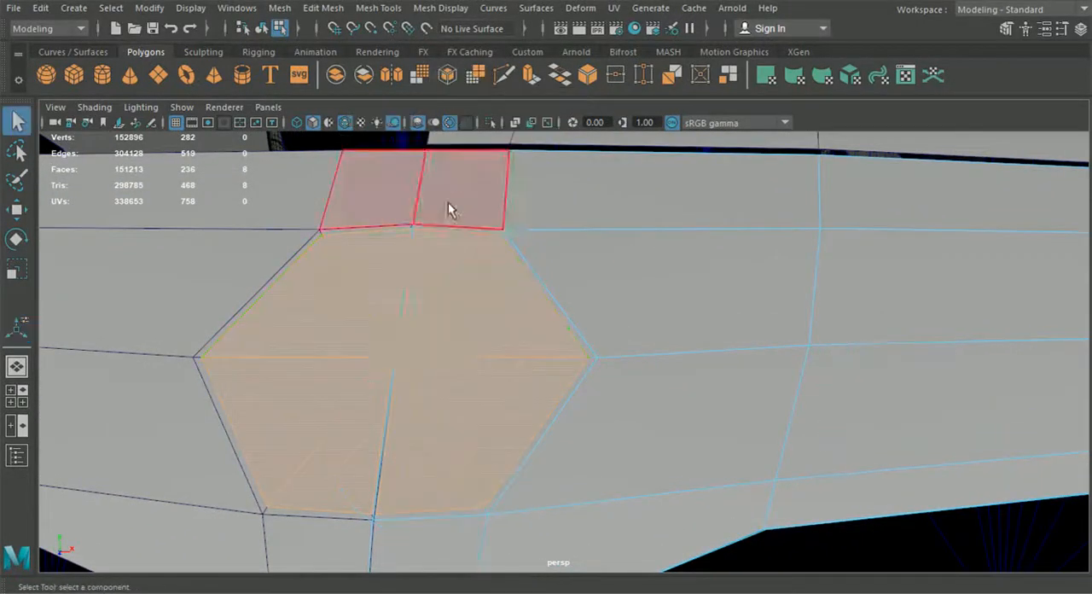
{"action": "left_click", "coordinate": [411, 253]}
{"action": "left_click", "coordinate": [409, 252]}
{"action": "key", "text": "Delete"}
{"action": "left_click", "coordinate": [392, 390]}
{"action": "key", "text": "Delete"}
Step: Snap the hexagon's inner vertices at the centre line into place to close the gap along the seam
{"action": "right_click_drag", "start_coordinate": [447, 366], "coordinate": [369, 117]}
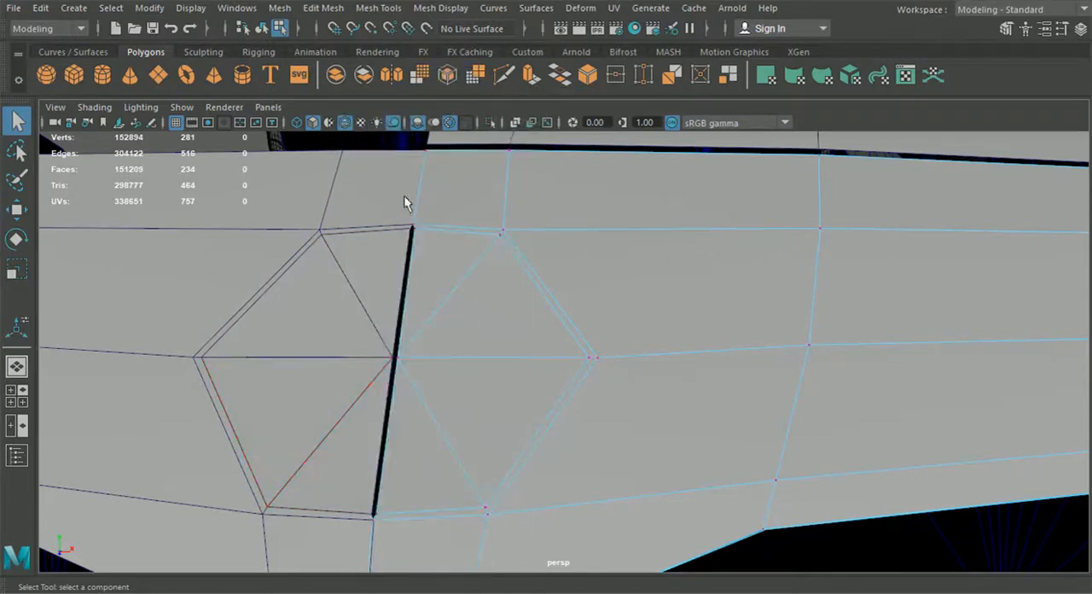
{"action": "key", "text": "w"}
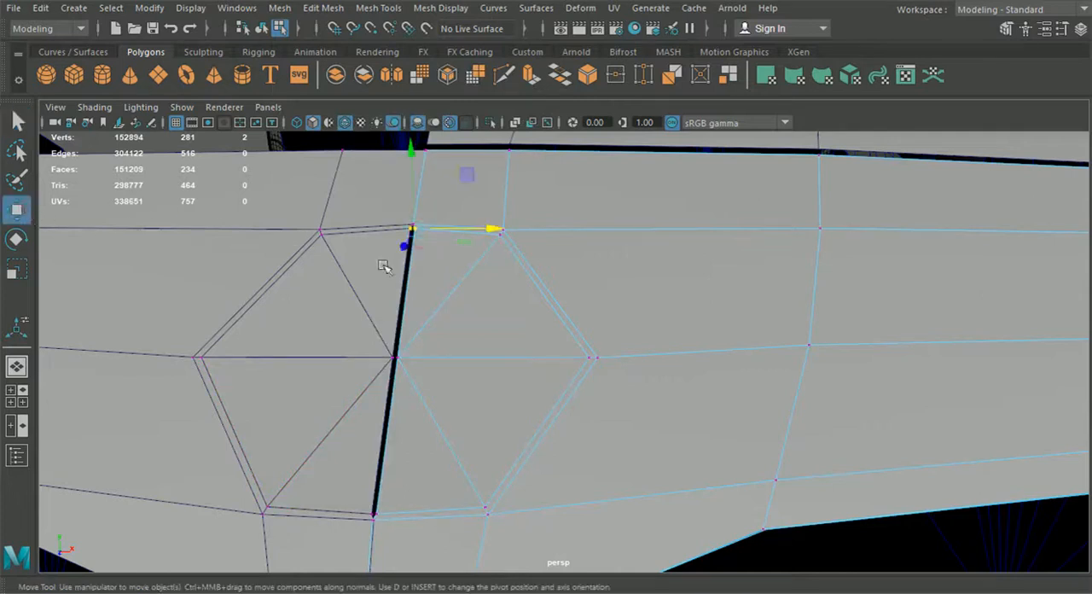
{"action": "key", "text": "v"}
{"action": "left_click_drag", "start_coordinate": [490, 228], "coordinate": [446, 514]}
Step: Select all inner vertices of the hexagon and lower them slightly to sink the emblem area, then return to object selection
{"action": "left_click_drag", "start_coordinate": [541, 412], "coordinate": [836, 461], "text": "alt"}
{"action": "middle_click_drag", "start_coordinate": [837, 461], "coordinate": [582, 409], "text": "alt"}
{"action": "scroll", "coordinate": [550, 323], "scroll_direction": "up", "scroll_amount": 5}
{"action": "left_click", "coordinate": [476, 209]}
{"action": "left_click", "coordinate": [561, 220], "text": "shift"}
{"action": "left_click", "coordinate": [567, 386], "text": "shift"}
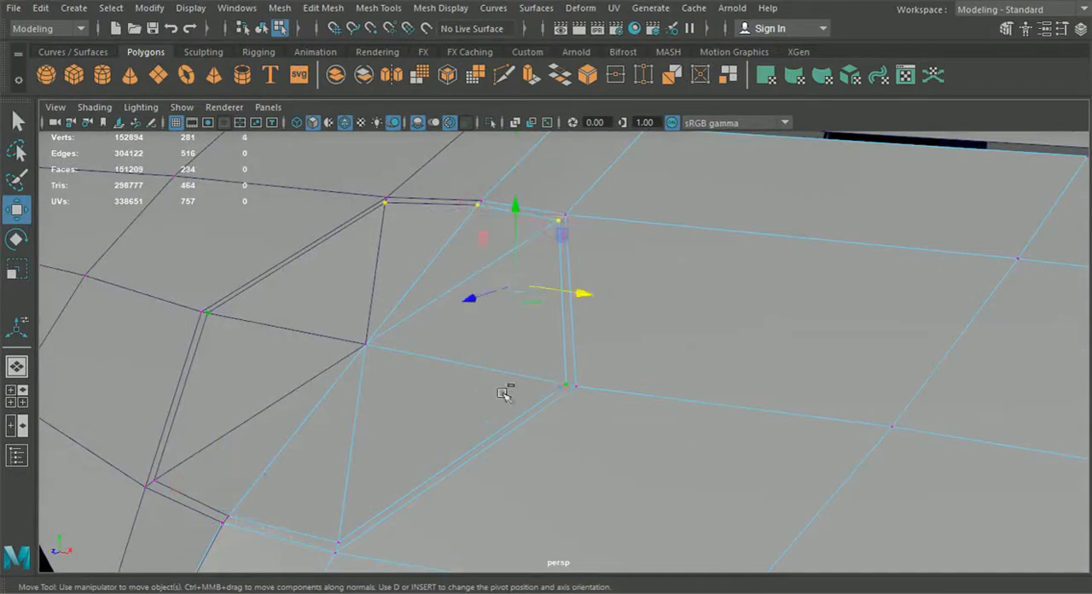
{"action": "left_click", "coordinate": [339, 540], "text": "shift"}
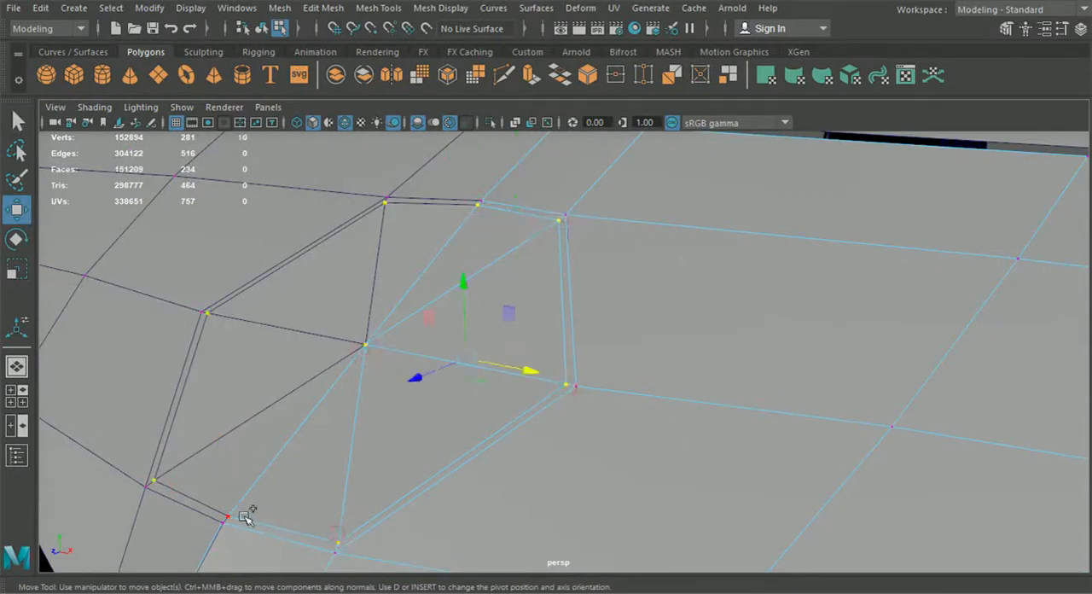
{"action": "left_click", "coordinate": [229, 515], "text": "shift"}
{"action": "left_click_drag", "start_coordinate": [455, 289], "coordinate": [458, 302]}
{"action": "left_click_drag", "start_coordinate": [412, 391], "coordinate": [494, 434]}
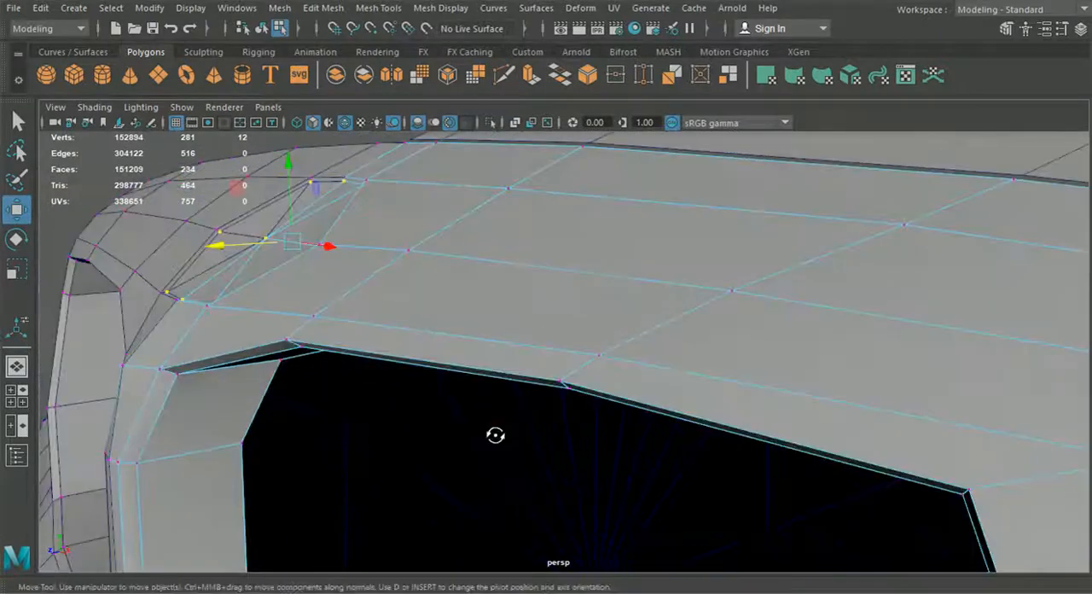
{"action": "left_click", "coordinate": [261, 28]}
{"action": "left_click", "coordinate": [103, 182]}
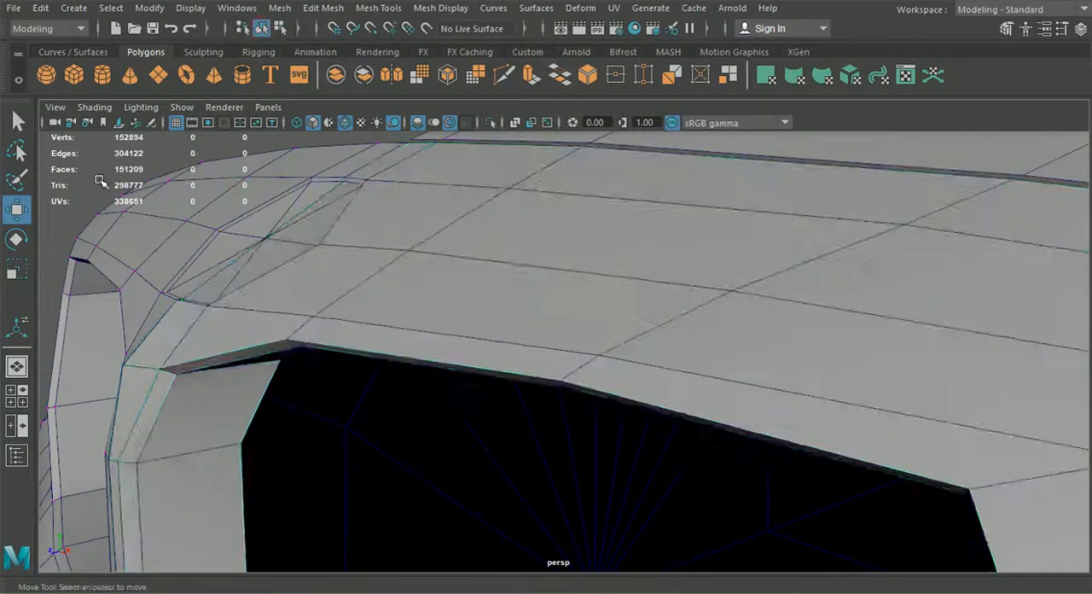
Step: Cut a new edge line with Multi-Cut from the grille opening's lower outer corner to the lowest vertex of the headlight opening
{"action": "scroll", "coordinate": [266, 303], "scroll_direction": "down", "scroll_amount": 5}
{"action": "left_click_drag", "start_coordinate": [268, 305], "coordinate": [634, 378], "text": "alt"}
{"action": "scroll", "coordinate": [633, 378], "scroll_direction": "down", "scroll_amount": 2}
{"action": "middle_click_drag", "start_coordinate": [635, 376], "coordinate": [467, 353], "text": "alt"}
{"action": "left_click_drag", "start_coordinate": [777, 436], "coordinate": [550, 349], "text": "alt"}
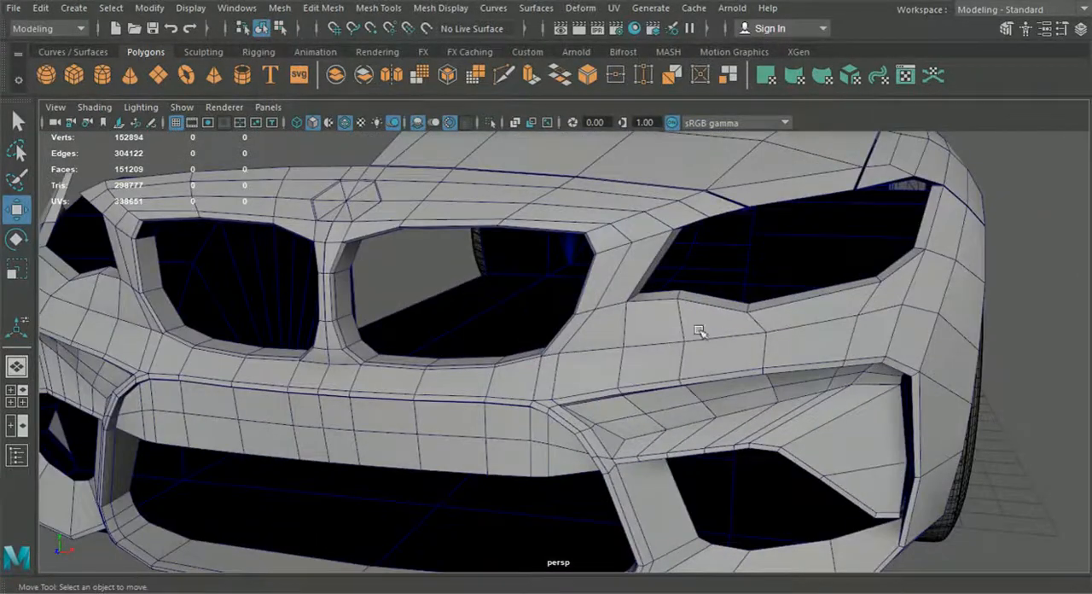
{"action": "middle_click_drag", "start_coordinate": [717, 321], "coordinate": [635, 332], "text": "alt"}
{"action": "scroll", "coordinate": [583, 320], "scroll_direction": "up", "scroll_amount": 3}
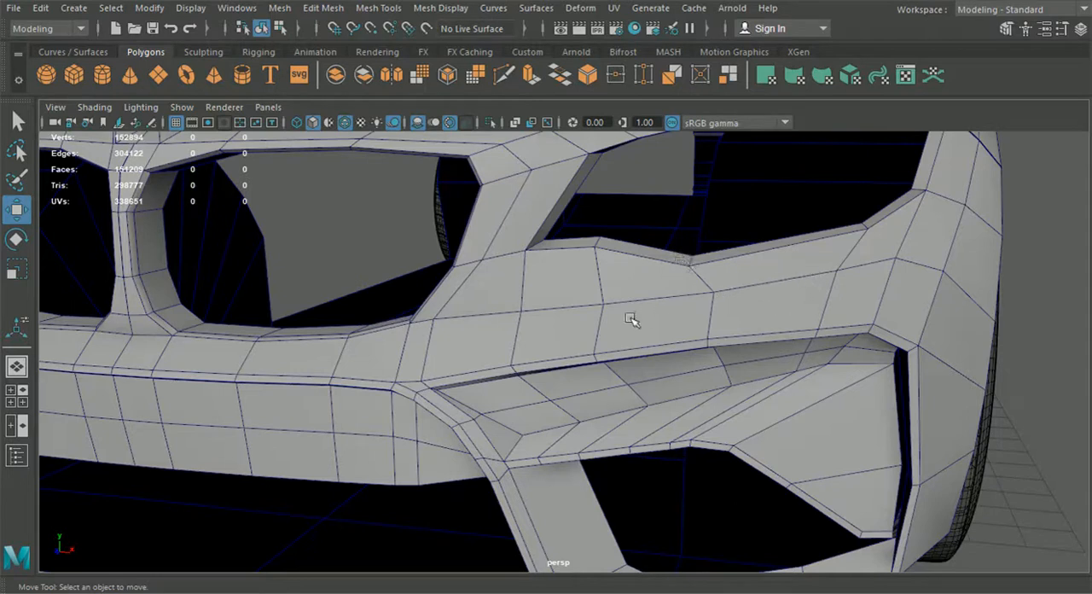
{"action": "left_click", "coordinate": [504, 77]}
{"action": "scroll", "coordinate": [461, 325], "scroll_direction": "up", "scroll_amount": 2}
{"action": "middle_click_drag", "start_coordinate": [410, 333], "coordinate": [430, 321], "text": "alt"}
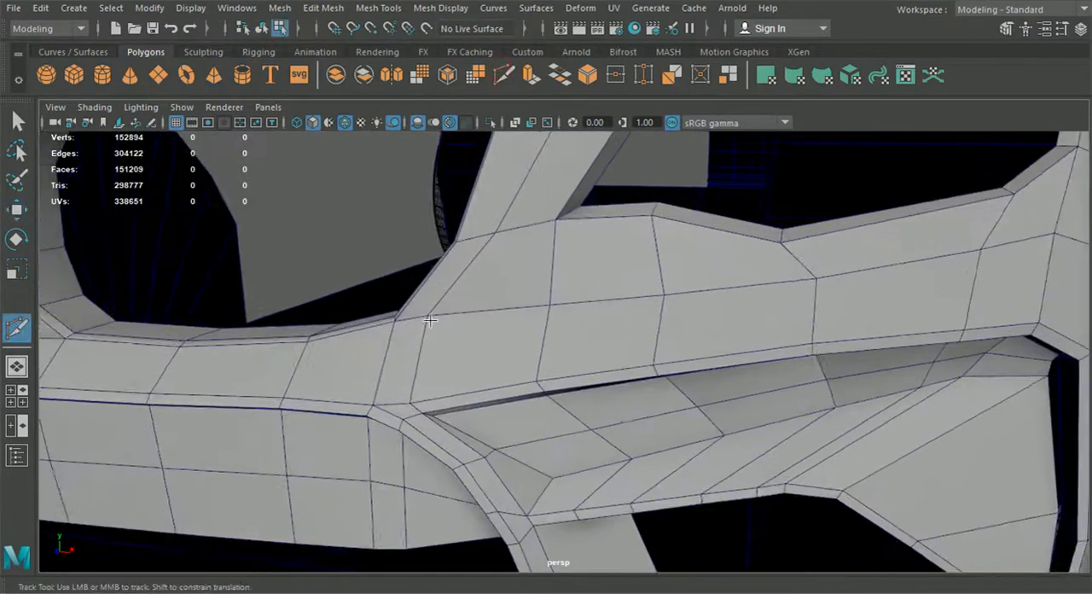
{"action": "key", "text": "q"}
{"action": "left_click", "coordinate": [598, 337]}
{"action": "left_click", "coordinate": [504, 75]}
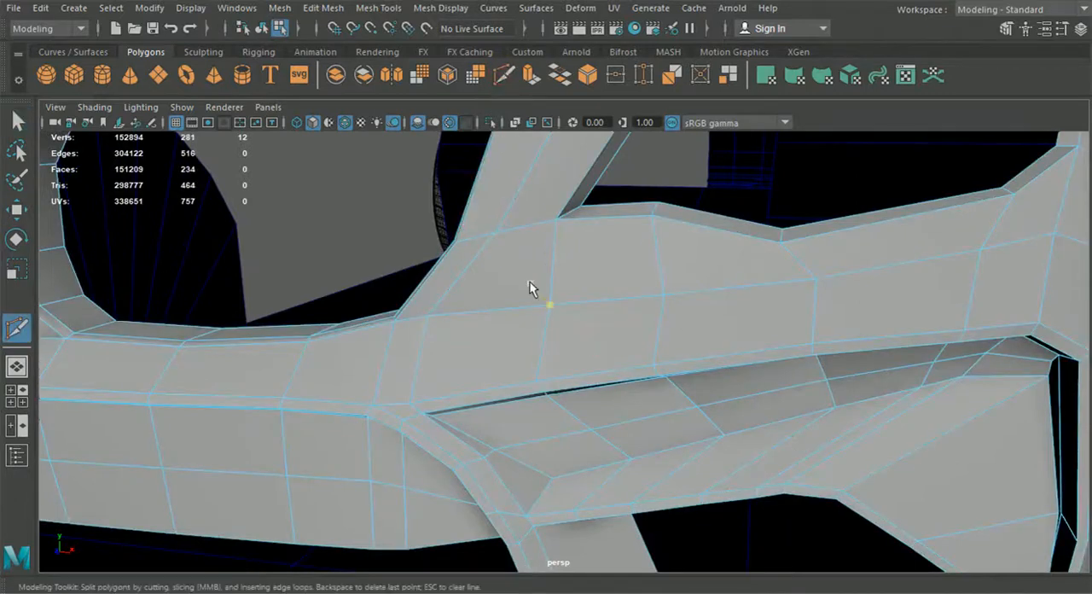
{"action": "left_click", "coordinate": [394, 322]}
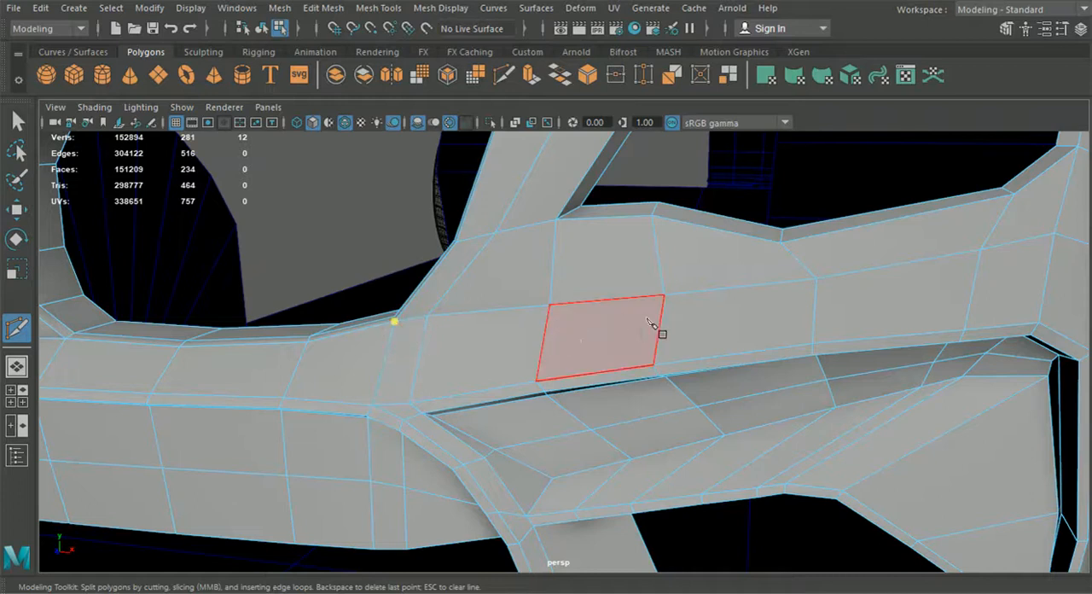
{"action": "left_click", "coordinate": [781, 244]}
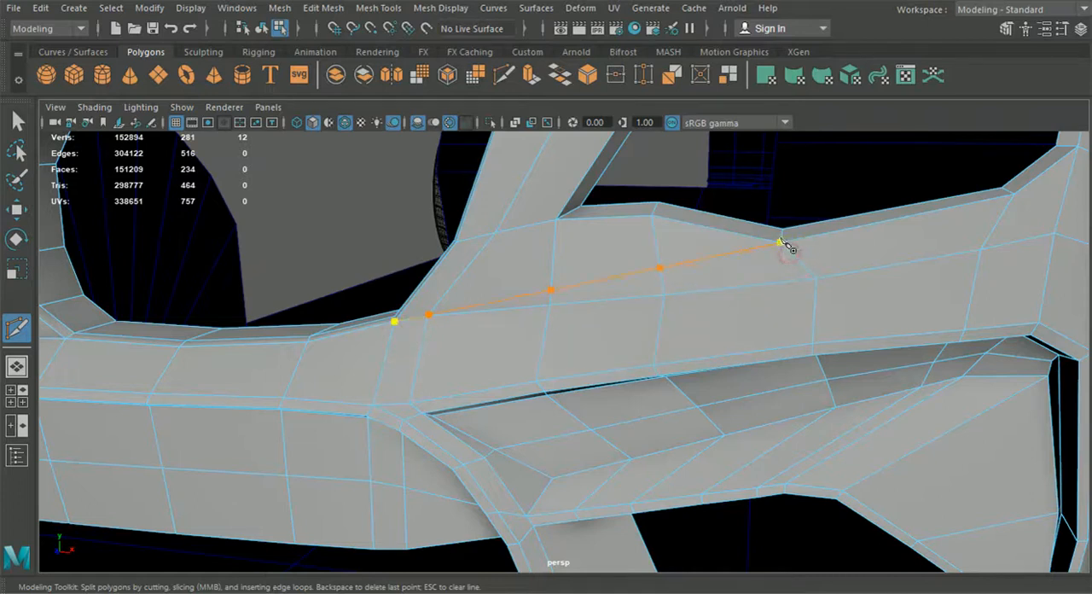
{"action": "key", "text": "Return"}
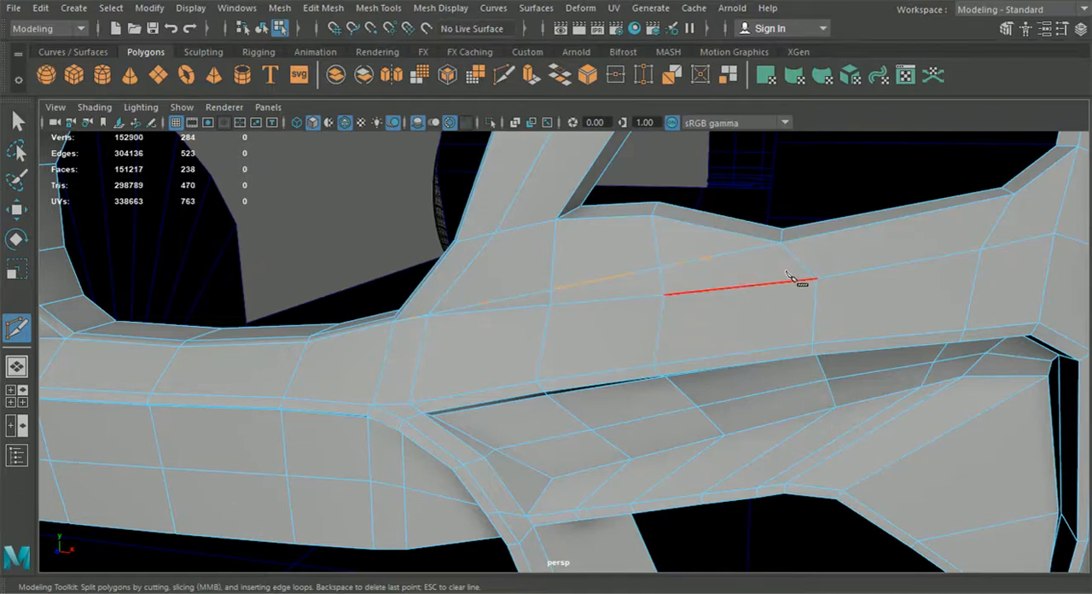
Step: Cut a second edge line below the first, from the outer vertex under the headlight inward across three vertical edges
{"action": "left_click_drag", "start_coordinate": [653, 336], "coordinate": [708, 322], "text": "alt"}
{"action": "middle_click_drag", "start_coordinate": [714, 314], "coordinate": [747, 305], "text": "alt"}
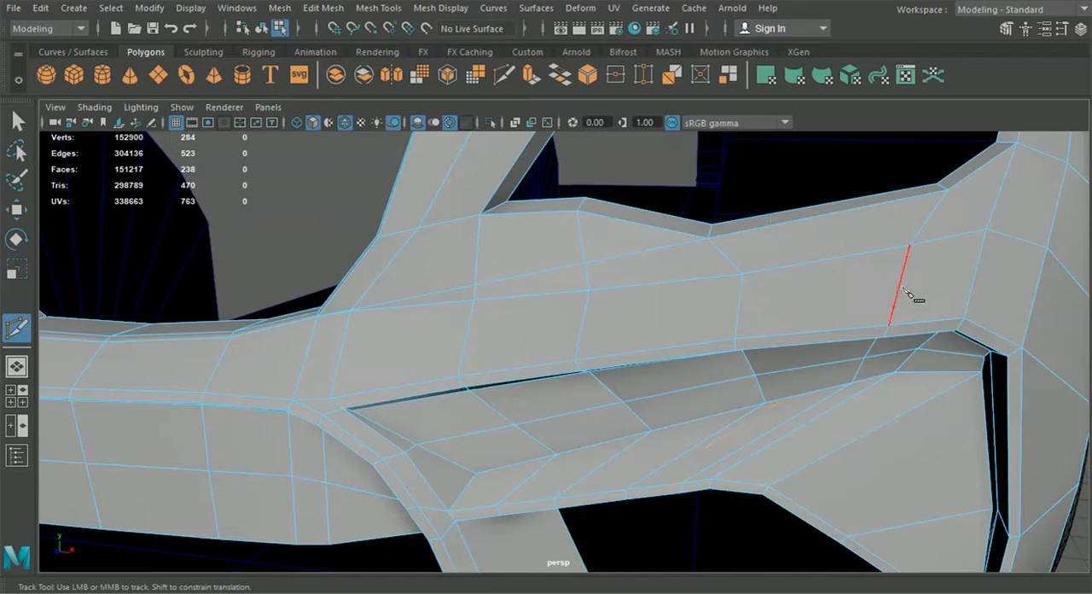
{"action": "left_click", "coordinate": [908, 248]}
{"action": "left_click", "coordinate": [741, 284]}
{"action": "left_click", "coordinate": [555, 328]}
{"action": "left_click", "coordinate": [466, 338]}
{"action": "right_click", "coordinate": [526, 336]}
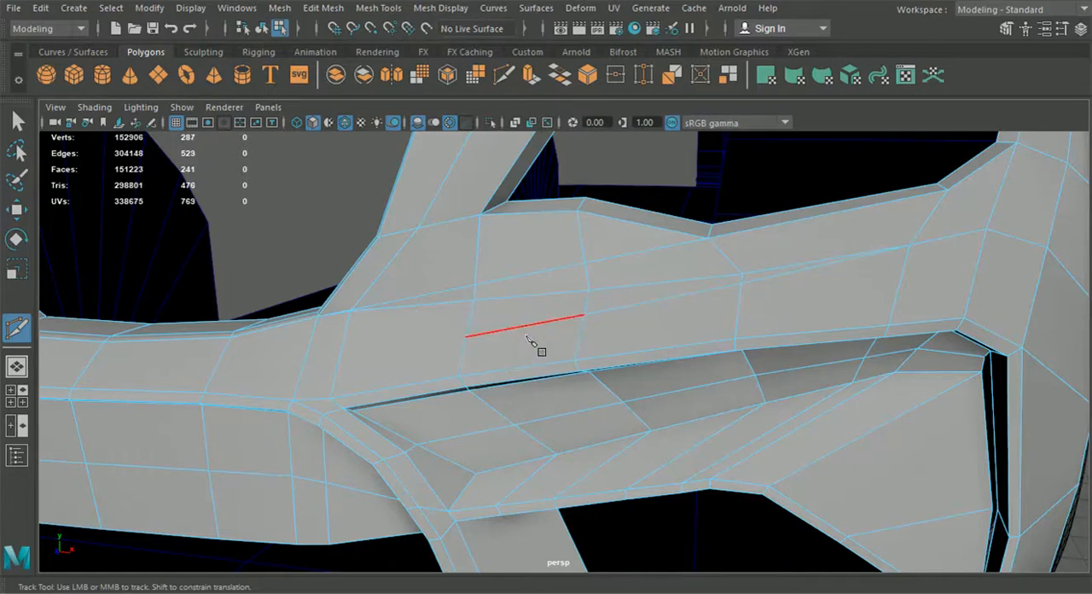
{"action": "key", "text": "q"}
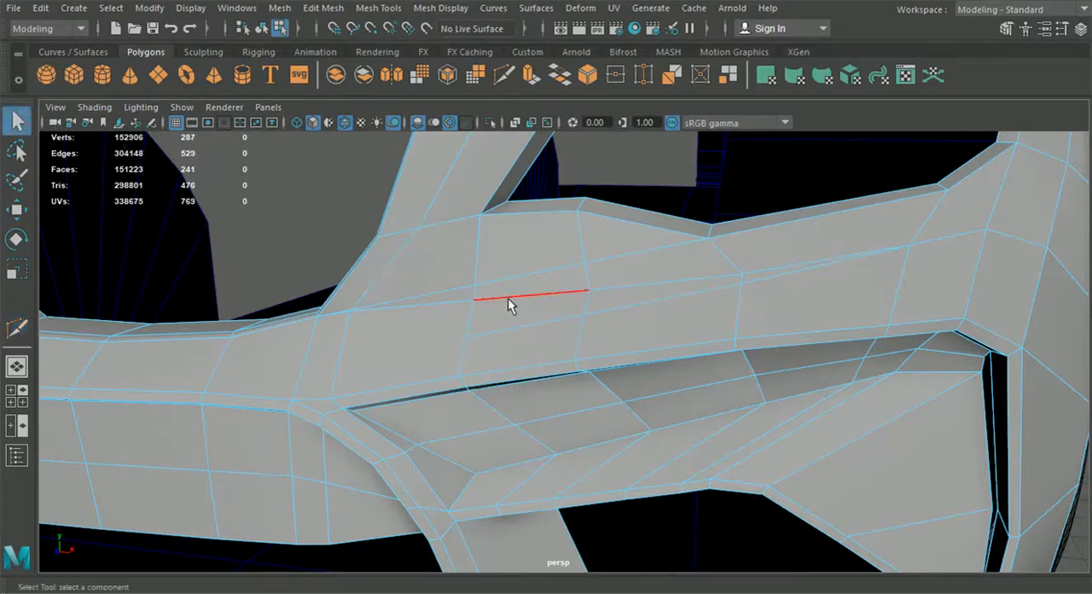
Step: Delete the old horizontal edges lying between the two new edge lines on the panel below the headlight
{"action": "left_click", "coordinate": [463, 303]}
{"action": "key", "text": "Delete"}
{"action": "left_click", "coordinate": [653, 284]}
{"action": "key", "text": "Delete"}
{"action": "left_click", "coordinate": [768, 268]}
{"action": "key", "text": "Delete"}
Step: Delete the leftover vertices and redundant edge beside the new edge lines near the grille's lower outer corner
{"action": "right_click_drag", "start_coordinate": [768, 269], "coordinate": [684, 125]}
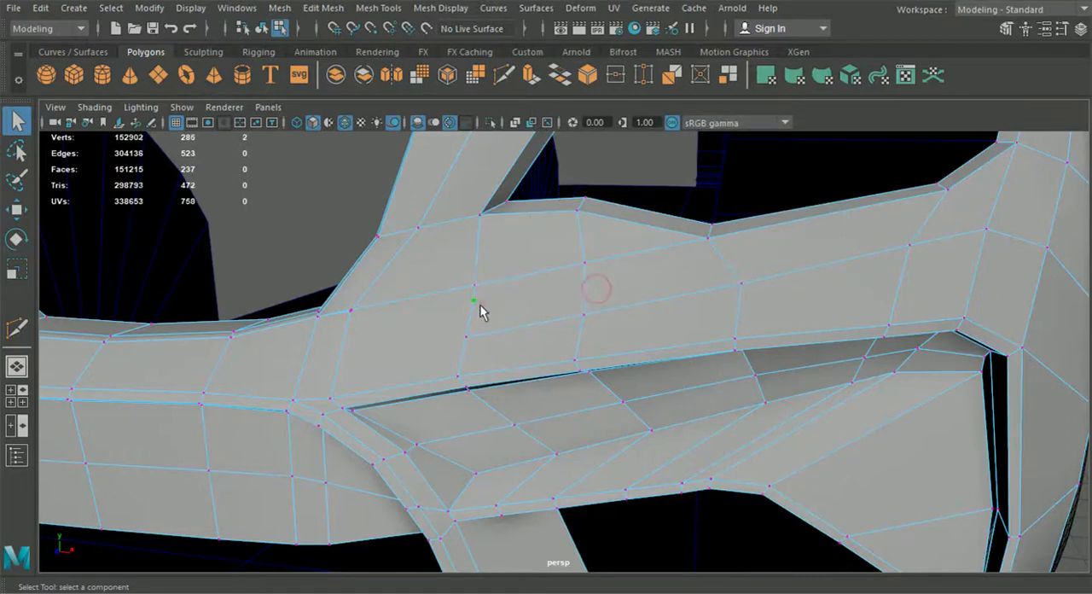
{"action": "middle_click_drag", "start_coordinate": [371, 304], "coordinate": [400, 302], "text": "alt"}
{"action": "right_click_drag", "start_coordinate": [400, 302], "coordinate": [474, 386], "text": "alt"}
{"action": "middle_click_drag", "start_coordinate": [421, 339], "coordinate": [476, 341], "text": "alt"}
{"action": "right_click_drag", "start_coordinate": [407, 283], "coordinate": [401, 99]}
{"action": "key", "text": "Delete"}
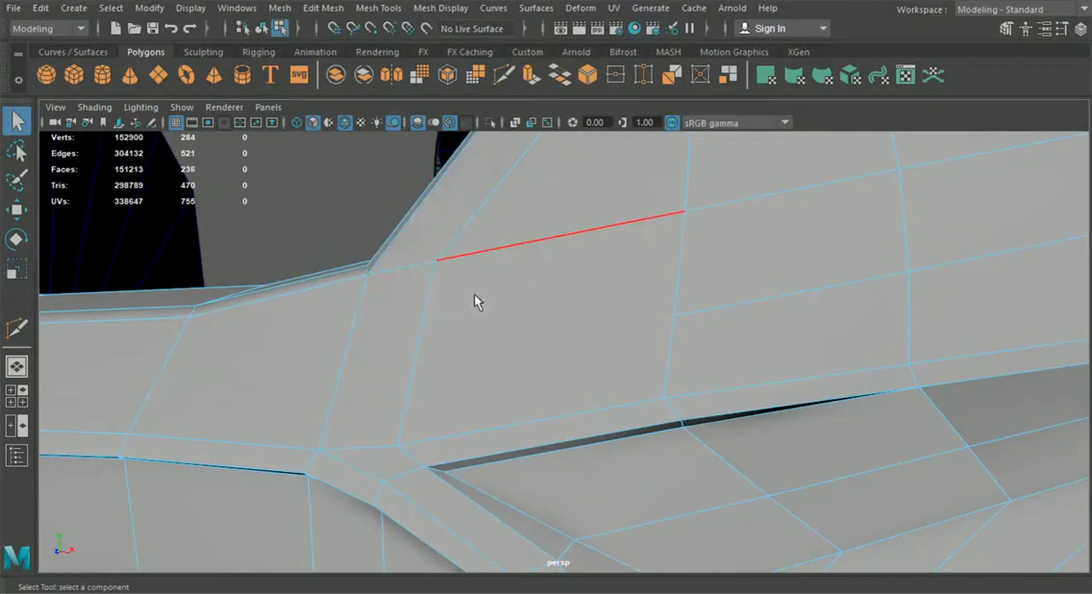
{"action": "right_click_drag", "start_coordinate": [415, 183], "coordinate": [403, 128]}
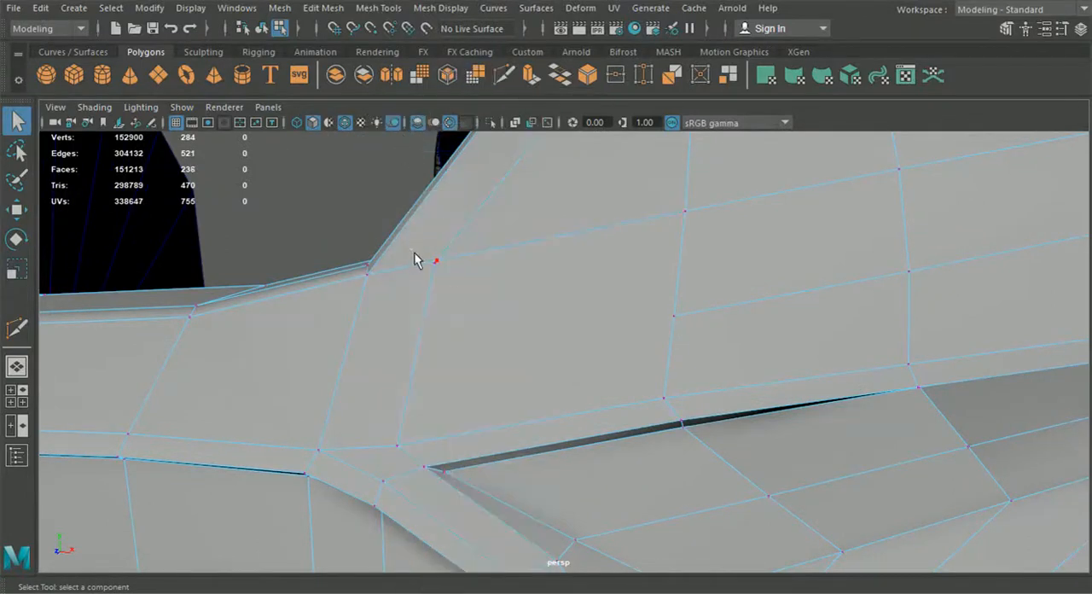
{"action": "left_click_drag", "start_coordinate": [459, 305], "coordinate": [569, 335], "text": "alt"}
Step: Insert an edge loop lengthwise through the bumper strip directly beneath the grille opening
{"action": "left_click", "coordinate": [382, 10]}
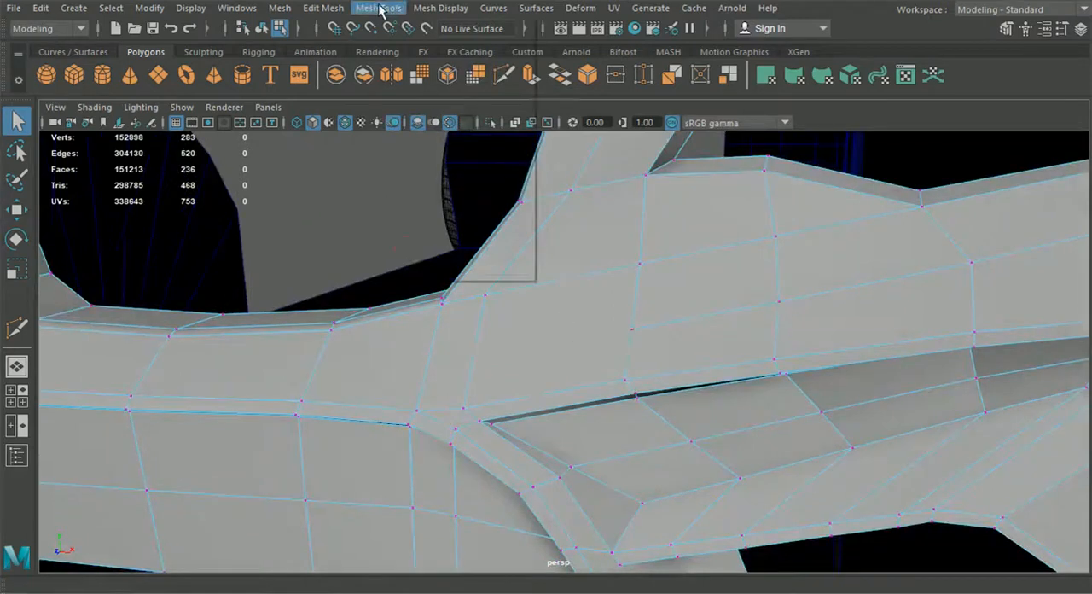
{"action": "left_click", "coordinate": [414, 131]}
{"action": "left_click_drag", "start_coordinate": [460, 271], "coordinate": [381, 302], "text": "alt"}
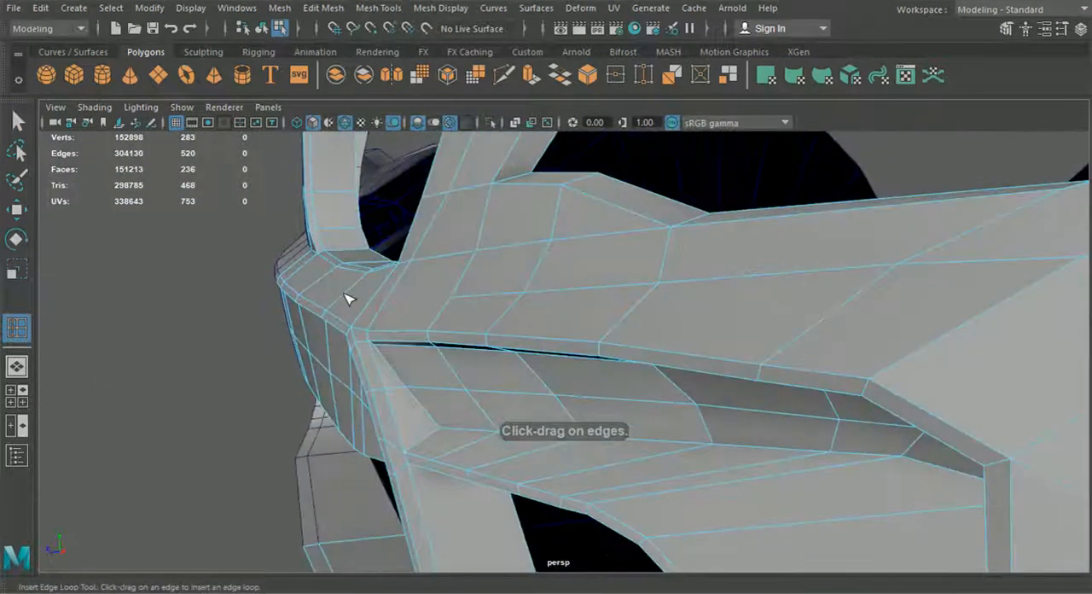
{"action": "left_click", "coordinate": [346, 298]}
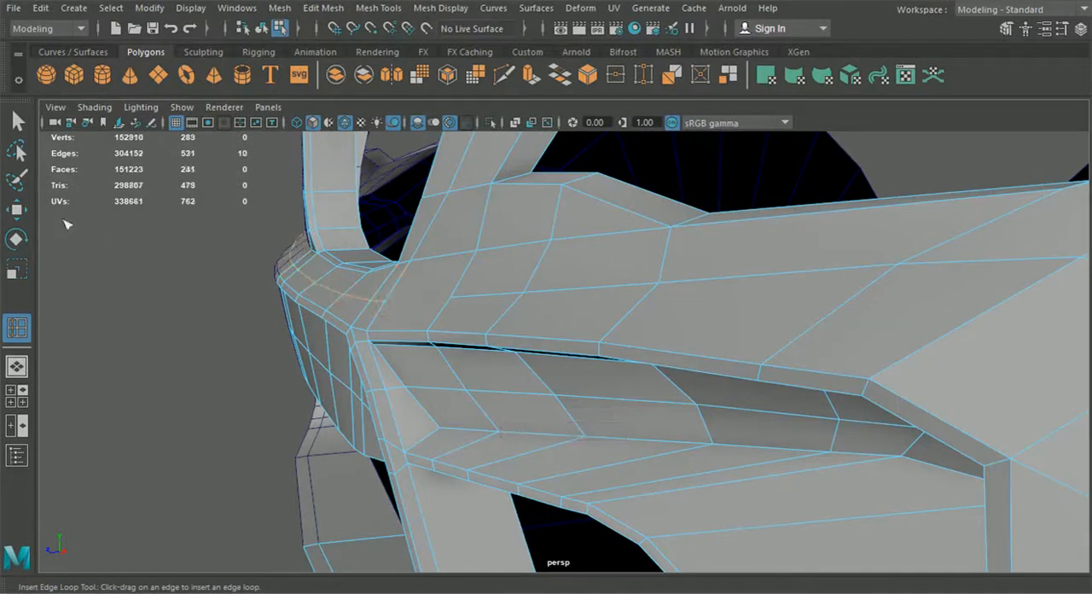
Step: Move the new edge loop slightly forward, and adjust the height of the vertex at its outer end
{"action": "key", "text": "w"}
{"action": "left_click_drag", "start_coordinate": [80, 219], "coordinate": [537, 353], "text": "alt"}
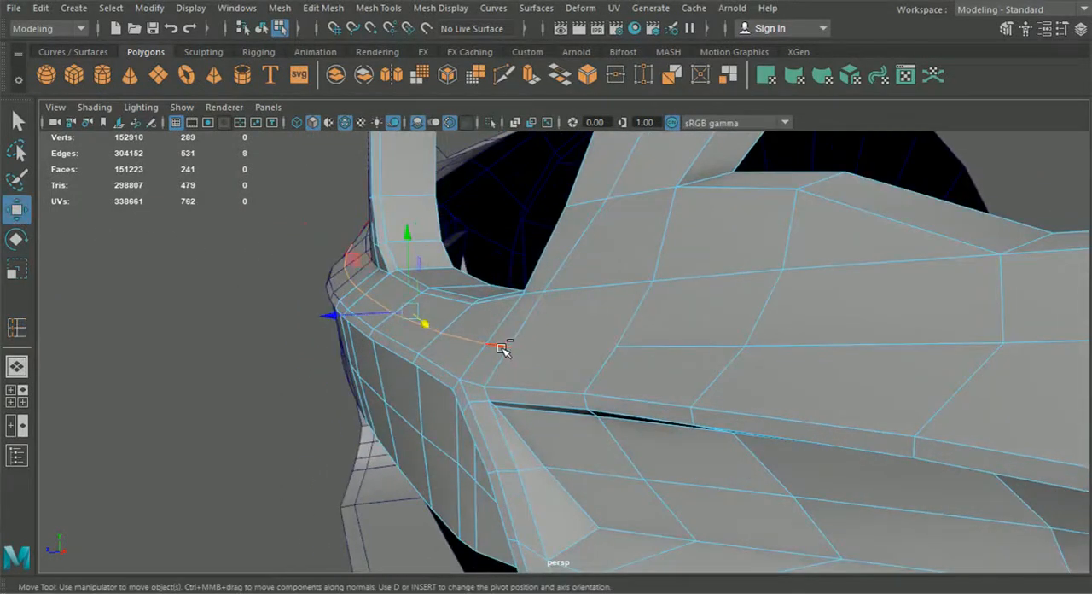
{"action": "left_click_drag", "start_coordinate": [334, 319], "coordinate": [333, 318]}
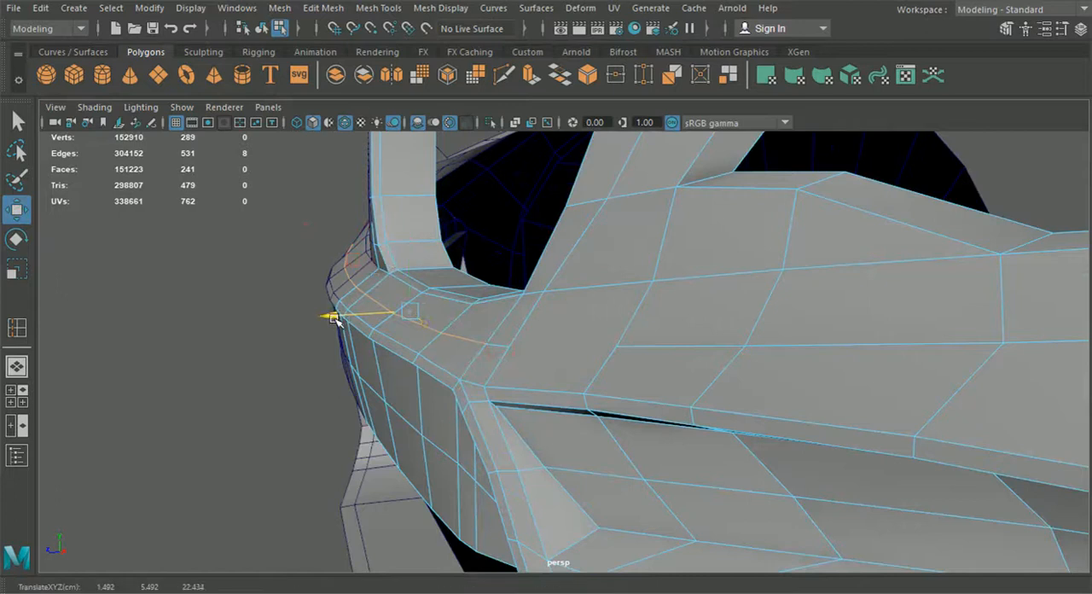
{"action": "left_click_drag", "start_coordinate": [409, 241], "coordinate": [510, 312]}
{"action": "right_click_drag", "start_coordinate": [482, 209], "coordinate": [427, 123]}
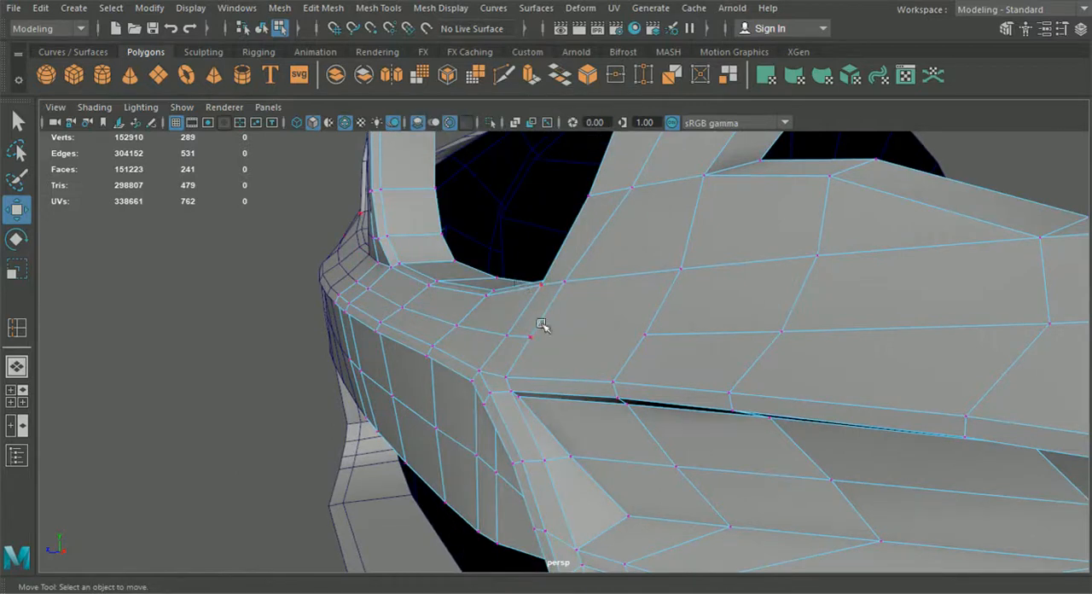
{"action": "left_click_drag", "start_coordinate": [537, 341], "coordinate": [532, 297]}
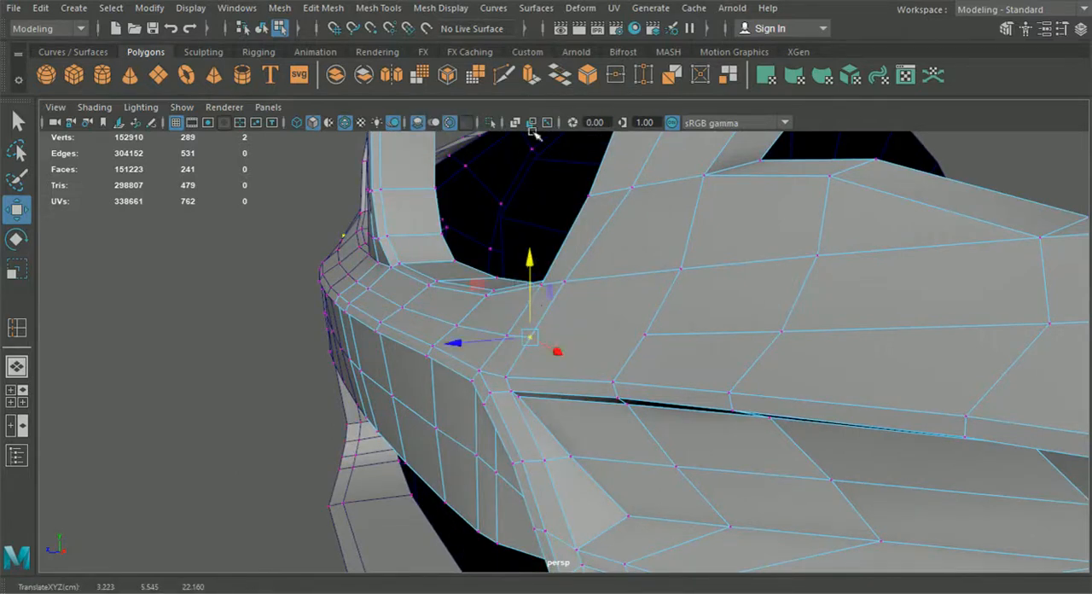
Step: Connect the loop's outer end vertex to the open vertex of the second edge line with Multi-Cut, and return to object selection
{"action": "left_click", "coordinate": [503, 75]}
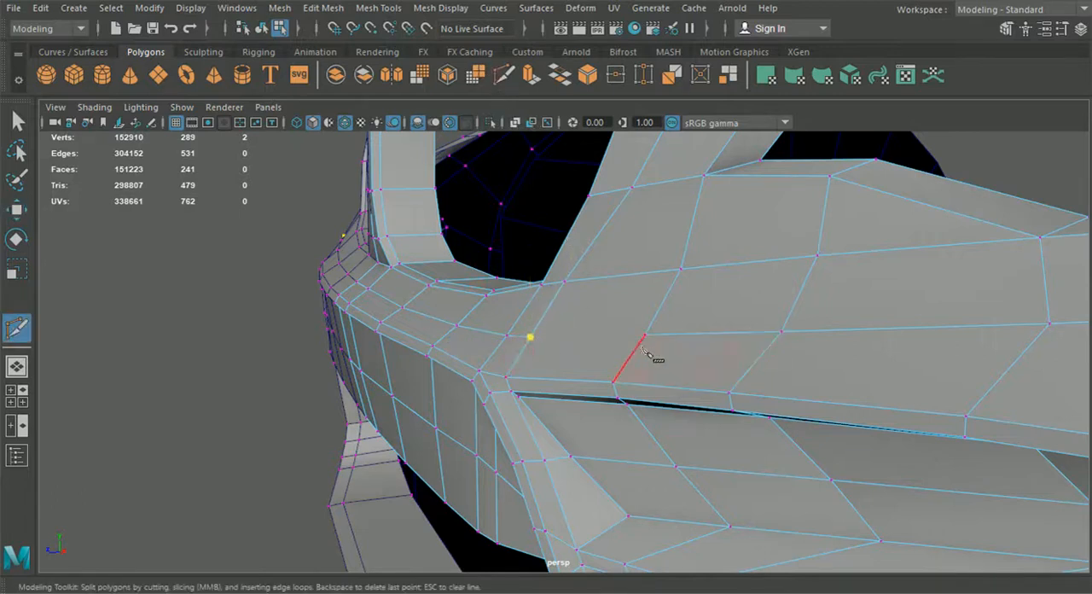
{"action": "right_click", "coordinate": [655, 325]}
{"action": "scroll", "coordinate": [653, 334], "scroll_direction": "down", "scroll_amount": 4}
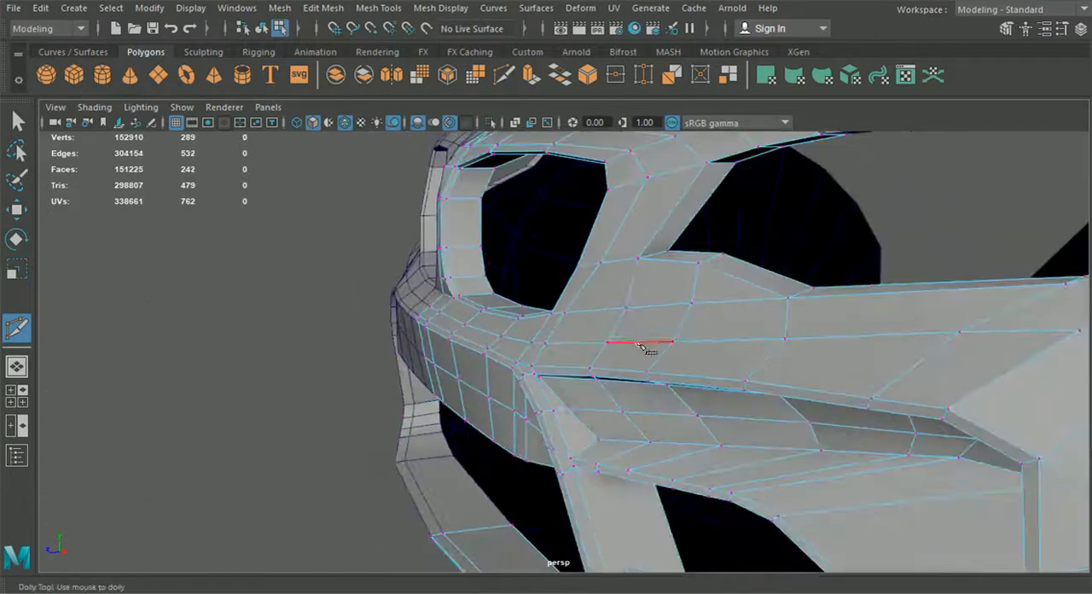
{"action": "left_click", "coordinate": [266, 31]}
{"action": "left_click_drag", "start_coordinate": [224, 304], "coordinate": [287, 311], "text": "alt"}
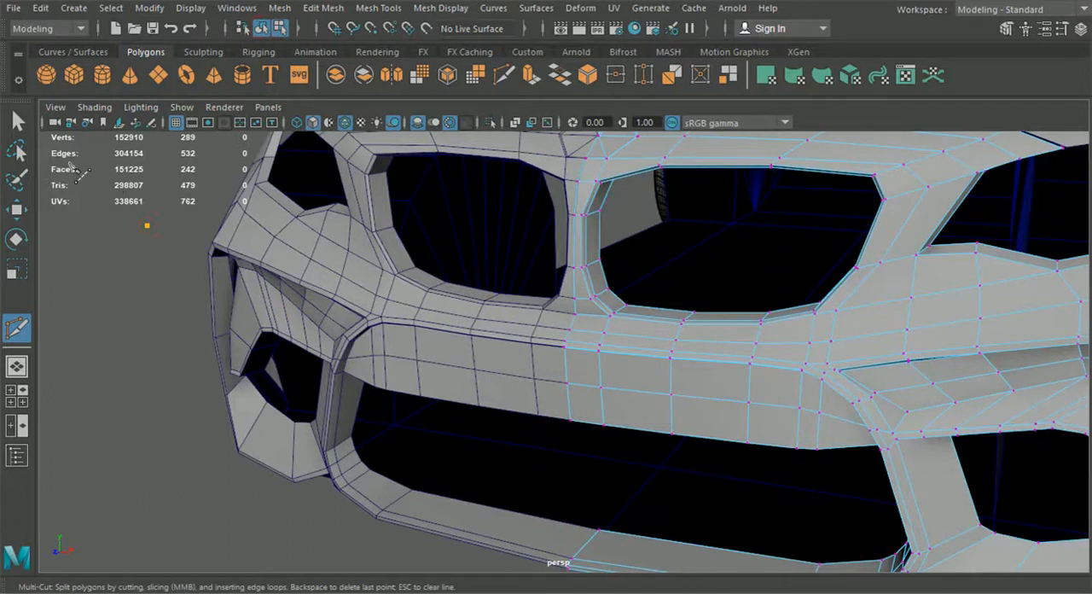
{"action": "key", "text": "q"}
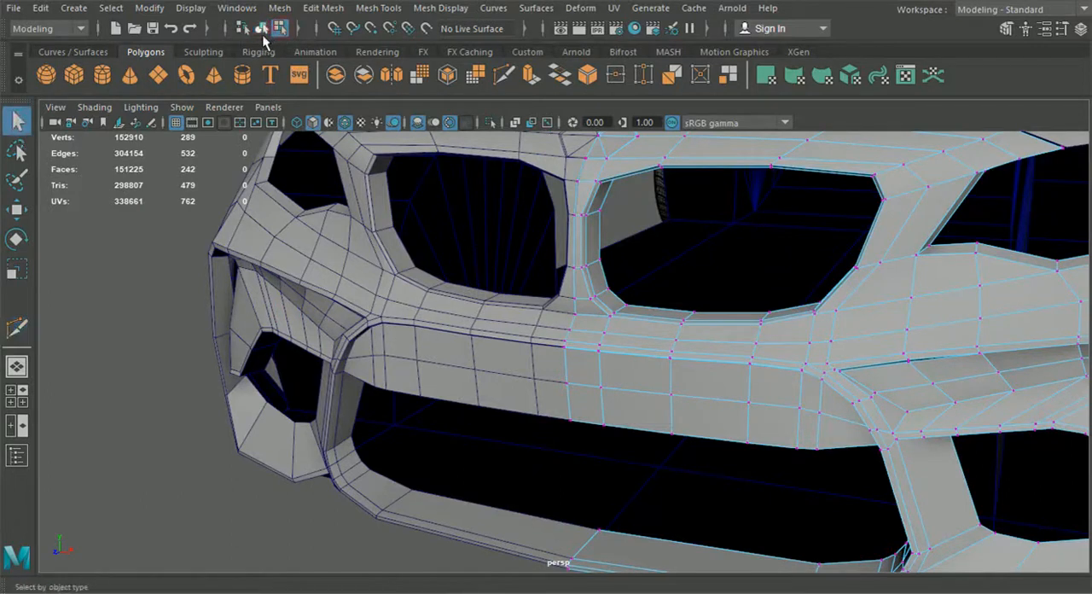
{"action": "left_click", "coordinate": [171, 227]}
{"action": "left_click_drag", "start_coordinate": [172, 227], "coordinate": [572, 339], "text": "alt"}
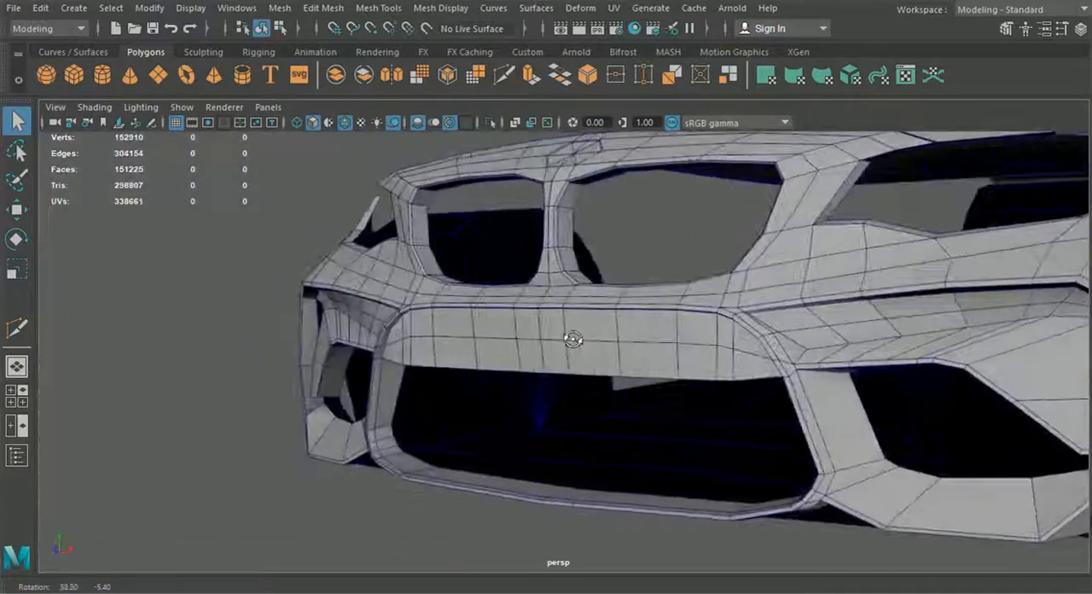
Step: Snap the outer vertex on the upper edge of the bumper's centre panel onto the bumper vertex above it
{"action": "left_click_drag", "start_coordinate": [750, 378], "coordinate": [773, 292], "text": "alt"}
{"action": "scroll", "coordinate": [650, 355], "scroll_direction": "up", "scroll_amount": 5}
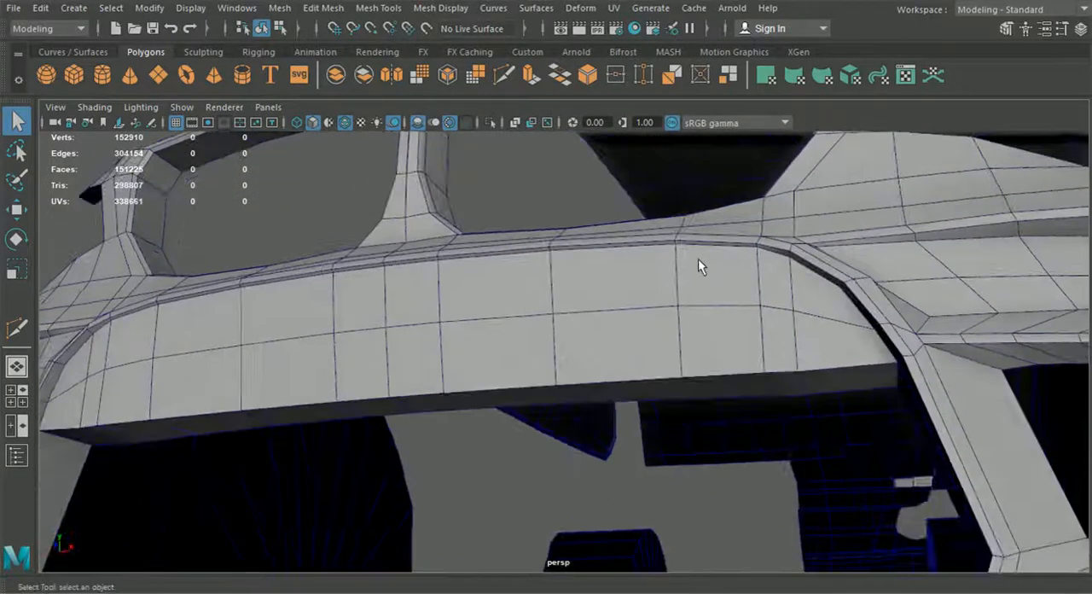
{"action": "left_click", "coordinate": [580, 264]}
{"action": "right_click_drag", "start_coordinate": [596, 263], "coordinate": [527, 121]}
{"action": "left_click_drag", "start_coordinate": [602, 272], "coordinate": [730, 373], "text": "alt"}
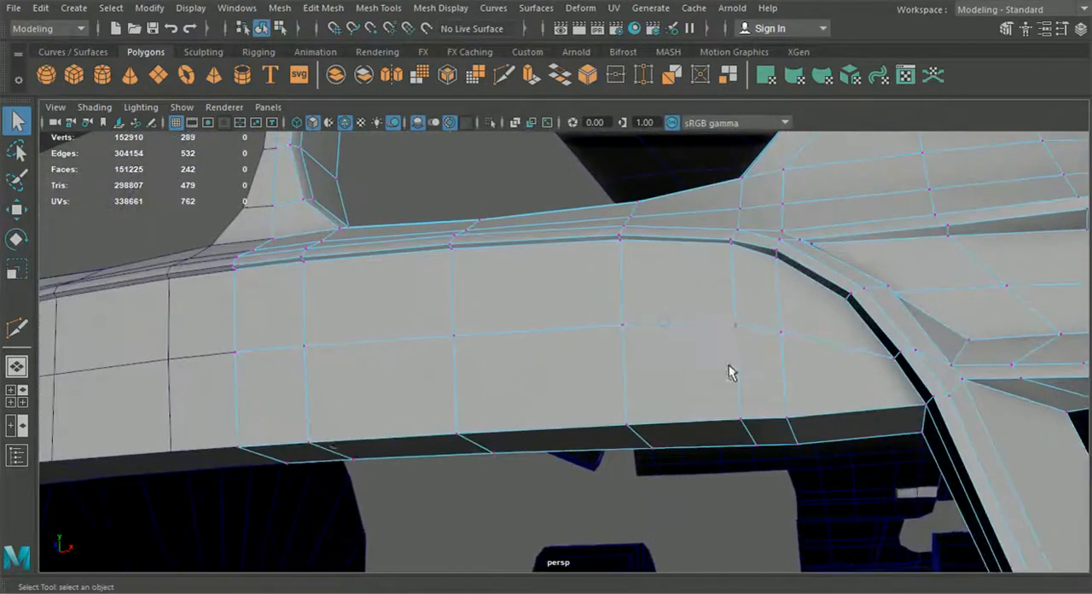
{"action": "left_click", "coordinate": [16, 209]}
{"action": "left_click_drag", "start_coordinate": [444, 290], "coordinate": [540, 380], "text": "alt"}
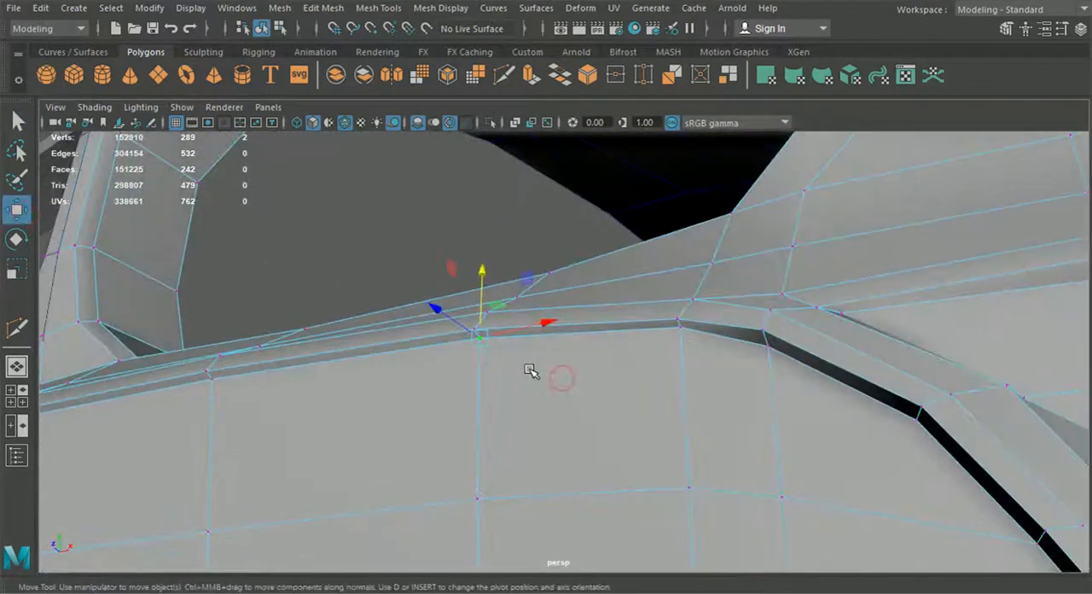
{"action": "left_click_drag", "start_coordinate": [479, 335], "coordinate": [472, 329]}
Step: Snap the remaining upper-edge vertices of the centre panel, up to the centre line, onto the matching bumper vertices
{"action": "left_click", "coordinate": [213, 382]}
{"action": "left_click_drag", "start_coordinate": [214, 384], "coordinate": [352, 391]}
{"action": "left_click", "coordinate": [358, 399]}
{"action": "key", "text": "v"}
{"action": "left_click", "coordinate": [261, 421]}
{"action": "key", "text": "v"}
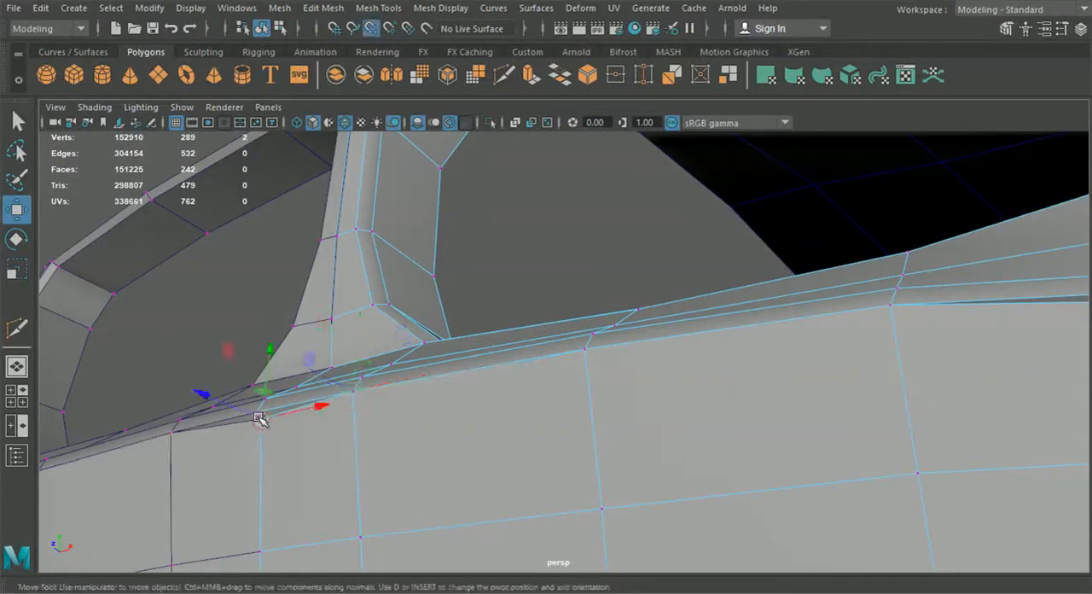
{"action": "left_click_drag", "start_coordinate": [260, 423], "coordinate": [254, 414]}
Step: Merge the overlapping vertices at the centre line on the centre panel's upper edge
{"action": "left_click_drag", "start_coordinate": [460, 429], "coordinate": [641, 509], "text": "alt"}
{"action": "right_click_drag", "start_coordinate": [640, 509], "coordinate": [597, 444], "text": "alt"}
{"action": "middle_click_drag", "start_coordinate": [597, 444], "coordinate": [585, 429], "text": "alt"}
{"action": "left_click_drag", "start_coordinate": [585, 429], "coordinate": [589, 446], "text": "alt"}
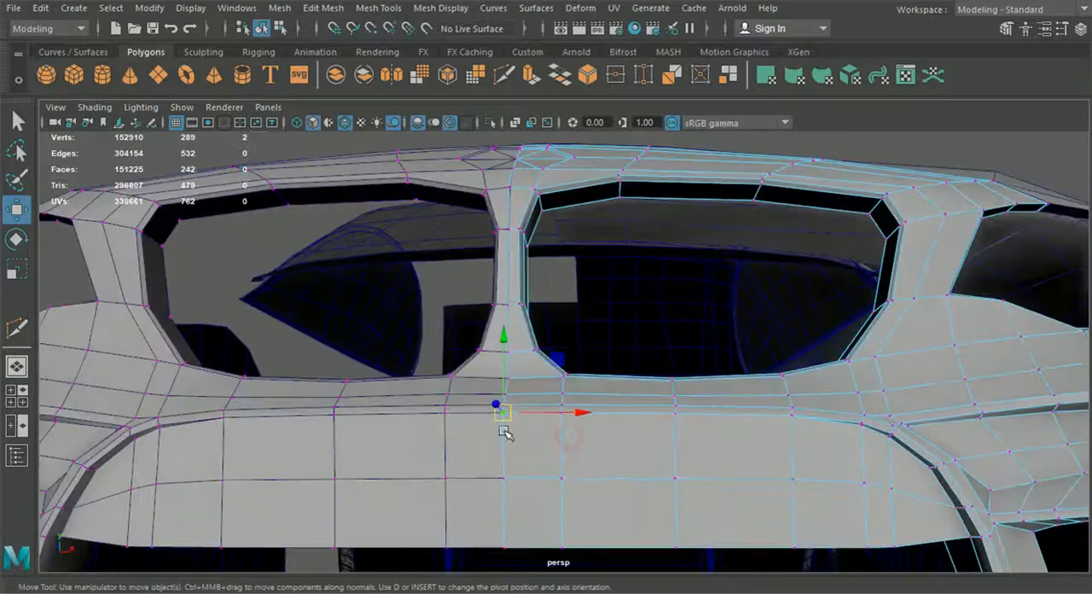
{"action": "left_click", "coordinate": [324, 8]}
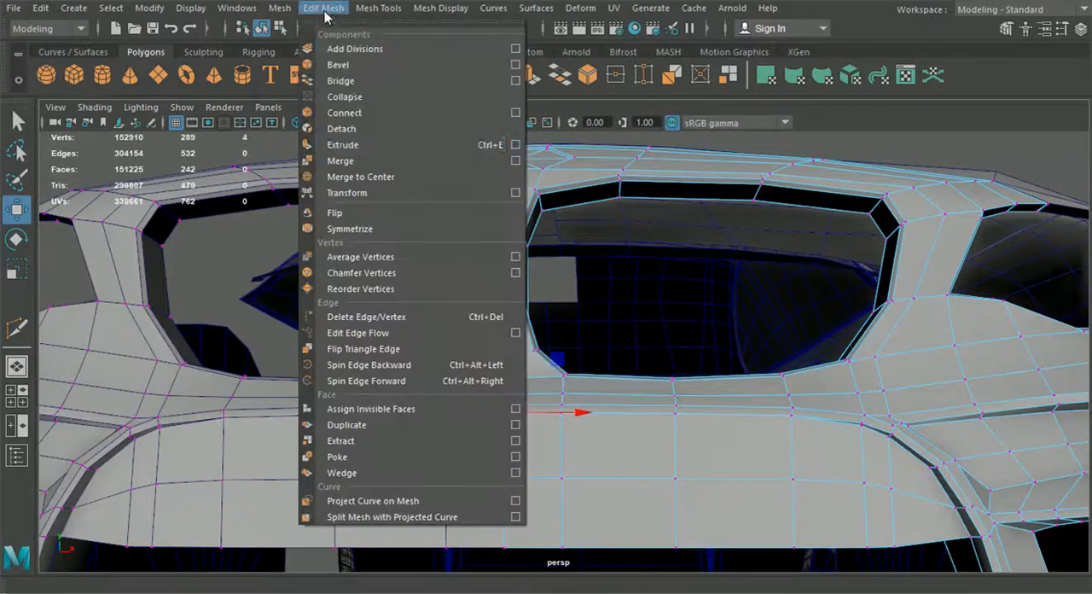
{"action": "left_click", "coordinate": [378, 141]}
Step: Repeat the merge on the three remaining overlapping vertex pairs of the centre panel's upper edge, and return to object selection
{"action": "left_click_drag", "start_coordinate": [599, 430], "coordinate": [553, 411]}
{"action": "key", "text": "g"}
{"action": "left_click_drag", "start_coordinate": [657, 428], "coordinate": [696, 414]}
{"action": "key", "text": "g"}
{"action": "left_click_drag", "start_coordinate": [764, 431], "coordinate": [805, 414]}
{"action": "key", "text": "g"}
{"action": "left_click", "coordinate": [260, 28]}
Step: Isolate the instanced front bumper in the viewport so its lower border can be edited on its own
{"action": "left_click_drag", "start_coordinate": [269, 246], "coordinate": [458, 376], "text": "alt"}
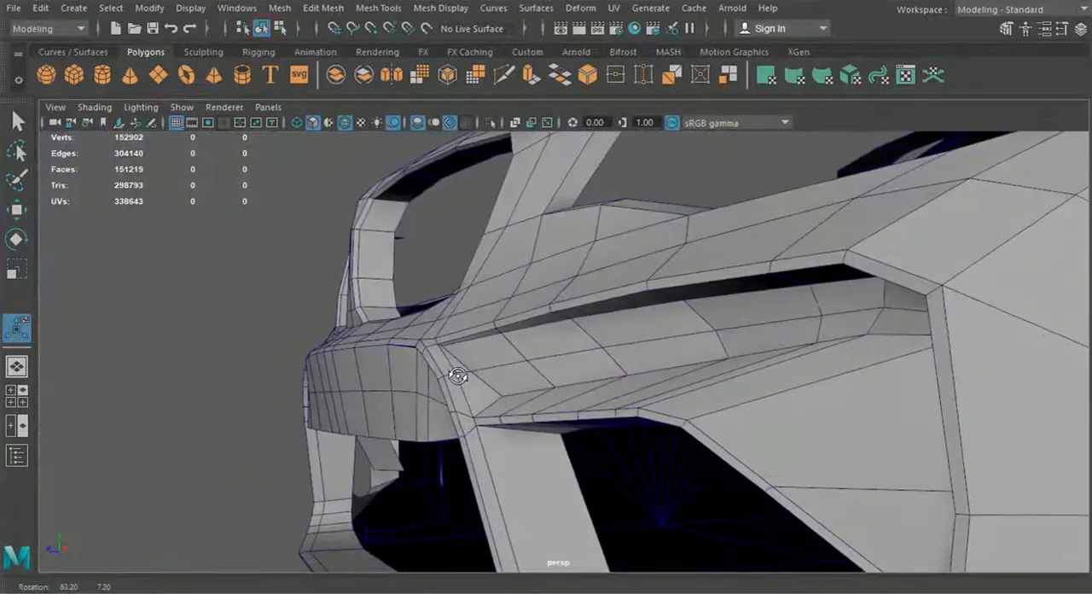
{"action": "left_click_drag", "start_coordinate": [371, 371], "coordinate": [559, 384], "text": "alt"}
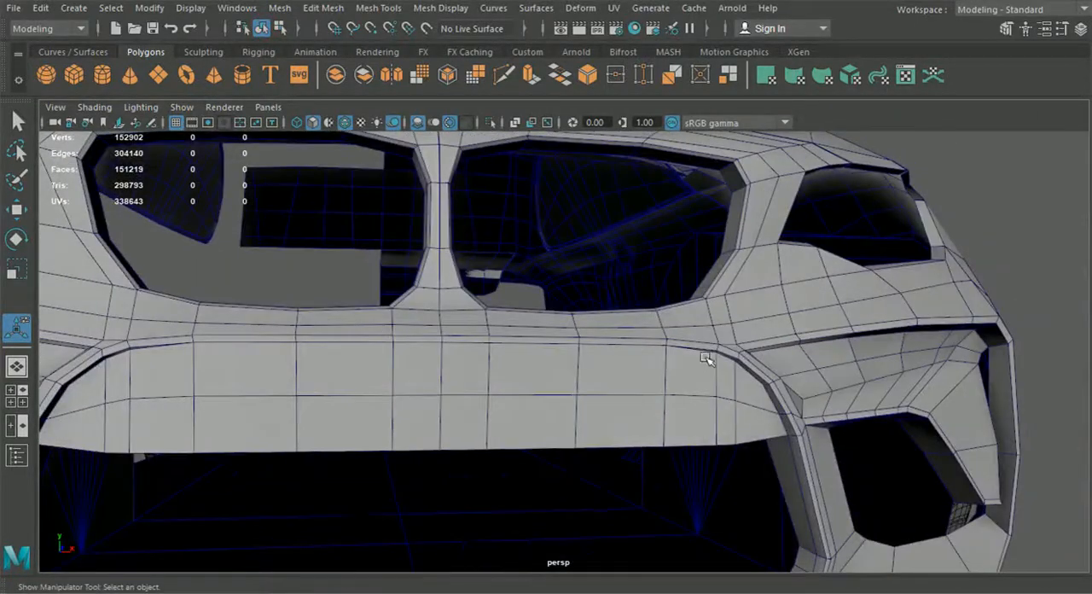
{"action": "left_click_drag", "start_coordinate": [778, 450], "coordinate": [622, 397], "text": "alt"}
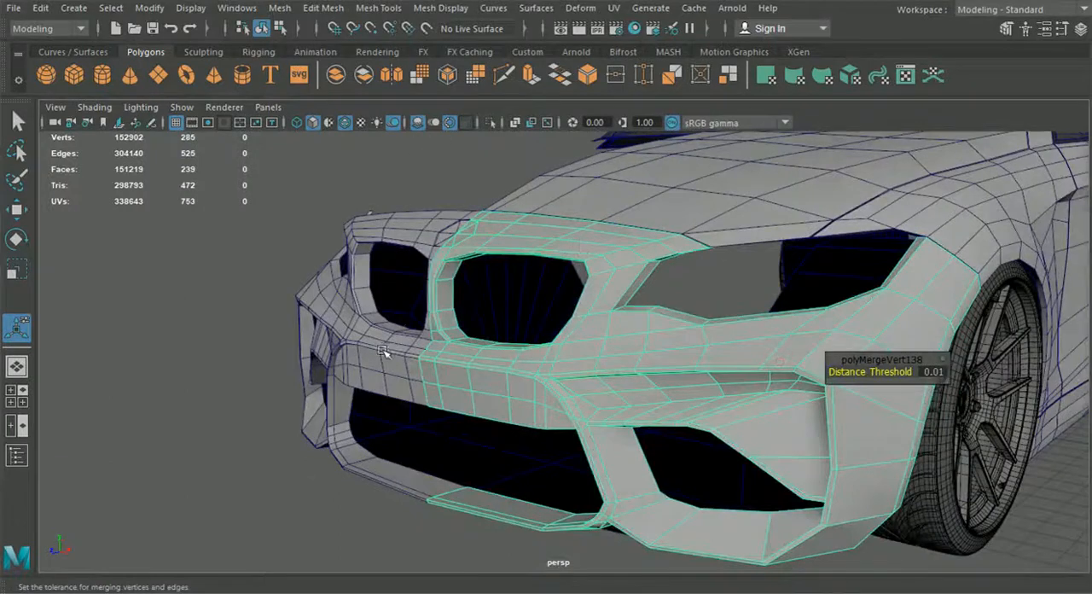
{"action": "left_click", "coordinate": [384, 351], "text": "shift"}
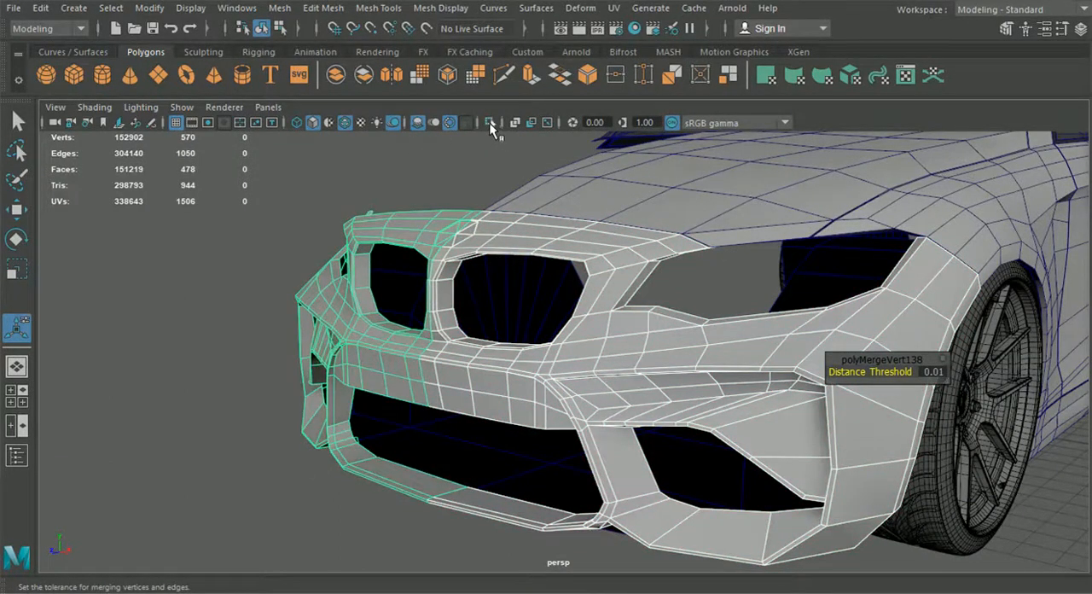
{"action": "left_click", "coordinate": [491, 123]}
{"action": "left_click", "coordinate": [205, 434]}
{"action": "left_click_drag", "start_coordinate": [205, 433], "coordinate": [338, 480], "text": "alt"}
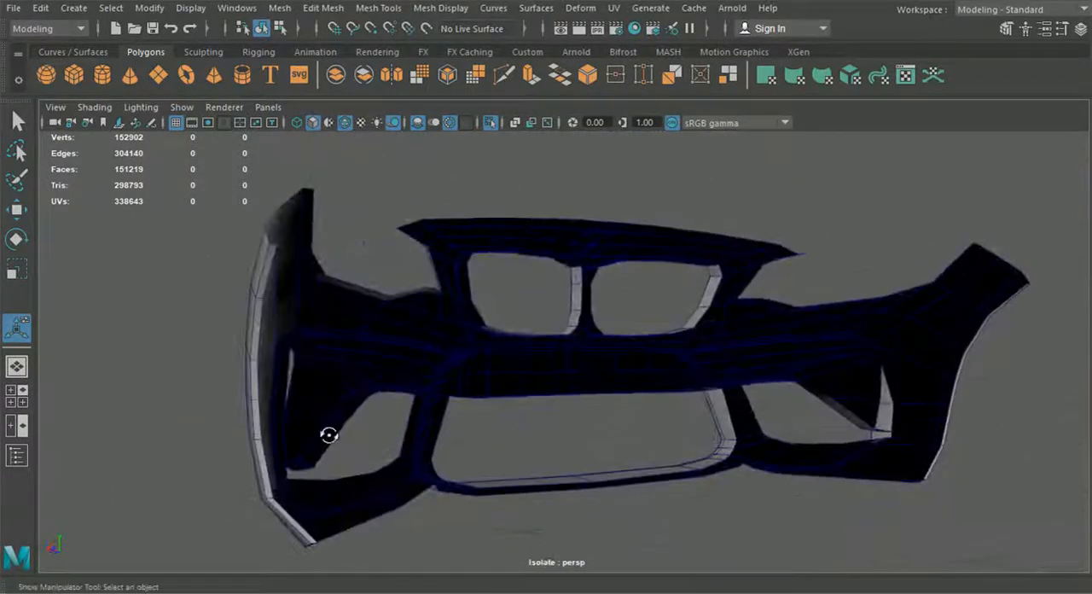
{"action": "left_click_drag", "start_coordinate": [359, 405], "coordinate": [541, 416], "text": "alt"}
{"action": "right_click_drag", "start_coordinate": [530, 353], "coordinate": [520, 79]}
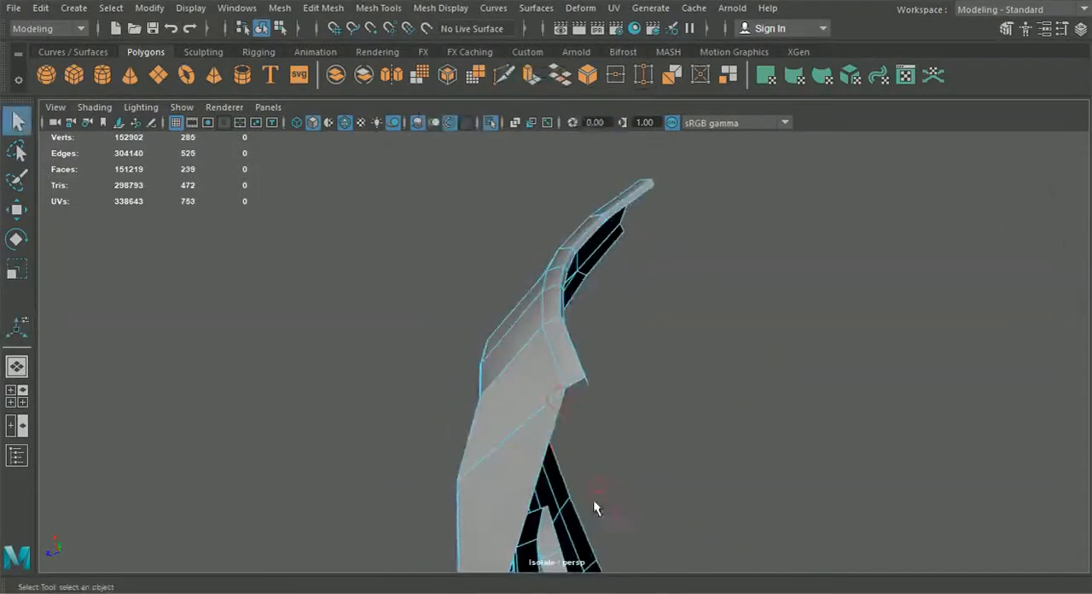
Step: Extrude the border edges along the bumper's bottom to form a narrow strip underneath, facing the car's interior
{"action": "left_click", "coordinate": [550, 432]}
{"action": "left_click_drag", "start_coordinate": [554, 435], "coordinate": [672, 382], "text": "alt"}
{"action": "left_click_drag", "start_coordinate": [527, 404], "coordinate": [556, 377], "text": "alt"}
{"action": "left_click", "coordinate": [504, 398], "text": "shift"}
{"action": "left_click", "coordinate": [482, 408], "text": "shift"}
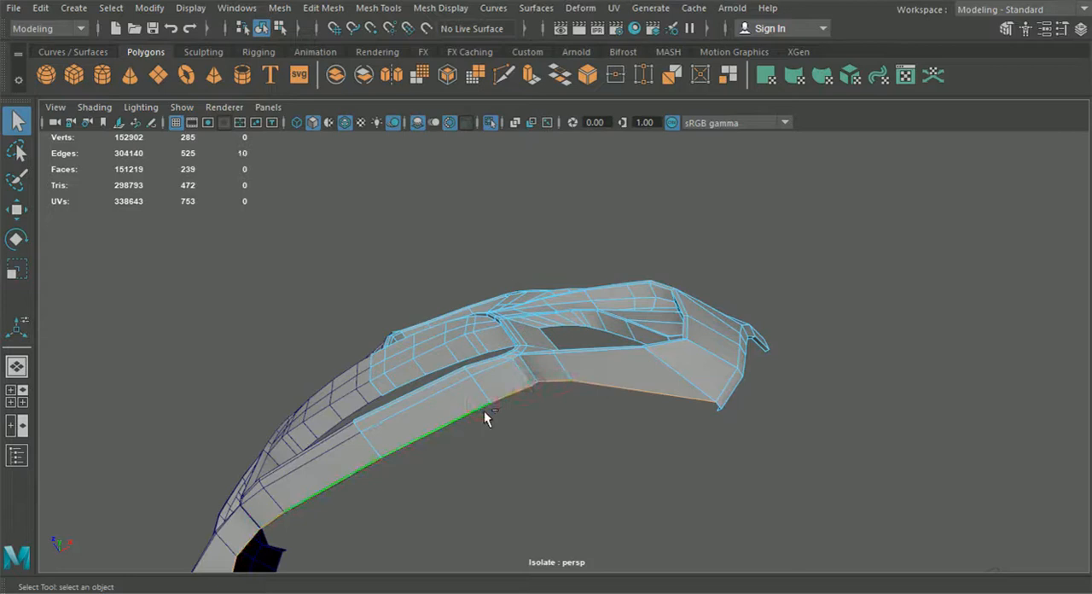
{"action": "key", "text": "ctrl+e"}
{"action": "left_click", "coordinate": [741, 295]}
{"action": "left_click_drag", "start_coordinate": [518, 392], "coordinate": [525, 401]}
{"action": "left_click_drag", "start_coordinate": [348, 467], "coordinate": [526, 434], "text": "alt"}
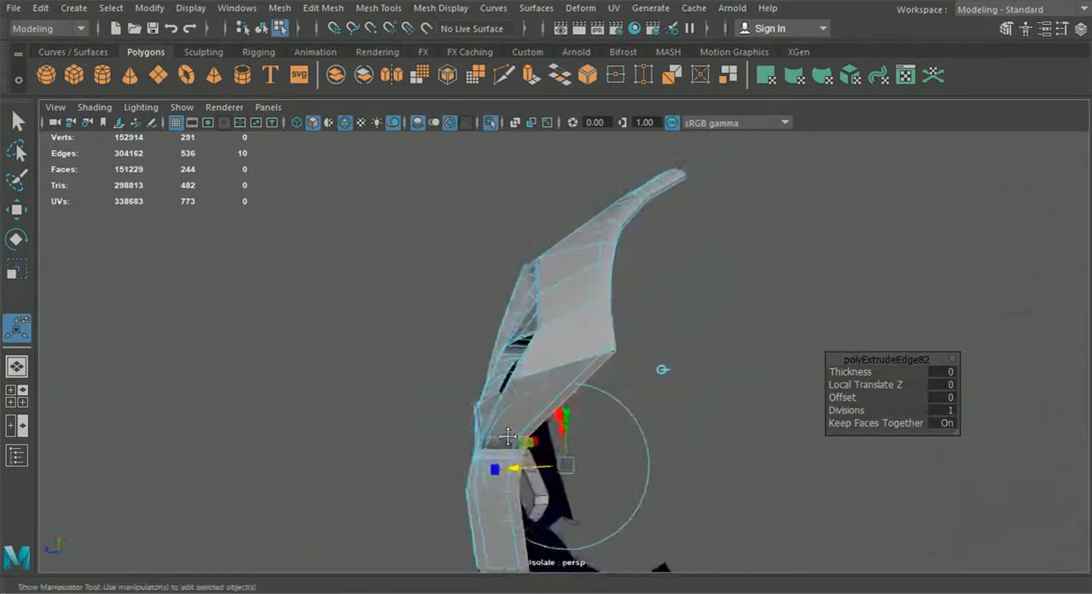
{"action": "right_click_drag", "start_coordinate": [526, 434], "coordinate": [582, 397], "text": "alt"}
Step: Snap the outer end vertex of the extruded bottom strip onto the adjacent bumper corner vertex and merge the two
{"action": "right_click", "coordinate": [578, 347]}
{"action": "left_click", "coordinate": [499, 119]}
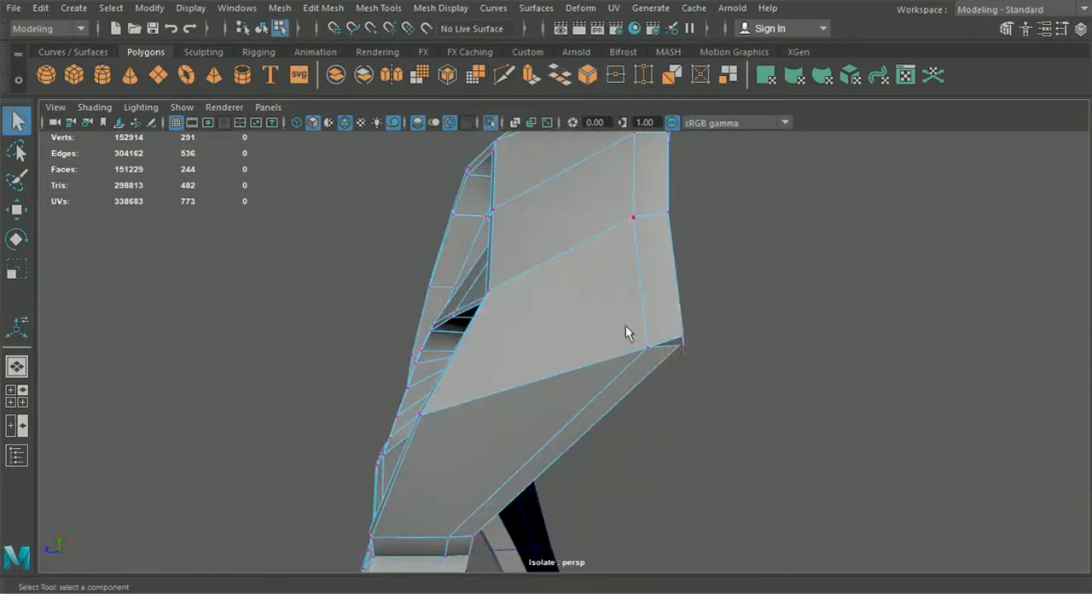
{"action": "left_click_drag", "start_coordinate": [678, 391], "coordinate": [497, 426], "text": "alt"}
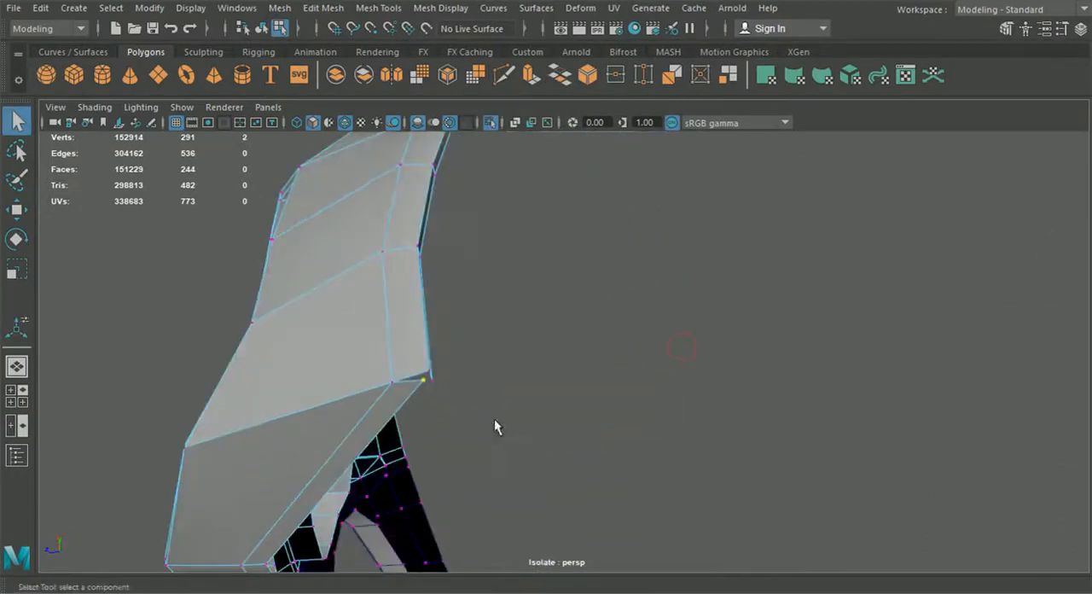
{"action": "left_click", "coordinate": [19, 210]}
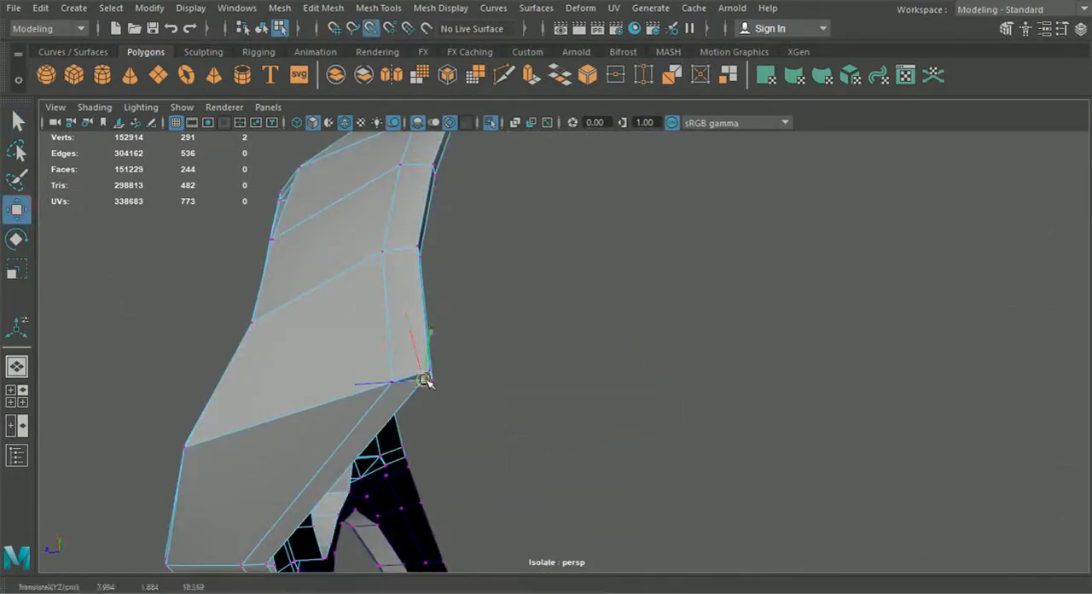
{"action": "left_click_drag", "start_coordinate": [426, 375], "coordinate": [412, 460], "text": "alt"}
{"action": "middle_click_drag", "start_coordinate": [412, 460], "coordinate": [483, 346], "text": "alt"}
{"action": "right_click_drag", "start_coordinate": [482, 346], "coordinate": [534, 451], "text": "alt"}
{"action": "left_click_drag", "start_coordinate": [534, 451], "coordinate": [480, 430], "text": "alt"}
{"action": "middle_click_drag", "start_coordinate": [480, 430], "coordinate": [488, 500], "text": "alt"}
{"action": "left_click_drag", "start_coordinate": [488, 499], "coordinate": [521, 469], "text": "alt"}
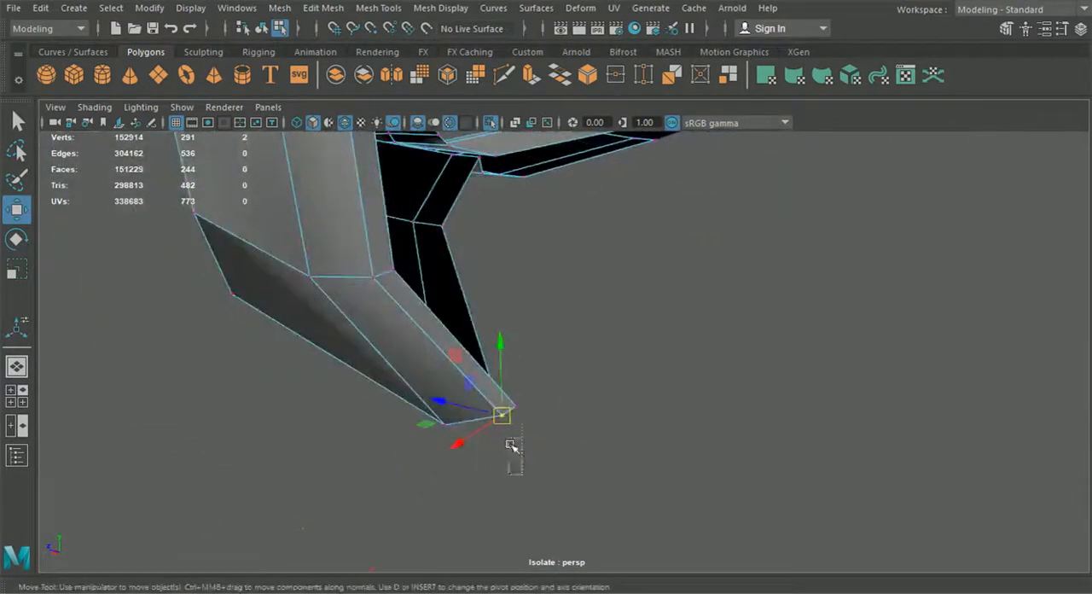
{"action": "left_click", "coordinate": [323, 8]}
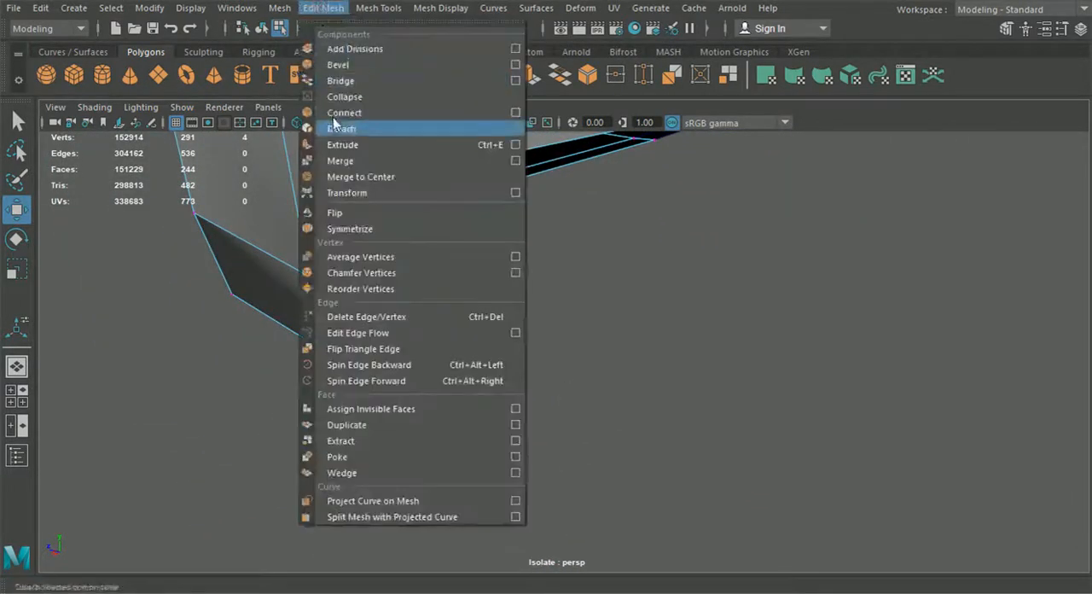
{"action": "left_click", "coordinate": [341, 162]}
Step: Select the free-edge vertices of the extruded bottom strip and move them back under the car to widen the strip
{"action": "left_click_drag", "start_coordinate": [426, 358], "coordinate": [508, 378], "text": "alt"}
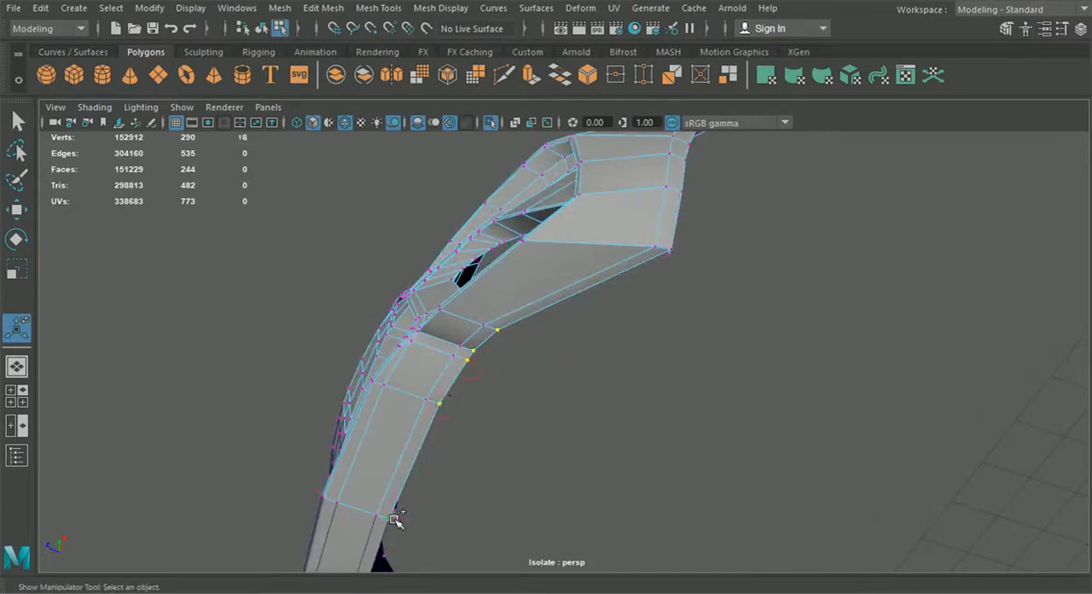
{"action": "left_click", "coordinate": [17, 210]}
{"action": "left_click_drag", "start_coordinate": [387, 401], "coordinate": [798, 353], "text": "alt"}
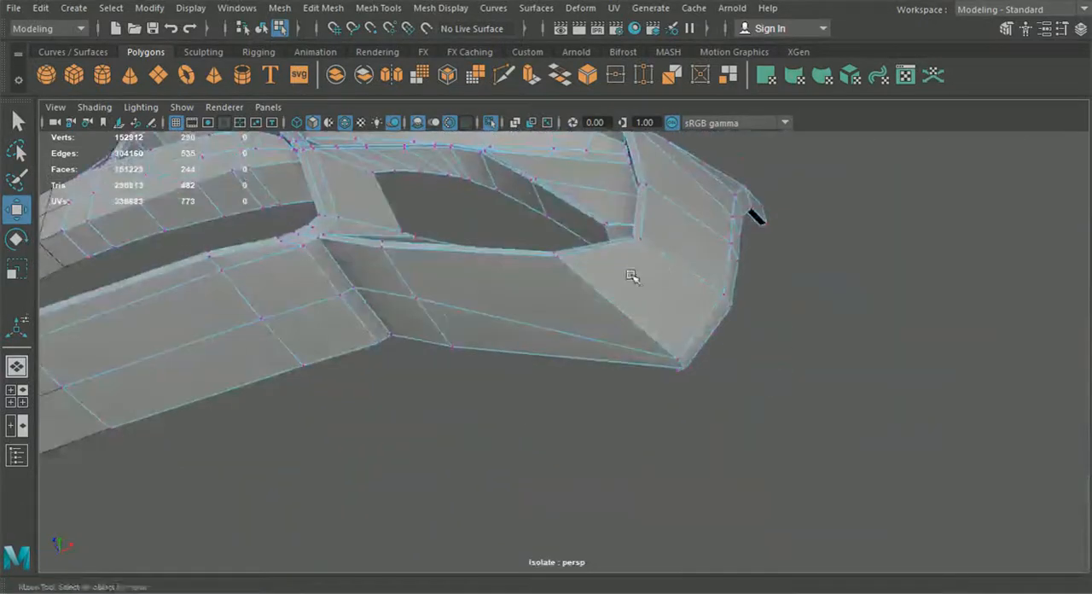
Step: Insert a vertex with Multi-Cut on the strip's lengthwise edge, near its outer corner
{"action": "middle_click_drag", "start_coordinate": [585, 272], "coordinate": [600, 310], "text": "alt"}
{"action": "left_click_drag", "start_coordinate": [600, 310], "coordinate": [641, 430], "text": "alt"}
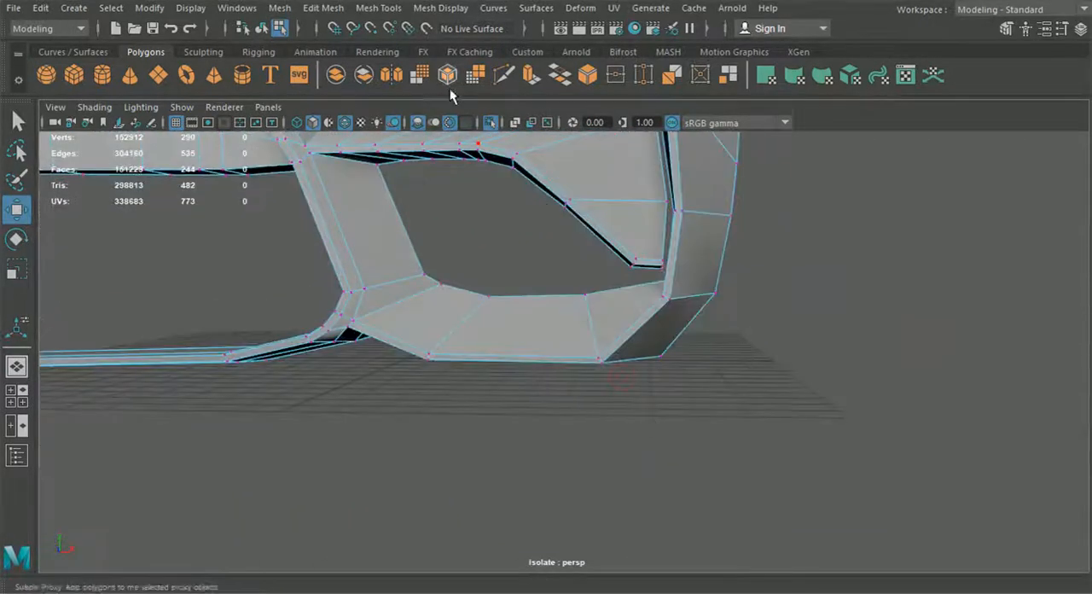
{"action": "left_click", "coordinate": [510, 78]}
{"action": "left_click_drag", "start_coordinate": [573, 426], "coordinate": [586, 295], "text": "alt"}
{"action": "middle_click_drag", "start_coordinate": [589, 300], "coordinate": [557, 251], "text": "alt"}
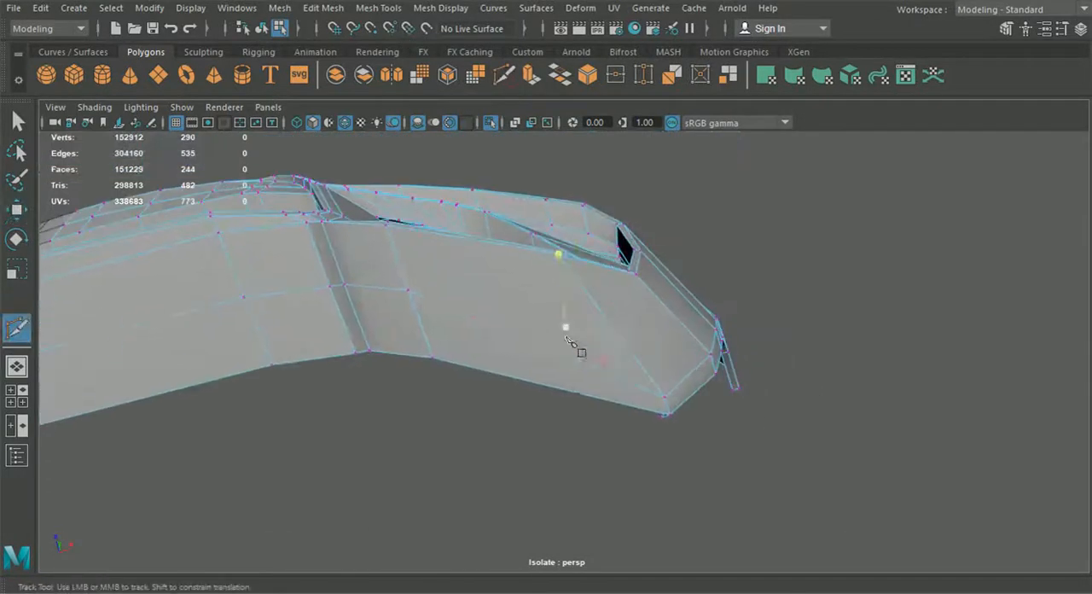
{"action": "left_click", "coordinate": [603, 373]}
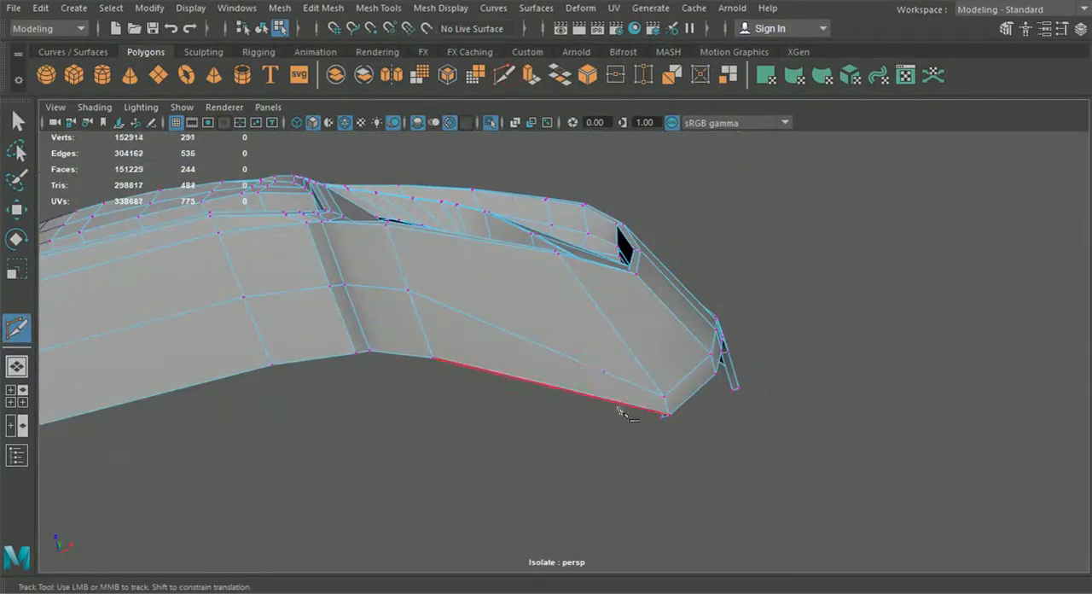
Step: Insert an edge loop across the lower bumper panel beneath the side intake and move it slightly forward along Z
{"action": "left_click_drag", "start_coordinate": [497, 255], "coordinate": [519, 335], "text": "alt"}
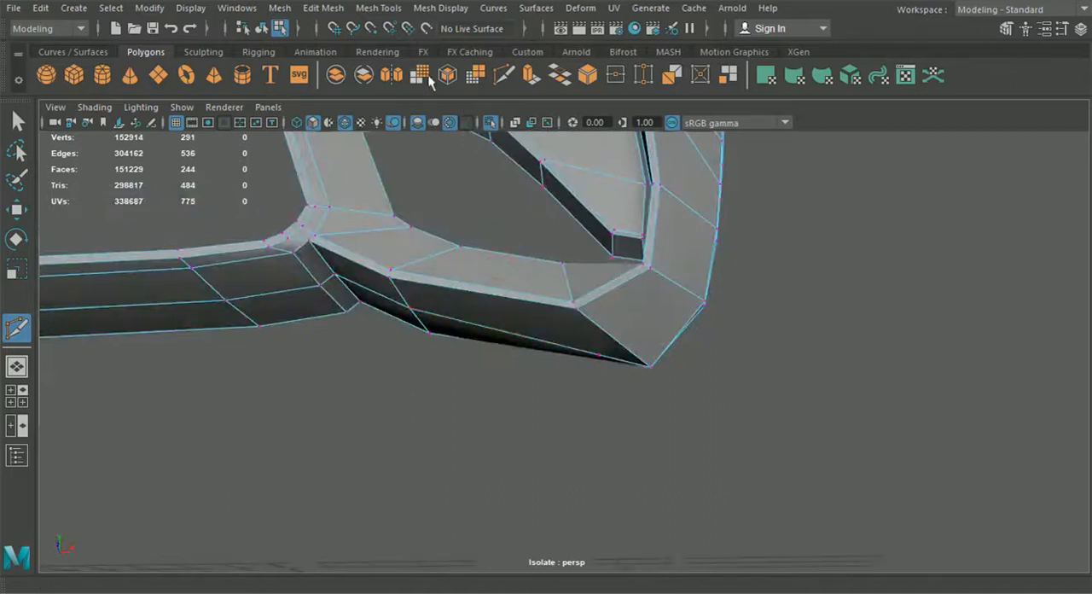
{"action": "left_click", "coordinate": [380, 10]}
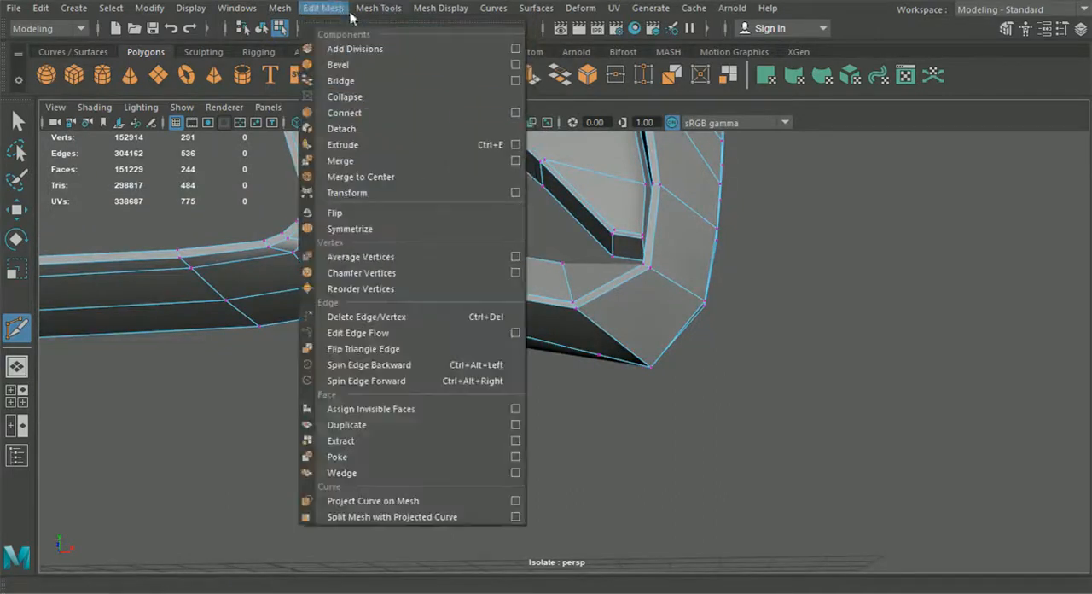
{"action": "left_click", "coordinate": [414, 128]}
{"action": "left_click_drag", "start_coordinate": [464, 307], "coordinate": [498, 331], "text": "alt"}
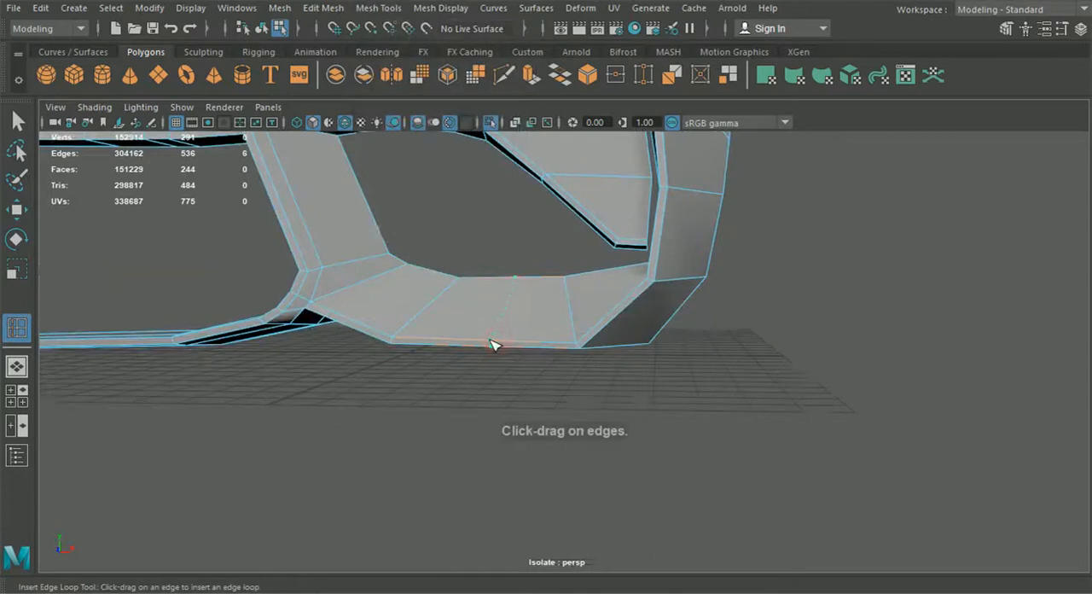
{"action": "left_click", "coordinate": [19, 211]}
{"action": "left_click_drag", "start_coordinate": [397, 313], "coordinate": [427, 374], "text": "alt"}
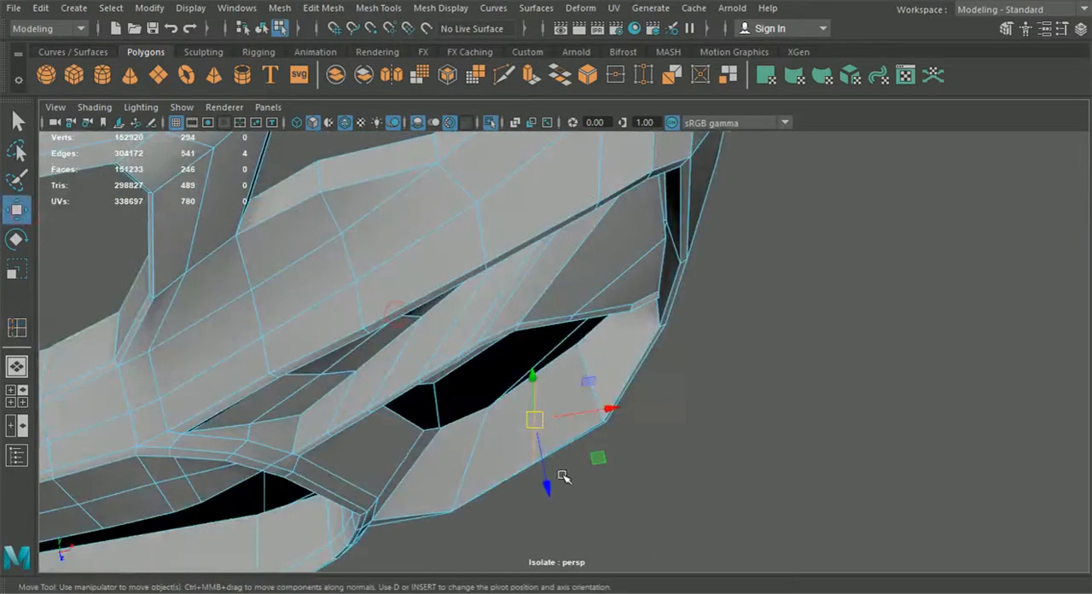
{"action": "left_click_drag", "start_coordinate": [547, 483], "coordinate": [547, 486]}
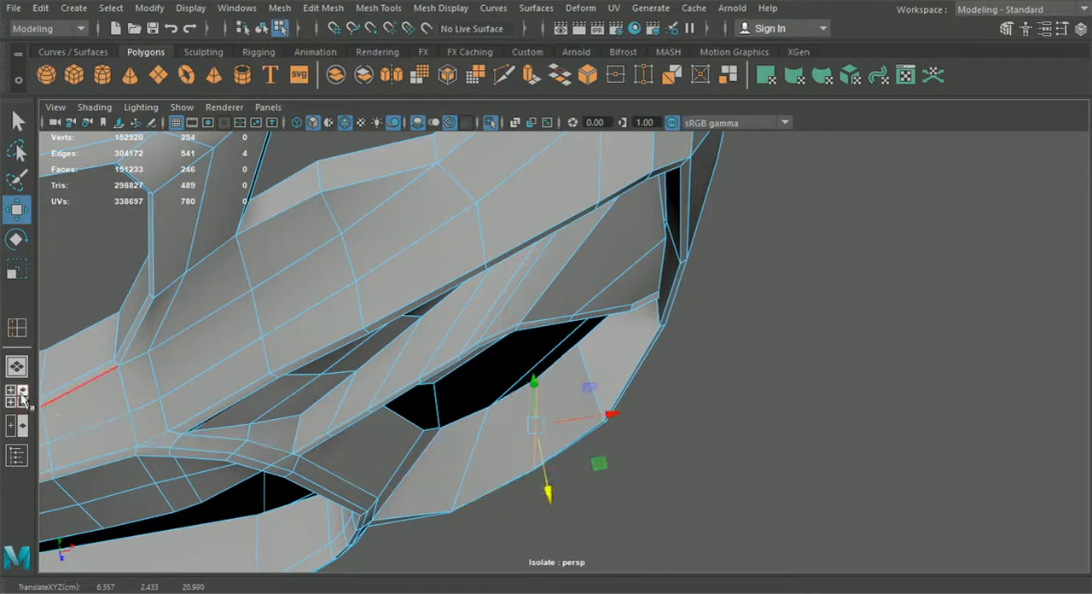
Step: In the front view, move the new edge loop's upper vertex vertically onto the side intake's lower outline in the blueprint
{"action": "key", "text": "space"}
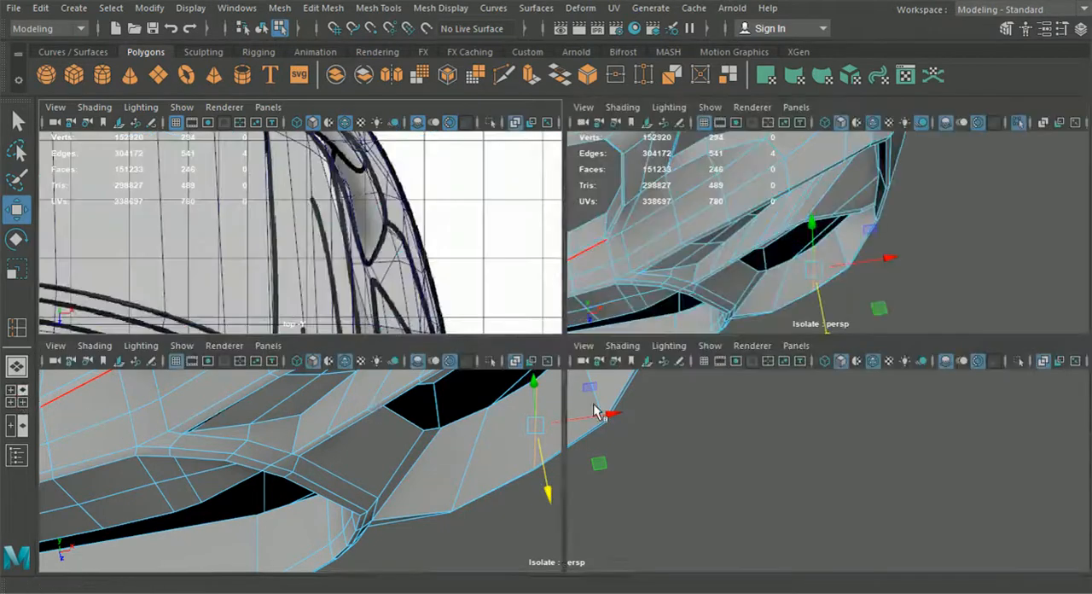
{"action": "key", "text": "space"}
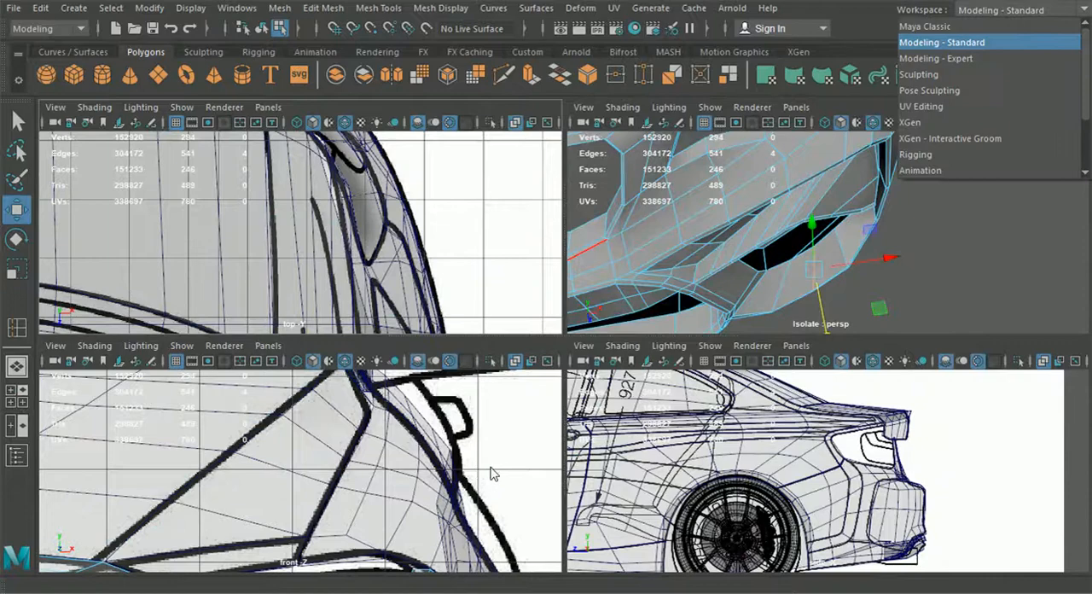
{"action": "left_click", "coordinate": [479, 436]}
{"action": "key", "text": "space"}
{"action": "scroll", "coordinate": [491, 434], "scroll_direction": "down", "scroll_amount": 6}
{"action": "middle_click_drag", "start_coordinate": [490, 434], "coordinate": [505, 229], "text": "alt"}
{"action": "scroll", "coordinate": [535, 472], "scroll_direction": "up", "scroll_amount": 3}
{"action": "scroll", "coordinate": [534, 471], "scroll_direction": "up", "scroll_amount": 2}
{"action": "middle_click_drag", "start_coordinate": [478, 461], "coordinate": [499, 401], "text": "alt"}
{"action": "right_click_drag", "start_coordinate": [497, 401], "coordinate": [463, 288]}
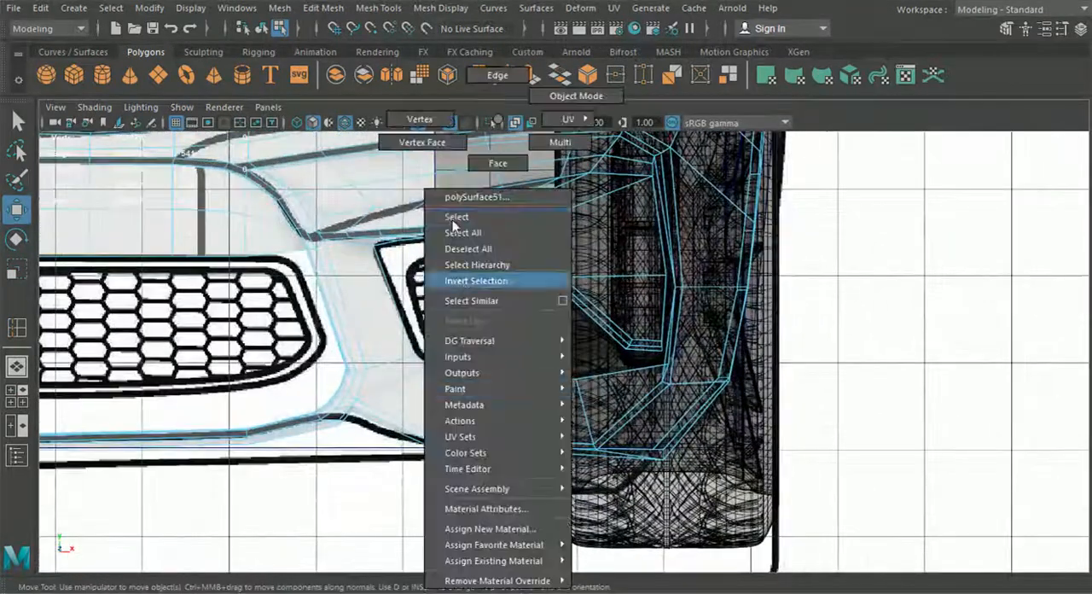
{"action": "right_click_drag", "start_coordinate": [422, 115], "coordinate": [422, 117]}
{"action": "scroll", "coordinate": [487, 385], "scroll_direction": "up", "scroll_amount": 2}
{"action": "left_click_drag", "start_coordinate": [518, 319], "coordinate": [515, 323]}
{"action": "scroll", "coordinate": [498, 464], "scroll_direction": "up", "scroll_amount": 1}
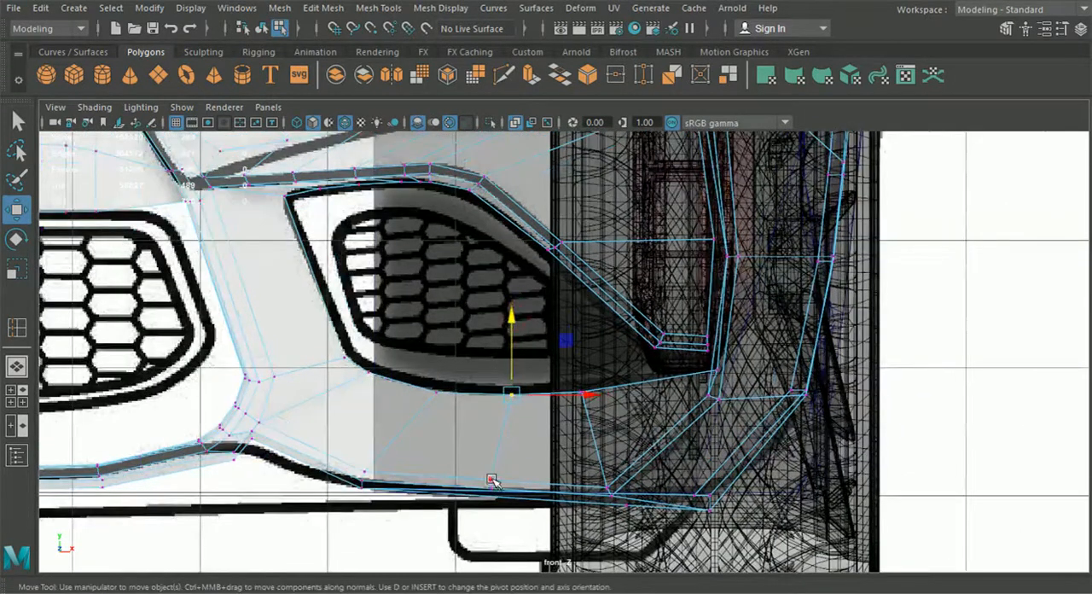
Step: Adjust the new loop's lower vertex vertically to the blueprint's lower bumper line, and return to the perspective view
{"action": "left_click_drag", "start_coordinate": [493, 492], "coordinate": [497, 372]}
{"action": "left_click", "coordinate": [16, 366]}
{"action": "left_click", "coordinate": [458, 266], "text": "shift"}
{"action": "mouse_move", "coordinate": [462, 215]}
{"action": "left_mouse_down", "text": "alt"}
{"action": "mouse_move", "coordinate": [459, 261]}
{"action": "mouse_move", "coordinate": [469, 234]}
{"action": "left_mouse_up", "text": "alt"}
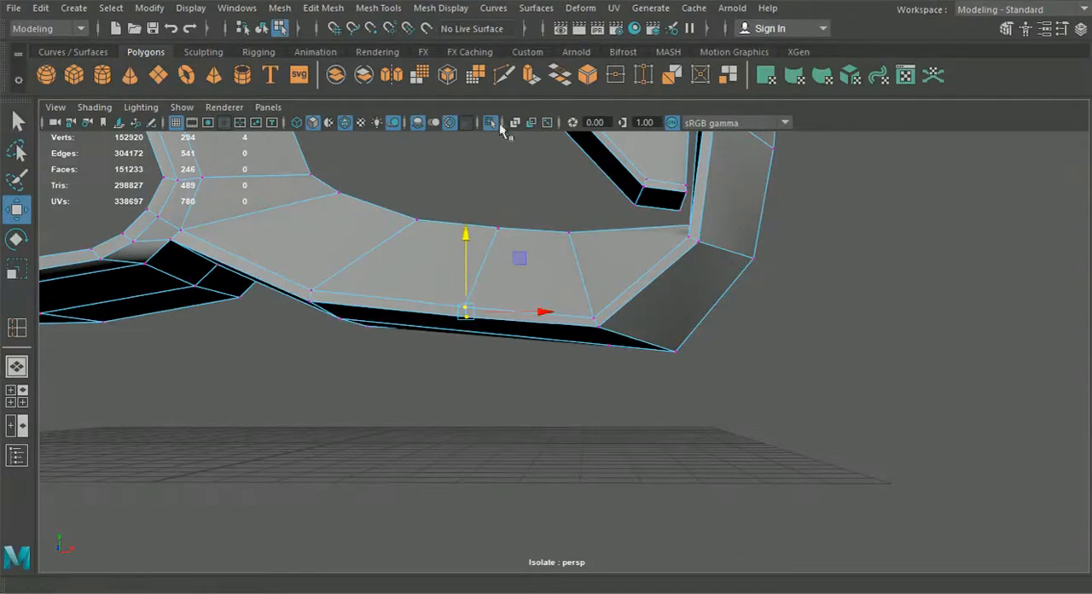
Step: Cut an edge from the loop's lower end through the inserted vertex to the strip's rear border, and shift the middle vertex along X
{"action": "left_click_drag", "start_coordinate": [537, 238], "coordinate": [560, 376], "text": "alt"}
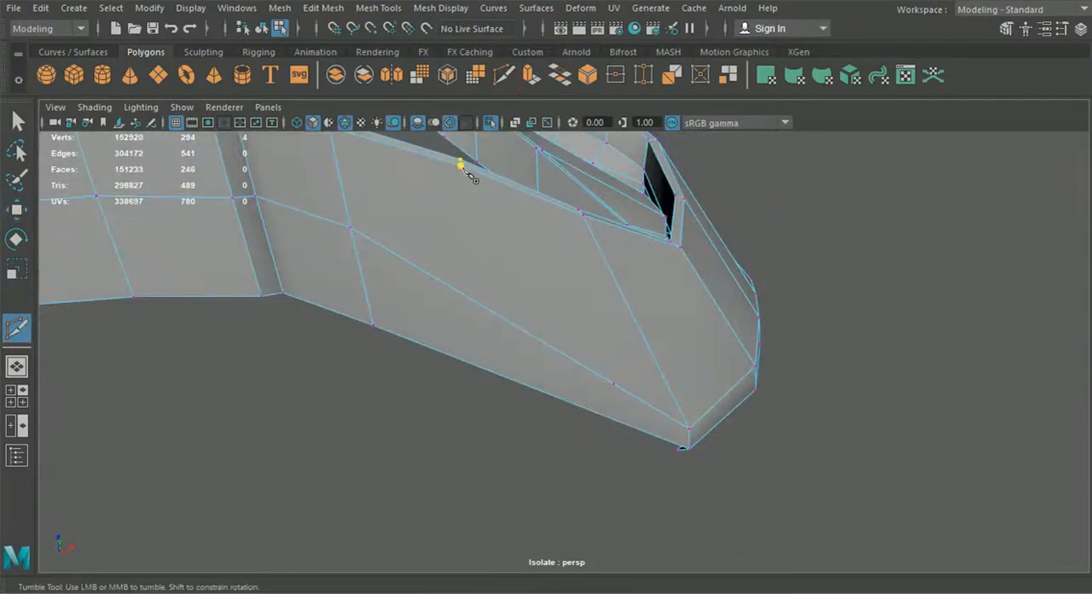
{"action": "left_click_drag", "start_coordinate": [620, 391], "coordinate": [684, 450], "text": "alt"}
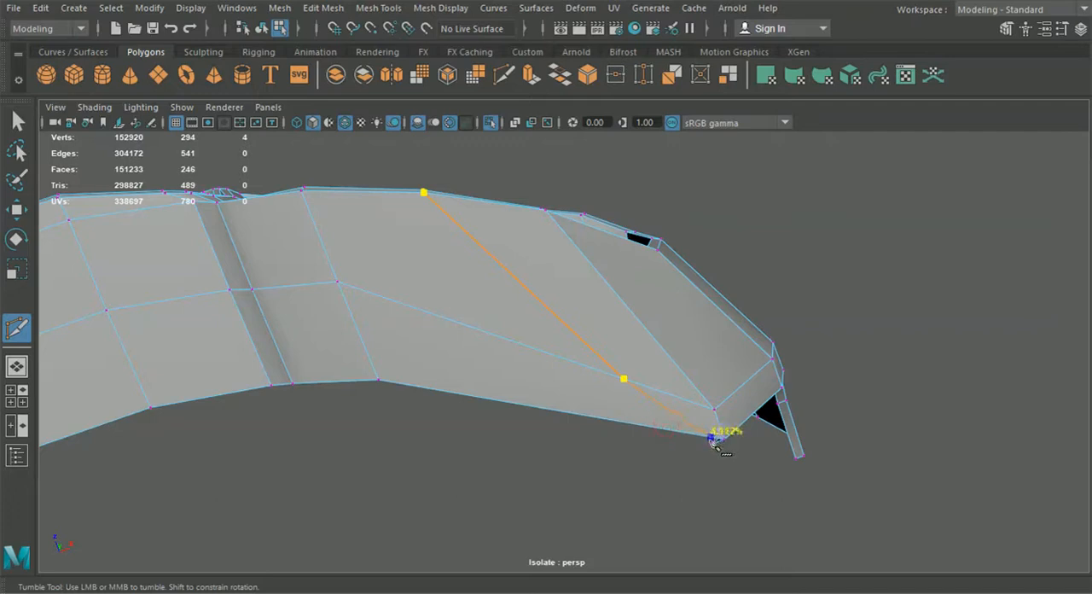
{"action": "left_click", "coordinate": [634, 399]}
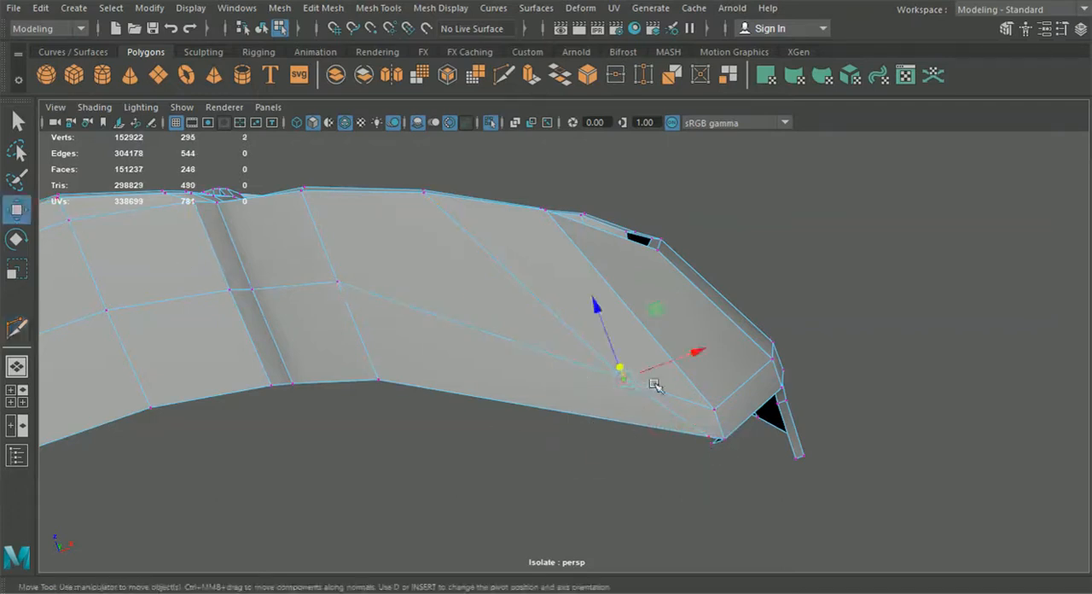
{"action": "left_click_drag", "start_coordinate": [688, 356], "coordinate": [394, 497]}
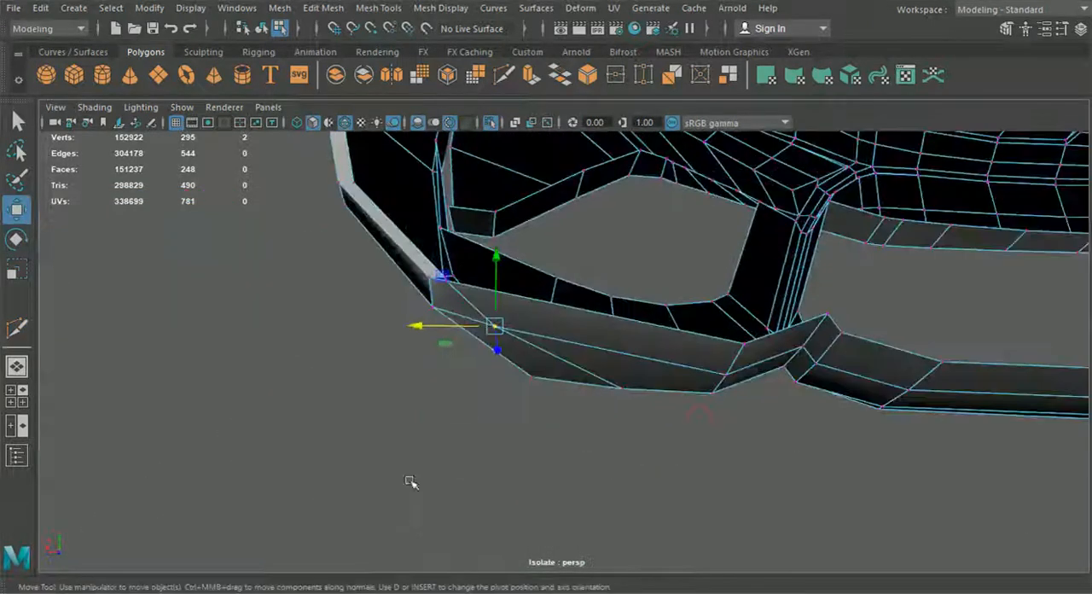
{"action": "scroll", "coordinate": [483, 441], "scroll_direction": "up", "scroll_amount": 3}
Step: Snap the underside strip's outer end vertex onto the side flange's neighbouring lower corner vertex and merge the overlapping vertices
{"action": "left_click_drag", "start_coordinate": [483, 442], "coordinate": [532, 582], "text": "alt"}
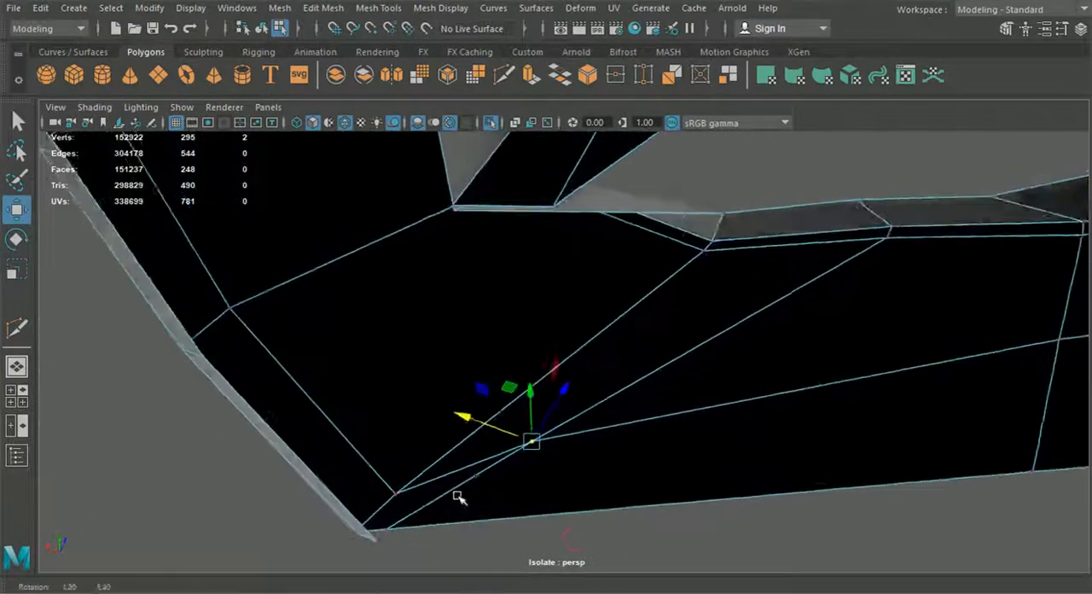
{"action": "middle_click_drag", "start_coordinate": [458, 497], "coordinate": [522, 408], "text": "alt"}
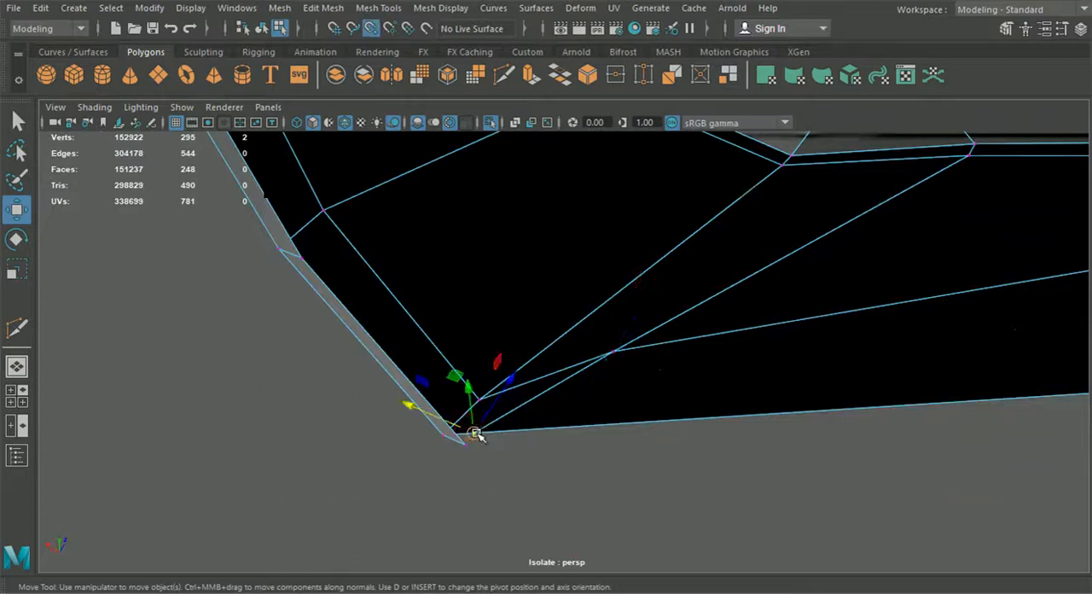
{"action": "left_click_drag", "start_coordinate": [476, 433], "coordinate": [466, 444]}
{"action": "left_click_drag", "start_coordinate": [519, 498], "coordinate": [453, 430]}
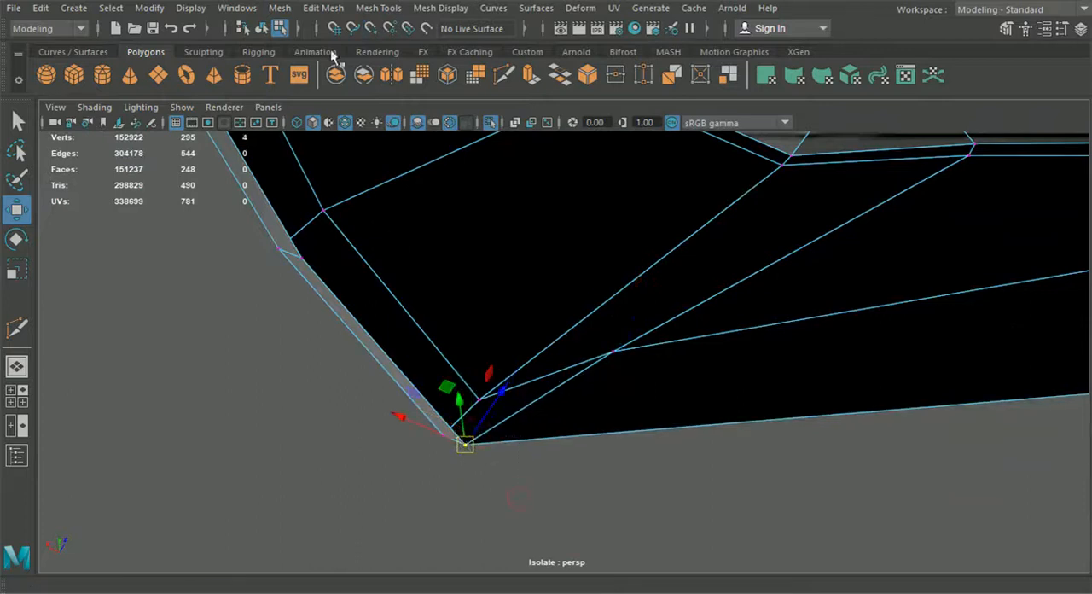
{"action": "left_click", "coordinate": [323, 9]}
{"action": "left_click", "coordinate": [341, 162]}
{"action": "scroll", "coordinate": [522, 390], "scroll_direction": "down", "scroll_amount": 5}
Step: Select the three border edges across the end of the bumper's upper outer arm and extrude them inward into a narrow flange
{"action": "left_click_drag", "start_coordinate": [570, 430], "coordinate": [588, 200], "text": "alt"}
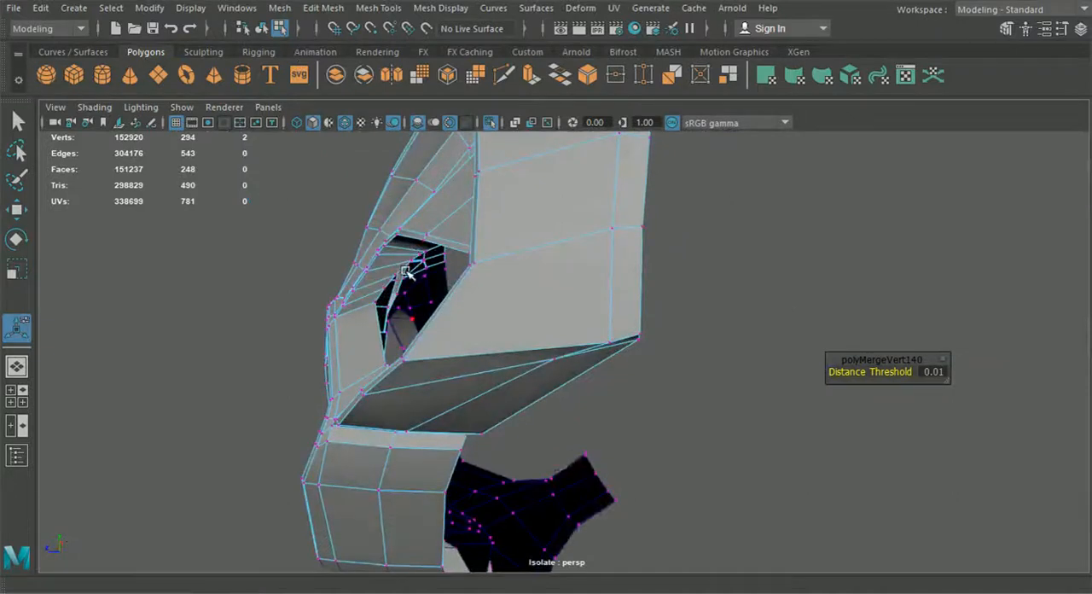
{"action": "left_click_drag", "start_coordinate": [405, 271], "coordinate": [278, 51], "text": "alt"}
{"action": "left_click_drag", "start_coordinate": [719, 312], "coordinate": [585, 349], "text": "alt"}
{"action": "left_click", "coordinate": [641, 409]}
{"action": "left_click_drag", "start_coordinate": [687, 447], "coordinate": [509, 465], "text": "alt"}
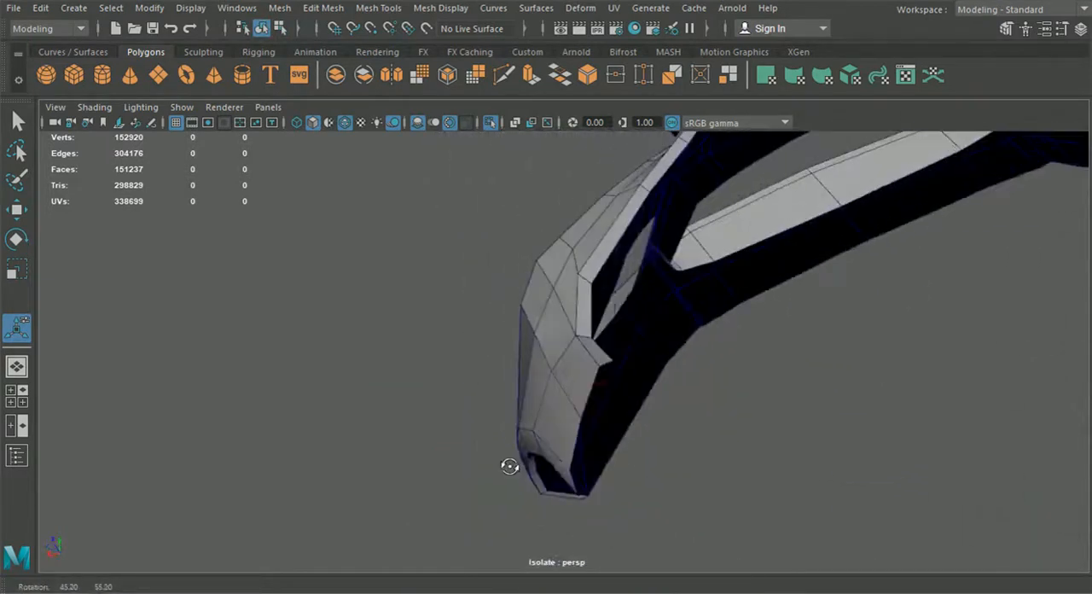
{"action": "left_click", "coordinate": [575, 375]}
{"action": "right_click_drag", "start_coordinate": [575, 376], "coordinate": [572, 77]}
{"action": "left_click_drag", "start_coordinate": [585, 233], "coordinate": [696, 418], "text": "alt"}
{"action": "left_click", "coordinate": [745, 380], "text": "shift"}
{"action": "left_click", "coordinate": [742, 353], "text": "shift"}
{"action": "key", "text": "ctrl+e"}
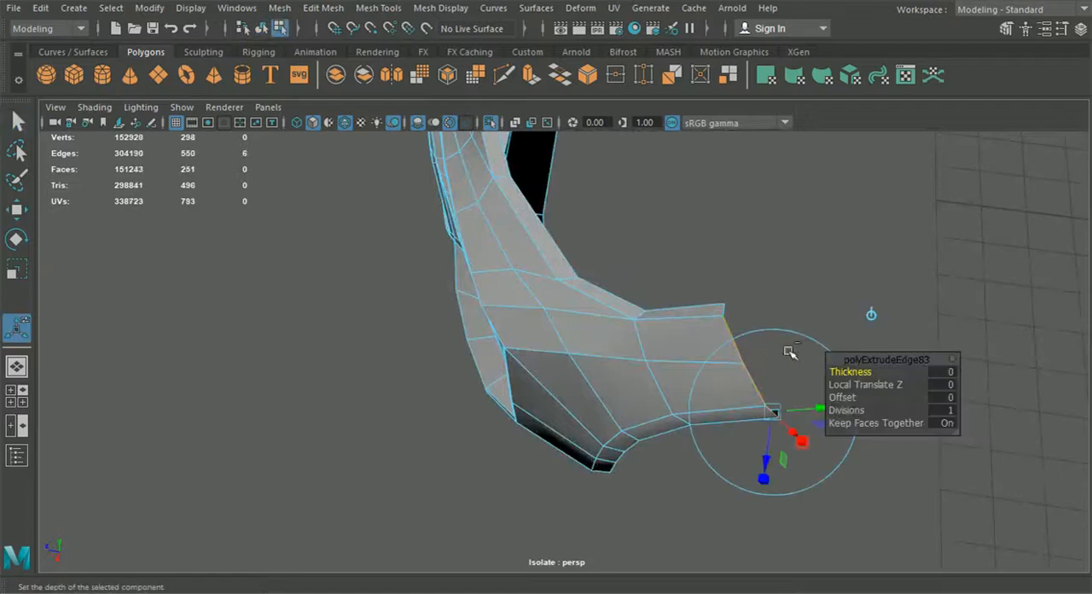
{"action": "left_click_drag", "start_coordinate": [774, 344], "coordinate": [708, 439], "text": "alt"}
{"action": "left_click_drag", "start_coordinate": [692, 481], "coordinate": [705, 466]}
{"action": "left_click_drag", "start_coordinate": [704, 466], "coordinate": [668, 445], "text": "alt"}
Step: Snap the arm-end flange's vertex to the side flange's vertex at the rear outer corner and merge the two
{"action": "right_click_drag", "start_coordinate": [586, 346], "coordinate": [345, 162]}
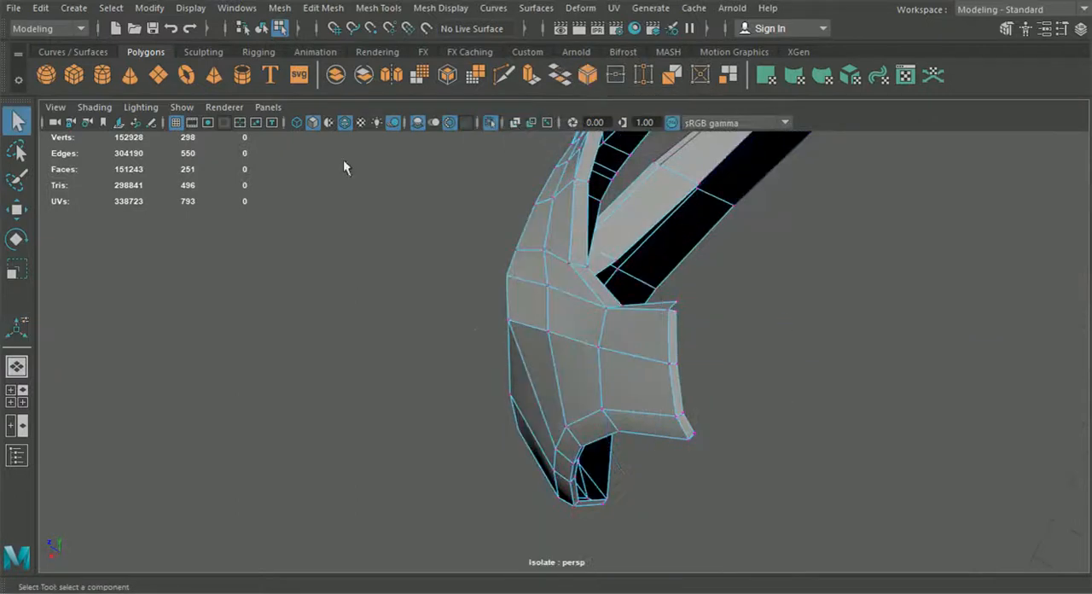
{"action": "left_click", "coordinate": [17, 209]}
{"action": "left_click_drag", "start_coordinate": [495, 371], "coordinate": [555, 418], "text": "alt"}
{"action": "left_click_drag", "start_coordinate": [350, 332], "coordinate": [524, 463], "text": "alt"}
{"action": "left_click", "coordinate": [422, 467]}
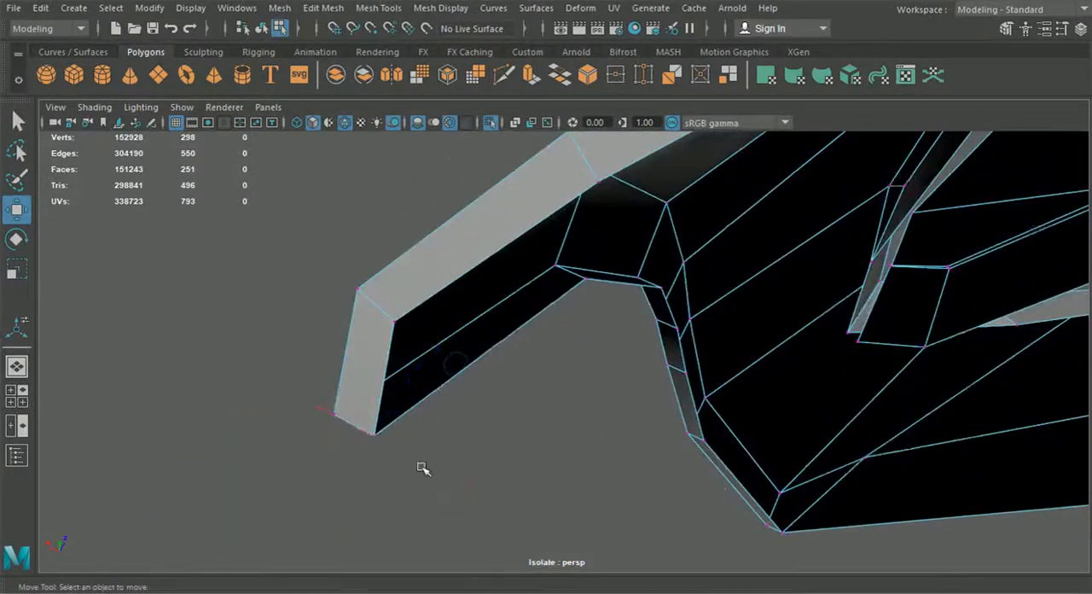
{"action": "left_click_drag", "start_coordinate": [369, 439], "coordinate": [650, 399], "text": "alt"}
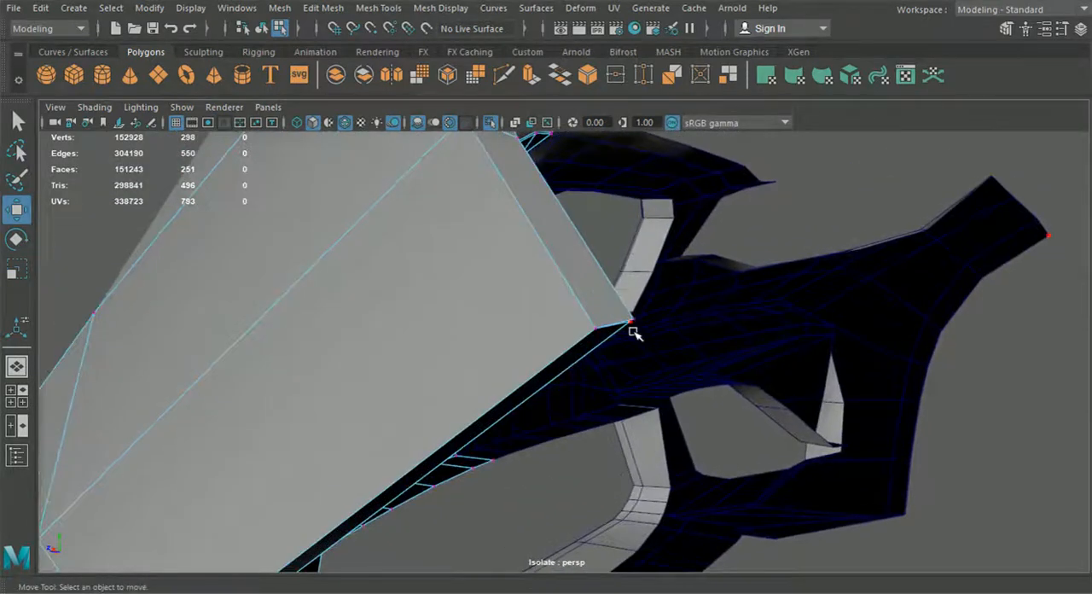
{"action": "mouse_move", "coordinate": [639, 378]}
{"action": "left_mouse_down", "text": "alt"}
{"action": "mouse_move", "coordinate": [623, 370]}
{"action": "mouse_move", "coordinate": [650, 366]}
{"action": "left_mouse_up", "text": "alt"}
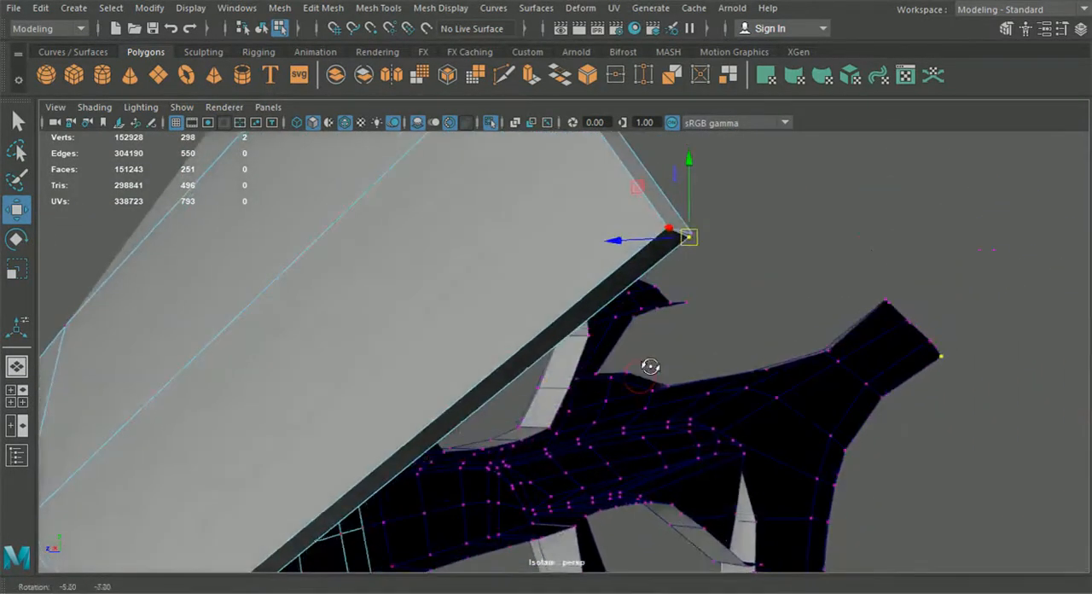
{"action": "left_click", "coordinate": [699, 233]}
{"action": "left_click_drag", "start_coordinate": [696, 238], "coordinate": [693, 243]}
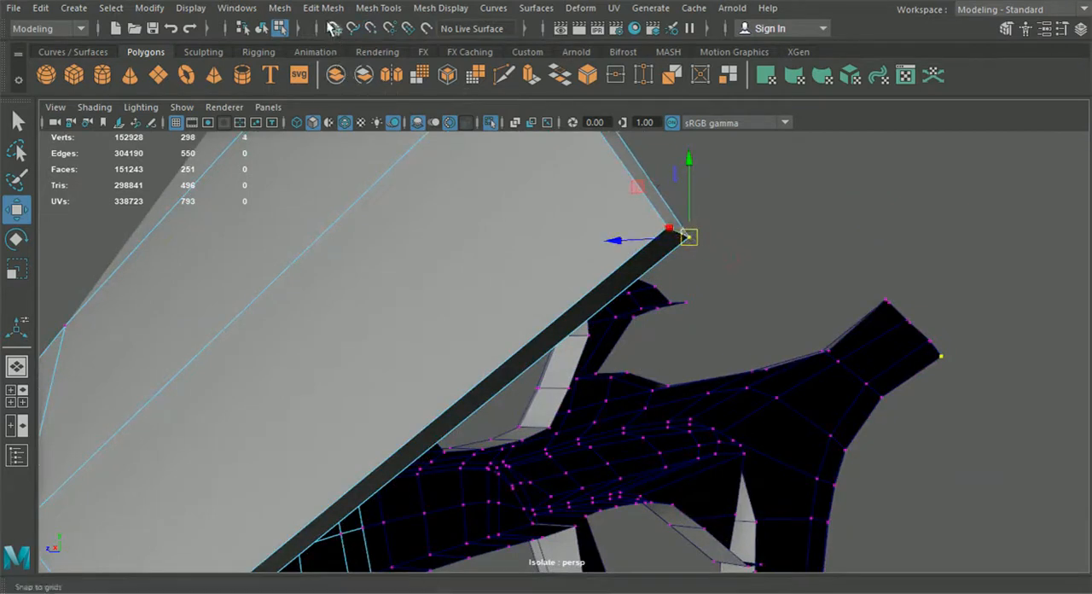
{"action": "left_click", "coordinate": [327, 8]}
{"action": "left_click", "coordinate": [367, 160]}
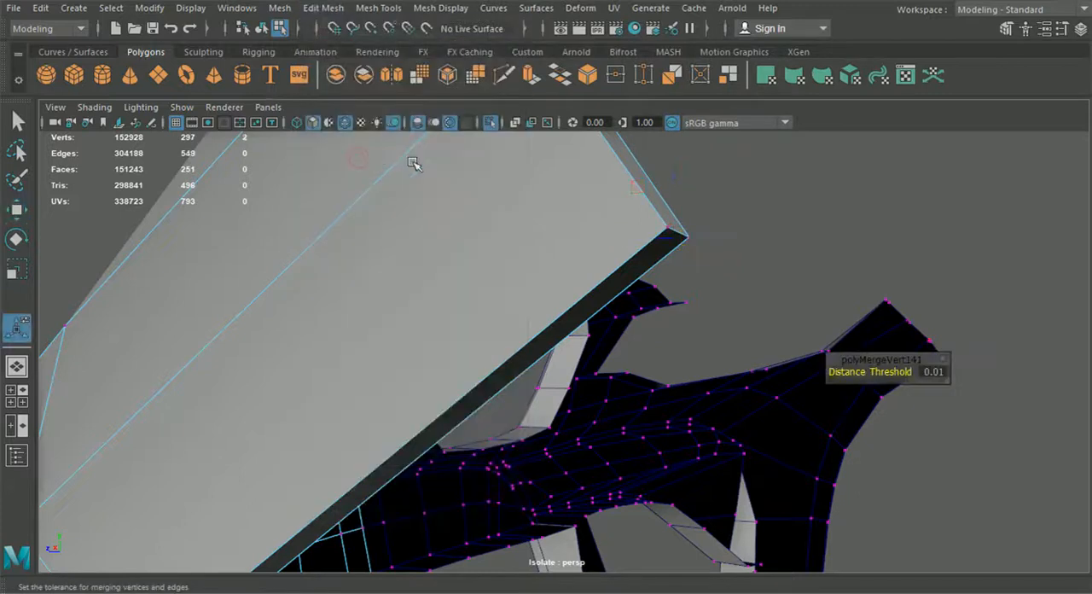
Step: Merge the overlapping vertices at the other corner of the arm-end flange, closing it against the headlight-side flange
{"action": "left_click_drag", "start_coordinate": [751, 257], "coordinate": [304, 251], "text": "alt"}
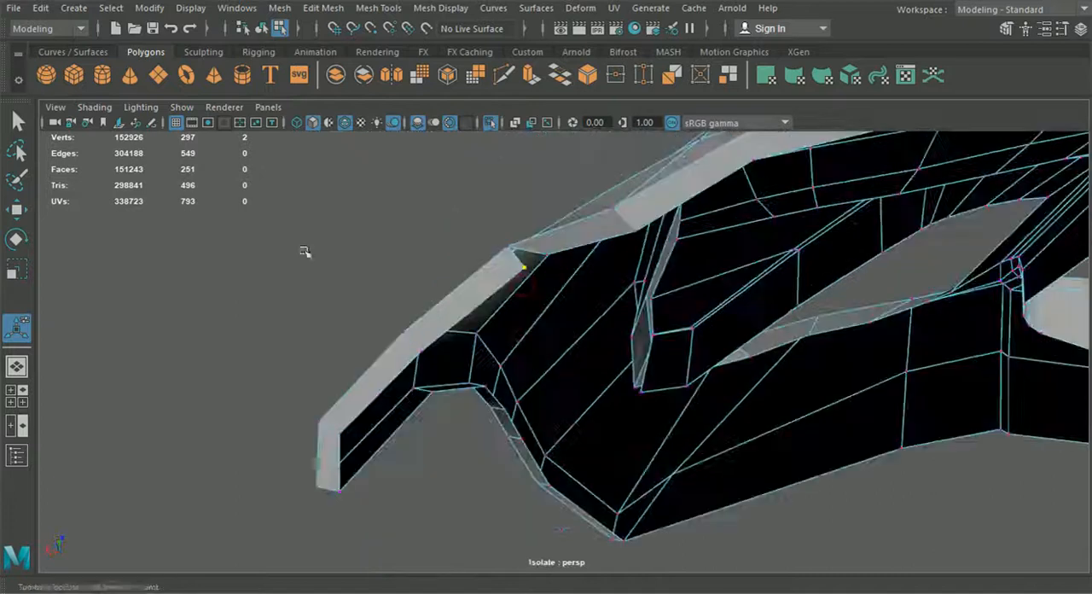
{"action": "key", "text": "w"}
{"action": "left_click_drag", "start_coordinate": [116, 225], "coordinate": [381, 380], "text": "alt"}
{"action": "left_click_drag", "start_coordinate": [550, 345], "coordinate": [589, 307]}
{"action": "left_click", "coordinate": [278, 10]}
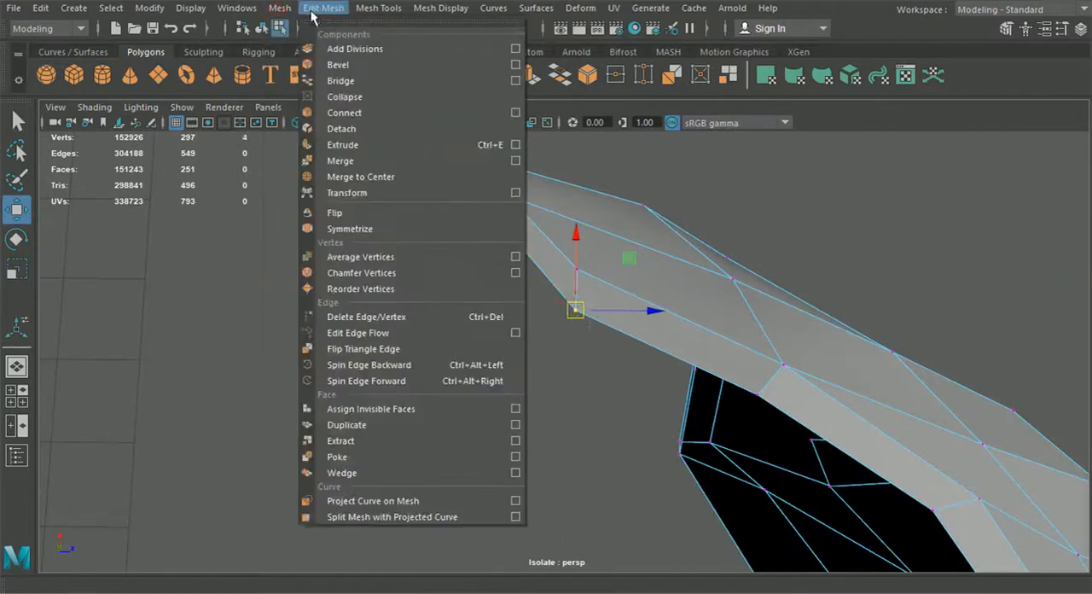
{"action": "left_click", "coordinate": [336, 161]}
{"action": "left_click", "coordinate": [404, 287]}
Step: Select the hood-side border edges along the panel above the grille and extrude them backward into a narrow flange
{"action": "left_click_drag", "start_coordinate": [406, 288], "coordinate": [566, 329], "text": "alt"}
{"action": "scroll", "coordinate": [540, 256], "scroll_direction": "up", "scroll_amount": 3}
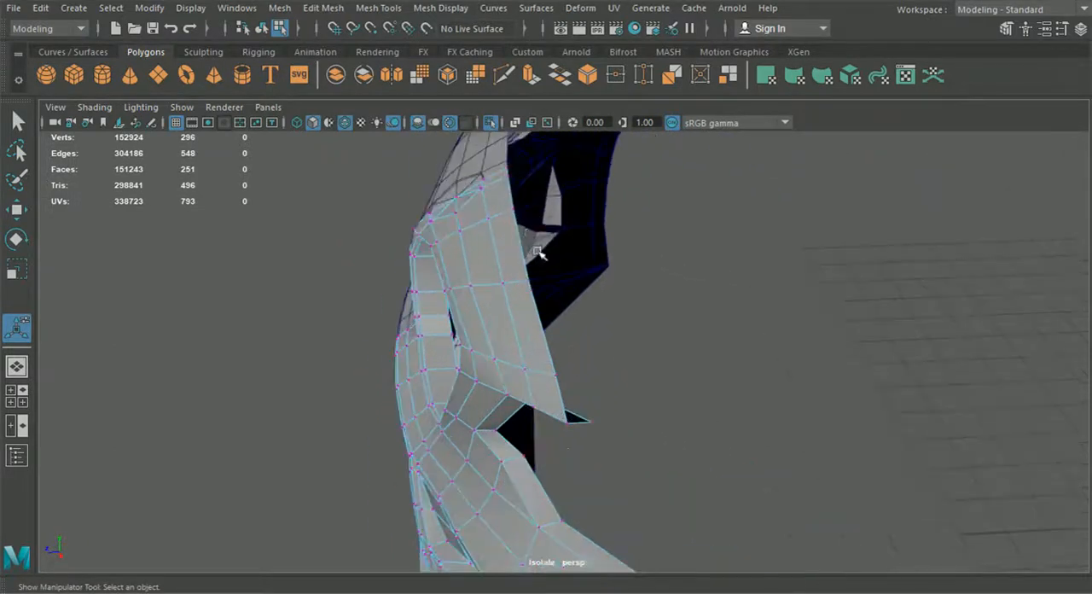
{"action": "right_click_drag", "start_coordinate": [479, 143], "coordinate": [509, 155]}
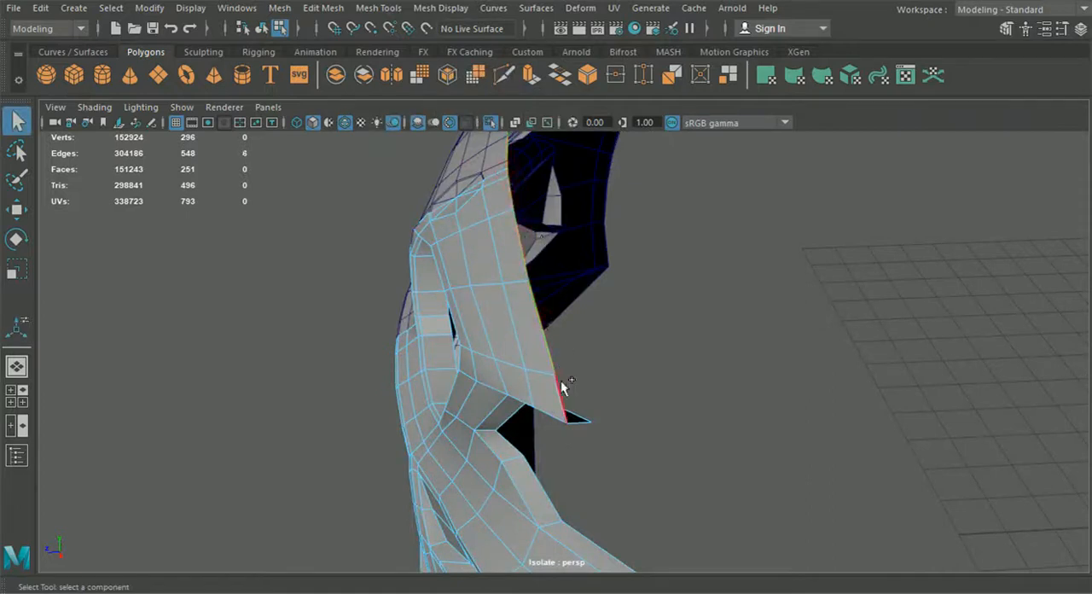
{"action": "left_click_drag", "start_coordinate": [522, 422], "coordinate": [561, 357], "text": "alt"}
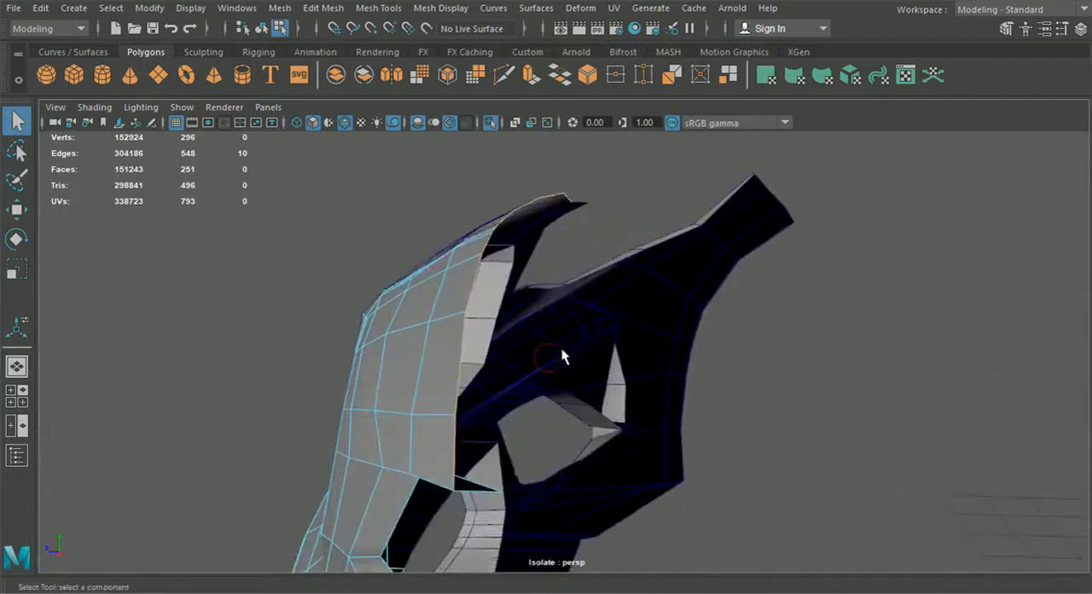
{"action": "key", "text": "ctrl+e"}
{"action": "left_click_drag", "start_coordinate": [510, 242], "coordinate": [443, 242]}
{"action": "left_click_drag", "start_coordinate": [571, 219], "coordinate": [567, 207]}
{"action": "left_click_drag", "start_coordinate": [563, 294], "coordinate": [435, 316], "text": "alt"}
Step: Snap the new hood-side flange's end vertex to the headlight flange at the panel's pointed outer tip and merge them
{"action": "right_click_drag", "start_coordinate": [577, 329], "coordinate": [528, 127]}
{"action": "scroll", "coordinate": [503, 299], "scroll_direction": "up", "scroll_amount": 3}
{"action": "middle_click_drag", "start_coordinate": [631, 337], "coordinate": [507, 344], "text": "alt"}
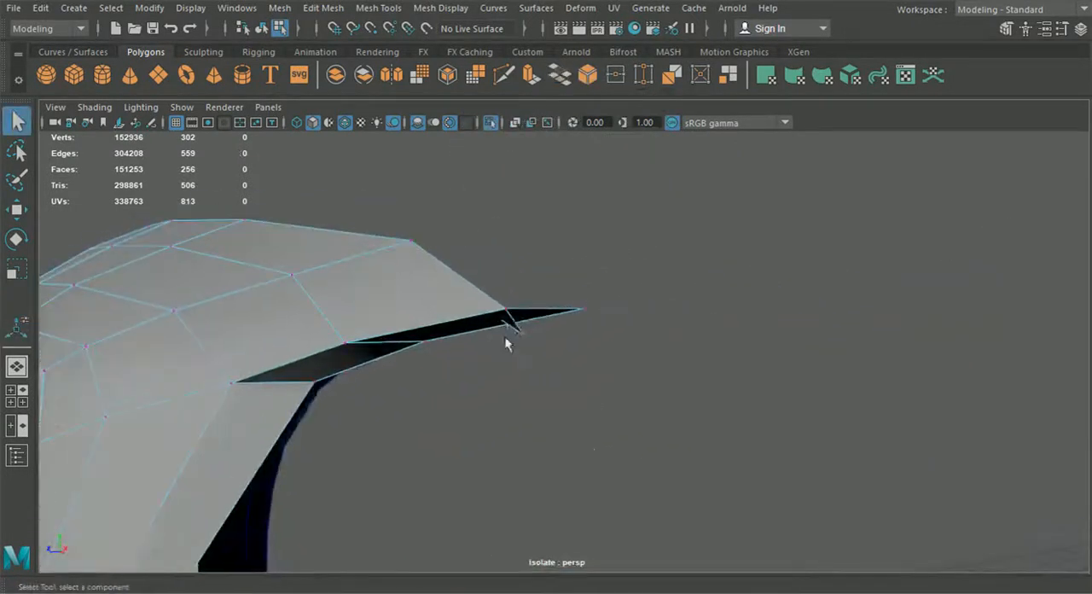
{"action": "left_click", "coordinate": [18, 211]}
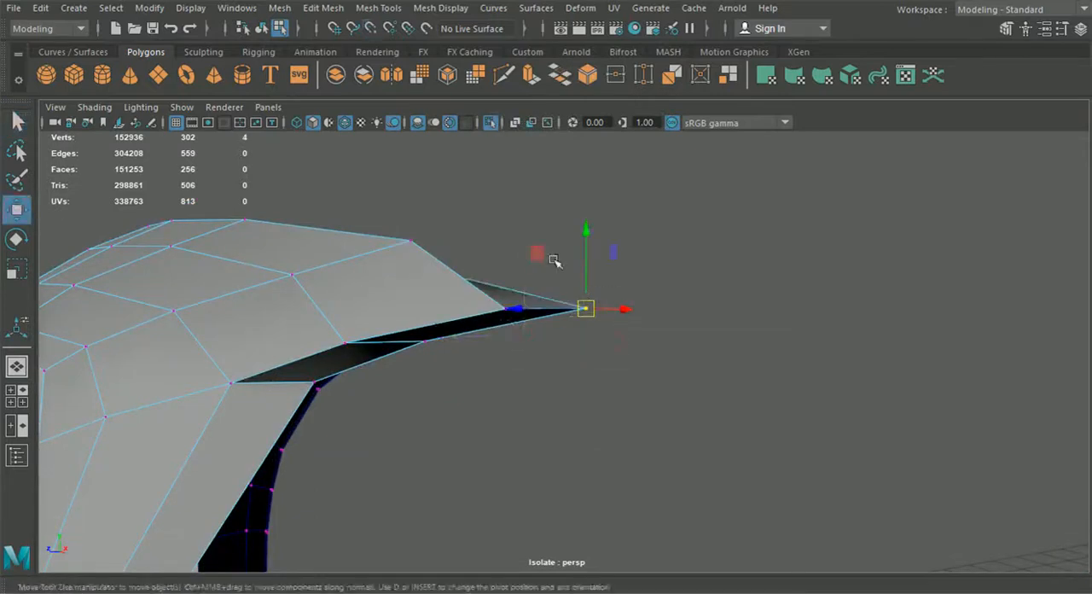
{"action": "left_click", "coordinate": [313, 12]}
{"action": "left_click", "coordinate": [349, 162]}
Step: Return to object selection and examine the grille openings, headlight edges and overall shape of the bumper
{"action": "left_click_drag", "start_coordinate": [687, 304], "coordinate": [290, 391], "text": "alt"}
{"action": "middle_click_drag", "start_coordinate": [221, 389], "coordinate": [256, 179], "text": "alt"}
{"action": "left_click_drag", "start_coordinate": [202, 426], "coordinate": [414, 207], "text": "alt"}
{"action": "left_click", "coordinate": [18, 210]}
{"action": "left_click_drag", "start_coordinate": [435, 341], "coordinate": [330, 254], "text": "alt"}
{"action": "left_click_drag", "start_coordinate": [392, 219], "coordinate": [870, 329], "text": "alt"}
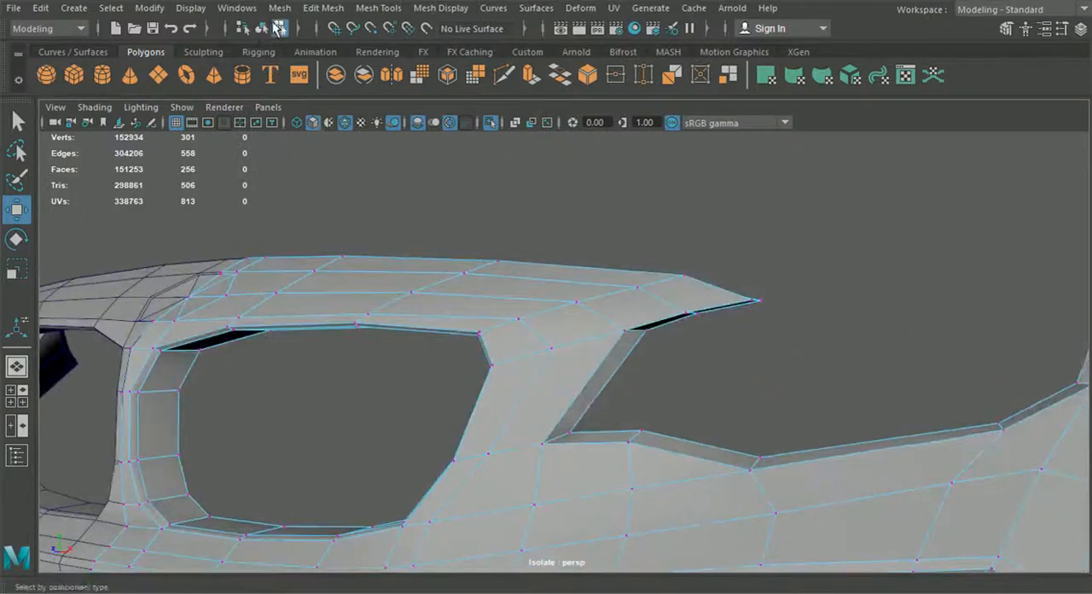
{"action": "left_click", "coordinate": [263, 32]}
{"action": "left_click", "coordinate": [398, 183]}
{"action": "scroll", "coordinate": [469, 328], "scroll_direction": "down", "scroll_amount": 6}
{"action": "left_click_drag", "start_coordinate": [474, 336], "coordinate": [558, 358], "text": "alt"}
{"action": "scroll", "coordinate": [559, 358], "scroll_direction": "up", "scroll_amount": 4}
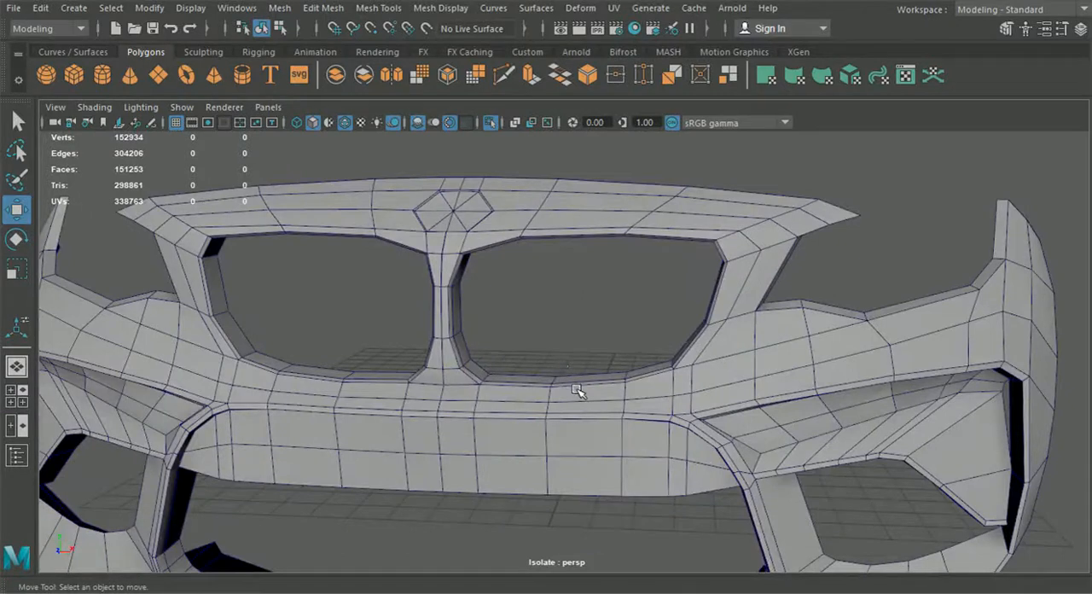
{"action": "left_click_drag", "start_coordinate": [687, 444], "coordinate": [658, 446], "text": "alt"}
{"action": "scroll", "coordinate": [657, 446], "scroll_direction": "down", "scroll_amount": 2}
{"action": "middle_click_drag", "start_coordinate": [656, 456], "coordinate": [617, 391], "text": "alt"}
{"action": "scroll", "coordinate": [649, 419], "scroll_direction": "down", "scroll_amount": 2}
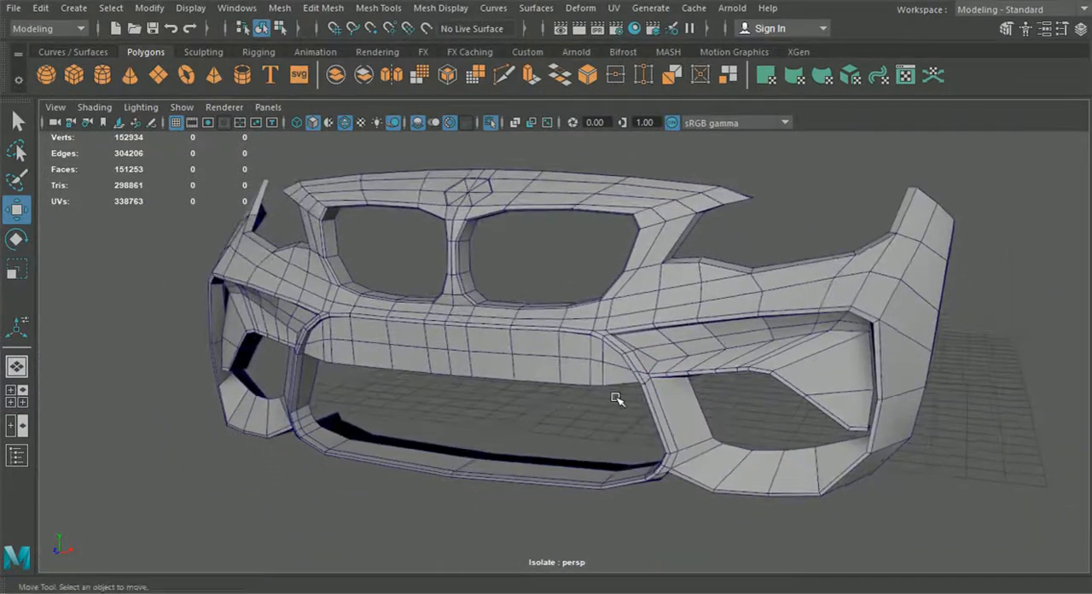
Step: Display the bumper half in smooth mesh preview and hide the wireframe overlay to judge the surface
{"action": "left_click", "coordinate": [593, 344]}
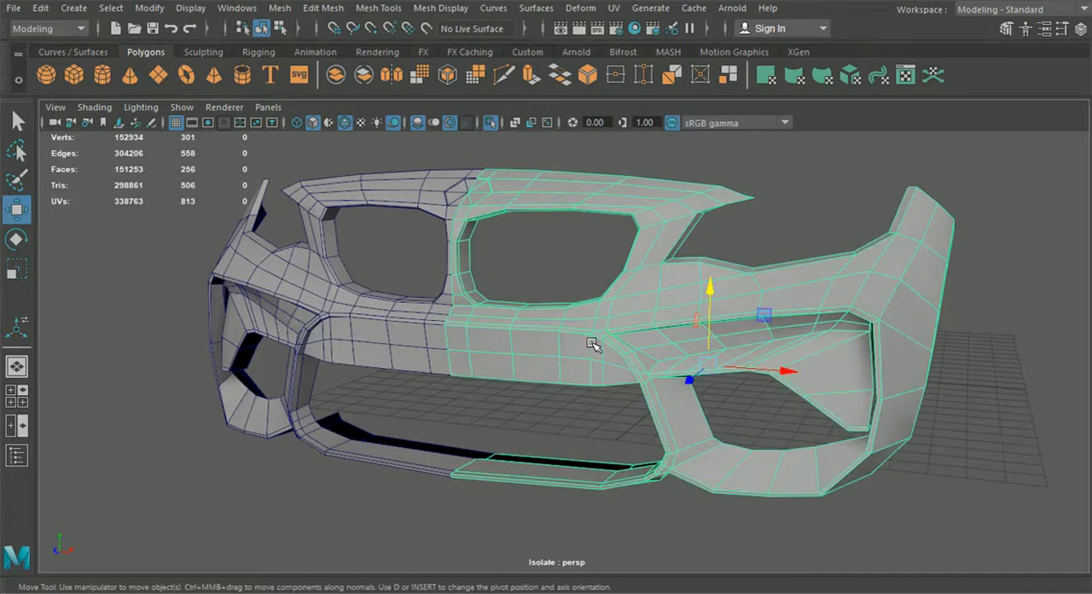
{"action": "key", "text": "3"}
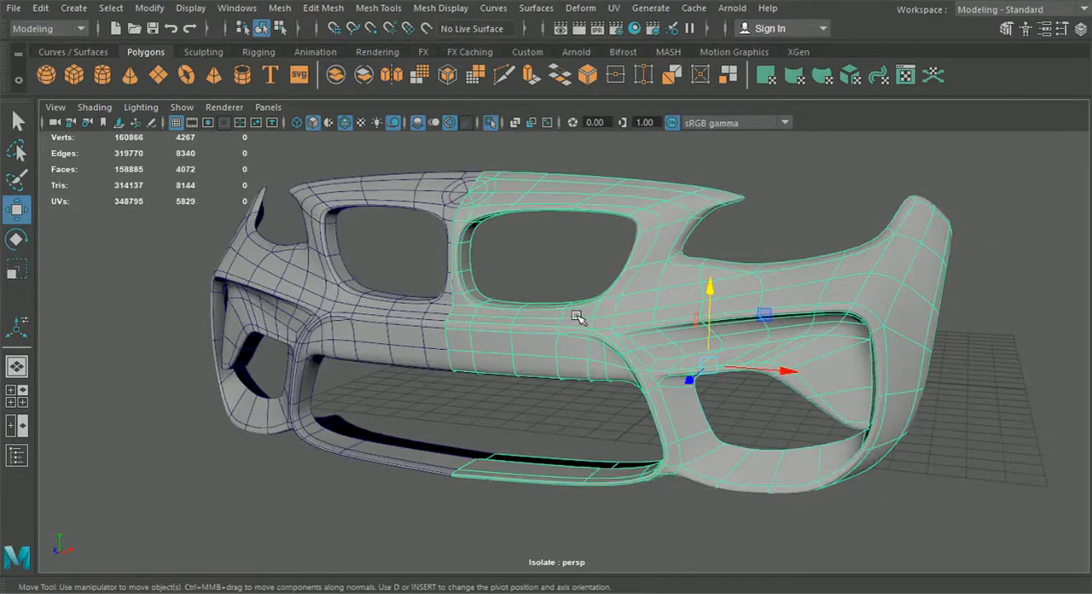
{"action": "mouse_move", "coordinate": [632, 326]}
{"action": "left_mouse_down", "text": "alt"}
{"action": "mouse_move", "coordinate": [604, 342]}
{"action": "mouse_move", "coordinate": [595, 275]}
{"action": "mouse_move", "coordinate": [567, 317]}
{"action": "left_mouse_up", "text": "alt"}
{"action": "left_click", "coordinate": [552, 287]}
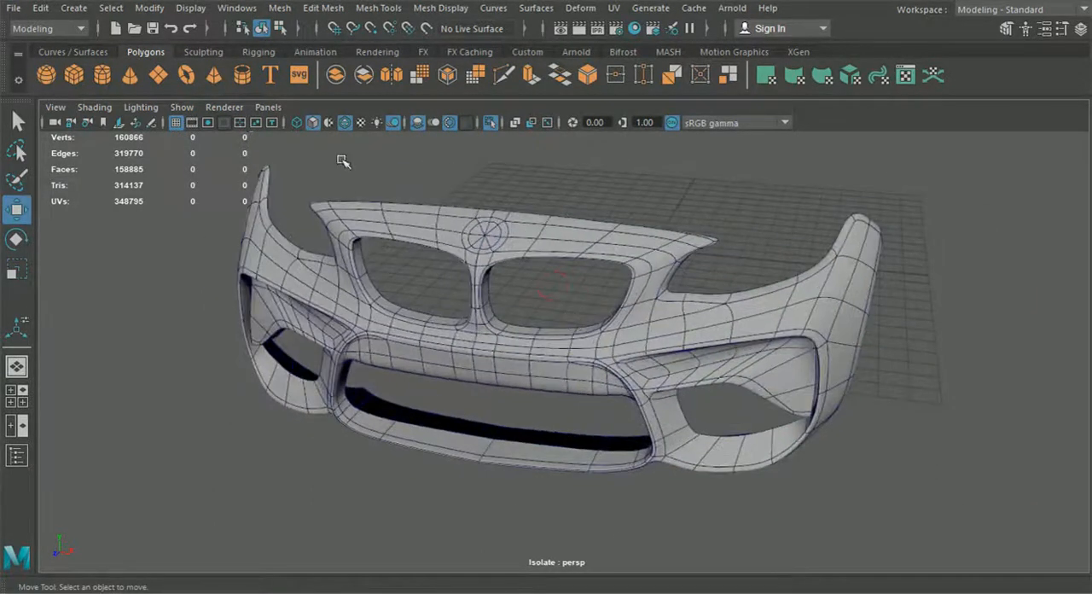
{"action": "left_click", "coordinate": [345, 122]}
{"action": "mouse_move", "coordinate": [410, 239]}
{"action": "left_mouse_down", "text": "alt"}
{"action": "mouse_move", "coordinate": [465, 297]}
{"action": "mouse_move", "coordinate": [470, 361]}
{"action": "mouse_move", "coordinate": [498, 387]}
{"action": "mouse_move", "coordinate": [492, 378]}
{"action": "mouse_move", "coordinate": [713, 415]}
{"action": "mouse_move", "coordinate": [620, 438]}
{"action": "mouse_move", "coordinate": [528, 399]}
{"action": "mouse_move", "coordinate": [755, 401]}
{"action": "mouse_move", "coordinate": [695, 398]}
{"action": "left_mouse_up", "text": "alt"}
{"action": "left_click_drag", "start_coordinate": [582, 399], "coordinate": [666, 418], "text": "alt"}
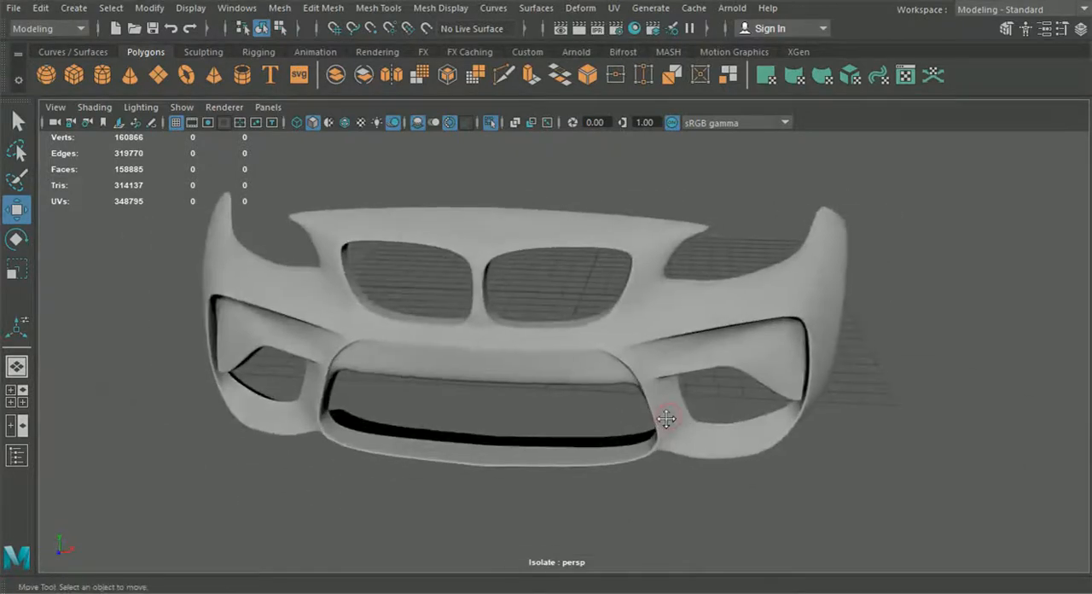
Step: Switch the bumper half to its unsmoothed display and back to smooth preview for comparison
{"action": "left_click", "coordinate": [570, 346]}
{"action": "key", "text": "1"}
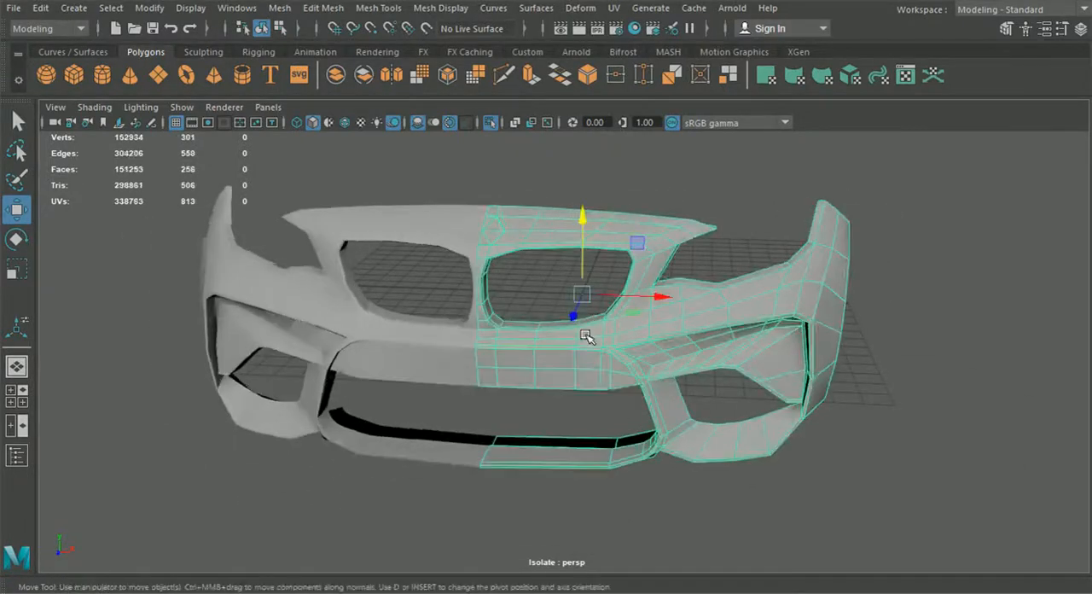
{"action": "left_click_drag", "start_coordinate": [851, 401], "coordinate": [798, 408], "text": "alt"}
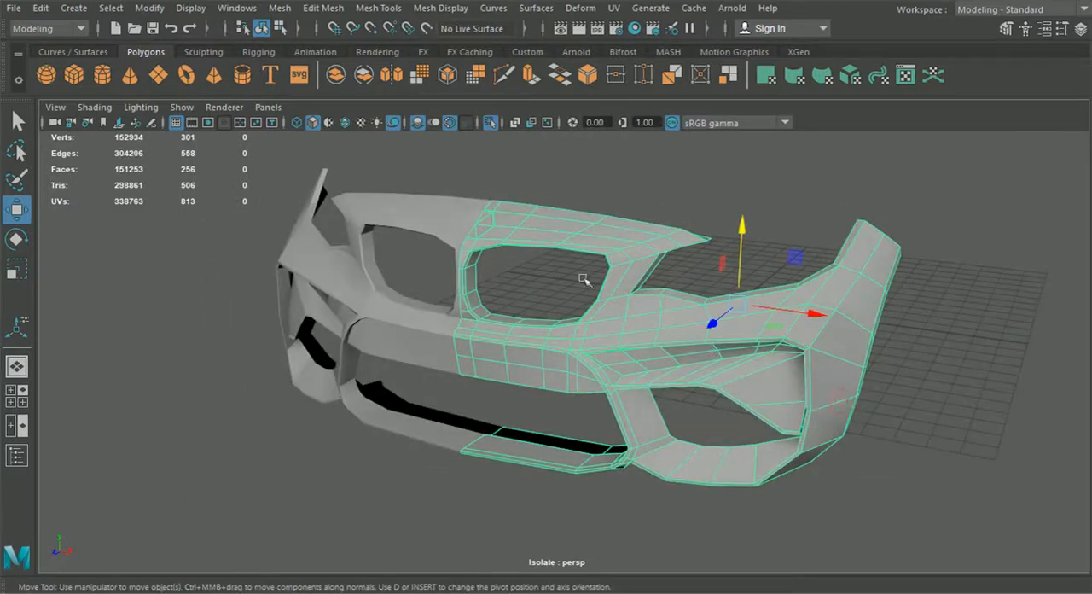
{"action": "key", "text": "3"}
Step: Examine the smoothed bumper up close around the side intake, central opening and lower border for soft edges
{"action": "left_click", "coordinate": [800, 206]}
{"action": "left_click_drag", "start_coordinate": [653, 371], "coordinate": [600, 305], "text": "alt"}
{"action": "scroll", "coordinate": [650, 355], "scroll_direction": "up", "scroll_amount": 3}
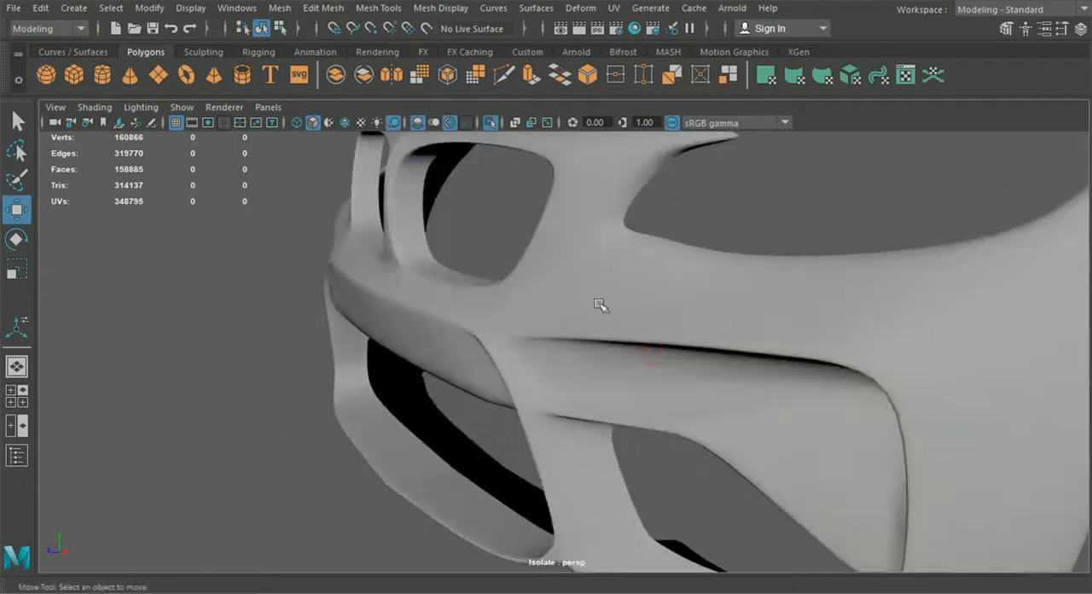
{"action": "left_click_drag", "start_coordinate": [663, 292], "coordinate": [750, 295], "text": "alt"}
{"action": "middle_click_drag", "start_coordinate": [583, 373], "coordinate": [515, 313], "text": "alt"}
{"action": "left_click_drag", "start_coordinate": [590, 349], "coordinate": [651, 397], "text": "alt"}
{"action": "left_click", "coordinate": [643, 390]}
{"action": "left_click_drag", "start_coordinate": [648, 444], "coordinate": [650, 443], "text": "alt"}
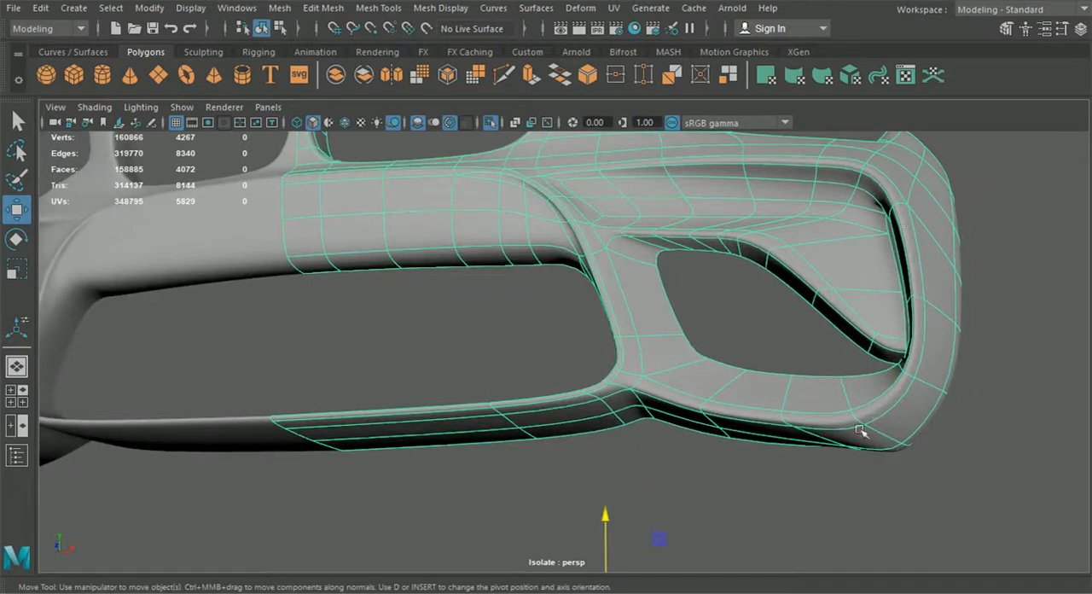
{"action": "left_click", "coordinate": [734, 474]}
Step: Restore the unsmoothed wireframe display and insert two edge loops along the rear side flange, one near its fold and one near its outer border
{"action": "left_click_drag", "start_coordinate": [731, 472], "coordinate": [616, 467], "text": "alt"}
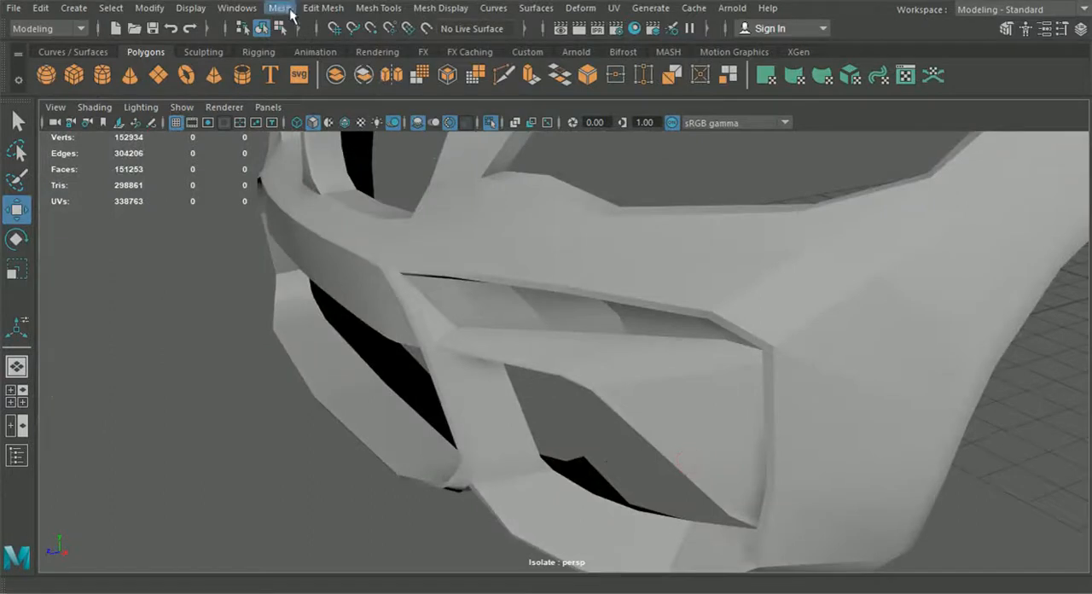
{"action": "left_click", "coordinate": [328, 123]}
{"action": "left_click", "coordinate": [323, 7]}
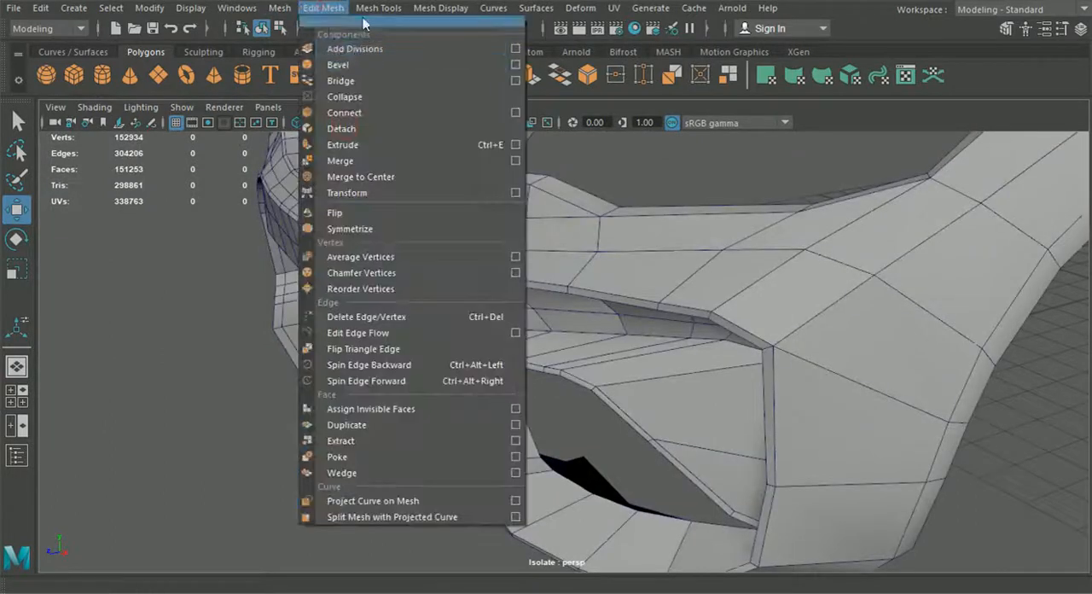
{"action": "left_click", "coordinate": [423, 129]}
{"action": "left_click_drag", "start_coordinate": [632, 299], "coordinate": [509, 371], "text": "alt"}
{"action": "left_click", "coordinate": [485, 272]}
{"action": "right_click_drag", "start_coordinate": [509, 371], "coordinate": [529, 407], "text": "alt"}
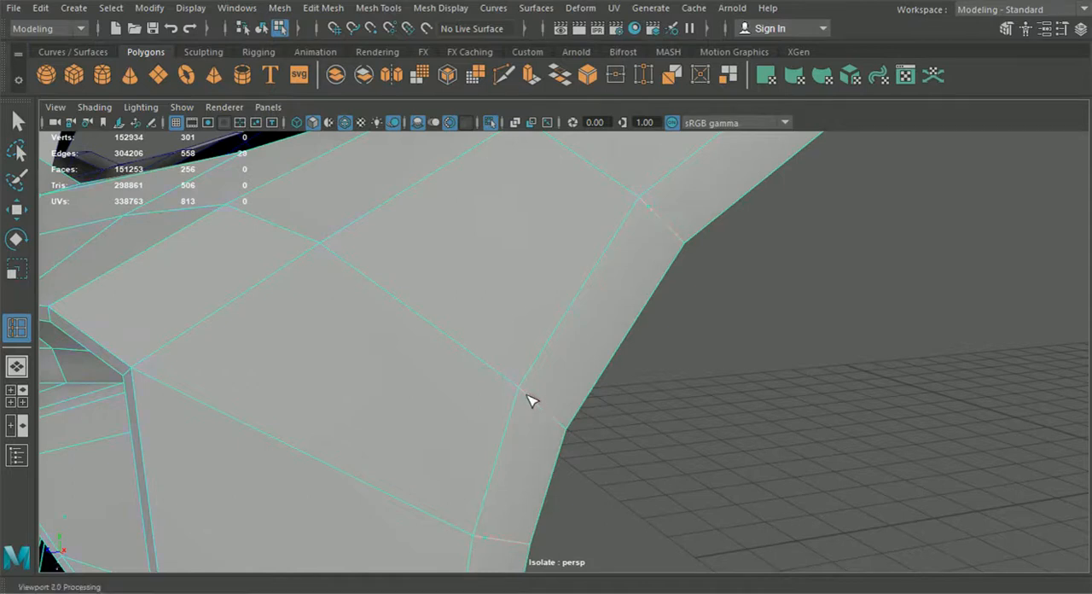
{"action": "left_click", "coordinate": [524, 393]}
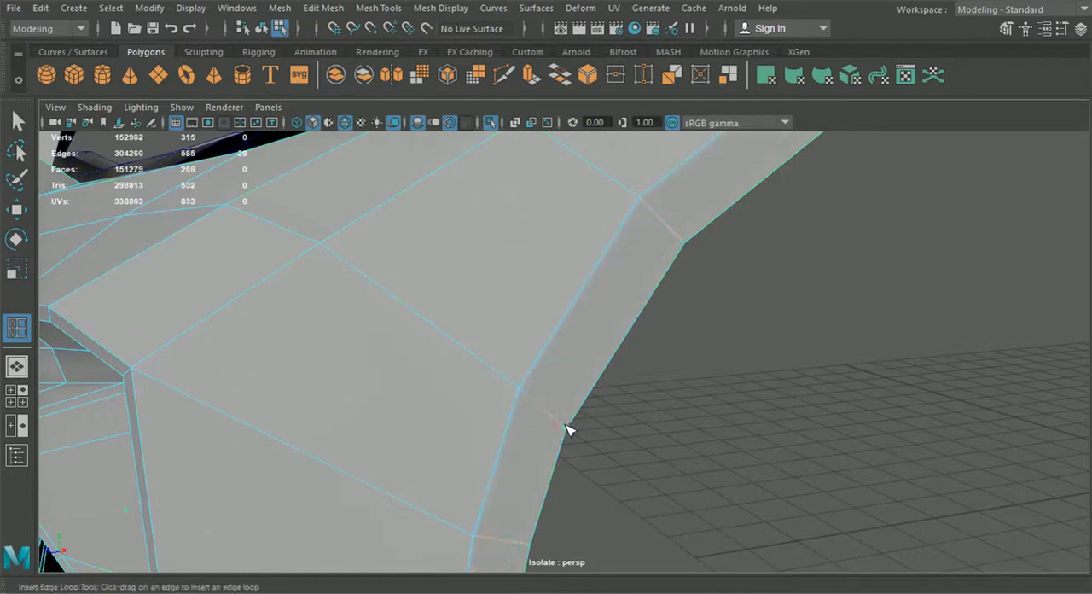
{"action": "right_click_drag", "start_coordinate": [570, 431], "coordinate": [585, 416], "text": "alt"}
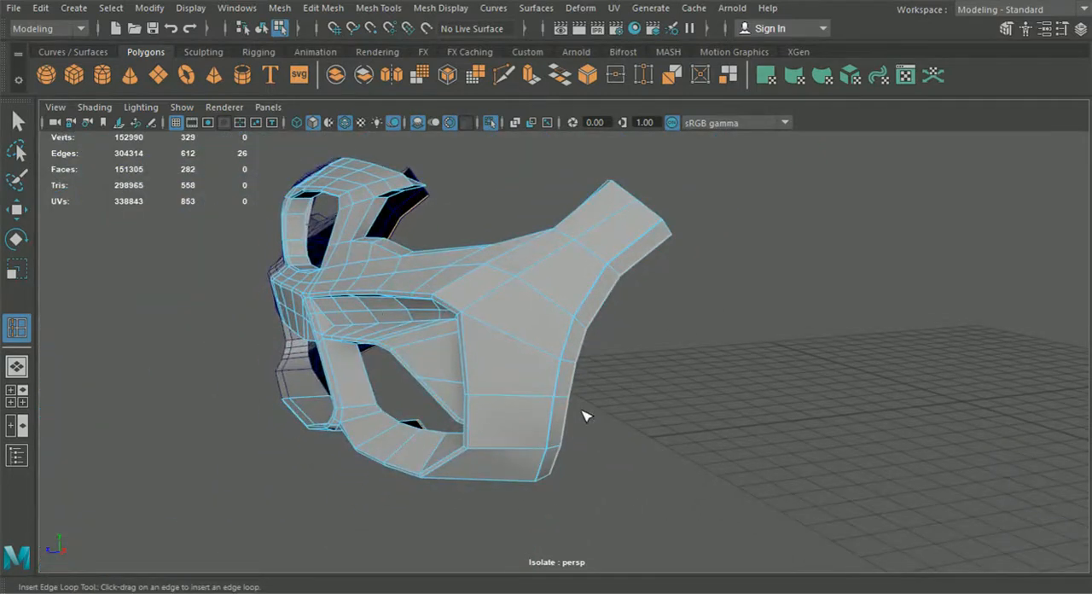
Step: Preview the bumper half smoothed without its wireframe overlay and examine the rear side flange
{"action": "left_click", "coordinate": [16, 121]}
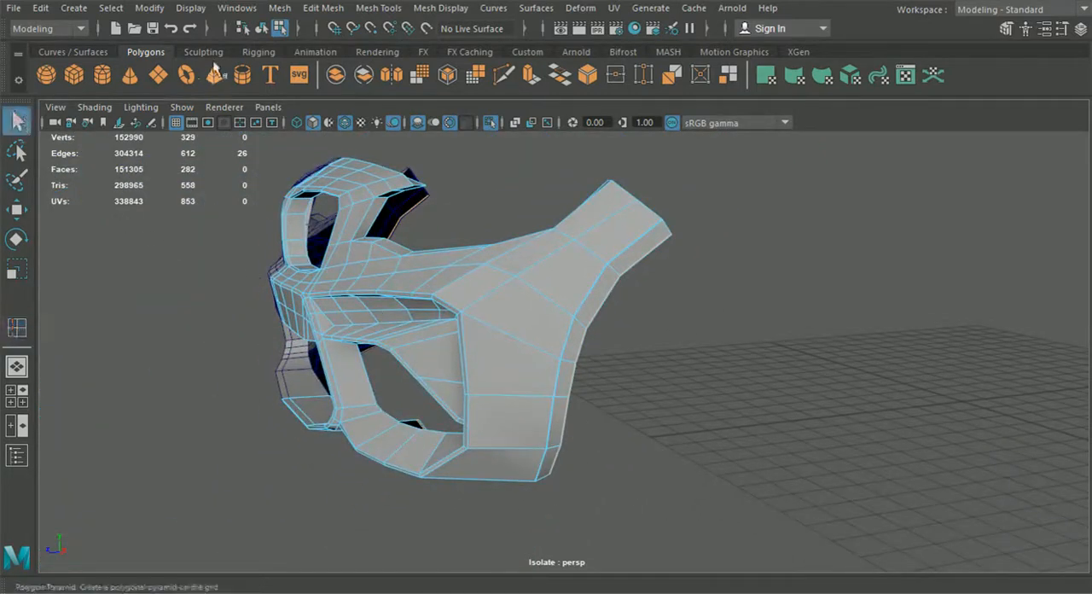
{"action": "left_click", "coordinate": [261, 29]}
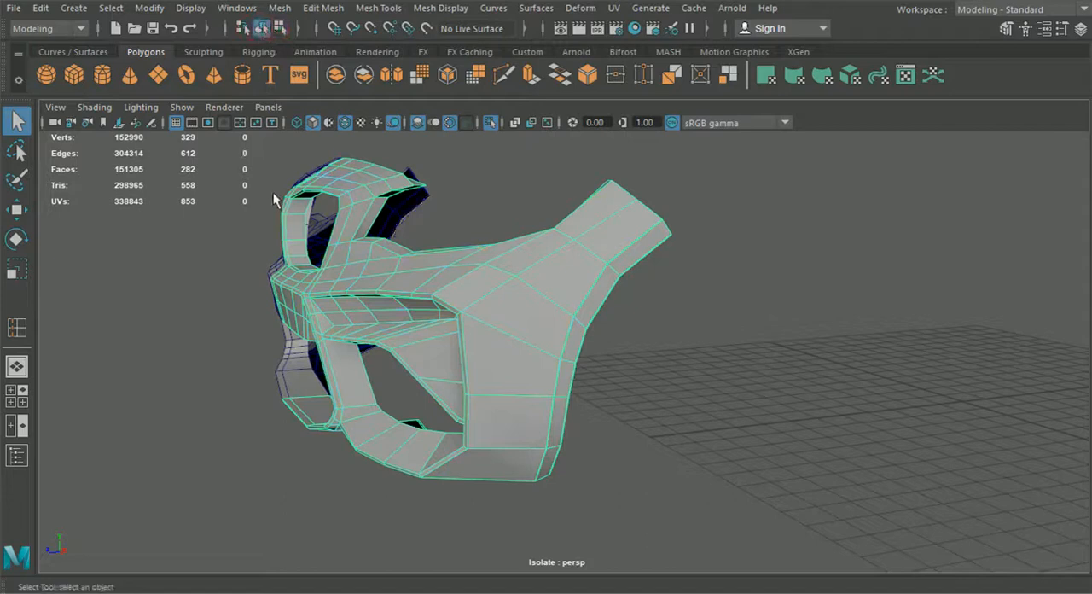
{"action": "key", "text": "3"}
{"action": "left_click", "coordinate": [657, 381]}
{"action": "scroll", "coordinate": [649, 383], "scroll_direction": "up", "scroll_amount": 3}
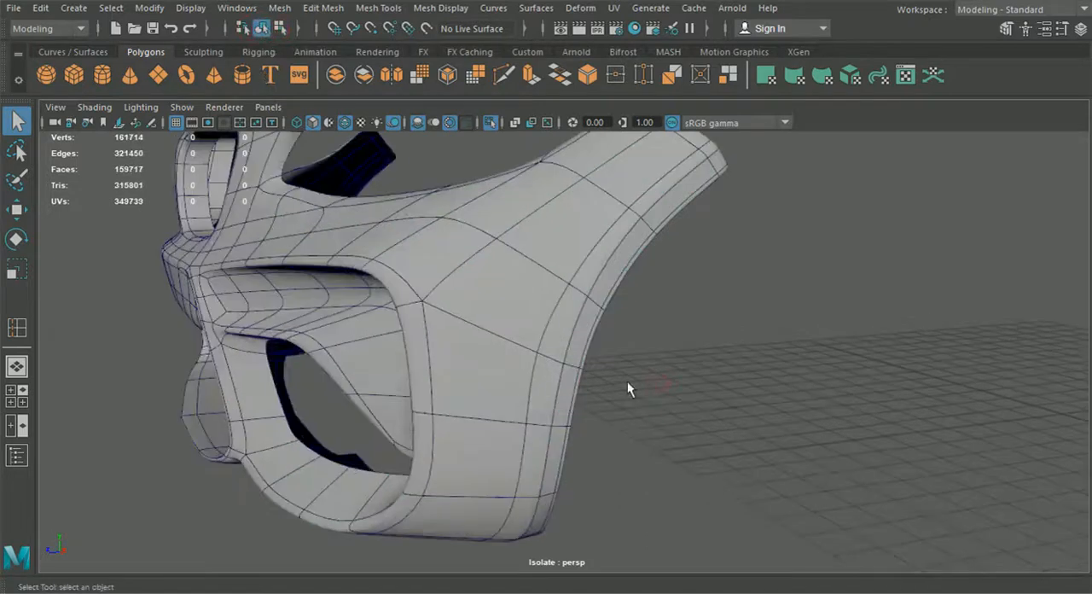
{"action": "left_click", "coordinate": [344, 122]}
{"action": "scroll", "coordinate": [526, 268], "scroll_direction": "up", "scroll_amount": 5}
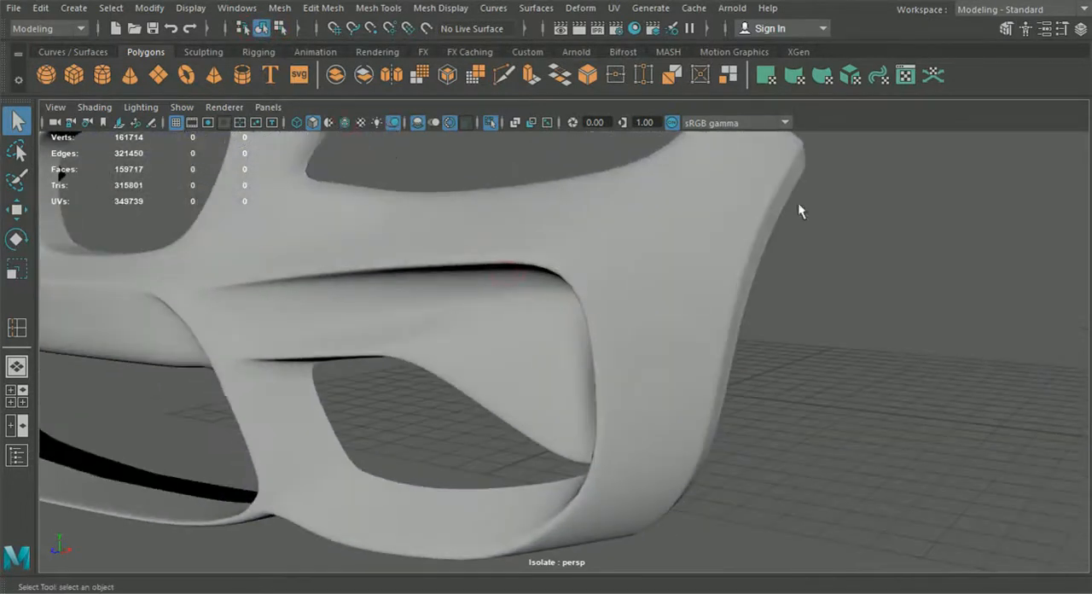
Step: Restore the unsmoothed wireframe display and undo the last edge loop inserted near the rear flange's outer border
{"action": "left_click_drag", "start_coordinate": [748, 263], "coordinate": [617, 431], "text": "alt"}
{"action": "left_click", "coordinate": [623, 315]}
{"action": "key", "text": "1"}
{"action": "left_click_drag", "start_coordinate": [575, 385], "coordinate": [697, 451], "text": "alt"}
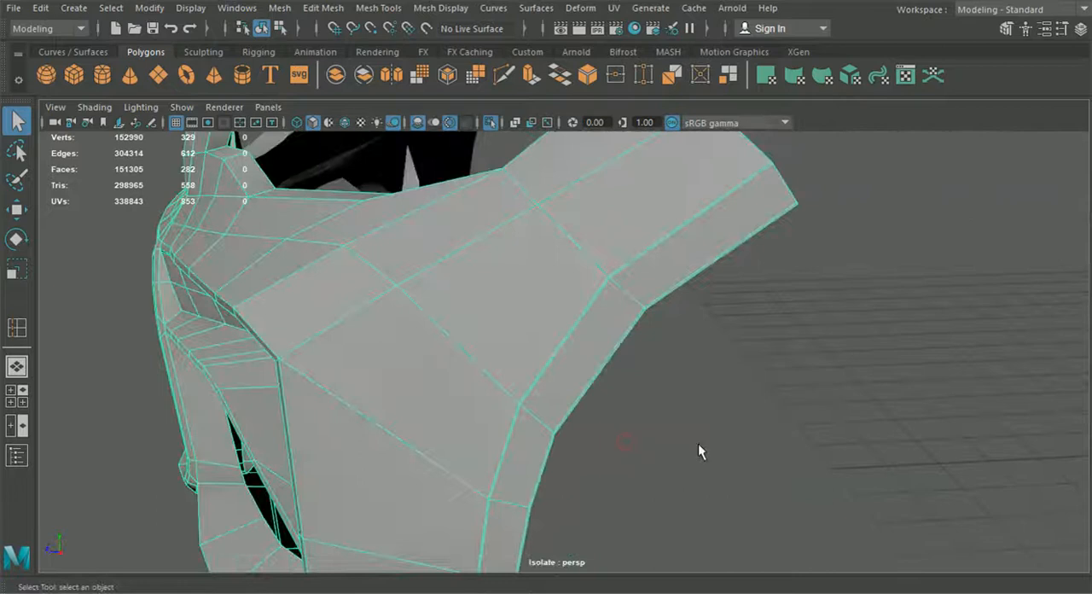
{"action": "left_click", "coordinate": [693, 436]}
{"action": "key", "text": "ctrl+z"}
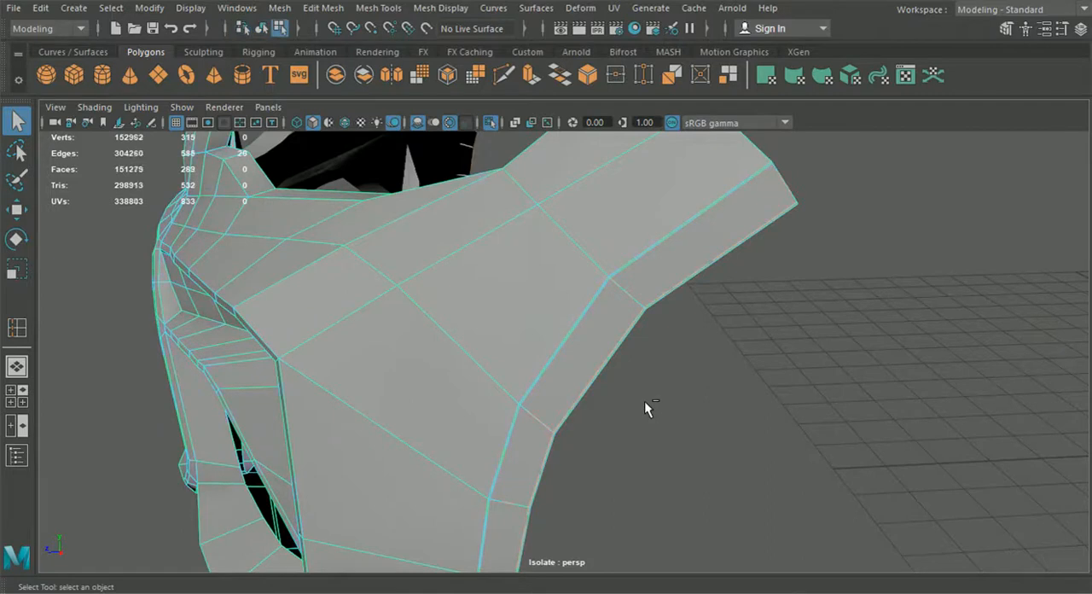
Step: Try to bevel the chain of outer fold edges running down the rear side flange
{"action": "left_click_drag", "start_coordinate": [649, 409], "coordinate": [648, 397], "text": "alt"}
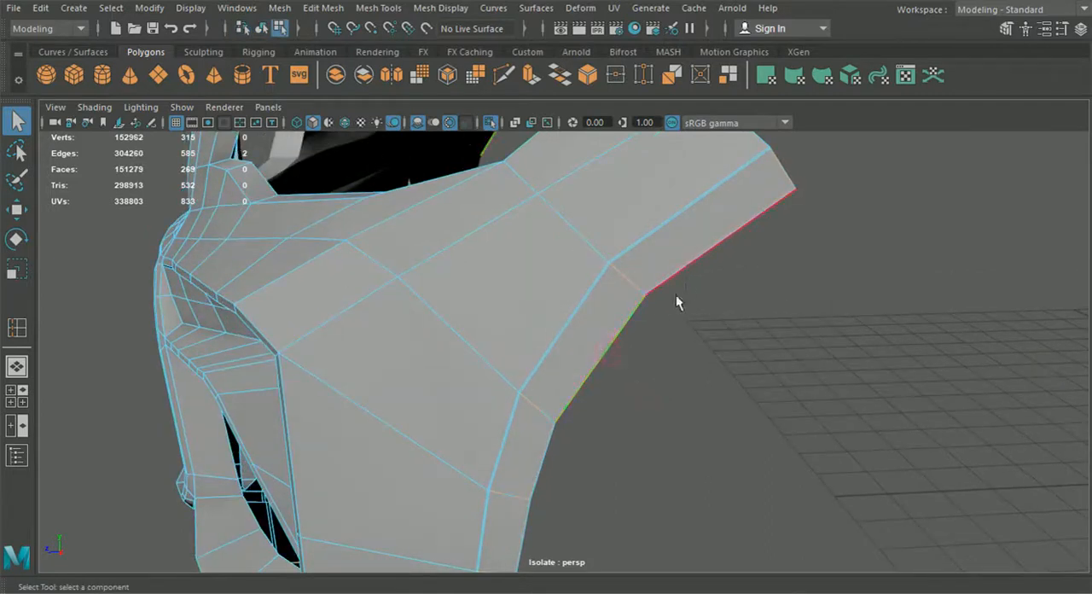
{"action": "left_click_drag", "start_coordinate": [686, 274], "coordinate": [569, 347], "text": "alt"}
{"action": "left_click", "coordinate": [537, 378], "text": "shift"}
{"action": "left_click", "coordinate": [531, 429], "text": "shift"}
{"action": "left_click", "coordinate": [546, 530], "text": "shift"}
{"action": "mouse_move", "coordinate": [589, 550]}
{"action": "left_mouse_down", "text": "alt"}
{"action": "mouse_move", "coordinate": [536, 531]}
{"action": "mouse_move", "coordinate": [628, 504]}
{"action": "mouse_move", "coordinate": [631, 487]}
{"action": "mouse_move", "coordinate": [479, 510]}
{"action": "mouse_move", "coordinate": [523, 512]}
{"action": "mouse_move", "coordinate": [599, 370]}
{"action": "mouse_move", "coordinate": [690, 397]}
{"action": "mouse_move", "coordinate": [758, 302]}
{"action": "mouse_move", "coordinate": [703, 340]}
{"action": "left_mouse_up", "text": "alt"}
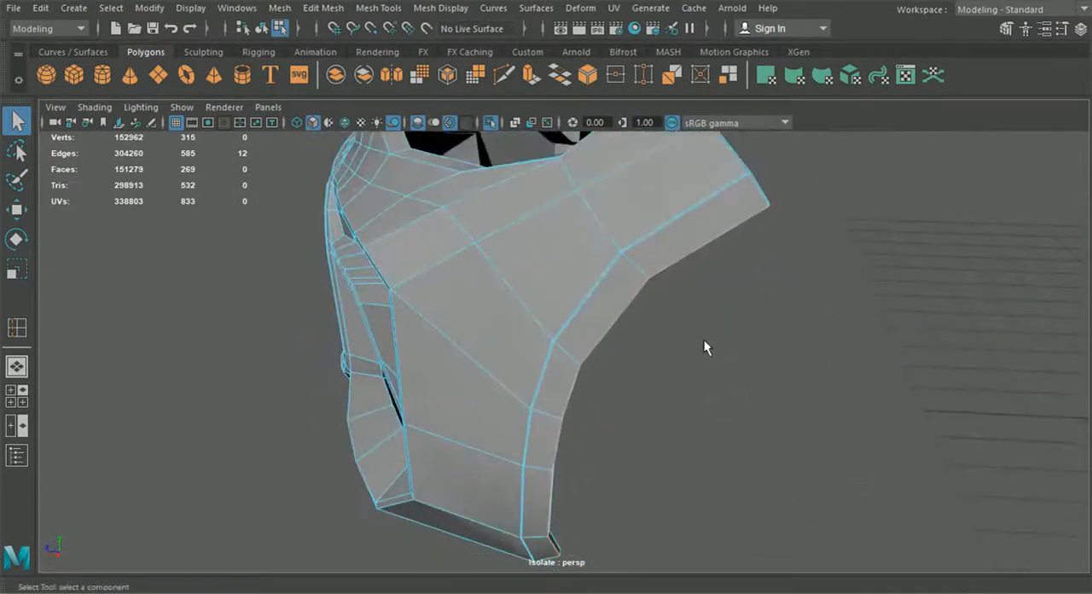
{"action": "left_click", "coordinate": [323, 8]}
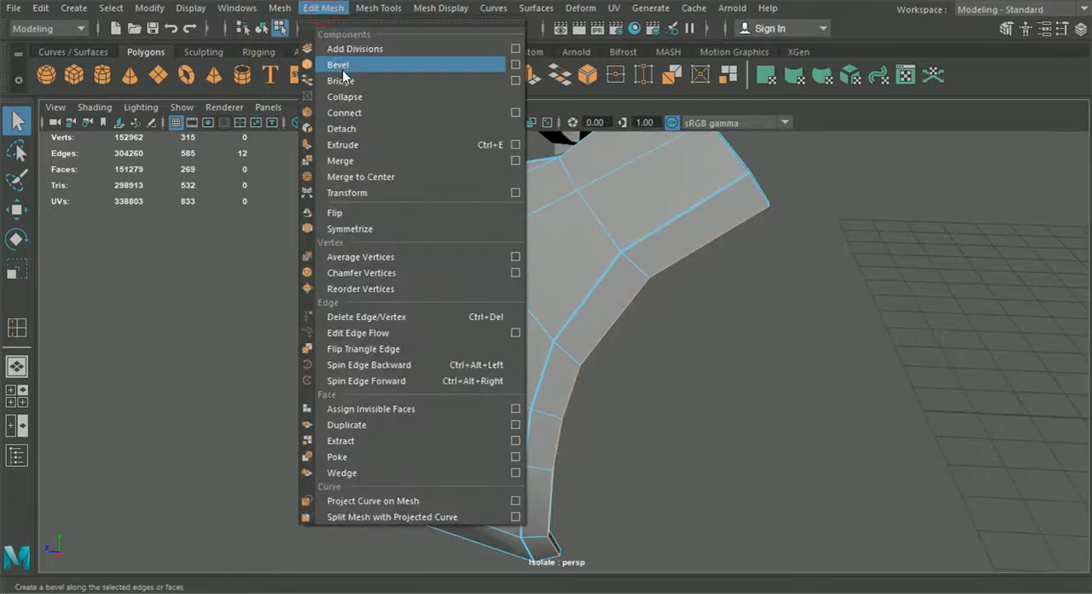
{"action": "left_click", "coordinate": [344, 67]}
Step: Set the rear flange bevel to a fraction of 0.3 with 2 segments
{"action": "scroll", "coordinate": [508, 281], "scroll_direction": "up", "scroll_amount": 2}
{"action": "mouse_move", "coordinate": [510, 294]}
{"action": "left_mouse_down", "text": "alt"}
{"action": "mouse_move", "coordinate": [439, 283]}
{"action": "mouse_move", "coordinate": [525, 306]}
{"action": "left_mouse_up", "text": "alt"}
{"action": "left_click", "coordinate": [906, 373]}
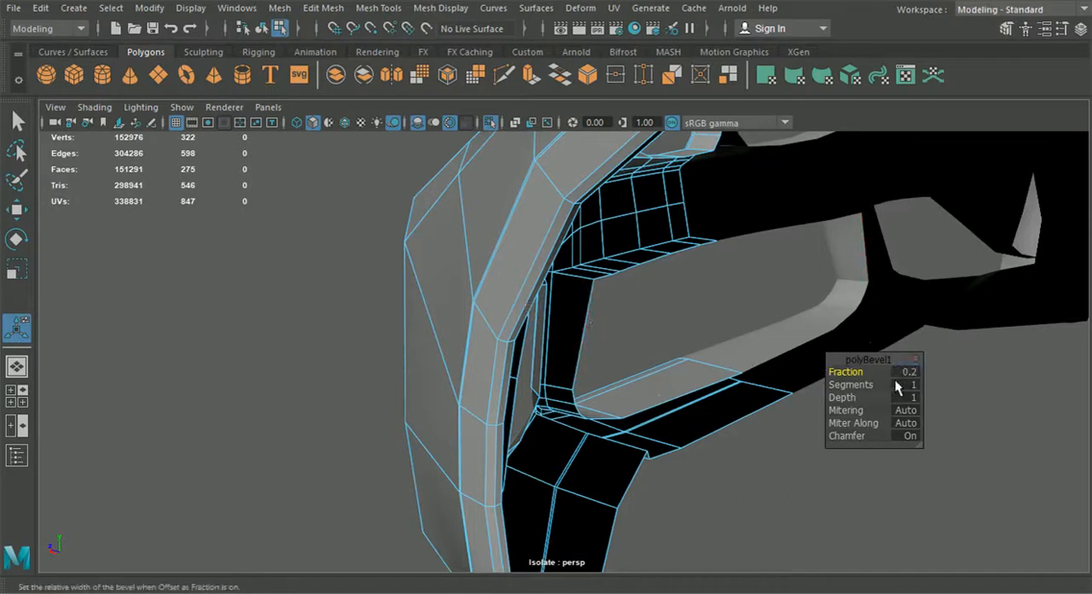
{"action": "left_click_drag", "start_coordinate": [711, 360], "coordinate": [794, 367], "text": "alt"}
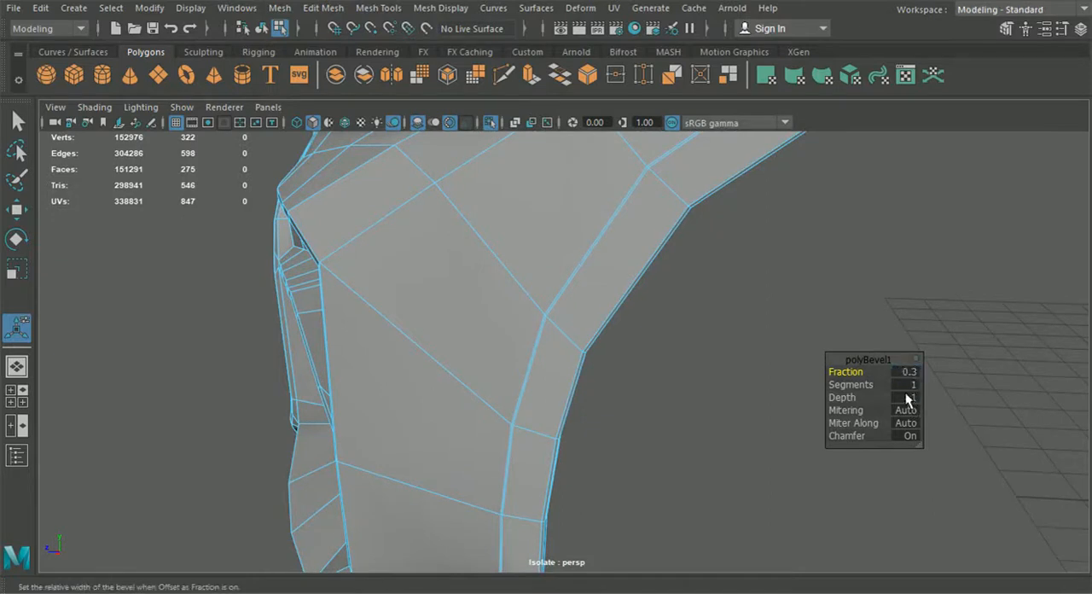
{"action": "left_click_drag", "start_coordinate": [708, 360], "coordinate": [810, 392], "text": "alt"}
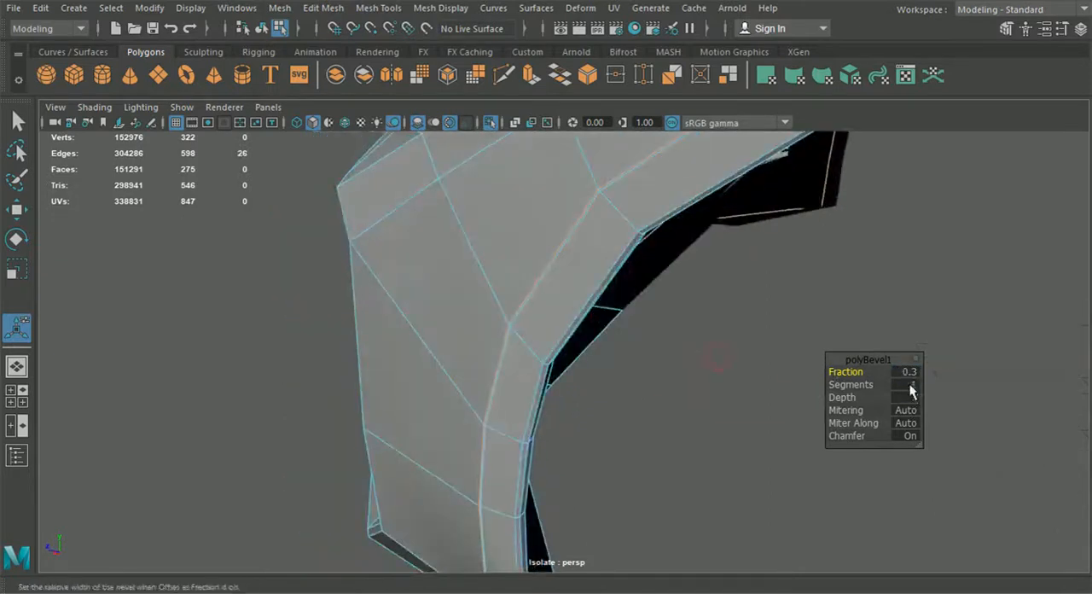
{"action": "left_click_drag", "start_coordinate": [772, 451], "coordinate": [718, 396], "text": "alt"}
{"action": "left_click_drag", "start_coordinate": [556, 341], "coordinate": [528, 344], "text": "alt"}
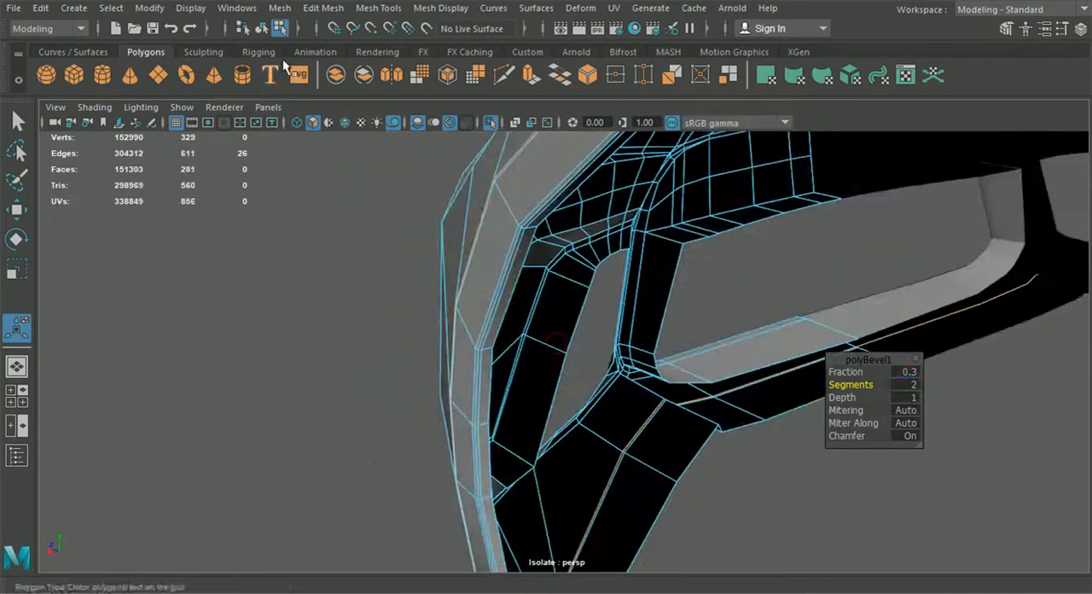
Step: Preview the bevelled bumper half smoothed without wireframe and examine the rear flange's curvature up close
{"action": "left_click", "coordinate": [261, 30]}
{"action": "left_click", "coordinate": [285, 298]}
{"action": "left_click", "coordinate": [448, 316]}
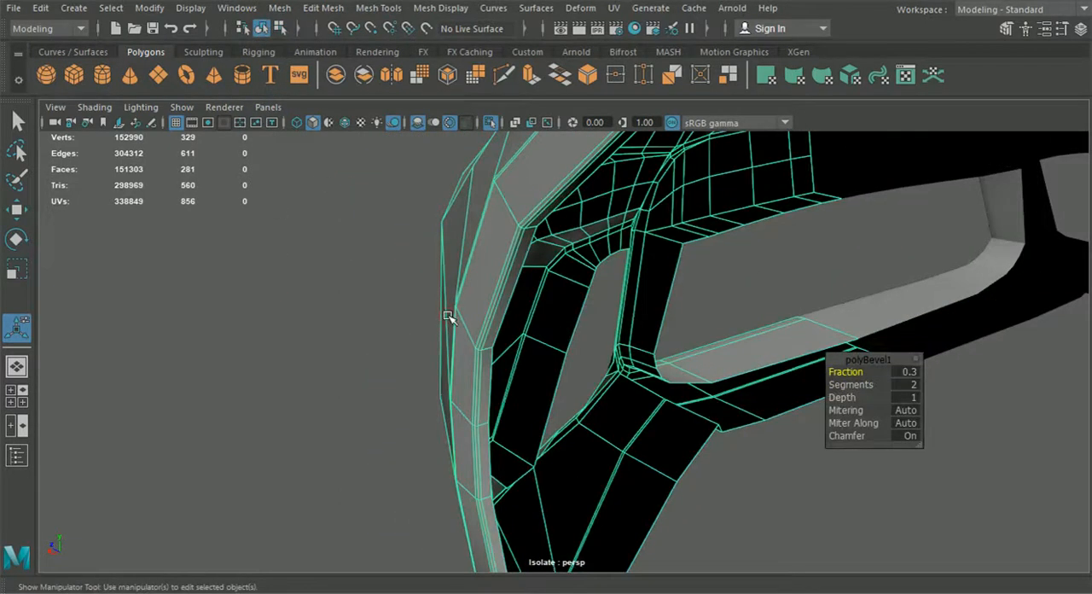
{"action": "key", "text": "3"}
{"action": "left_click", "coordinate": [333, 395]}
{"action": "left_click_drag", "start_coordinate": [342, 432], "coordinate": [493, 326], "text": "alt"}
{"action": "left_click_drag", "start_coordinate": [492, 366], "coordinate": [620, 437], "text": "alt"}
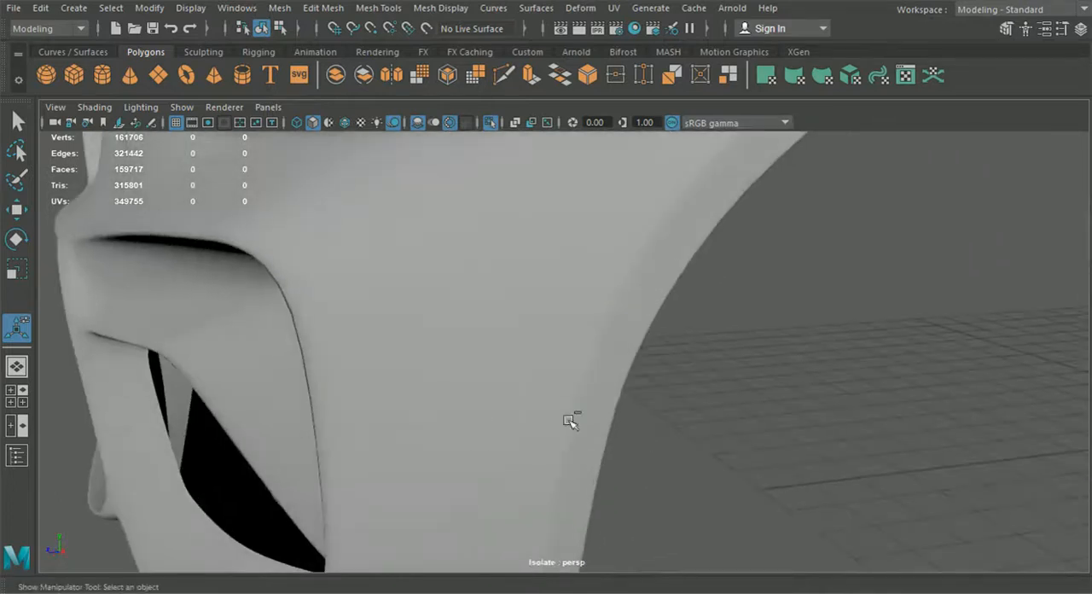
Step: Return the bumper half to its unsmoothed display and undo the rear flange bevel with its settings
{"action": "left_click", "coordinate": [548, 390]}
{"action": "key", "text": "1"}
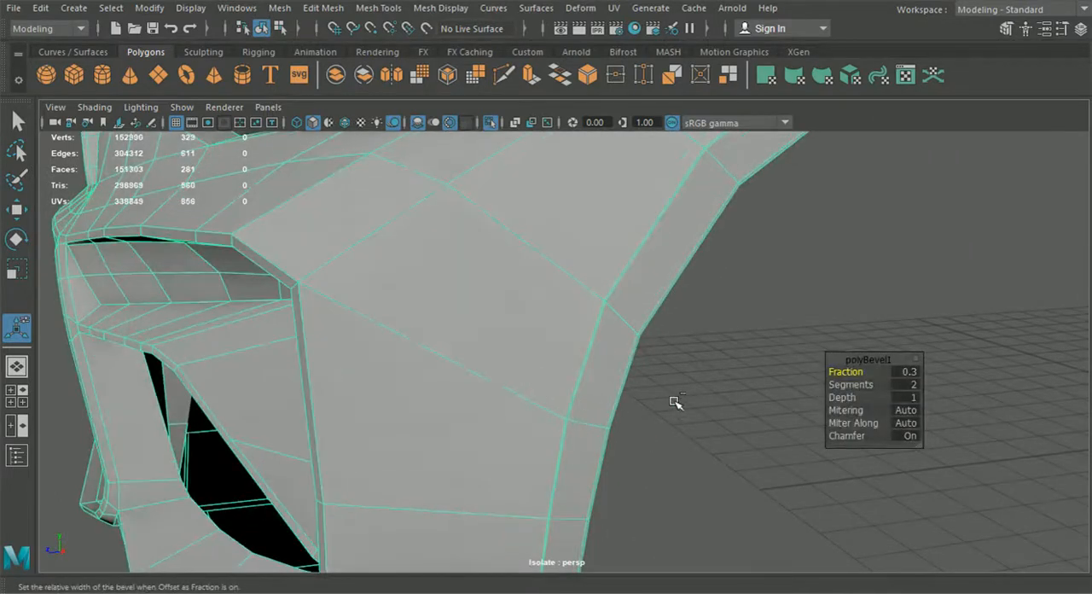
{"action": "key", "text": "t"}
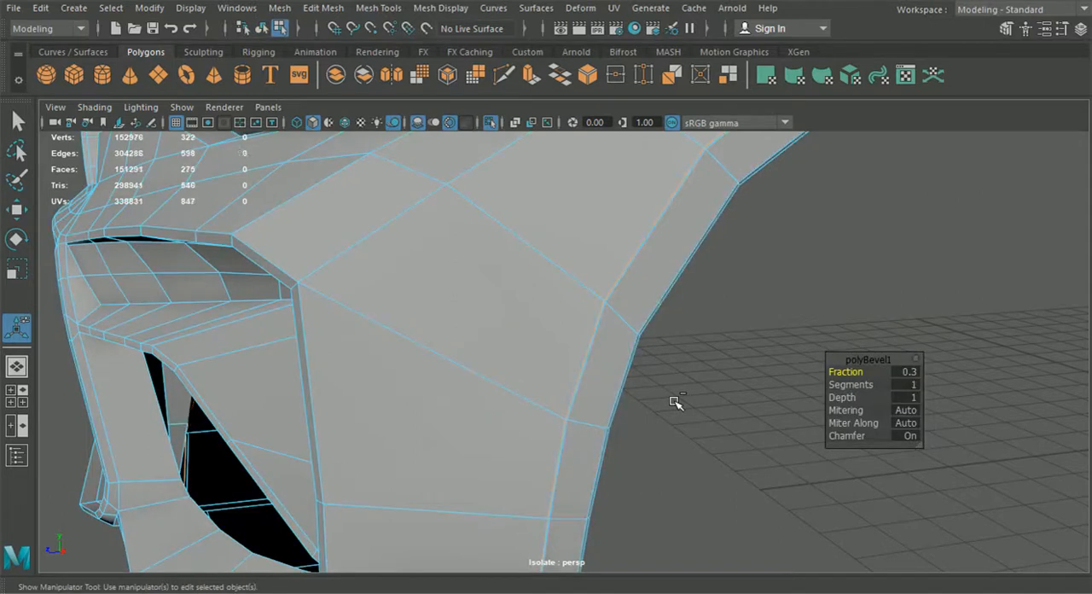
{"action": "key", "text": "ctrl+z"}
{"action": "key", "text": "ctrl+z"}
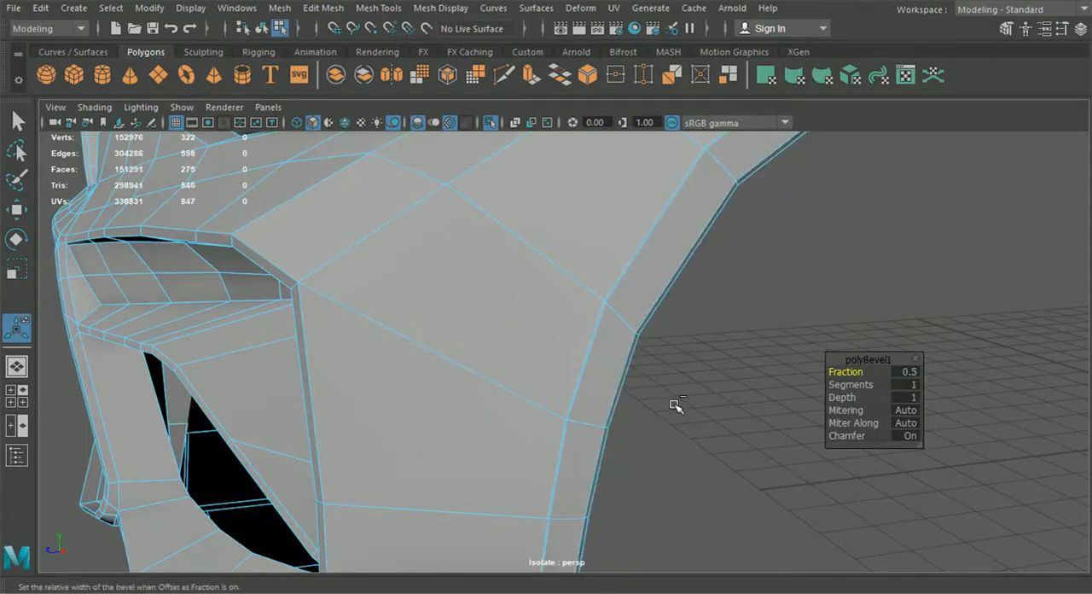
{"action": "key", "text": "ctrl+z"}
Step: Insert an edge loop along the rear side flange, close to its outer fold edge
{"action": "left_click_drag", "start_coordinate": [673, 405], "coordinate": [500, 261], "text": "alt"}
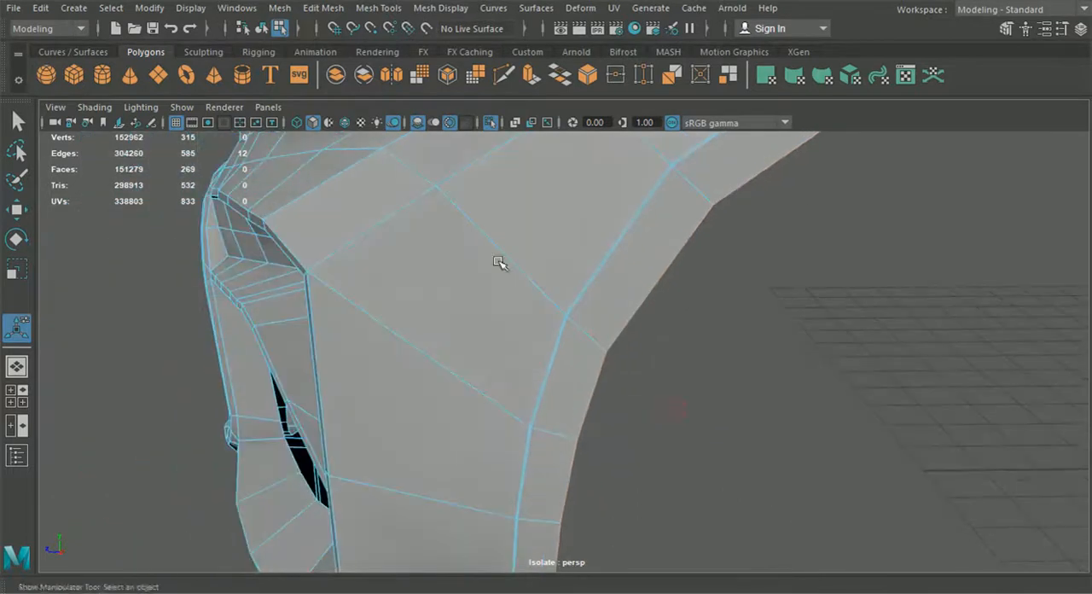
{"action": "left_click", "coordinate": [325, 10]}
{"action": "left_click", "coordinate": [414, 129]}
{"action": "scroll", "coordinate": [401, 270], "scroll_direction": "up", "scroll_amount": 2}
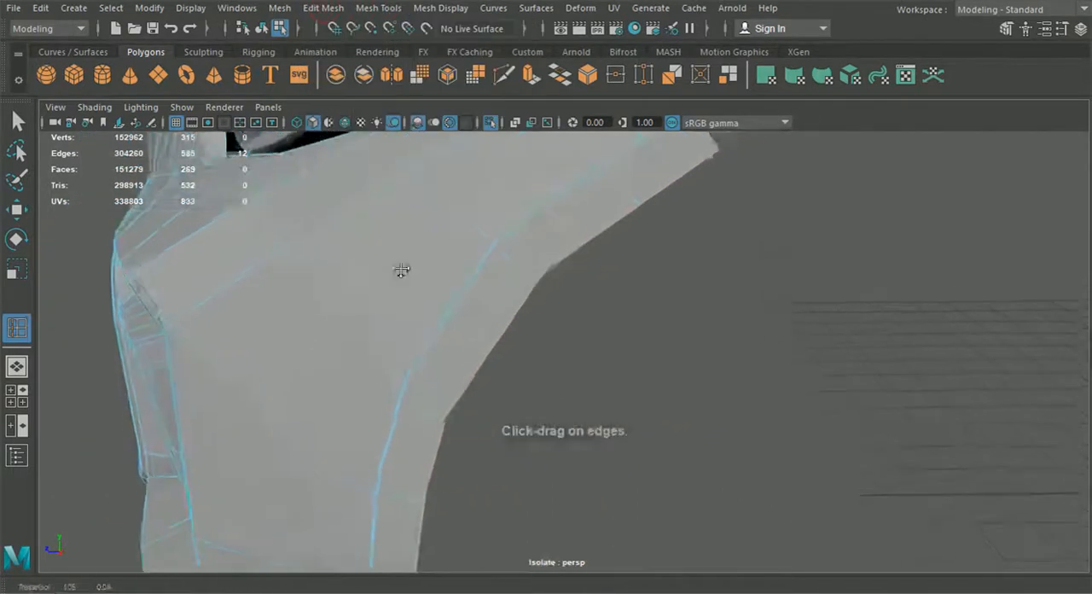
{"action": "scroll", "coordinate": [401, 269], "scroll_direction": "up", "scroll_amount": 4}
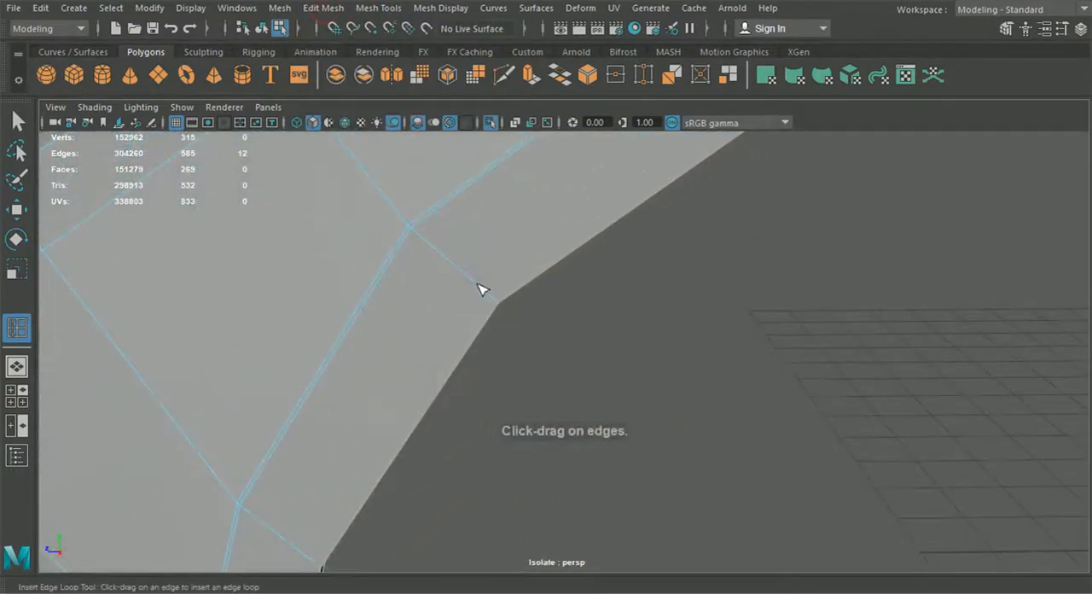
{"action": "left_click_drag", "start_coordinate": [512, 353], "coordinate": [465, 343], "text": "alt"}
{"action": "middle_click_drag", "start_coordinate": [465, 344], "coordinate": [536, 388], "text": "alt"}
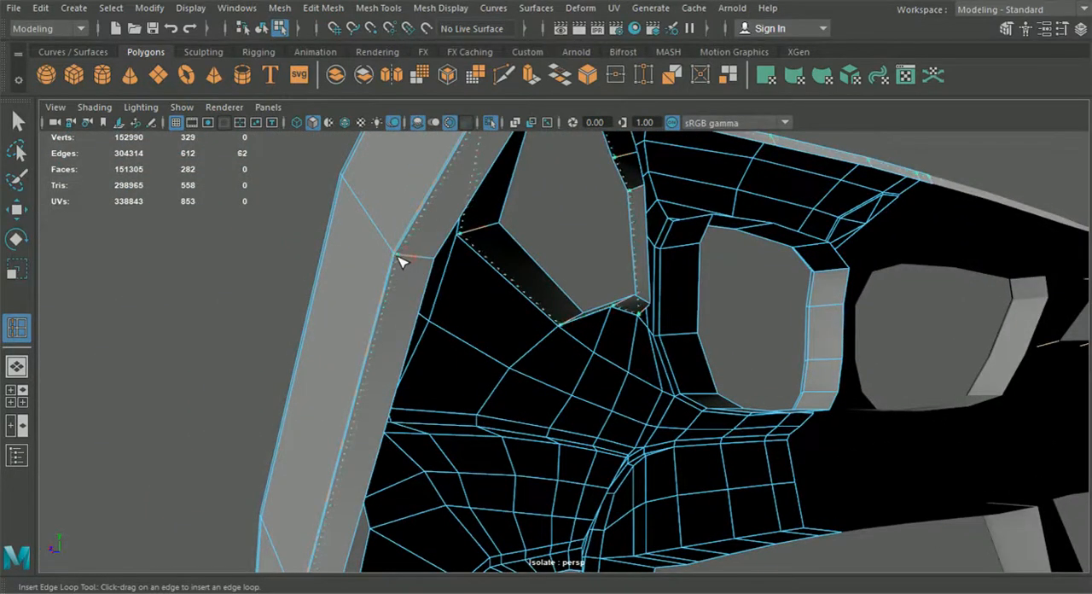
Step: Try to insert another edge loop along the inward return of the rear flange and inspect its path around the bumper
{"action": "scroll", "coordinate": [400, 274], "scroll_direction": "down", "scroll_amount": 2}
{"action": "left_click_drag", "start_coordinate": [397, 255], "coordinate": [585, 317]}
{"action": "scroll", "coordinate": [573, 384], "scroll_direction": "down", "scroll_amount": 4}
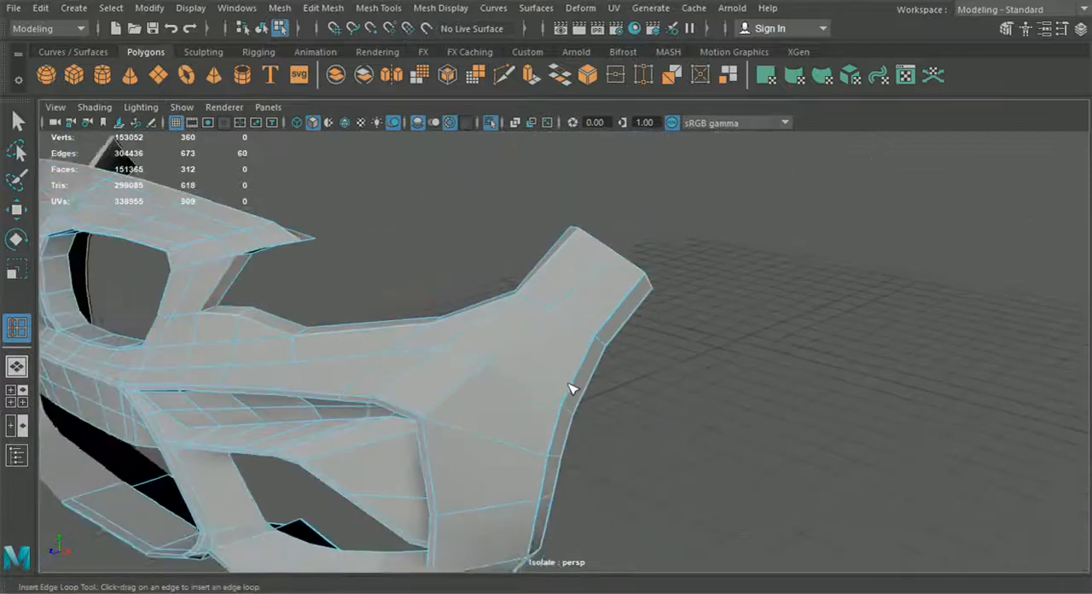
{"action": "middle_click_drag", "start_coordinate": [533, 400], "coordinate": [573, 387], "text": "alt"}
{"action": "left_click_drag", "start_coordinate": [577, 394], "coordinate": [565, 295], "text": "alt"}
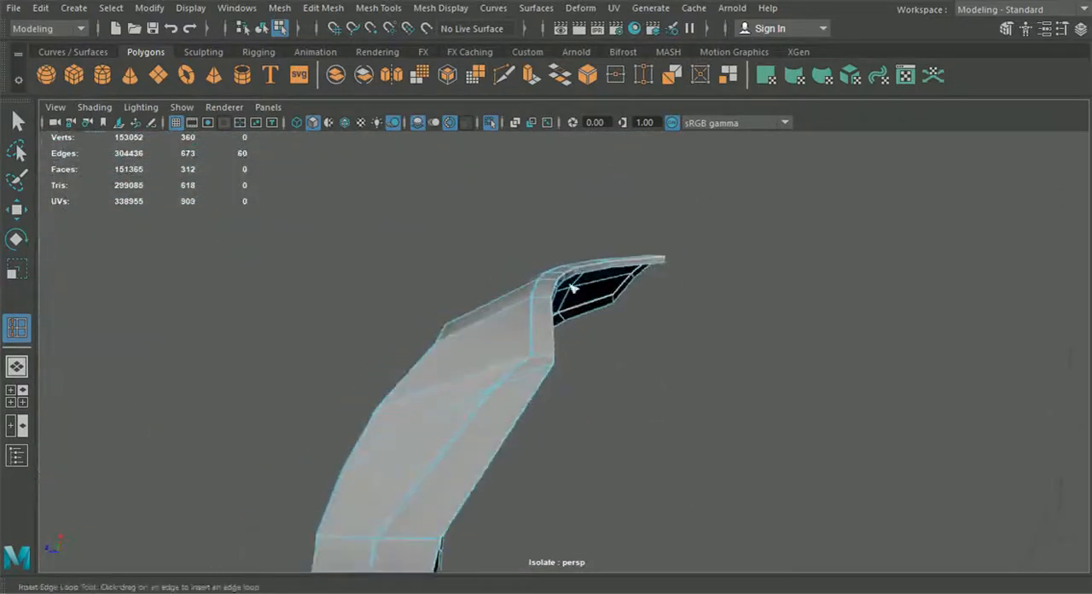
{"action": "left_click_drag", "start_coordinate": [516, 400], "coordinate": [584, 488], "text": "alt"}
{"action": "mouse_move", "coordinate": [501, 448]}
{"action": "left_mouse_down", "text": "alt"}
{"action": "mouse_move", "coordinate": [488, 489]}
{"action": "mouse_move", "coordinate": [514, 458]}
{"action": "left_mouse_up", "text": "alt"}
Step: Undo the edge loop inserted along the inward return of the rear flange
{"action": "key", "text": "q"}
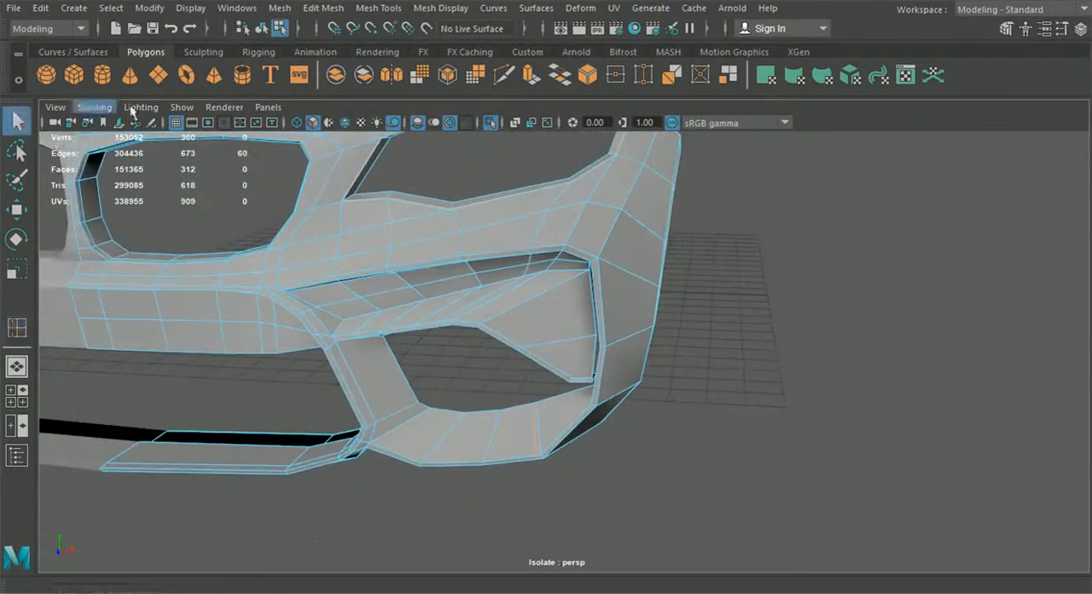
{"action": "left_click", "coordinate": [261, 29]}
{"action": "left_click_drag", "start_coordinate": [470, 295], "coordinate": [662, 443], "text": "alt"}
{"action": "key", "text": "ctrl+z"}
{"action": "key", "text": "ctrl+z"}
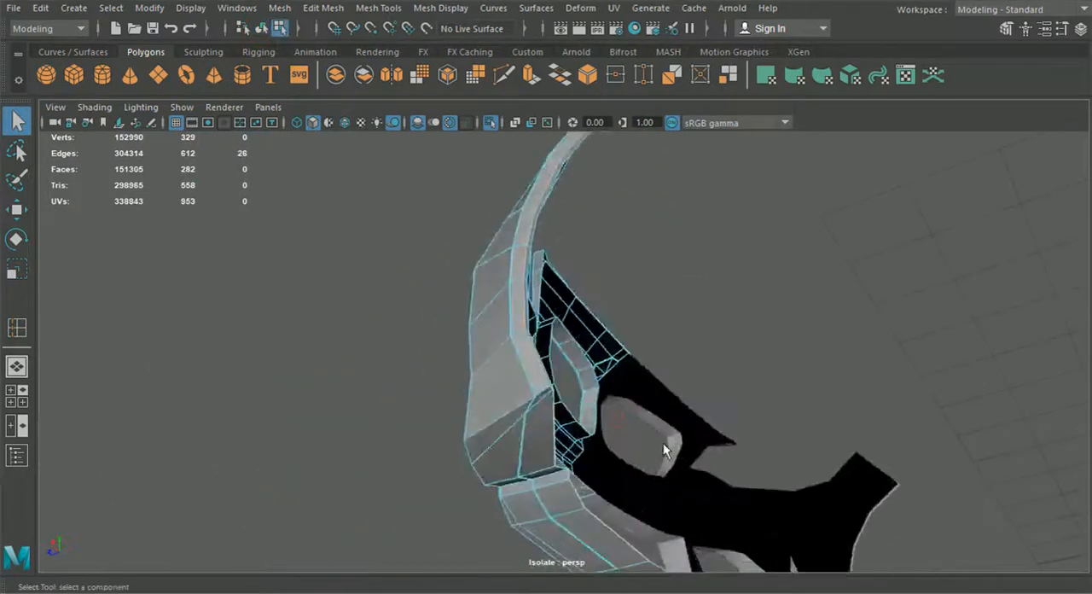
Step: Return to object selection, preview the bumper half smoothed, and examine its underside, rear flange and front
{"action": "left_click", "coordinate": [765, 293]}
{"action": "left_click_drag", "start_coordinate": [765, 292], "coordinate": [669, 269], "text": "alt"}
{"action": "left_click_drag", "start_coordinate": [602, 338], "coordinate": [578, 358], "text": "alt"}
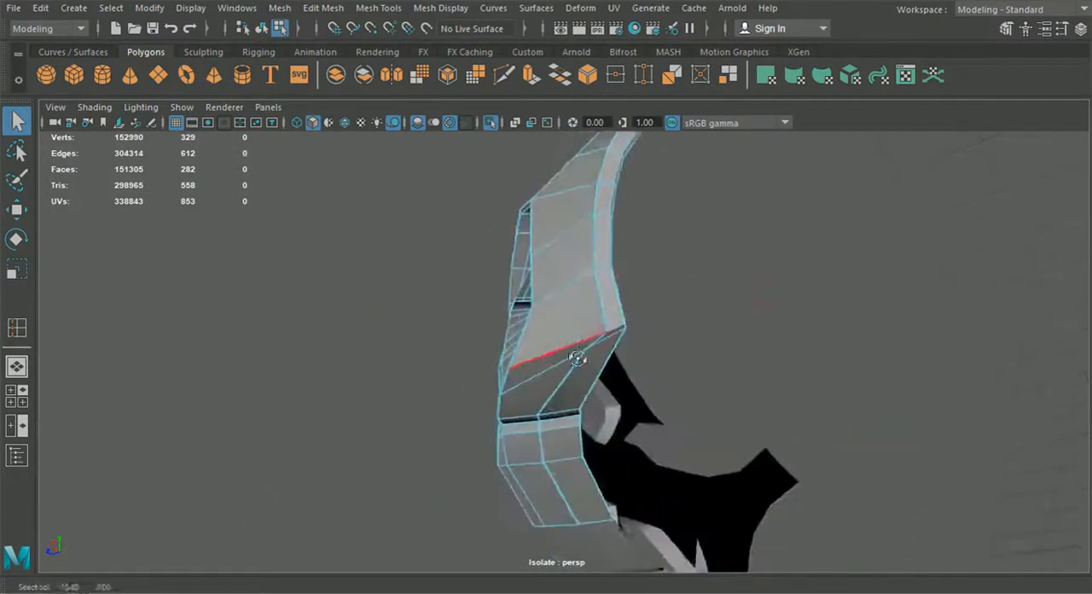
{"action": "right_click", "coordinate": [577, 358]}
{"action": "right_click_drag", "start_coordinate": [562, 177], "coordinate": [506, 123]}
{"action": "left_click_drag", "start_coordinate": [431, 269], "coordinate": [490, 386], "text": "alt"}
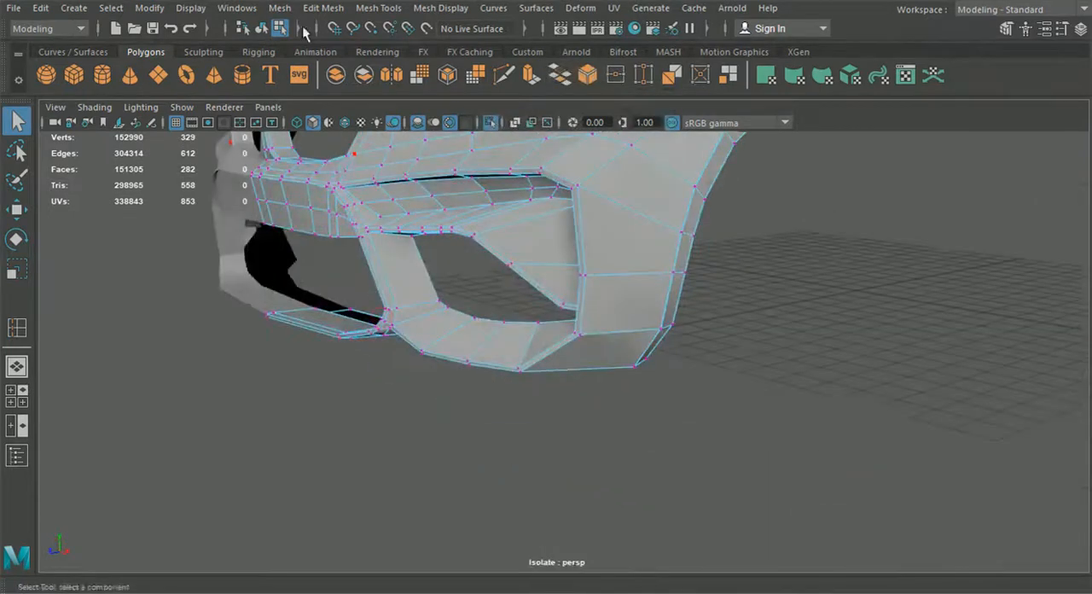
{"action": "left_click", "coordinate": [728, 345]}
{"action": "left_click_drag", "start_coordinate": [757, 333], "coordinate": [611, 413], "text": "alt"}
{"action": "left_click", "coordinate": [607, 417]}
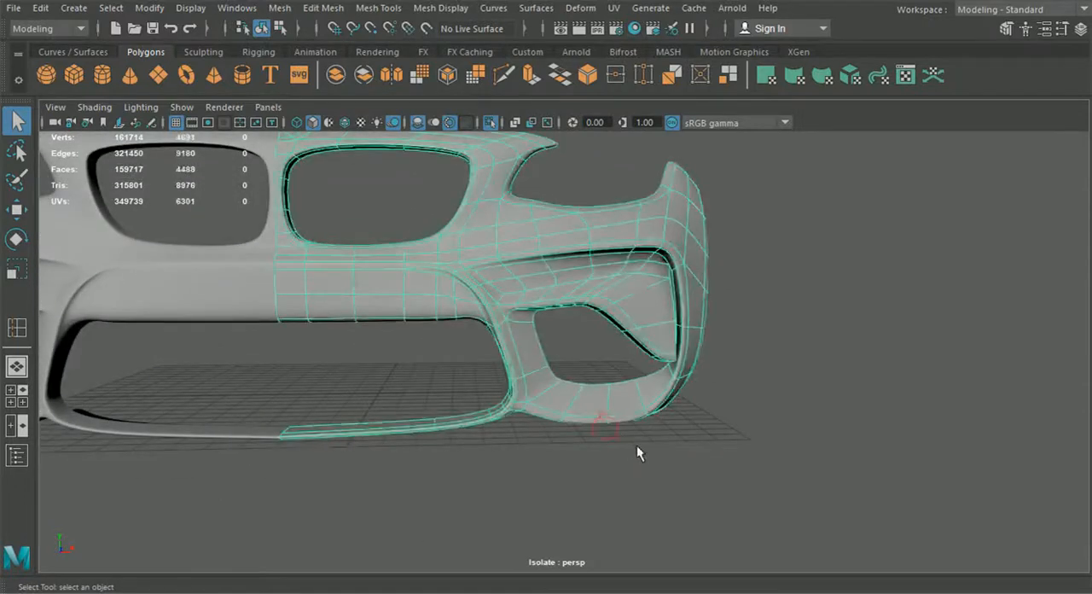
Step: Switch the bumper half back to its unsmoothed display and select it for work on the upper grille opening
{"action": "key", "text": "1"}
{"action": "left_click_drag", "start_coordinate": [638, 441], "coordinate": [543, 391], "text": "alt"}
{"action": "scroll", "coordinate": [612, 426], "scroll_direction": "up", "scroll_amount": 5}
{"action": "left_click", "coordinate": [629, 392]}
{"action": "right_click_drag", "start_coordinate": [629, 391], "coordinate": [606, 388], "text": "alt"}
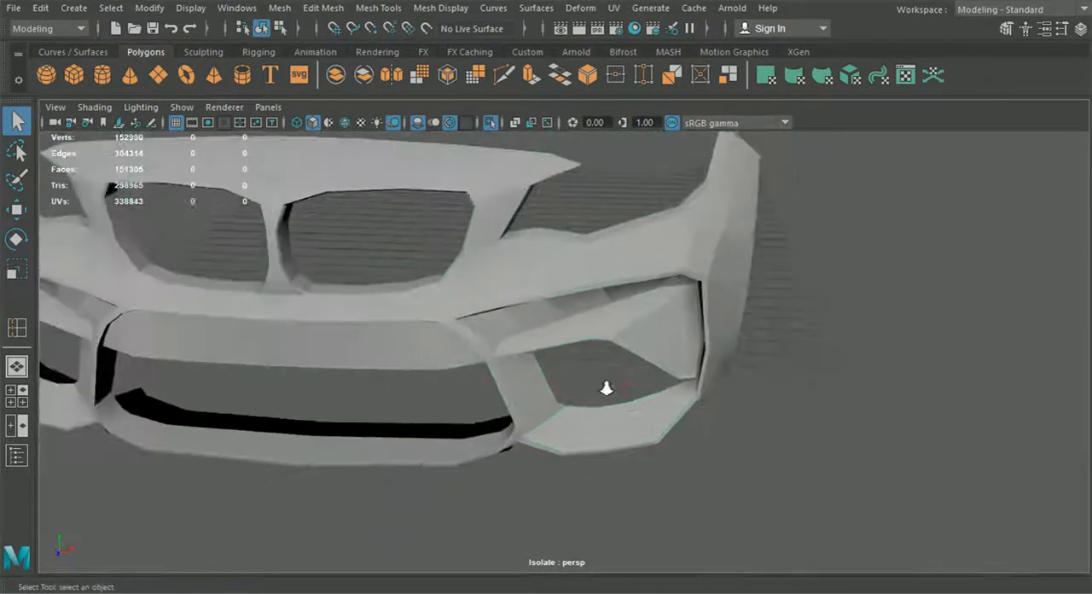
{"action": "middle_click_drag", "start_coordinate": [607, 388], "coordinate": [634, 445], "text": "alt"}
{"action": "left_click", "coordinate": [543, 370]}
{"action": "middle_click_drag", "start_coordinate": [543, 370], "coordinate": [559, 398], "text": "alt"}
{"action": "scroll", "coordinate": [454, 373], "scroll_direction": "up", "scroll_amount": 15}
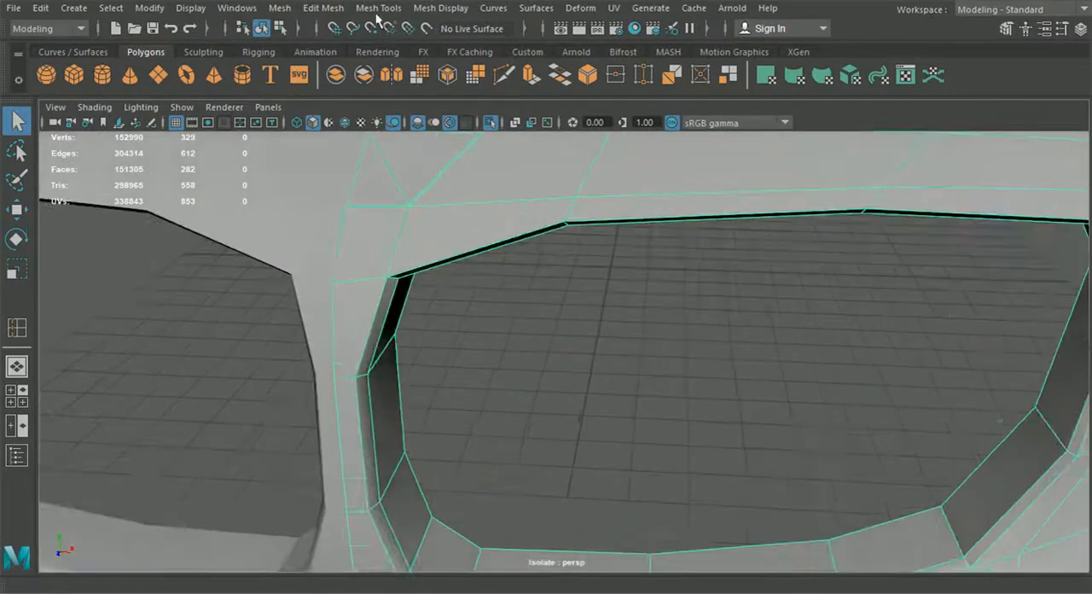
Step: Insert a support edge loop around the narrow front rim inside the upper grille opening
{"action": "left_click", "coordinate": [378, 8]}
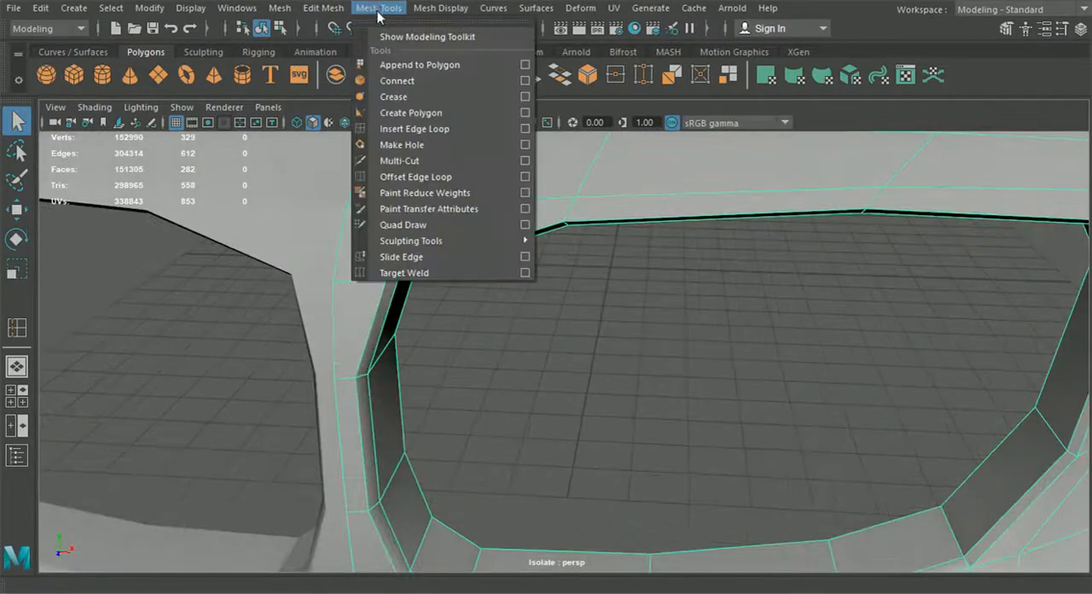
{"action": "left_click", "coordinate": [401, 127]}
{"action": "left_click_drag", "start_coordinate": [444, 205], "coordinate": [475, 283], "text": "alt"}
{"action": "middle_click_drag", "start_coordinate": [475, 282], "coordinate": [540, 312], "text": "alt"}
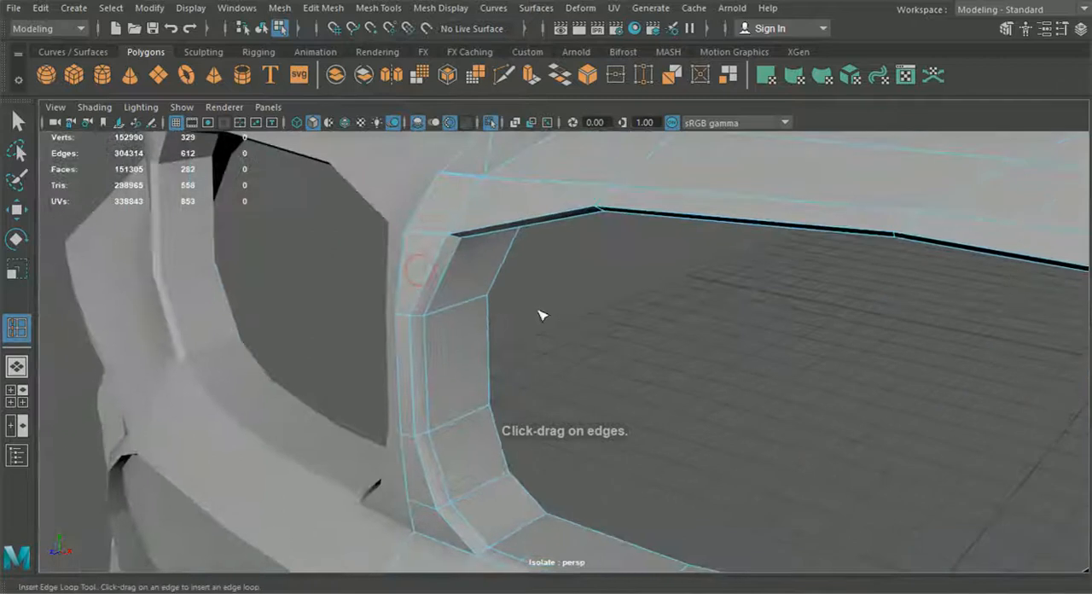
{"action": "scroll", "coordinate": [460, 324], "scroll_direction": "up", "scroll_amount": 4}
{"action": "left_click", "coordinate": [333, 295]}
{"action": "scroll", "coordinate": [334, 297], "scroll_direction": "down", "scroll_amount": 5}
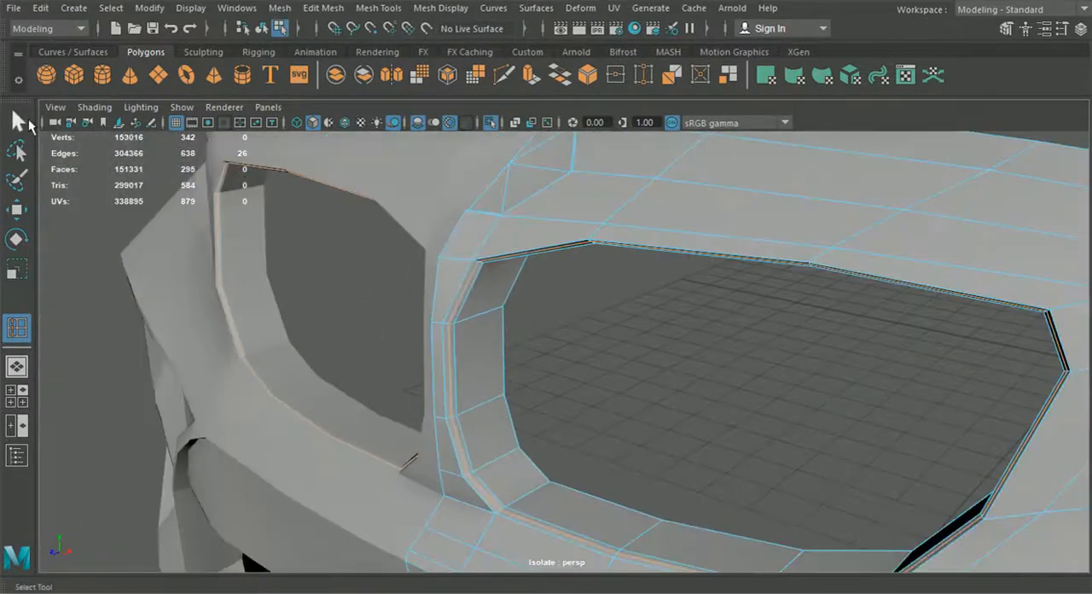
{"action": "left_click", "coordinate": [28, 122]}
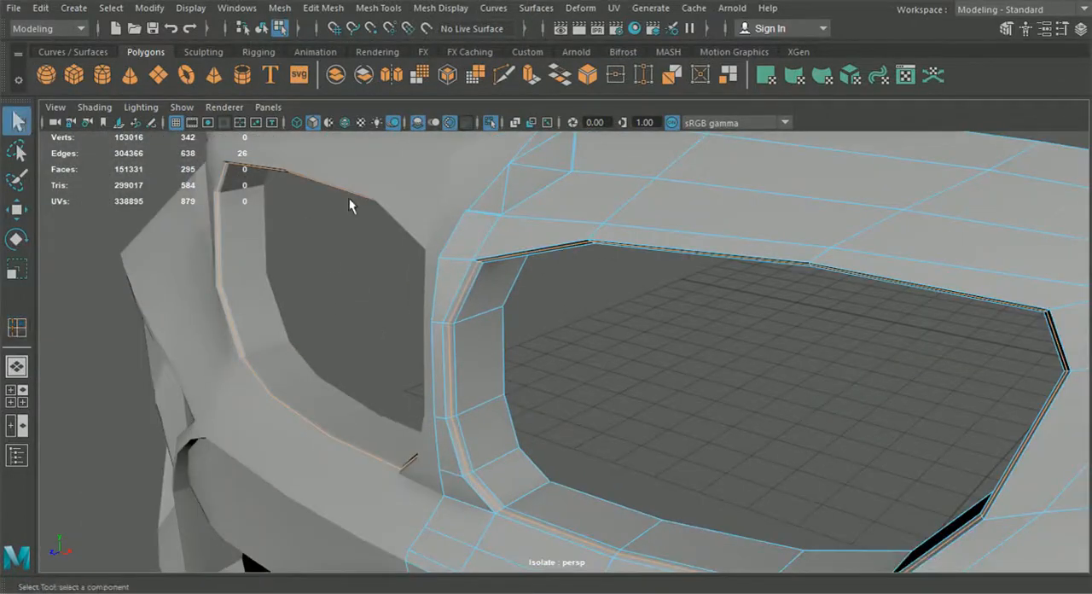
Step: Preview the bumper half smoothed, examine the upper grille opening's rim, and return the half to its unsmoothed display
{"action": "left_click", "coordinate": [593, 373]}
{"action": "left_click", "coordinate": [480, 342]}
{"action": "key", "text": "3"}
{"action": "left_click", "coordinate": [581, 381]}
{"action": "scroll", "coordinate": [587, 401], "scroll_direction": "down", "scroll_amount": 4}
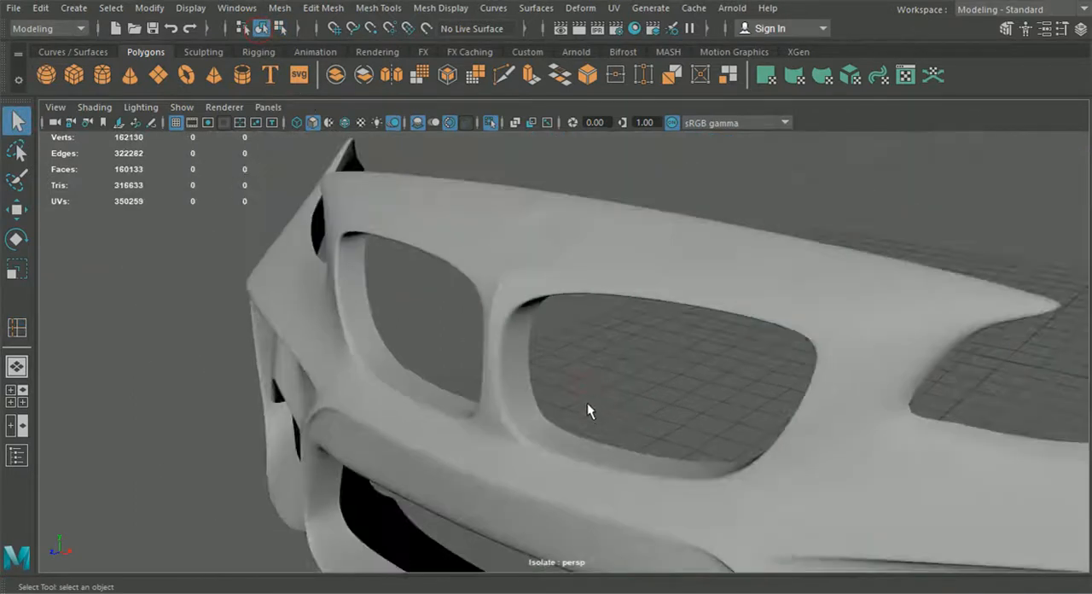
{"action": "mouse_move", "coordinate": [592, 415]}
{"action": "left_mouse_down", "text": "alt"}
{"action": "mouse_move", "coordinate": [723, 400]}
{"action": "mouse_move", "coordinate": [594, 399]}
{"action": "left_mouse_up", "text": "alt"}
{"action": "scroll", "coordinate": [592, 399], "scroll_direction": "up", "scroll_amount": 5}
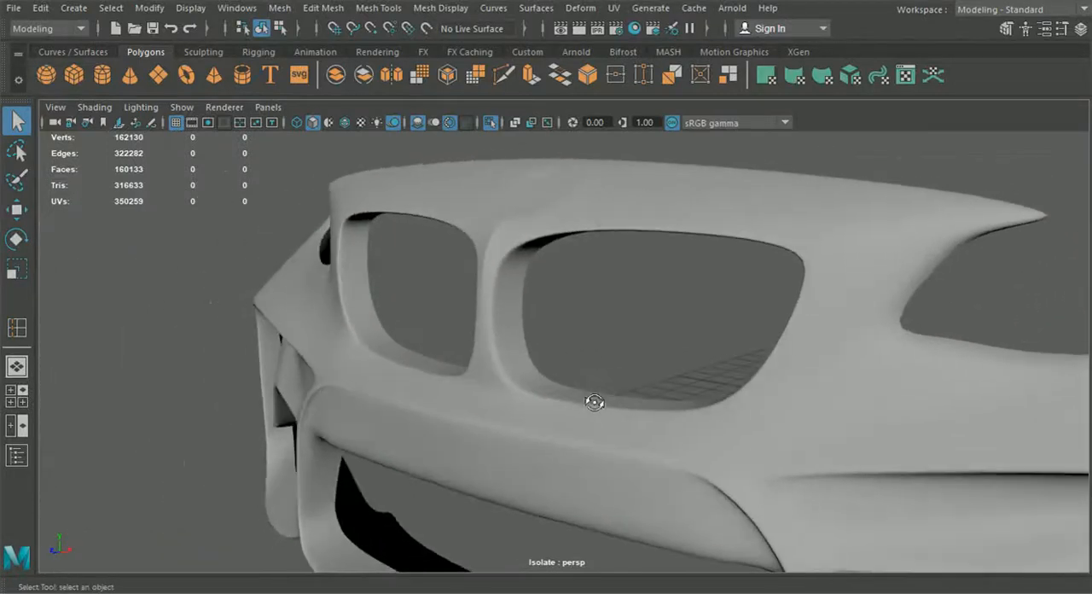
{"action": "left_click", "coordinate": [488, 390]}
{"action": "key", "text": "1"}
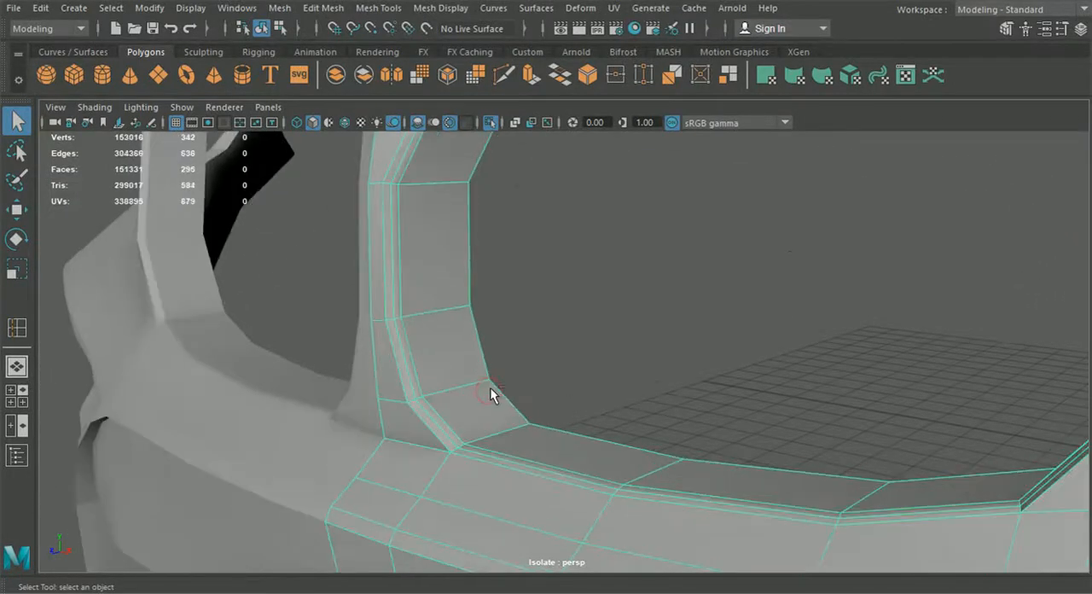
Step: Undo the support edge loop around the narrow front rim inside the upper grille opening
{"action": "key", "text": "ctrl+z"}
{"action": "middle_click_drag", "start_coordinate": [490, 387], "coordinate": [499, 412], "text": "alt"}
{"action": "key", "text": "ctrl+z"}
{"action": "key", "text": "ctrl+z"}
{"action": "key", "text": "ctrl+z"}
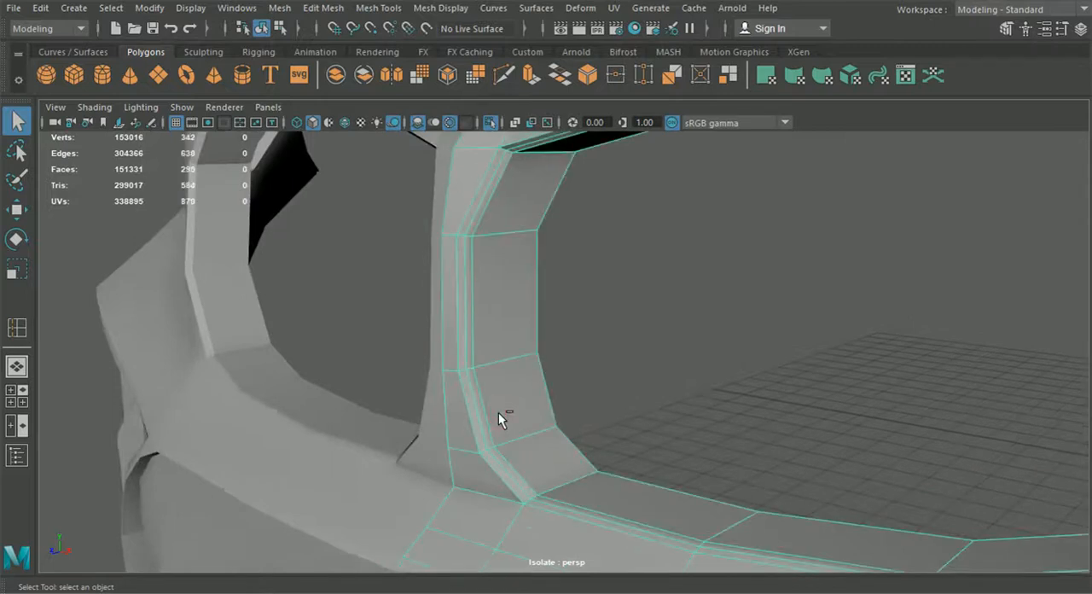
{"action": "key", "text": "ctrl+z"}
{"action": "key", "text": "ctrl+z"}
{"action": "key", "text": "ctrl+z"}
{"action": "key", "text": "ctrl+z"}
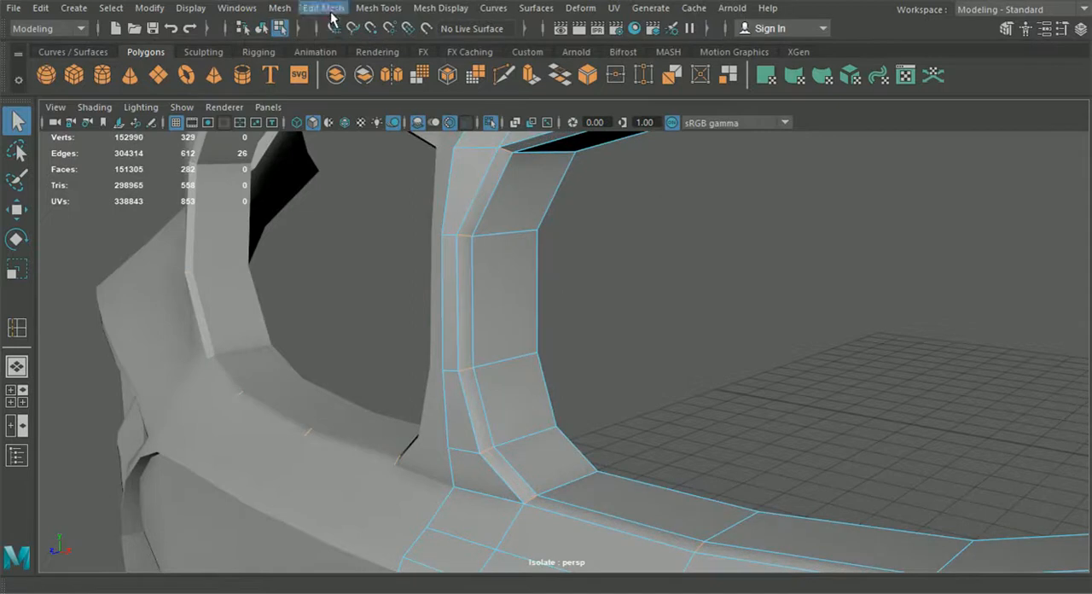
Step: Insert a new edge loop around the upper grille opening's narrow front rim, close to its outer front edge, and display it smoothed
{"action": "left_click", "coordinate": [331, 11]}
{"action": "mouse_move", "coordinate": [378, 8]}
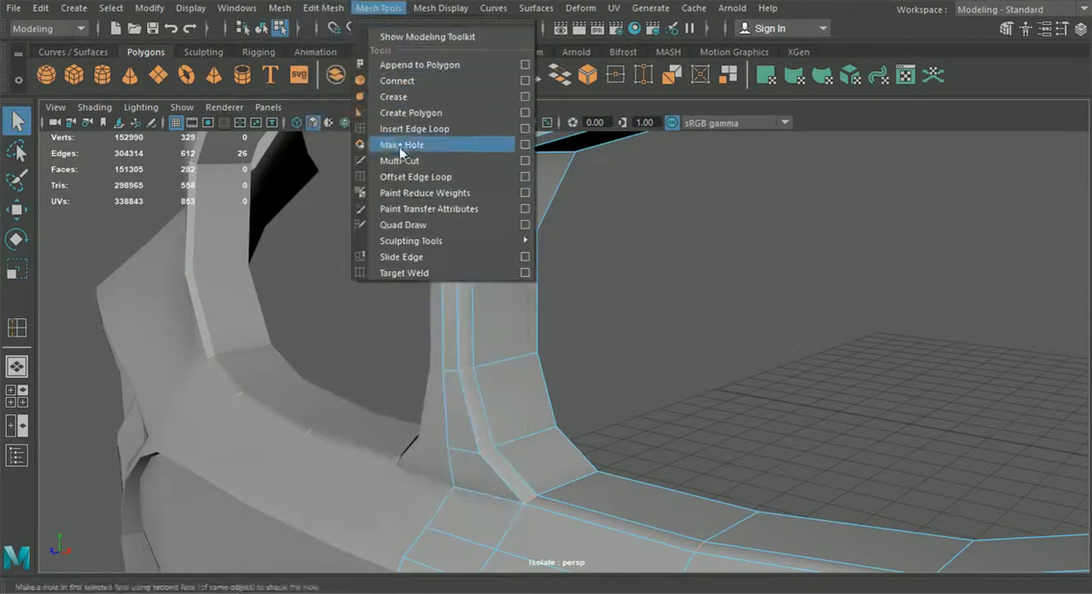
{"action": "left_click", "coordinate": [409, 130]}
{"action": "middle_click_drag", "start_coordinate": [420, 189], "coordinate": [435, 265], "text": "alt"}
{"action": "scroll", "coordinate": [418, 257], "scroll_direction": "up", "scroll_amount": 4}
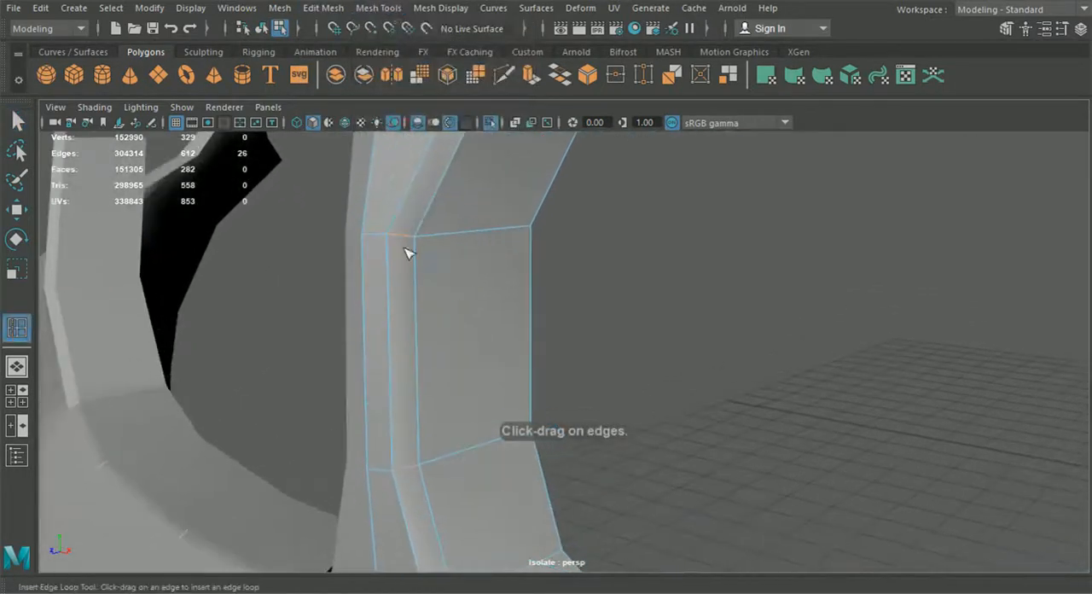
{"action": "left_click", "coordinate": [398, 238]}
{"action": "key", "text": "3"}
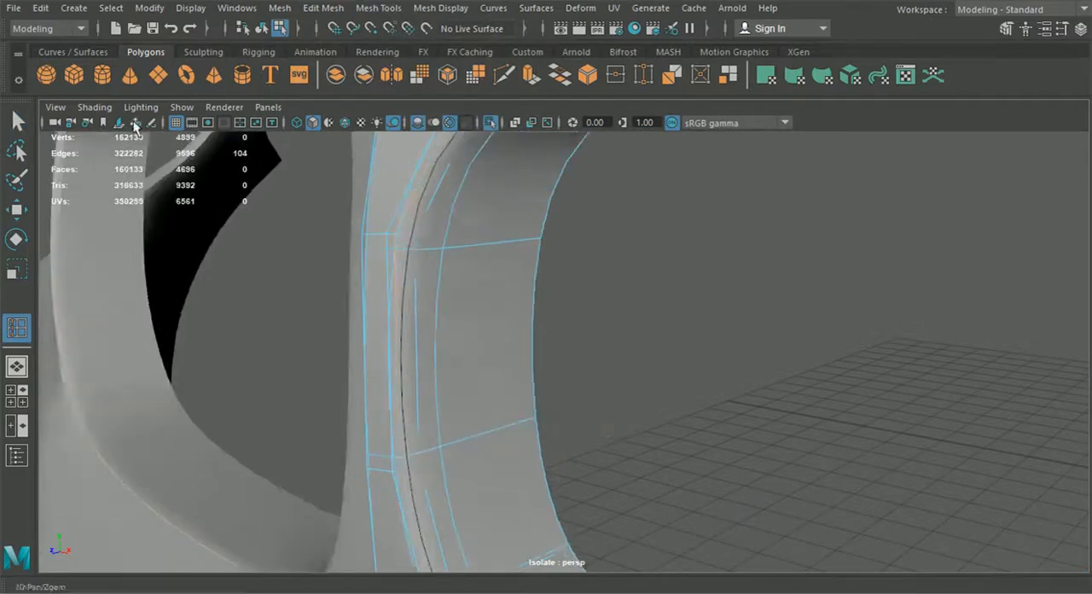
Step: Return to object selection, examine the smoothed grille rim, and switch the bumper half back to its unsmoothed display
{"action": "key", "text": "q"}
{"action": "left_click", "coordinate": [262, 29]}
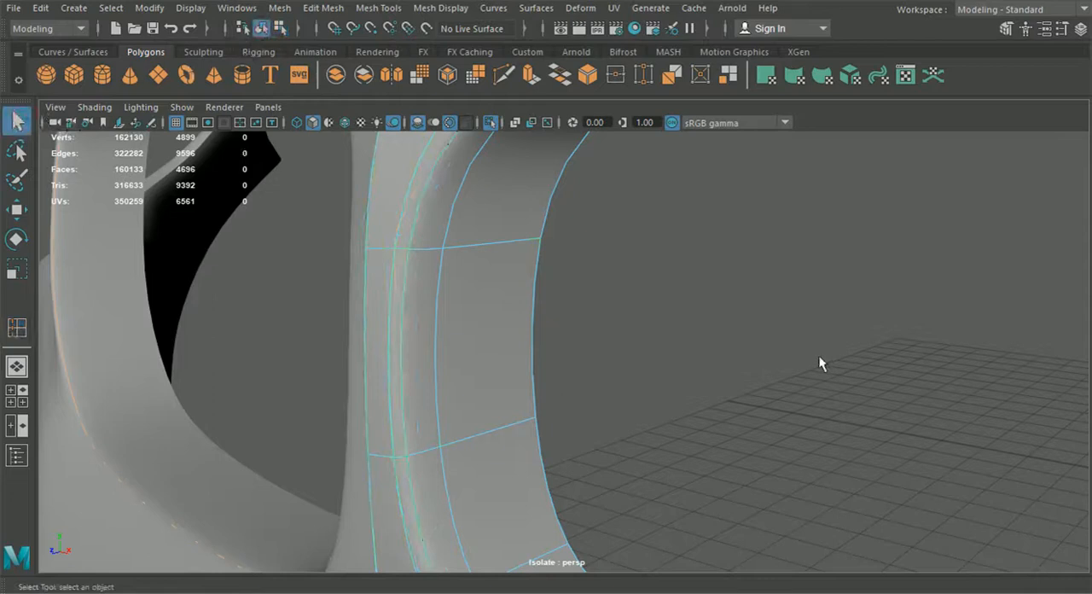
{"action": "left_click", "coordinate": [763, 343]}
{"action": "scroll", "coordinate": [750, 376], "scroll_direction": "down", "scroll_amount": 6}
{"action": "left_click_drag", "start_coordinate": [744, 386], "coordinate": [770, 409], "text": "alt"}
{"action": "left_click_drag", "start_coordinate": [831, 277], "coordinate": [755, 382], "text": "alt"}
{"action": "left_click", "coordinate": [681, 370]}
{"action": "key", "text": "1"}
{"action": "middle_click_drag", "start_coordinate": [756, 382], "coordinate": [650, 388], "text": "alt"}
{"action": "left_click_drag", "start_coordinate": [890, 466], "coordinate": [804, 503], "text": "alt"}
{"action": "left_click", "coordinate": [768, 504]}
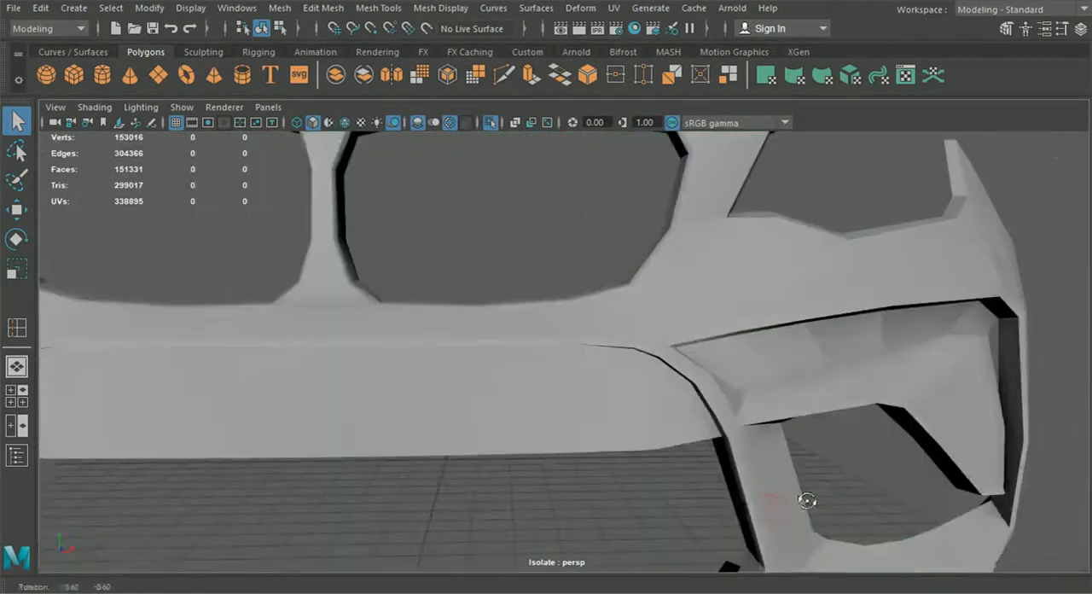
Step: Preview the bumper half smoothed and examine the lower side intake and the whole front
{"action": "left_click", "coordinate": [652, 448]}
{"action": "key", "text": "3"}
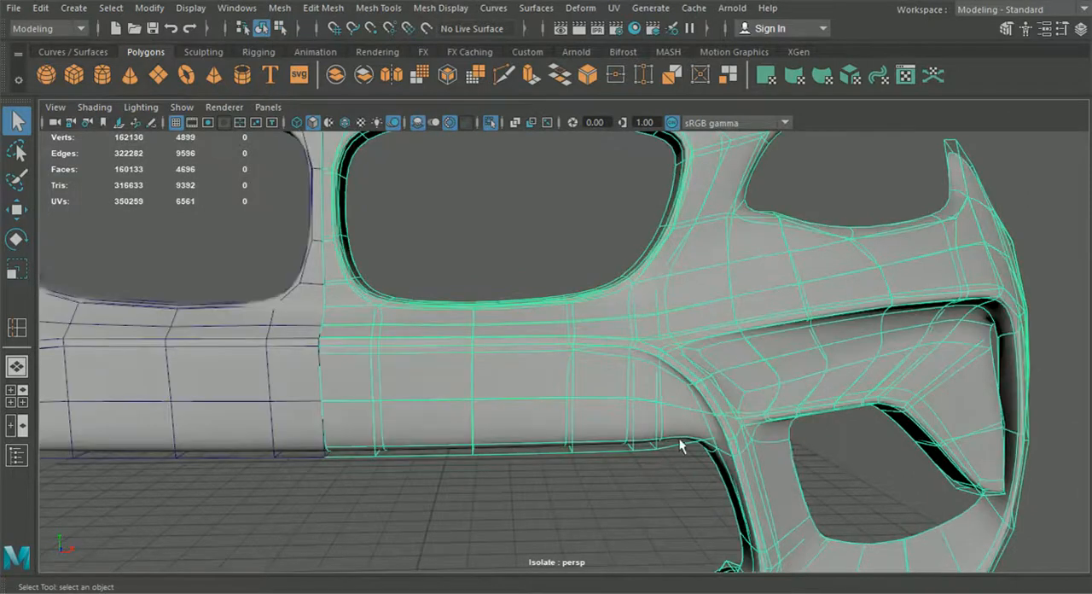
{"action": "left_click", "coordinate": [850, 458]}
{"action": "left_click_drag", "start_coordinate": [850, 458], "coordinate": [765, 429], "text": "alt"}
{"action": "left_click", "coordinate": [764, 418]}
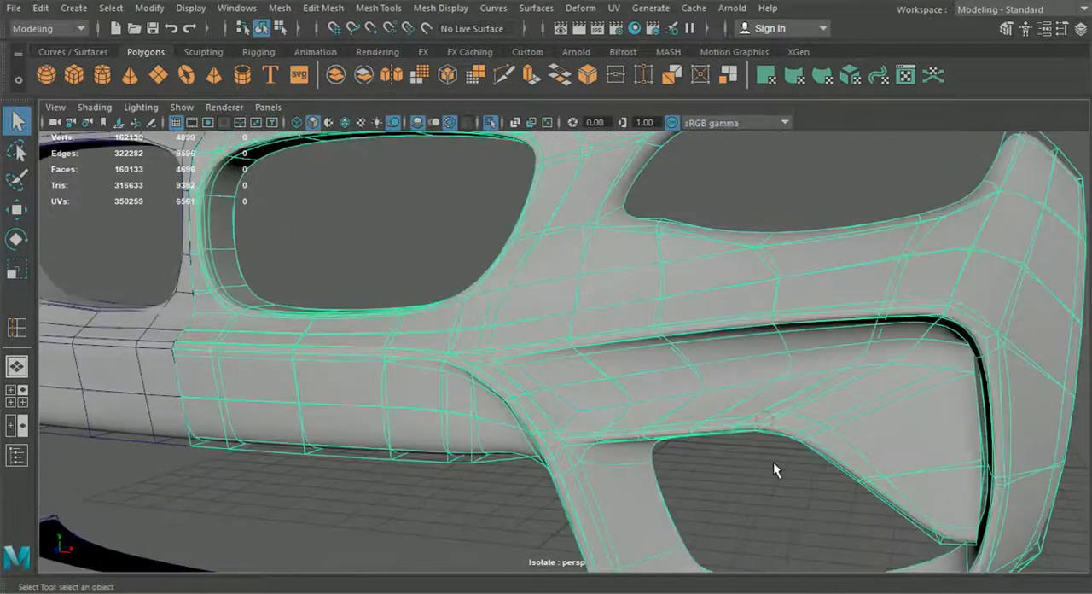
{"action": "left_click", "coordinate": [772, 465]}
{"action": "scroll", "coordinate": [774, 473], "scroll_direction": "down", "scroll_amount": 5}
{"action": "left_click_drag", "start_coordinate": [781, 502], "coordinate": [806, 505], "text": "alt"}
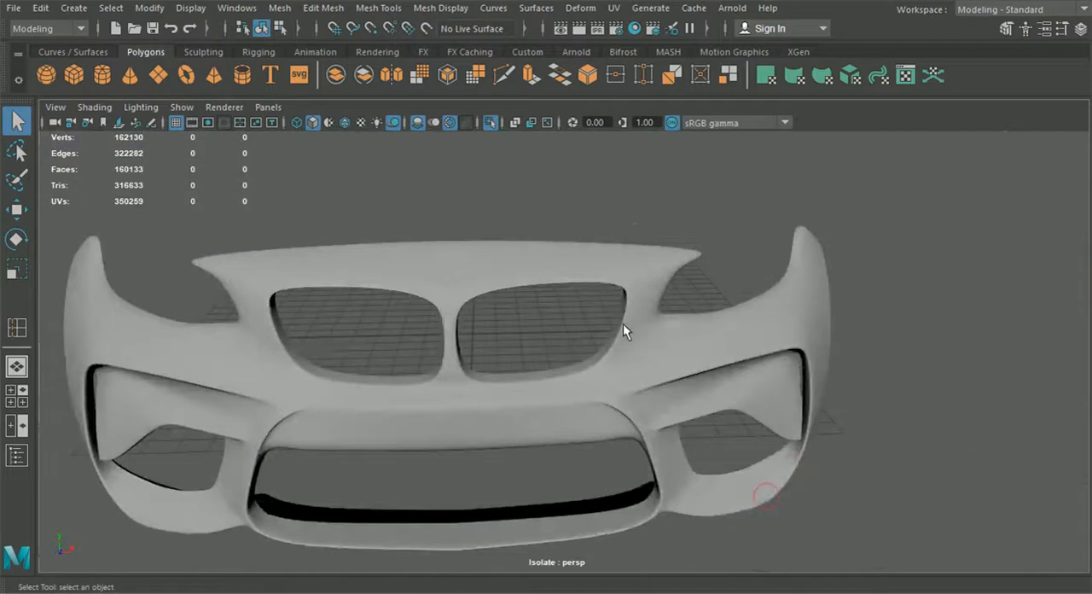
Step: Examine the outer upper corner of the upper grille opening and show the bumper half unsmoothed with its wireframe
{"action": "left_click_drag", "start_coordinate": [554, 376], "coordinate": [550, 408], "text": "alt"}
{"action": "scroll", "coordinate": [553, 310], "scroll_direction": "up", "scroll_amount": 3}
{"action": "left_click", "coordinate": [552, 309]}
{"action": "left_click_drag", "start_coordinate": [553, 309], "coordinate": [600, 291], "text": "alt"}
{"action": "middle_click_drag", "start_coordinate": [600, 291], "coordinate": [570, 362], "text": "alt"}
{"action": "scroll", "coordinate": [570, 362], "scroll_direction": "up", "scroll_amount": 4}
{"action": "left_click_drag", "start_coordinate": [570, 362], "coordinate": [609, 352], "text": "alt"}
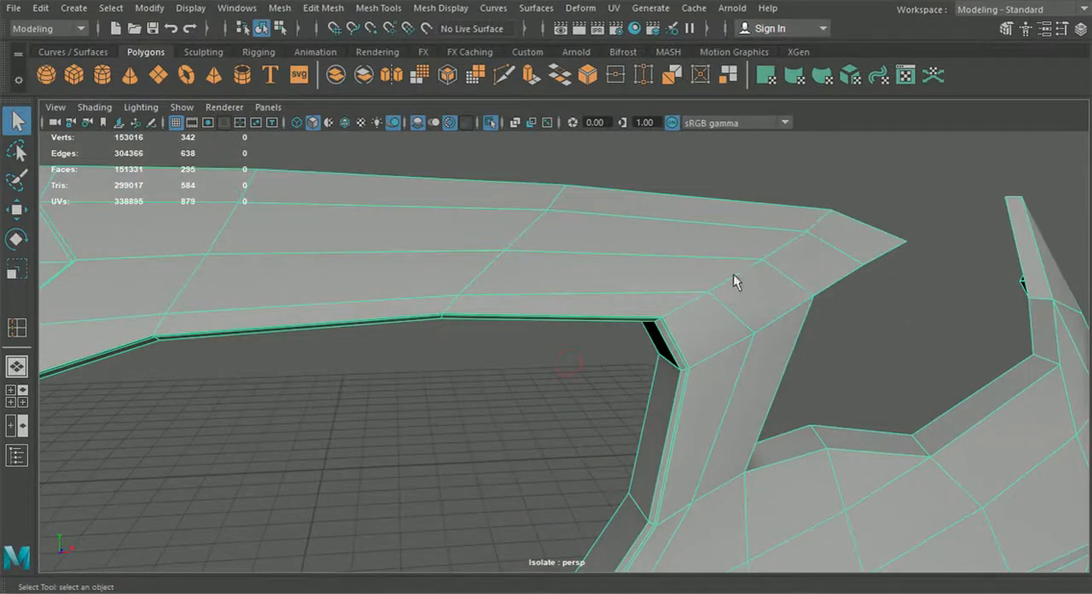
{"action": "left_click_drag", "start_coordinate": [664, 315], "coordinate": [605, 331], "text": "alt"}
{"action": "right_click_drag", "start_coordinate": [616, 354], "coordinate": [747, 477], "text": "alt"}
{"action": "left_click_drag", "start_coordinate": [491, 119], "coordinate": [546, 241], "text": "alt"}
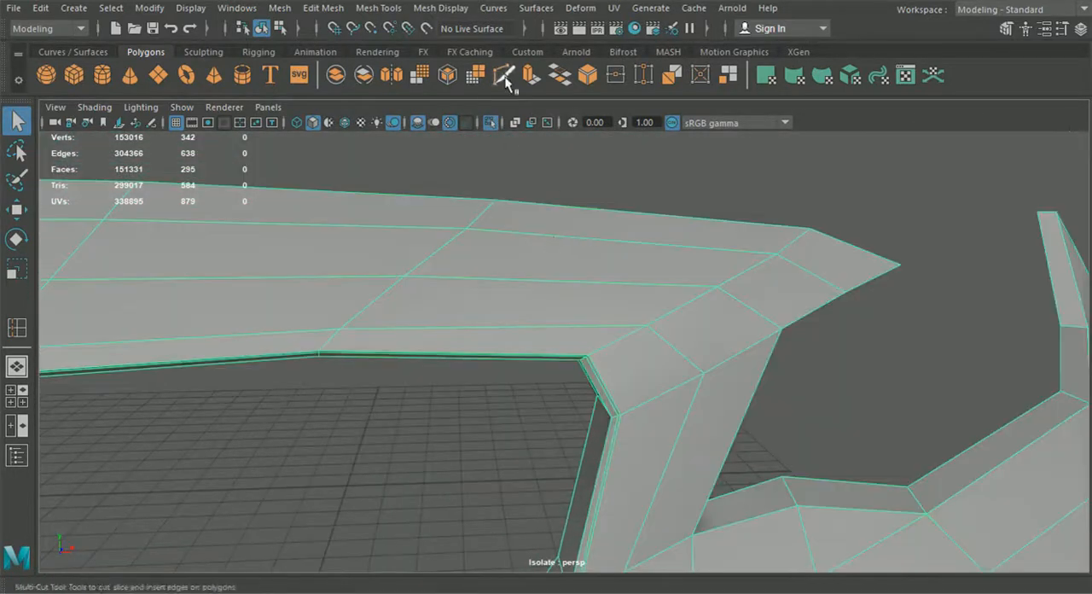
{"action": "left_click_drag", "start_coordinate": [797, 229], "coordinate": [657, 332], "text": "alt"}
Step: Add a vertex with Multi-Cut on the upper grille opening's top rim edge, just inside its outer corner
{"action": "left_click", "coordinate": [501, 77]}
{"action": "mouse_move", "coordinate": [500, 367]}
{"action": "left_mouse_down", "text": "alt"}
{"action": "mouse_move", "coordinate": [487, 279]}
{"action": "mouse_move", "coordinate": [489, 361]}
{"action": "left_mouse_up", "text": "alt"}
{"action": "right_click_drag", "start_coordinate": [490, 362], "coordinate": [616, 381], "text": "alt"}
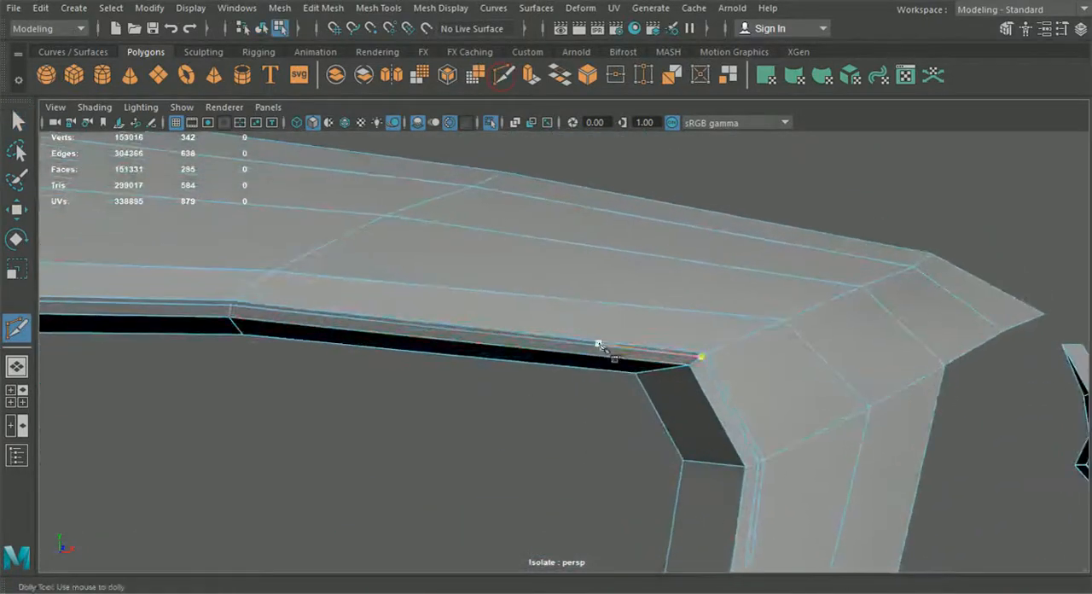
{"action": "left_click", "coordinate": [687, 362]}
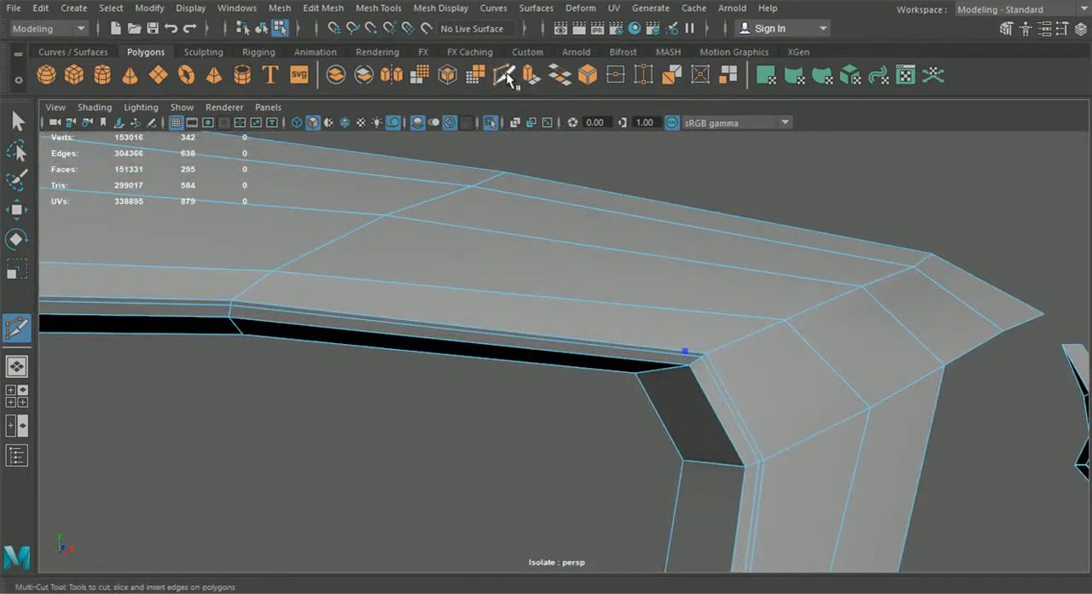
{"action": "left_click", "coordinate": [700, 368]}
{"action": "key", "text": "Return"}
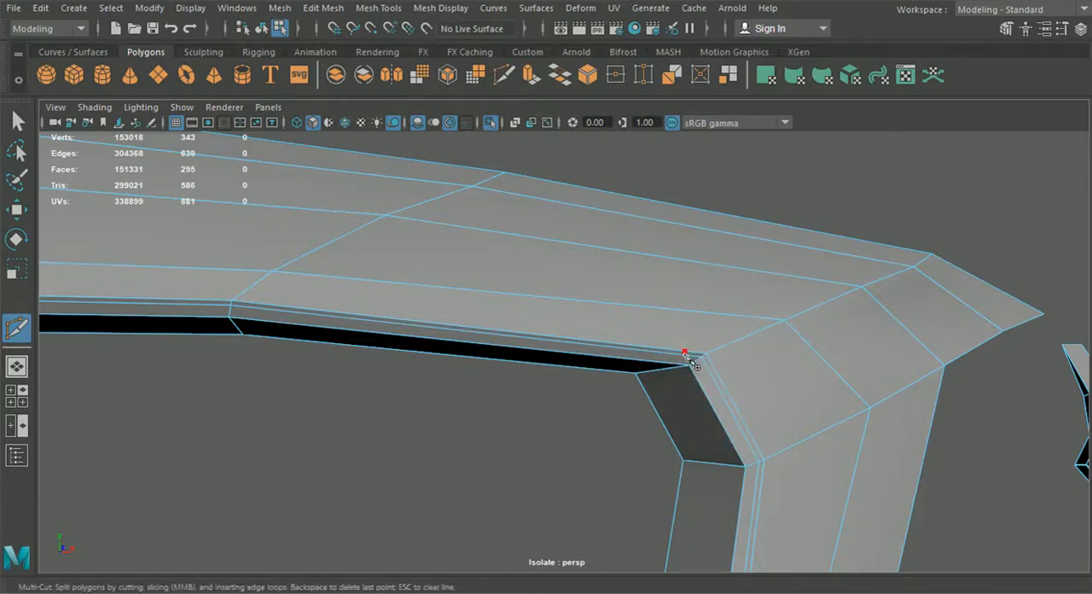
Step: Insert one edge loop beside the diagonal ridge above the grille's outer corner and another across the top rim near that corner
{"action": "left_click", "coordinate": [377, 8]}
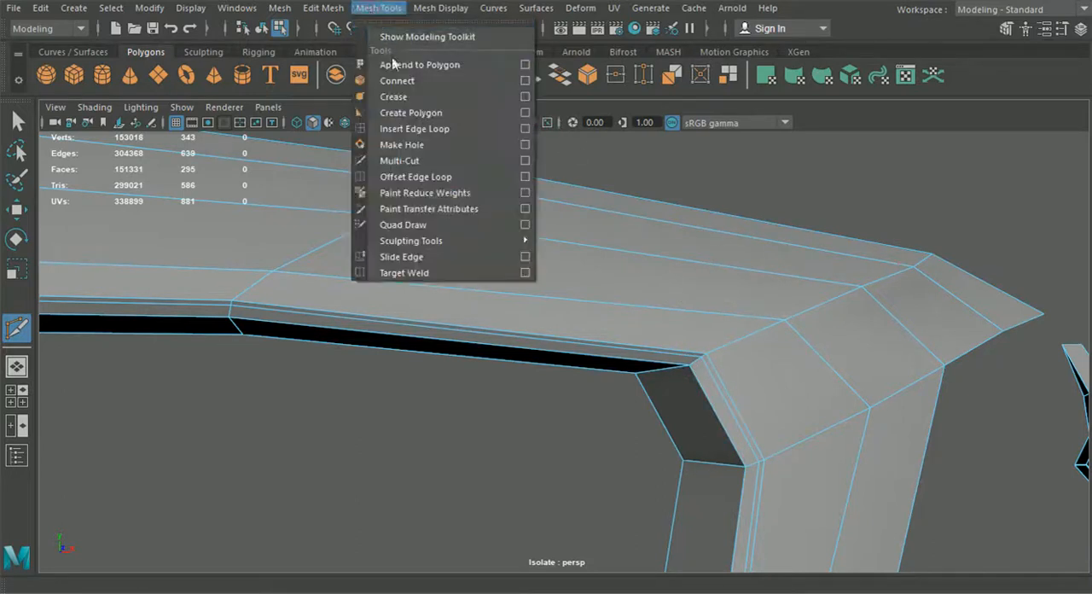
{"action": "left_click", "coordinate": [418, 129]}
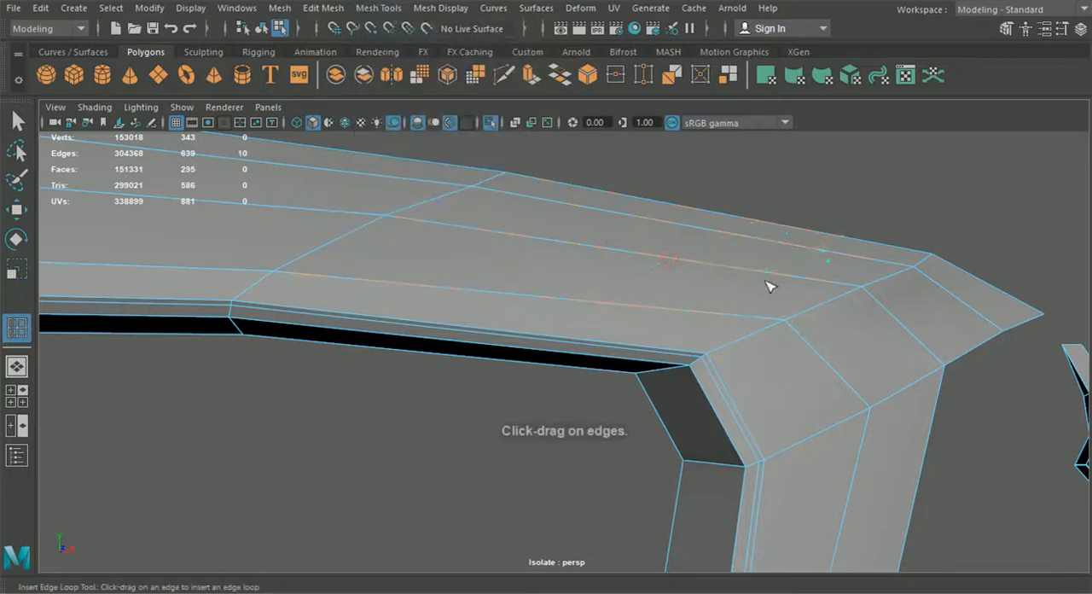
{"action": "left_click", "coordinate": [859, 305]}
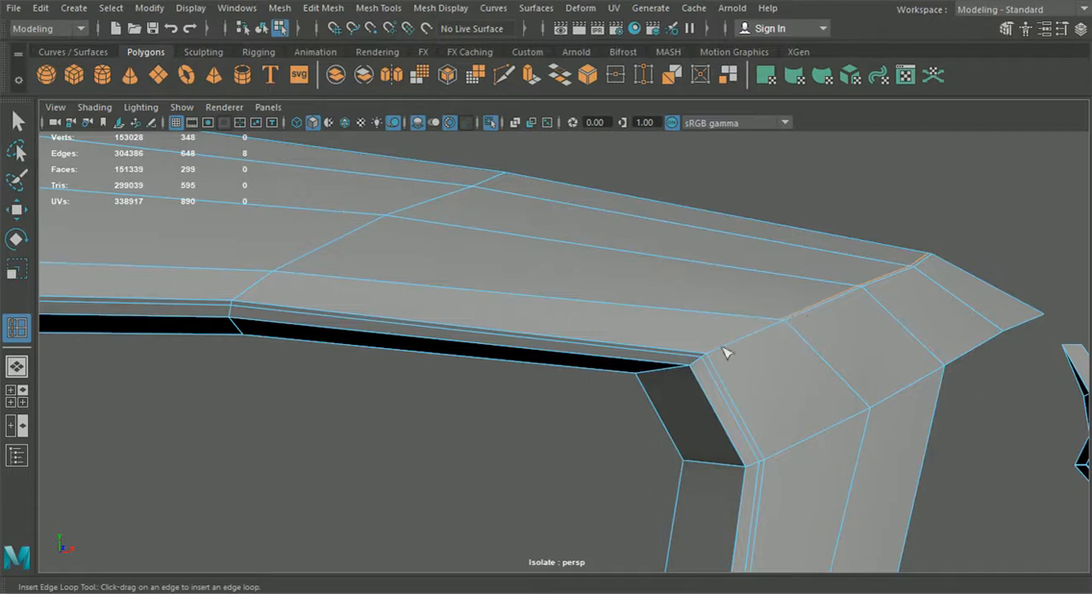
{"action": "left_click_drag", "start_coordinate": [586, 361], "coordinate": [628, 365]}
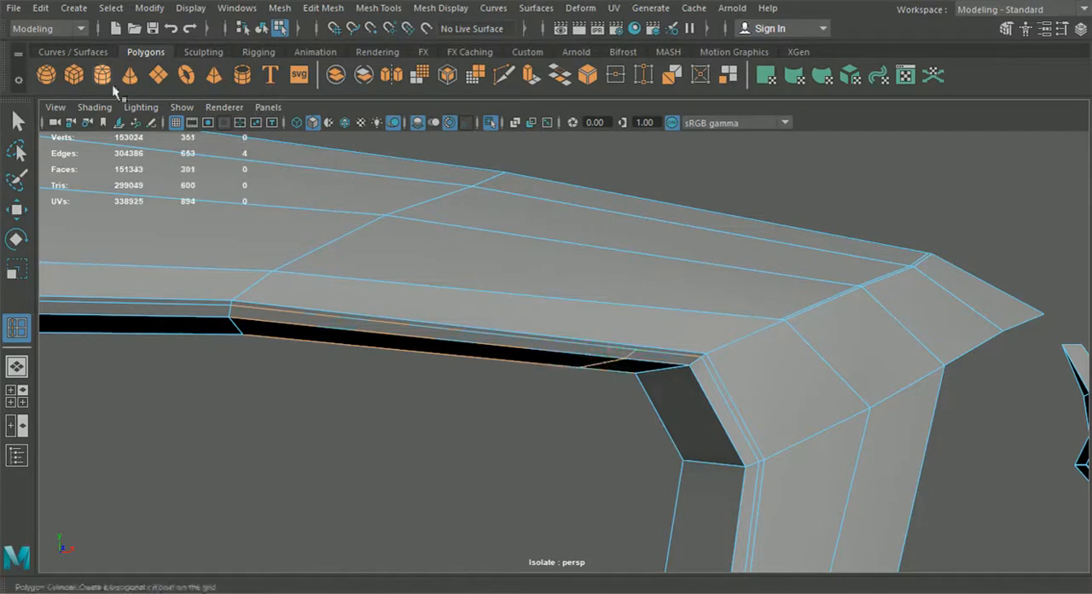
{"action": "key", "text": "q"}
Step: Connect the two new edge loops with Multi-Cut through the vertex on the top rim edge, and return to object selection
{"action": "left_click", "coordinate": [503, 75]}
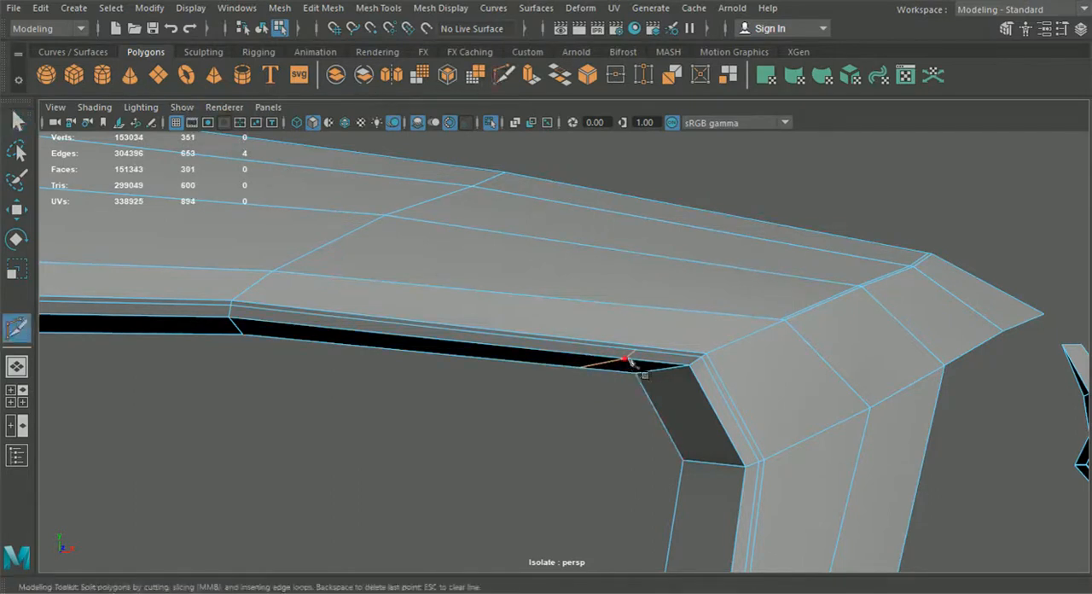
{"action": "left_click", "coordinate": [638, 350]}
{"action": "left_click", "coordinate": [684, 350]}
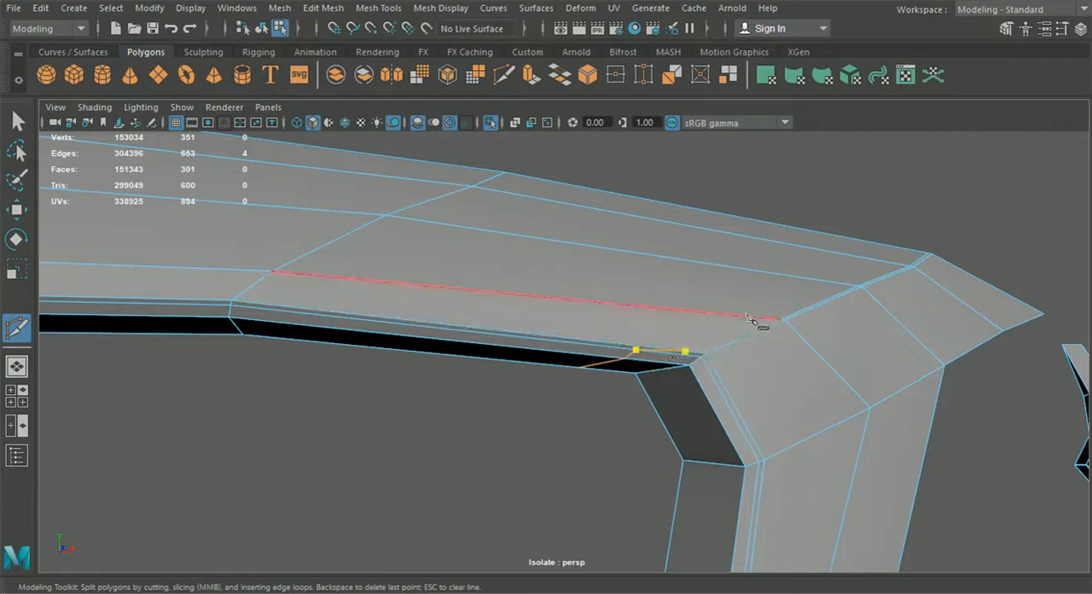
{"action": "left_click", "coordinate": [779, 320]}
{"action": "key", "text": "Return"}
{"action": "key", "text": "q"}
{"action": "left_click", "coordinate": [262, 28]}
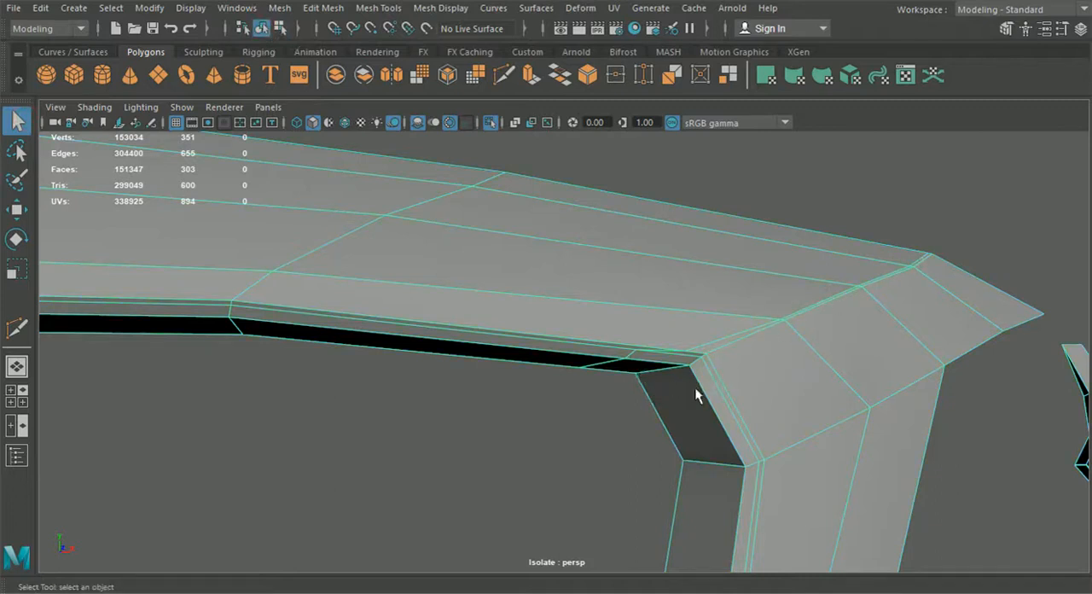
Step: Preview the bumper half smoothed, examine the area around the grille's outer upper corner, and return to unsmoothed display
{"action": "key", "text": "3"}
{"action": "left_click", "coordinate": [593, 451]}
{"action": "scroll", "coordinate": [597, 456], "scroll_direction": "down", "scroll_amount": 3}
{"action": "left_click_drag", "start_coordinate": [616, 482], "coordinate": [598, 366], "text": "alt"}
{"action": "left_click", "coordinate": [598, 366]}
{"action": "scroll", "coordinate": [590, 425], "scroll_direction": "up", "scroll_amount": 4}
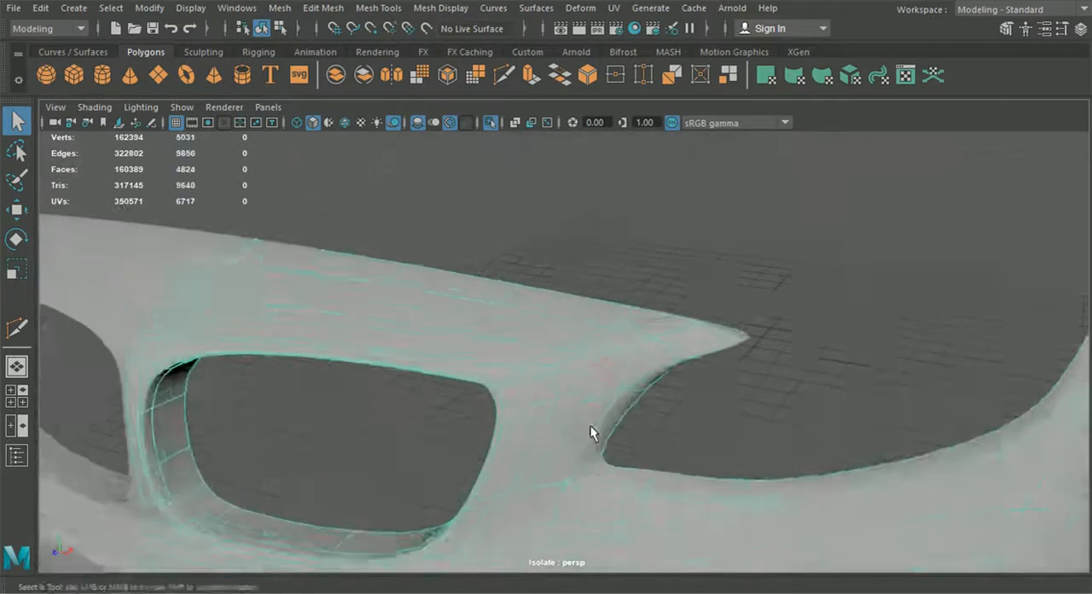
{"action": "key", "text": "1"}
{"action": "mouse_move", "coordinate": [617, 417]}
{"action": "left_mouse_down", "text": "alt"}
{"action": "mouse_move", "coordinate": [633, 388]}
{"action": "mouse_move", "coordinate": [648, 396]}
{"action": "mouse_move", "coordinate": [614, 401]}
{"action": "left_mouse_up", "text": "alt"}
{"action": "scroll", "coordinate": [622, 395], "scroll_direction": "up", "scroll_amount": 2}
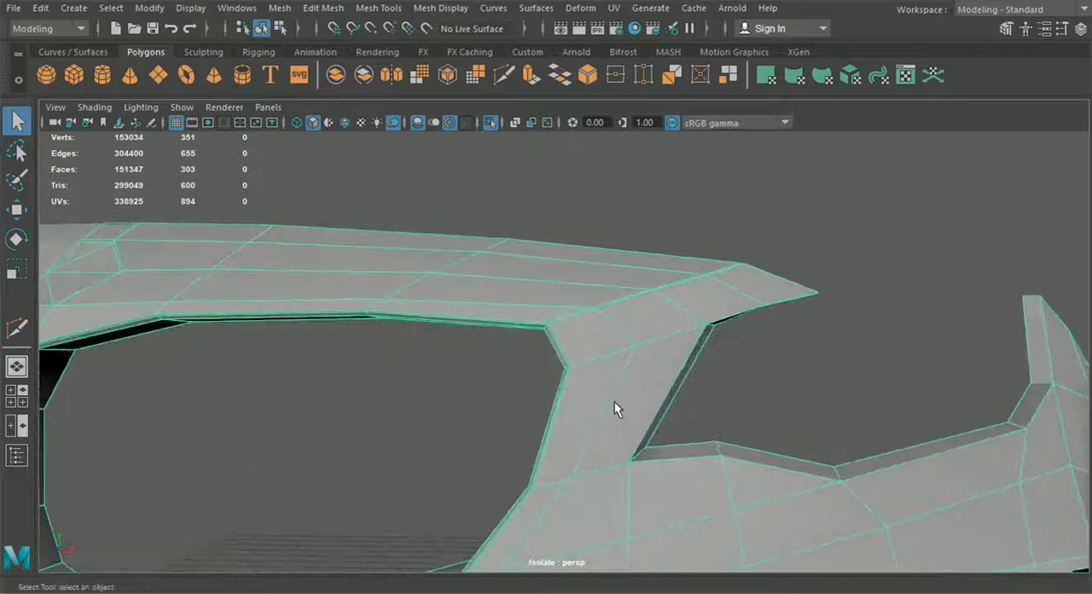
Step: In the front view, adjust two vertices on the diagonal ridge above the grille's outer corner to follow the blueprint line
{"action": "left_click", "coordinate": [17, 395]}
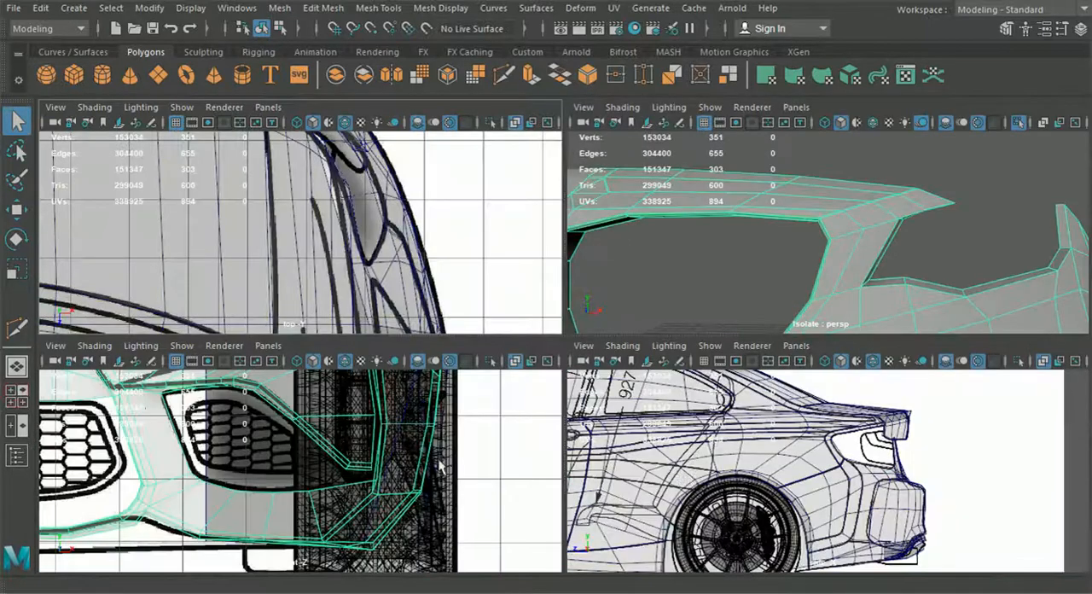
{"action": "key", "text": "space"}
{"action": "middle_click_drag", "start_coordinate": [398, 277], "coordinate": [519, 452], "text": "alt"}
{"action": "scroll", "coordinate": [519, 452], "scroll_direction": "up", "scroll_amount": 6}
{"action": "middle_click_drag", "start_coordinate": [487, 352], "coordinate": [505, 367], "text": "alt"}
{"action": "right_click_drag", "start_coordinate": [509, 295], "coordinate": [438, 122]}
{"action": "scroll", "coordinate": [460, 244], "scroll_direction": "up", "scroll_amount": 3}
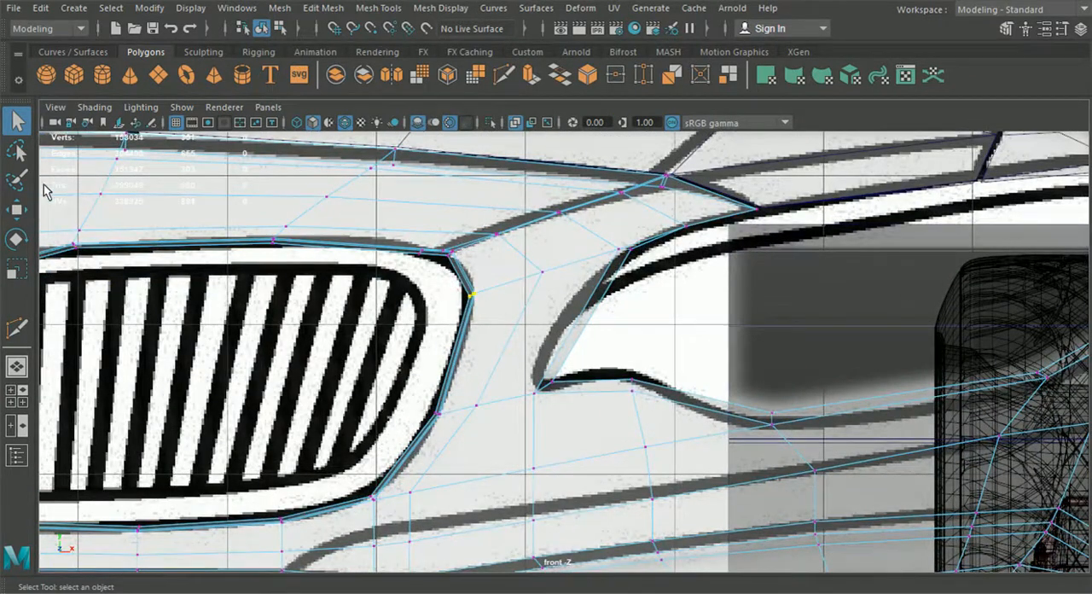
{"action": "left_click", "coordinate": [17, 210]}
{"action": "middle_click_drag", "start_coordinate": [526, 220], "coordinate": [522, 306], "text": "alt"}
{"action": "scroll", "coordinate": [522, 305], "scroll_direction": "up", "scroll_amount": 3}
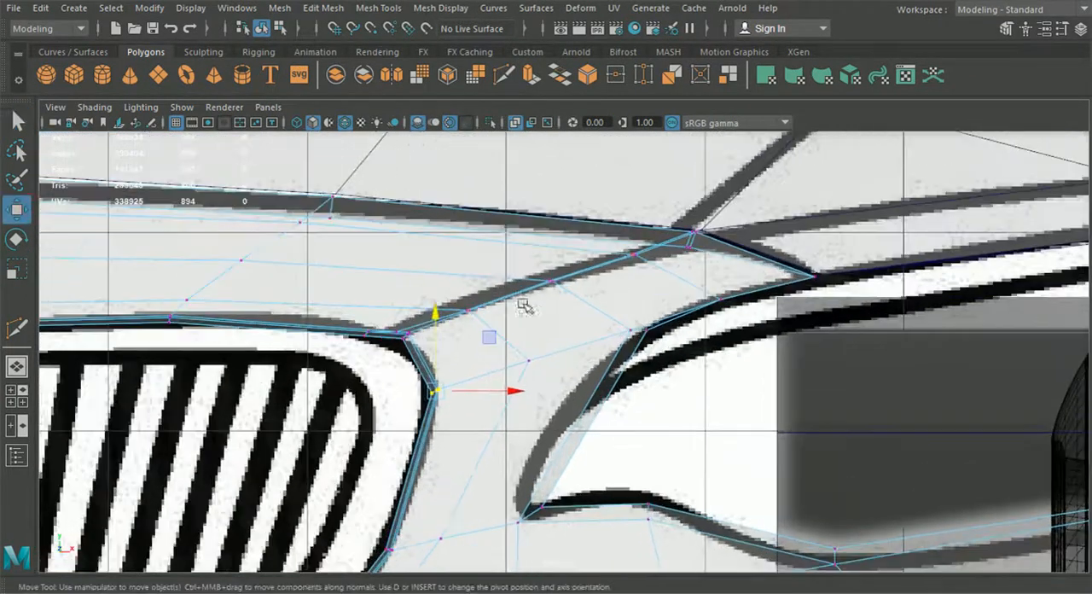
{"action": "left_click", "coordinate": [632, 253]}
{"action": "left_click_drag", "start_coordinate": [632, 222], "coordinate": [633, 223]}
{"action": "left_click", "coordinate": [546, 277]}
{"action": "left_click_drag", "start_coordinate": [547, 264], "coordinate": [550, 258]}
Step: Lower the rim vertex below the grille's outer upper corner and the neighbouring vertex in the panel towards the headlight
{"action": "middle_click_drag", "start_coordinate": [463, 373], "coordinate": [520, 272], "text": "alt"}
{"action": "left_click", "coordinate": [492, 288]}
{"action": "left_click_drag", "start_coordinate": [492, 288], "coordinate": [492, 309]}
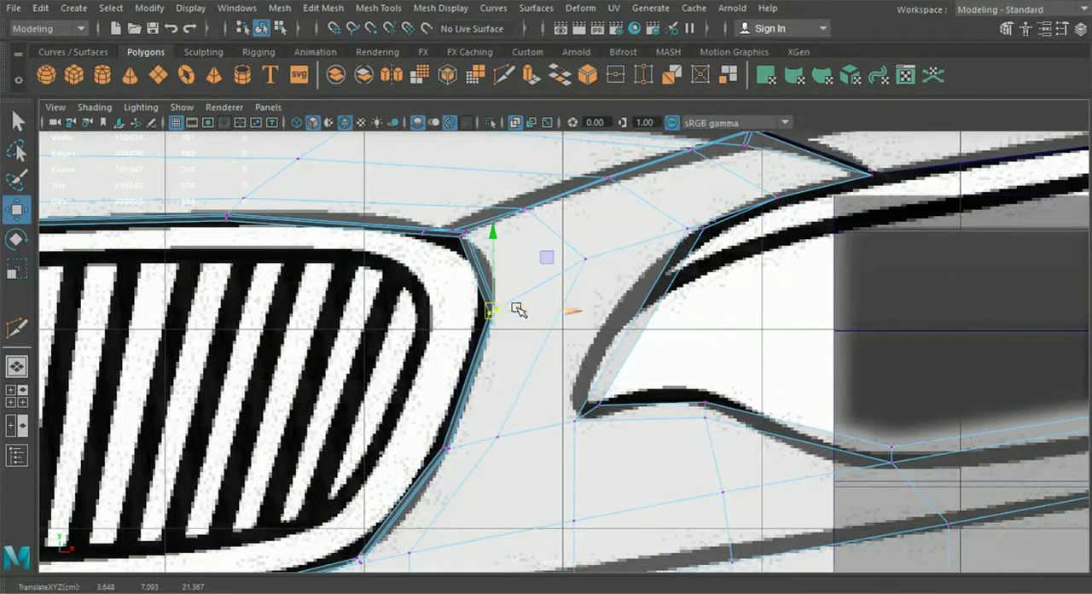
{"action": "left_click", "coordinate": [585, 258]}
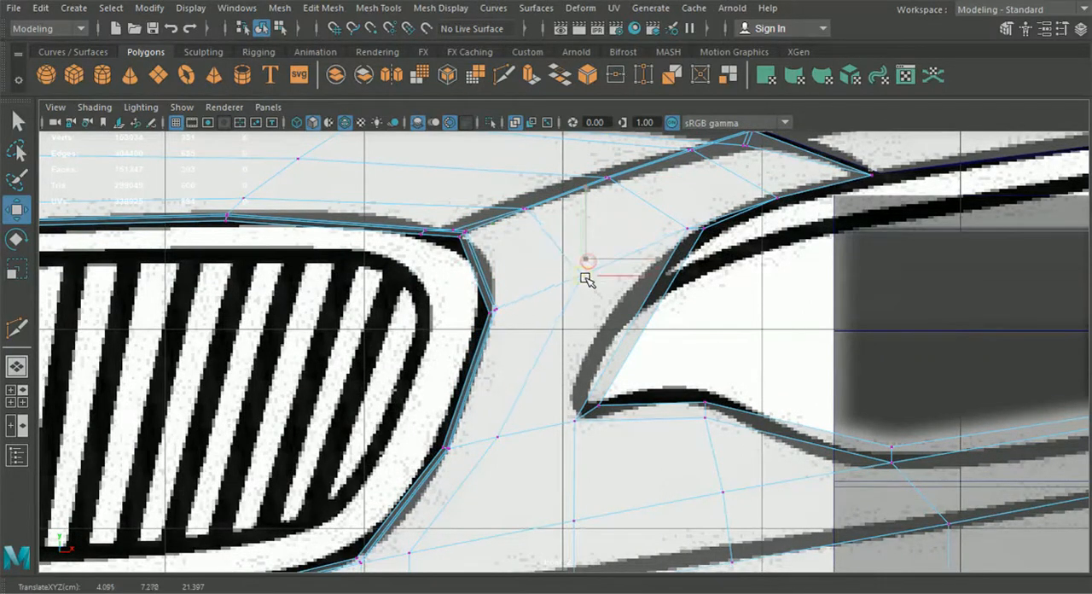
{"action": "left_click_drag", "start_coordinate": [583, 279], "coordinate": [584, 282]}
{"action": "middle_click_drag", "start_coordinate": [559, 273], "coordinate": [570, 304], "text": "alt"}
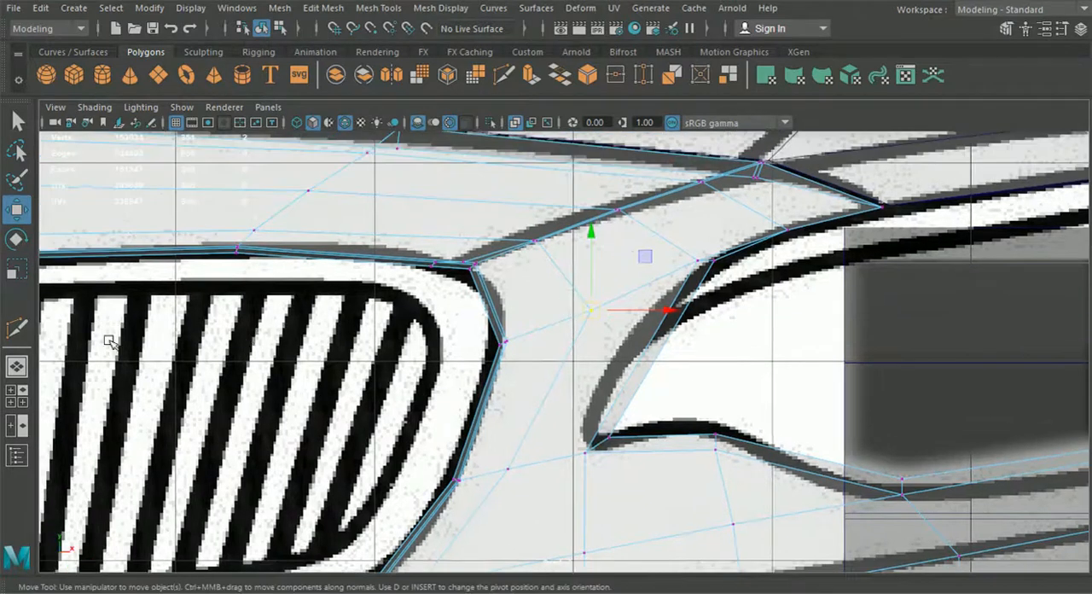
Step: In the perspective view, use Multi-Cut to add a vertex on the outer rim edge just below the grille's outer upper corner
{"action": "left_click", "coordinate": [10, 369]}
{"action": "left_click_drag", "start_coordinate": [557, 396], "coordinate": [643, 377], "text": "alt"}
{"action": "right_click_drag", "start_coordinate": [643, 378], "coordinate": [628, 358], "text": "alt"}
{"action": "middle_click_drag", "start_coordinate": [628, 358], "coordinate": [546, 380], "text": "alt"}
{"action": "right_click_drag", "start_coordinate": [545, 379], "coordinate": [577, 354], "text": "alt"}
{"action": "left_click", "coordinate": [504, 77]}
{"action": "right_click_drag", "start_coordinate": [486, 294], "coordinate": [524, 306], "text": "alt"}
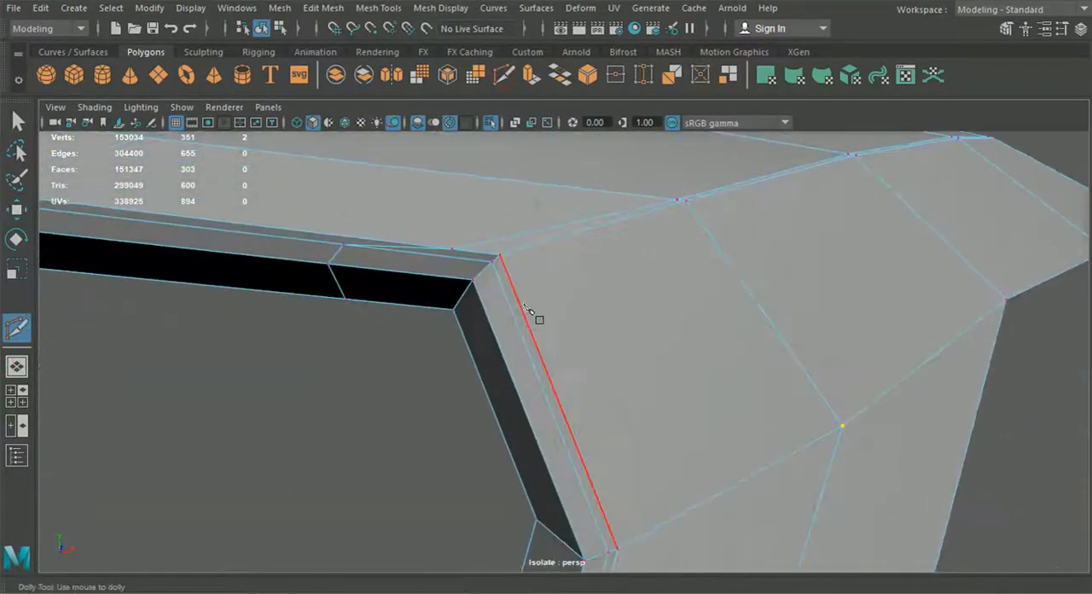
{"action": "left_click", "coordinate": [515, 282]}
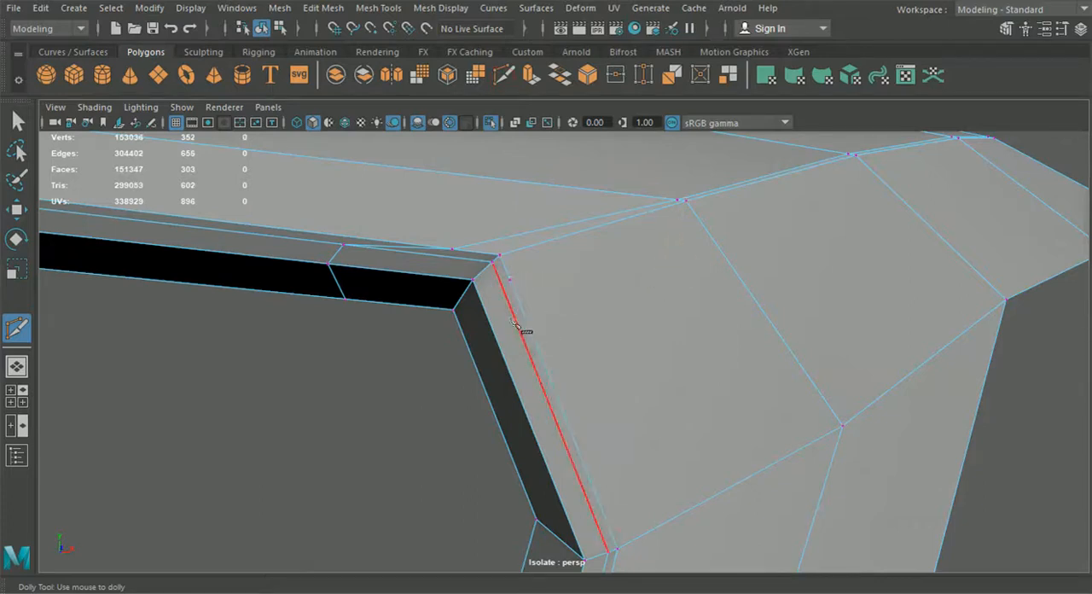
Step: Insert an edge loop across the grille's side rim just below the outer upper corner, and another beside the diagonal ridge
{"action": "left_click", "coordinate": [378, 8]}
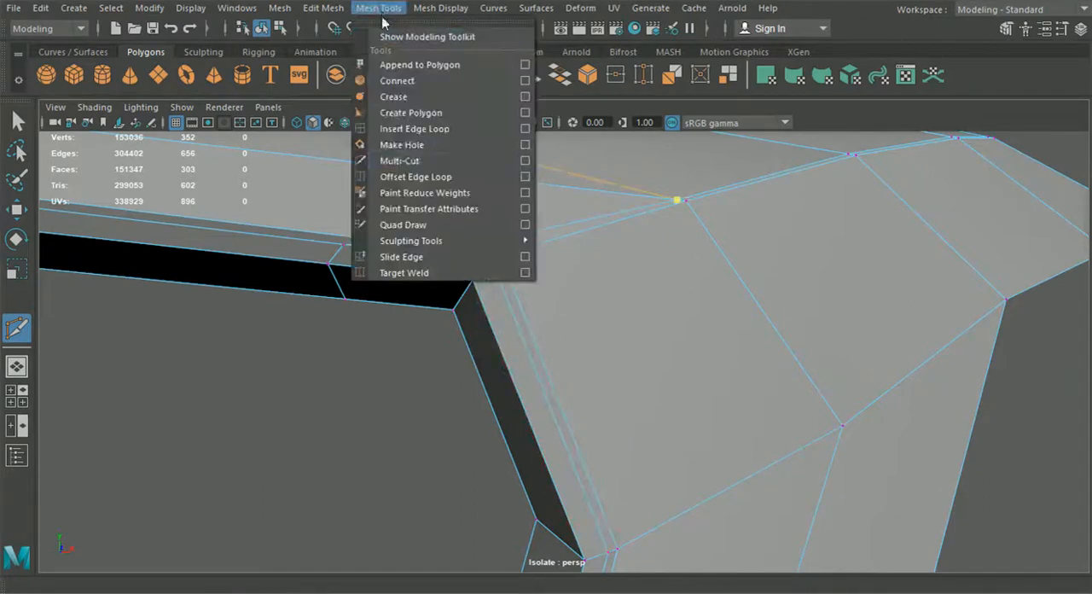
{"action": "left_click", "coordinate": [411, 134]}
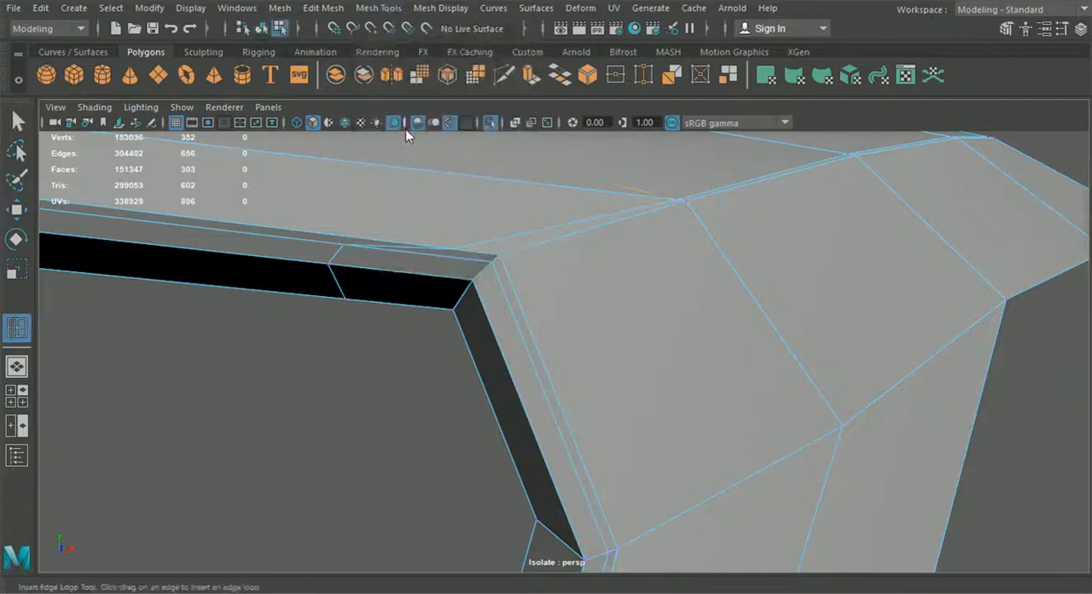
{"action": "left_click", "coordinate": [512, 379]}
Step: Connect the new loop's vertex on the diagonal ridge to the added rim vertex below the corner with Multi-Cut
{"action": "left_click", "coordinate": [504, 75]}
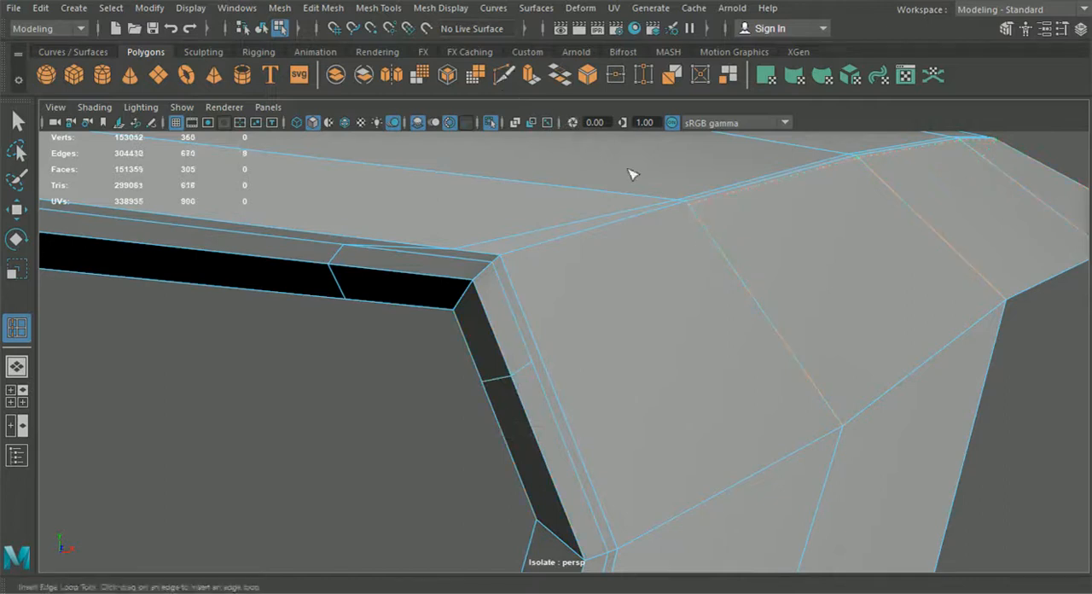
{"action": "left_click", "coordinate": [711, 236]}
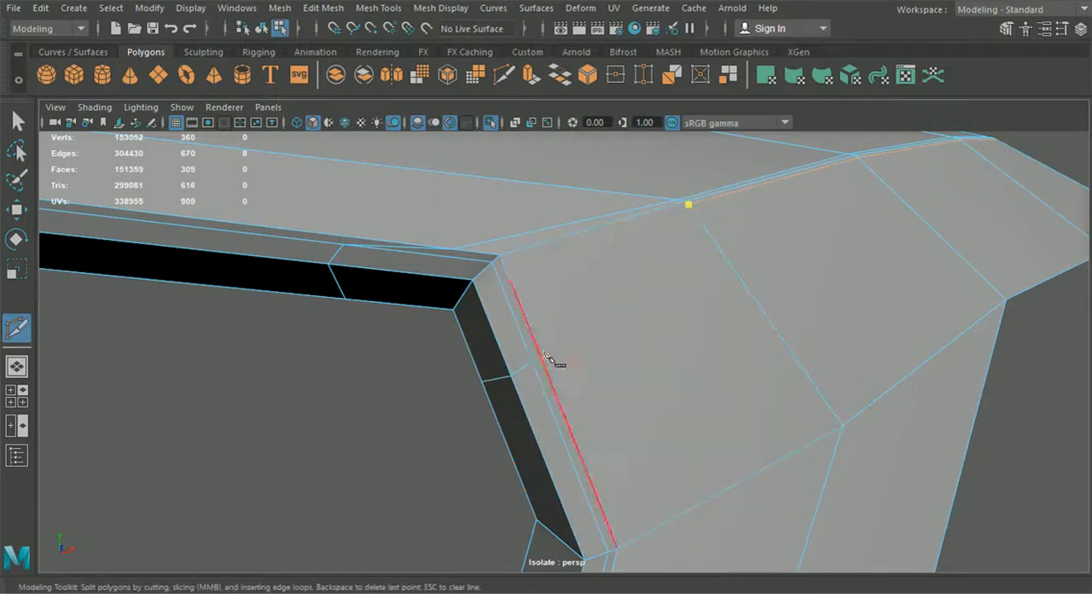
{"action": "left_click", "coordinate": [509, 278]}
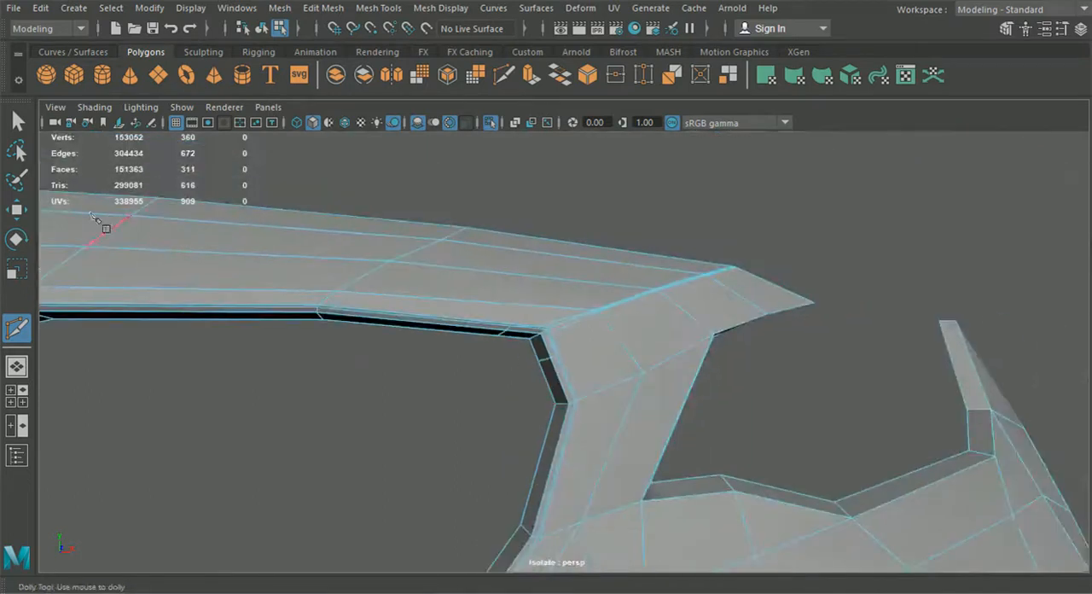
Step: Preview the bumper half smoothed without a selection and examine the grille's outer upper corner
{"action": "left_click", "coordinate": [18, 124]}
{"action": "left_click", "coordinate": [261, 28]}
{"action": "left_click", "coordinate": [513, 356]}
{"action": "left_click", "coordinate": [499, 336]}
{"action": "key", "text": "3"}
{"action": "left_click", "coordinate": [468, 395]}
{"action": "left_click_drag", "start_coordinate": [469, 396], "coordinate": [584, 462], "text": "alt"}
{"action": "scroll", "coordinate": [472, 474], "scroll_direction": "down", "scroll_amount": 3}
{"action": "left_click_drag", "start_coordinate": [637, 373], "coordinate": [568, 346], "text": "alt"}
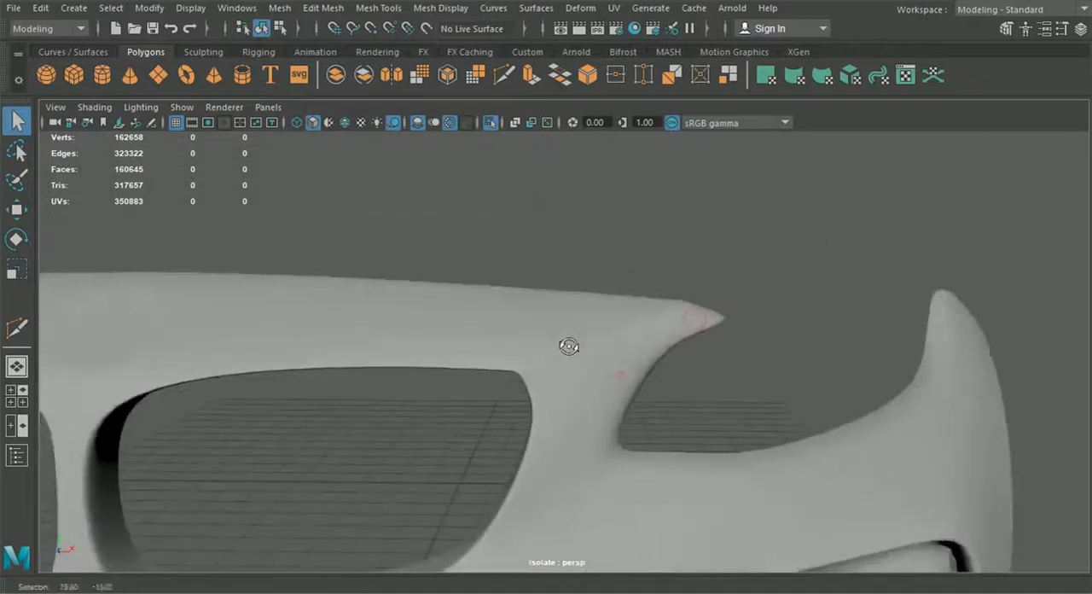
Step: In the front view, return the bumper half to unsmoothed display and select the rim loop vertices below the grille's outer upper corner
{"action": "left_click", "coordinate": [16, 396]}
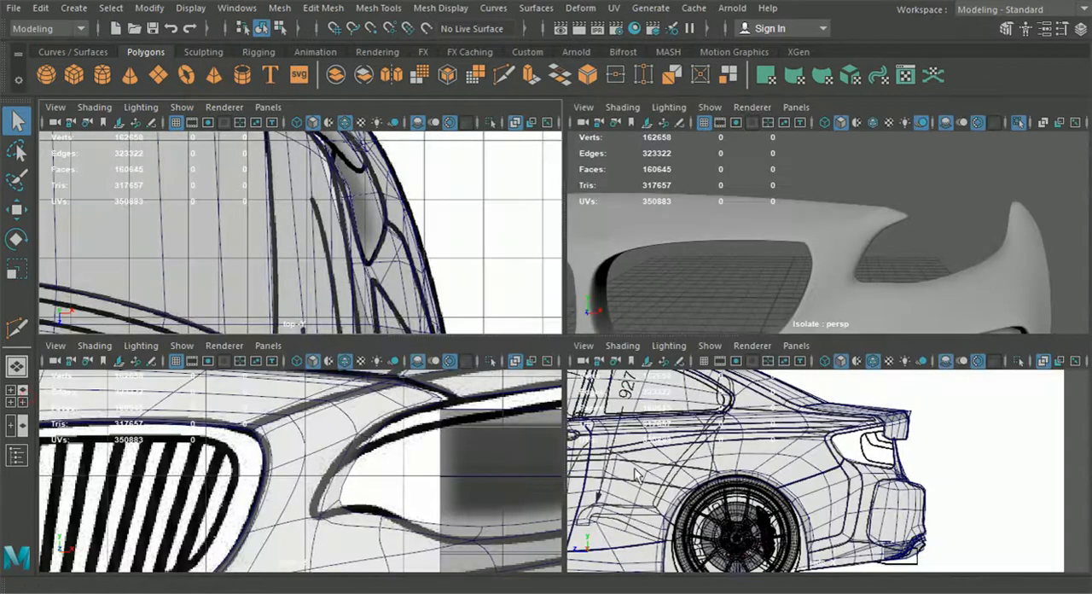
{"action": "key", "text": "space"}
{"action": "left_click", "coordinate": [525, 304]}
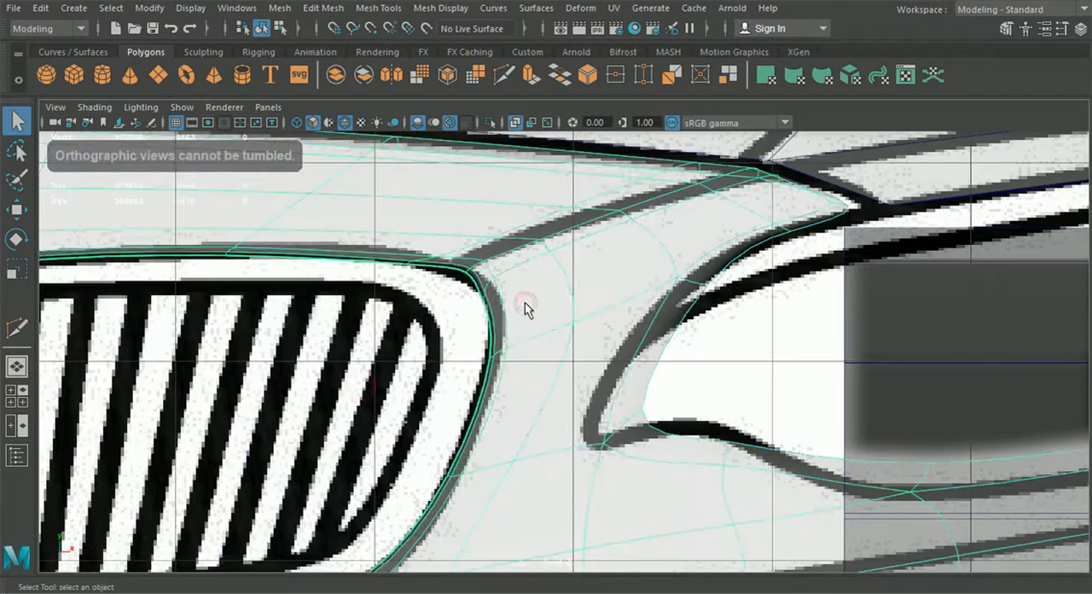
{"action": "key", "text": "1"}
{"action": "middle_click_drag", "start_coordinate": [509, 284], "coordinate": [544, 319], "text": "alt"}
{"action": "right_click_drag", "start_coordinate": [544, 319], "coordinate": [471, 124]}
{"action": "scroll", "coordinate": [481, 318], "scroll_direction": "up", "scroll_amount": 2}
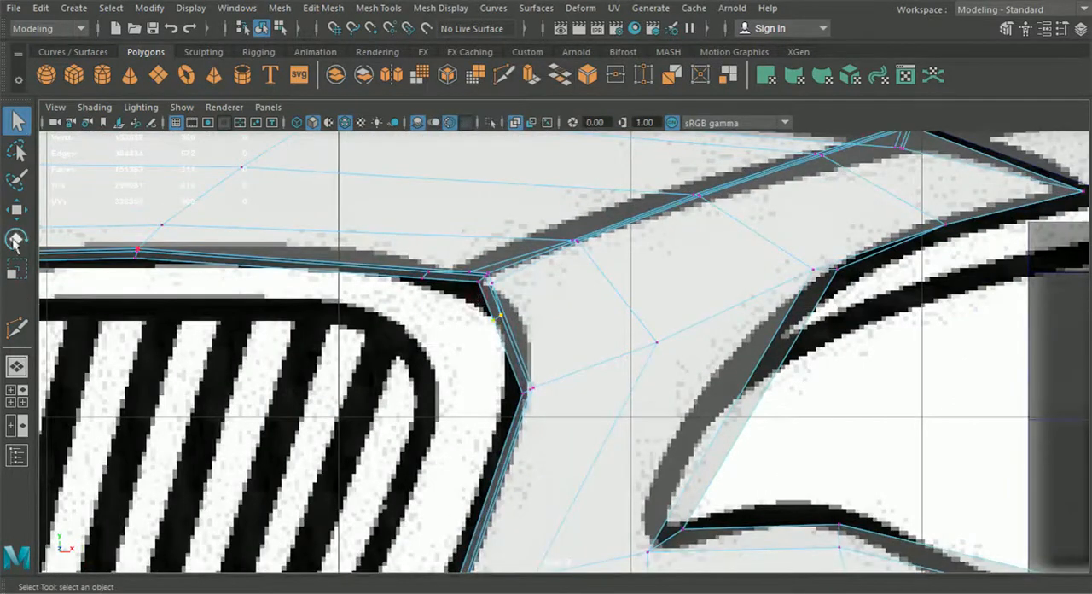
Step: Try to shift the rim loop vertices on both sides of the corner away from it, and undo the moves
{"action": "left_click", "coordinate": [16, 212]}
{"action": "scroll", "coordinate": [486, 316], "scroll_direction": "up", "scroll_amount": 1}
{"action": "mouse_move", "coordinate": [484, 313]}
{"action": "left_mouse_down"}
{"action": "mouse_move", "coordinate": [502, 316]}
{"action": "mouse_move", "coordinate": [477, 321]}
{"action": "mouse_move", "coordinate": [490, 325]}
{"action": "left_mouse_up"}
{"action": "scroll", "coordinate": [520, 350], "scroll_direction": "up", "scroll_amount": 2}
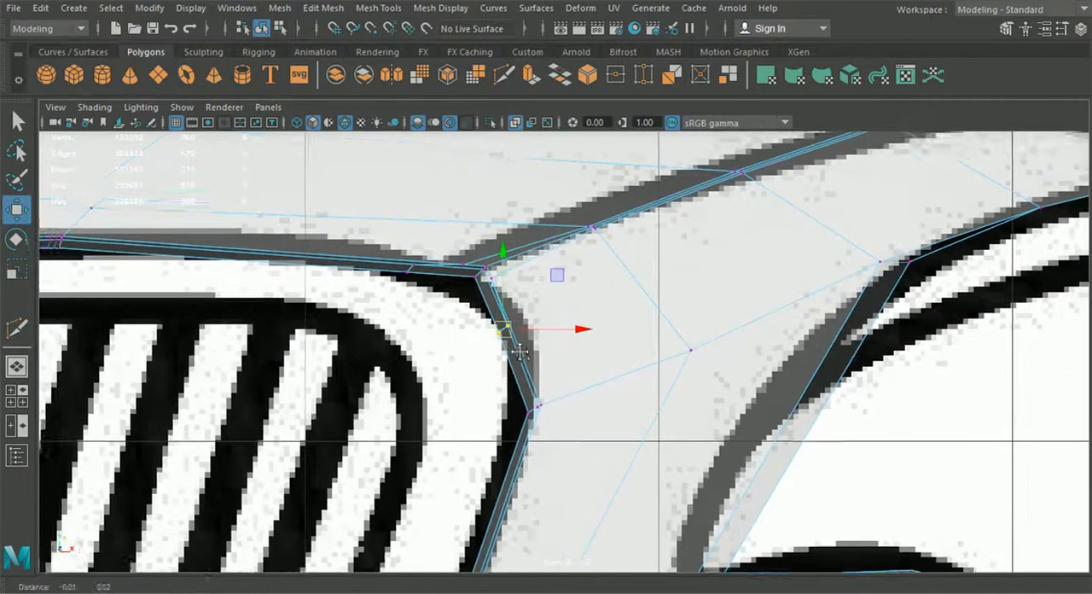
{"action": "left_click_drag", "start_coordinate": [478, 314], "coordinate": [491, 336]}
{"action": "left_click_drag", "start_coordinate": [385, 273], "coordinate": [324, 217]}
{"action": "left_click_drag", "start_coordinate": [363, 245], "coordinate": [340, 247]}
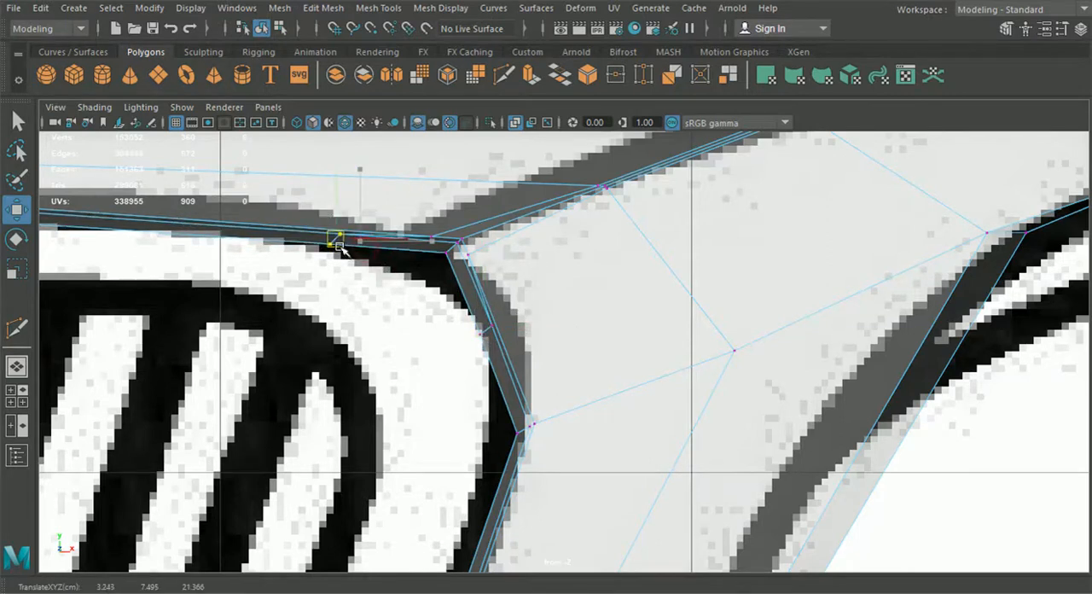
{"action": "scroll", "coordinate": [536, 213], "scroll_direction": "up", "scroll_amount": 3}
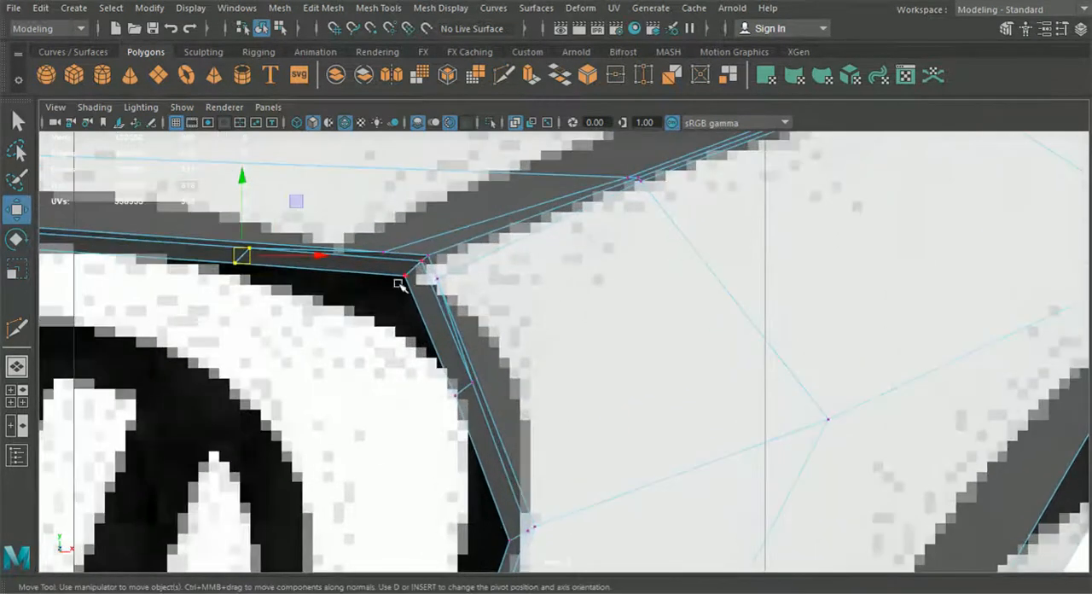
{"action": "key", "text": "ctrl+z"}
{"action": "key", "text": "ctrl+z"}
{"action": "key", "text": "ctrl+z"}
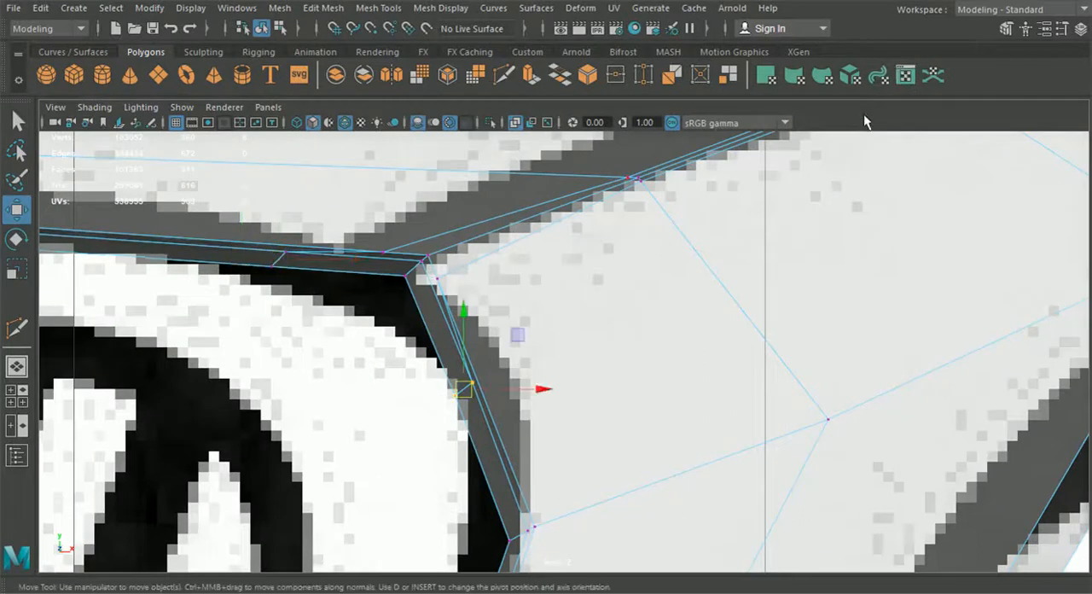
Step: Set the Move tool's axis orientation to Component
{"action": "left_click", "coordinate": [1059, 31]}
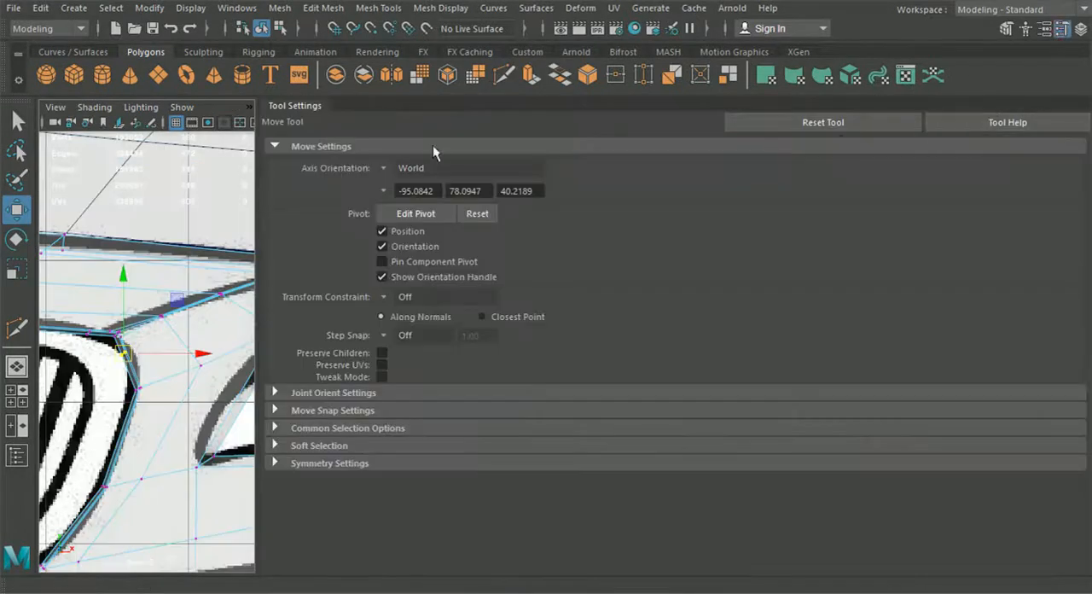
{"action": "left_click", "coordinate": [384, 168]}
{"action": "left_click", "coordinate": [429, 206]}
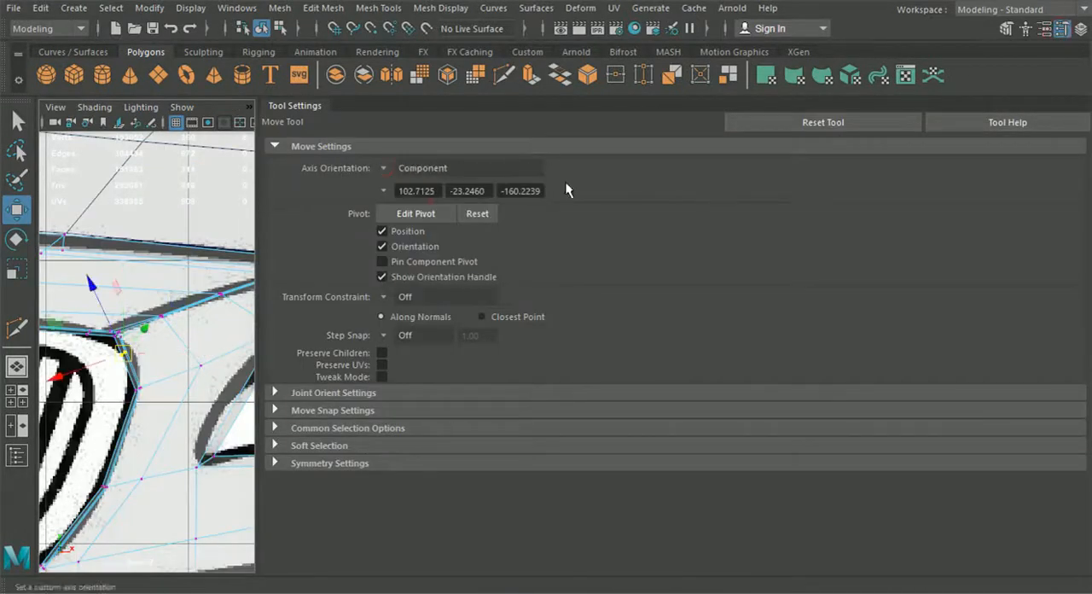
{"action": "left_click", "coordinate": [1061, 29]}
Step: Slide the outer-face vertices beside the grille's outer upper corner away from it, one down the side and one along the top edge
{"action": "scroll", "coordinate": [595, 296], "scroll_direction": "up", "scroll_amount": 5}
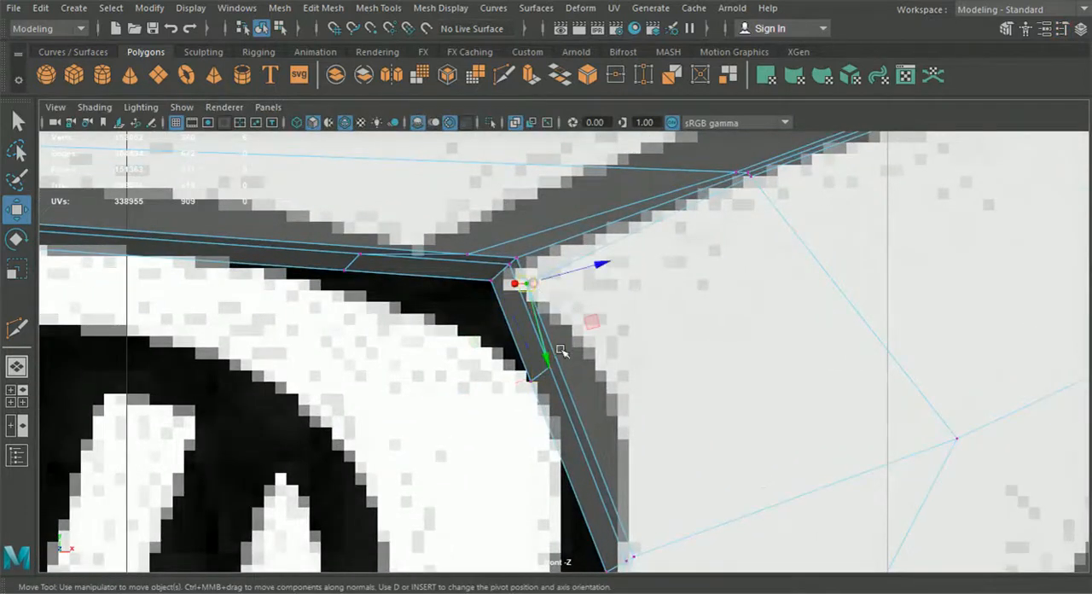
{"action": "left_click_drag", "start_coordinate": [561, 350], "coordinate": [569, 379]}
{"action": "left_click_drag", "start_coordinate": [599, 293], "coordinate": [601, 293]}
{"action": "left_click", "coordinate": [468, 254]}
{"action": "left_click_drag", "start_coordinate": [539, 238], "coordinate": [515, 244]}
{"action": "left_click_drag", "start_coordinate": [439, 221], "coordinate": [436, 214]}
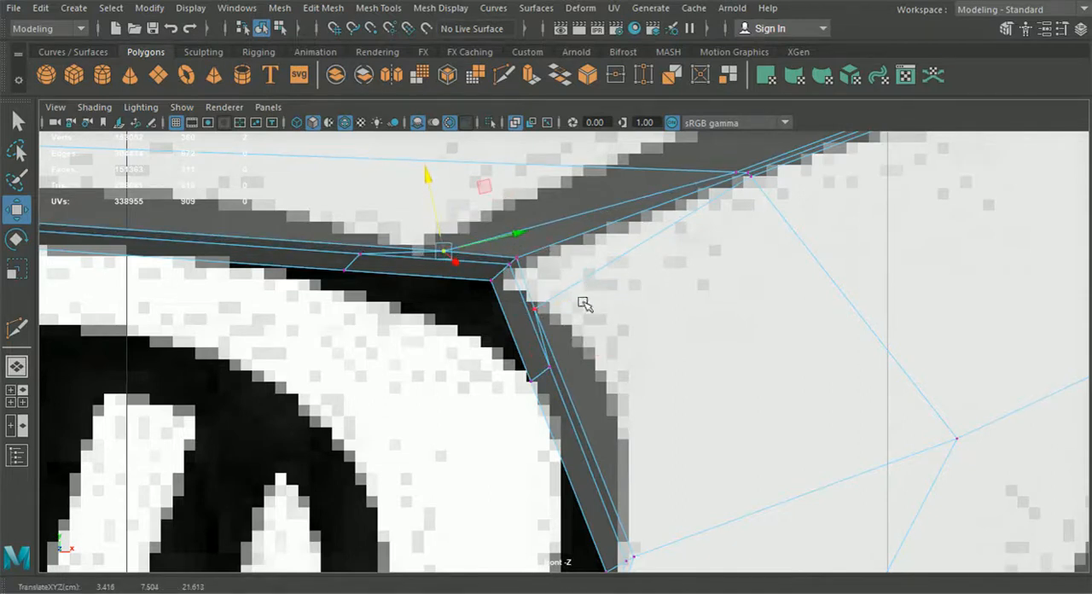
Step: Lower the rim loop vertices on the grille's side, and shift those on the top rim away from the corner towards the car's centre
{"action": "middle_click_drag", "start_coordinate": [535, 294], "coordinate": [558, 311], "text": "alt"}
{"action": "left_click", "coordinate": [542, 355]}
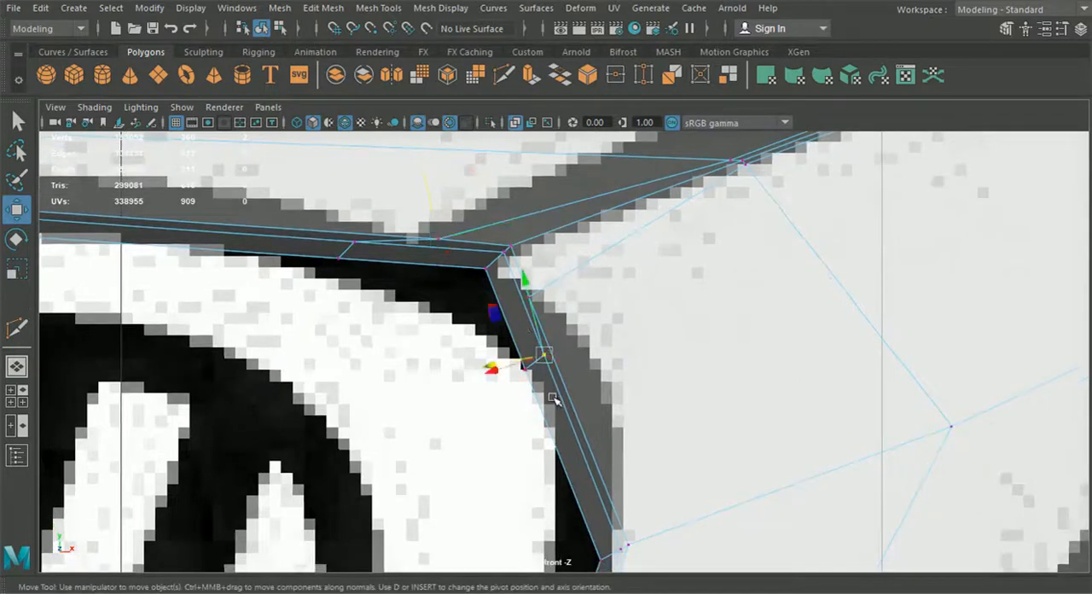
{"action": "left_click_drag", "start_coordinate": [512, 315], "coordinate": [518, 338]}
{"action": "left_click", "coordinate": [349, 248]}
{"action": "left_click_drag", "start_coordinate": [394, 254], "coordinate": [325, 305]}
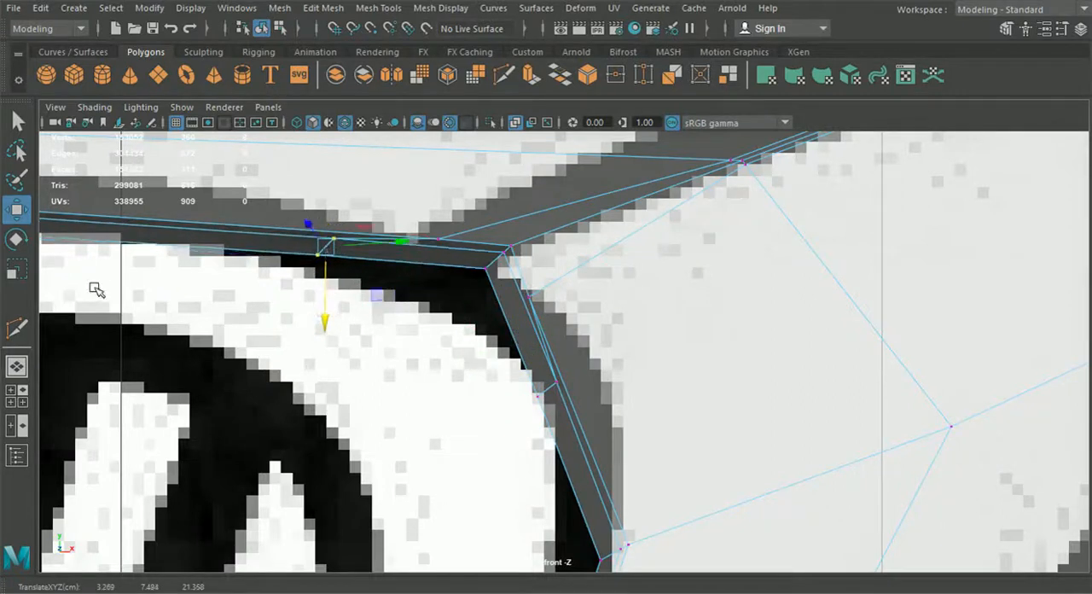
Step: Preview the bumper half smoothed in the perspective view and examine the rounding of the grille's outer upper corner
{"action": "left_click", "coordinate": [17, 365]}
{"action": "left_click_drag", "start_coordinate": [520, 398], "coordinate": [801, 339], "text": "alt"}
{"action": "key", "text": "3"}
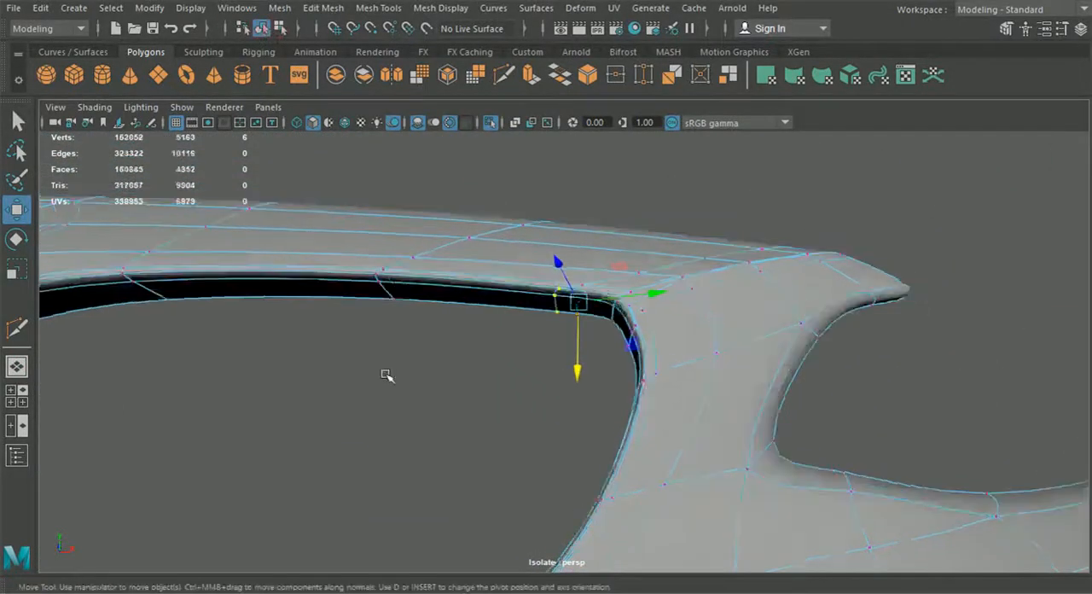
{"action": "left_click_drag", "start_coordinate": [470, 400], "coordinate": [499, 439], "text": "alt"}
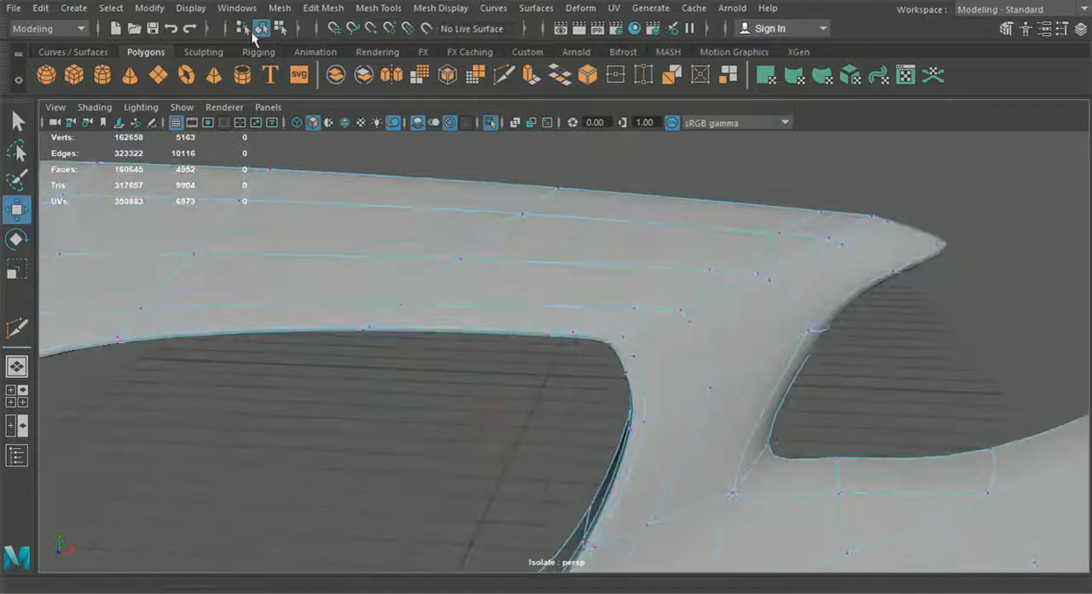
Step: In the front view, move the rim vertices at the outer upper corner diagonally towards the grille opening to follow the blueprint curve
{"action": "left_click", "coordinate": [23, 396]}
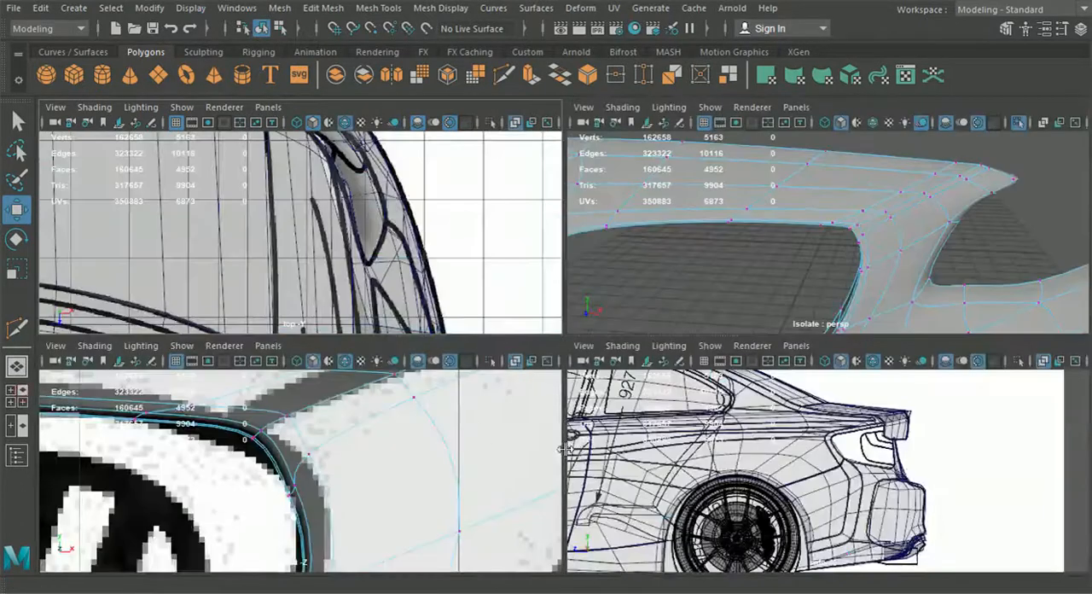
{"action": "key", "text": "space"}
{"action": "middle_click_drag", "start_coordinate": [467, 341], "coordinate": [514, 382], "text": "alt"}
{"action": "left_click_drag", "start_coordinate": [567, 293], "coordinate": [523, 326]}
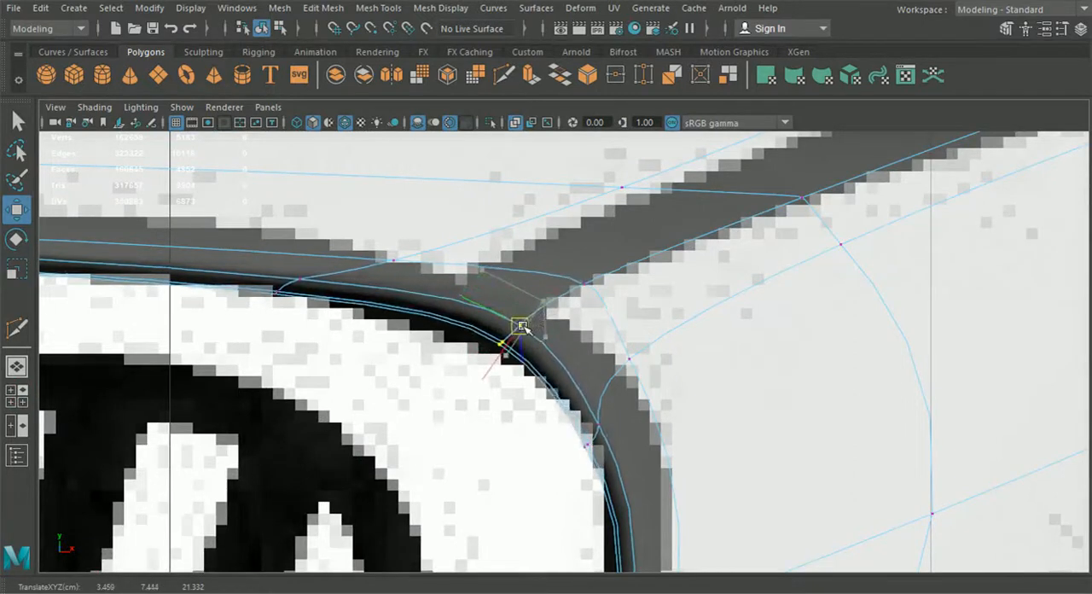
{"action": "middle_click_drag", "start_coordinate": [596, 457], "coordinate": [583, 351], "text": "alt"}
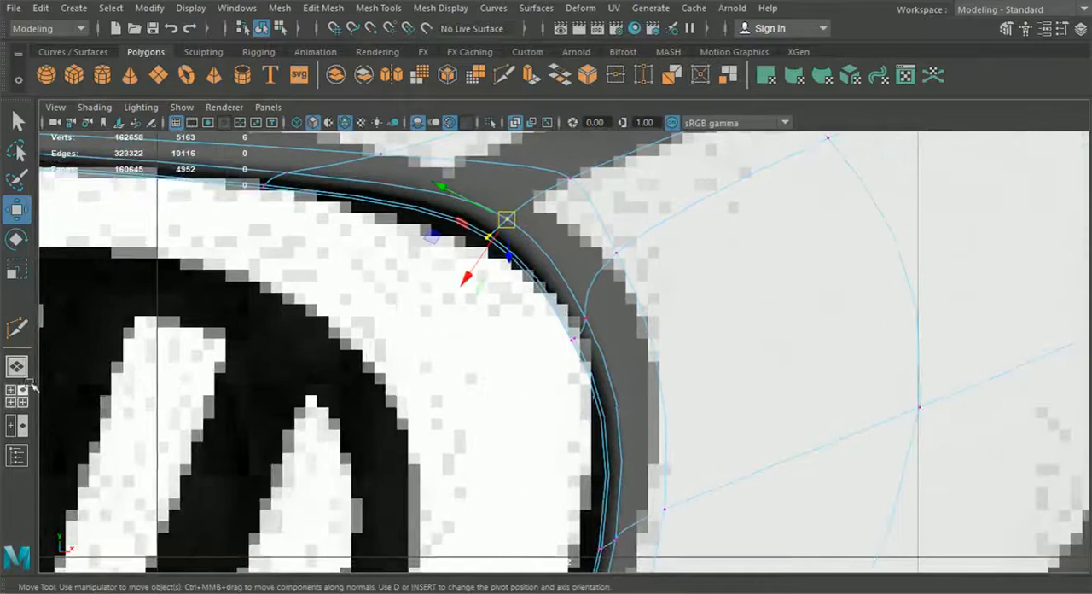
Step: In the perspective view, return to object selection, restore the unsmoothed display of the bumper half and clear the selection
{"action": "mouse_move", "coordinate": [367, 394]}
{"action": "left_mouse_down", "text": "alt"}
{"action": "mouse_move", "coordinate": [365, 365]}
{"action": "mouse_move", "coordinate": [342, 377]}
{"action": "left_mouse_up", "text": "alt"}
{"action": "left_click", "coordinate": [280, 31]}
{"action": "left_click", "coordinate": [261, 30]}
{"action": "key", "text": "1"}
{"action": "left_click", "coordinate": [464, 402]}
{"action": "left_click_drag", "start_coordinate": [470, 404], "coordinate": [509, 291], "text": "alt"}
Step: Overlay wireframe on the shaded bumper, preview the half smoothed, examine the grille surround, and turn the overlay off again
{"action": "left_click", "coordinate": [344, 122]}
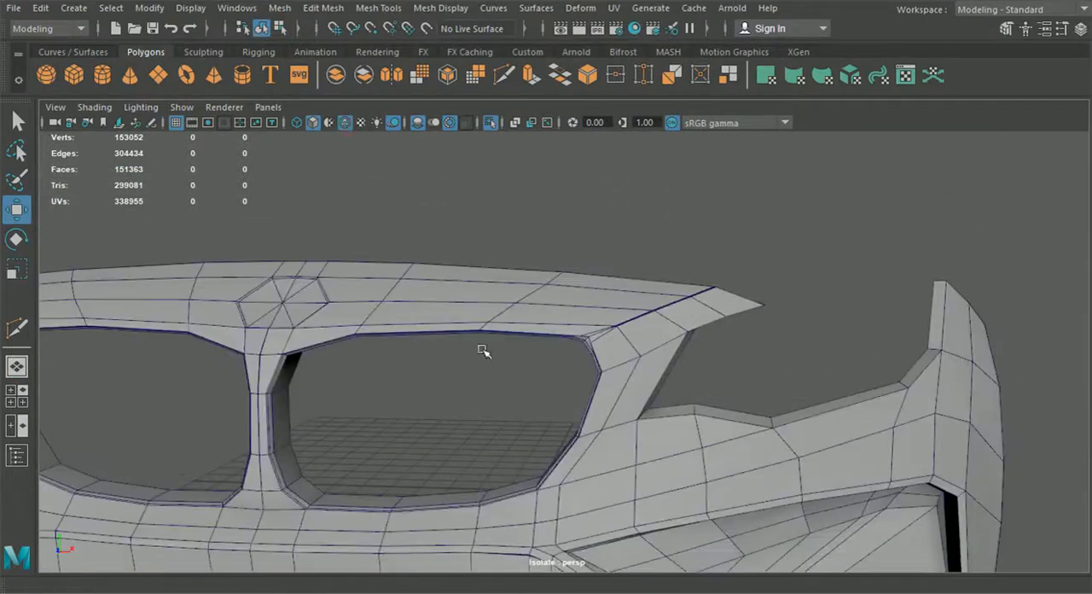
{"action": "scroll", "coordinate": [568, 373], "scroll_direction": "up", "scroll_amount": 5}
{"action": "left_click", "coordinate": [614, 317]}
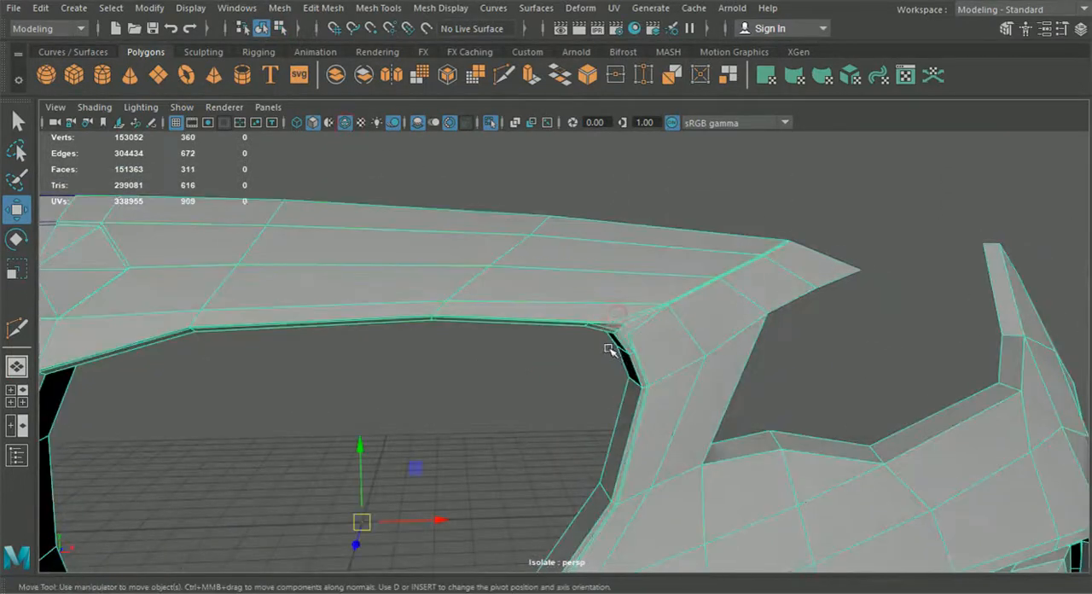
{"action": "key", "text": "3"}
{"action": "left_click", "coordinate": [554, 398]}
{"action": "left_click_drag", "start_coordinate": [562, 439], "coordinate": [650, 439], "text": "alt"}
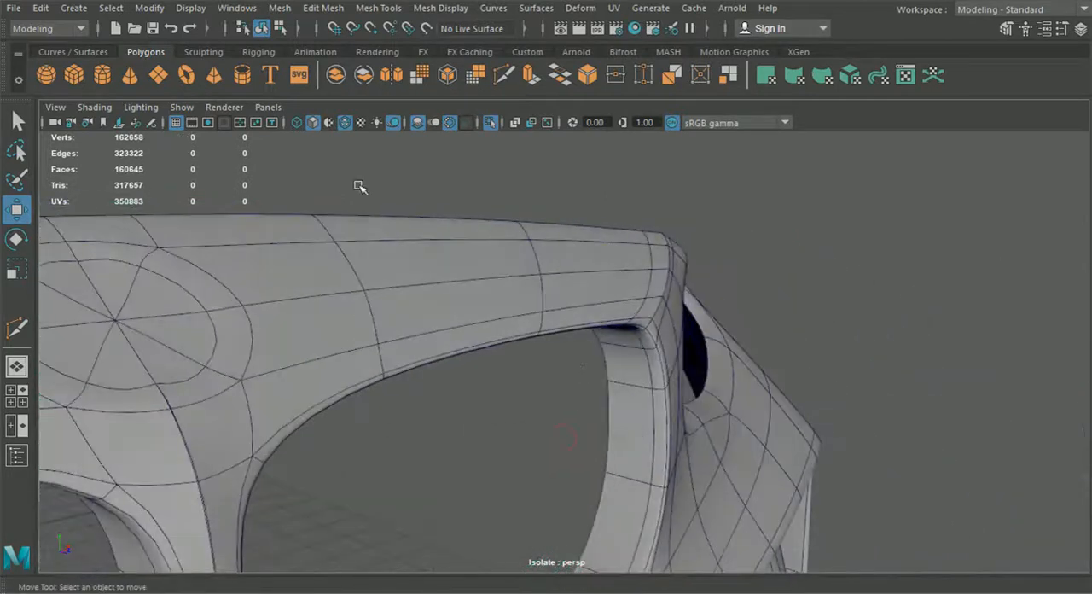
{"action": "left_click", "coordinate": [345, 122]}
{"action": "mouse_move", "coordinate": [555, 329]}
{"action": "left_mouse_down", "text": "alt"}
{"action": "mouse_move", "coordinate": [495, 332]}
{"action": "mouse_move", "coordinate": [436, 410]}
{"action": "mouse_move", "coordinate": [374, 442]}
{"action": "mouse_move", "coordinate": [415, 472]}
{"action": "mouse_move", "coordinate": [471, 469]}
{"action": "mouse_move", "coordinate": [594, 384]}
{"action": "mouse_move", "coordinate": [573, 409]}
{"action": "mouse_move", "coordinate": [453, 433]}
{"action": "mouse_move", "coordinate": [489, 455]}
{"action": "mouse_move", "coordinate": [562, 452]}
{"action": "mouse_move", "coordinate": [615, 433]}
{"action": "mouse_move", "coordinate": [480, 424]}
{"action": "left_mouse_up", "text": "alt"}
{"action": "left_click", "coordinate": [569, 425]}
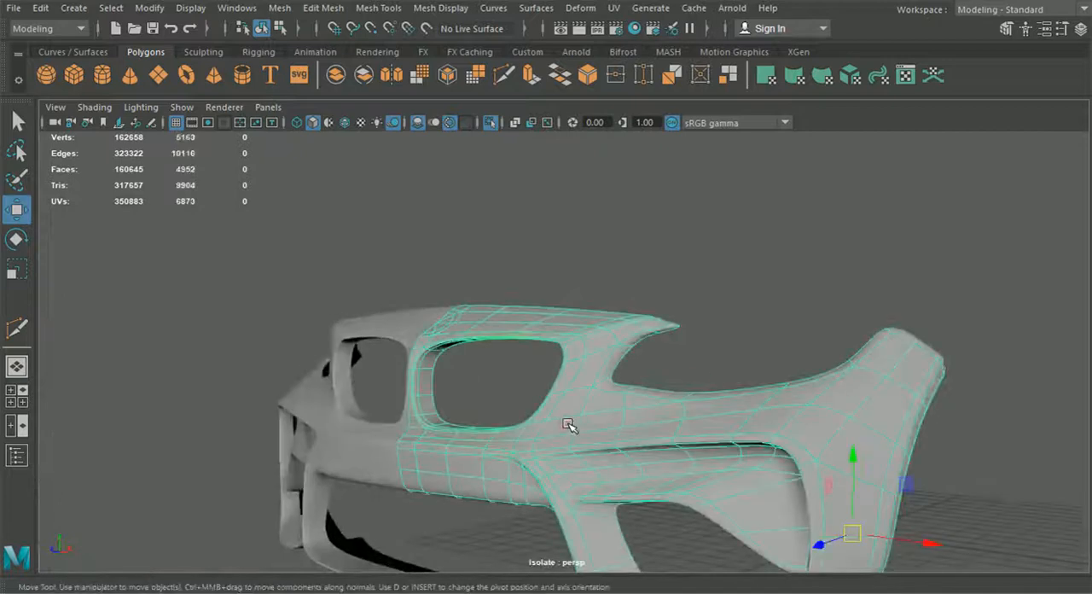
Step: Return to unsmoothed display and move the lowest vertices of the diagonal ridge's lower support loop away from the ridge line
{"action": "key", "text": "1"}
{"action": "scroll", "coordinate": [592, 415], "scroll_direction": "up", "scroll_amount": 5}
{"action": "left_click_drag", "start_coordinate": [592, 415], "coordinate": [580, 376], "text": "alt"}
{"action": "scroll", "coordinate": [492, 419], "scroll_direction": "up", "scroll_amount": 4}
{"action": "right_click_drag", "start_coordinate": [580, 376], "coordinate": [505, 121]}
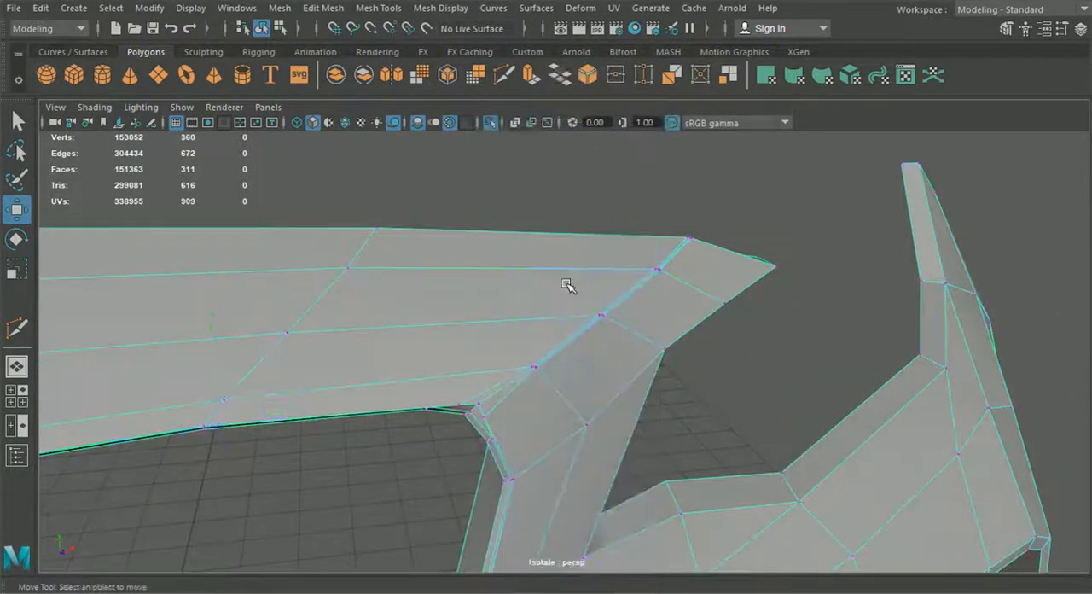
{"action": "scroll", "coordinate": [564, 375], "scroll_direction": "up", "scroll_amount": 4}
{"action": "left_click", "coordinate": [517, 384]}
{"action": "left_click_drag", "start_coordinate": [541, 374], "coordinate": [568, 385], "text": "alt"}
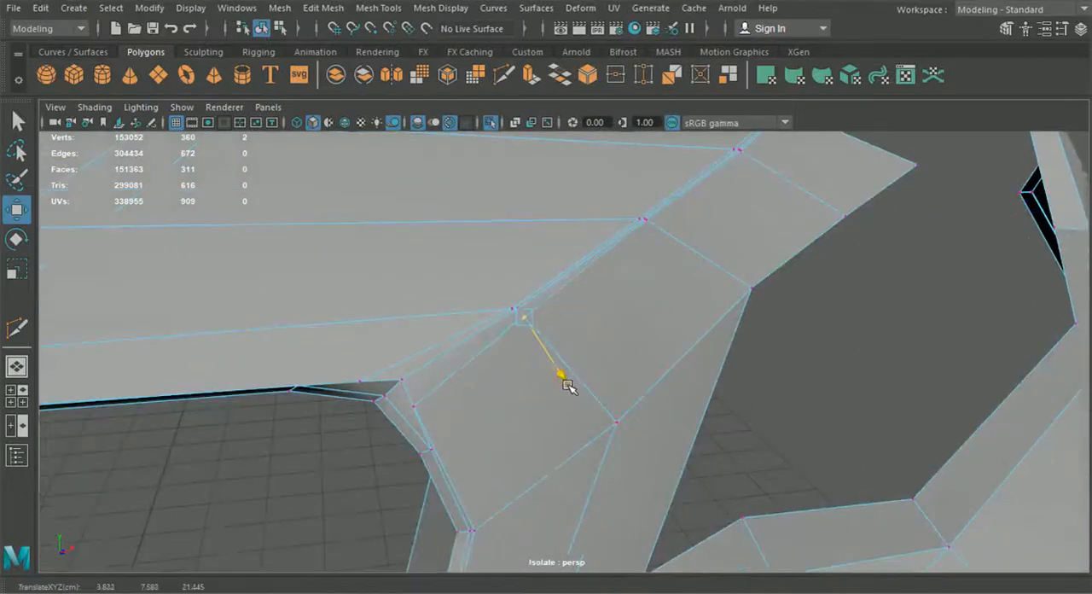
Step: Move the next vertices up the diagonal ridge's support loop outwards along their component axes
{"action": "left_click", "coordinate": [646, 222]}
{"action": "left_click_drag", "start_coordinate": [689, 224], "coordinate": [749, 225], "text": "alt"}
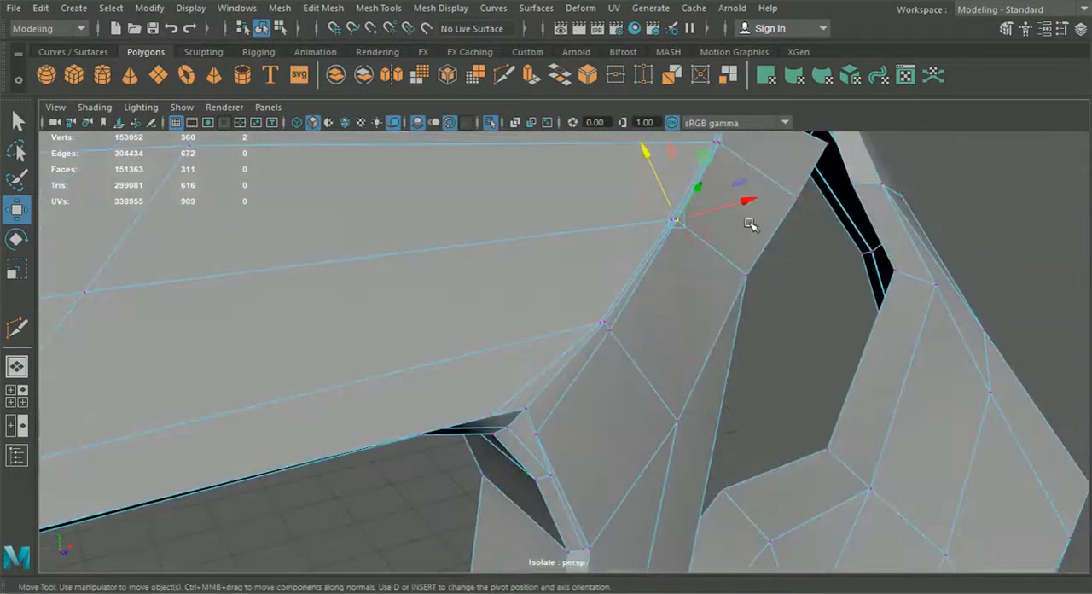
{"action": "left_click_drag", "start_coordinate": [651, 166], "coordinate": [661, 294]}
{"action": "left_click_drag", "start_coordinate": [717, 229], "coordinate": [719, 228]}
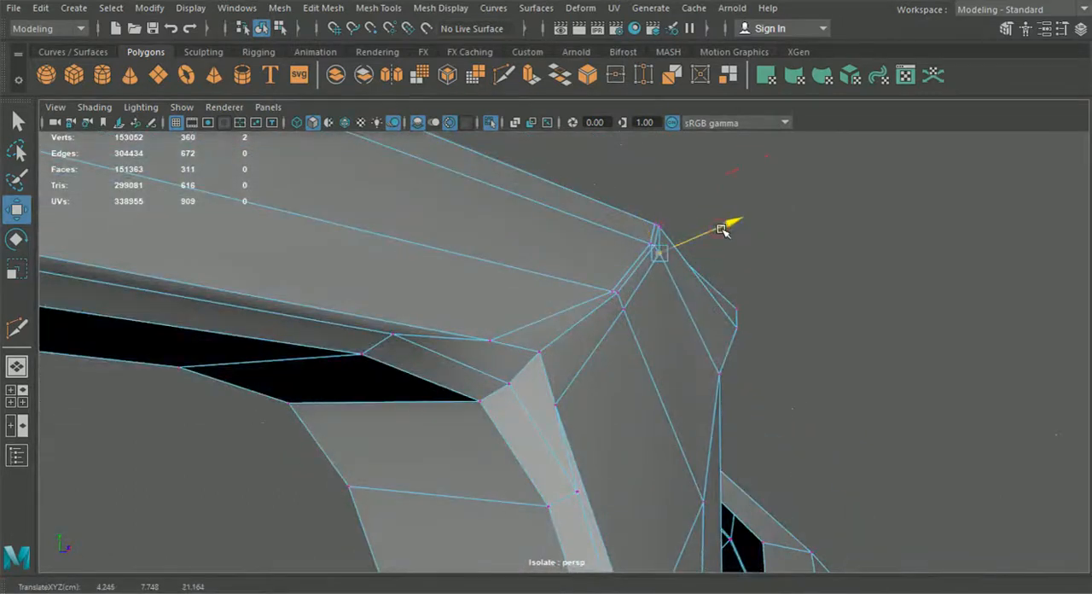
Step: Move the middle vertex of the diagonal ridge's support loop away from the ridge line along its component axis
{"action": "left_click", "coordinate": [627, 306]}
{"action": "left_click_drag", "start_coordinate": [701, 288], "coordinate": [636, 281]}
{"action": "left_click", "coordinate": [476, 325]}
{"action": "left_click_drag", "start_coordinate": [527, 380], "coordinate": [519, 372]}
{"action": "left_click_drag", "start_coordinate": [424, 343], "coordinate": [418, 343]}
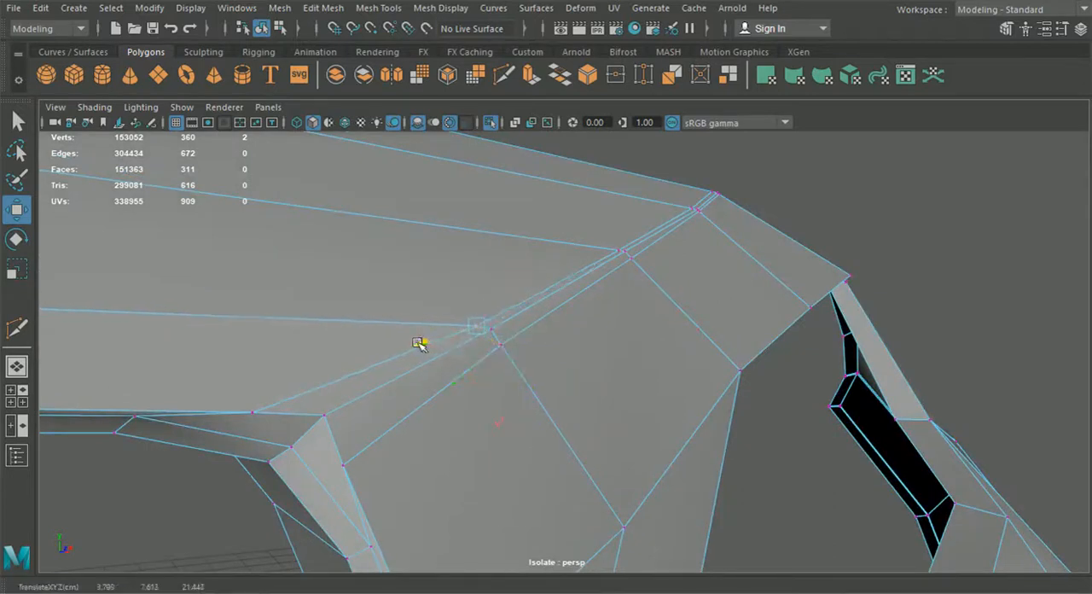
Step: Nudge the support-loop vertices nearer the diagonal ridge's upper end along their component axes to even out the loop spacing
{"action": "left_click", "coordinate": [627, 242]}
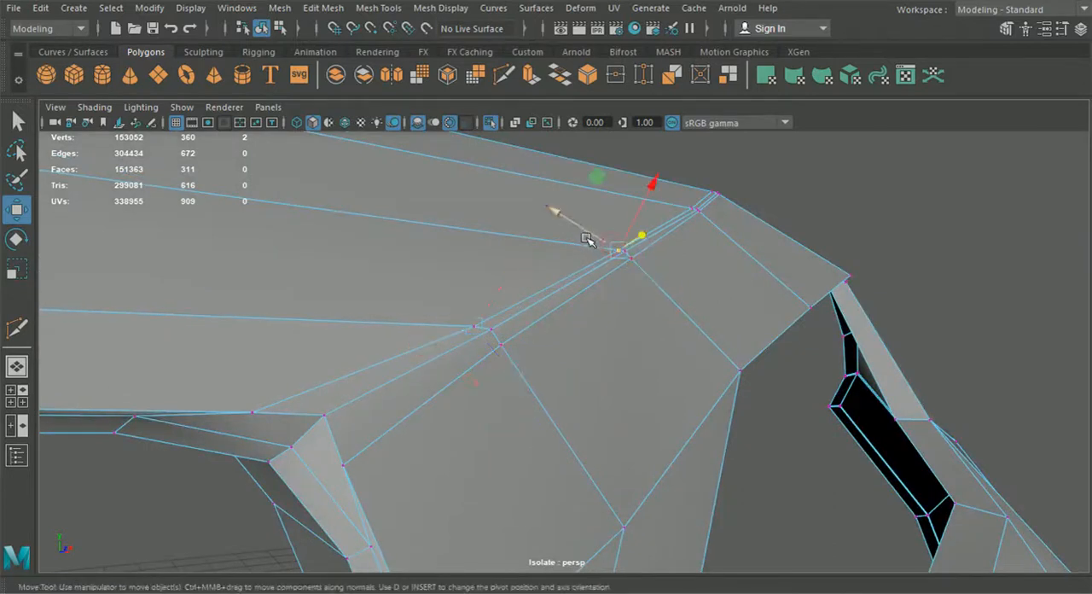
{"action": "left_click_drag", "start_coordinate": [603, 260], "coordinate": [600, 238], "text": "alt"}
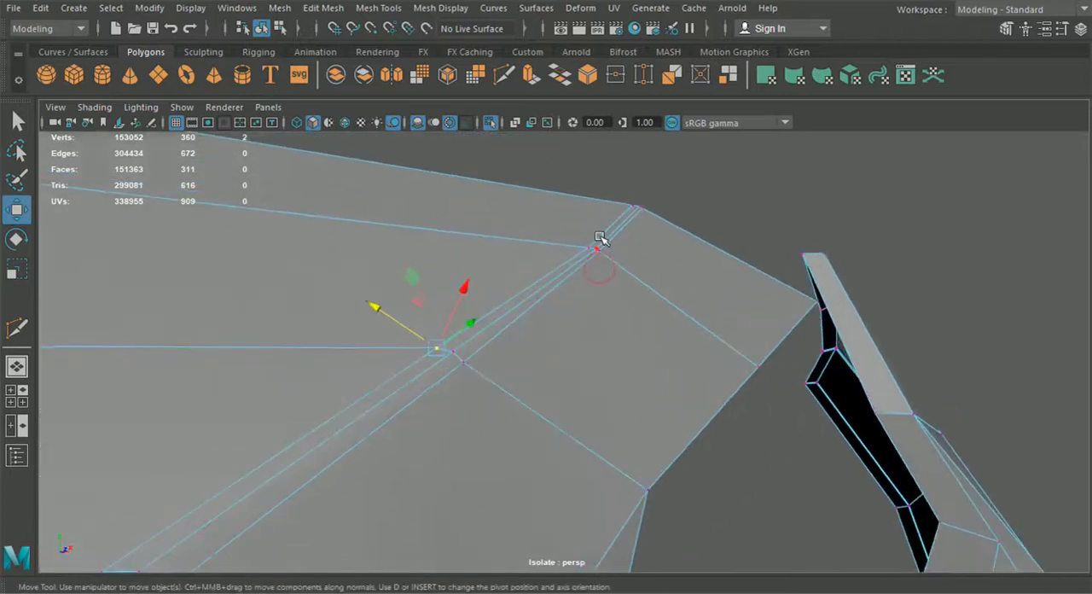
{"action": "left_click", "coordinate": [587, 247]}
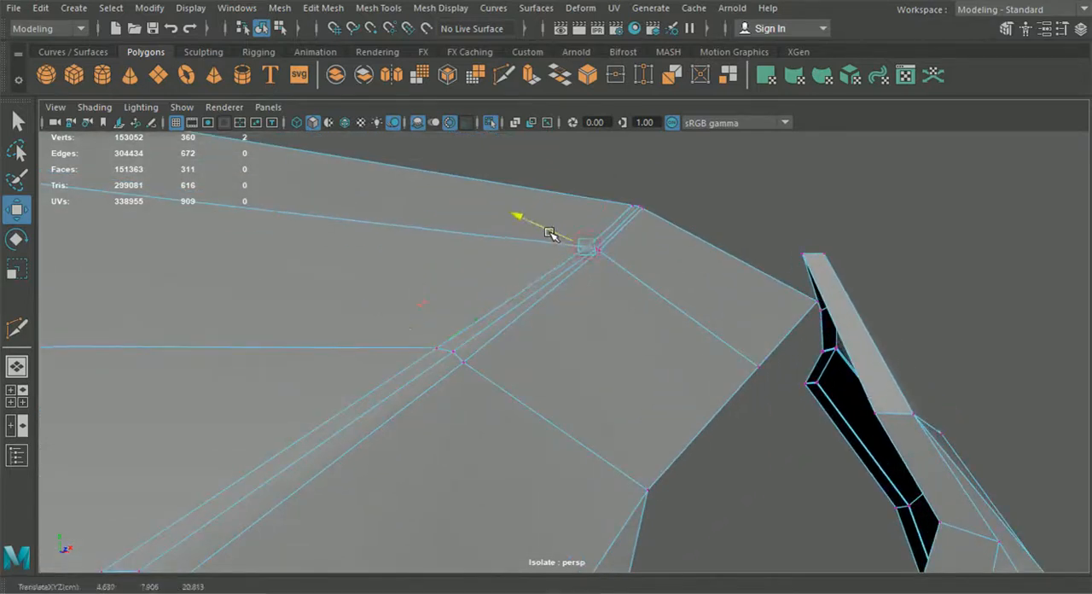
{"action": "left_click", "coordinate": [605, 253]}
{"action": "left_click_drag", "start_coordinate": [579, 228], "coordinate": [581, 227]}
{"action": "left_click", "coordinate": [742, 223]}
{"action": "left_click", "coordinate": [594, 247]}
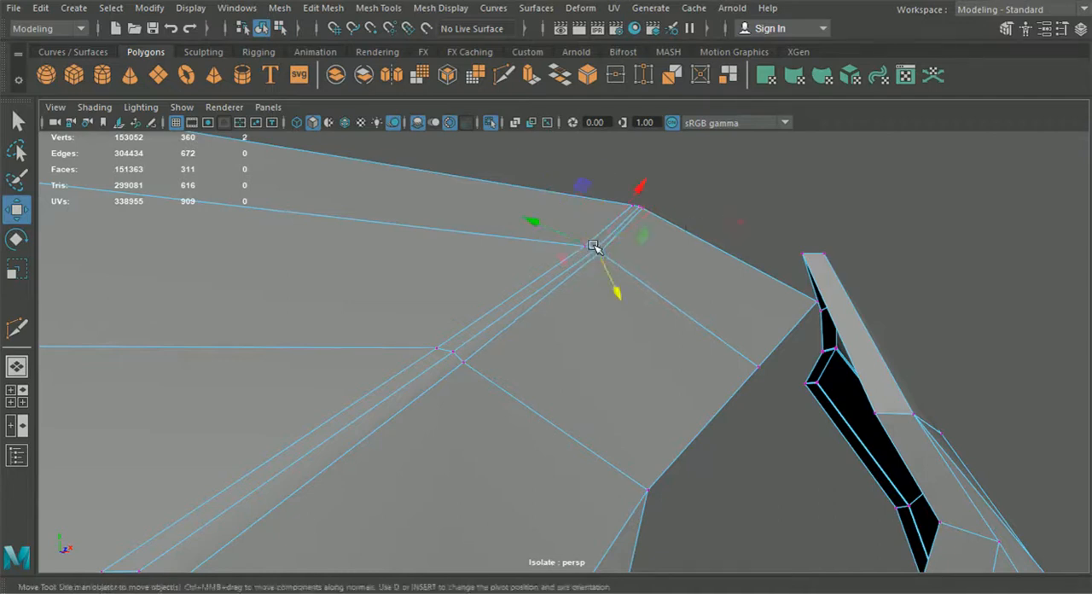
{"action": "left_click_drag", "start_coordinate": [546, 242], "coordinate": [554, 229]}
{"action": "left_click_drag", "start_coordinate": [522, 373], "coordinate": [655, 336], "text": "alt"}
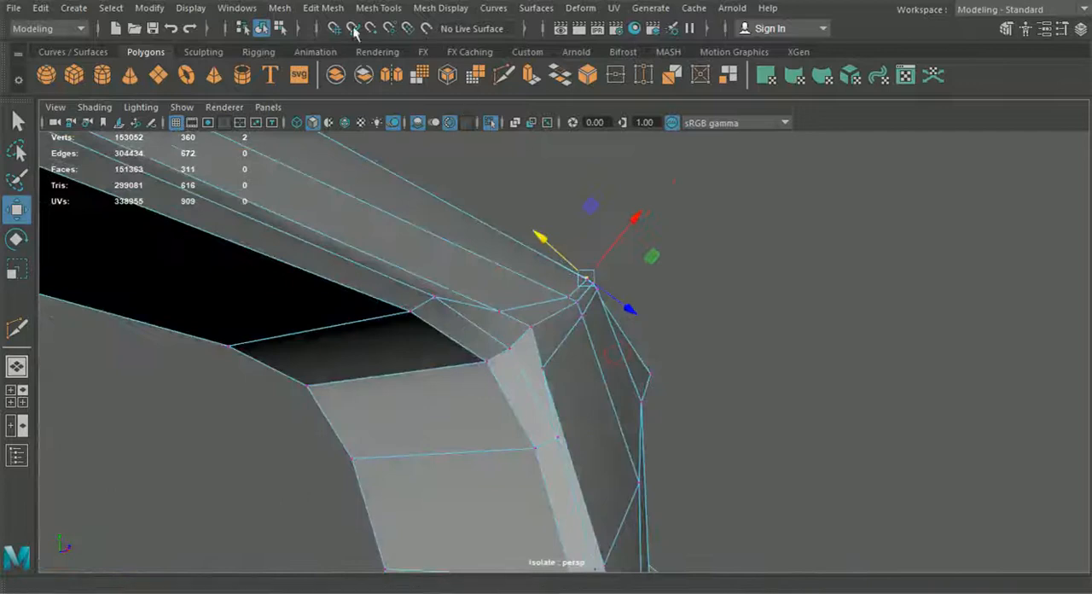
Step: Return to object selection, preview the bumper half smoothed, examine the ridge and grille corner, and restore the unsmoothed display
{"action": "left_click", "coordinate": [263, 28]}
{"action": "left_click", "coordinate": [662, 214]}
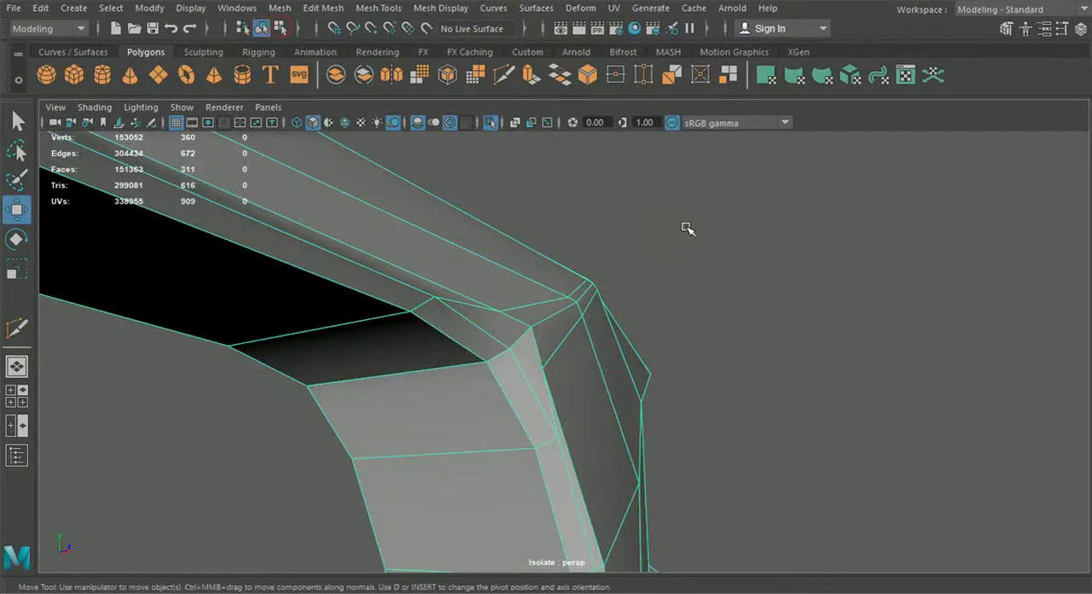
{"action": "key", "text": "3"}
{"action": "left_click", "coordinate": [772, 278]}
{"action": "scroll", "coordinate": [768, 393], "scroll_direction": "down", "scroll_amount": 4}
{"action": "left_click_drag", "start_coordinate": [728, 458], "coordinate": [588, 263], "text": "alt"}
{"action": "scroll", "coordinate": [597, 290], "scroll_direction": "down", "scroll_amount": 5}
{"action": "left_click_drag", "start_coordinate": [612, 375], "coordinate": [558, 405], "text": "alt"}
{"action": "middle_click_drag", "start_coordinate": [558, 405], "coordinate": [597, 369], "text": "alt"}
{"action": "left_click_drag", "start_coordinate": [597, 368], "coordinate": [637, 342], "text": "alt"}
{"action": "left_click", "coordinate": [648, 360]}
{"action": "key", "text": "1"}
{"action": "left_click", "coordinate": [855, 275]}
Step: Overlay wireframe on the shaded bumper and clear the selection
{"action": "left_click_drag", "start_coordinate": [824, 372], "coordinate": [642, 429], "text": "alt"}
{"action": "left_click", "coordinate": [602, 424]}
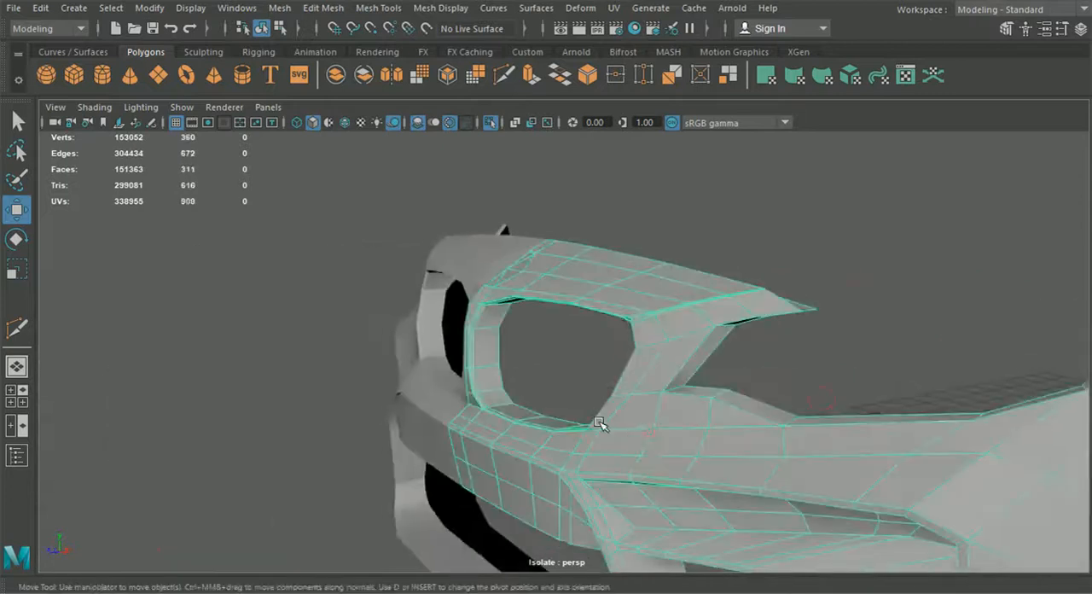
{"action": "left_click", "coordinate": [344, 124]}
{"action": "mouse_move", "coordinate": [512, 376]}
{"action": "left_mouse_down", "text": "alt"}
{"action": "mouse_move", "coordinate": [602, 412]}
{"action": "mouse_move", "coordinate": [650, 404]}
{"action": "left_mouse_up", "text": "alt"}
{"action": "left_click", "coordinate": [781, 312]}
{"action": "left_click_drag", "start_coordinate": [779, 312], "coordinate": [788, 288], "text": "alt"}
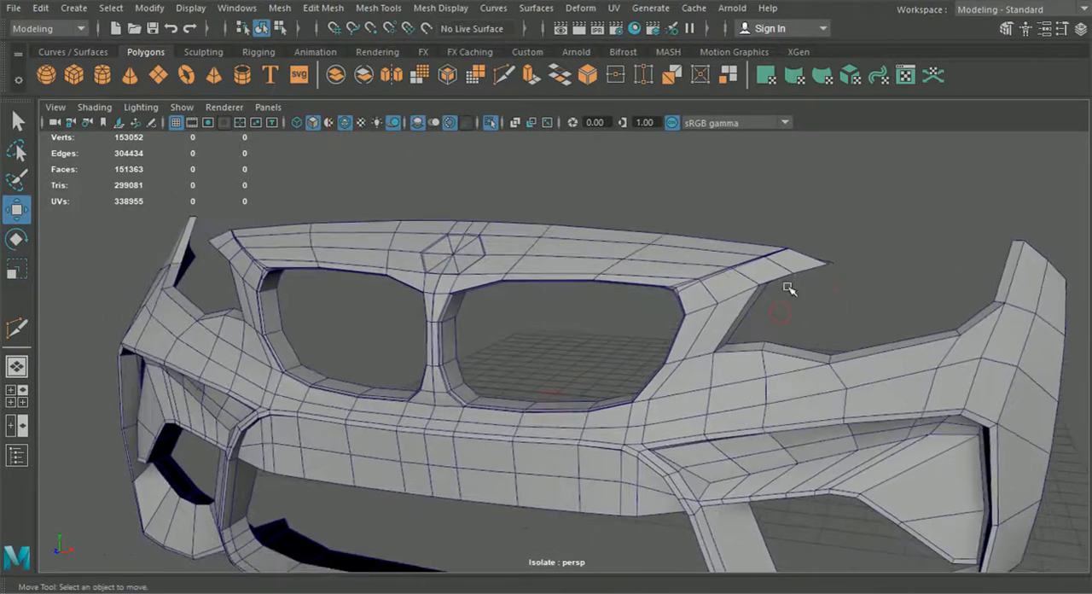
Step: Preview the mirrored bumper smoothed, examine the edge flow around the grille and headlight openings, and restore the unsmoothed display
{"action": "left_click_drag", "start_coordinate": [619, 325], "coordinate": [682, 330], "text": "alt"}
{"action": "left_click", "coordinate": [683, 330]}
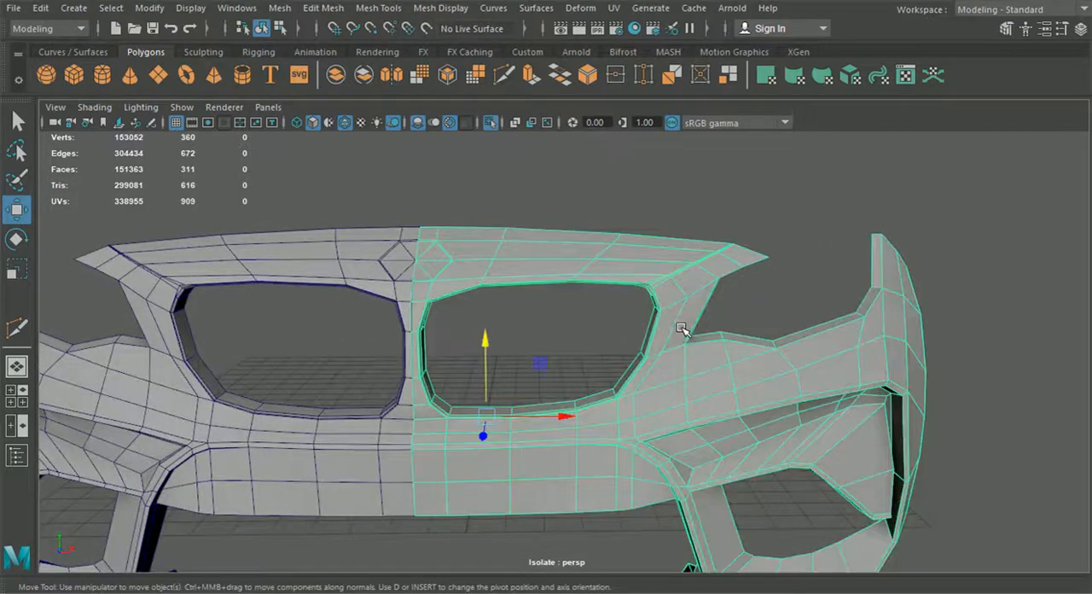
{"action": "key", "text": "3"}
{"action": "left_click", "coordinate": [761, 301]}
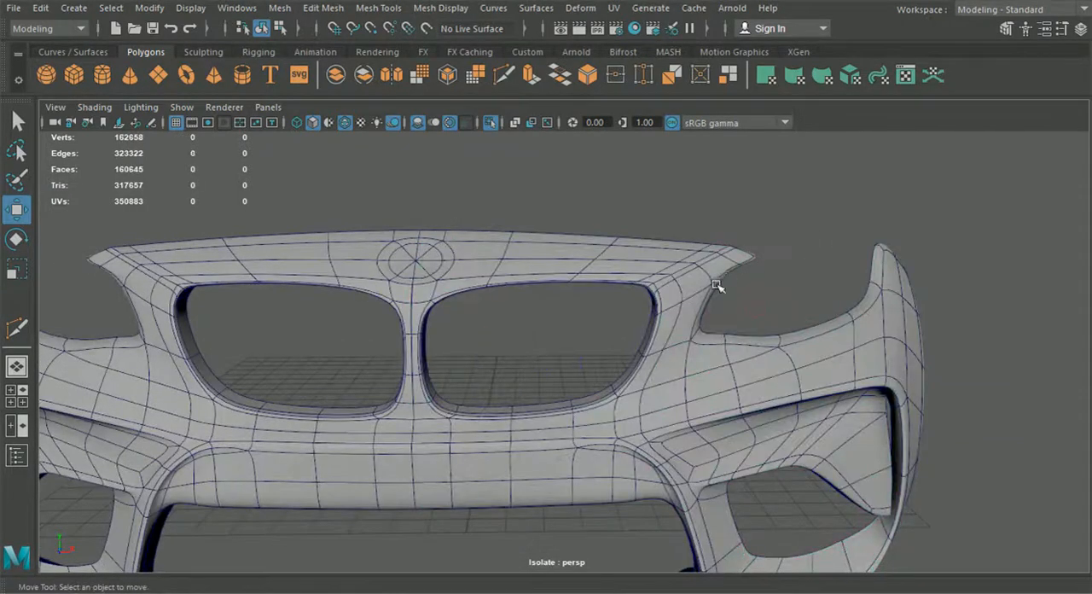
{"action": "left_click", "coordinate": [697, 341]}
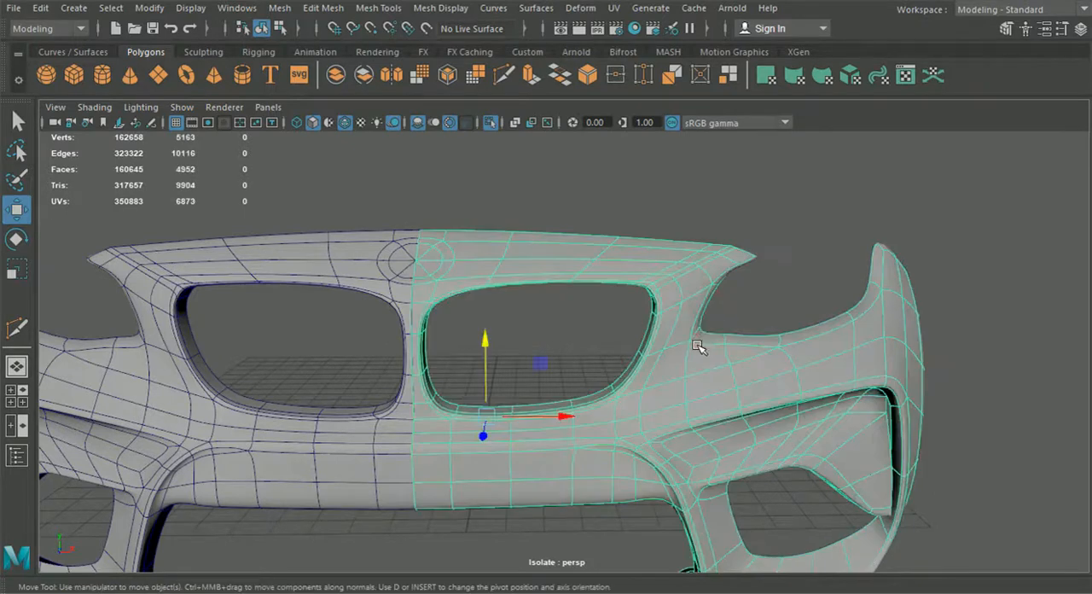
{"action": "key", "text": "1"}
Step: Examine the strip between the grille and headlight openings in perspective, and compare its edges with the blueprint in the front view
{"action": "scroll", "coordinate": [690, 367], "scroll_direction": "up", "scroll_amount": 5}
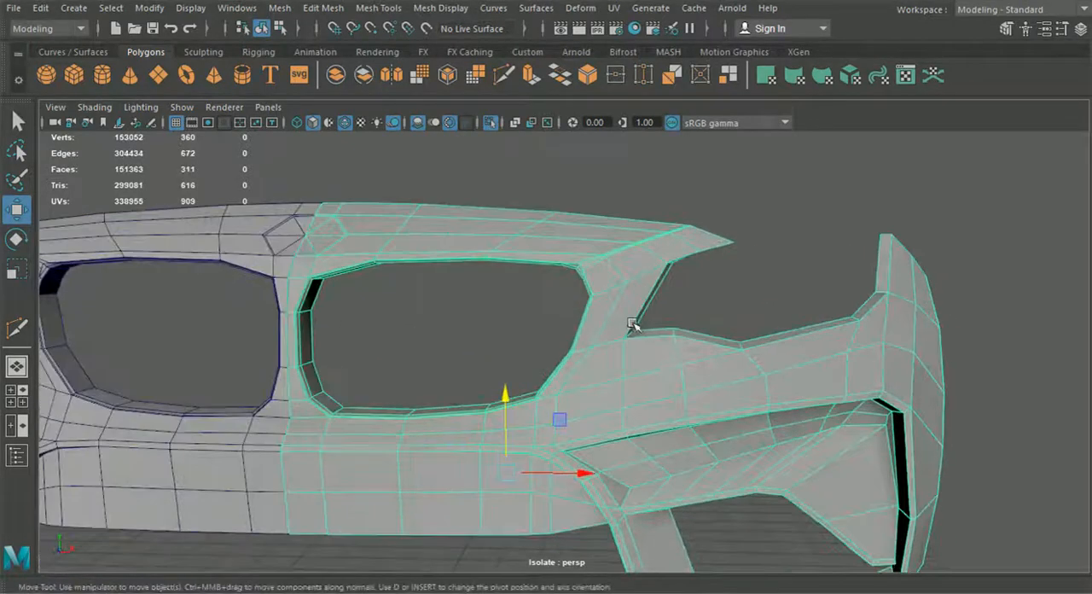
{"action": "scroll", "coordinate": [529, 334], "scroll_direction": "up", "scroll_amount": 4}
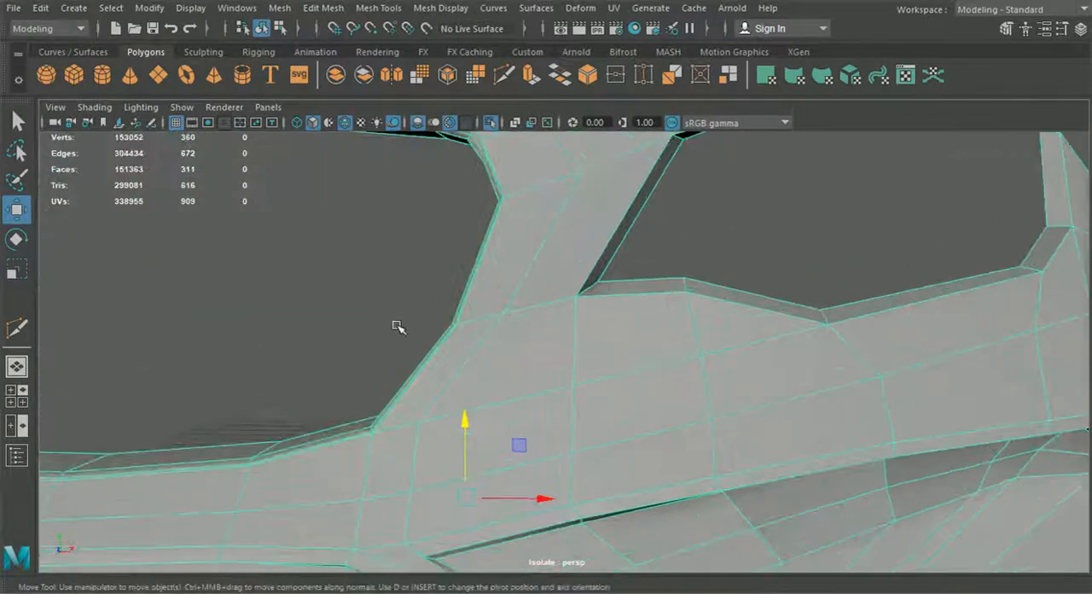
{"action": "scroll", "coordinate": [300, 394], "scroll_direction": "down", "scroll_amount": 5}
{"action": "left_click_drag", "start_coordinate": [300, 394], "coordinate": [578, 290], "text": "alt"}
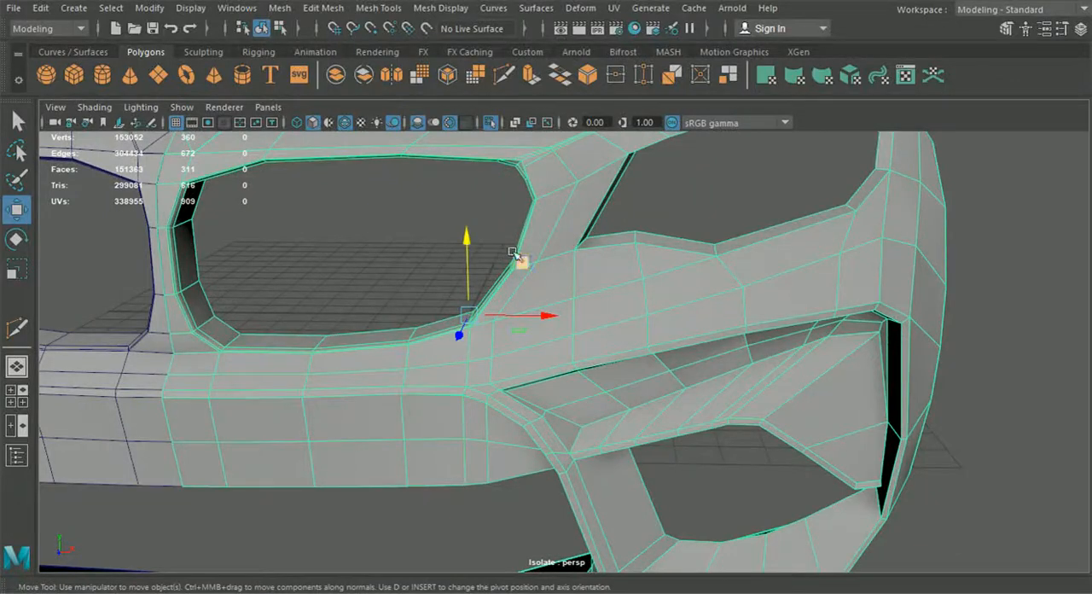
{"action": "left_click_drag", "start_coordinate": [629, 392], "coordinate": [606, 379], "text": "alt"}
{"action": "left_click", "coordinate": [13, 393]}
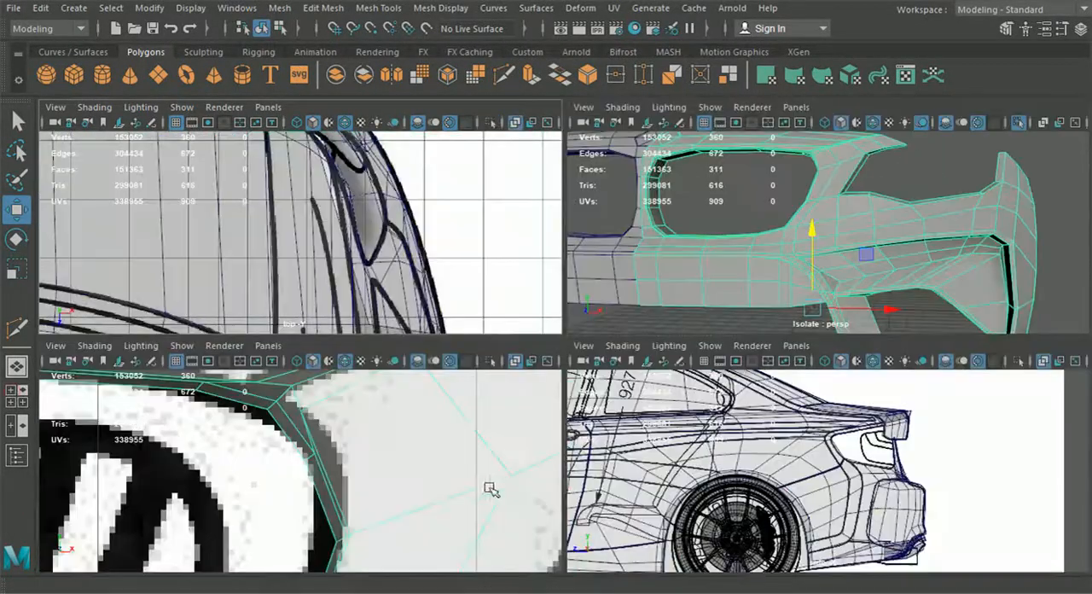
{"action": "key", "text": "space"}
{"action": "scroll", "coordinate": [449, 495], "scroll_direction": "down", "scroll_amount": 8}
{"action": "middle_click_drag", "start_coordinate": [456, 477], "coordinate": [472, 441], "text": "alt"}
{"action": "scroll", "coordinate": [614, 375], "scroll_direction": "up", "scroll_amount": 3}
{"action": "scroll", "coordinate": [616, 376], "scroll_direction": "up", "scroll_amount": 6}
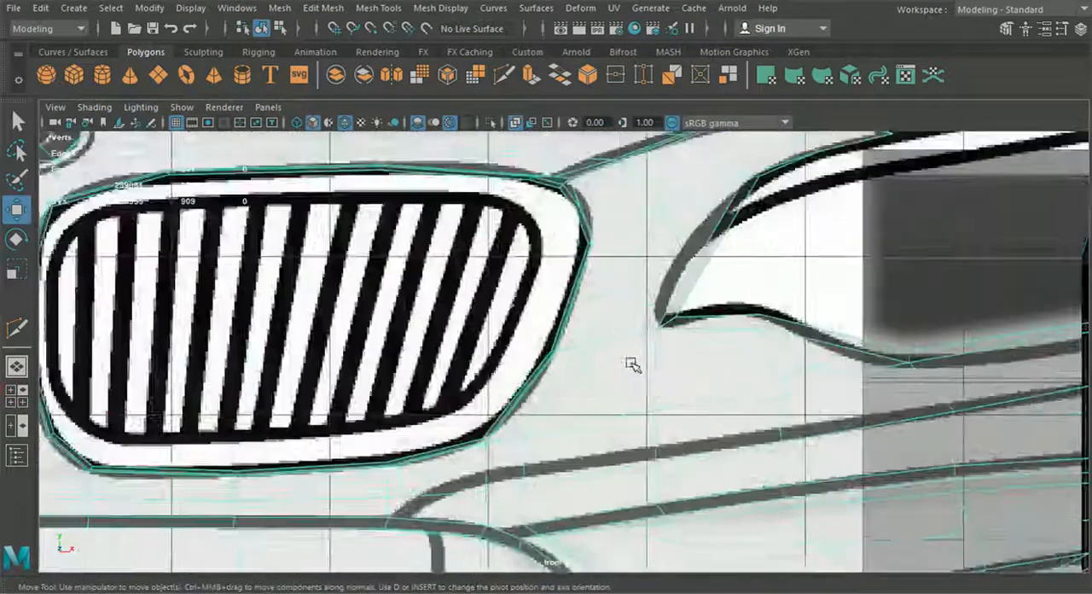
{"action": "middle_click_drag", "start_coordinate": [629, 362], "coordinate": [541, 390], "text": "alt"}
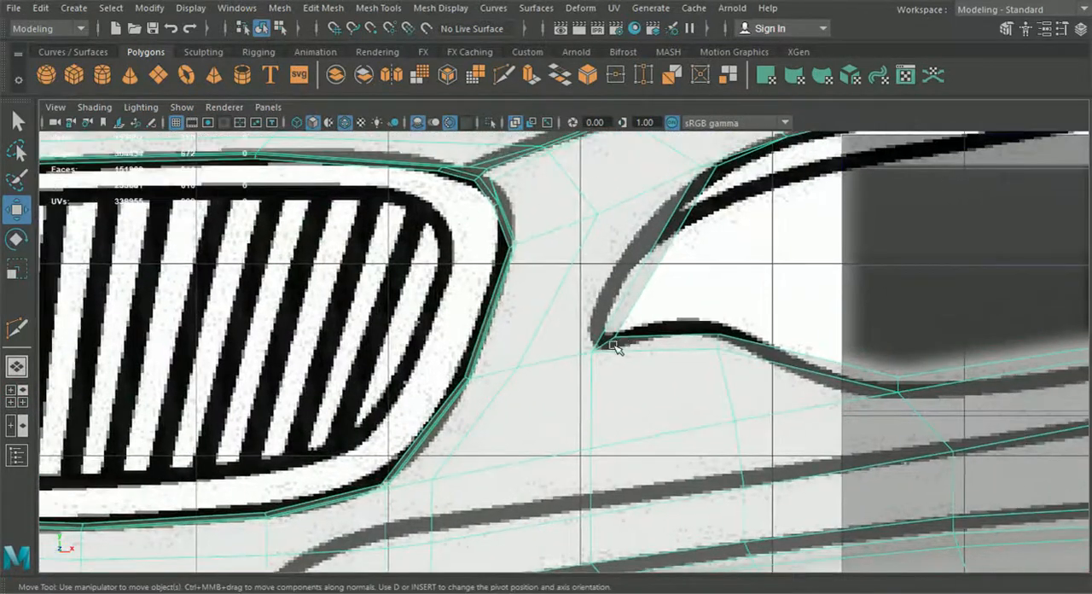
{"action": "middle_click_drag", "start_coordinate": [455, 367], "coordinate": [498, 355], "text": "alt"}
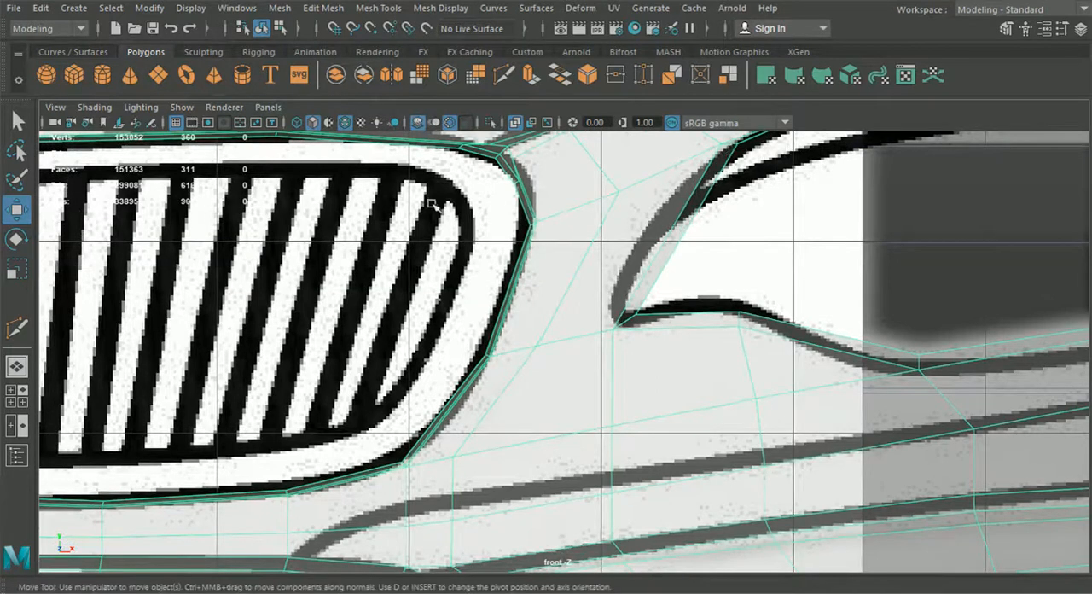
{"action": "right_click_drag", "start_coordinate": [510, 246], "coordinate": [435, 124]}
{"action": "scroll", "coordinate": [438, 312], "scroll_direction": "up", "scroll_amount": 3}
{"action": "left_click_drag", "start_coordinate": [438, 312], "coordinate": [486, 363]}
{"action": "left_click_drag", "start_coordinate": [442, 404], "coordinate": [478, 418]}
Step: Use Multi-Cut to add a vertex midway along the diagonal edge between the grille and headlight openings
{"action": "left_click", "coordinate": [528, 348]}
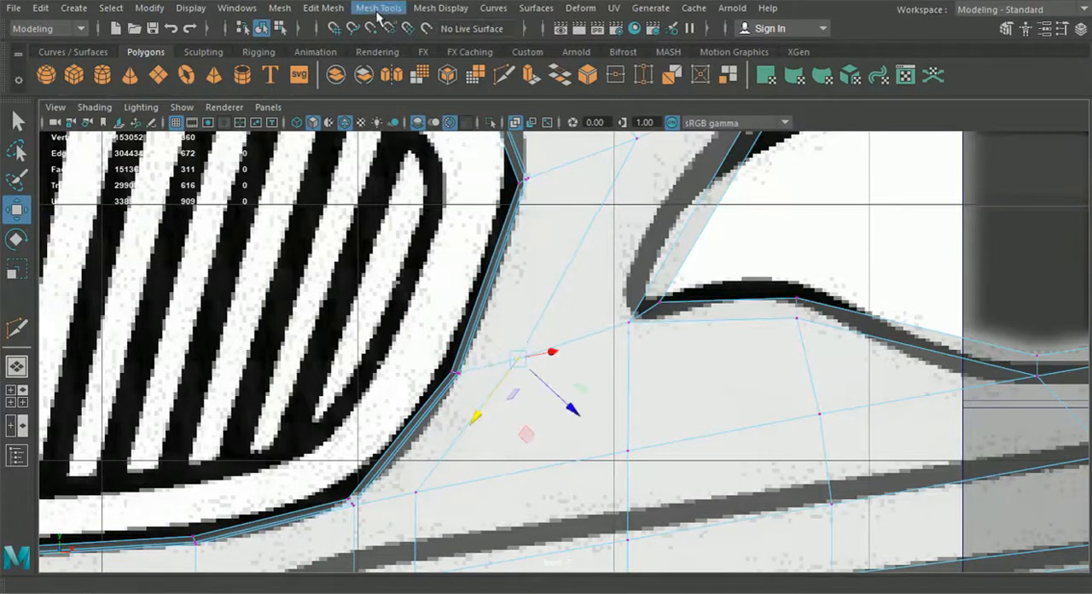
{"action": "left_click", "coordinate": [378, 8]}
{"action": "left_click", "coordinate": [426, 127]}
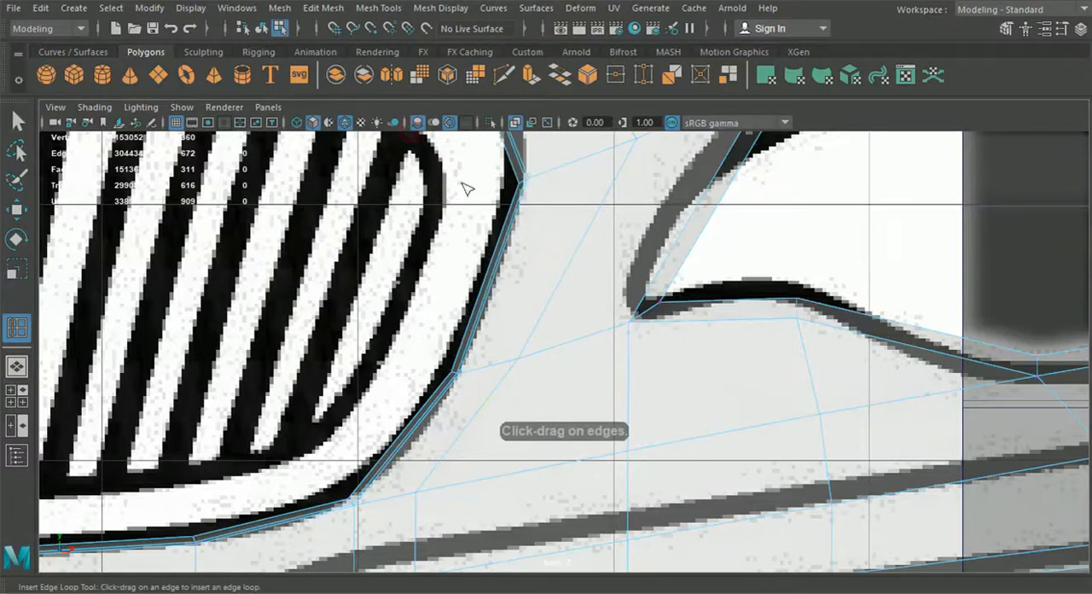
{"action": "left_click", "coordinate": [503, 81]}
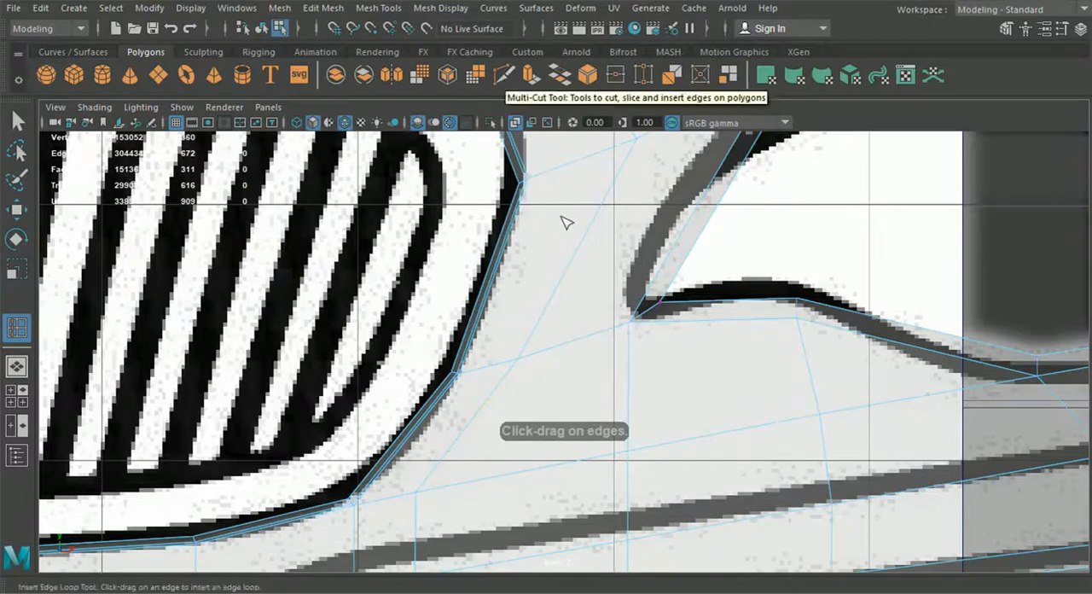
{"action": "left_click", "coordinate": [555, 282]}
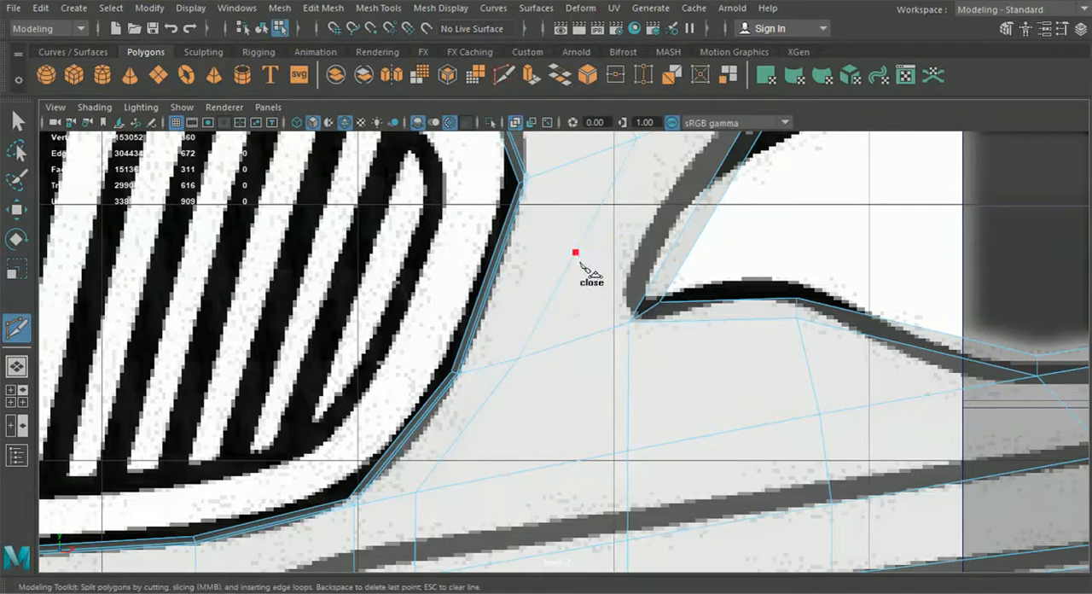
{"action": "key", "text": "Escape"}
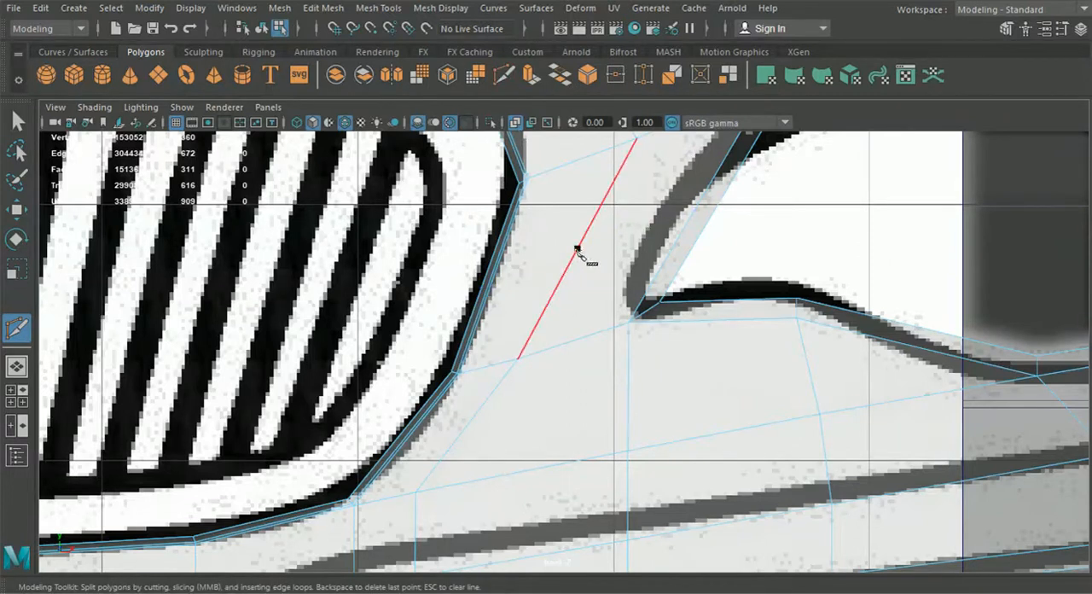
{"action": "left_click", "coordinate": [577, 249]}
{"action": "key", "text": "Return"}
Step: Insert an edge loop across the narrow strip between the grille and the headlight opening
{"action": "left_click", "coordinate": [393, 12]}
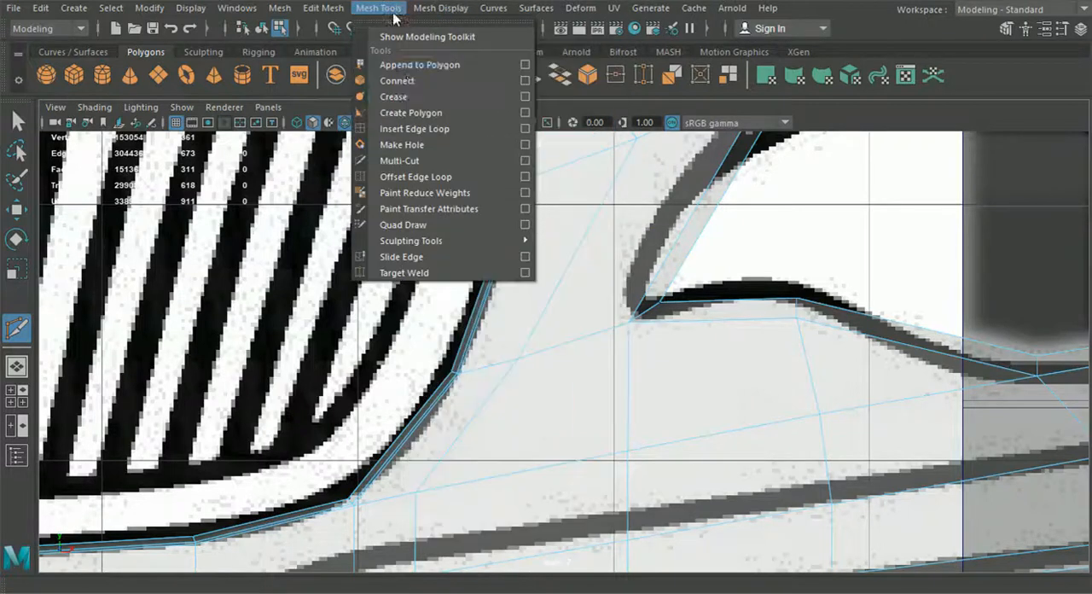
{"action": "left_click", "coordinate": [414, 129]}
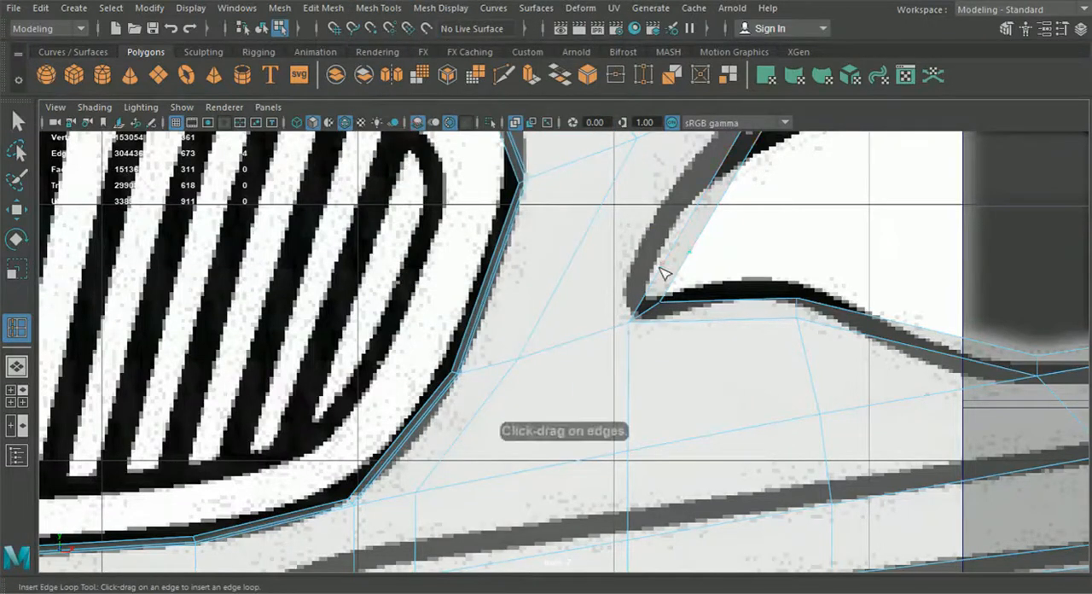
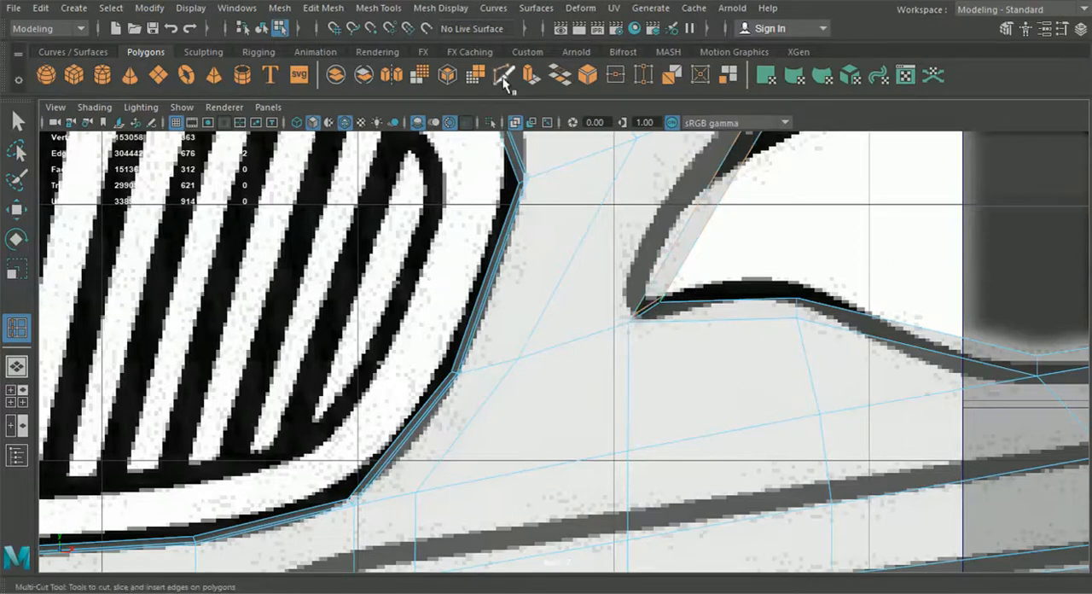
Step: Insert an edge loop across the grille rim and cut it through the diagonal edge's midpoint vertex to the headlight opening's inner corner
{"action": "left_click", "coordinate": [493, 284]}
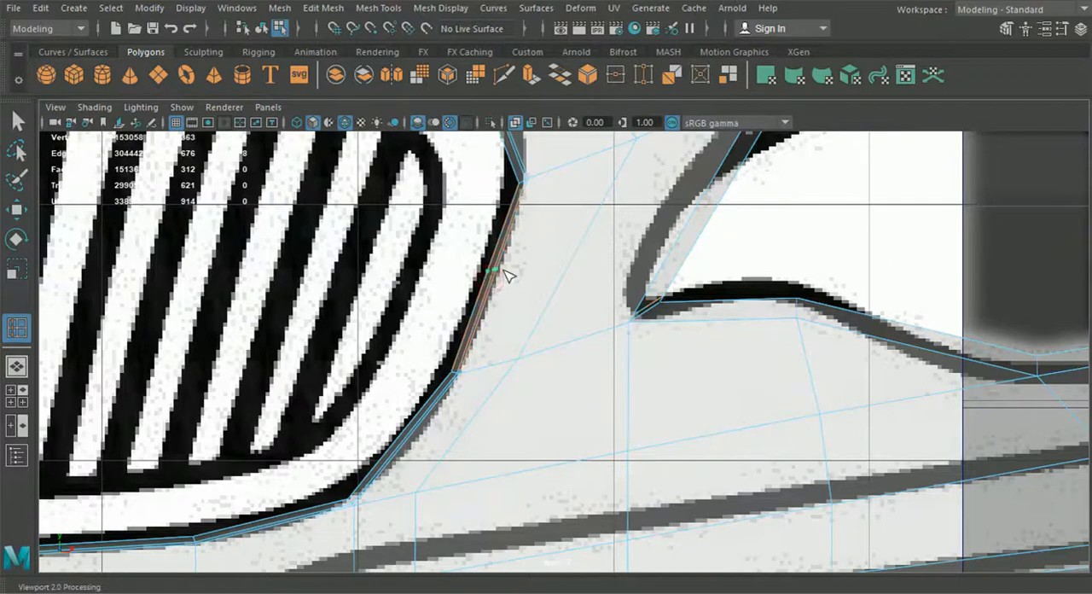
{"action": "key", "text": "w"}
{"action": "left_click_drag", "start_coordinate": [427, 238], "coordinate": [438, 245]}
{"action": "key", "text": "y"}
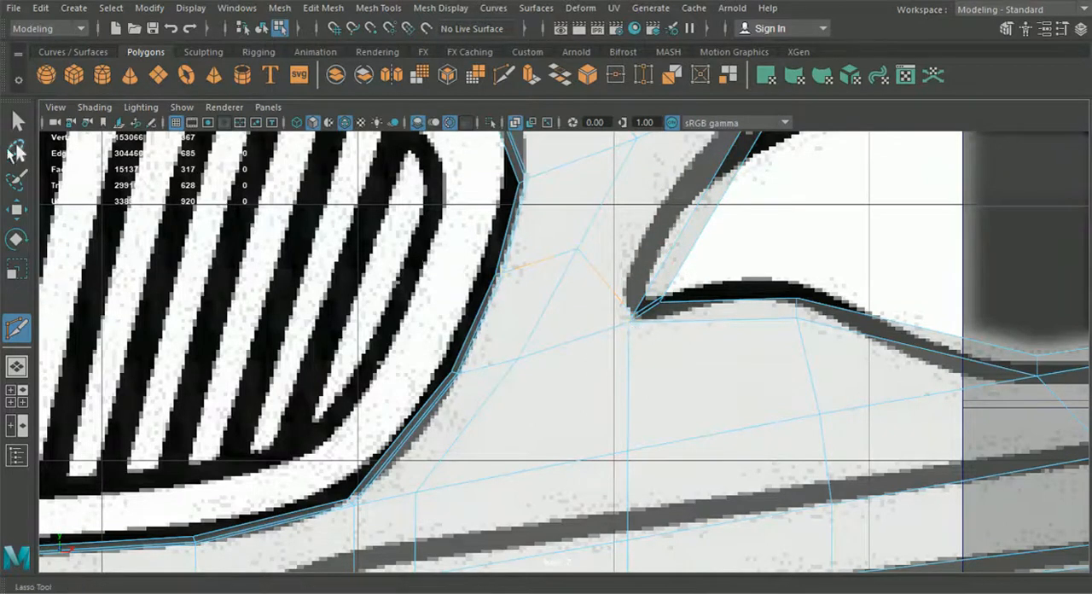
{"action": "key", "text": "q"}
{"action": "left_click", "coordinate": [264, 29]}
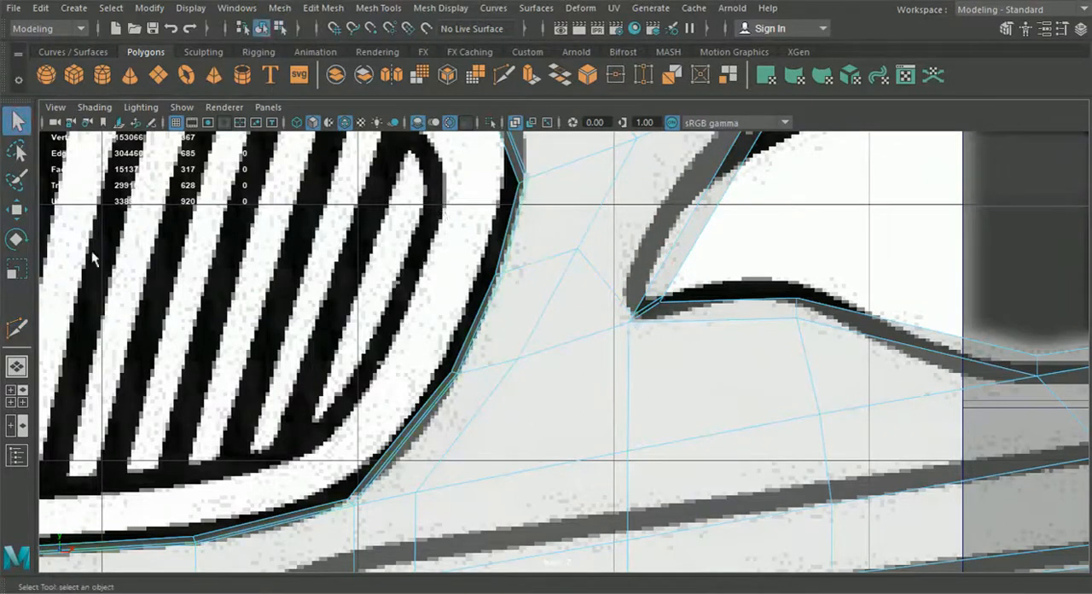
Step: Preview the bumper smoothed in perspective and examine the strip between the grille and headlight openings
{"action": "left_click", "coordinate": [18, 368]}
{"action": "mouse_move", "coordinate": [360, 344]}
{"action": "left_mouse_down", "text": "alt"}
{"action": "mouse_move", "coordinate": [349, 354]}
{"action": "mouse_move", "coordinate": [358, 345]}
{"action": "left_mouse_up", "text": "alt"}
{"action": "key", "text": "3"}
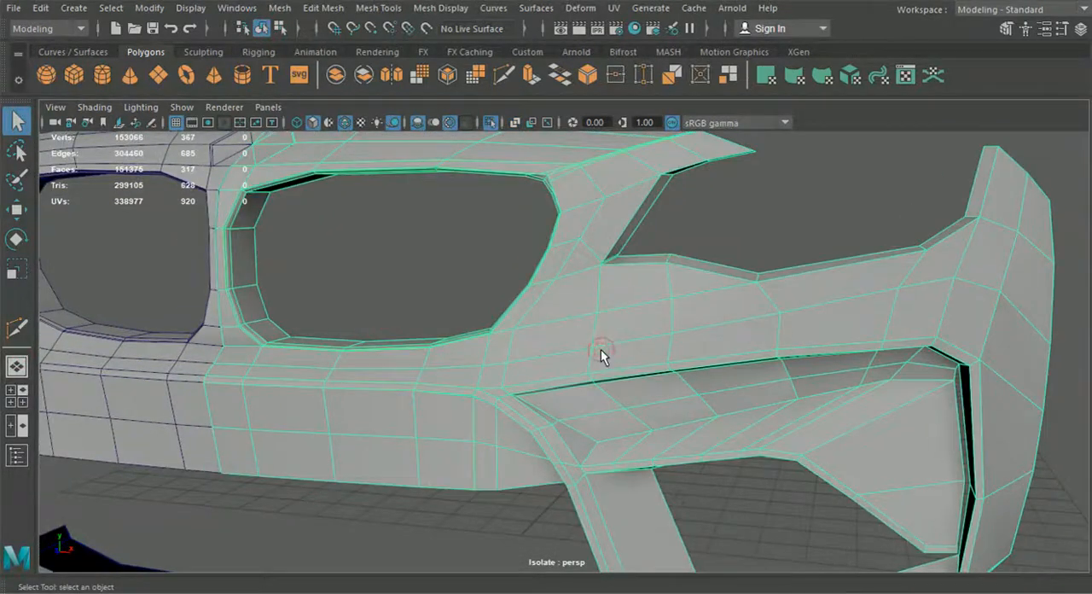
{"action": "left_click", "coordinate": [758, 200]}
{"action": "left_click_drag", "start_coordinate": [748, 256], "coordinate": [725, 293], "text": "alt"}
{"action": "left_click_drag", "start_coordinate": [619, 275], "coordinate": [517, 261], "text": "alt"}
{"action": "left_click_drag", "start_coordinate": [658, 275], "coordinate": [523, 315], "text": "alt"}
{"action": "left_click", "coordinate": [681, 328]}
Step: Select the vertices across the grille rim at the new cut and nudge them in depth to follow the rim's curve
{"action": "right_click_drag", "start_coordinate": [487, 136], "coordinate": [443, 126]}
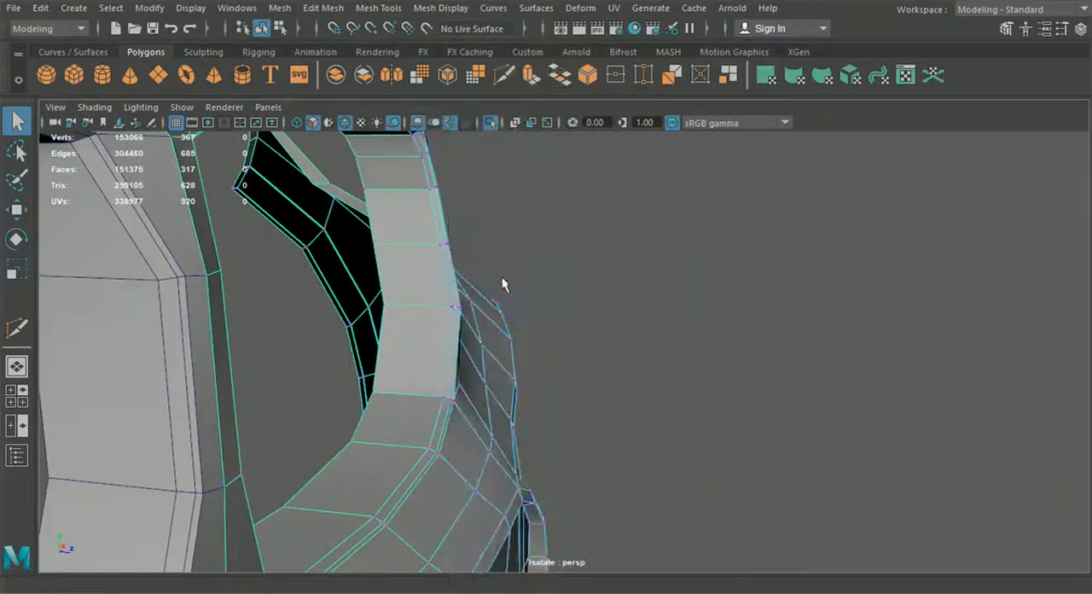
{"action": "left_click_drag", "start_coordinate": [504, 285], "coordinate": [416, 271], "text": "alt"}
{"action": "left_click_drag", "start_coordinate": [486, 260], "coordinate": [92, 228], "text": "alt"}
{"action": "left_click", "coordinate": [18, 211]}
{"action": "left_click_drag", "start_coordinate": [243, 239], "coordinate": [309, 249], "text": "alt"}
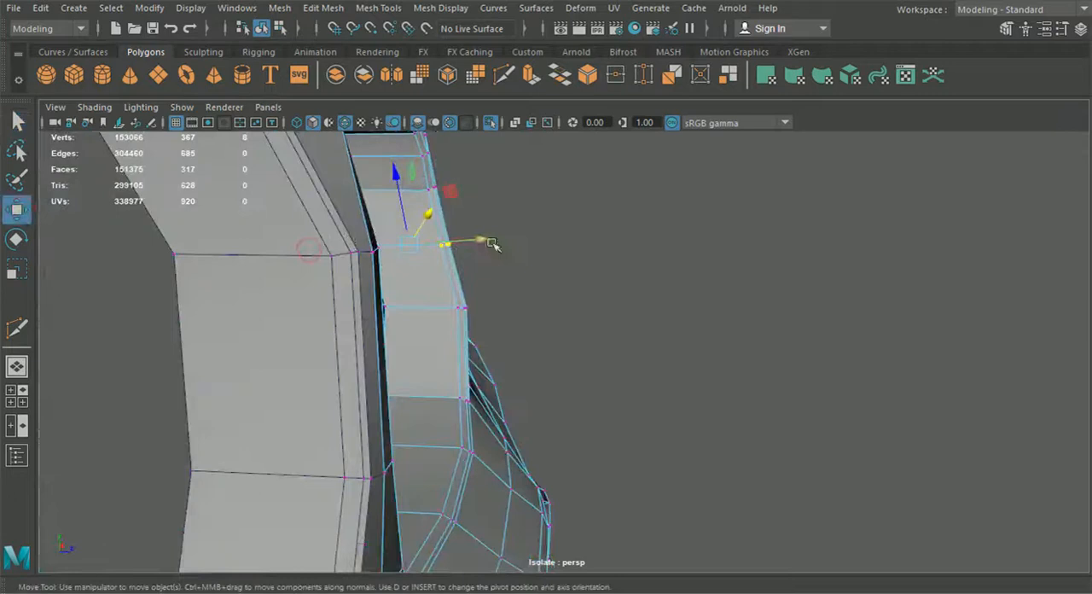
{"action": "left_click_drag", "start_coordinate": [483, 238], "coordinate": [481, 238]}
{"action": "left_click_drag", "start_coordinate": [480, 240], "coordinate": [371, 205], "text": "alt"}
{"action": "left_click_drag", "start_coordinate": [508, 186], "coordinate": [554, 236], "text": "alt"}
Step: Set the Move tool's axis orientation to World and adjust the selected grille rim vertices
{"action": "left_click", "coordinate": [1080, 29]}
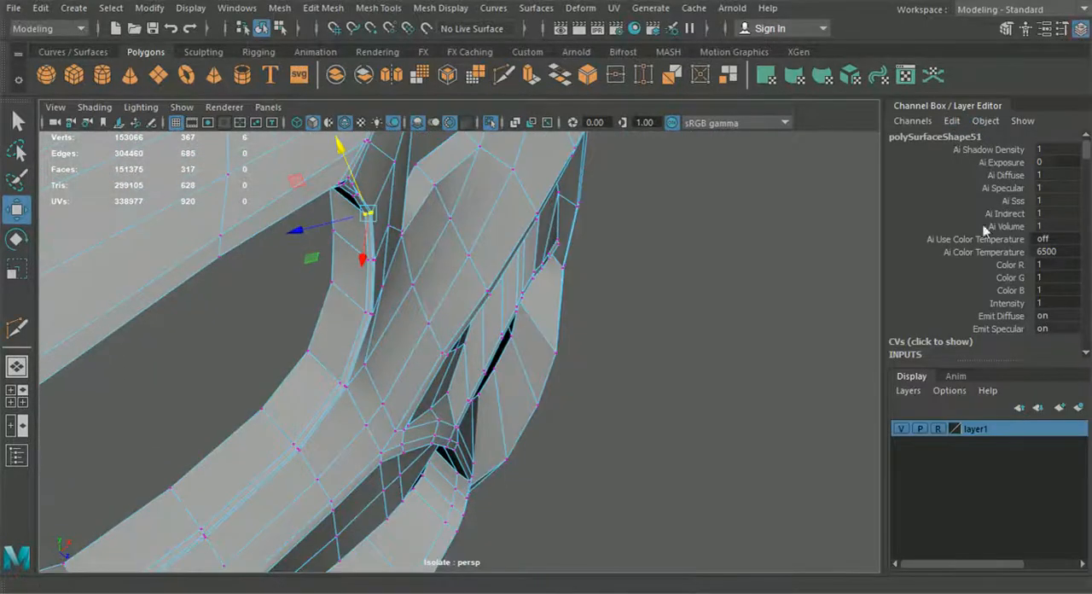
{"action": "left_click", "coordinate": [1061, 29]}
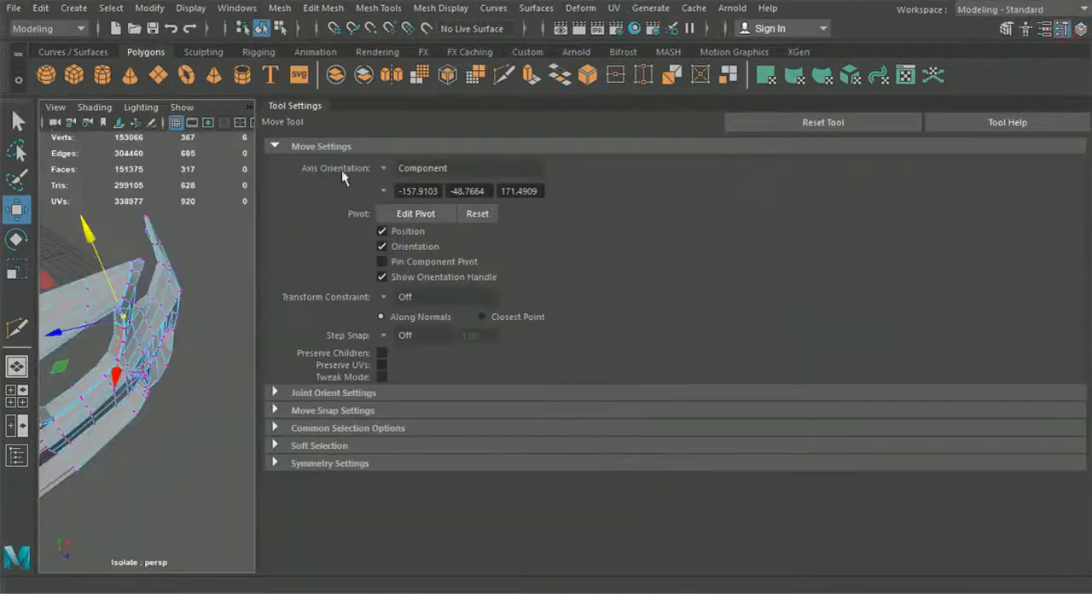
{"action": "left_click", "coordinate": [383, 168]}
{"action": "left_click", "coordinate": [424, 194]}
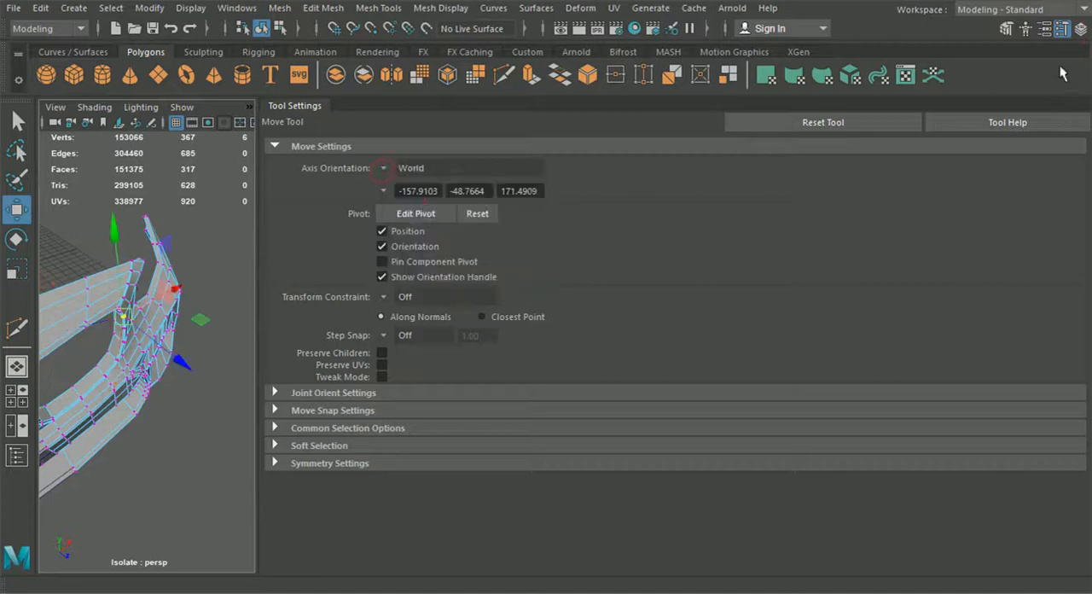
{"action": "left_click", "coordinate": [1061, 39]}
{"action": "left_click_drag", "start_coordinate": [548, 310], "coordinate": [624, 261], "text": "alt"}
{"action": "left_click_drag", "start_coordinate": [553, 198], "coordinate": [446, 287], "text": "alt"}
{"action": "left_click", "coordinate": [452, 322]}
{"action": "left_click_drag", "start_coordinate": [460, 328], "coordinate": [296, 397], "text": "alt"}
Step: Preview the smoothed bumper without its shaded wireframe, examine the grille and headlight contours, and restore the unsmoothed display
{"action": "left_click", "coordinate": [263, 29]}
{"action": "key", "text": "3"}
{"action": "left_click", "coordinate": [399, 304]}
{"action": "left_click_drag", "start_coordinate": [399, 304], "coordinate": [602, 306], "text": "alt"}
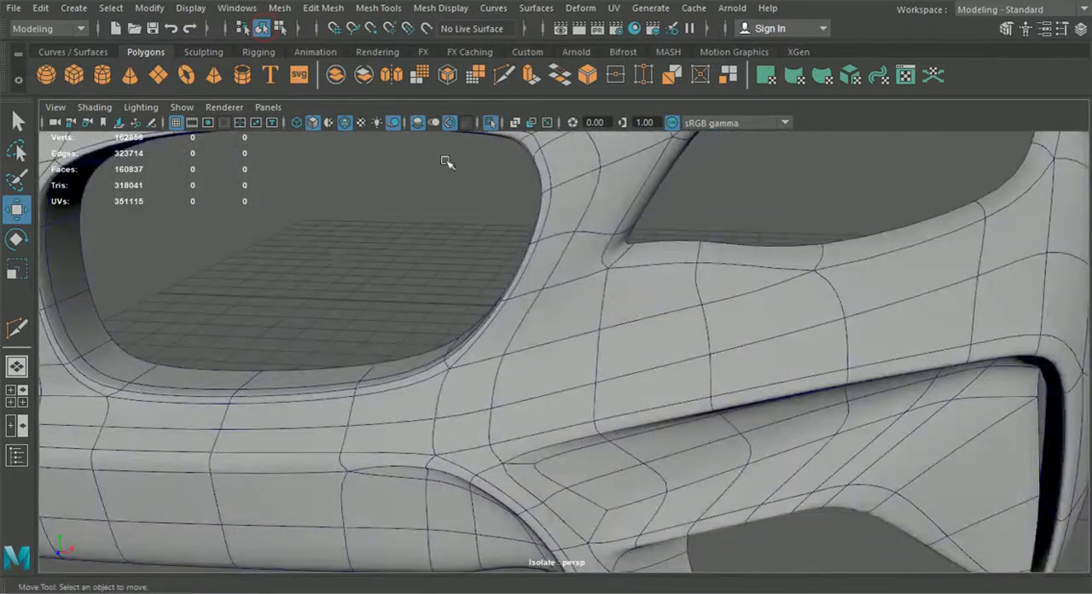
{"action": "left_click", "coordinate": [355, 122]}
{"action": "scroll", "coordinate": [612, 311], "scroll_direction": "down", "scroll_amount": 5}
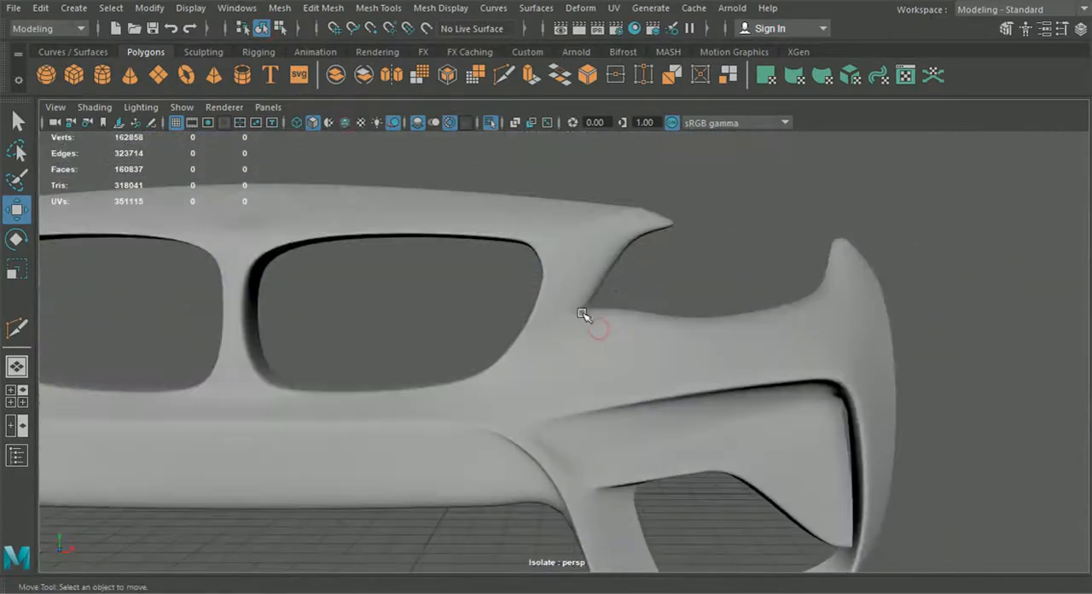
{"action": "left_click_drag", "start_coordinate": [585, 345], "coordinate": [619, 348], "text": "alt"}
{"action": "left_click", "coordinate": [619, 348]}
{"action": "key", "text": "1"}
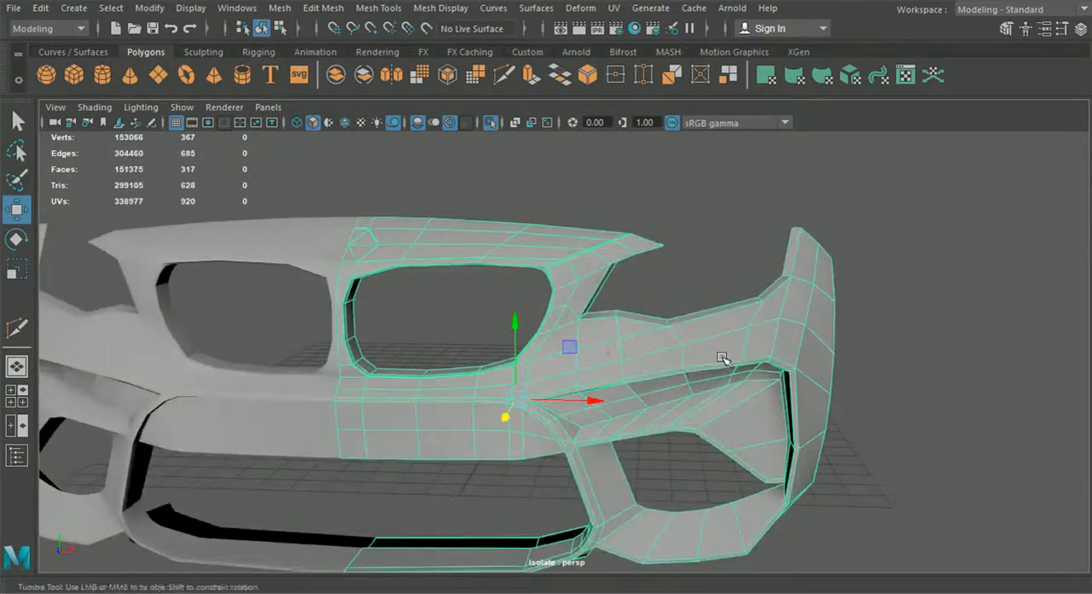
Step: Delete the two small faces closing the lower rear corner of the bumper's side
{"action": "scroll", "coordinate": [703, 358], "scroll_direction": "down", "scroll_amount": 3}
{"action": "left_click_drag", "start_coordinate": [685, 358], "coordinate": [579, 311], "text": "alt"}
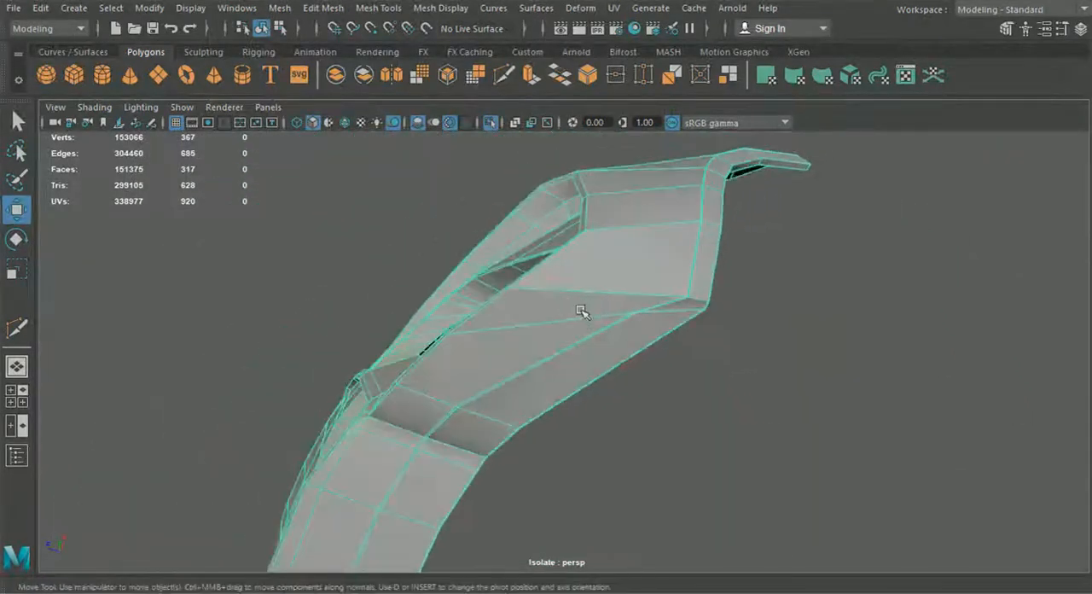
{"action": "scroll", "coordinate": [580, 311], "scroll_direction": "up", "scroll_amount": 5}
{"action": "middle_click_drag", "start_coordinate": [699, 265], "coordinate": [574, 276], "text": "alt"}
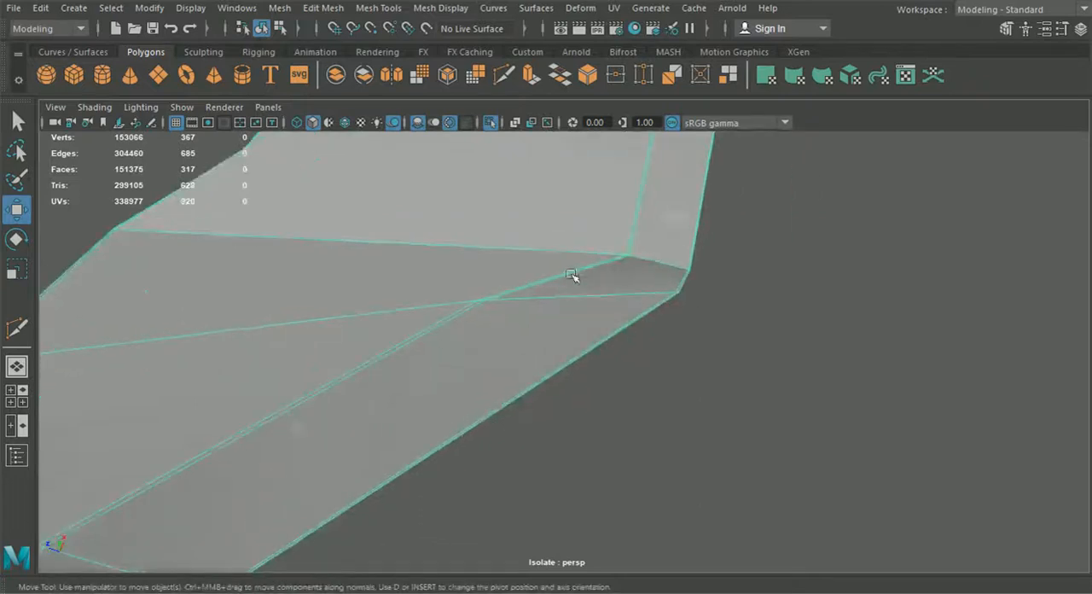
{"action": "scroll", "coordinate": [576, 273], "scroll_direction": "up", "scroll_amount": 1}
{"action": "right_click_drag", "start_coordinate": [650, 265], "coordinate": [664, 205]}
{"action": "right_click_drag", "start_coordinate": [654, 168], "coordinate": [655, 168]}
{"action": "left_click_drag", "start_coordinate": [655, 168], "coordinate": [563, 246], "text": "alt"}
{"action": "left_click", "coordinate": [546, 256]}
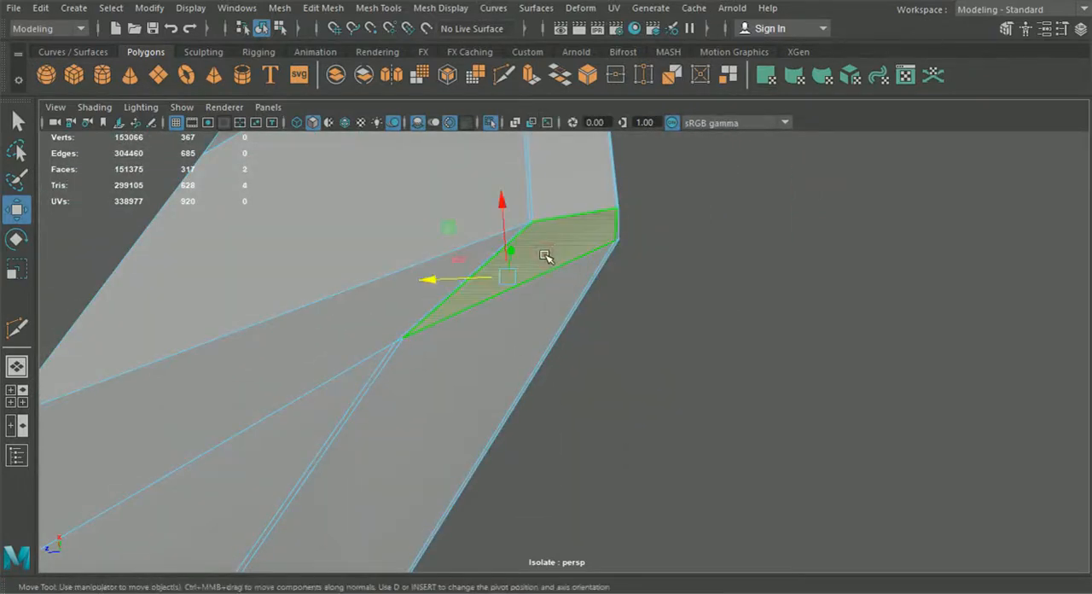
{"action": "key", "text": "Delete"}
{"action": "left_click", "coordinate": [619, 243]}
{"action": "key", "text": "Delete"}
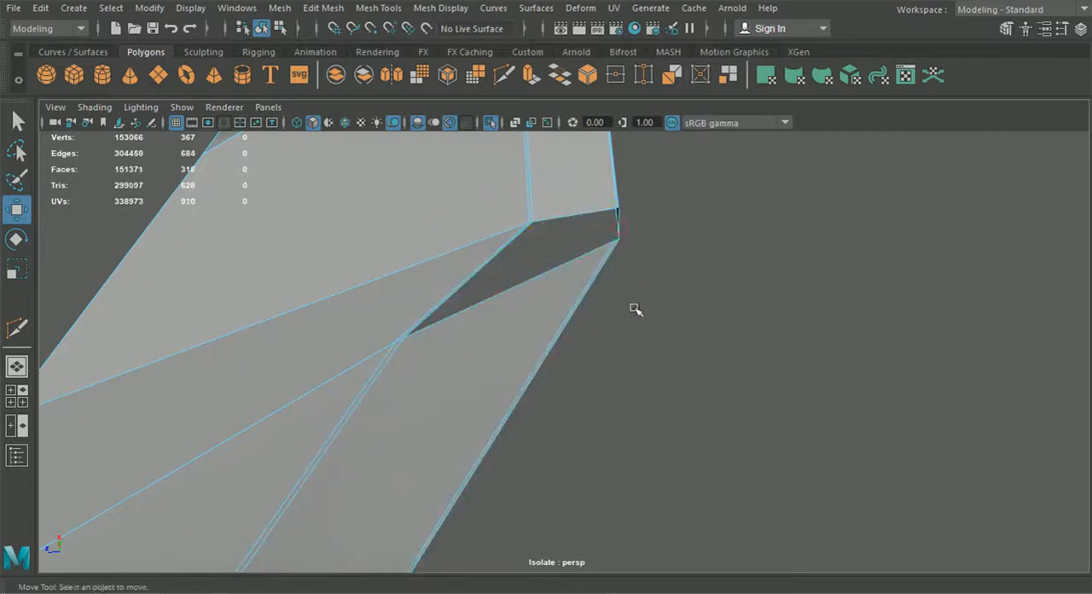
{"action": "left_click_drag", "start_coordinate": [590, 210], "coordinate": [488, 303], "text": "alt"}
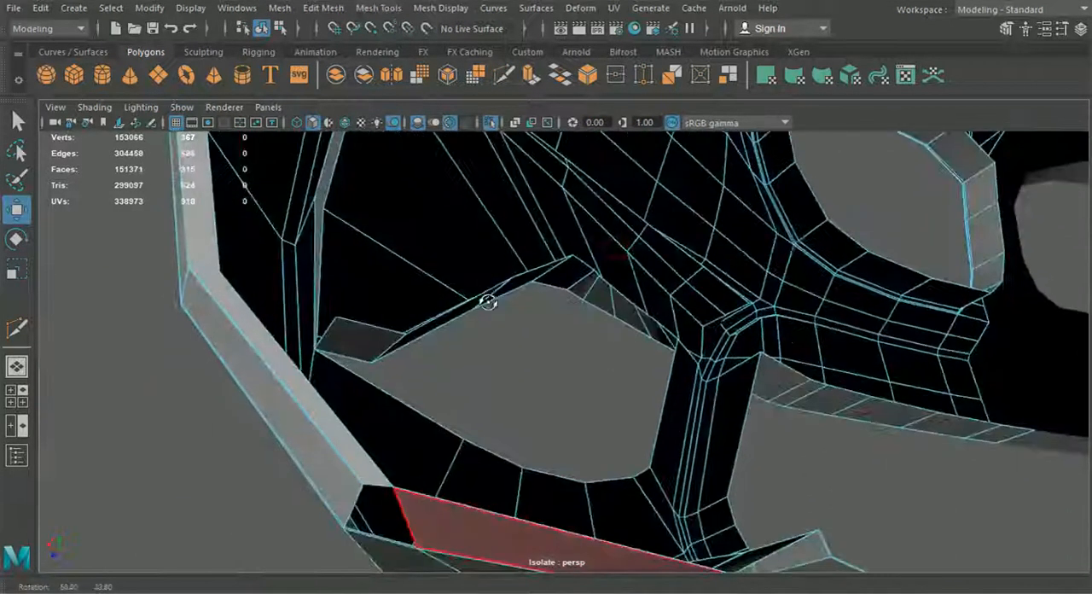
Step: Preview the bumper smoothed to examine the opened rear corner, and restore the unsmoothed display
{"action": "left_click", "coordinate": [266, 28]}
{"action": "key", "text": "3"}
{"action": "left_click", "coordinate": [225, 365]}
{"action": "left_click_drag", "start_coordinate": [320, 409], "coordinate": [627, 426], "text": "alt"}
{"action": "left_click", "coordinate": [614, 409]}
{"action": "key", "text": "1"}
Step: Insert an edge loop along the narrow inner rim running around the headlight opening and the bumper's outer border
{"action": "left_click", "coordinate": [774, 385]}
{"action": "left_click_drag", "start_coordinate": [787, 317], "coordinate": [728, 377], "text": "alt"}
{"action": "middle_click_drag", "start_coordinate": [729, 378], "coordinate": [697, 420], "text": "alt"}
{"action": "left_click", "coordinate": [661, 380]}
{"action": "scroll", "coordinate": [663, 376], "scroll_direction": "down", "scroll_amount": 5}
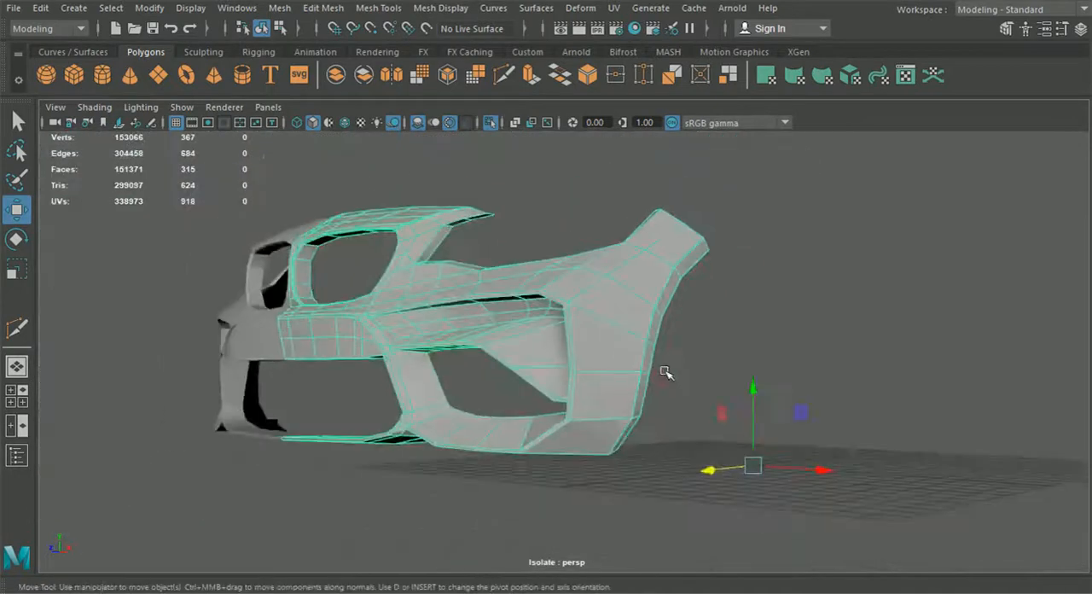
{"action": "left_click_drag", "start_coordinate": [665, 373], "coordinate": [579, 378], "text": "alt"}
{"action": "scroll", "coordinate": [585, 376], "scroll_direction": "up", "scroll_amount": 4}
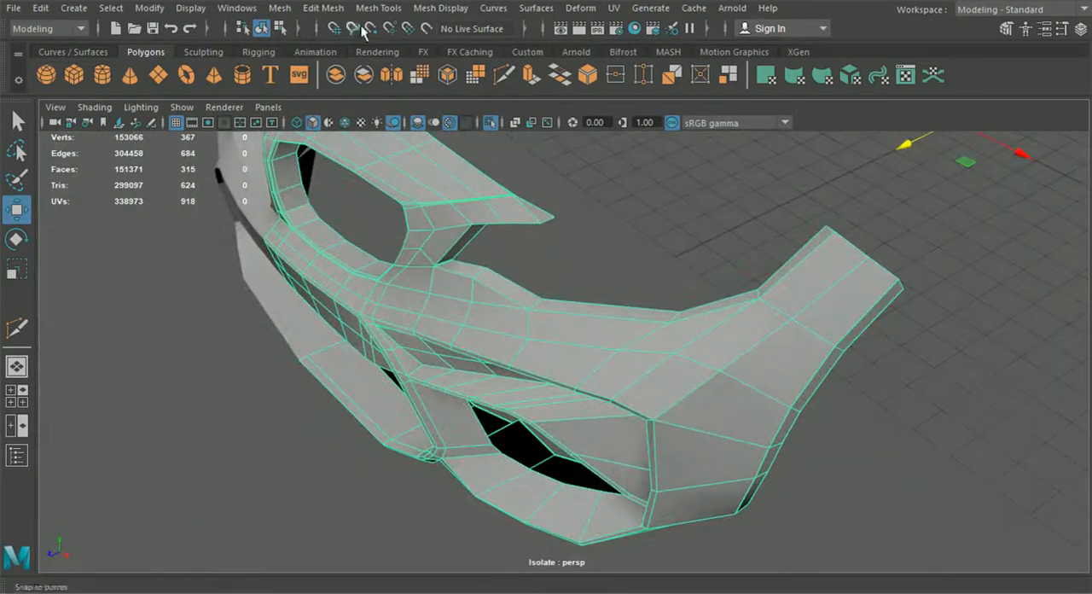
{"action": "left_click", "coordinate": [323, 8]}
{"action": "left_click", "coordinate": [397, 127]}
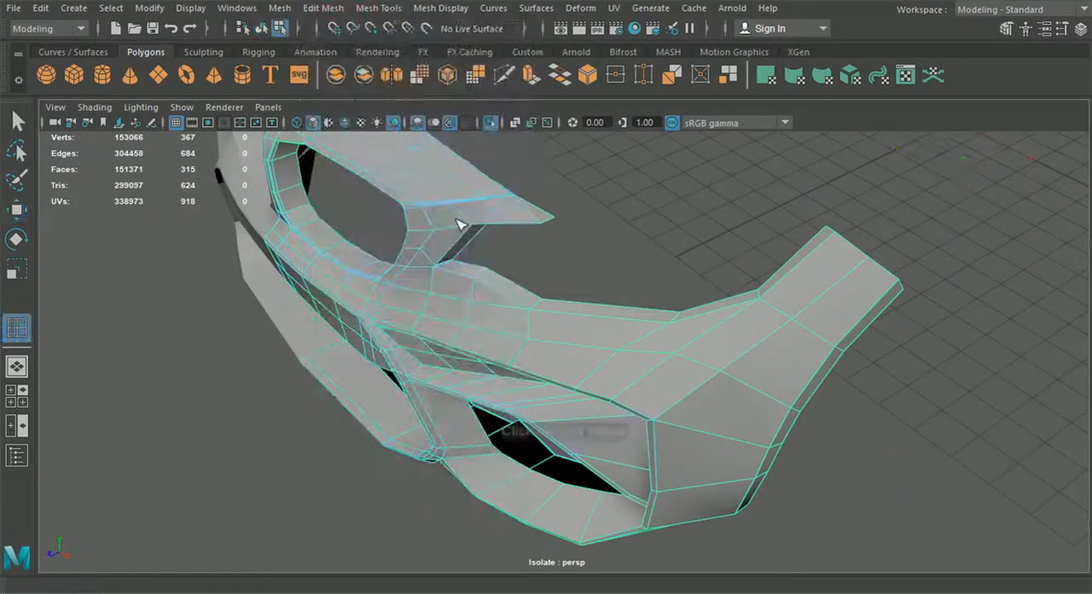
{"action": "scroll", "coordinate": [549, 290], "scroll_direction": "up", "scroll_amount": 8}
{"action": "scroll", "coordinate": [495, 303], "scroll_direction": "up", "scroll_amount": 2}
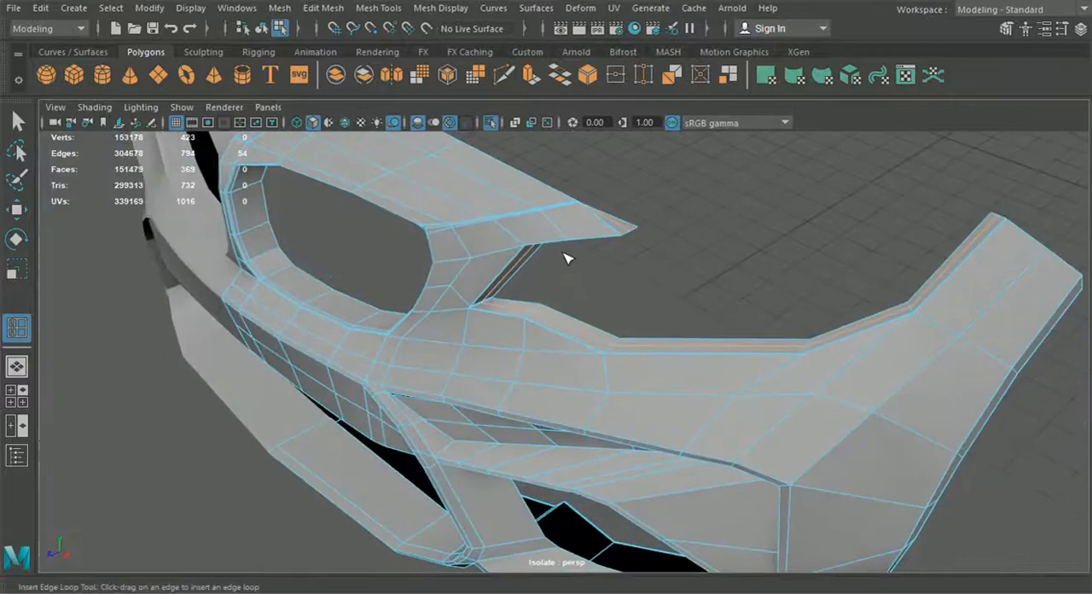
{"action": "left_click", "coordinate": [261, 28]}
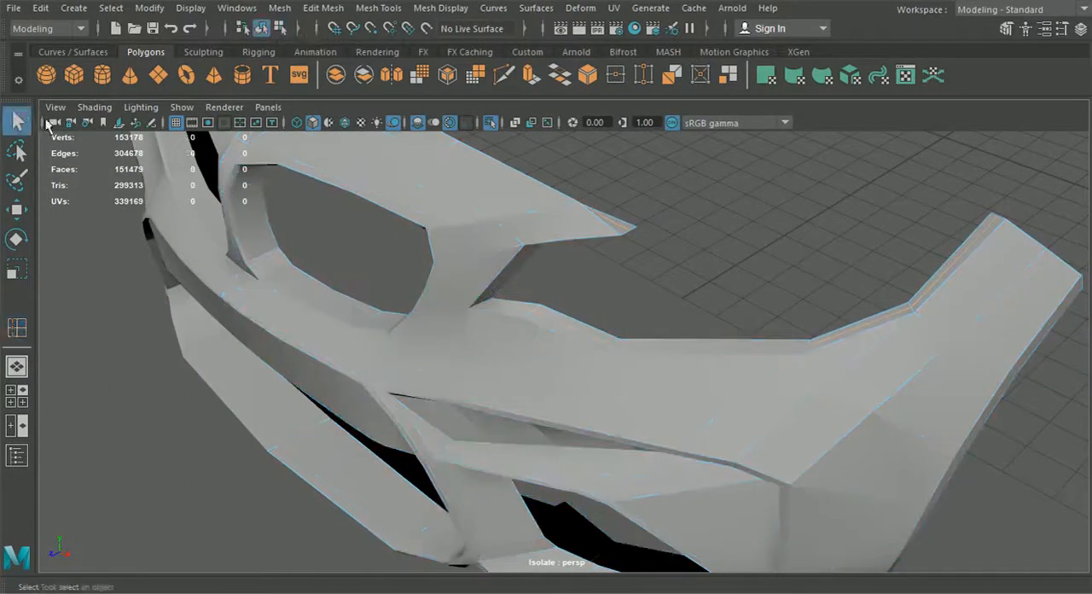
Step: Preview the bumper smoothed, examine the sharpened headlight rim from several angles, and restore the unsmoothed display
{"action": "left_click", "coordinate": [418, 194]}
{"action": "key", "text": "3"}
{"action": "left_click", "coordinate": [705, 225]}
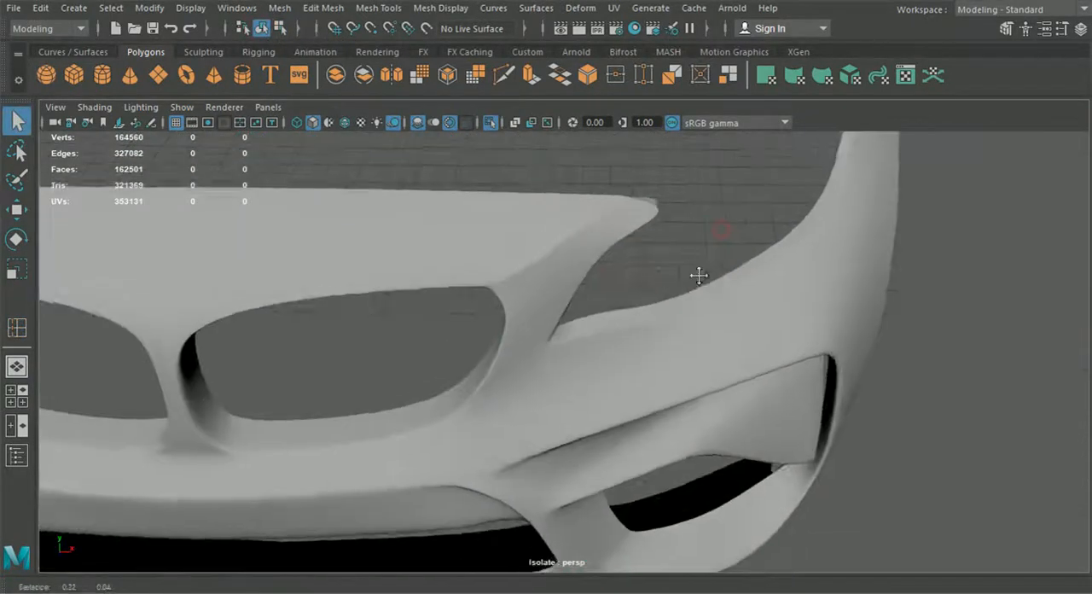
{"action": "left_click_drag", "start_coordinate": [699, 275], "coordinate": [677, 193], "text": "alt"}
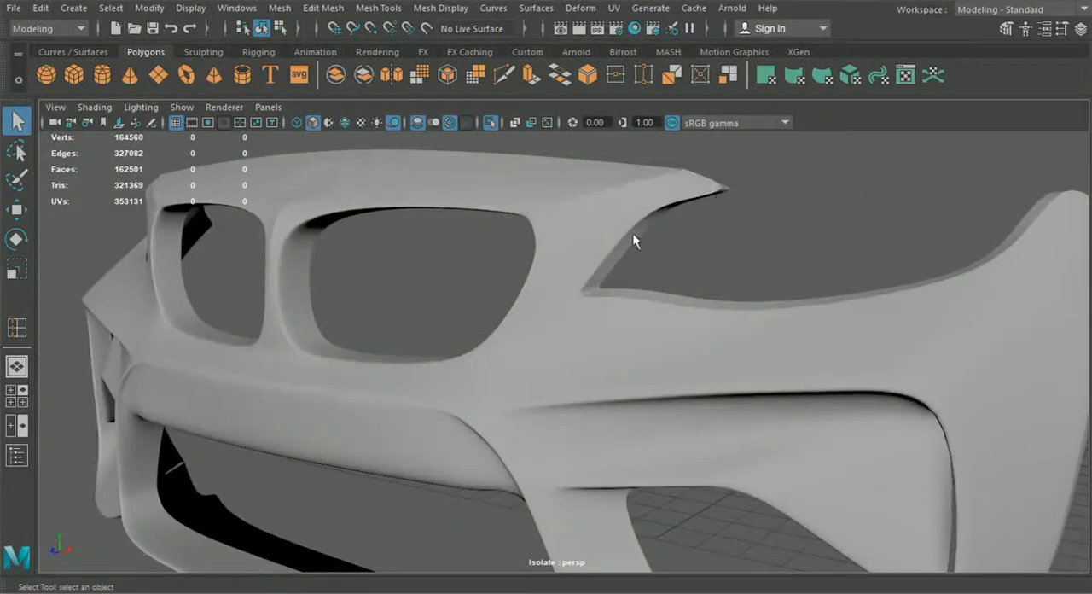
{"action": "key", "text": "f"}
{"action": "left_click_drag", "start_coordinate": [658, 323], "coordinate": [803, 344], "text": "alt"}
{"action": "left_click", "coordinate": [804, 342]}
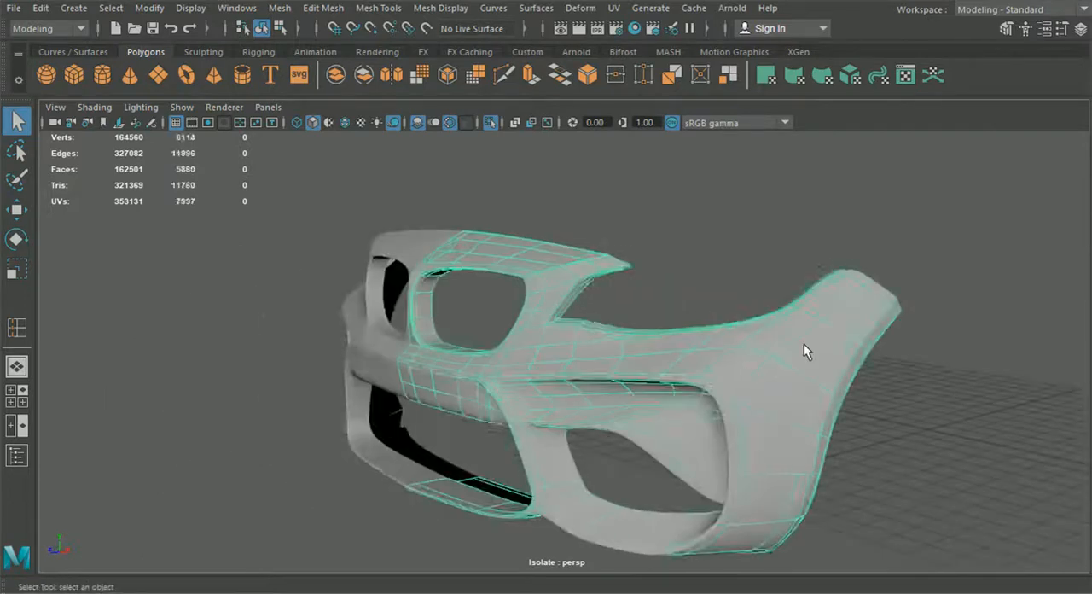
{"action": "key", "text": "1"}
Step: Insert a support edge loop close to the upper end of the bumper's side wing
{"action": "left_click", "coordinate": [378, 8]}
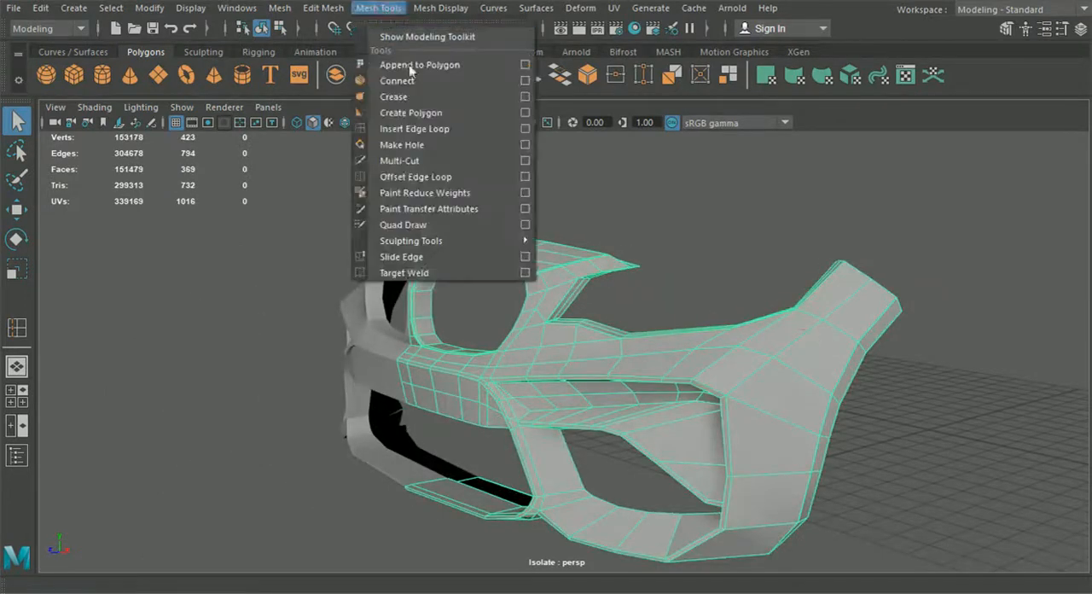
{"action": "left_click", "coordinate": [420, 127]}
{"action": "scroll", "coordinate": [659, 284], "scroll_direction": "up", "scroll_amount": 5}
{"action": "scroll", "coordinate": [564, 328], "scroll_direction": "up", "scroll_amount": 3}
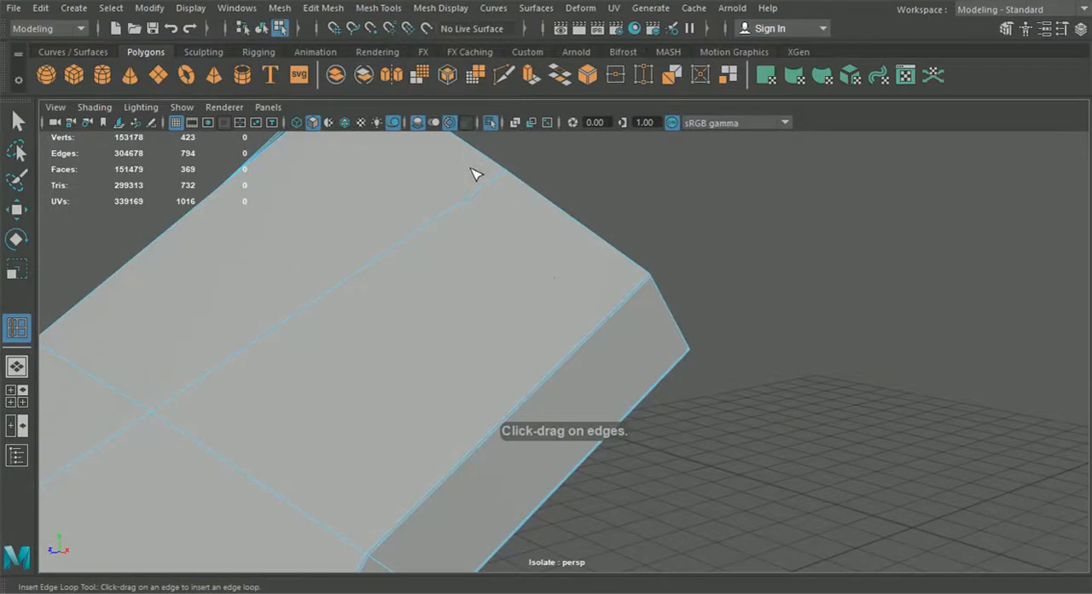
{"action": "middle_click_drag", "start_coordinate": [472, 169], "coordinate": [515, 291], "text": "alt"}
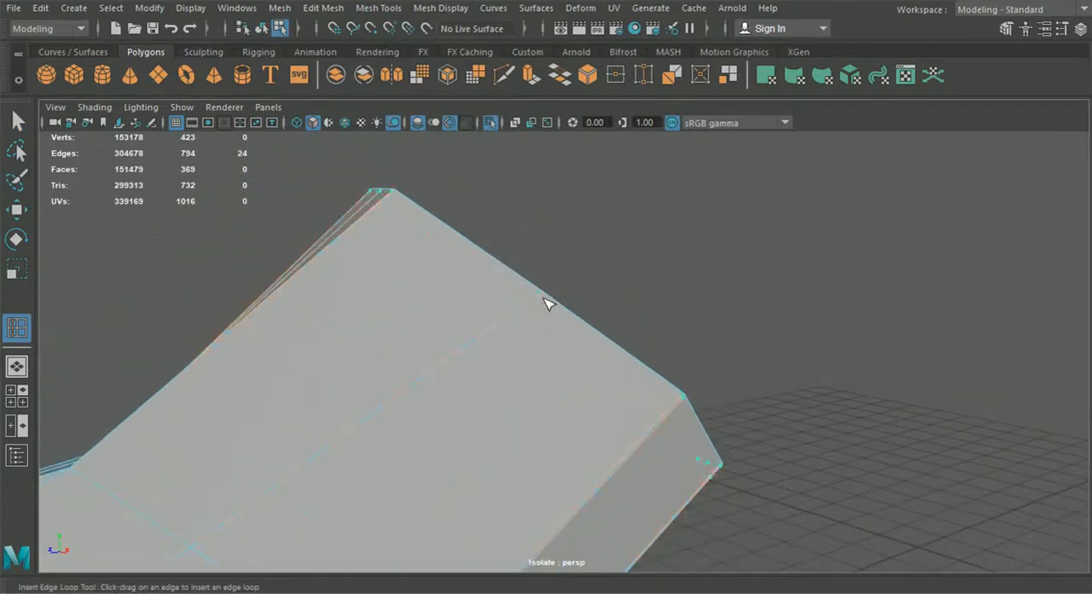
{"action": "left_click_drag", "start_coordinate": [539, 302], "coordinate": [510, 353], "text": "alt"}
{"action": "right_click_drag", "start_coordinate": [510, 353], "coordinate": [566, 393], "text": "alt"}
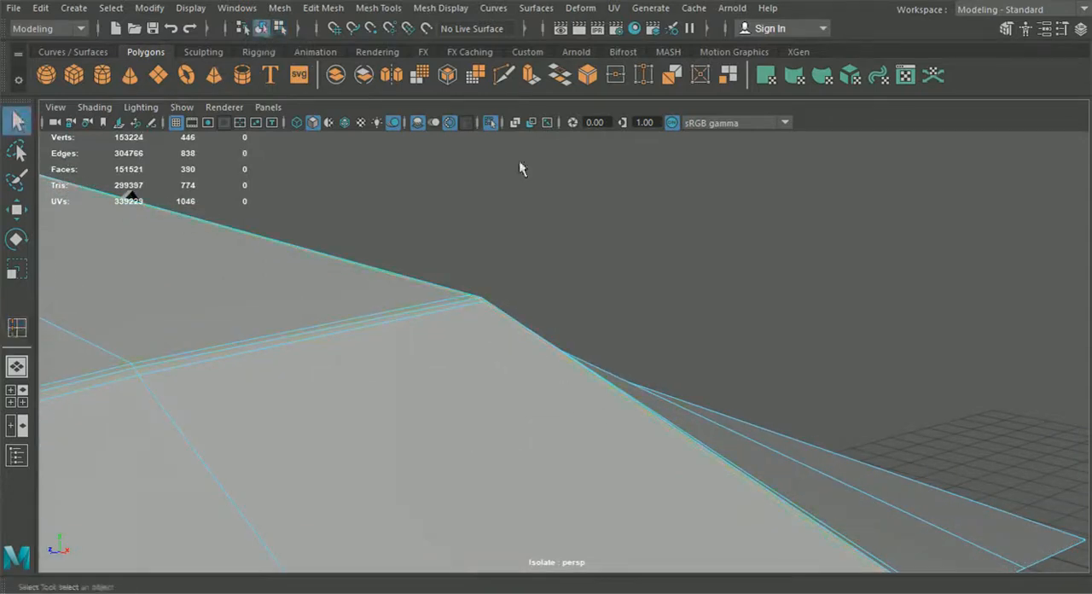
Step: Preview the bumper smoothed, examine its side wing and overall front shape, and restore the unsmoothed display
{"action": "left_click", "coordinate": [605, 236]}
{"action": "scroll", "coordinate": [605, 236], "scroll_direction": "down", "scroll_amount": 10}
{"action": "middle_click_drag", "start_coordinate": [610, 256], "coordinate": [711, 229], "text": "alt"}
{"action": "left_click", "coordinate": [562, 329]}
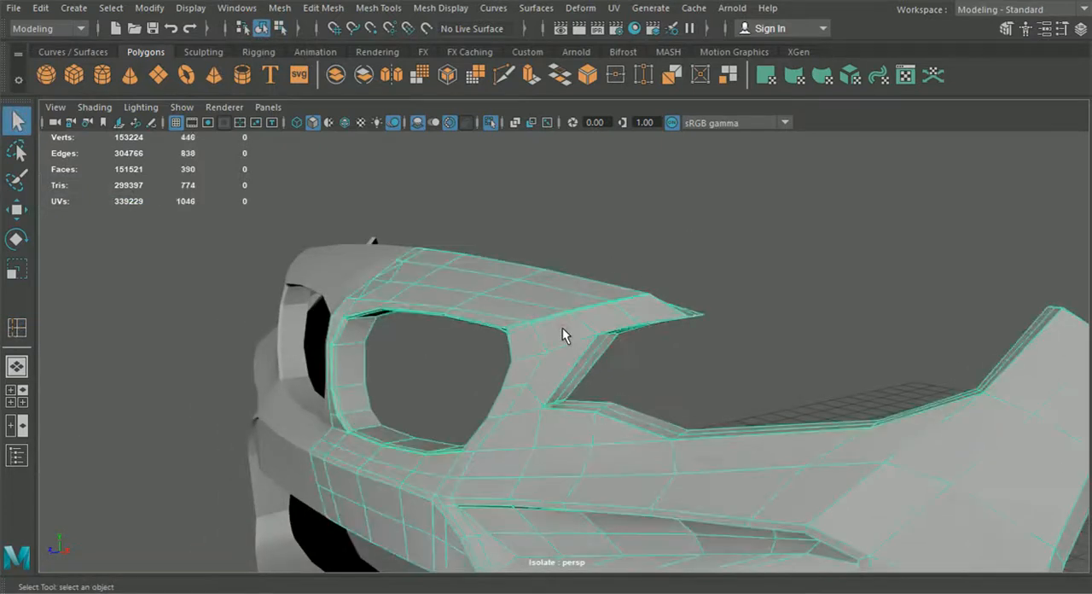
{"action": "key", "text": "3"}
{"action": "left_click", "coordinate": [695, 354]}
{"action": "left_click_drag", "start_coordinate": [644, 360], "coordinate": [753, 346], "text": "alt"}
{"action": "left_click_drag", "start_coordinate": [738, 294], "coordinate": [689, 266], "text": "alt"}
{"action": "left_click_drag", "start_coordinate": [547, 273], "coordinate": [529, 319], "text": "alt"}
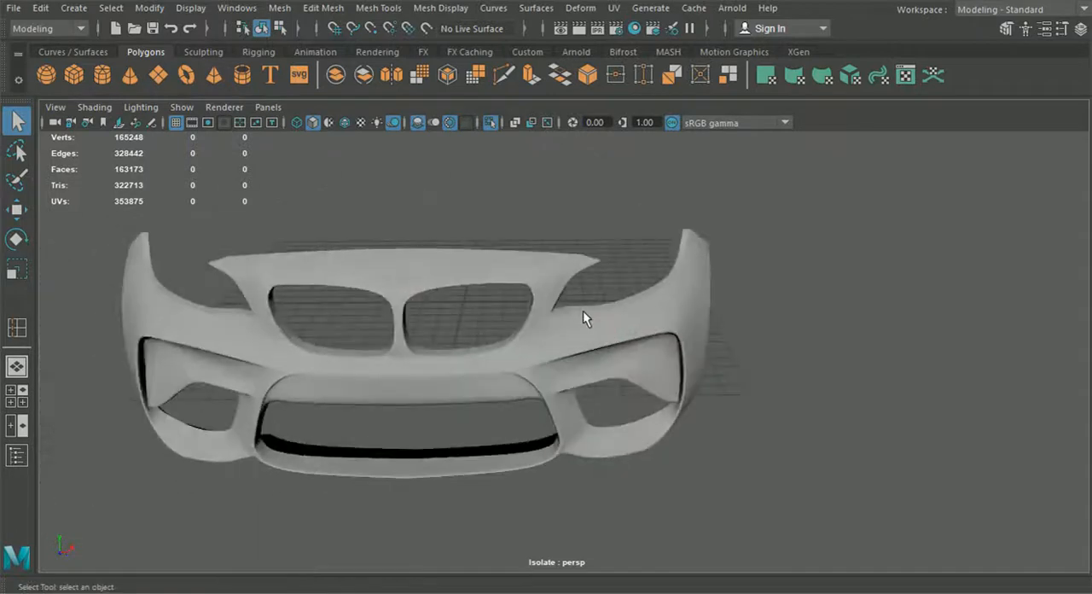
{"action": "left_click", "coordinate": [602, 332]}
{"action": "key", "text": "1"}
Step: Examine the edge flow along the lower edge of the headlight opening up close
{"action": "scroll", "coordinate": [619, 341], "scroll_direction": "up", "scroll_amount": 5}
{"action": "left_click_drag", "start_coordinate": [619, 341], "coordinate": [602, 319], "text": "alt"}
{"action": "scroll", "coordinate": [602, 315], "scroll_direction": "up", "scroll_amount": 4}
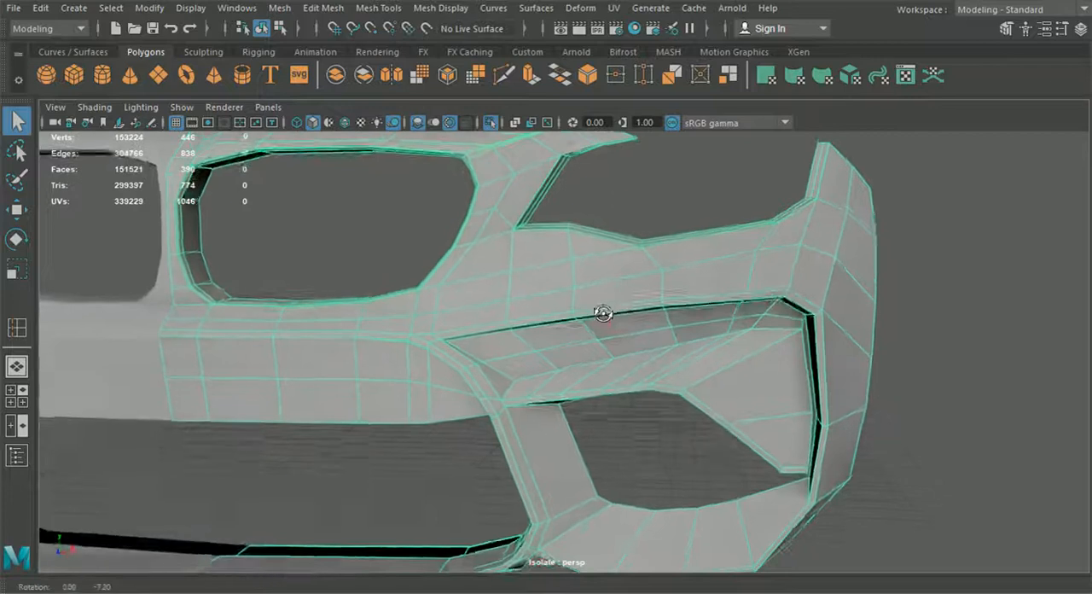
{"action": "scroll", "coordinate": [578, 282], "scroll_direction": "up", "scroll_amount": 3}
{"action": "scroll", "coordinate": [574, 303], "scroll_direction": "up", "scroll_amount": 4}
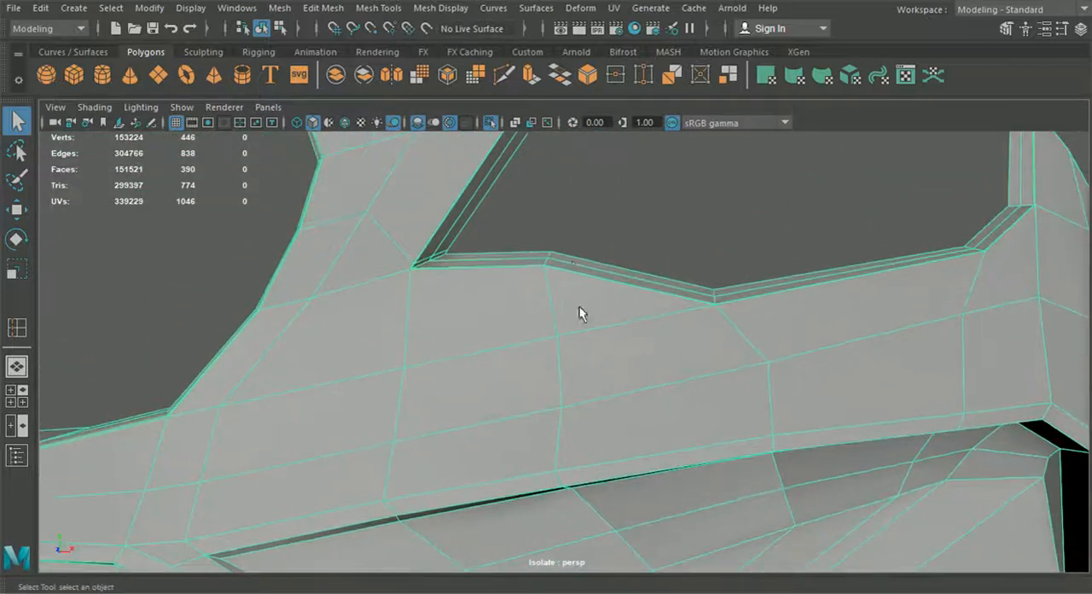
{"action": "scroll", "coordinate": [583, 273], "scroll_direction": "up", "scroll_amount": 4}
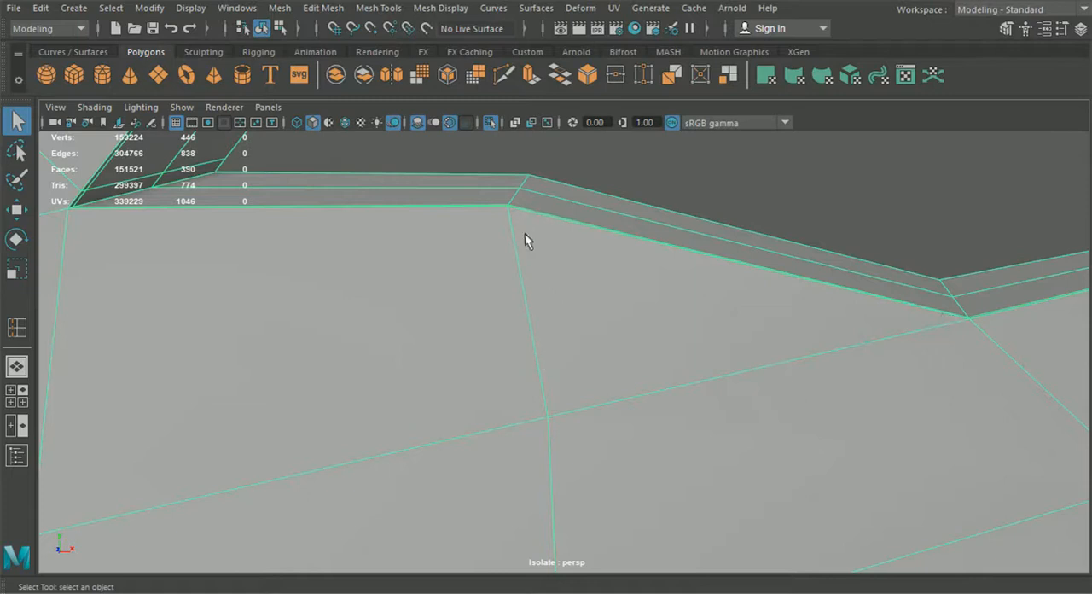
{"action": "scroll", "coordinate": [551, 312], "scroll_direction": "down", "scroll_amount": 4}
{"action": "scroll", "coordinate": [552, 305], "scroll_direction": "up", "scroll_amount": 1}
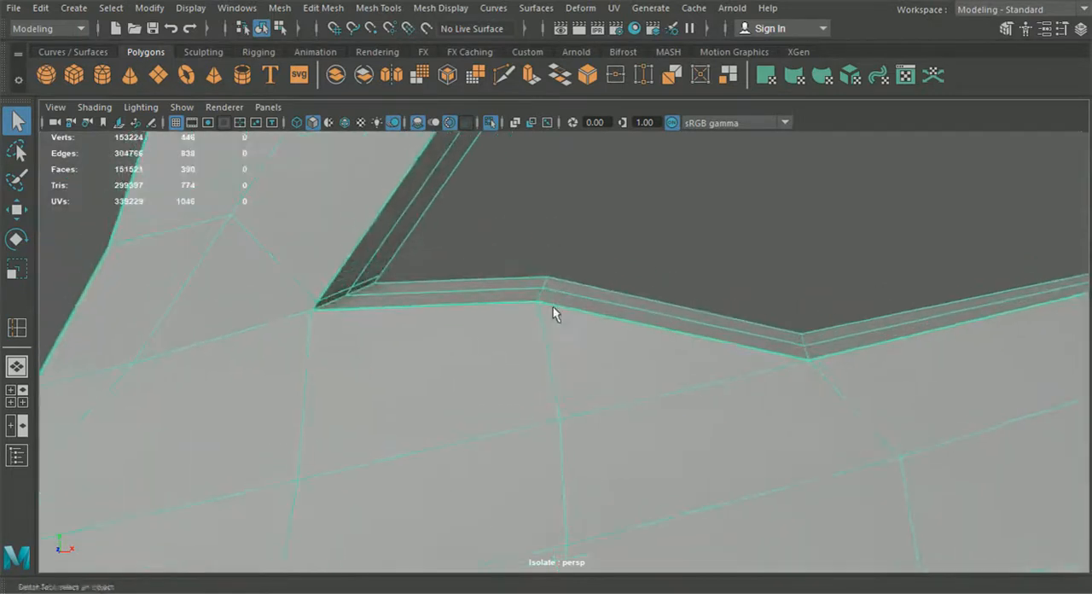
Step: Insert a support edge loop across the headlight opening's lower rim, right beside the kink near its inner corner
{"action": "left_click", "coordinate": [378, 8]}
{"action": "left_click", "coordinate": [378, 8]}
{"action": "left_click", "coordinate": [378, 7]}
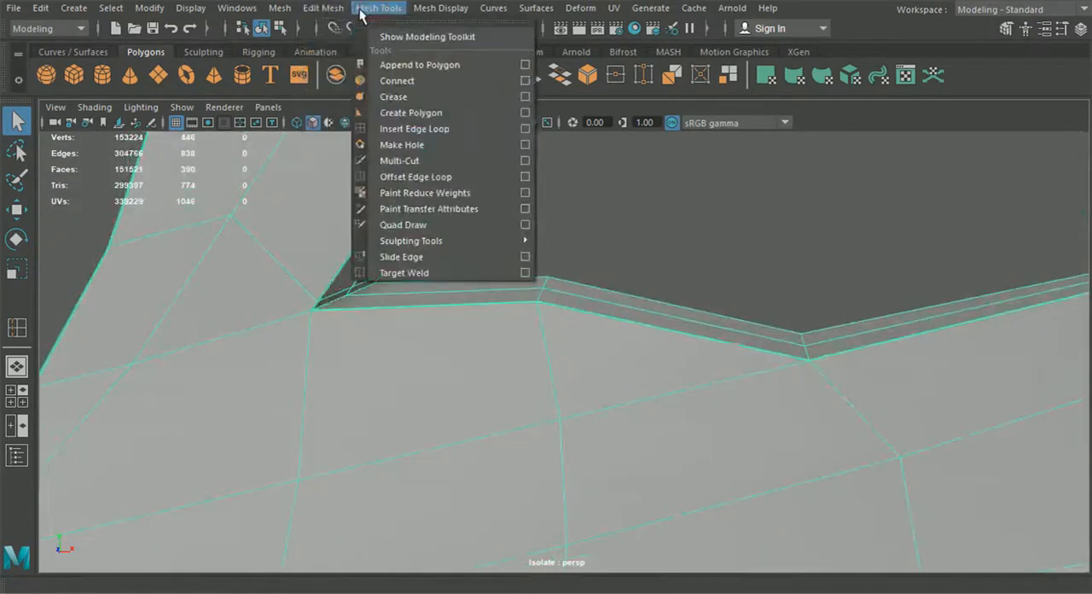
{"action": "left_click", "coordinate": [415, 128]}
{"action": "scroll", "coordinate": [562, 242], "scroll_direction": "up", "scroll_amount": 2}
{"action": "middle_click_drag", "start_coordinate": [582, 246], "coordinate": [586, 240]}
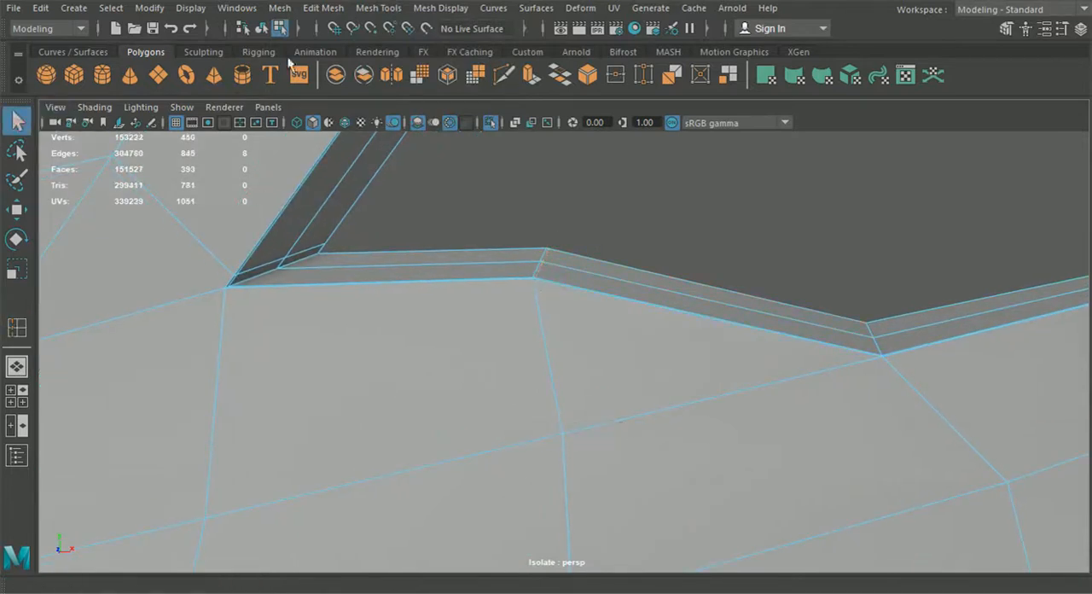
Step: Preview the bumper smoothed, examine the headlight opening's lower rim up close and from farther out, and restore the unsmoothed display
{"action": "key", "text": "3"}
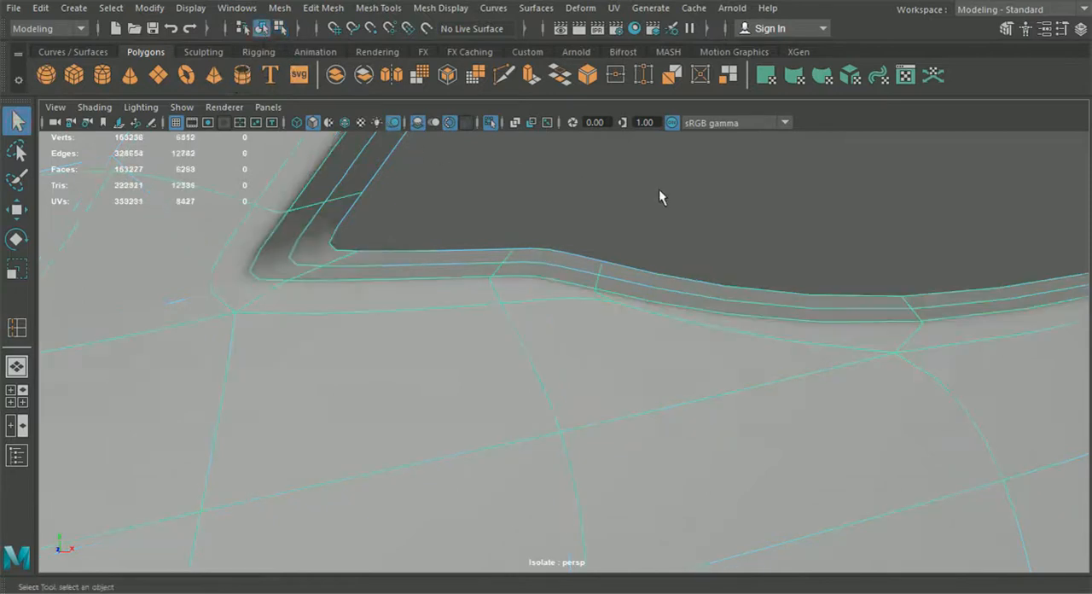
{"action": "left_click", "coordinate": [658, 189]}
{"action": "scroll", "coordinate": [726, 265], "scroll_direction": "down", "scroll_amount": 4}
{"action": "left_click_drag", "start_coordinate": [727, 273], "coordinate": [575, 270], "text": "alt"}
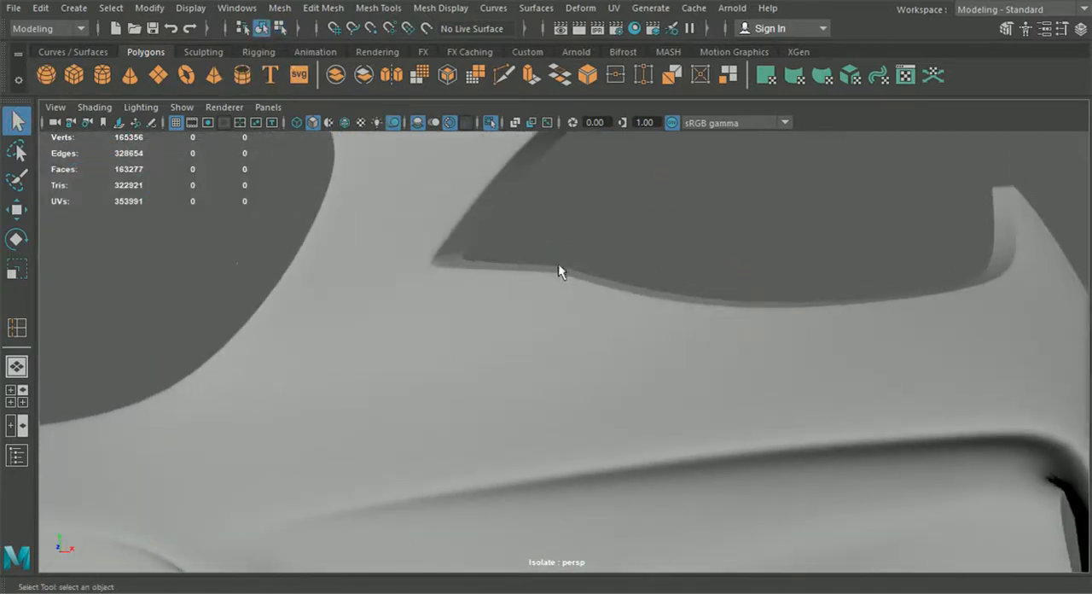
{"action": "scroll", "coordinate": [651, 355], "scroll_direction": "down", "scroll_amount": 4}
{"action": "left_click_drag", "start_coordinate": [651, 356], "coordinate": [636, 376], "text": "alt"}
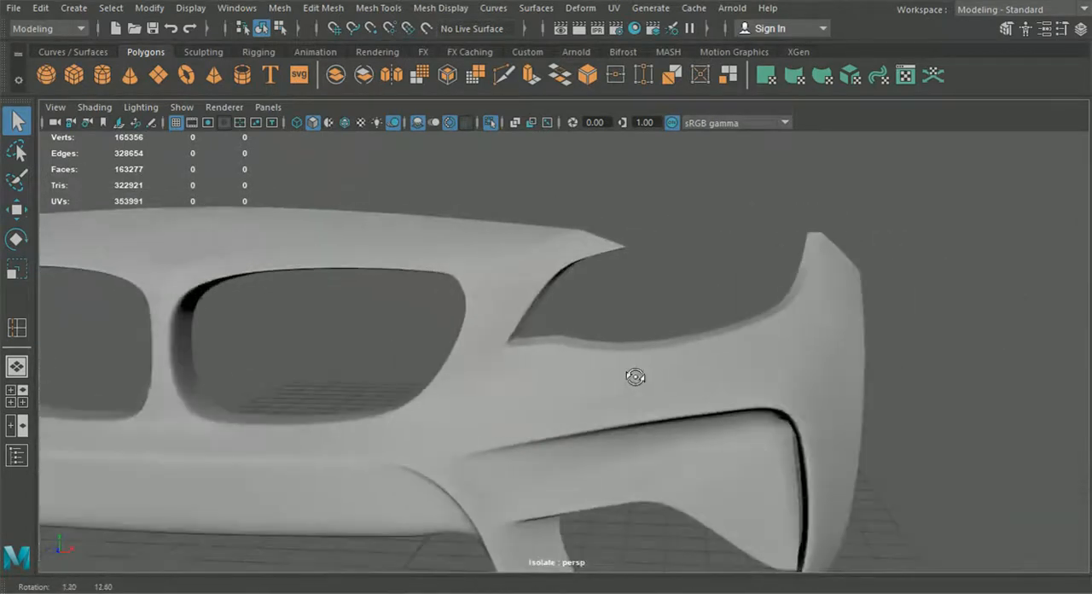
{"action": "left_click", "coordinate": [635, 376]}
{"action": "key", "text": "1"}
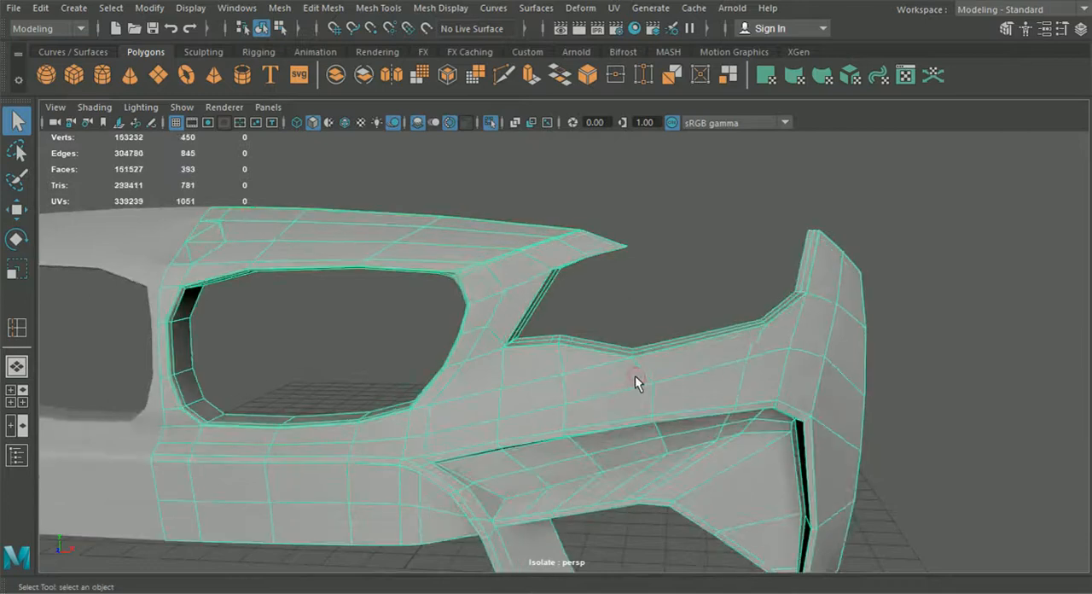
Step: In the front view, raise the rim vertices at the kink near the headlight opening's inner corner onto the blueprint line
{"action": "scroll", "coordinate": [628, 371], "scroll_direction": "up", "scroll_amount": 4}
{"action": "middle_click_drag", "start_coordinate": [626, 368], "coordinate": [611, 357], "text": "alt"}
{"action": "scroll", "coordinate": [605, 356], "scroll_direction": "up", "scroll_amount": 5}
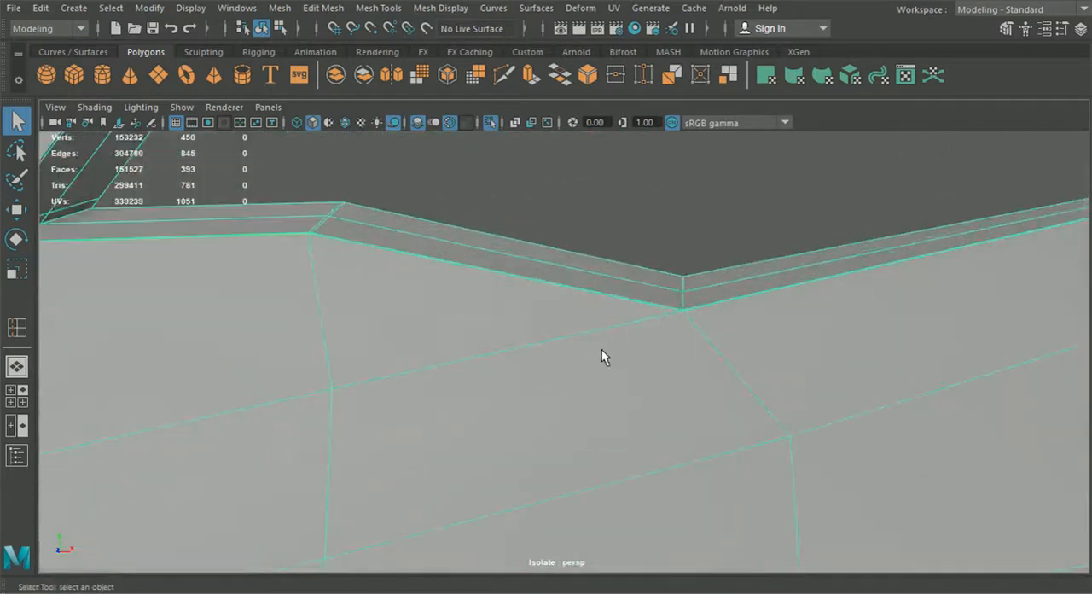
{"action": "scroll", "coordinate": [588, 339], "scroll_direction": "down", "scroll_amount": 5}
{"action": "middle_click_drag", "start_coordinate": [587, 316], "coordinate": [639, 339], "text": "alt"}
{"action": "mouse_move", "coordinate": [639, 338]}
{"action": "left_mouse_down", "text": "alt"}
{"action": "mouse_move", "coordinate": [655, 338]}
{"action": "mouse_move", "coordinate": [641, 336]}
{"action": "left_mouse_up", "text": "alt"}
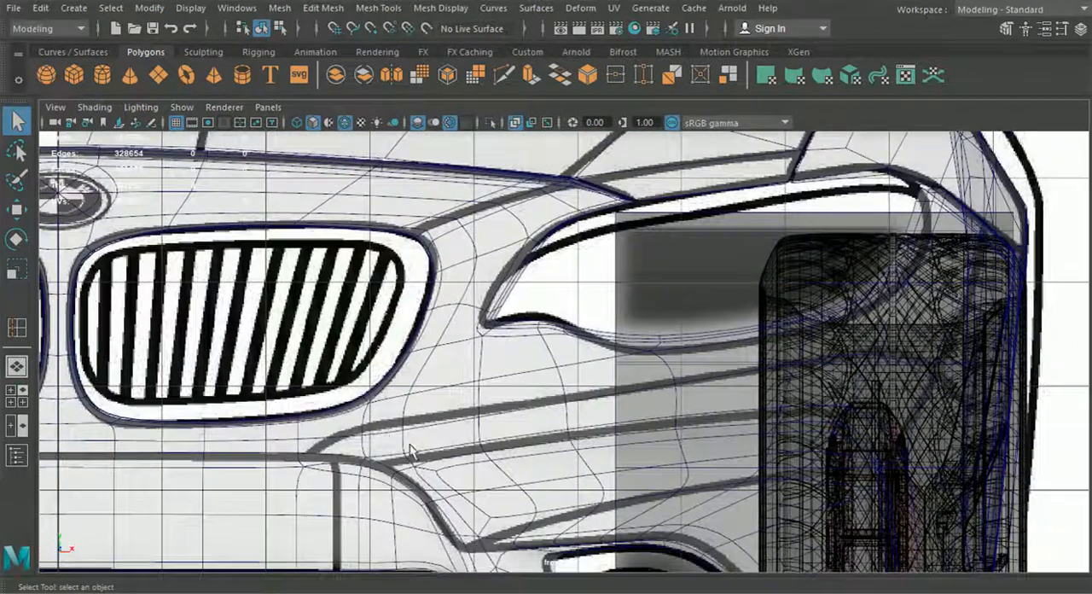
{"action": "scroll", "coordinate": [515, 352], "scroll_direction": "up", "scroll_amount": 6}
{"action": "left_click", "coordinate": [508, 320]}
{"action": "right_click_drag", "start_coordinate": [513, 318], "coordinate": [448, 125]}
{"action": "middle_click_drag", "start_coordinate": [486, 247], "coordinate": [509, 266], "text": "alt"}
{"action": "scroll", "coordinate": [509, 266], "scroll_direction": "up", "scroll_amount": 2}
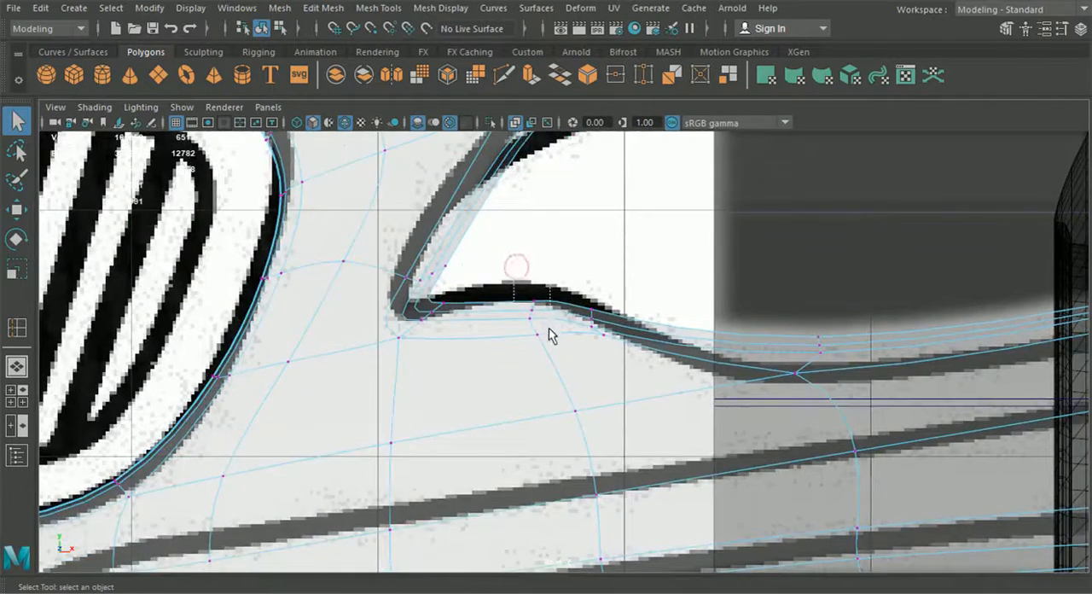
{"action": "left_click", "coordinate": [16, 209]}
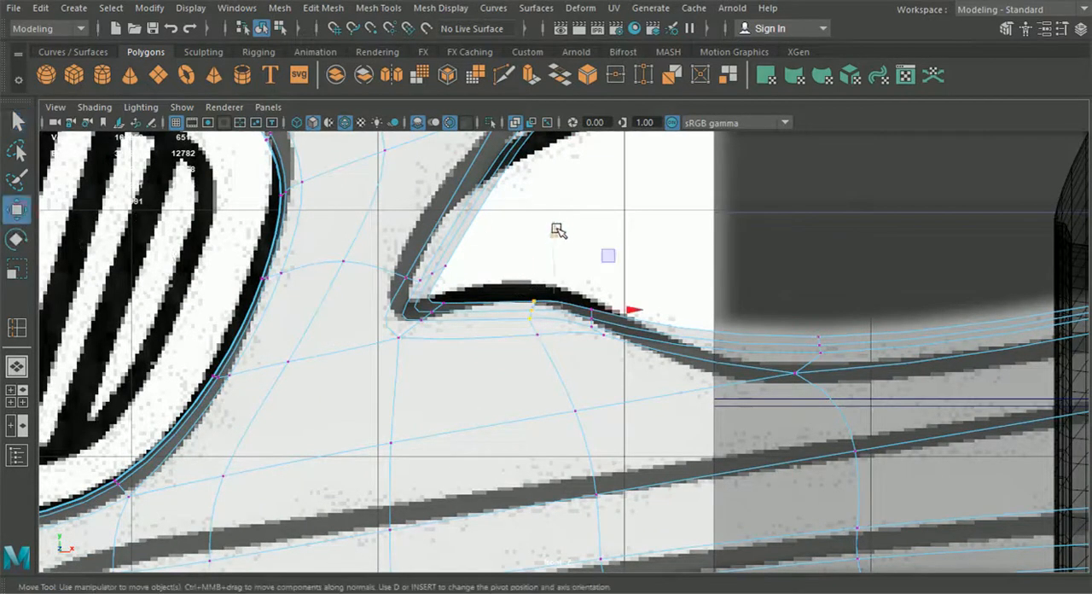
{"action": "left_click_drag", "start_coordinate": [557, 230], "coordinate": [554, 223]}
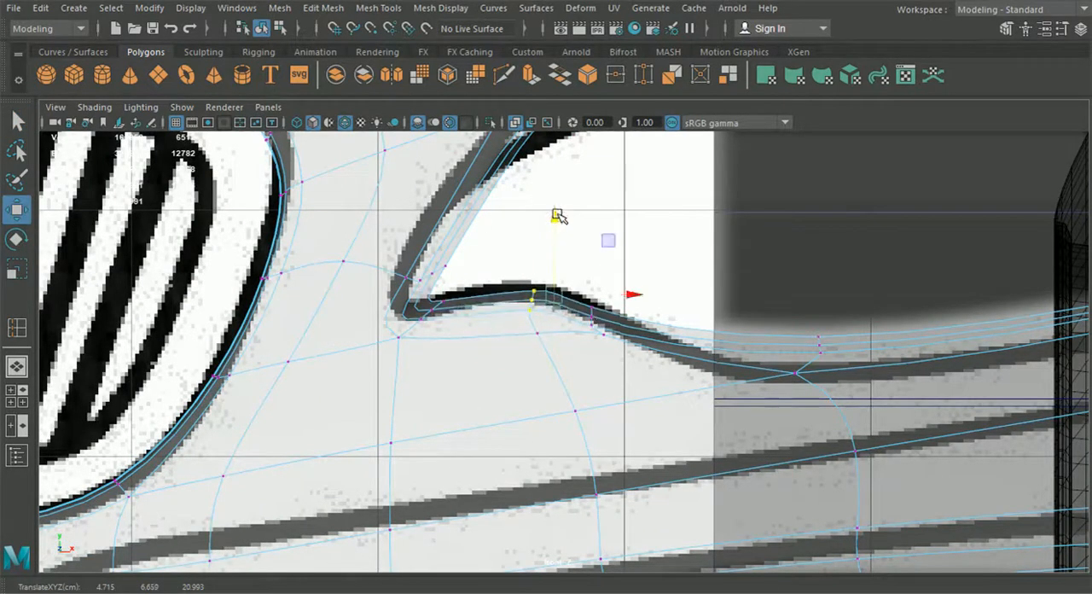
Step: Lower the rim vertices at the headlight opening's lowest dip and adjust the next group outward vertically to follow the blueprint curve
{"action": "middle_click_drag", "start_coordinate": [780, 337], "coordinate": [723, 313], "text": "alt"}
{"action": "left_click_drag", "start_coordinate": [722, 259], "coordinate": [728, 295]}
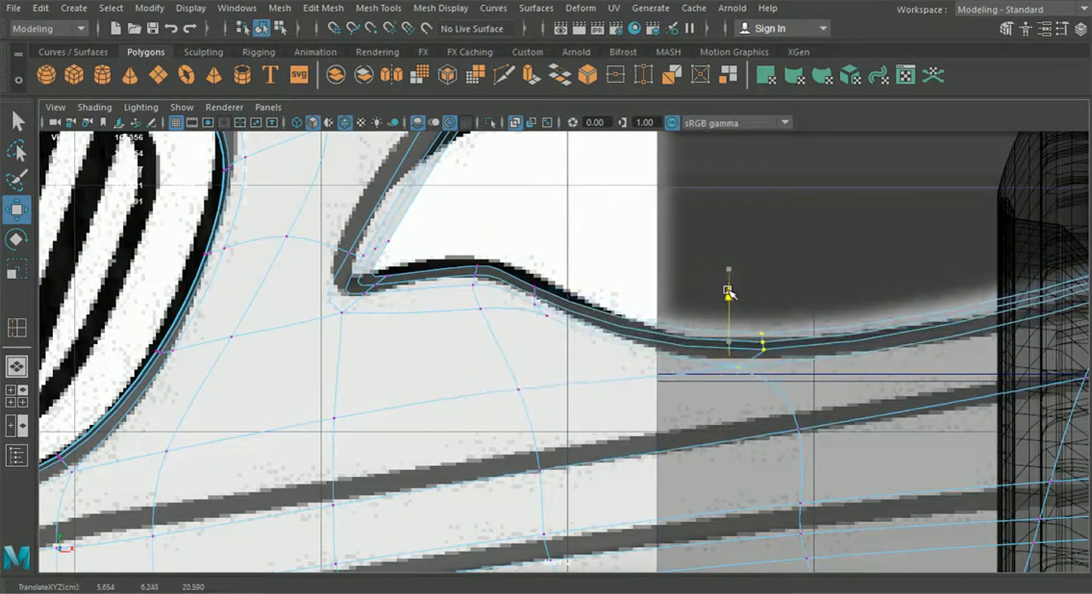
{"action": "scroll", "coordinate": [755, 314], "scroll_direction": "down", "scroll_amount": 5}
{"action": "middle_click_drag", "start_coordinate": [756, 314], "coordinate": [638, 316], "text": "alt"}
{"action": "scroll", "coordinate": [640, 316], "scroll_direction": "up", "scroll_amount": 5}
{"action": "left_click_drag", "start_coordinate": [743, 255], "coordinate": [783, 259]}
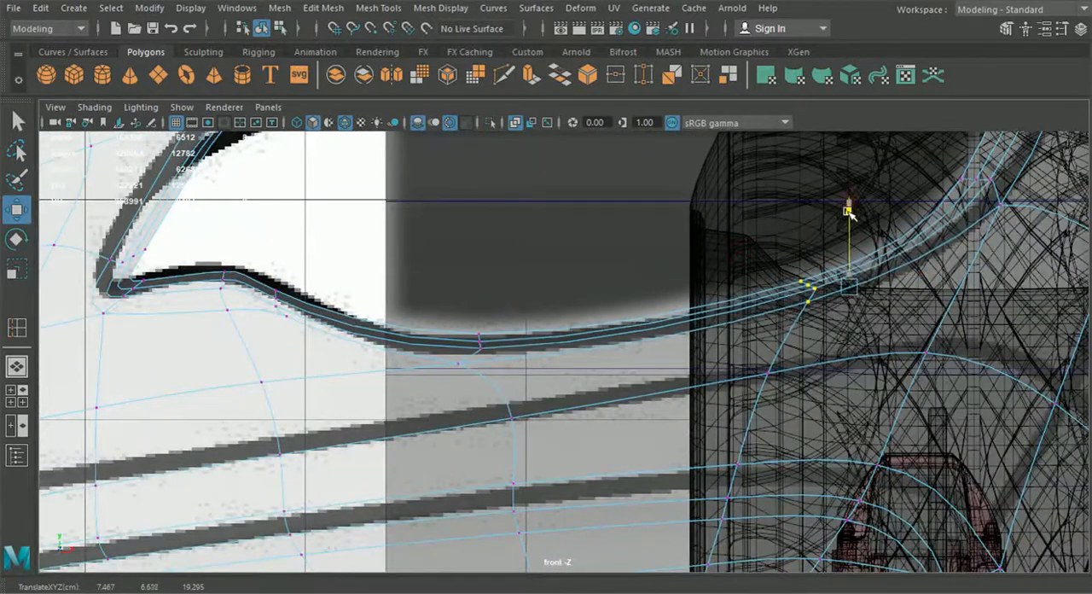
{"action": "middle_click_drag", "start_coordinate": [846, 198], "coordinate": [725, 201], "text": "alt"}
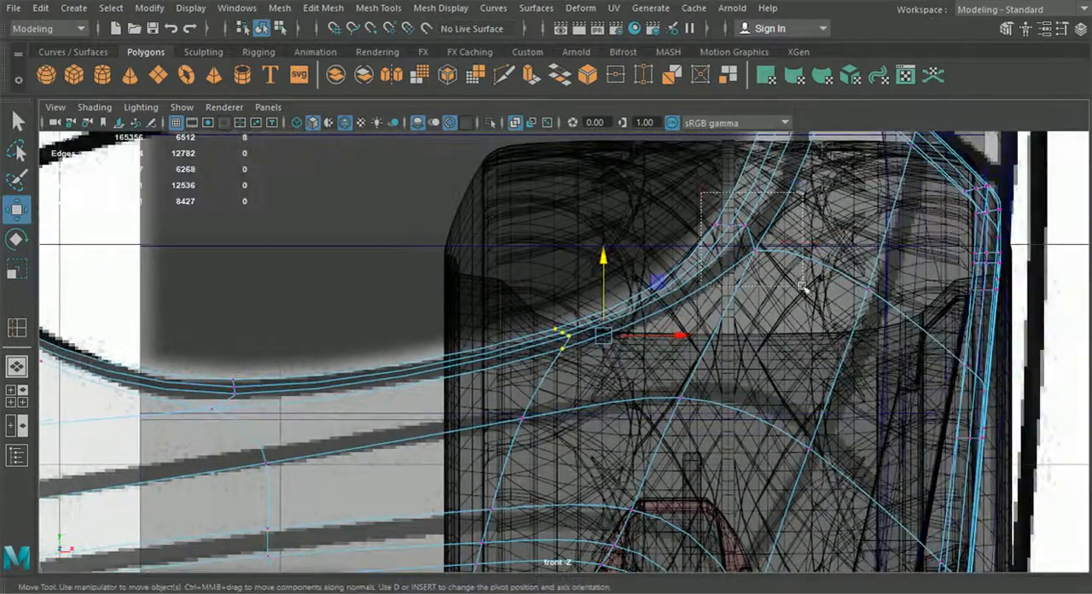
Step: Shift the rim vertices where the headlight opening curves up into the side wing slightly outward, and check the shape in perspective
{"action": "middle_click_drag", "start_coordinate": [767, 246], "coordinate": [795, 444], "text": "alt"}
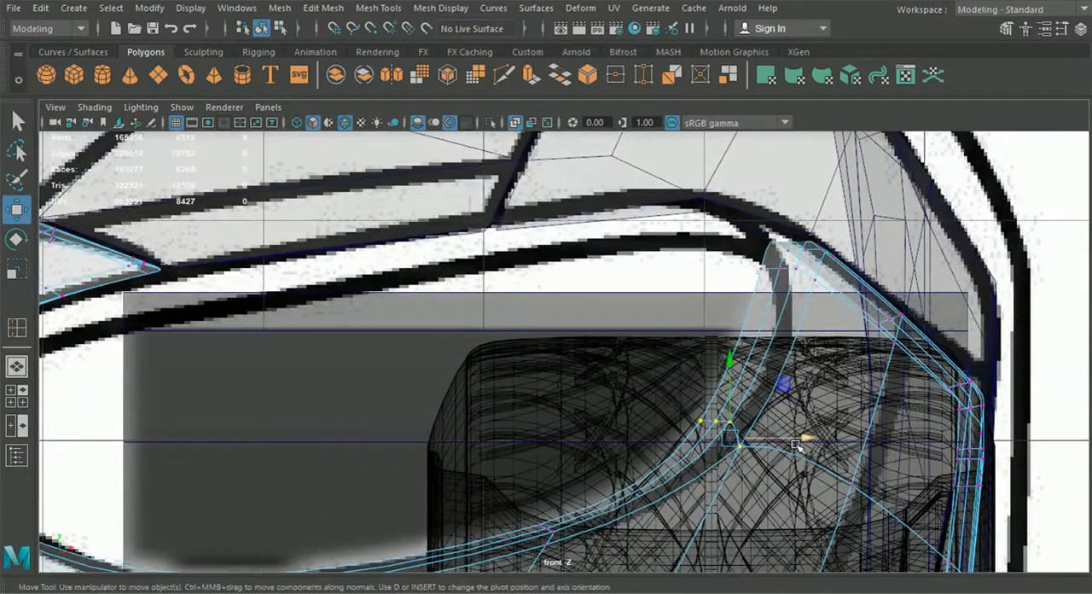
{"action": "left_click_drag", "start_coordinate": [803, 437], "coordinate": [807, 436]}
{"action": "middle_click_drag", "start_coordinate": [697, 404], "coordinate": [709, 397], "text": "alt"}
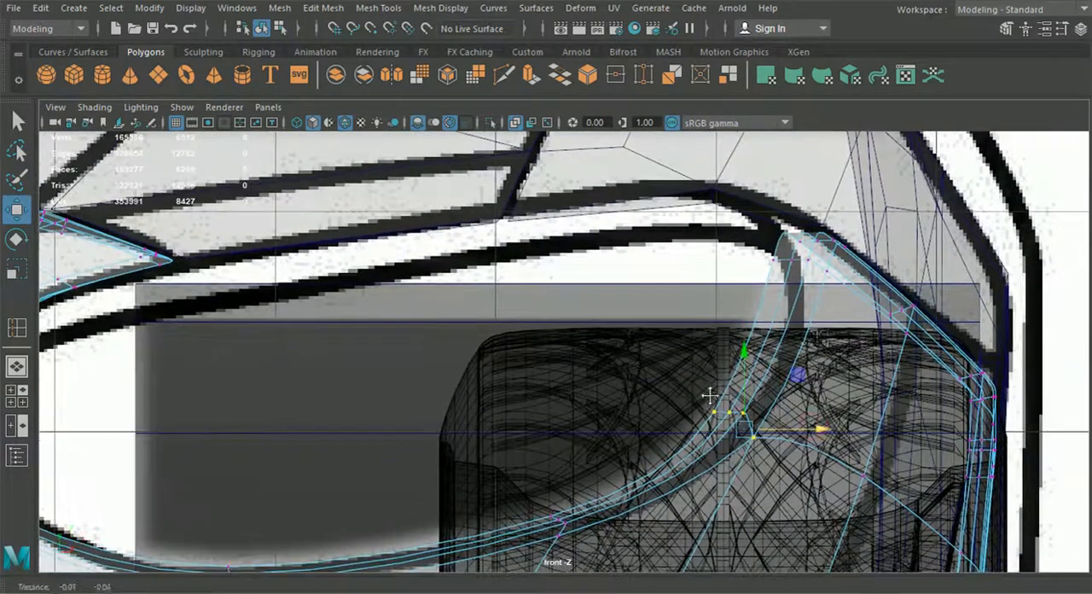
{"action": "left_click", "coordinate": [21, 367]}
{"action": "mouse_move", "coordinate": [605, 410]}
{"action": "left_mouse_down", "text": "alt"}
{"action": "mouse_move", "coordinate": [475, 415]}
{"action": "mouse_move", "coordinate": [618, 413]}
{"action": "mouse_move", "coordinate": [610, 397]}
{"action": "left_mouse_up", "text": "alt"}
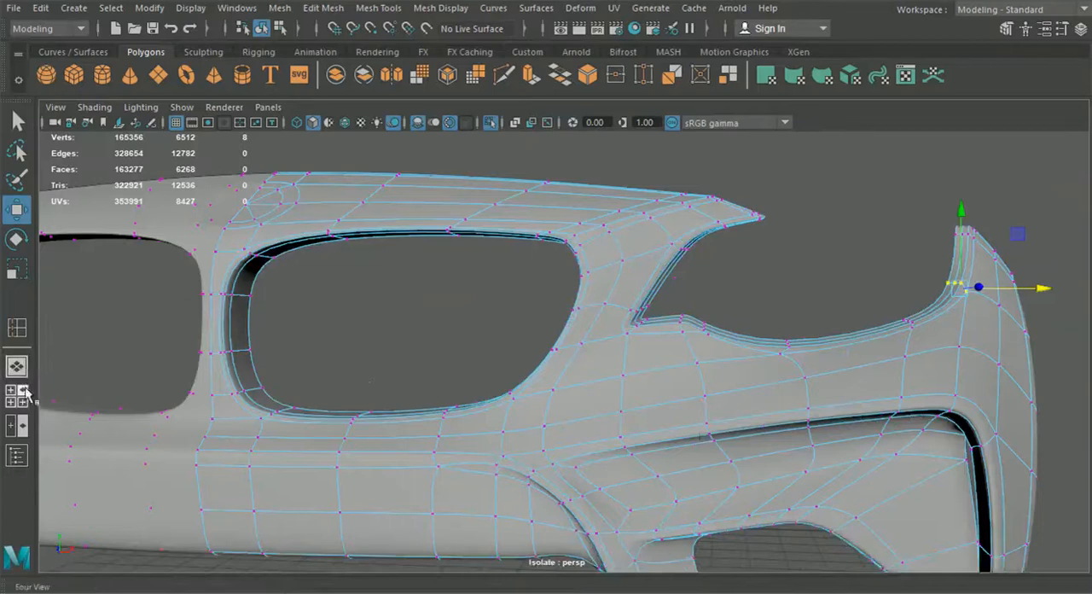
Step: In the front view, move the rim vertices just above the headlight opening's inner corner sideways onto the blueprint line
{"action": "left_click", "coordinate": [17, 395]}
{"action": "key", "text": "space"}
{"action": "scroll", "coordinate": [307, 426], "scroll_direction": "down", "scroll_amount": 7}
{"action": "middle_click_drag", "start_coordinate": [307, 426], "coordinate": [578, 364], "text": "alt"}
{"action": "scroll", "coordinate": [440, 423], "scroll_direction": "up", "scroll_amount": 4}
{"action": "scroll", "coordinate": [477, 405], "scroll_direction": "up", "scroll_amount": 2}
{"action": "scroll", "coordinate": [540, 404], "scroll_direction": "up", "scroll_amount": 2}
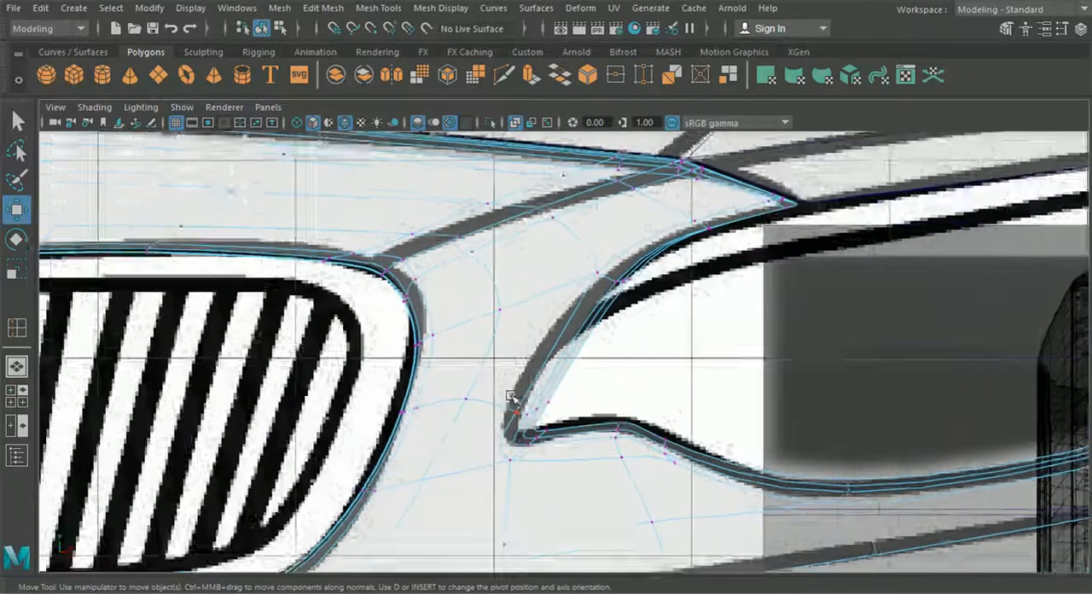
{"action": "left_click_drag", "start_coordinate": [613, 450], "coordinate": [588, 449]}
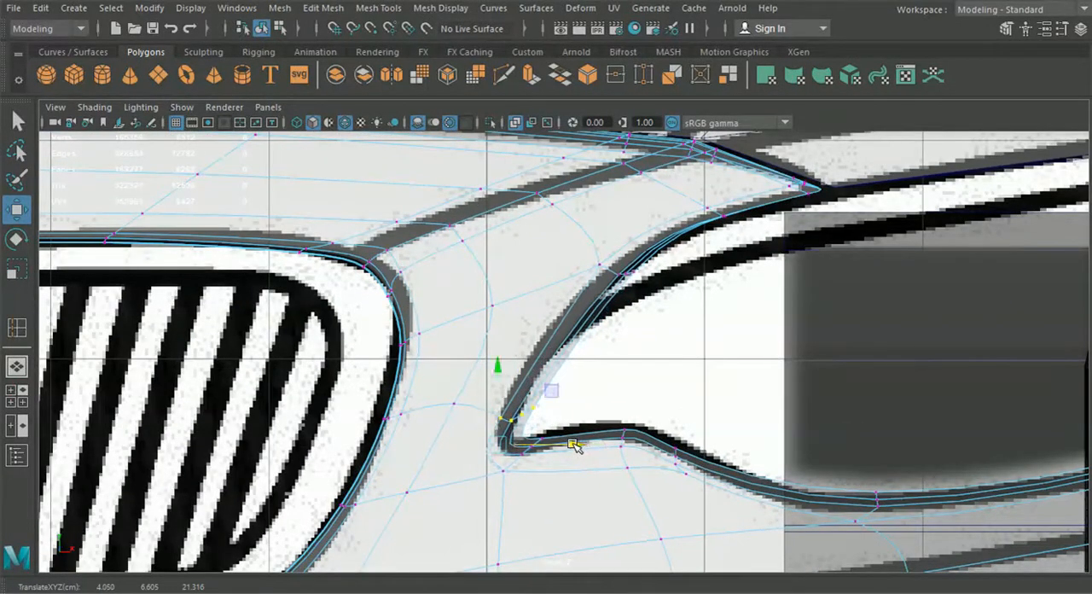
Step: Fine-tune the vertices along the headlight opening's upper rim, towards the pointed tip, to match the blueprint curve
{"action": "middle_click_drag", "start_coordinate": [597, 365], "coordinate": [591, 389], "text": "alt"}
{"action": "left_click_drag", "start_coordinate": [701, 274], "coordinate": [700, 277]}
{"action": "left_click_drag", "start_coordinate": [797, 274], "coordinate": [718, 190]}
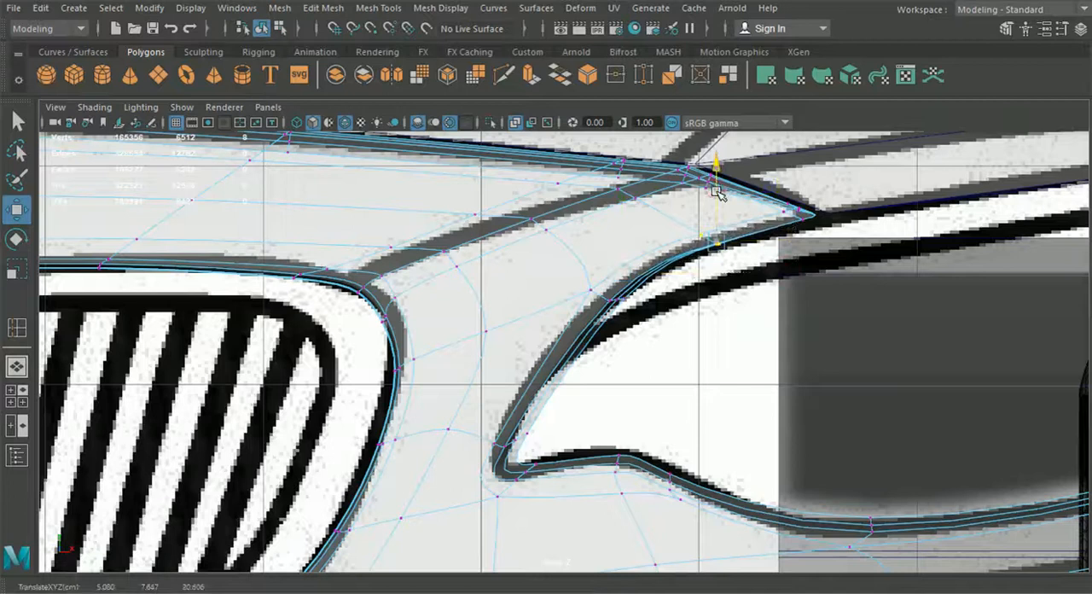
Step: Return to object selection in the perspective view, restore the bumper's unsmoothed display, and examine the adjusted headlight rim
{"action": "left_click", "coordinate": [16, 361]}
{"action": "left_click_drag", "start_coordinate": [627, 452], "coordinate": [587, 455], "text": "alt"}
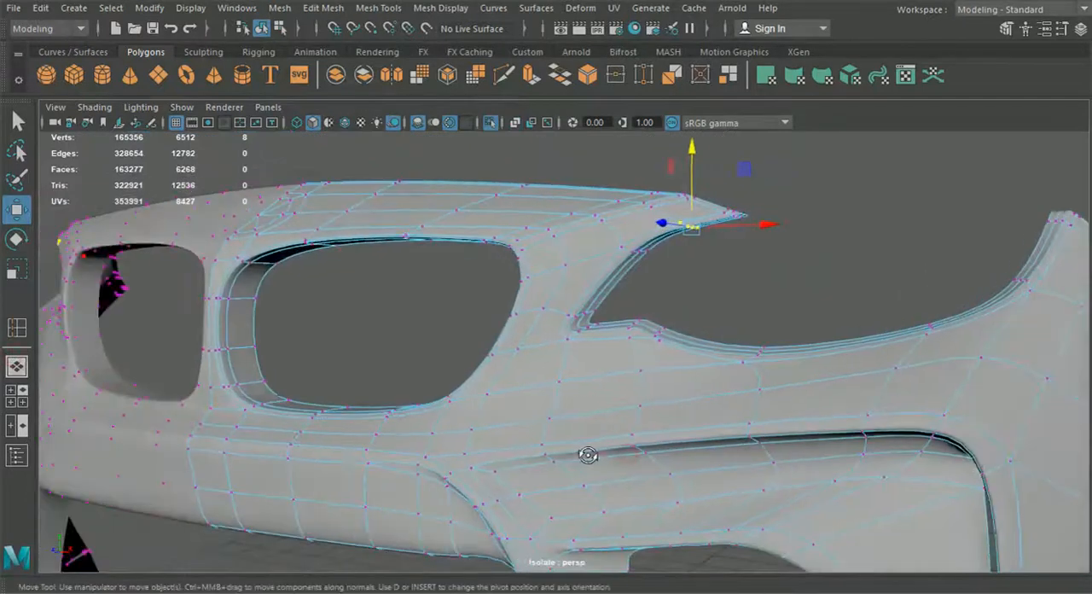
{"action": "left_click", "coordinate": [279, 29]}
{"action": "left_click", "coordinate": [262, 29]}
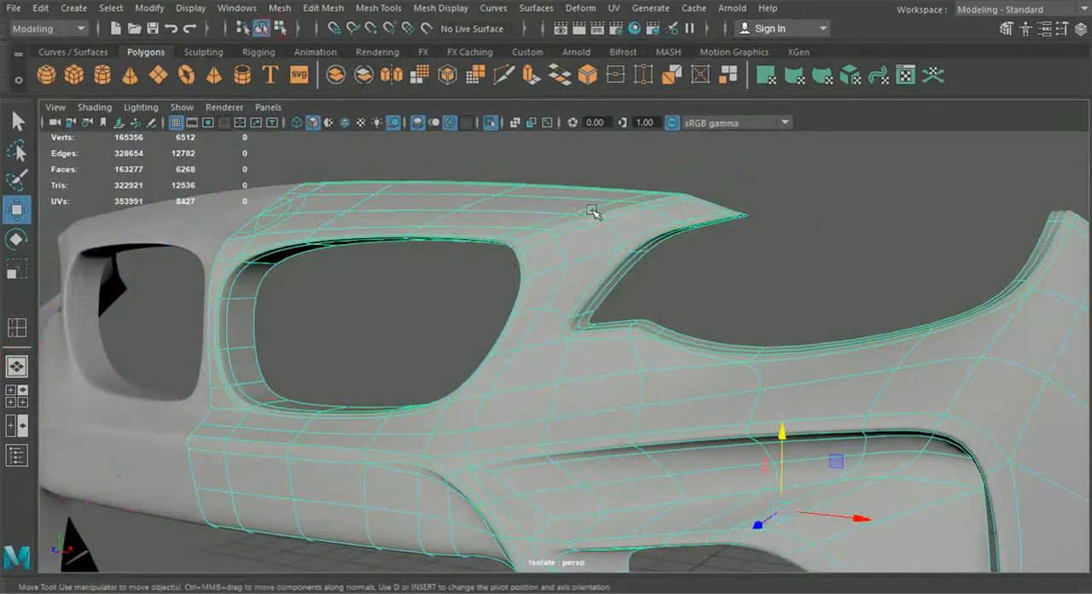
{"action": "key", "text": "1"}
{"action": "left_click", "coordinate": [773, 244]}
{"action": "left_click_drag", "start_coordinate": [748, 309], "coordinate": [780, 312], "text": "alt"}
{"action": "left_click", "coordinate": [708, 337]}
{"action": "left_click_drag", "start_coordinate": [708, 339], "coordinate": [652, 393], "text": "alt"}
{"action": "scroll", "coordinate": [658, 384], "scroll_direction": "up", "scroll_amount": 5}
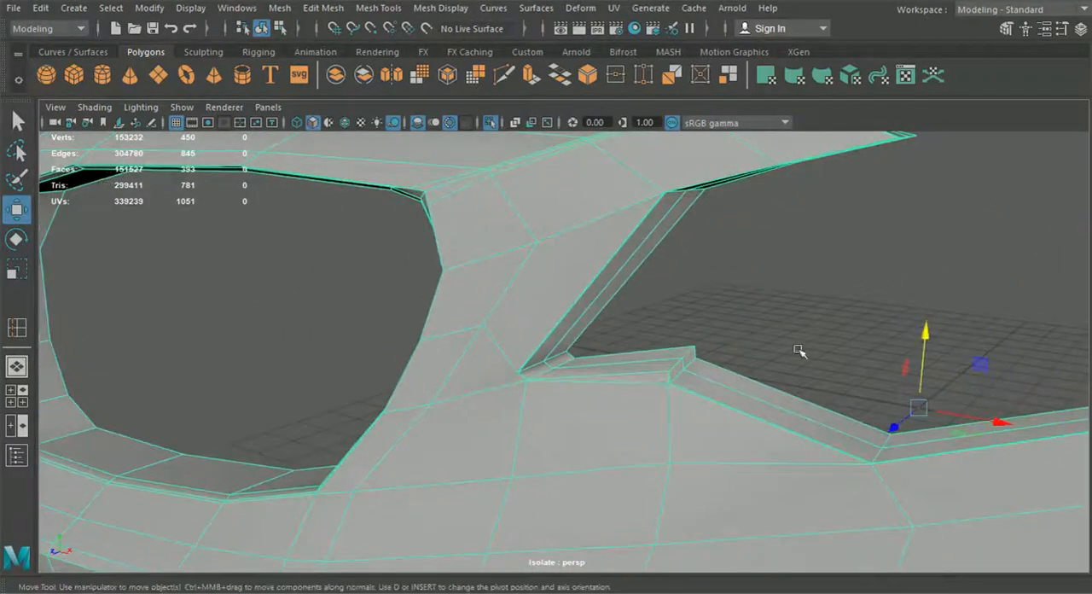
{"action": "left_click", "coordinate": [799, 351]}
{"action": "scroll", "coordinate": [793, 375], "scroll_direction": "down", "scroll_amount": 5}
{"action": "left_click_drag", "start_coordinate": [791, 381], "coordinate": [718, 394], "text": "alt"}
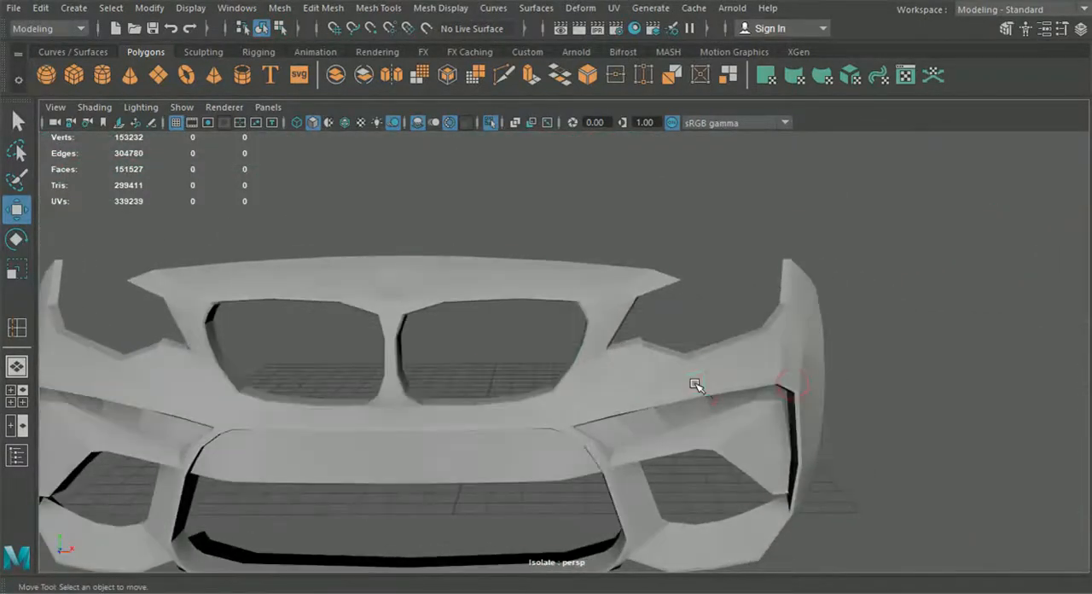
Step: Preview the bumper smoothed, examine its lower front and side intake, and compare them with the unsmoothed display
{"action": "left_click", "coordinate": [696, 386]}
{"action": "key", "text": "3"}
{"action": "left_click", "coordinate": [865, 402]}
{"action": "left_click_drag", "start_coordinate": [864, 401], "coordinate": [625, 379], "text": "alt"}
{"action": "scroll", "coordinate": [828, 406], "scroll_direction": "down", "scroll_amount": 3}
{"action": "left_click_drag", "start_coordinate": [659, 464], "coordinate": [651, 400], "text": "alt"}
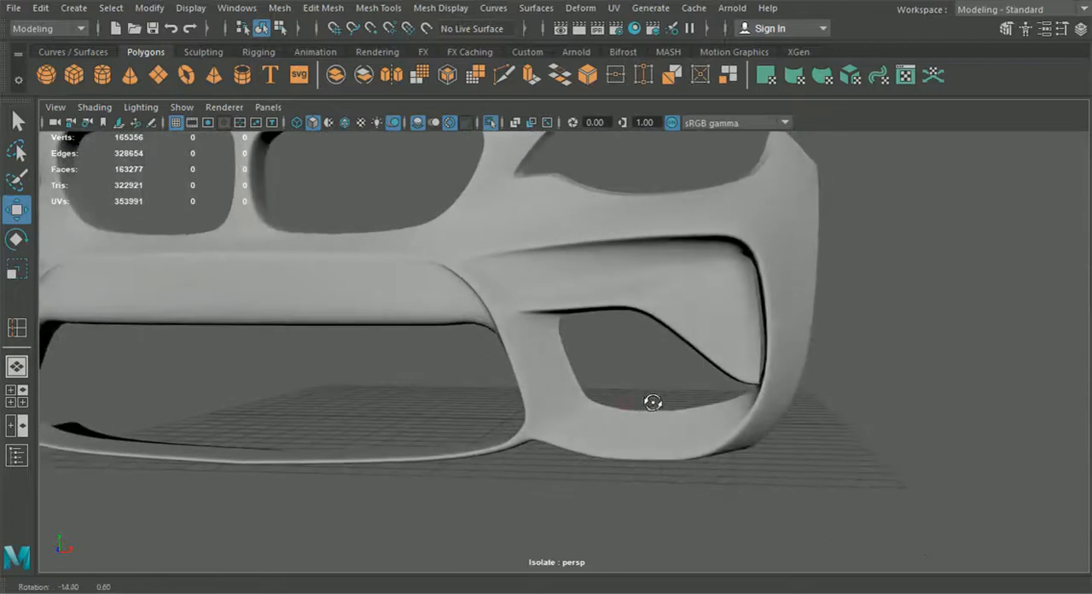
{"action": "left_click", "coordinate": [616, 303]}
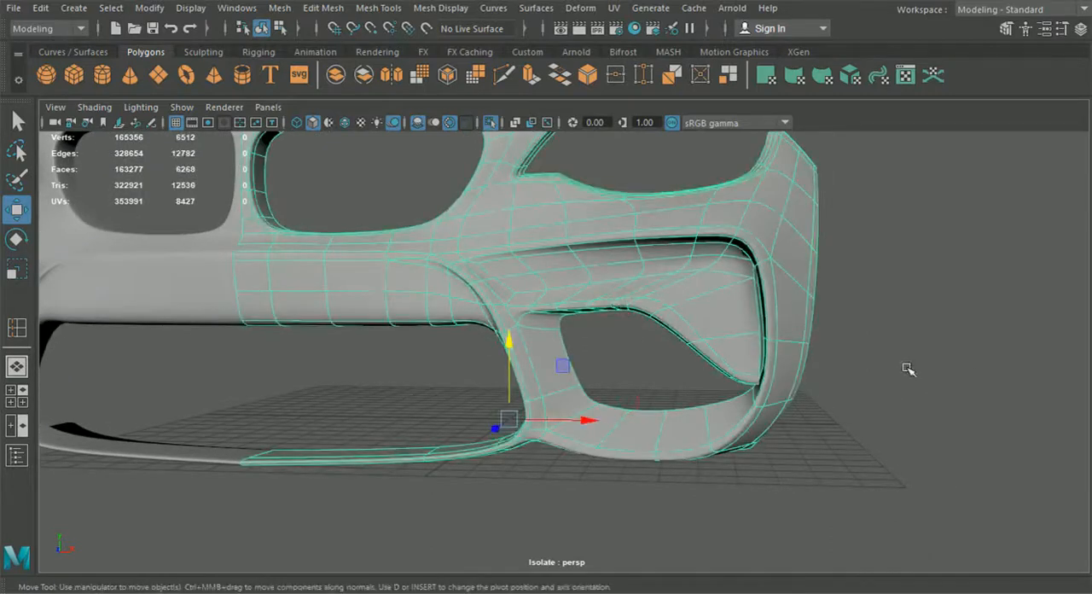
{"action": "key", "text": "1"}
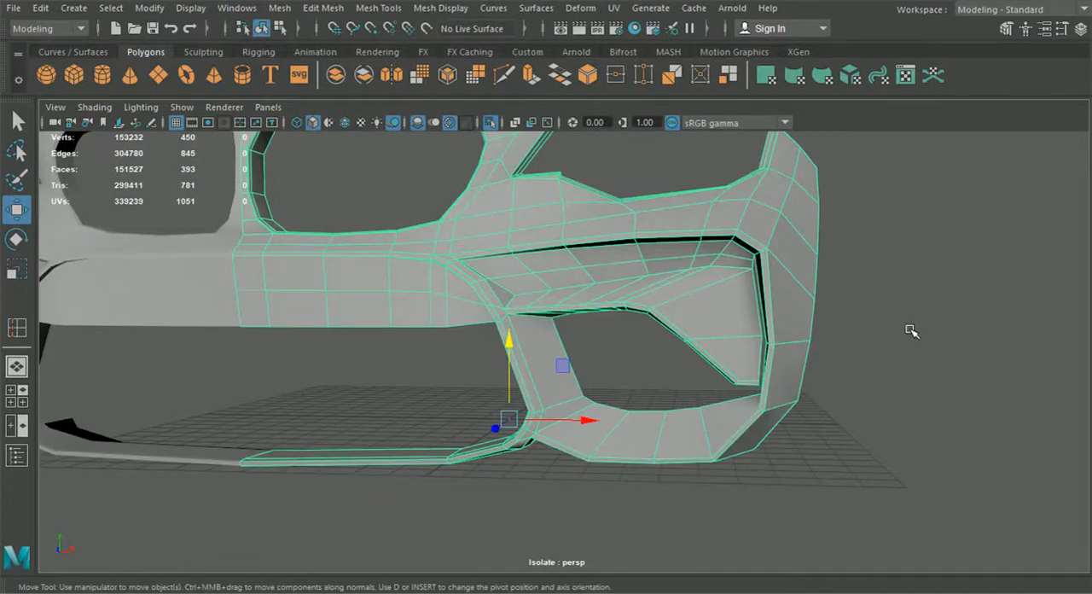
{"action": "left_click", "coordinate": [876, 325]}
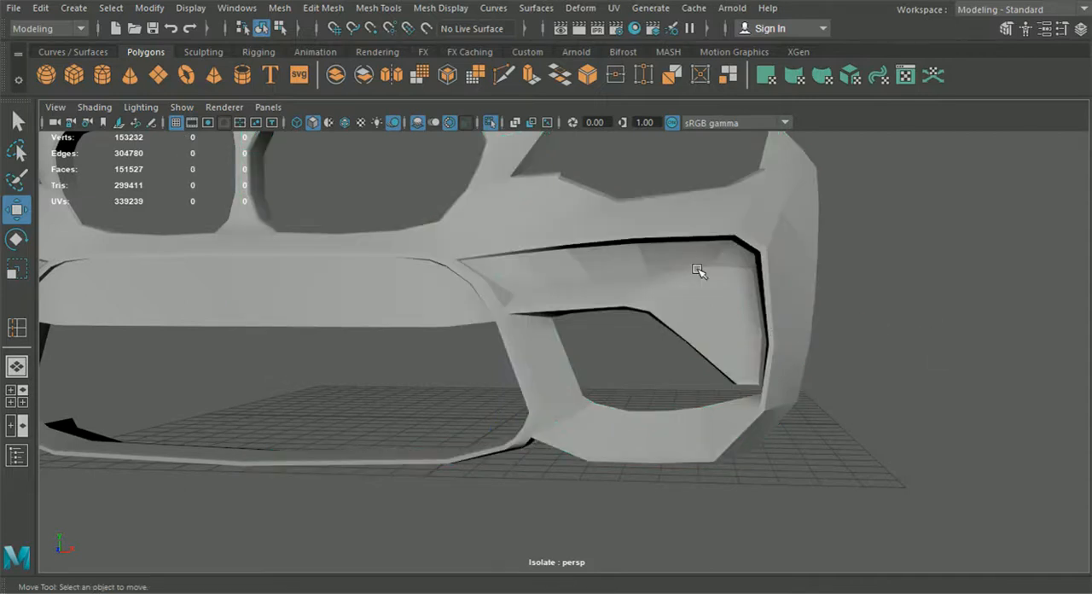
{"action": "left_click_drag", "start_coordinate": [604, 372], "coordinate": [555, 406], "text": "alt"}
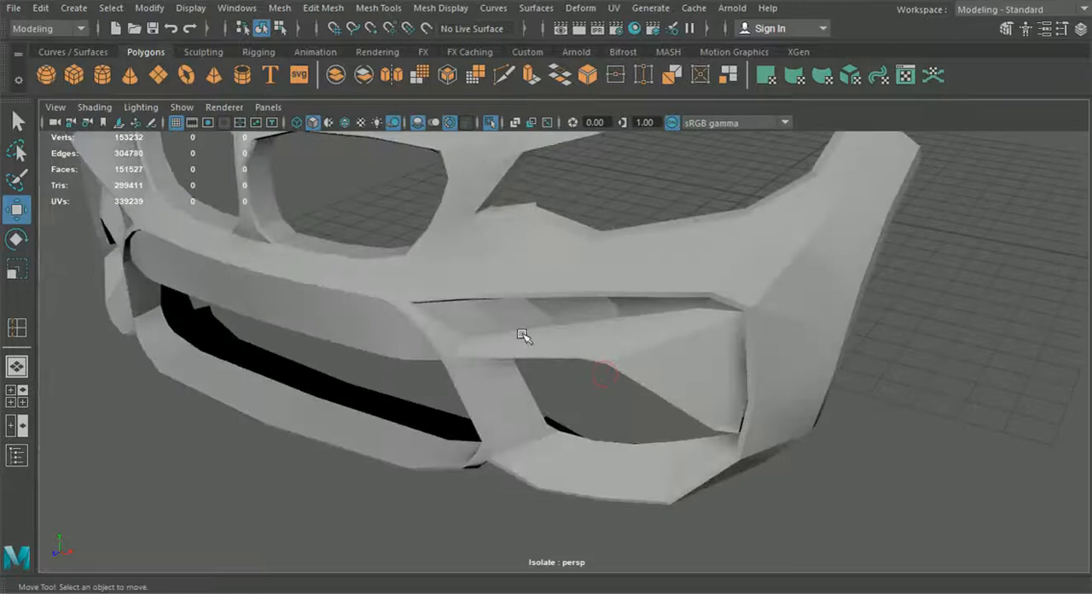
Step: Preview the bumper smoothed again and examine the lower grille opening and side intake from several angles
{"action": "left_click", "coordinate": [522, 335]}
{"action": "key", "text": "3"}
{"action": "left_click", "coordinate": [935, 442]}
{"action": "left_click_drag", "start_coordinate": [588, 440], "coordinate": [537, 413], "text": "alt"}
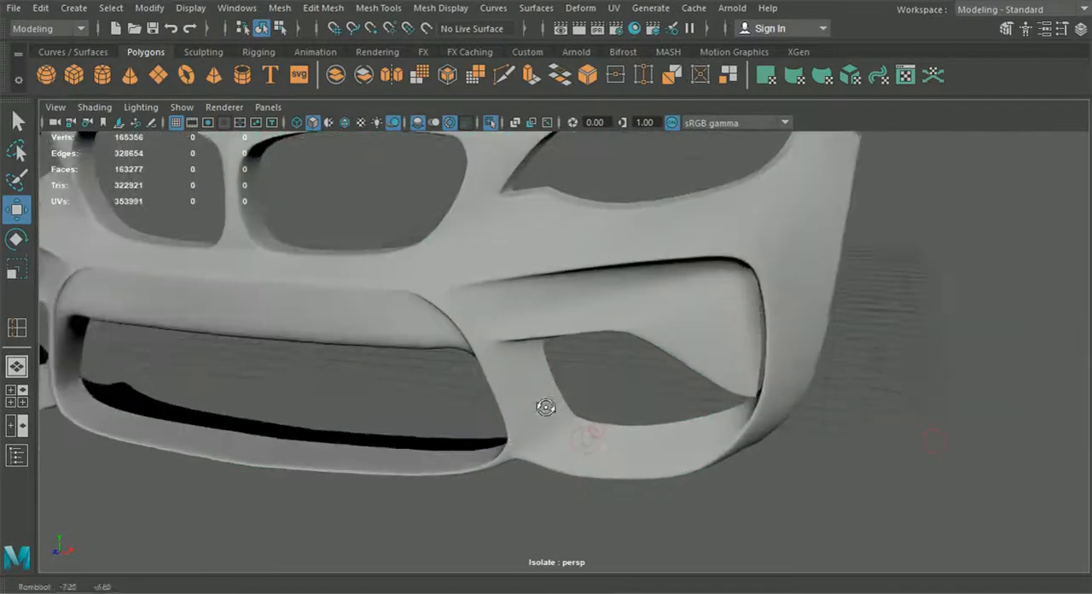
{"action": "right_click_drag", "start_coordinate": [537, 414], "coordinate": [551, 391], "text": "alt"}
{"action": "left_click_drag", "start_coordinate": [821, 309], "coordinate": [817, 259], "text": "alt"}
{"action": "middle_click_drag", "start_coordinate": [587, 249], "coordinate": [599, 271], "text": "alt"}
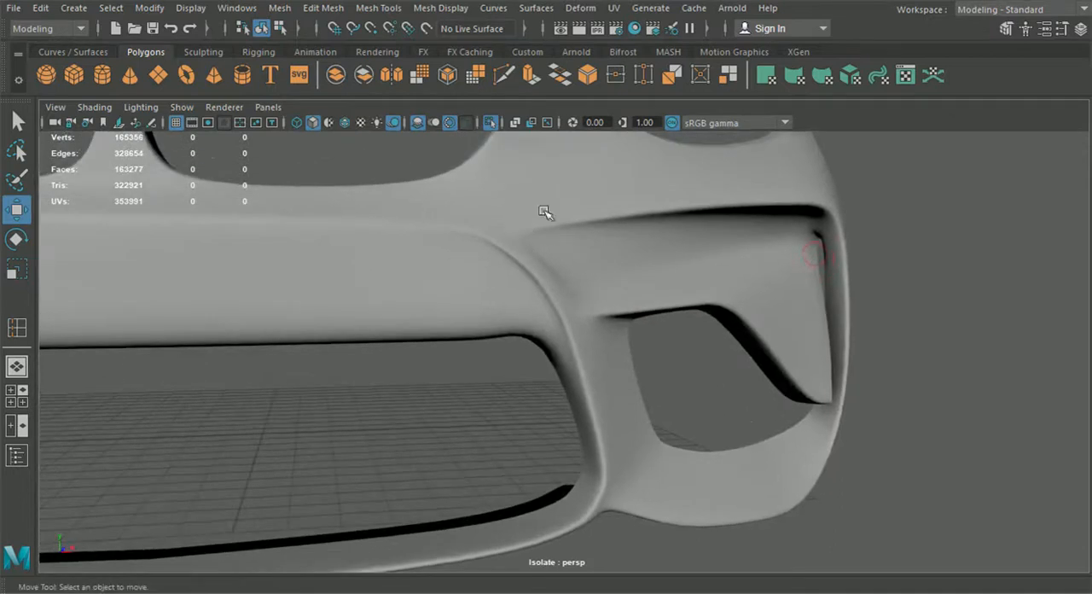
{"action": "middle_click_drag", "start_coordinate": [474, 259], "coordinate": [595, 260], "text": "alt"}
{"action": "right_click_drag", "start_coordinate": [740, 320], "coordinate": [712, 412], "text": "alt"}
{"action": "left_click_drag", "start_coordinate": [458, 503], "coordinate": [528, 516], "text": "alt"}
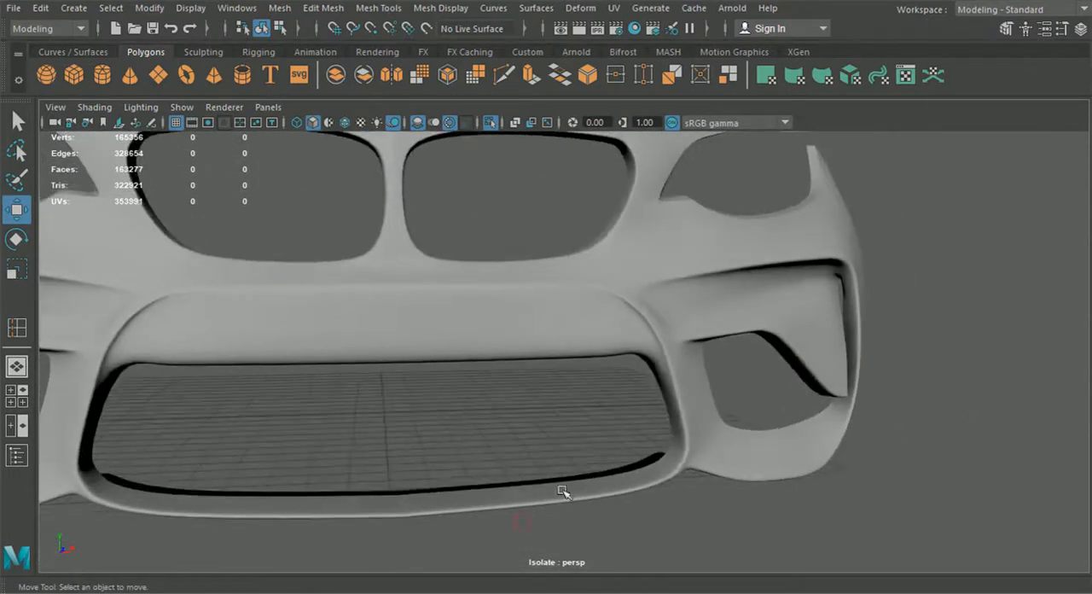
{"action": "left_click_drag", "start_coordinate": [648, 360], "coordinate": [563, 375], "text": "alt"}
{"action": "scroll", "coordinate": [451, 310], "scroll_direction": "up", "scroll_amount": 5}
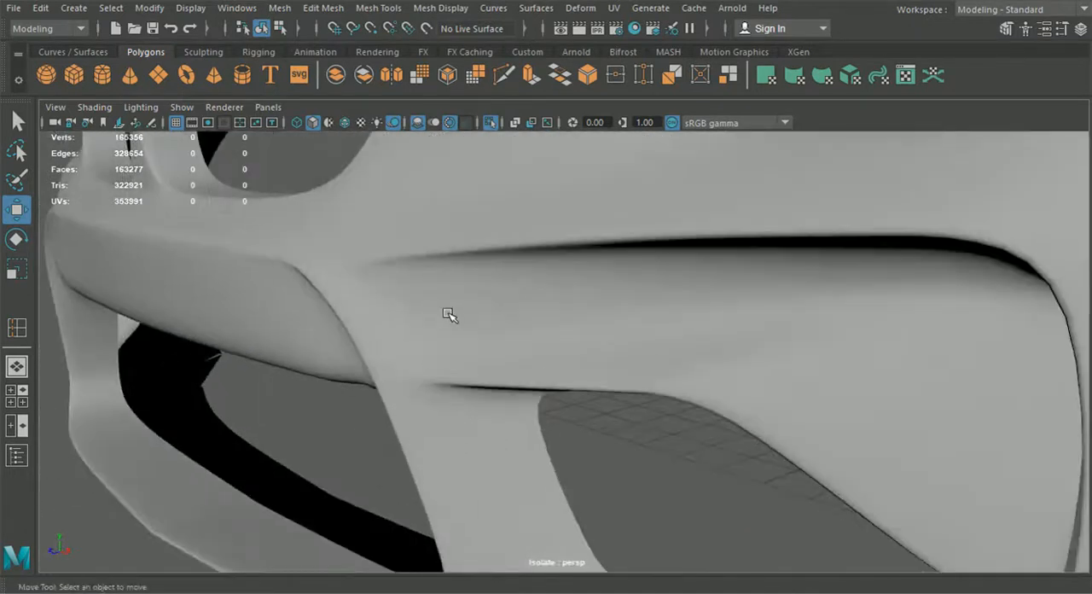
Step: Restore the bumper's unsmoothed display and examine the edge flow around the side intake and the strut beside it
{"action": "left_click", "coordinate": [505, 340]}
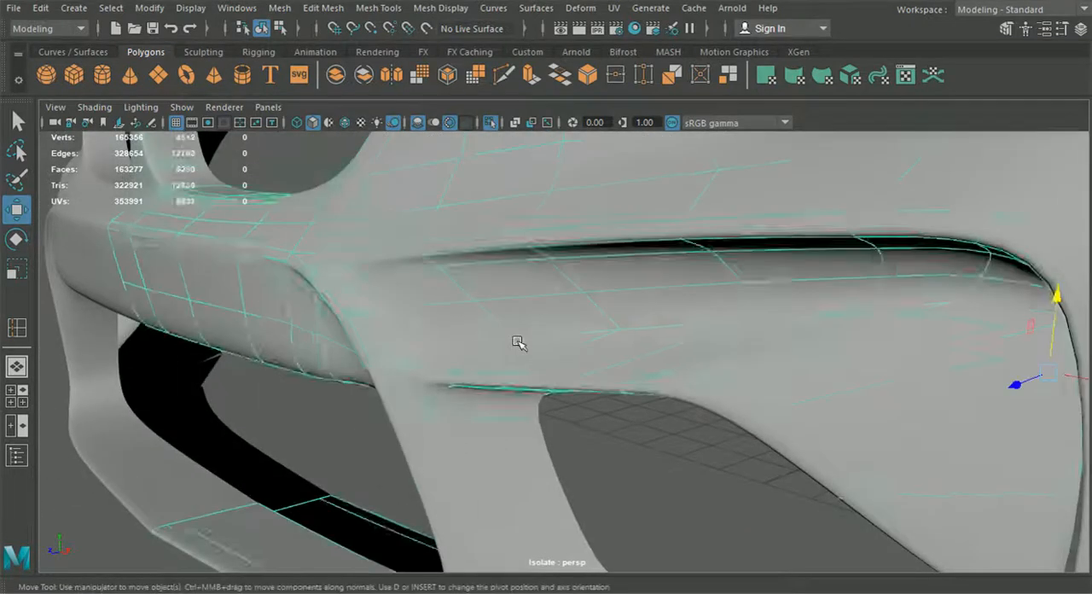
{"action": "key", "text": "1"}
{"action": "left_click_drag", "start_coordinate": [520, 362], "coordinate": [693, 378], "text": "alt"}
{"action": "scroll", "coordinate": [631, 369], "scroll_direction": "up", "scroll_amount": 3}
{"action": "middle_click_drag", "start_coordinate": [693, 378], "coordinate": [669, 384], "text": "alt"}
{"action": "left_click_drag", "start_coordinate": [669, 384], "coordinate": [530, 399], "text": "alt"}
{"action": "scroll", "coordinate": [529, 399], "scroll_direction": "down", "scroll_amount": 3}
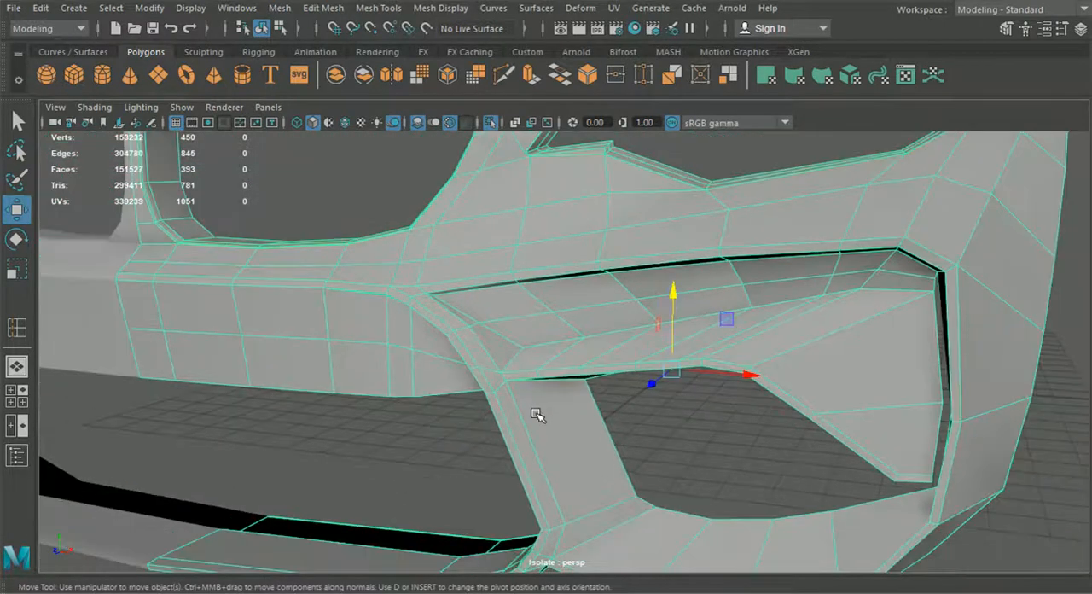
Step: Cut support edges with Multi-Cut from the strut's upper corner to the side intake's inner ridge and along the ridge's first segment
{"action": "scroll", "coordinate": [537, 415], "scroll_direction": "up", "scroll_amount": 3}
{"action": "left_click", "coordinate": [504, 76]}
{"action": "middle_click_drag", "start_coordinate": [534, 321], "coordinate": [594, 296], "text": "alt"}
{"action": "scroll", "coordinate": [594, 295], "scroll_direction": "up", "scroll_amount": 3}
{"action": "scroll", "coordinate": [655, 442], "scroll_direction": "up", "scroll_amount": 1}
{"action": "left_click_drag", "start_coordinate": [517, 368], "coordinate": [462, 368]}
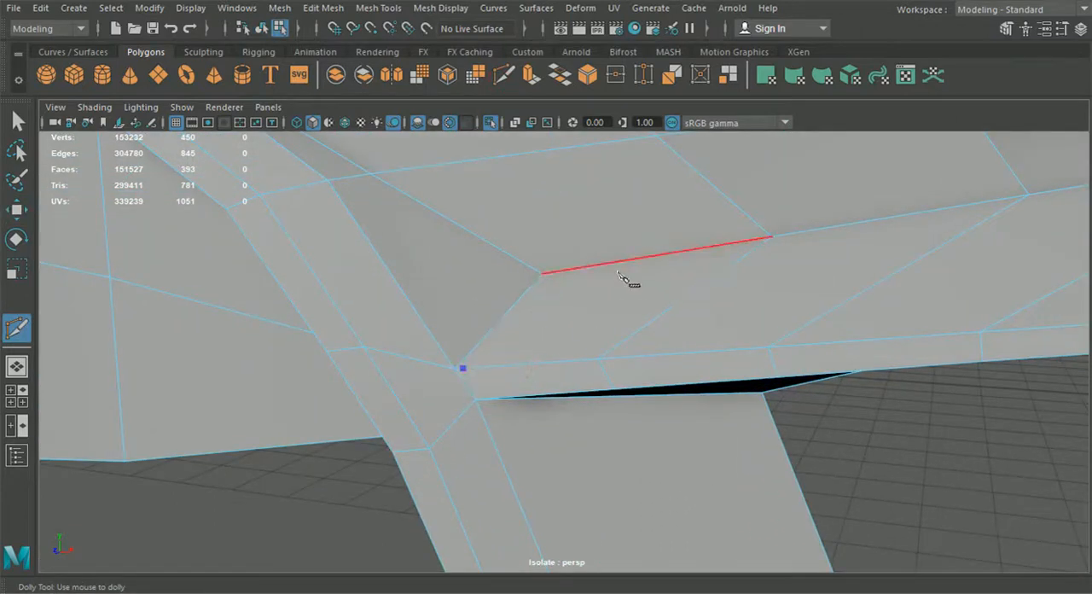
{"action": "left_click_drag", "start_coordinate": [572, 266], "coordinate": [555, 276]}
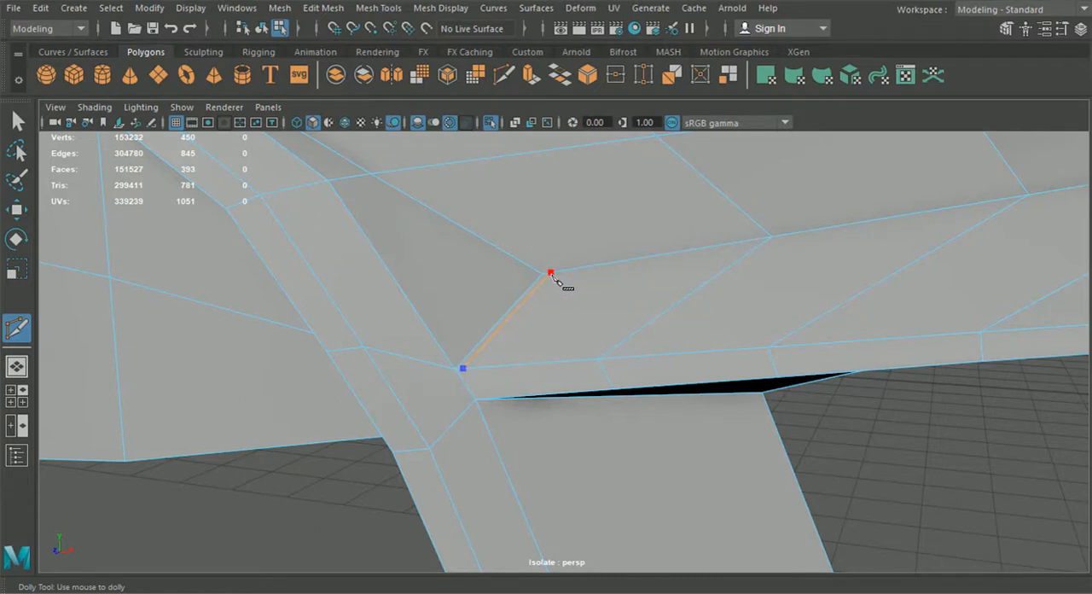
{"action": "right_click", "coordinate": [561, 279]}
{"action": "left_click_drag", "start_coordinate": [531, 288], "coordinate": [538, 278]}
{"action": "left_click_drag", "start_coordinate": [735, 257], "coordinate": [767, 247]}
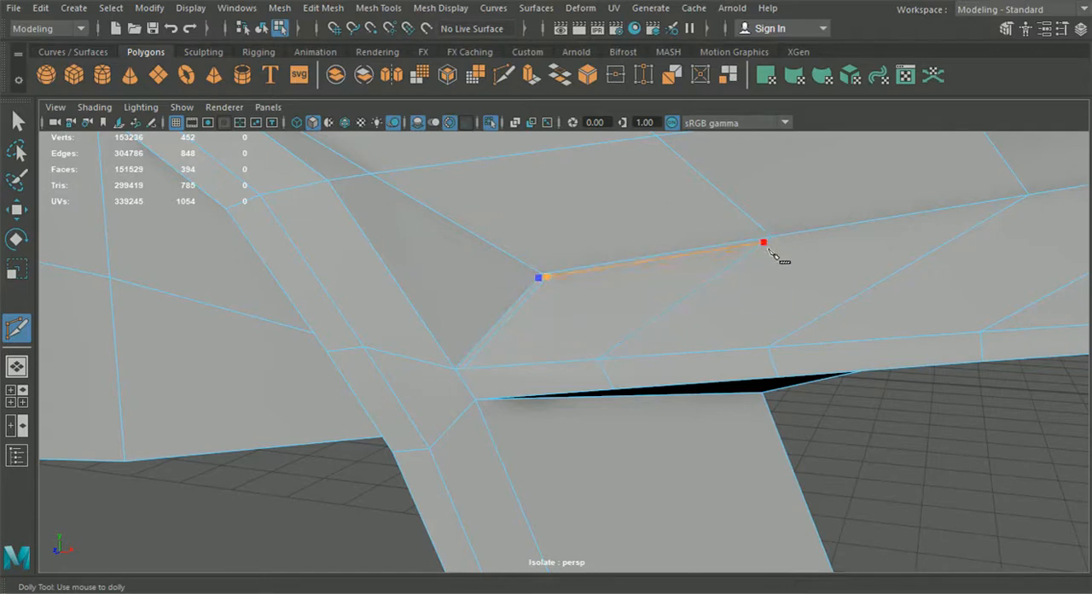
{"action": "right_click", "coordinate": [785, 287]}
{"action": "middle_click_drag", "start_coordinate": [827, 315], "coordinate": [643, 340], "text": "alt"}
{"action": "left_click", "coordinate": [642, 340]}
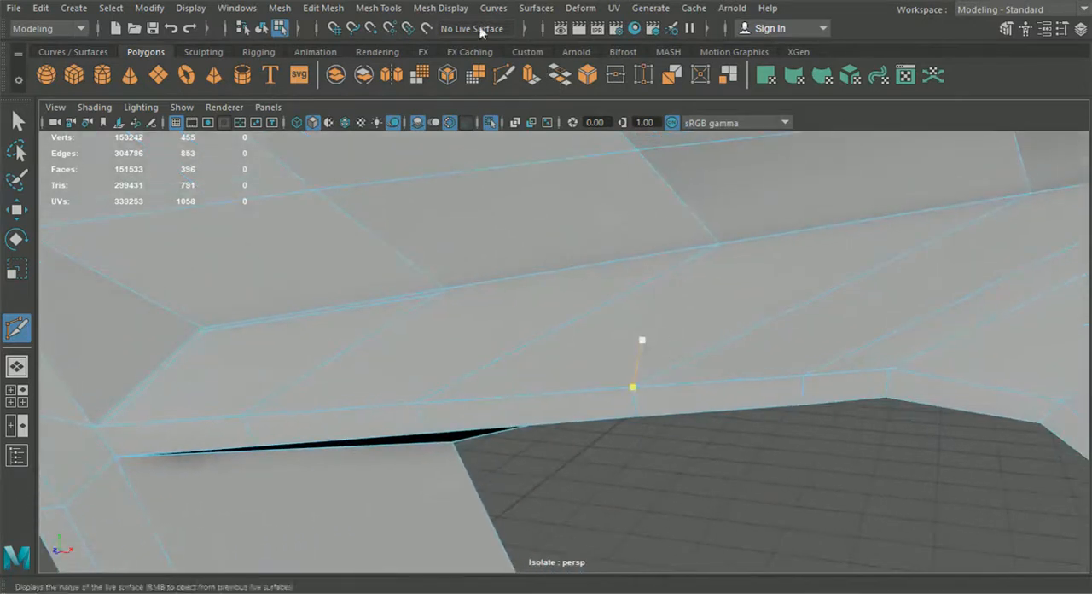
Step: Insert a support edge loop just below the remaining length of the side intake's inner ridge
{"action": "left_click", "coordinate": [404, 14]}
{"action": "left_click", "coordinate": [431, 130]}
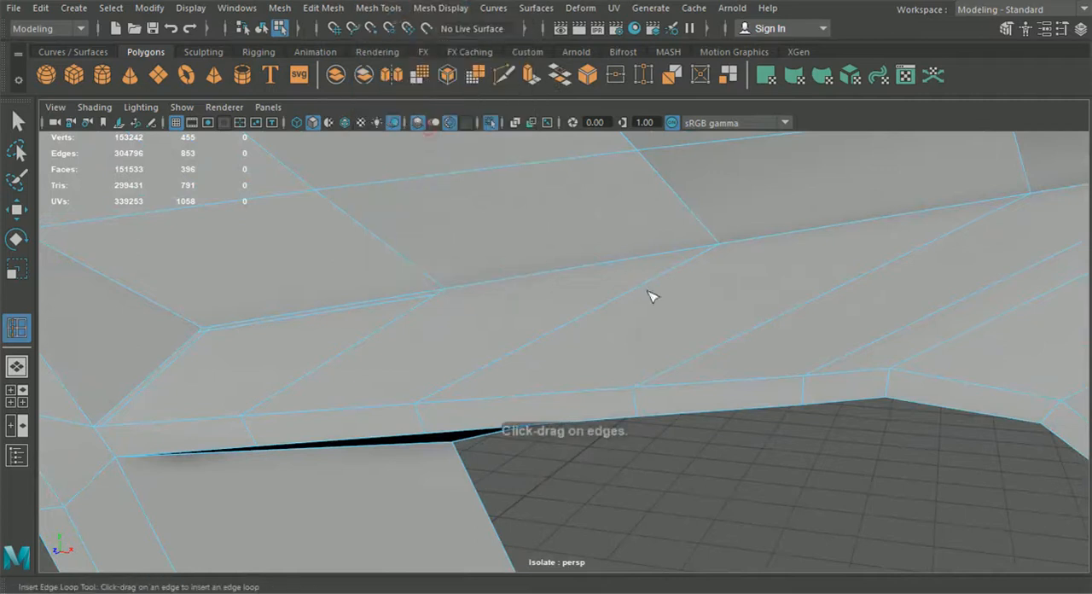
{"action": "left_click_drag", "start_coordinate": [712, 258], "coordinate": [714, 257]}
{"action": "scroll", "coordinate": [855, 350], "scroll_direction": "down", "scroll_amount": 4}
{"action": "middle_click_drag", "start_coordinate": [856, 353], "coordinate": [569, 361], "text": "alt"}
{"action": "middle_click_drag", "start_coordinate": [813, 487], "coordinate": [840, 500], "text": "alt"}
Step: Cut a connecting edge with Multi-Cut to join the new loop below the intake ridge to the support edge near the strut
{"action": "middle_click_drag", "start_coordinate": [532, 390], "coordinate": [793, 466], "text": "alt"}
{"action": "scroll", "coordinate": [792, 465], "scroll_direction": "up", "scroll_amount": 2}
{"action": "middle_click_drag", "start_coordinate": [452, 365], "coordinate": [608, 371], "text": "alt"}
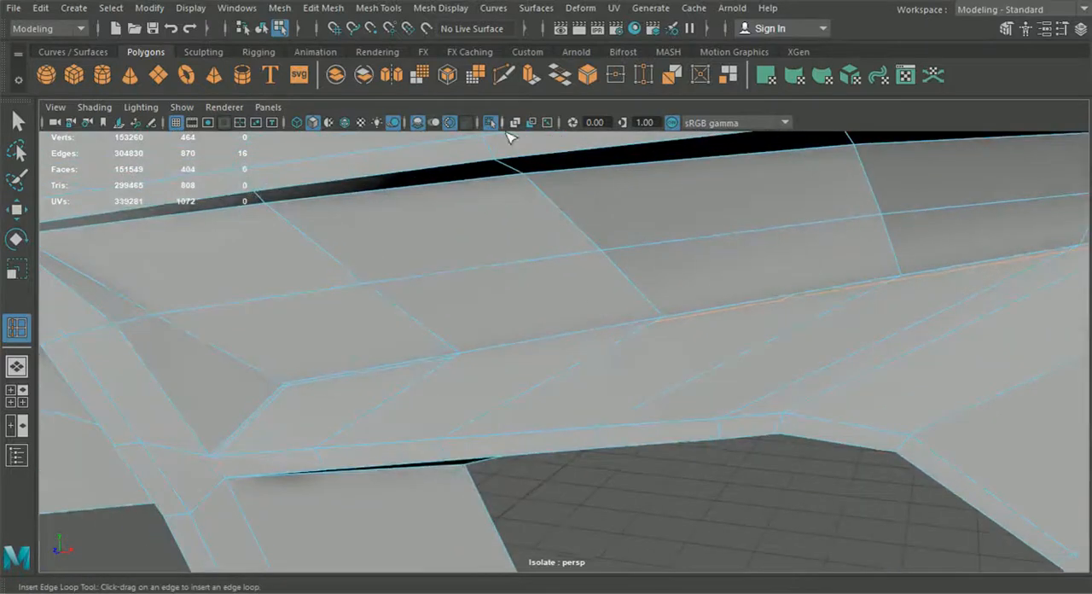
{"action": "left_click", "coordinate": [505, 75]}
{"action": "scroll", "coordinate": [452, 399], "scroll_direction": "up", "scroll_amount": 2}
{"action": "left_click", "coordinate": [399, 367]}
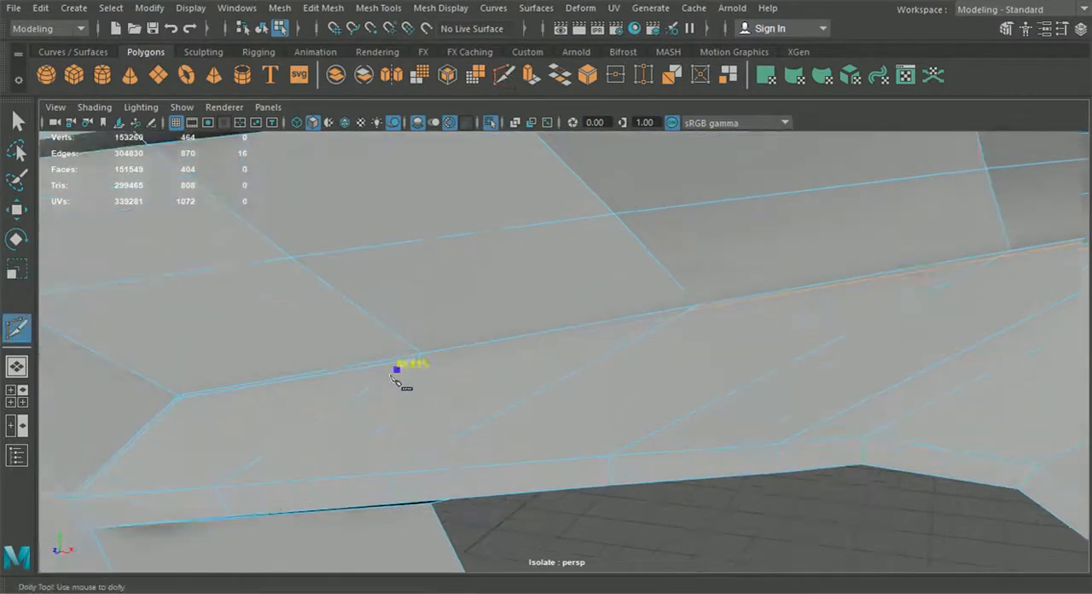
{"action": "left_click", "coordinate": [713, 321]}
{"action": "right_click", "coordinate": [703, 368]}
Step: Delete the surplus vertices crowding the inner corner of the side intake's ridge
{"action": "scroll", "coordinate": [550, 386], "scroll_direction": "down", "scroll_amount": 4}
{"action": "middle_click_drag", "start_coordinate": [548, 385], "coordinate": [634, 439], "text": "alt"}
{"action": "scroll", "coordinate": [633, 438], "scroll_direction": "up", "scroll_amount": 2}
{"action": "scroll", "coordinate": [638, 441], "scroll_direction": "up", "scroll_amount": 5}
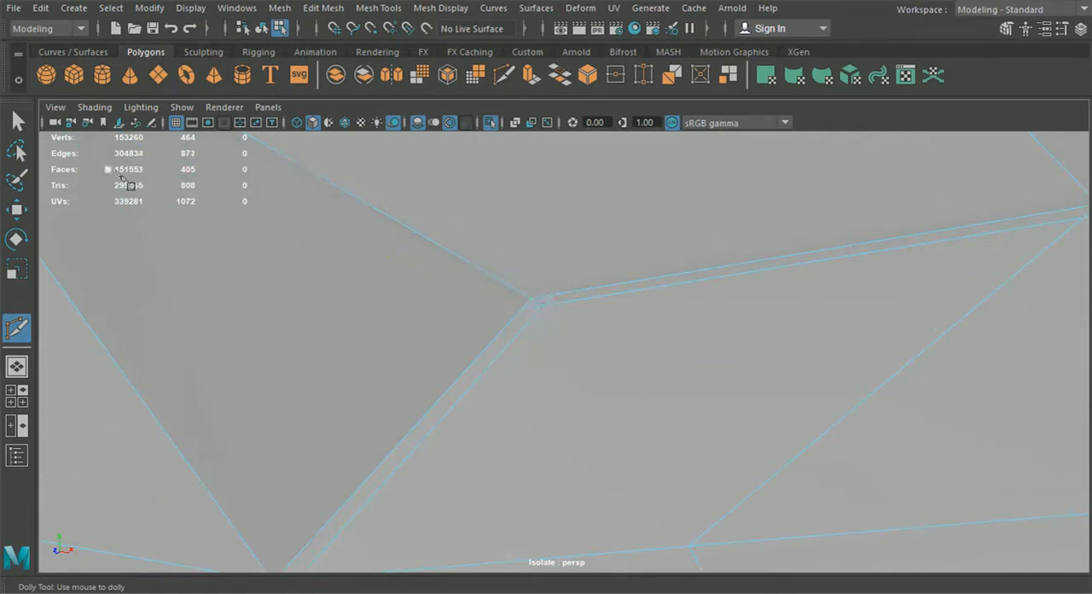
{"action": "left_click", "coordinate": [19, 122]}
{"action": "right_click", "coordinate": [261, 220]}
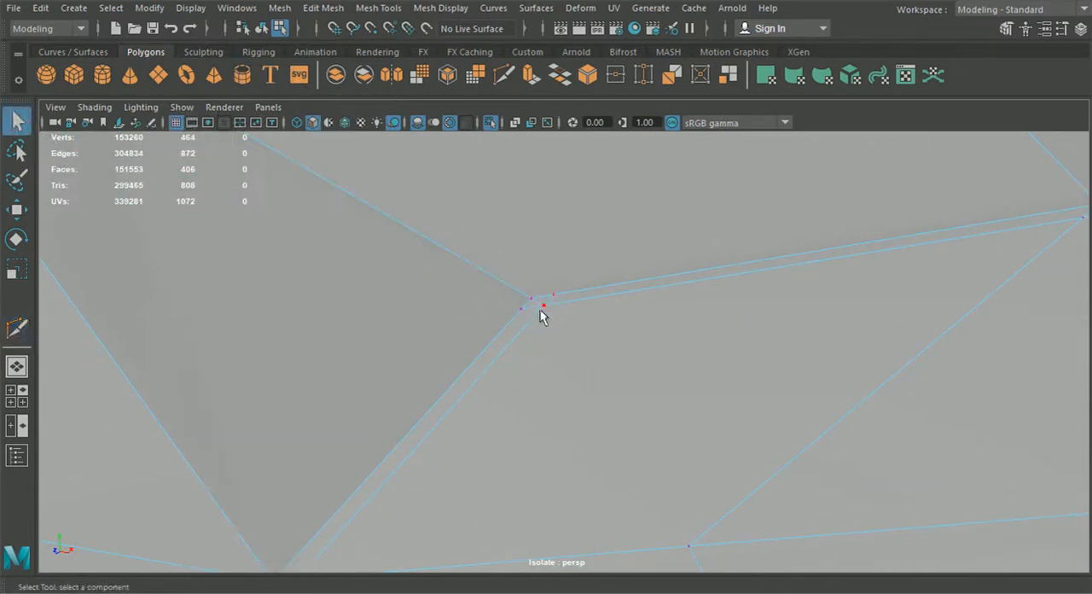
{"action": "right_click", "coordinate": [539, 312]}
{"action": "right_click_drag", "start_coordinate": [535, 315], "coordinate": [531, 75]}
{"action": "left_click", "coordinate": [532, 310]}
{"action": "key", "text": "Delete"}
{"action": "right_click_drag", "start_coordinate": [572, 297], "coordinate": [498, 116]}
{"action": "left_click_drag", "start_coordinate": [447, 297], "coordinate": [642, 347]}
{"action": "scroll", "coordinate": [593, 333], "scroll_direction": "down", "scroll_amount": 3}
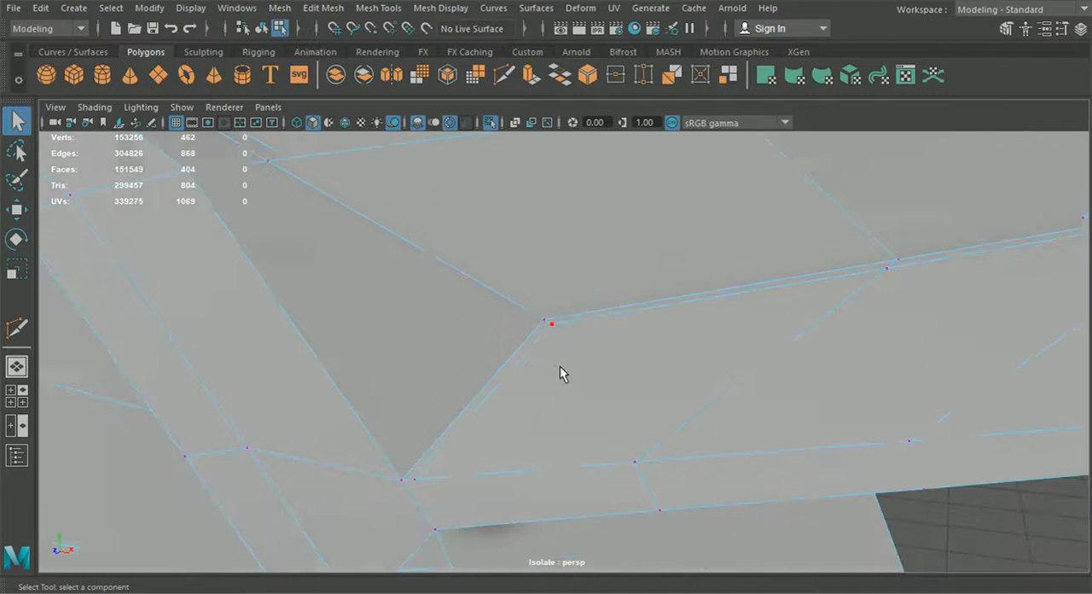
Step: Extend the ridge's support edge with Multi-Cut past the strut's upper corner and along the upper edge of the strut's inner side
{"action": "left_click", "coordinate": [504, 75]}
{"action": "left_click_drag", "start_coordinate": [589, 399], "coordinate": [723, 348], "text": "alt"}
{"action": "scroll", "coordinate": [719, 346], "scroll_direction": "down", "scroll_amount": 6}
{"action": "middle_click_drag", "start_coordinate": [719, 345], "coordinate": [524, 431], "text": "alt"}
{"action": "scroll", "coordinate": [546, 443], "scroll_direction": "up", "scroll_amount": 2}
{"action": "left_click", "coordinate": [619, 314]}
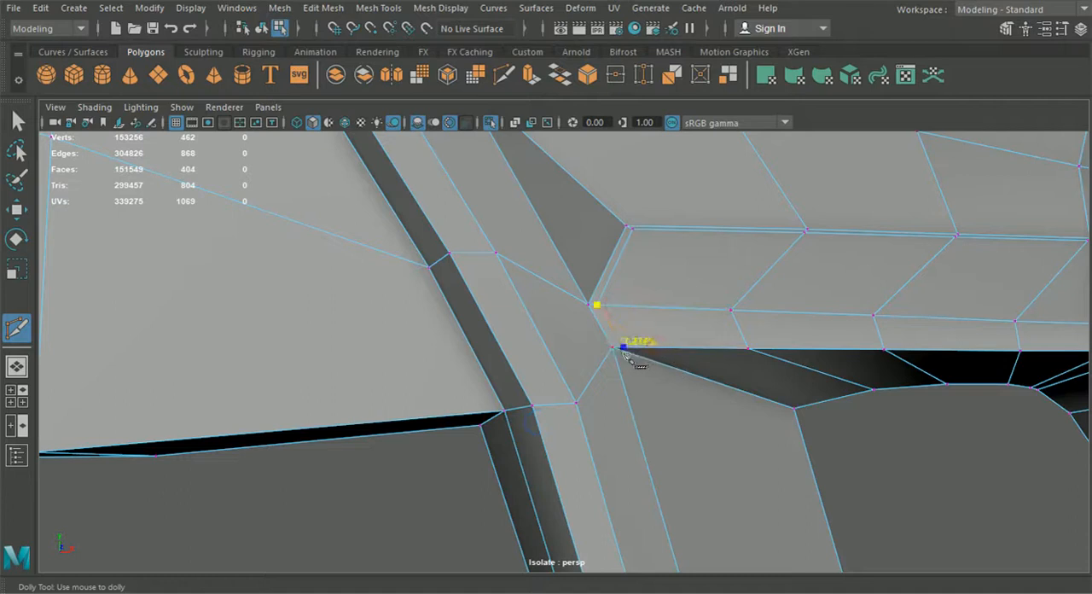
{"action": "left_click", "coordinate": [799, 408]}
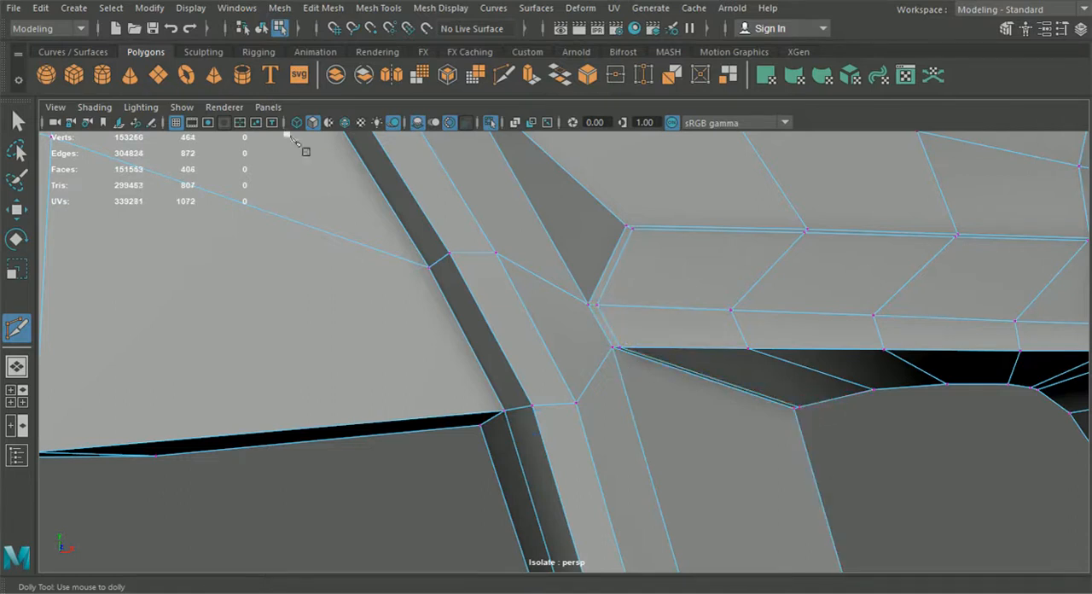
{"action": "left_click", "coordinate": [17, 121]}
Step: Return to object selection, preview the bumper smoothed, and examine the intake ridge and the strut's upper corner
{"action": "left_click_drag", "start_coordinate": [947, 452], "coordinate": [821, 506], "text": "alt"}
{"action": "left_click", "coordinate": [266, 33]}
{"action": "scroll", "coordinate": [597, 458], "scroll_direction": "down", "scroll_amount": 5}
{"action": "key", "text": "3"}
{"action": "left_click", "coordinate": [666, 481]}
{"action": "left_click_drag", "start_coordinate": [668, 485], "coordinate": [691, 467], "text": "alt"}
{"action": "left_click_drag", "start_coordinate": [837, 317], "coordinate": [794, 346], "text": "alt"}
{"action": "left_click_drag", "start_coordinate": [652, 390], "coordinate": [602, 414], "text": "alt"}
{"action": "left_click", "coordinate": [580, 356]}
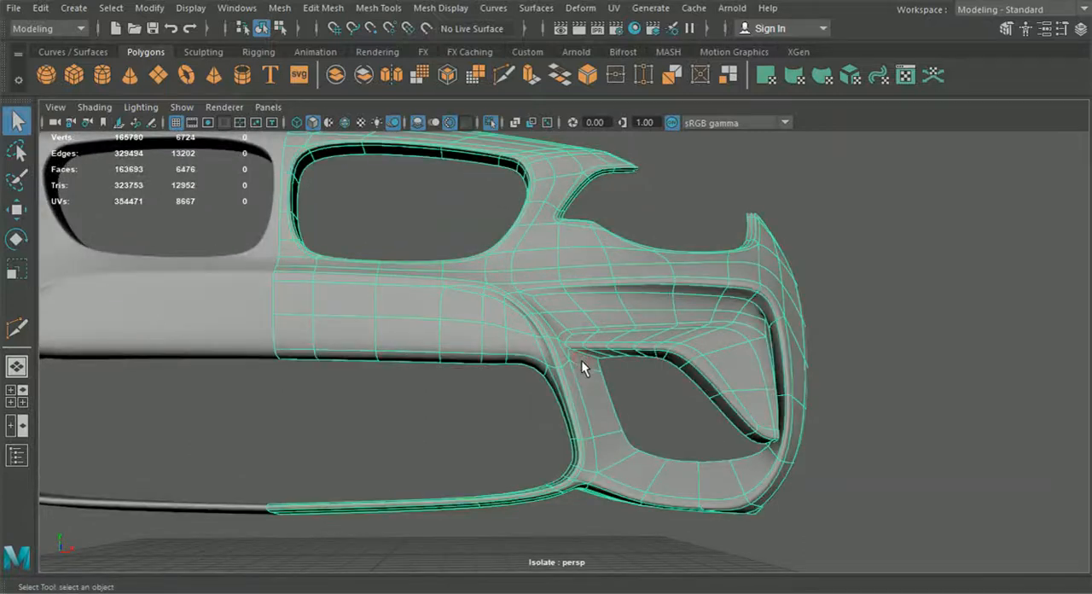
Step: Compare the bumper's unsmoothed and smoothed displays around the side intake, ending in the unsmoothed display
{"action": "key", "text": "1"}
{"action": "left_click_drag", "start_coordinate": [602, 371], "coordinate": [573, 317], "text": "alt"}
{"action": "scroll", "coordinate": [619, 380], "scroll_direction": "up", "scroll_amount": 4}
{"action": "left_click_drag", "start_coordinate": [717, 336], "coordinate": [663, 463], "text": "alt"}
{"action": "scroll", "coordinate": [739, 439], "scroll_direction": "down", "scroll_amount": 4}
{"action": "key", "text": "3"}
{"action": "left_click", "coordinate": [694, 436]}
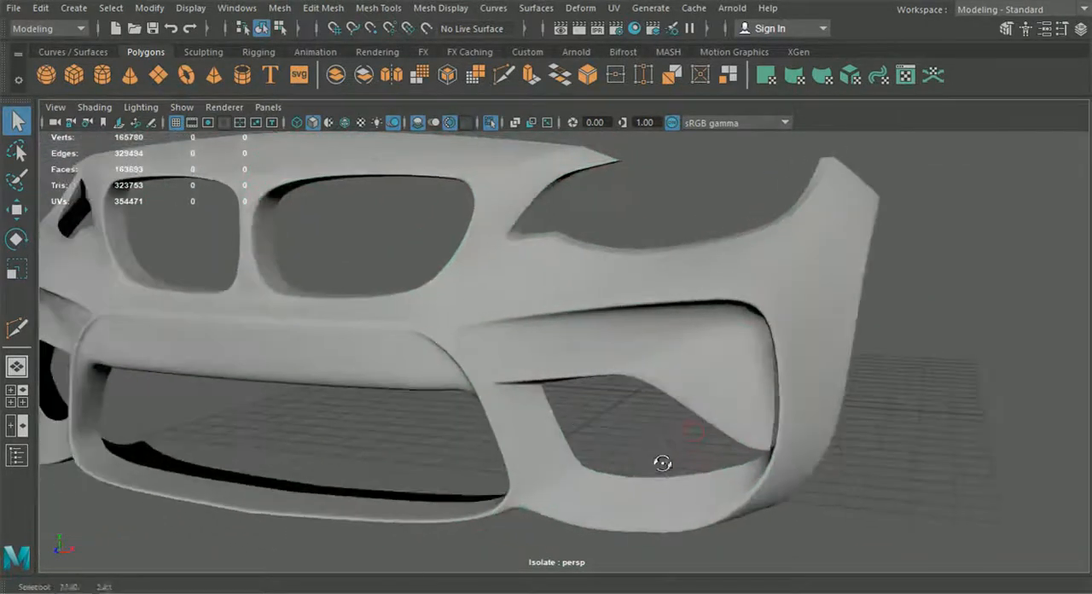
{"action": "left_click_drag", "start_coordinate": [639, 376], "coordinate": [631, 394], "text": "alt"}
{"action": "left_click", "coordinate": [629, 373]}
{"action": "key", "text": "1"}
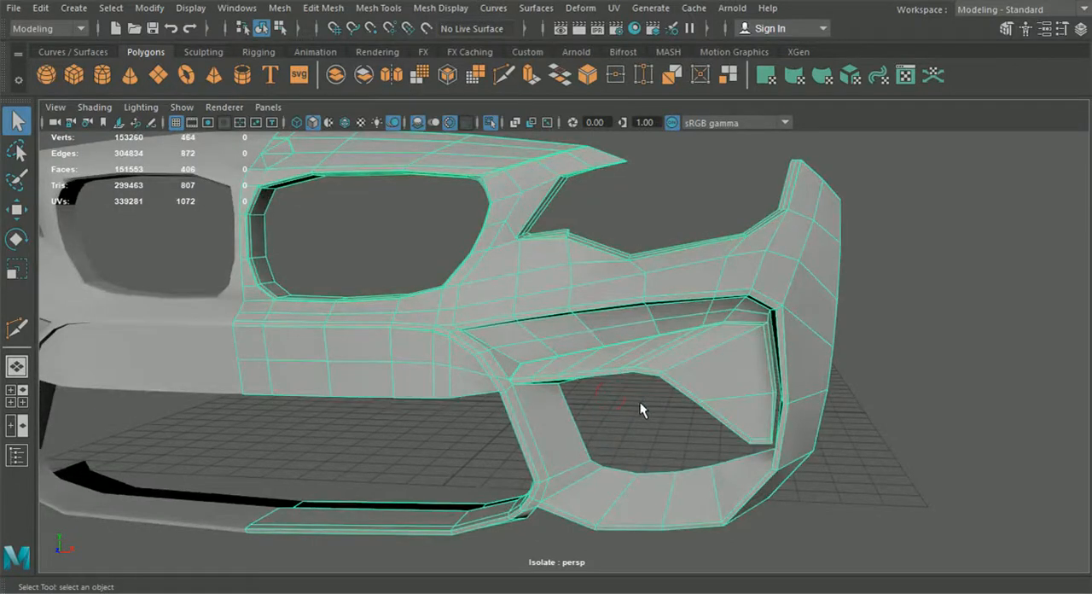
Step: Examine the unsmoothed edge flow around the strut, the lower lip and the side intake's upper border
{"action": "left_click_drag", "start_coordinate": [623, 398], "coordinate": [555, 357], "text": "alt"}
{"action": "scroll", "coordinate": [629, 392], "scroll_direction": "up", "scroll_amount": 4}
{"action": "middle_click_drag", "start_coordinate": [555, 358], "coordinate": [573, 384], "text": "alt"}
{"action": "right_click_drag", "start_coordinate": [573, 384], "coordinate": [479, 331], "text": "alt"}
{"action": "middle_click_drag", "start_coordinate": [759, 499], "coordinate": [750, 392], "text": "alt"}
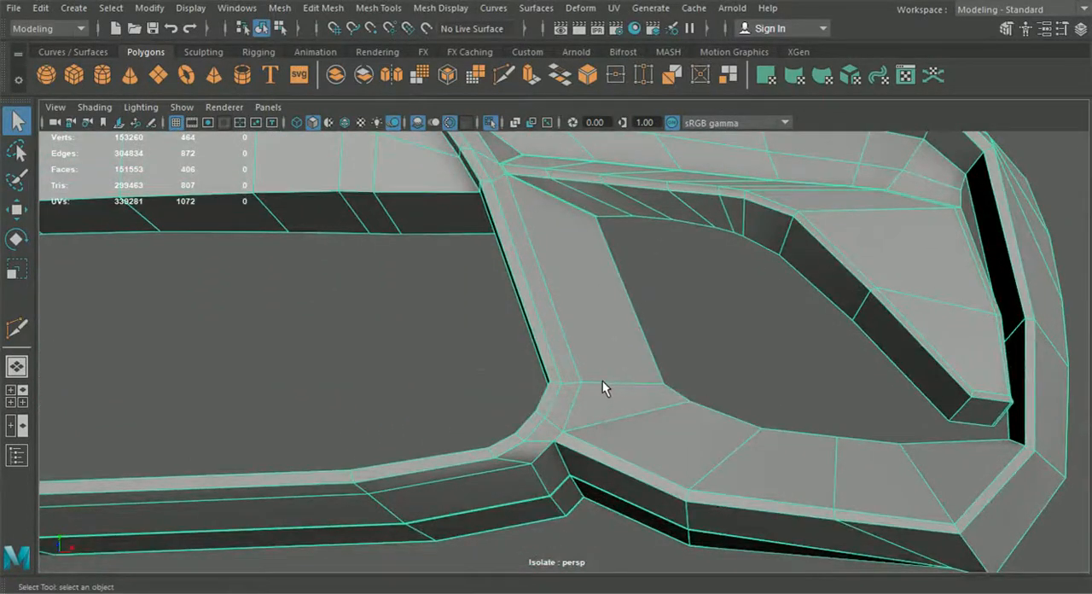
{"action": "left_click_drag", "start_coordinate": [602, 372], "coordinate": [459, 256], "text": "alt"}
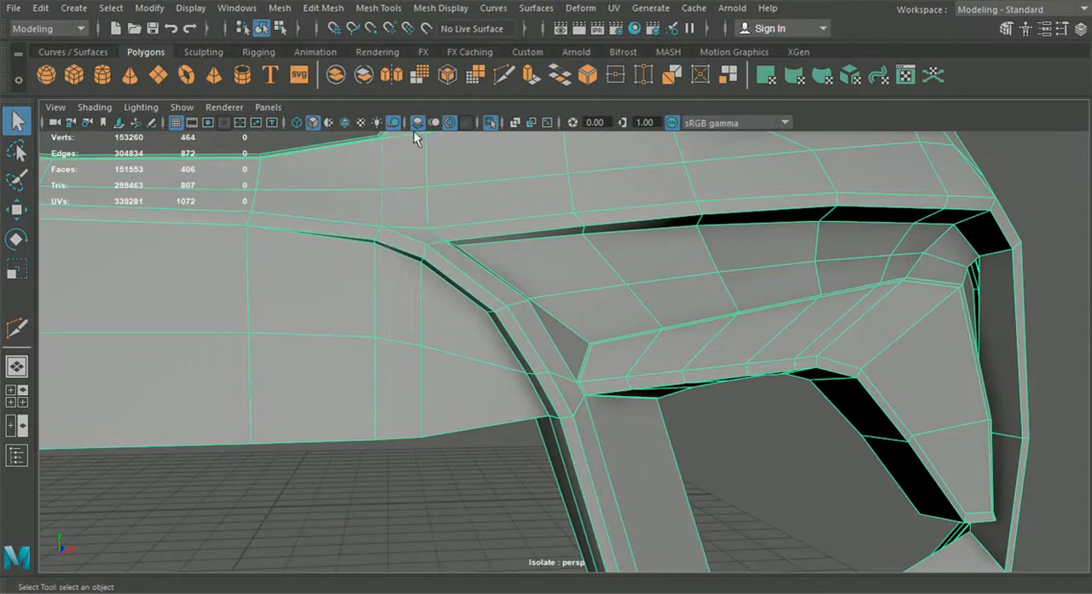
{"action": "middle_click_drag", "start_coordinate": [472, 267], "coordinate": [471, 293], "text": "alt"}
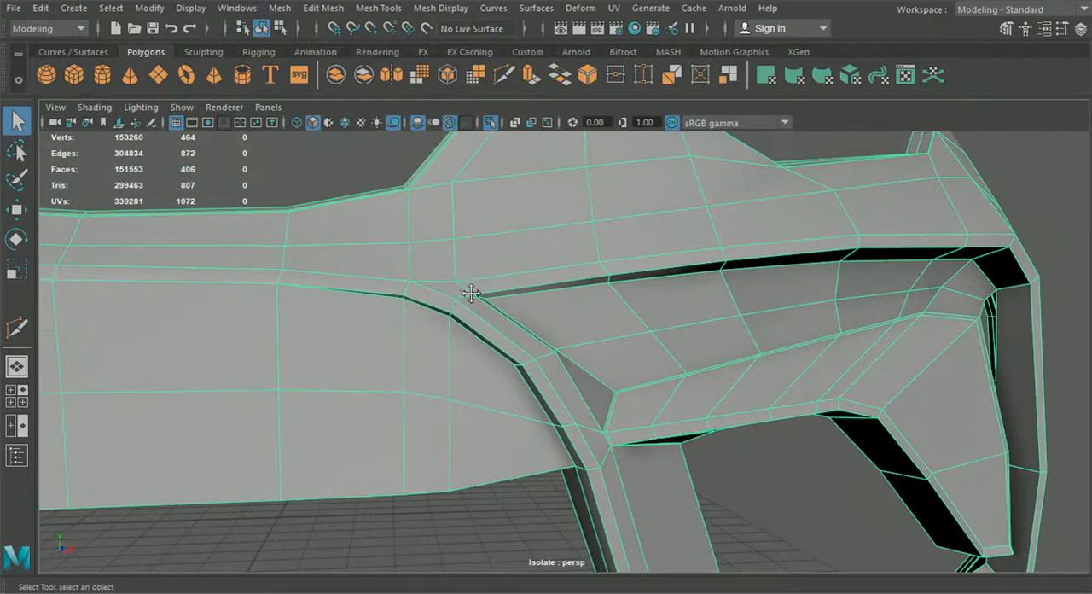
{"action": "scroll", "coordinate": [587, 272], "scroll_direction": "down", "scroll_amount": 1}
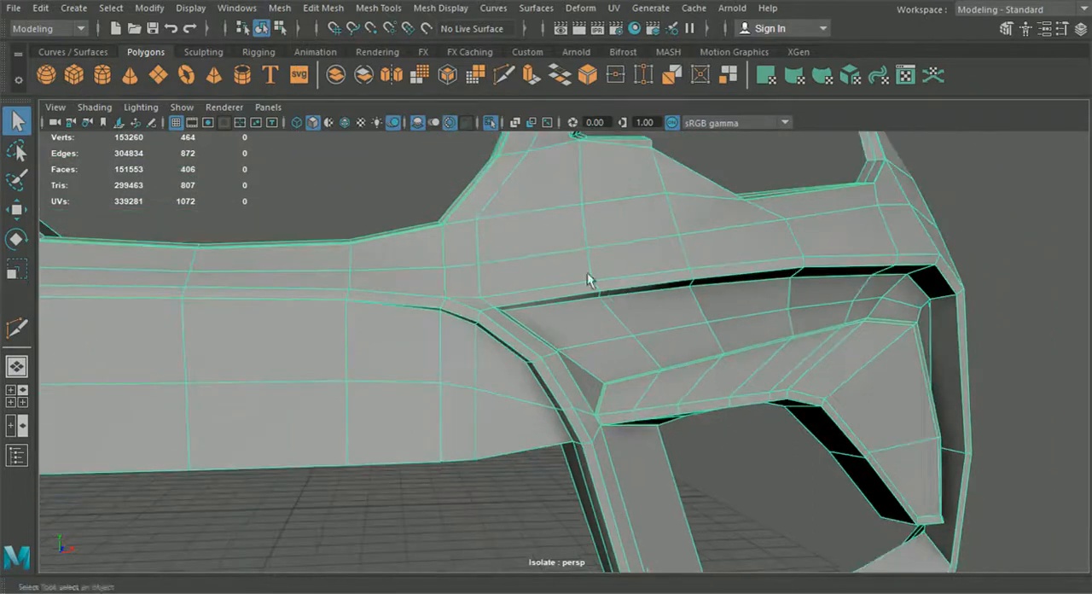
{"action": "left_click", "coordinate": [377, 8]}
{"action": "left_click", "coordinate": [400, 130]}
{"action": "scroll", "coordinate": [487, 256], "scroll_direction": "up", "scroll_amount": 3}
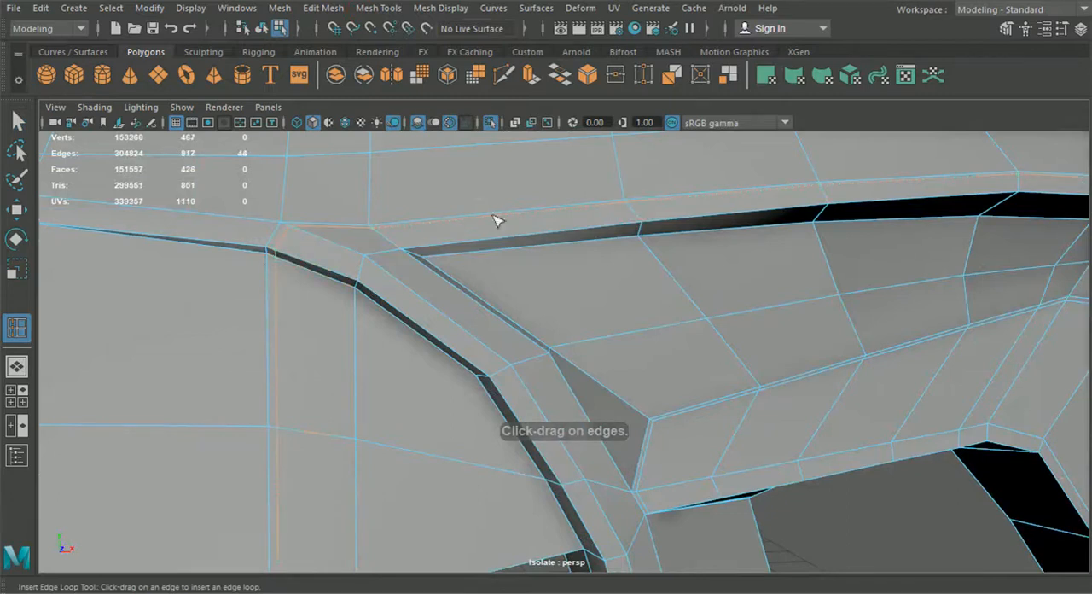
Step: Add a vertex with Multi-Cut on the diagonal edge above the lower grille frame's upper corner, near the edge's grille-side end
{"action": "left_click", "coordinate": [503, 76]}
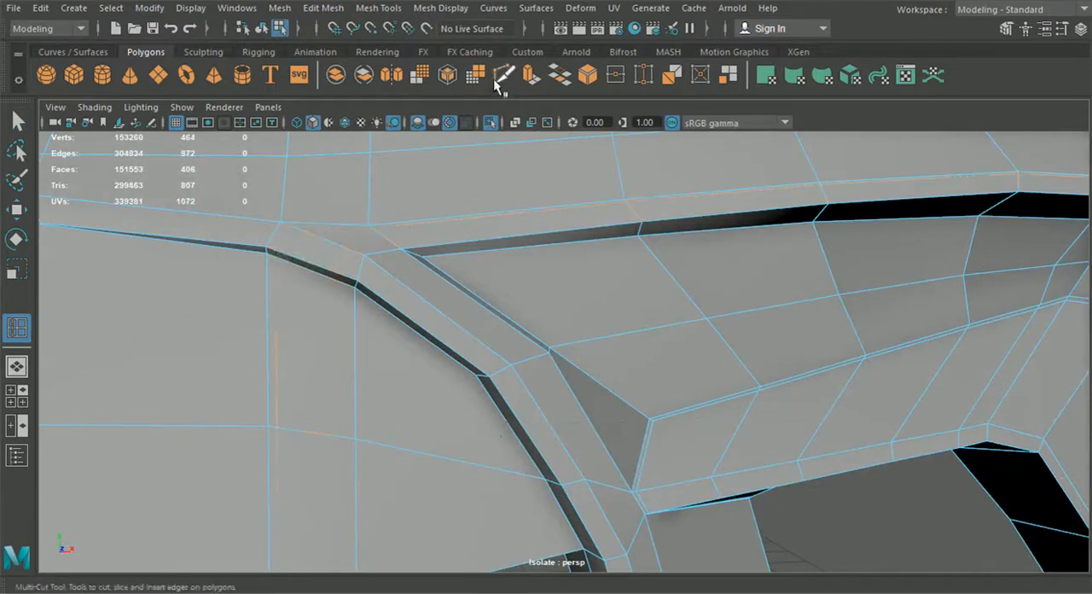
{"action": "middle_click_drag", "start_coordinate": [363, 274], "coordinate": [507, 355], "text": "alt"}
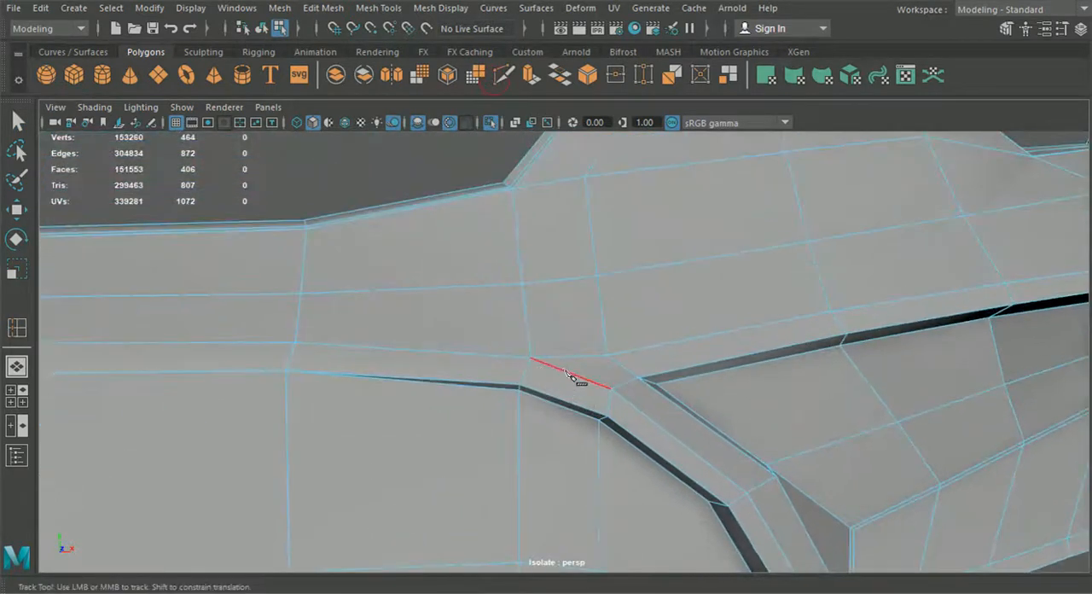
{"action": "left_click_drag", "start_coordinate": [564, 370], "coordinate": [544, 365]}
{"action": "right_click", "coordinate": [538, 364]}
Step: Try to insert a support edge loop around the side intake's outer border and check how it runs below the strut
{"action": "left_click", "coordinate": [370, 8]}
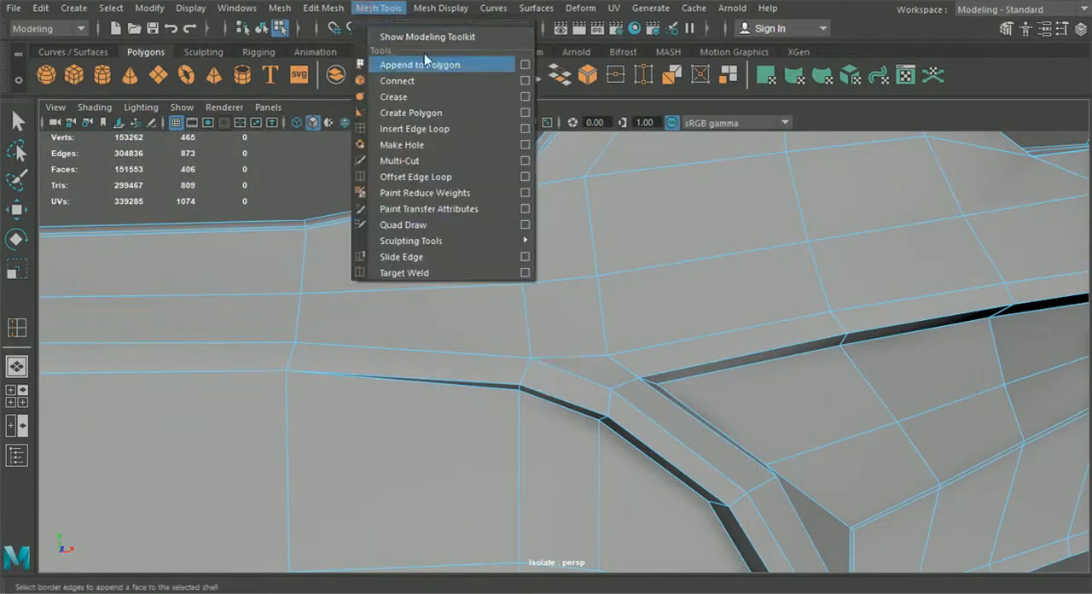
{"action": "left_click", "coordinate": [417, 129]}
{"action": "left_click_drag", "start_coordinate": [558, 256], "coordinate": [759, 323], "text": "alt"}
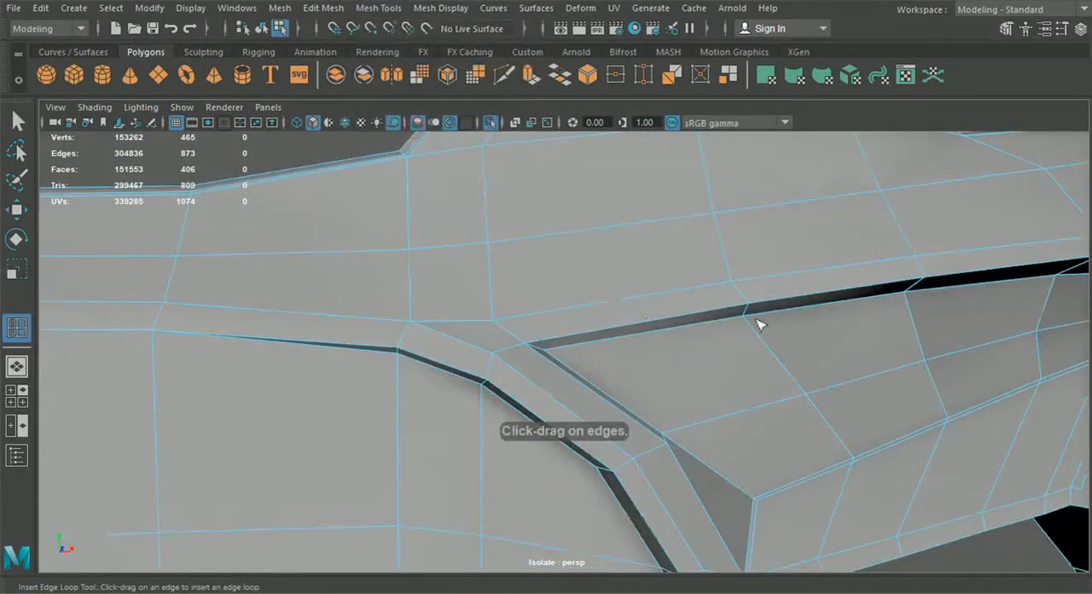
{"action": "left_click", "coordinate": [730, 284]}
{"action": "right_click_drag", "start_coordinate": [733, 288], "coordinate": [705, 353], "text": "alt"}
{"action": "middle_click_drag", "start_coordinate": [704, 353], "coordinate": [775, 335], "text": "alt"}
{"action": "middle_click_drag", "start_coordinate": [378, 352], "coordinate": [433, 340], "text": "alt"}
{"action": "scroll", "coordinate": [415, 335], "scroll_direction": "up", "scroll_amount": 5}
{"action": "middle_click_drag", "start_coordinate": [279, 336], "coordinate": [411, 357], "text": "alt"}
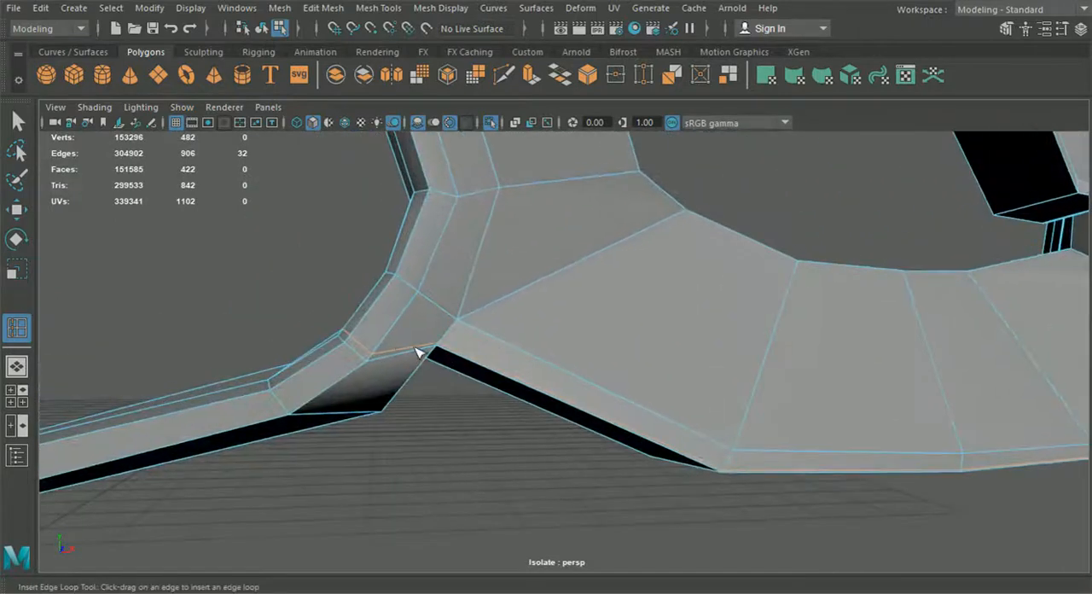
{"action": "key", "text": "ctrl+z"}
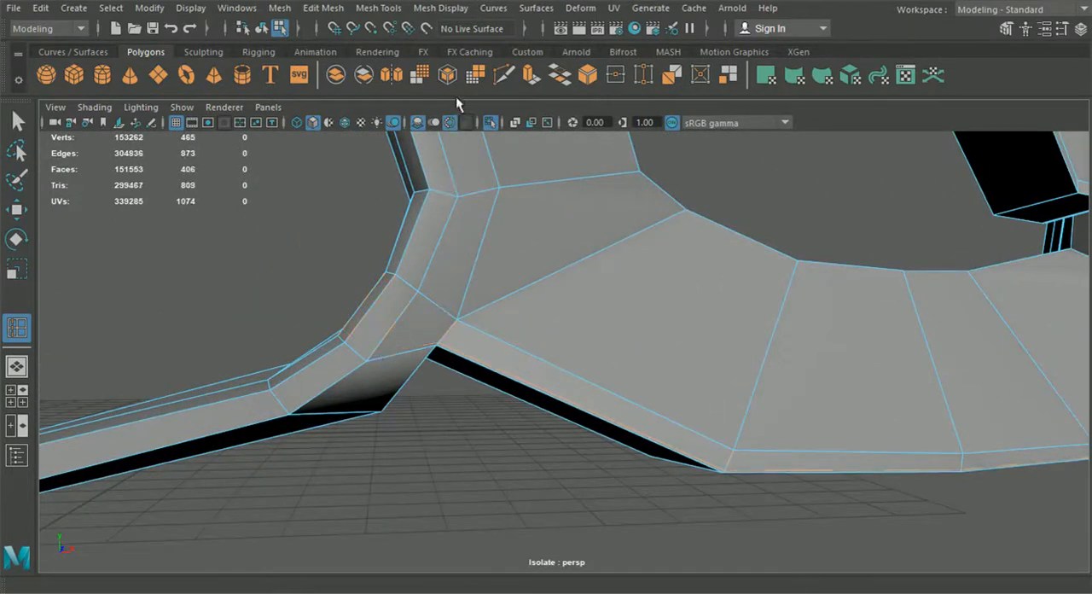
Step: Add a vertex on the short border edge at the strut's foot and insert support edge loops along the intake's and lower grille's outer borders
{"action": "left_click", "coordinate": [503, 75]}
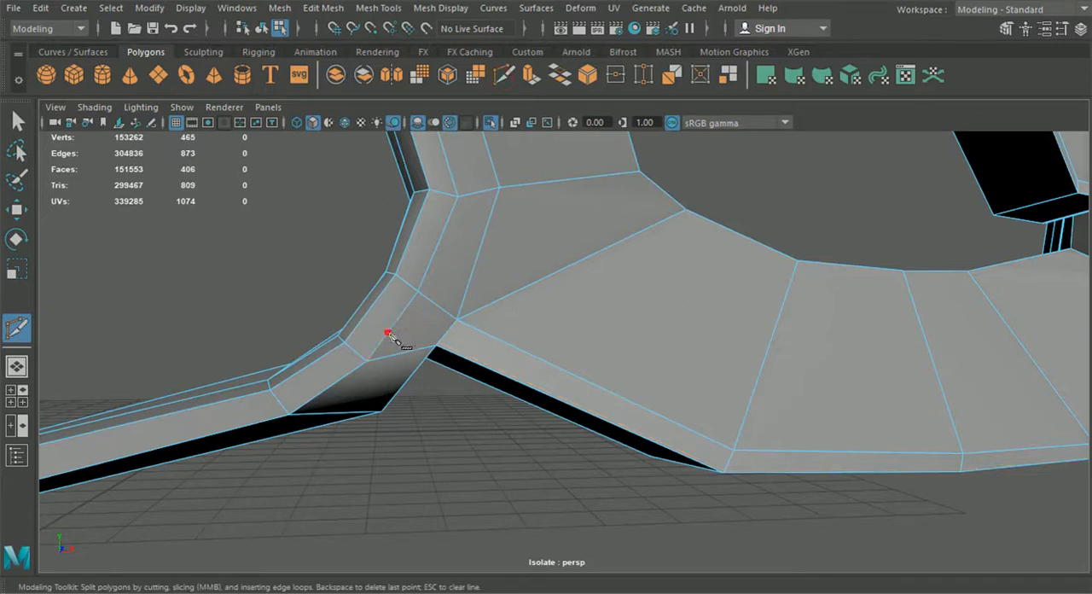
{"action": "left_click", "coordinate": [368, 9]}
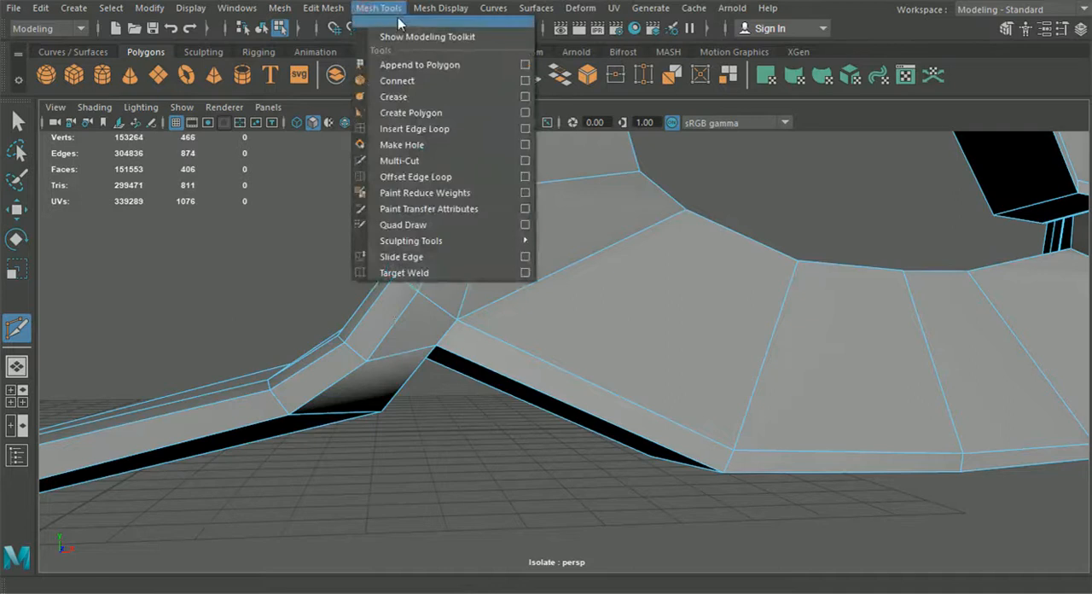
{"action": "left_click", "coordinate": [415, 128]}
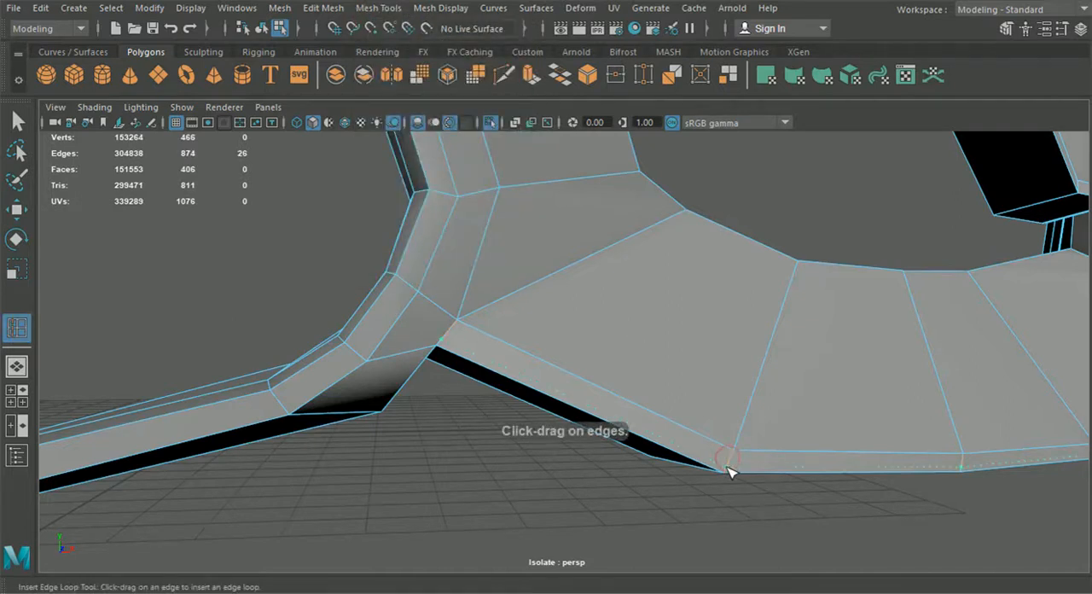
{"action": "scroll", "coordinate": [727, 475], "scroll_direction": "down", "scroll_amount": 5}
{"action": "left_click_drag", "start_coordinate": [645, 414], "coordinate": [662, 373], "text": "alt"}
{"action": "scroll", "coordinate": [644, 360], "scroll_direction": "up", "scroll_amount": 3}
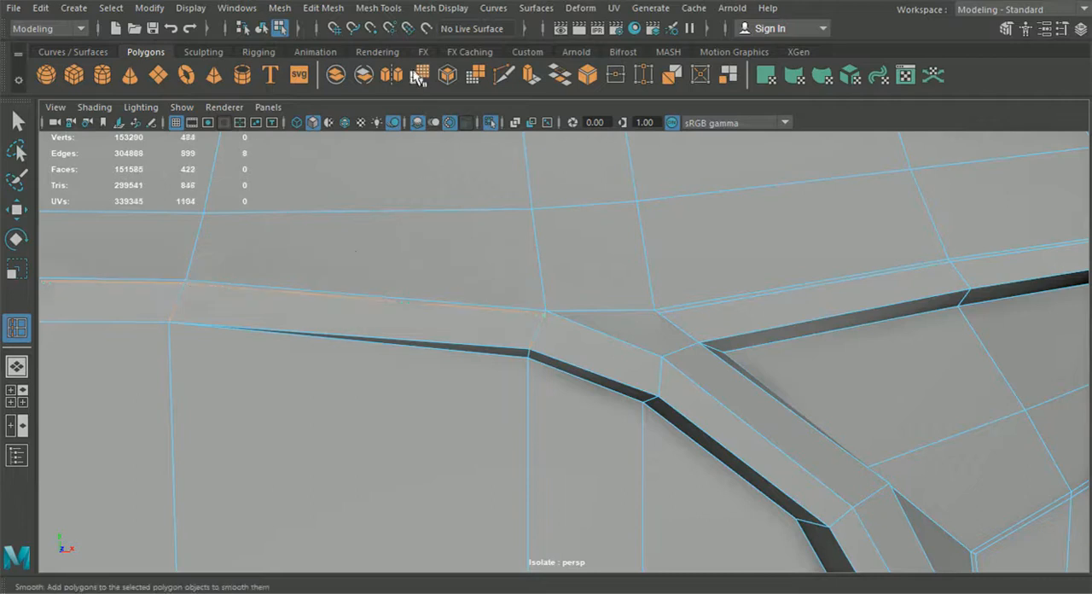
Step: Connect the two new border loops with a Multi-Cut edge across the junction above the lower grille frame's corner
{"action": "left_click", "coordinate": [502, 77]}
{"action": "scroll", "coordinate": [582, 280], "scroll_direction": "up", "scroll_amount": 3}
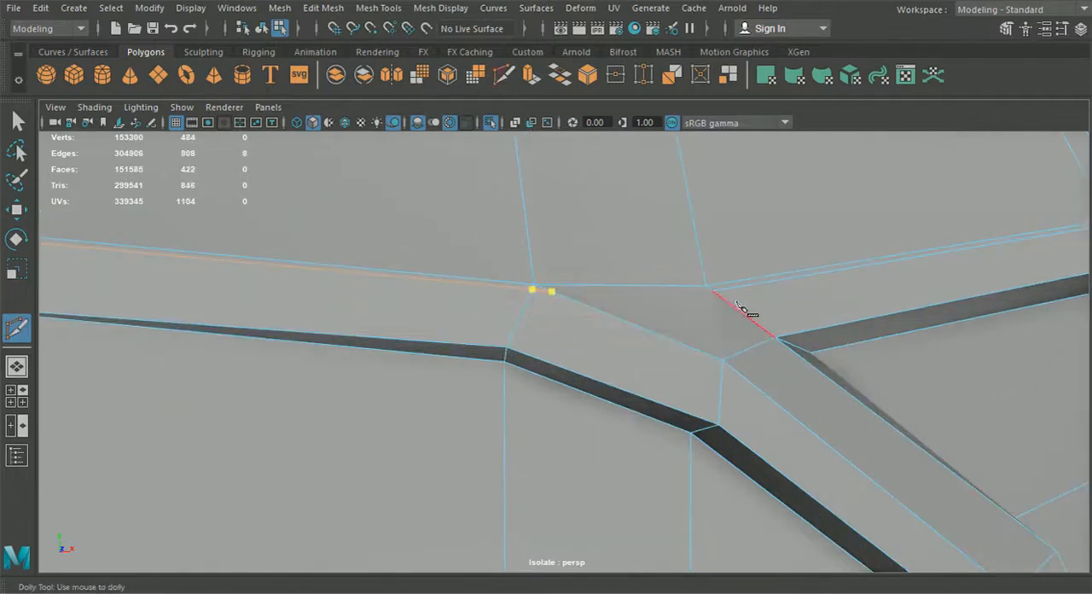
{"action": "key", "text": "Return"}
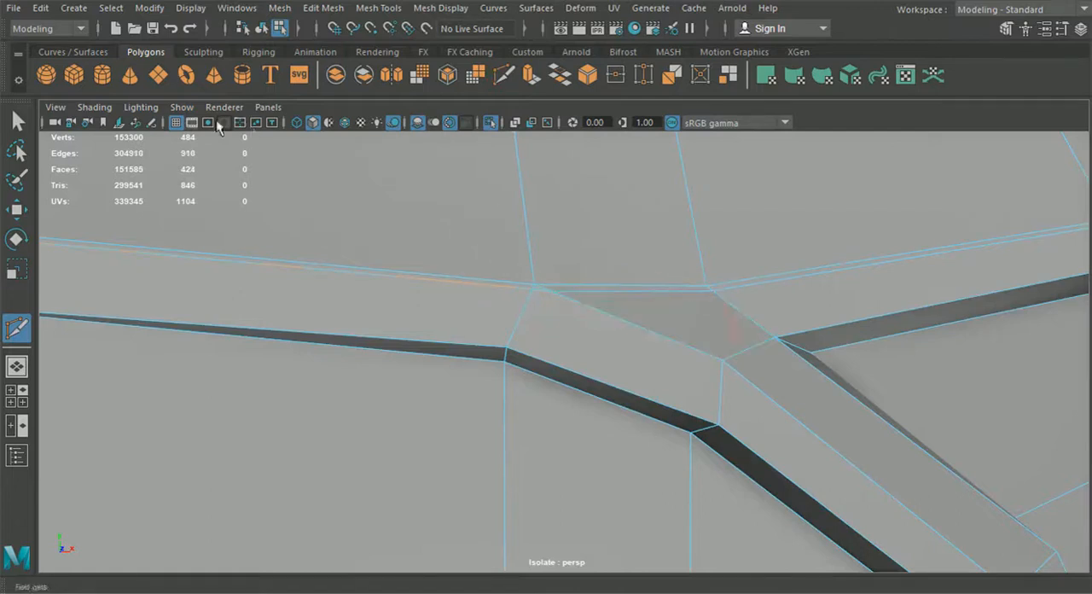
Step: Merge the two adjacent vertices where the lower grille's border loop meets the new connecting edge
{"action": "key", "text": "q"}
{"action": "right_click_drag", "start_coordinate": [311, 129], "coordinate": [311, 119]}
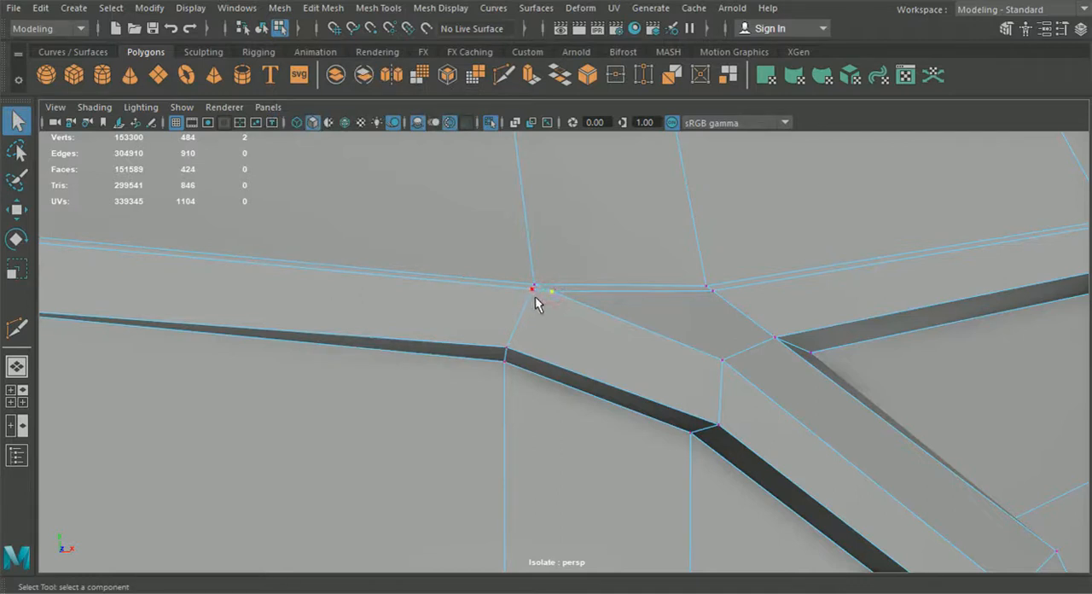
{"action": "left_click", "coordinate": [535, 295], "text": "shift"}
{"action": "left_click", "coordinate": [372, 8]}
{"action": "mouse_move", "coordinate": [324, 8]}
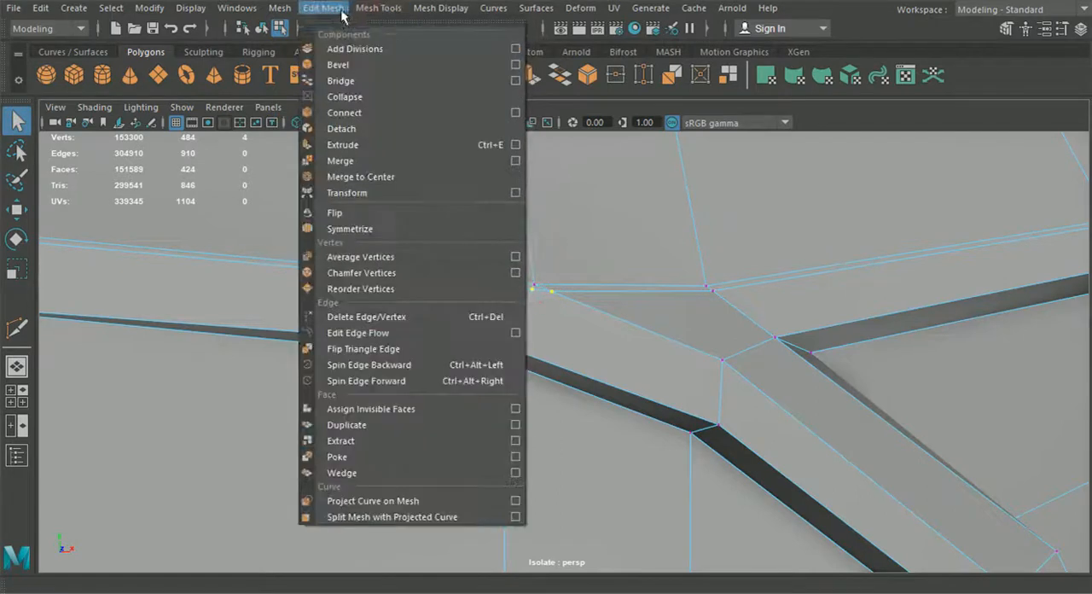
{"action": "left_click", "coordinate": [363, 161]}
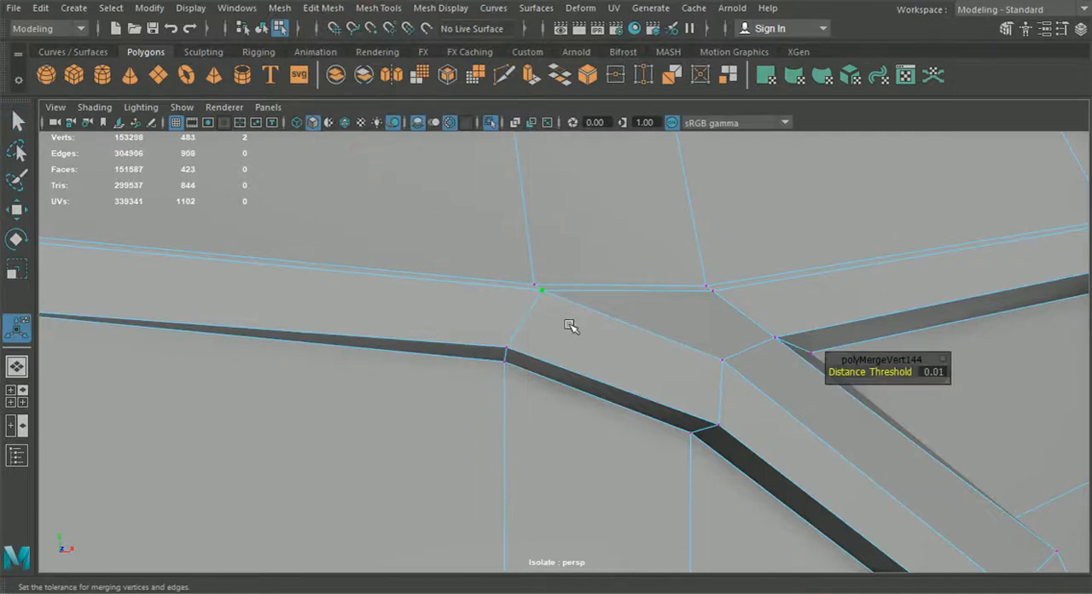
Step: Insert an edge loop across the curved lower corner of the lower grille frame, beside the strut's foot
{"action": "scroll", "coordinate": [554, 326], "scroll_direction": "down", "scroll_amount": 5}
{"action": "left_click_drag", "start_coordinate": [559, 358], "coordinate": [506, 381], "text": "alt"}
{"action": "scroll", "coordinate": [536, 425], "scroll_direction": "down", "scroll_amount": 5}
{"action": "middle_click_drag", "start_coordinate": [652, 483], "coordinate": [682, 294], "text": "alt"}
{"action": "scroll", "coordinate": [629, 377], "scroll_direction": "up", "scroll_amount": 5}
{"action": "middle_click_drag", "start_coordinate": [804, 463], "coordinate": [646, 414], "text": "alt"}
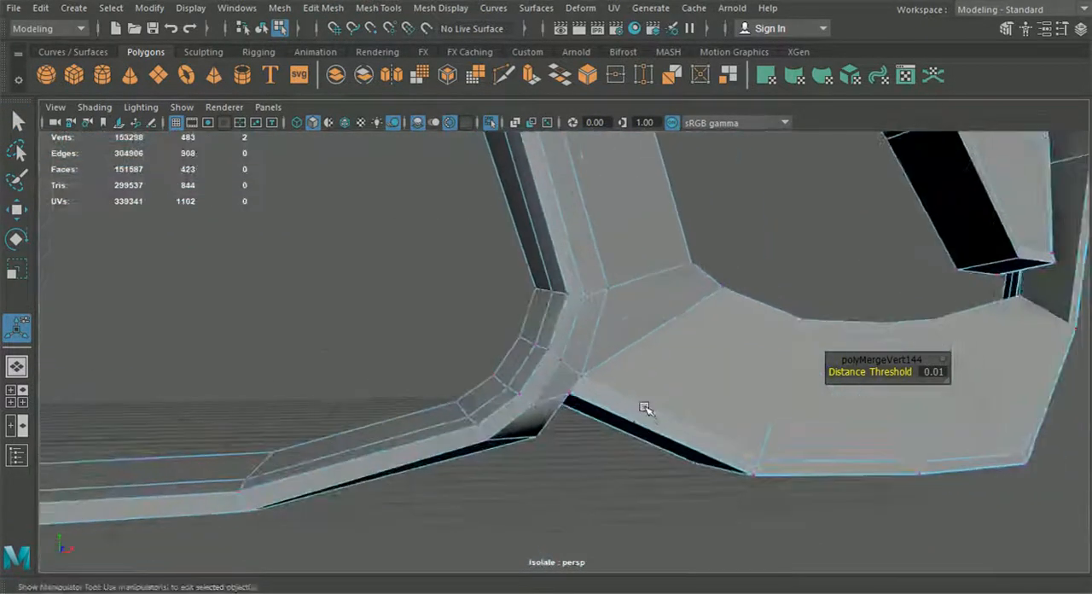
{"action": "scroll", "coordinate": [640, 396], "scroll_direction": "up", "scroll_amount": 4}
{"action": "left_click", "coordinate": [323, 8]}
{"action": "left_click", "coordinate": [378, 8]}
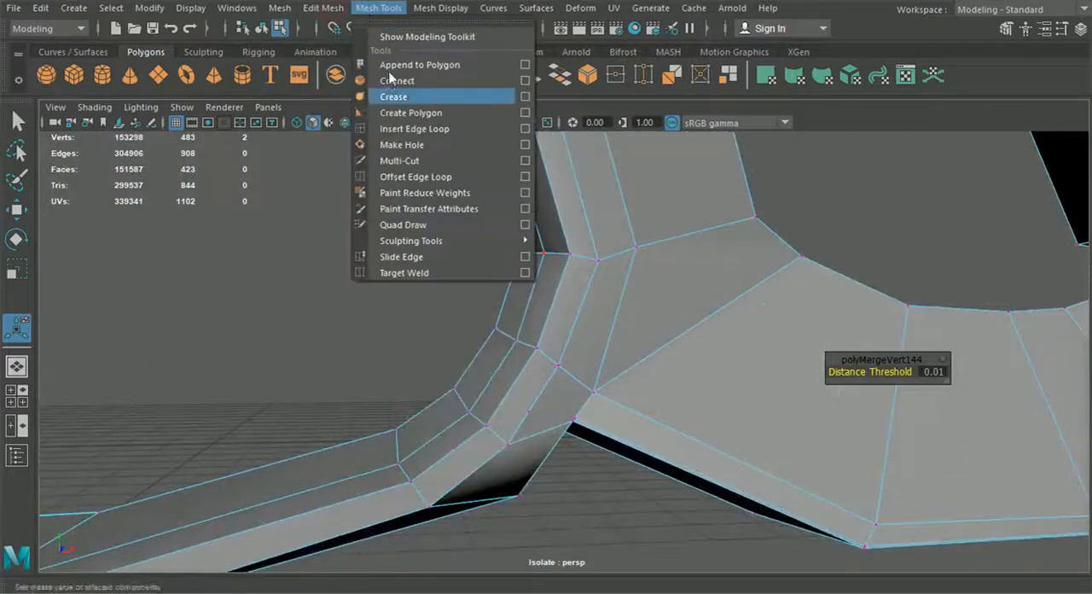
{"action": "left_click", "coordinate": [406, 128]}
{"action": "scroll", "coordinate": [464, 264], "scroll_direction": "up", "scroll_amount": 3}
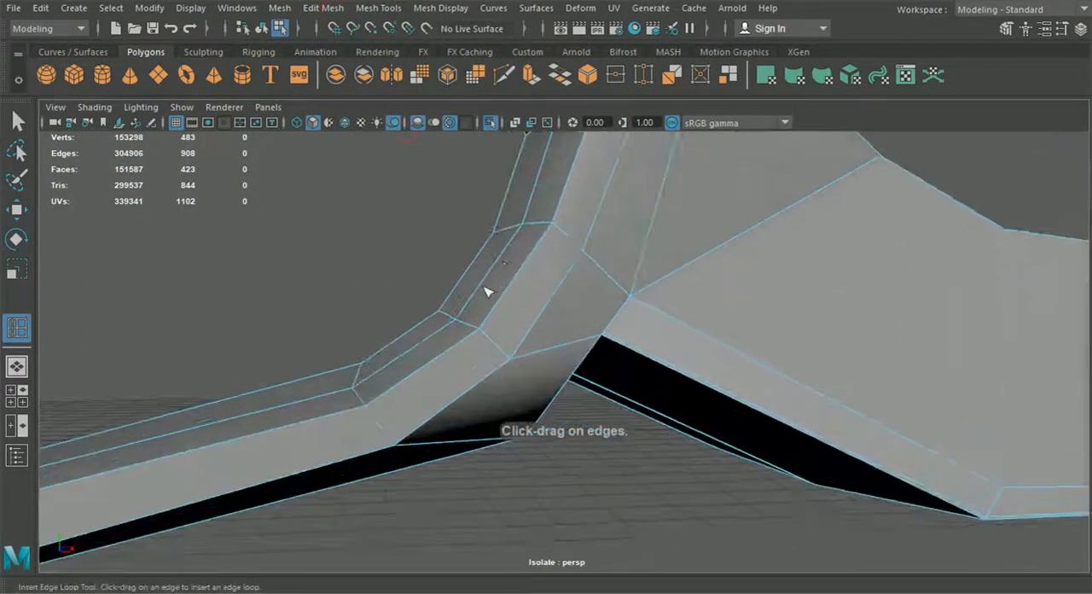
{"action": "middle_click_drag", "start_coordinate": [535, 252], "coordinate": [481, 324], "text": "alt"}
{"action": "right_click_drag", "start_coordinate": [481, 324], "coordinate": [310, 202], "text": "alt"}
{"action": "left_click_drag", "start_coordinate": [480, 371], "coordinate": [494, 332], "text": "alt"}
{"action": "right_click_drag", "start_coordinate": [495, 332], "coordinate": [516, 390], "text": "alt"}
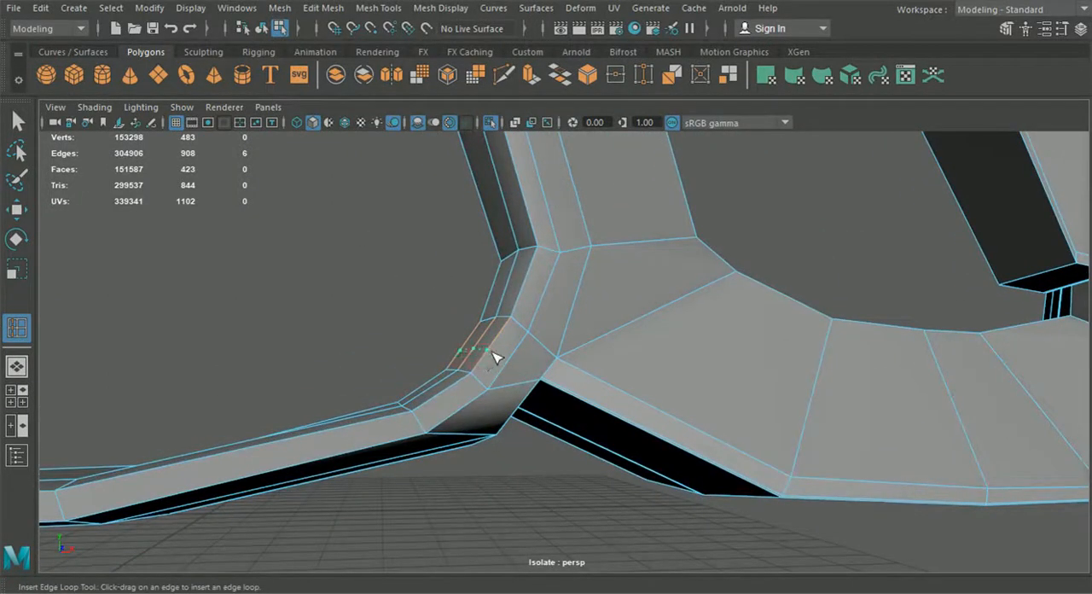
{"action": "key", "text": "w"}
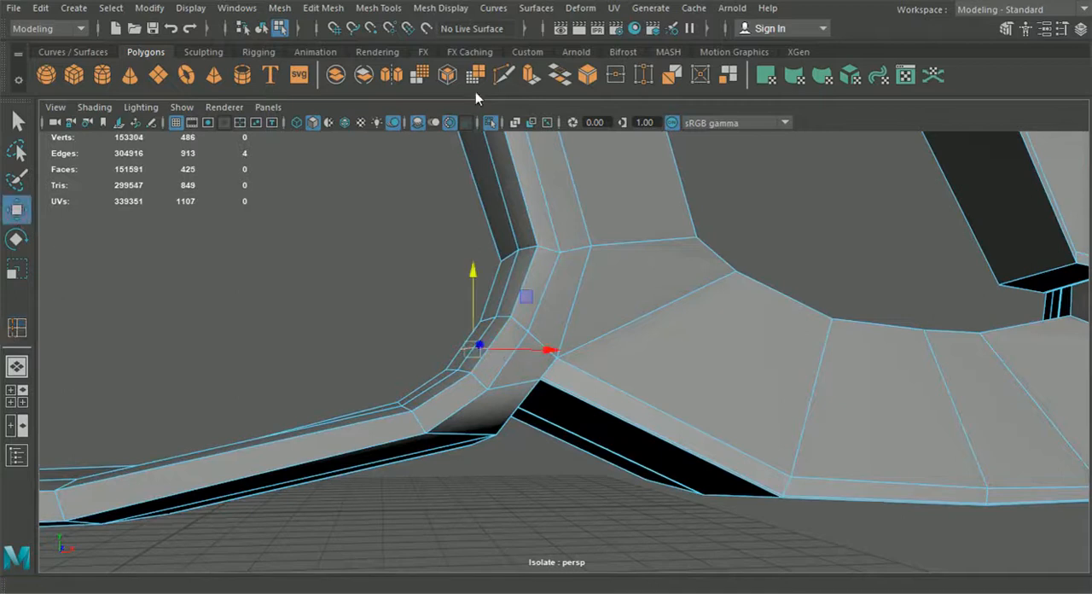
Step: Extend the new loop with Multi-Cut across the frame's front faces to the corner vertex at the strut's foot
{"action": "left_click", "coordinate": [505, 81]}
{"action": "scroll", "coordinate": [572, 349], "scroll_direction": "up", "scroll_amount": 5}
{"action": "left_click", "coordinate": [291, 339]}
{"action": "left_click", "coordinate": [301, 341]}
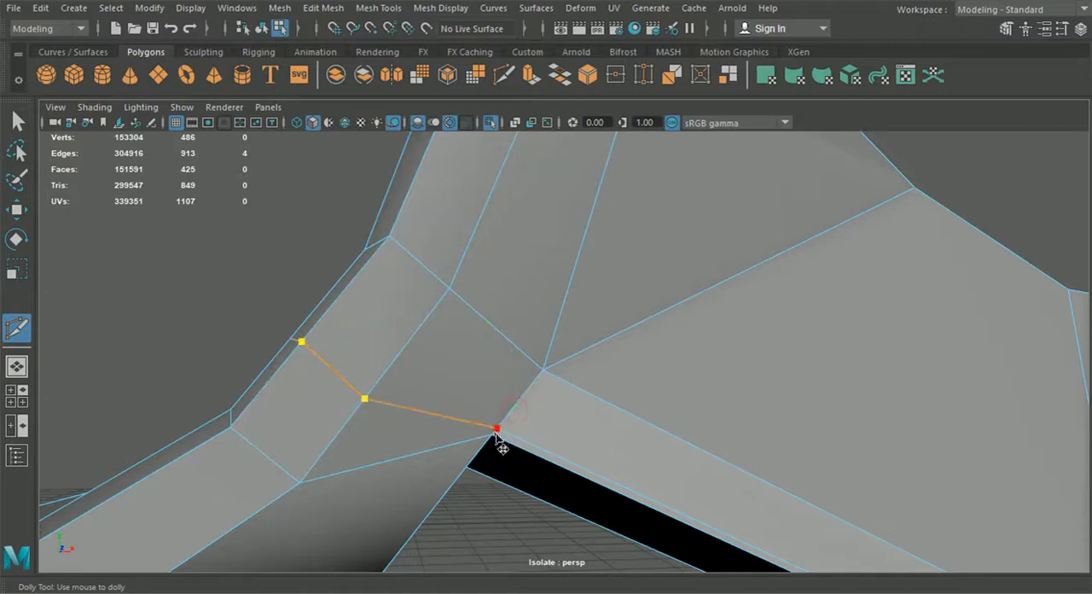
Step: In the front view, shift the vertex row where the frame's lower bar meets the curved corner toward the car's centre
{"action": "left_click", "coordinate": [10, 396]}
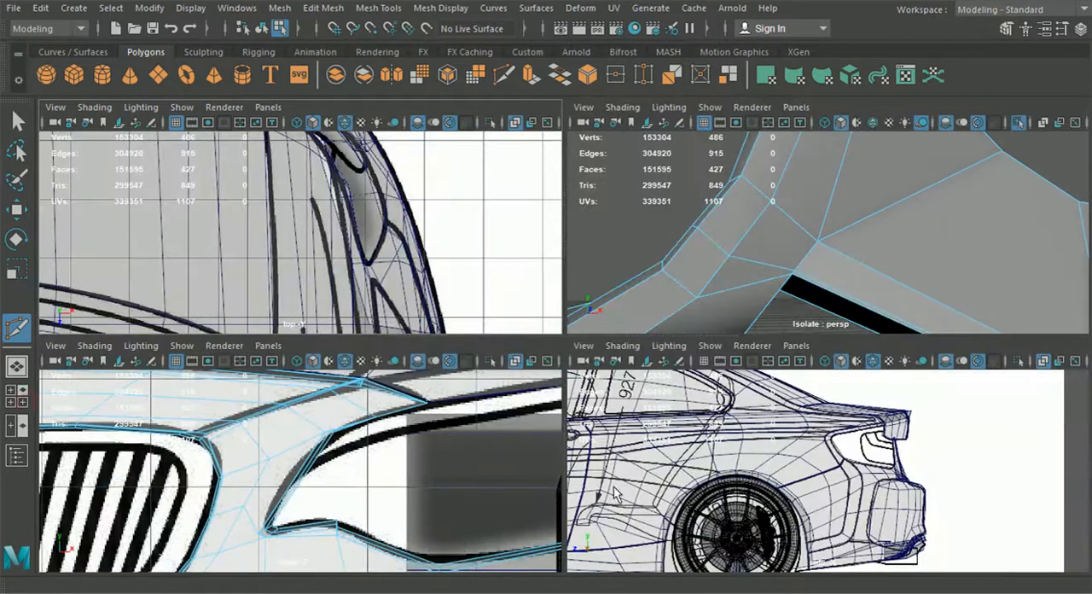
{"action": "key", "text": "space"}
{"action": "scroll", "coordinate": [546, 494], "scroll_direction": "down", "scroll_amount": 6}
{"action": "middle_click_drag", "start_coordinate": [594, 515], "coordinate": [579, 404], "text": "alt"}
{"action": "left_click", "coordinate": [17, 209]}
{"action": "middle_click_drag", "start_coordinate": [444, 431], "coordinate": [424, 292], "text": "alt"}
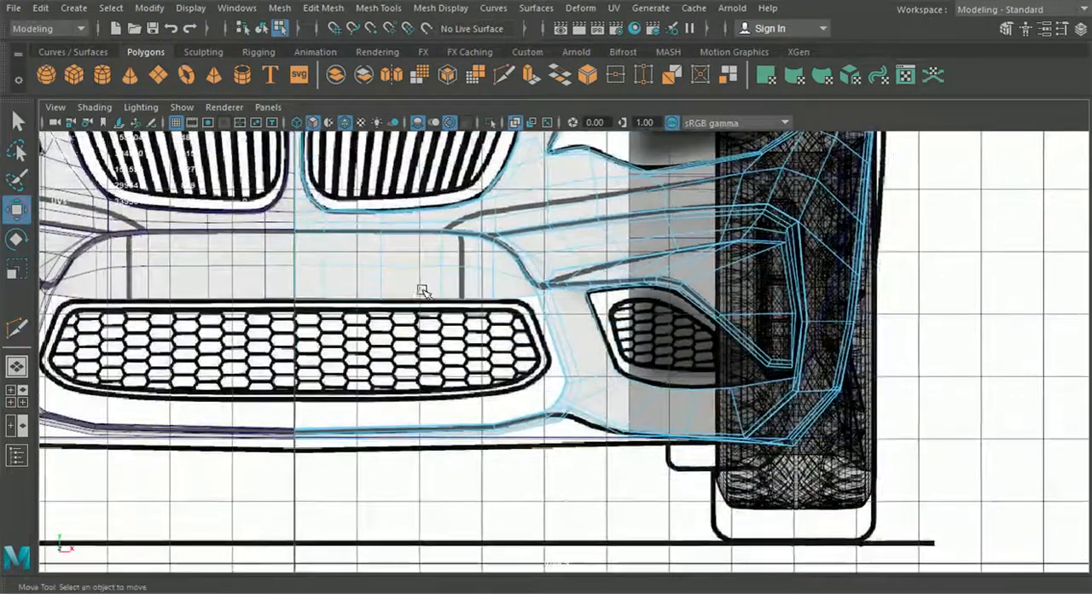
{"action": "scroll", "coordinate": [660, 472], "scroll_direction": "up", "scroll_amount": 4}
{"action": "middle_click_drag", "start_coordinate": [587, 483], "coordinate": [590, 366], "text": "alt"}
{"action": "scroll", "coordinate": [590, 366], "scroll_direction": "up", "scroll_amount": 2}
{"action": "right_click_drag", "start_coordinate": [601, 325], "coordinate": [528, 122]}
{"action": "scroll", "coordinate": [486, 332], "scroll_direction": "up", "scroll_amount": 1}
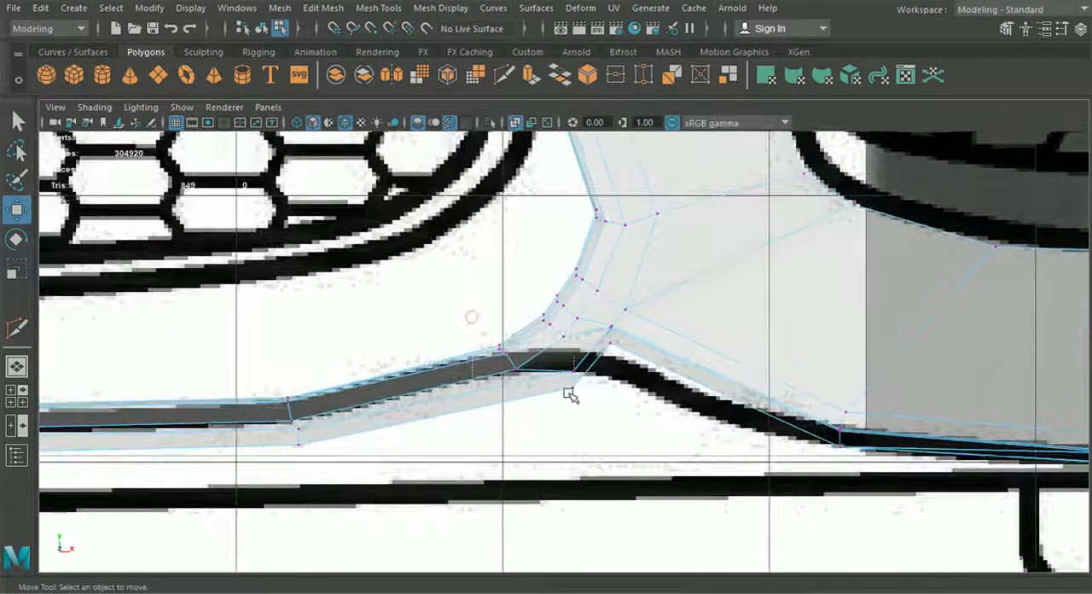
{"action": "left_click_drag", "start_coordinate": [526, 396], "coordinate": [529, 398]}
{"action": "left_click_drag", "start_coordinate": [552, 359], "coordinate": [605, 406], "text": "shift"}
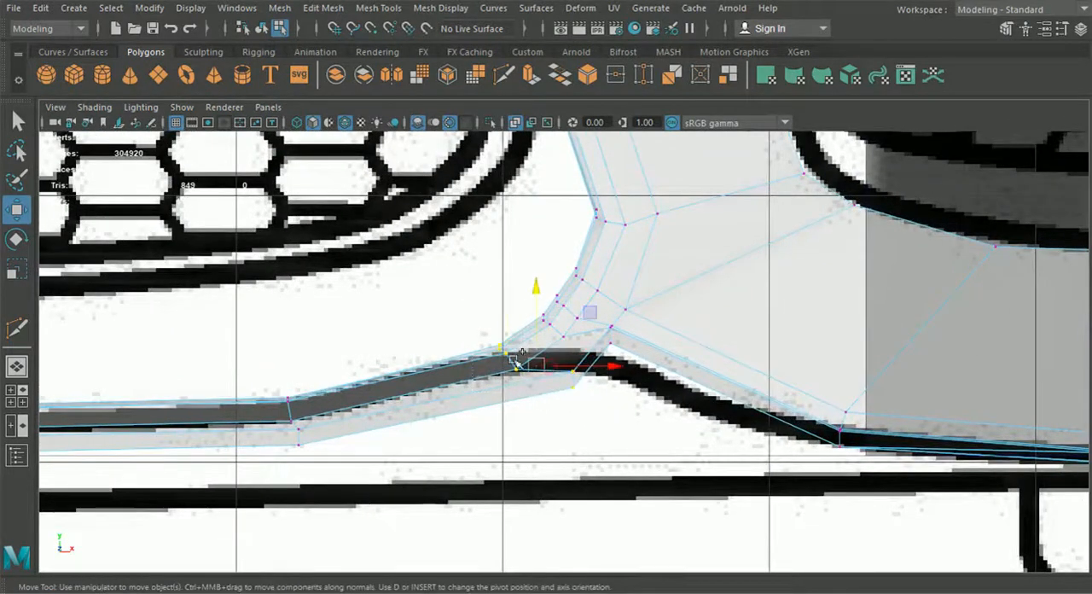
{"action": "left_click_drag", "start_coordinate": [536, 364], "coordinate": [509, 372]}
{"action": "scroll", "coordinate": [560, 355], "scroll_direction": "up", "scroll_amount": 1}
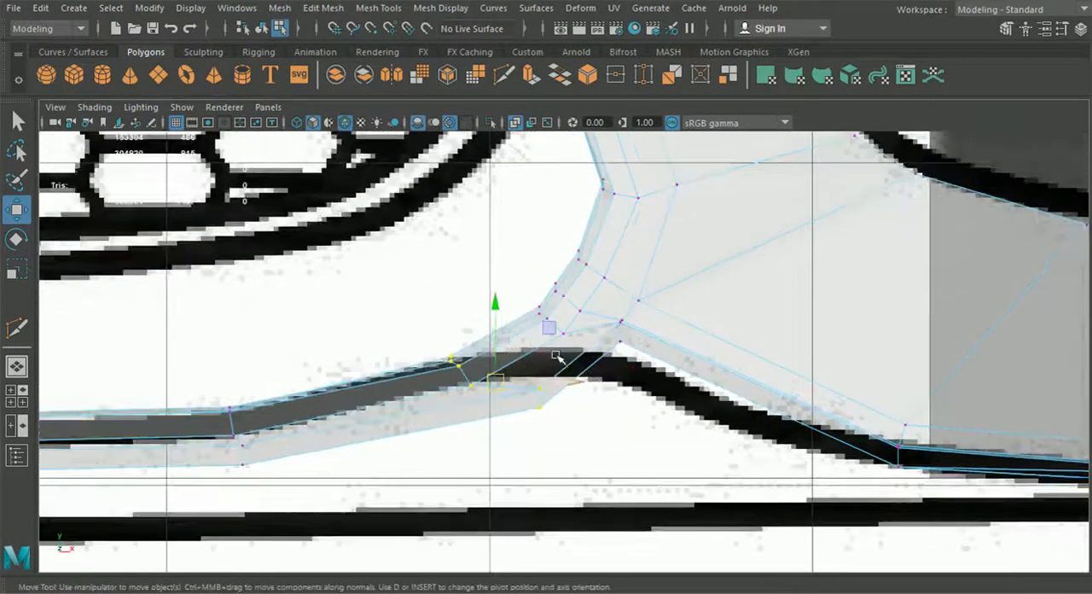
Step: Move the next vertex rows up the curved corner toward the centre to even out the bend
{"action": "mouse_move", "coordinate": [550, 330]}
{"action": "left_mouse_down"}
{"action": "mouse_move", "coordinate": [566, 330]}
{"action": "mouse_move", "coordinate": [538, 333]}
{"action": "left_mouse_up"}
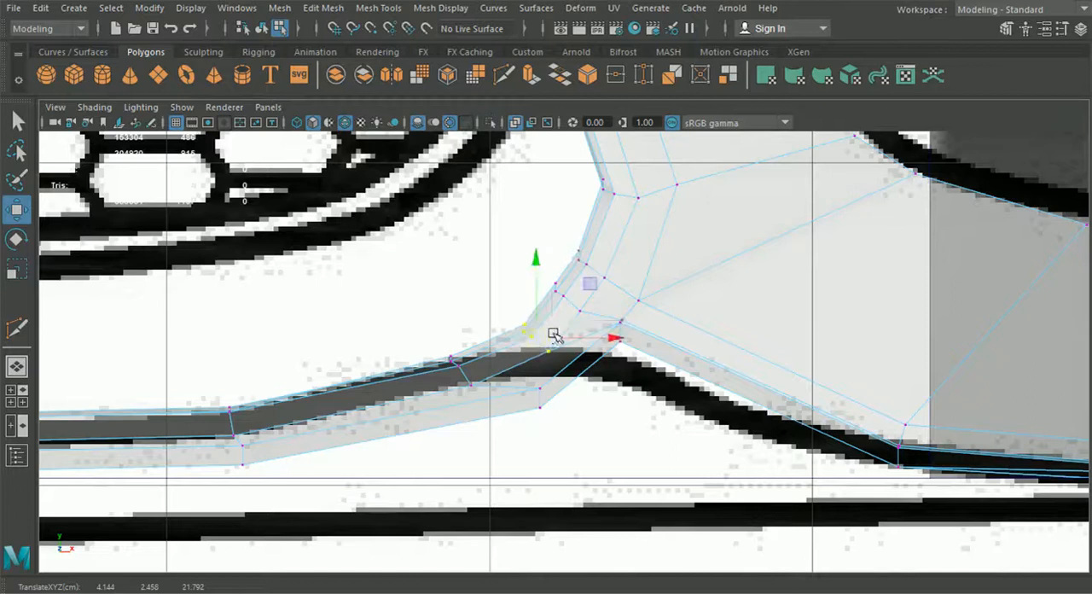
{"action": "scroll", "coordinate": [554, 334], "scroll_direction": "up", "scroll_amount": 2}
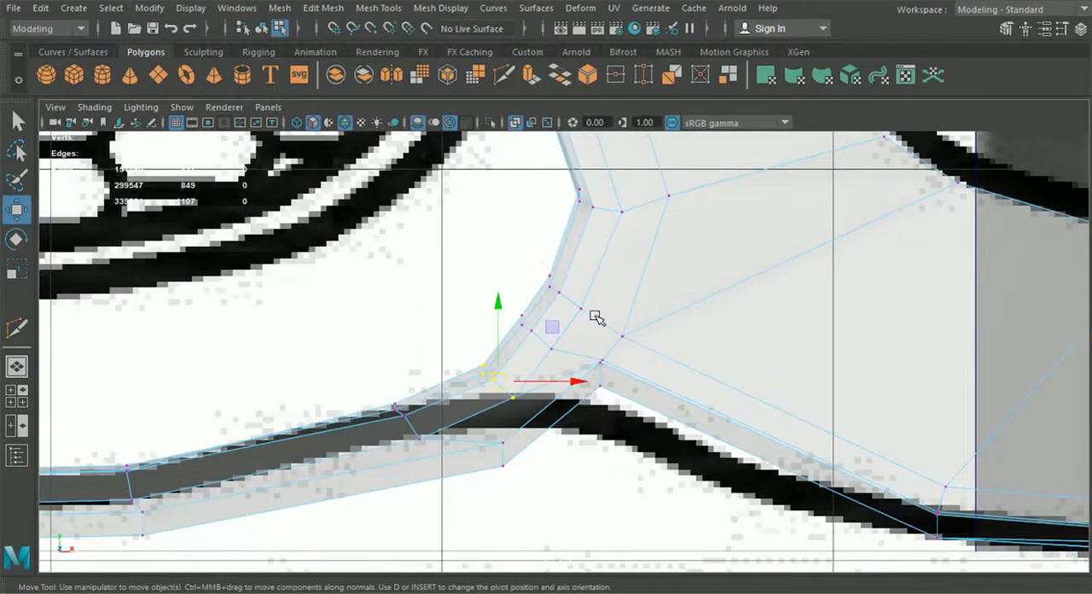
{"action": "left_click_drag", "start_coordinate": [594, 317], "coordinate": [579, 300]}
{"action": "left_click_drag", "start_coordinate": [503, 295], "coordinate": [544, 357]}
{"action": "scroll", "coordinate": [554, 366], "scroll_direction": "down", "scroll_amount": 3}
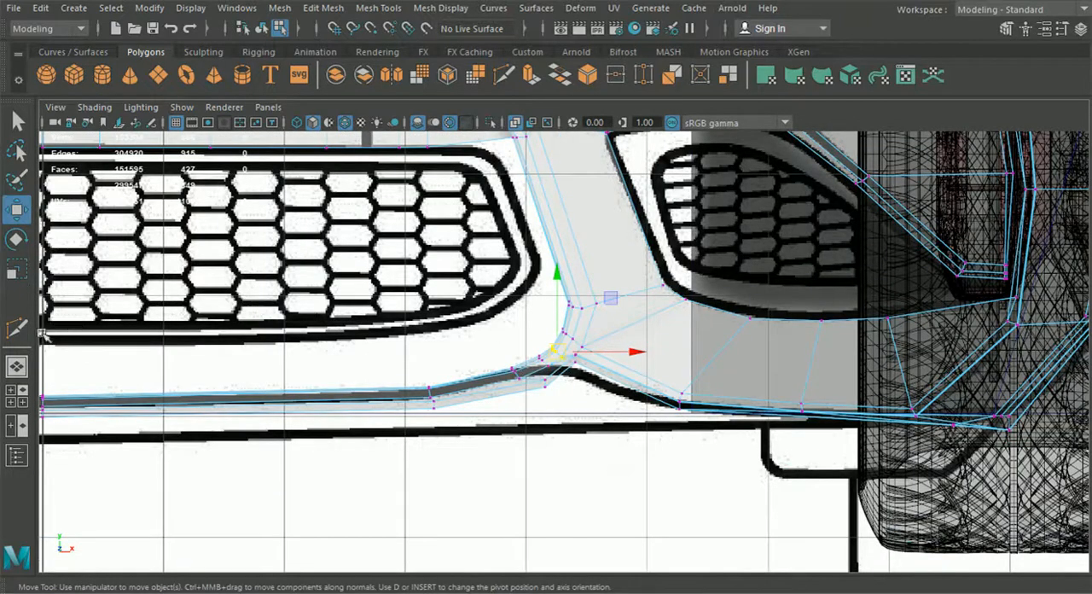
Step: In the perspective view, adjust the depth of the vertex rows on the lower grille frame's corner and at the strut's foot
{"action": "left_click", "coordinate": [19, 367]}
{"action": "scroll", "coordinate": [295, 427], "scroll_direction": "down", "scroll_amount": 5}
{"action": "left_click_drag", "start_coordinate": [296, 428], "coordinate": [616, 591], "text": "alt"}
{"action": "middle_click_drag", "start_coordinate": [563, 511], "coordinate": [673, 453], "text": "alt"}
{"action": "left_click_drag", "start_coordinate": [673, 453], "coordinate": [702, 448], "text": "alt"}
{"action": "middle_click_drag", "start_coordinate": [628, 425], "coordinate": [662, 446], "text": "alt"}
{"action": "left_click_drag", "start_coordinate": [663, 447], "coordinate": [601, 371], "text": "alt"}
{"action": "left_click_drag", "start_coordinate": [586, 453], "coordinate": [582, 434]}
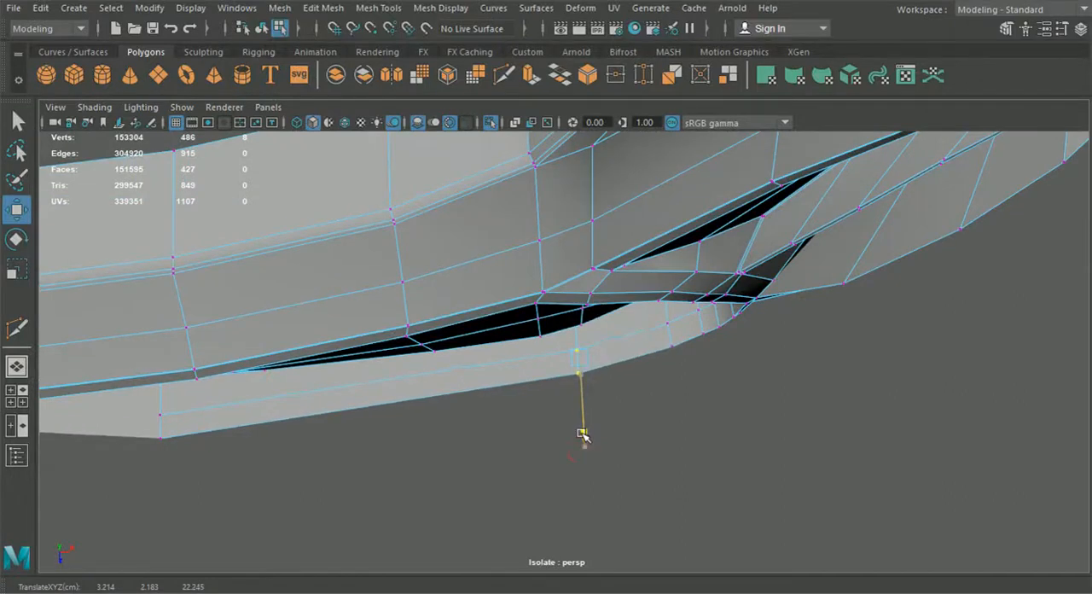
{"action": "left_click_drag", "start_coordinate": [631, 474], "coordinate": [909, 383], "text": "alt"}
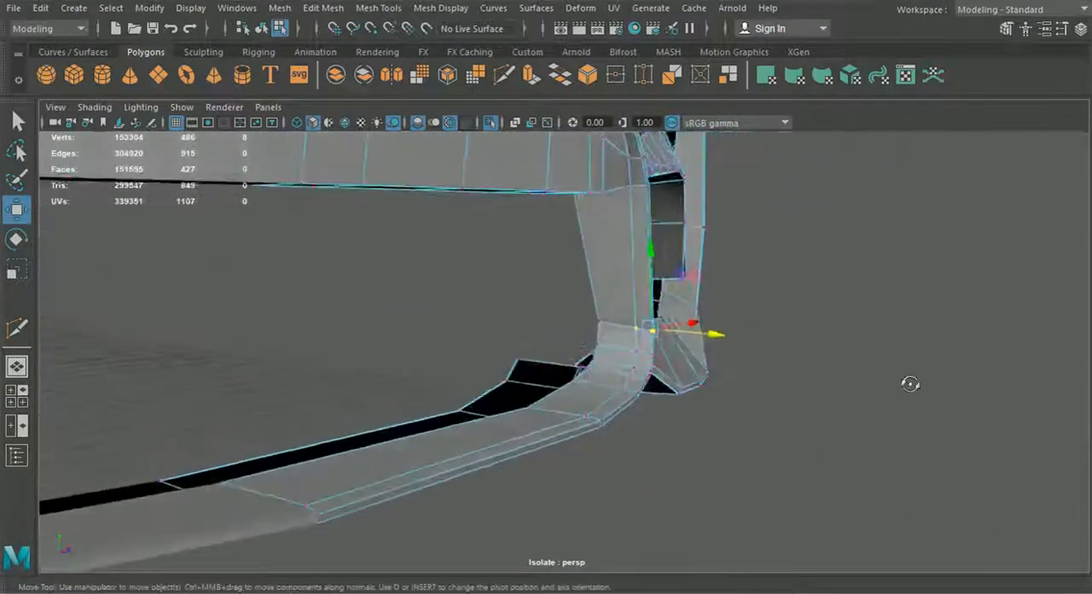
{"action": "scroll", "coordinate": [740, 370], "scroll_direction": "up", "scroll_amount": 3}
{"action": "left_click_drag", "start_coordinate": [742, 372], "coordinate": [402, 412], "text": "alt"}
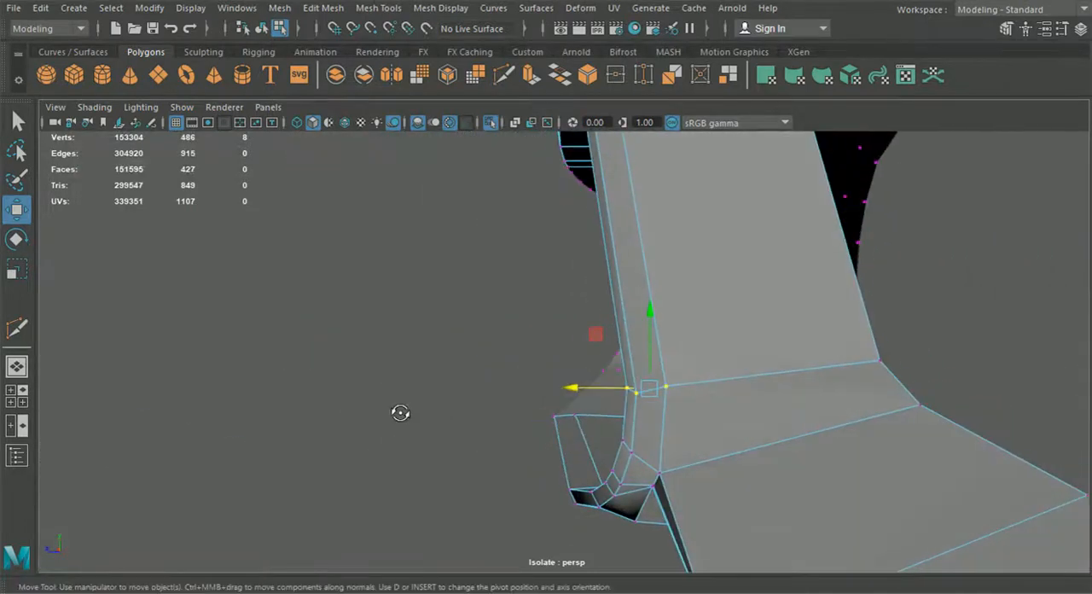
{"action": "left_click_drag", "start_coordinate": [590, 392], "coordinate": [725, 429]}
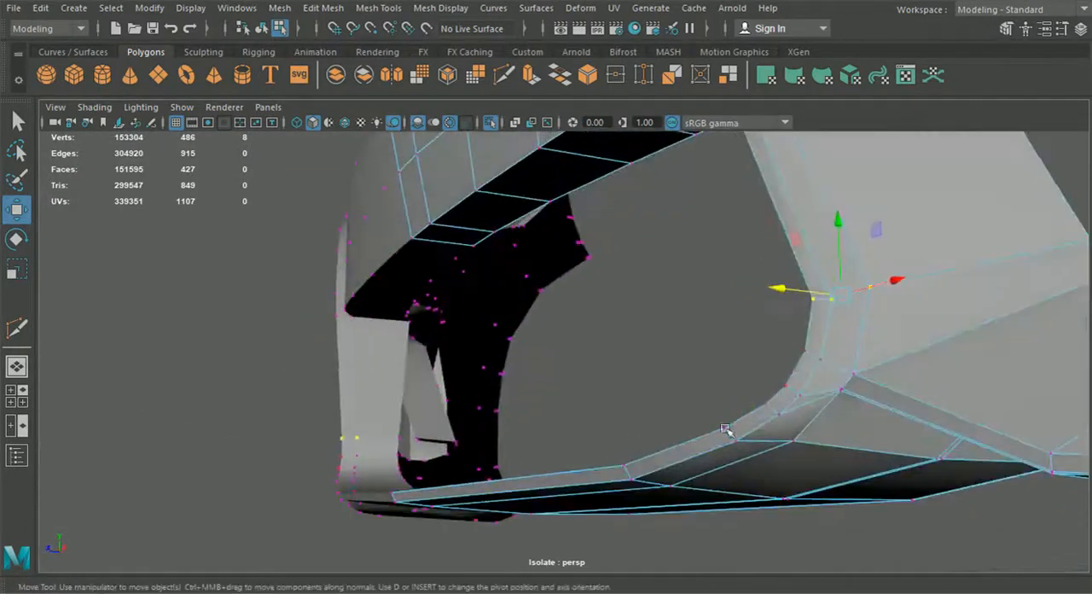
{"action": "left_click_drag", "start_coordinate": [866, 379], "coordinate": [598, 391], "text": "alt"}
{"action": "left_click", "coordinate": [322, 399]}
{"action": "scroll", "coordinate": [337, 415], "scroll_direction": "down", "scroll_amount": 3}
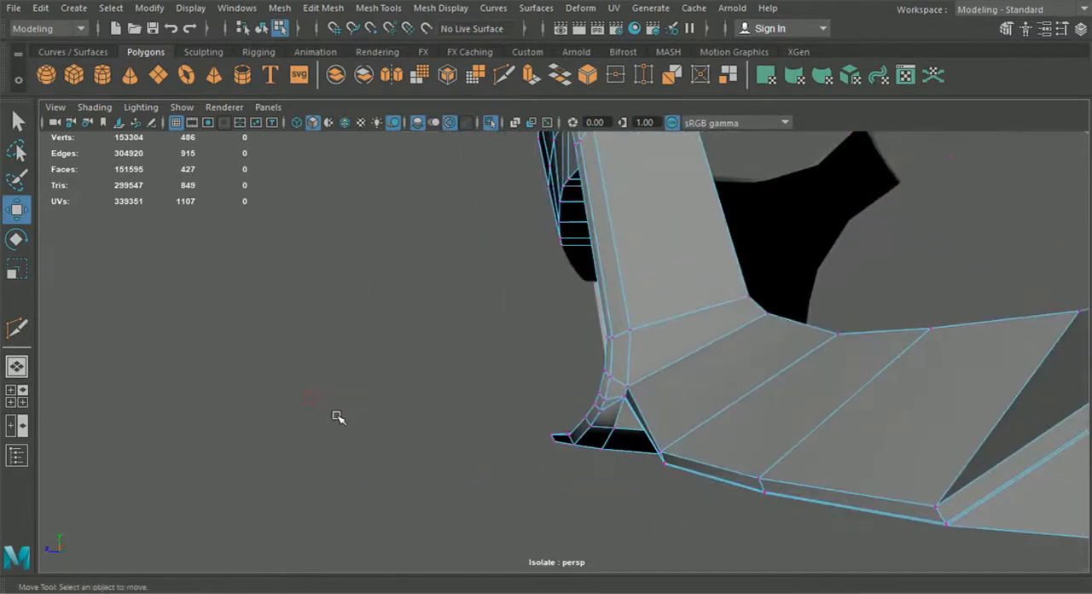
Step: Preview the bumper smoothed and examine the lower grille frame, its corner and the panel above the opening
{"action": "left_click_drag", "start_coordinate": [339, 417], "coordinate": [373, 418], "text": "alt"}
{"action": "left_click", "coordinate": [260, 31]}
{"action": "left_click", "coordinate": [772, 370]}
{"action": "key", "text": "3"}
{"action": "left_click", "coordinate": [730, 518]}
{"action": "left_click_drag", "start_coordinate": [730, 518], "coordinate": [748, 513], "text": "alt"}
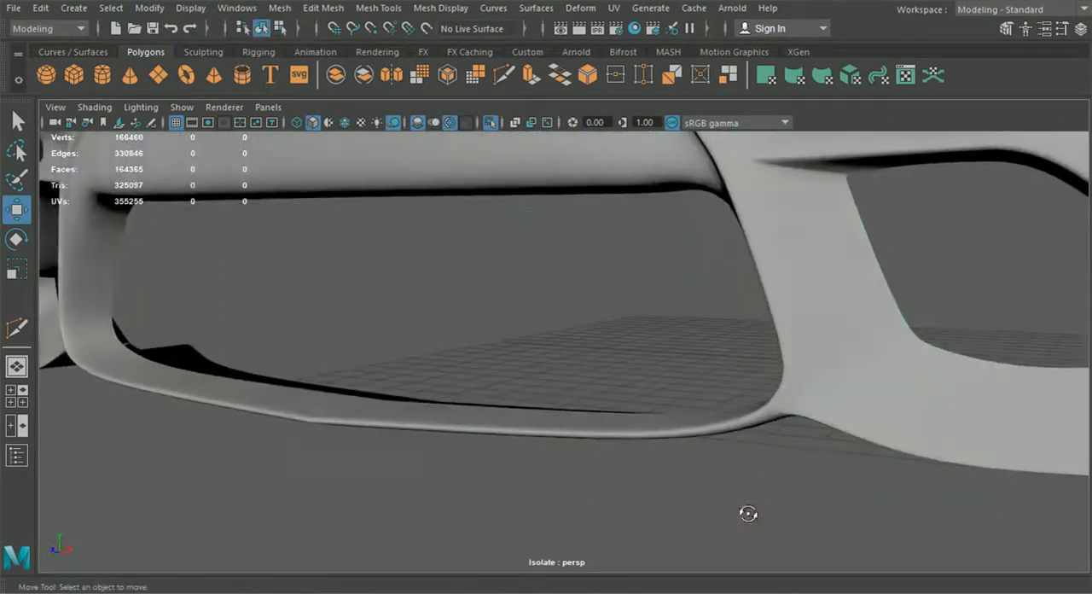
{"action": "left_click_drag", "start_coordinate": [756, 445], "coordinate": [777, 431], "text": "alt"}
{"action": "left_click_drag", "start_coordinate": [456, 317], "coordinate": [492, 319], "text": "alt"}
{"action": "left_click", "coordinate": [492, 319]}
{"action": "left_click_drag", "start_coordinate": [558, 334], "coordinate": [531, 324], "text": "alt"}
{"action": "left_click", "coordinate": [577, 463]}
{"action": "left_click_drag", "start_coordinate": [842, 346], "coordinate": [710, 266], "text": "alt"}
{"action": "left_click", "coordinate": [673, 261]}
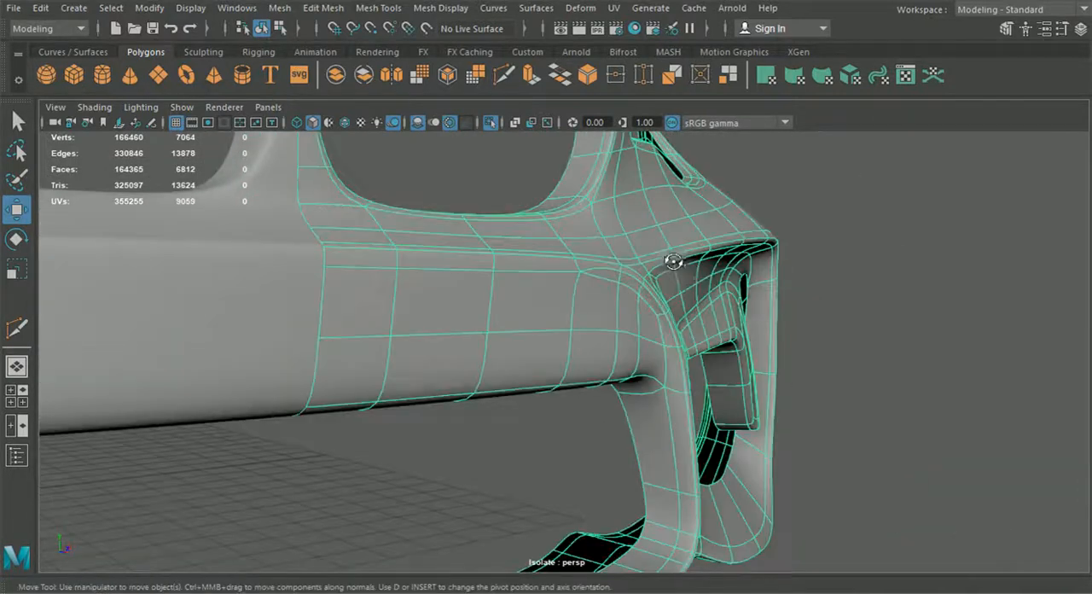
Step: Compare the smoothed and unsmoothed bumper at the junction of the upper panel, strut and side intake
{"action": "key", "text": "1"}
{"action": "scroll", "coordinate": [694, 273], "scroll_direction": "up", "scroll_amount": 3}
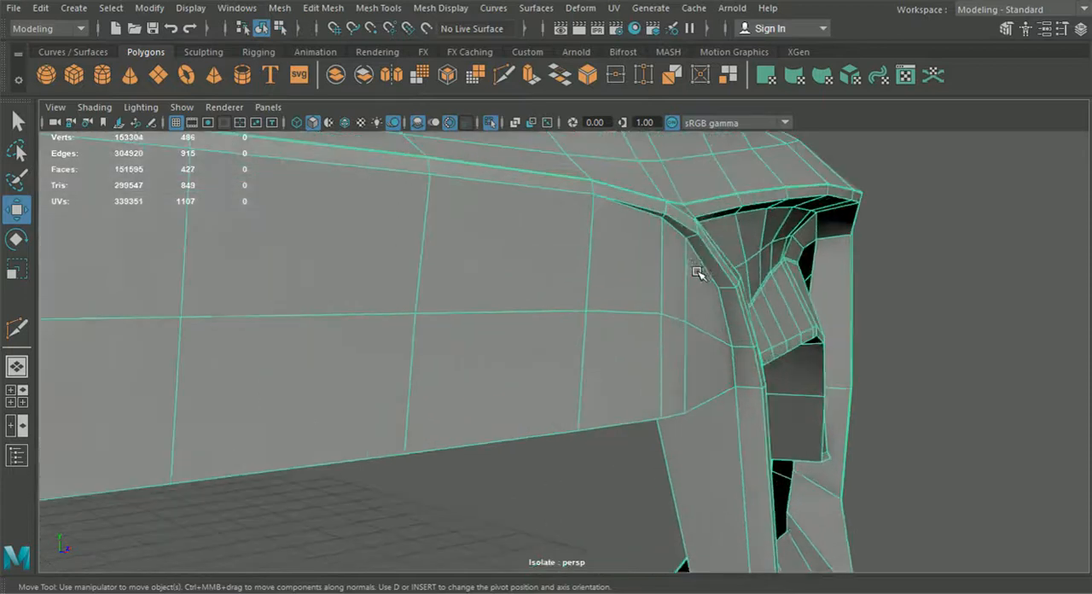
{"action": "middle_click_drag", "start_coordinate": [694, 272], "coordinate": [590, 408], "text": "alt"}
{"action": "scroll", "coordinate": [590, 408], "scroll_direction": "up", "scroll_amount": 2}
{"action": "key", "text": "3"}
{"action": "left_click", "coordinate": [952, 321]}
{"action": "left_click_drag", "start_coordinate": [724, 305], "coordinate": [413, 397], "text": "alt"}
{"action": "left_click_drag", "start_coordinate": [735, 355], "coordinate": [439, 333], "text": "alt"}
{"action": "left_click", "coordinate": [438, 333]}
{"action": "key", "text": "1"}
{"action": "left_click_drag", "start_coordinate": [349, 334], "coordinate": [568, 353], "text": "alt"}
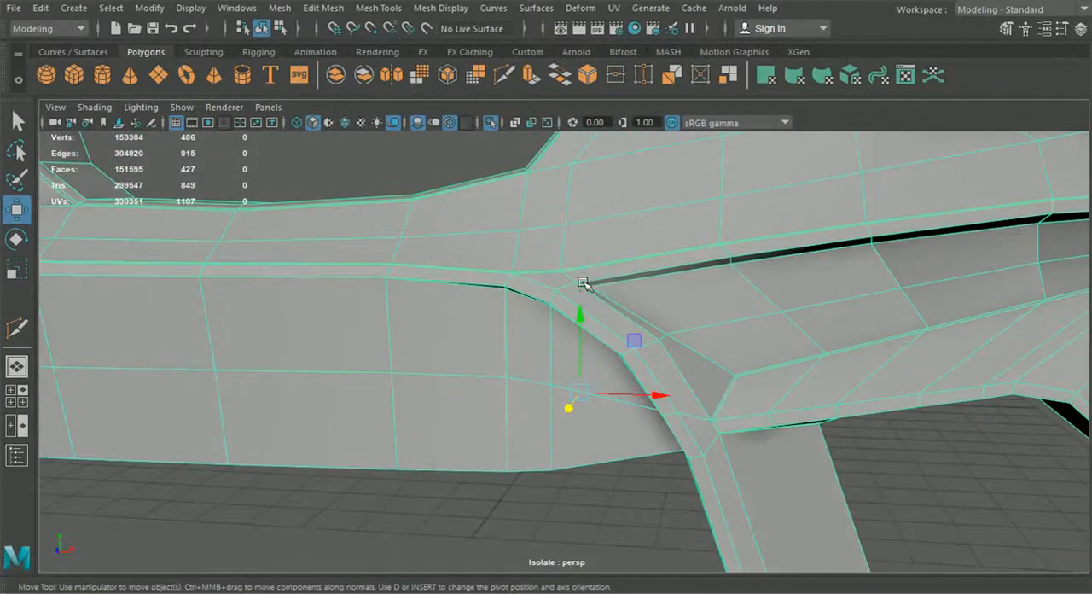
{"action": "left_click_drag", "start_coordinate": [562, 291], "coordinate": [591, 341], "text": "alt"}
{"action": "scroll", "coordinate": [618, 360], "scroll_direction": "down", "scroll_amount": 2}
{"action": "left_click_drag", "start_coordinate": [514, 358], "coordinate": [514, 363], "text": "alt"}
{"action": "left_click", "coordinate": [503, 75]}
{"action": "scroll", "coordinate": [671, 313], "scroll_direction": "up", "scroll_amount": 5}
{"action": "left_click_drag", "start_coordinate": [670, 314], "coordinate": [570, 359], "text": "alt"}
{"action": "scroll", "coordinate": [569, 359], "scroll_direction": "down", "scroll_amount": 6}
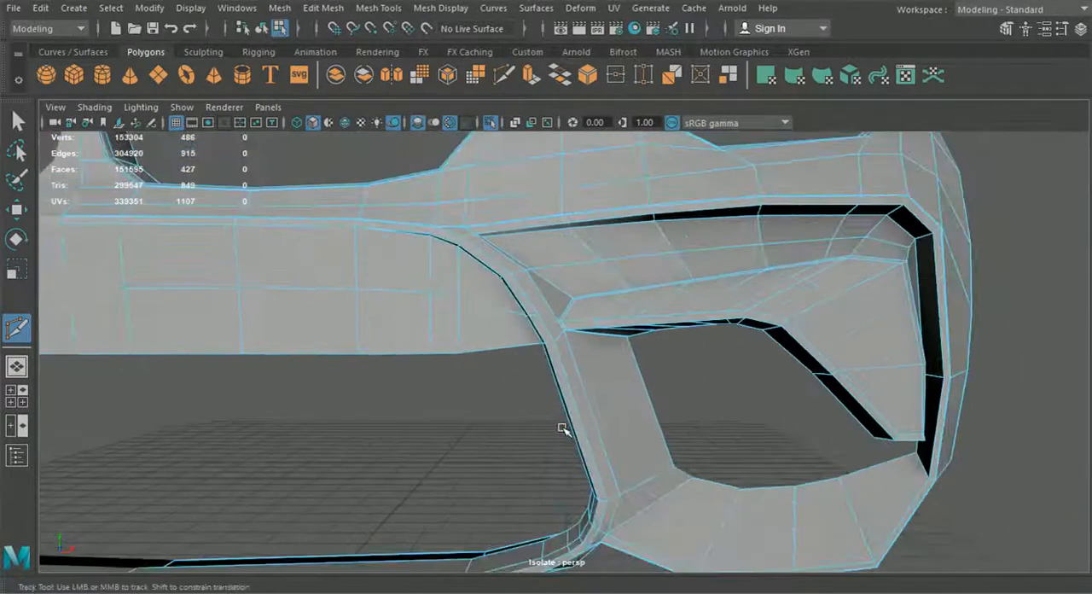
Step: In the front view, shift the vertex row at the top of the strut toward the car's centre
{"action": "left_click", "coordinate": [22, 387]}
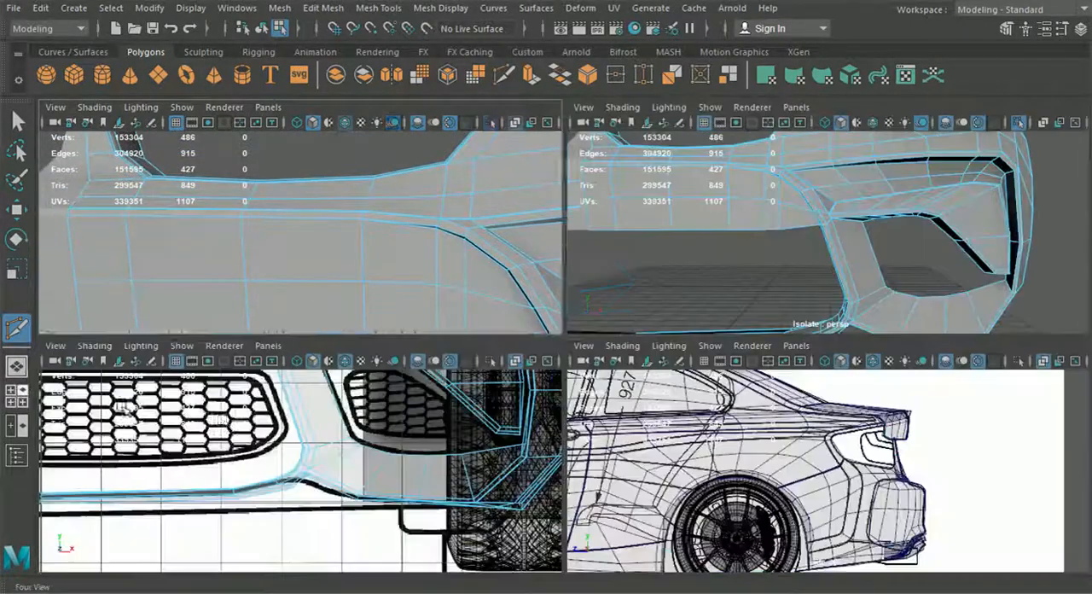
{"action": "key", "text": "space"}
{"action": "left_click", "coordinate": [22, 214]}
{"action": "middle_click_drag", "start_coordinate": [591, 278], "coordinate": [616, 469], "text": "alt"}
{"action": "right_click_drag", "start_coordinate": [576, 378], "coordinate": [503, 130]}
{"action": "scroll", "coordinate": [524, 311], "scroll_direction": "up", "scroll_amount": 2}
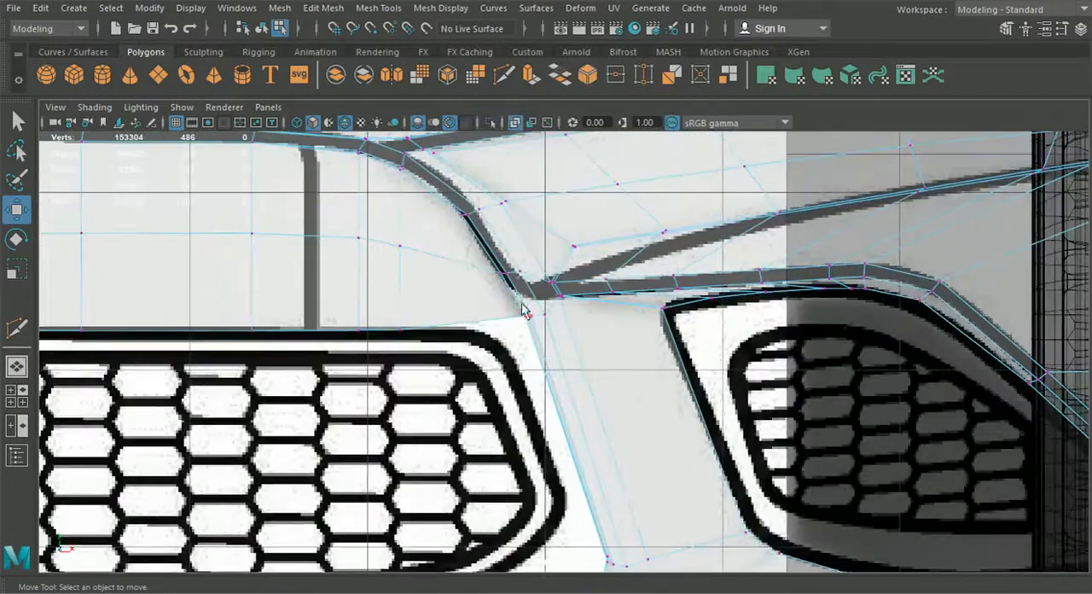
{"action": "left_click_drag", "start_coordinate": [552, 325], "coordinate": [560, 322]}
{"action": "scroll", "coordinate": [559, 321], "scroll_direction": "up", "scroll_amount": 1}
{"action": "middle_click_drag", "start_coordinate": [559, 322], "coordinate": [553, 339], "text": "alt"}
{"action": "left_click_drag", "start_coordinate": [594, 342], "coordinate": [582, 343]}
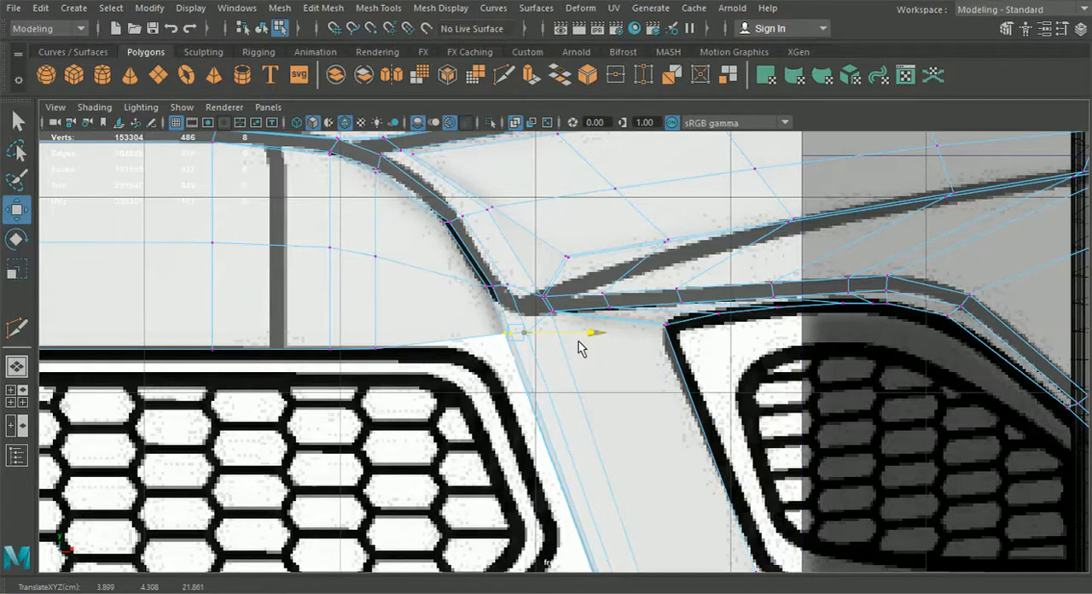
{"action": "scroll", "coordinate": [579, 347], "scroll_direction": "down", "scroll_amount": 5}
Step: Insert a support edge loop across the strut just below its junction with the upper panel
{"action": "left_click", "coordinate": [17, 366]}
{"action": "left_click_drag", "start_coordinate": [397, 391], "coordinate": [439, 448], "text": "alt"}
{"action": "left_click", "coordinate": [424, 412]}
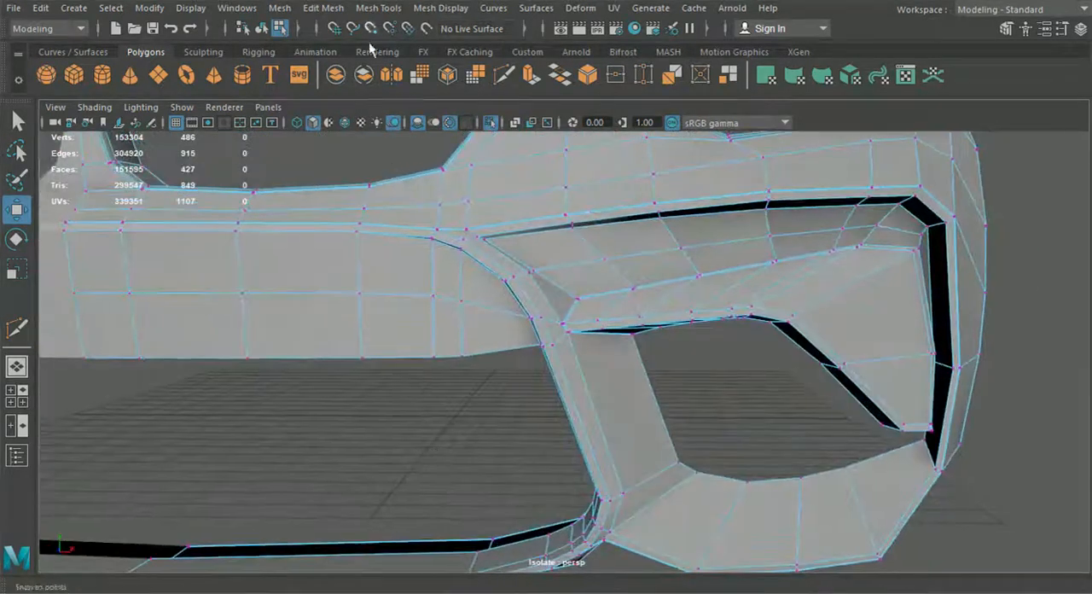
{"action": "left_click", "coordinate": [322, 8]}
{"action": "mouse_move", "coordinate": [377, 7]}
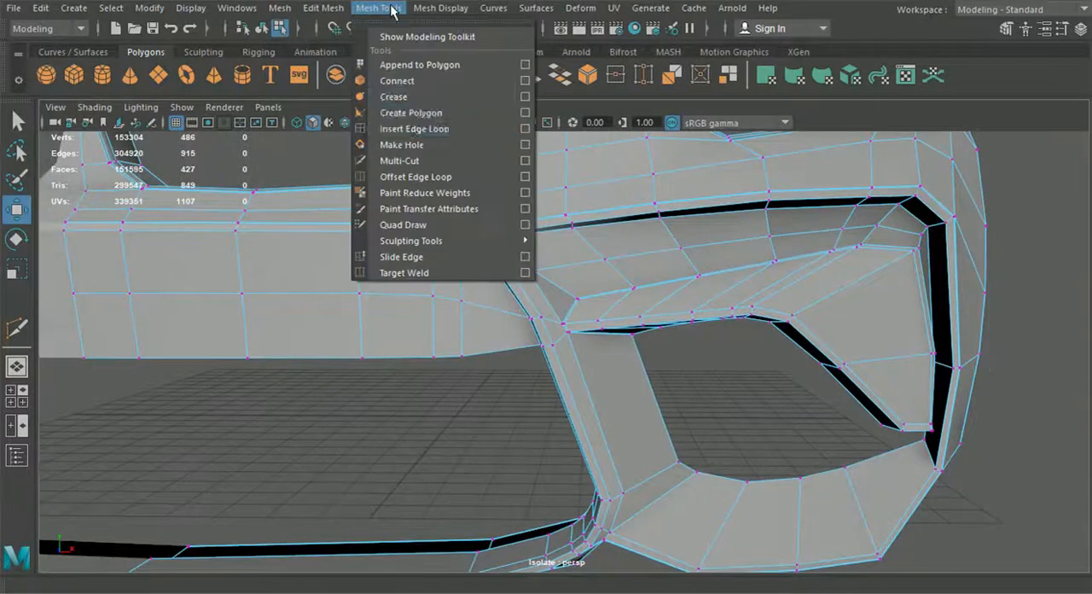
{"action": "left_click", "coordinate": [412, 130]}
{"action": "scroll", "coordinate": [600, 361], "scroll_direction": "up", "scroll_amount": 5}
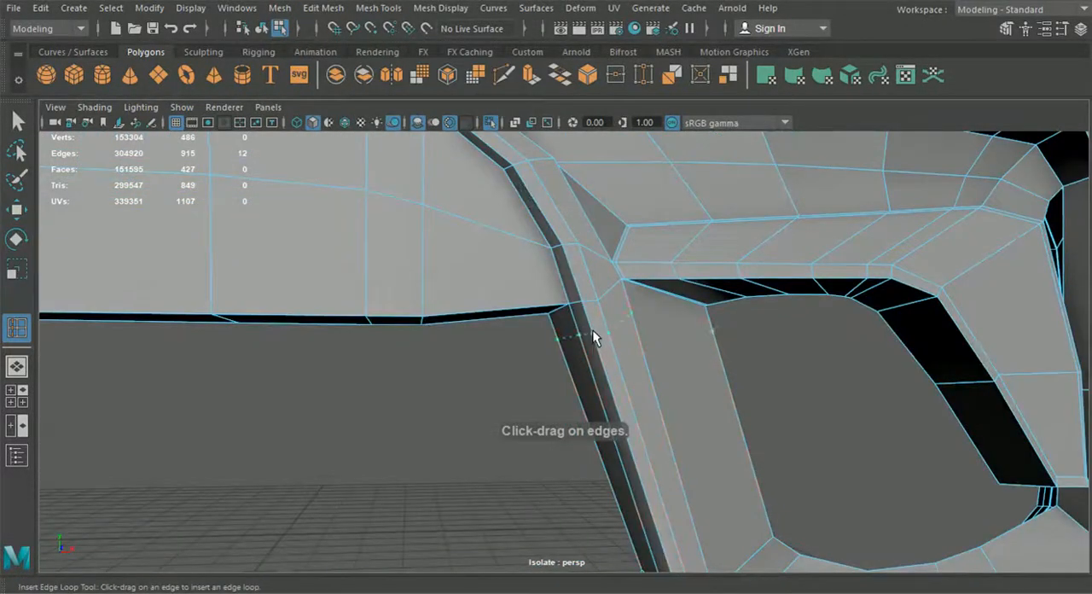
{"action": "left_click_drag", "start_coordinate": [588, 302], "coordinate": [588, 299]}
{"action": "left_click_drag", "start_coordinate": [604, 361], "coordinate": [572, 385], "text": "alt"}
{"action": "key", "text": "q"}
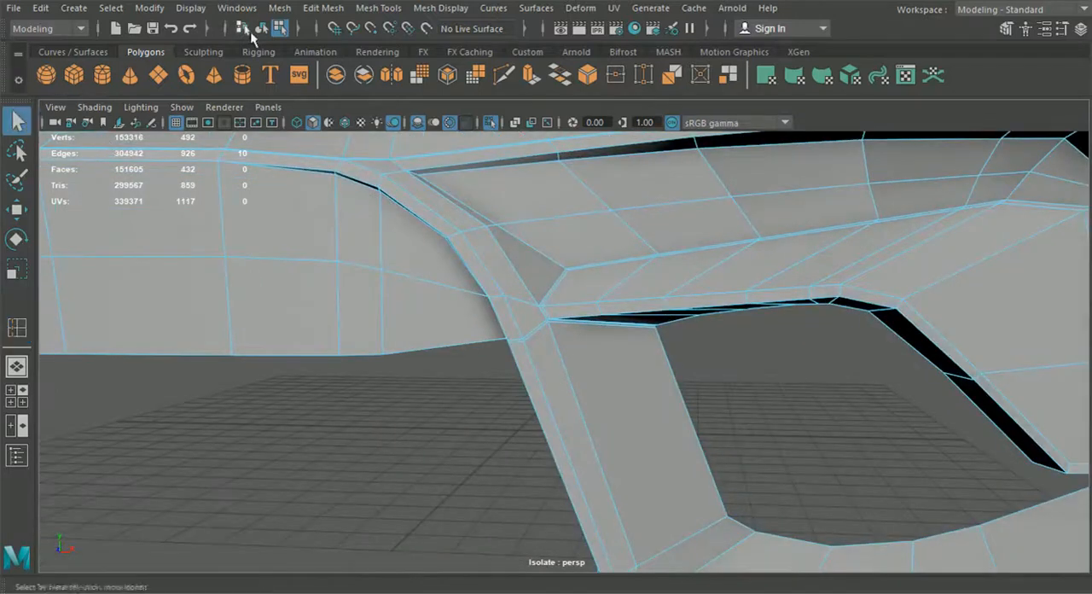
Step: Preview the bumper smoothed and examine the strut's upper junction with the panel and side intake
{"action": "key", "text": "3"}
{"action": "left_click", "coordinate": [463, 403]}
{"action": "scroll", "coordinate": [466, 404], "scroll_direction": "down", "scroll_amount": 5}
{"action": "left_click_drag", "start_coordinate": [471, 406], "coordinate": [534, 396], "text": "alt"}
{"action": "scroll", "coordinate": [642, 365], "scroll_direction": "down", "scroll_amount": 5}
{"action": "scroll", "coordinate": [532, 398], "scroll_direction": "up", "scroll_amount": 5}
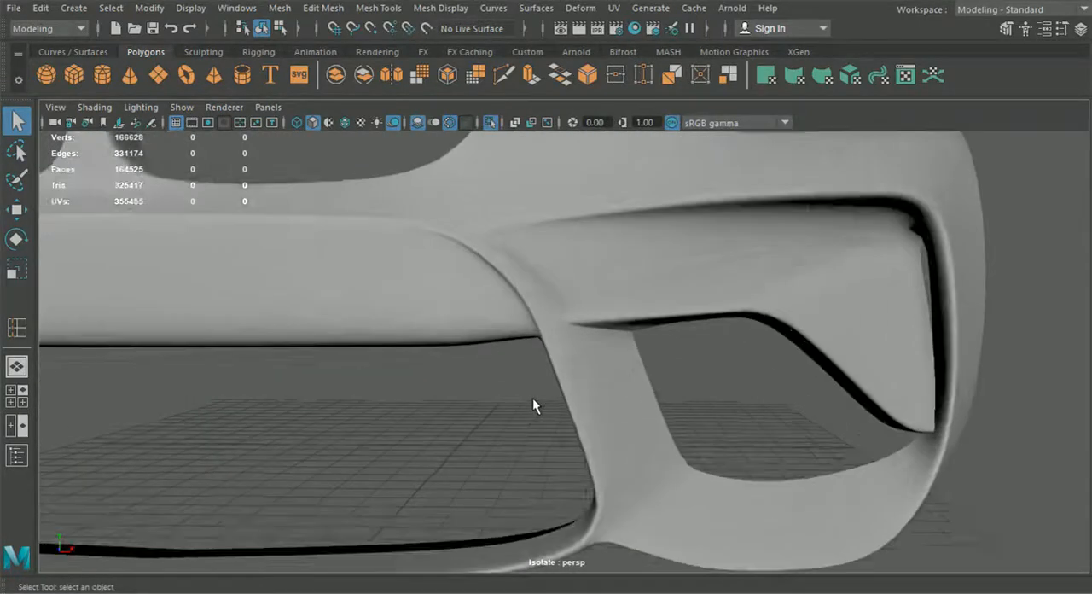
Step: Select the vertices at the strut's upper inner corner, just below the centre panel, and shift them sideways along the X axis
{"action": "left_click", "coordinate": [558, 352]}
{"action": "right_click_drag", "start_coordinate": [560, 343], "coordinate": [484, 128]}
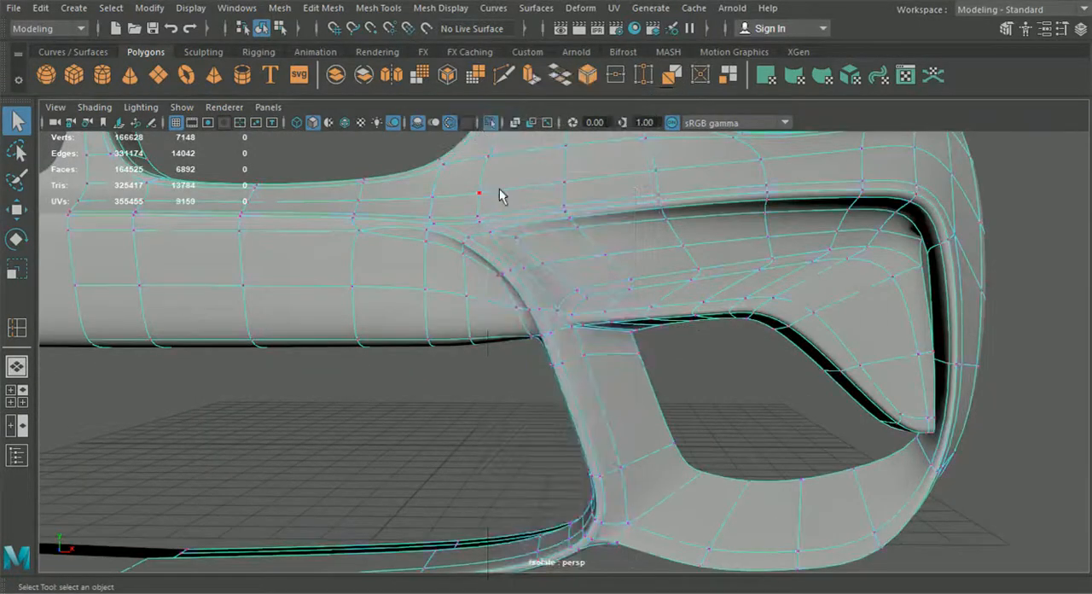
{"action": "scroll", "coordinate": [520, 277], "scroll_direction": "up", "scroll_amount": 3}
{"action": "key", "text": "1"}
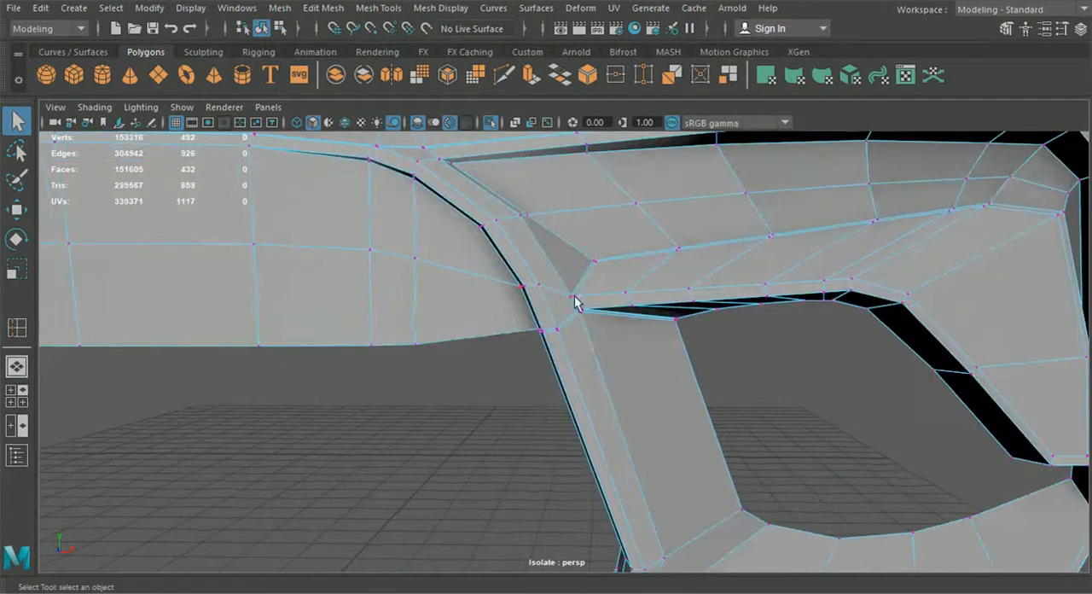
{"action": "left_click_drag", "start_coordinate": [573, 342], "coordinate": [579, 348]}
{"action": "left_click_drag", "start_coordinate": [579, 348], "coordinate": [554, 333], "text": "alt"}
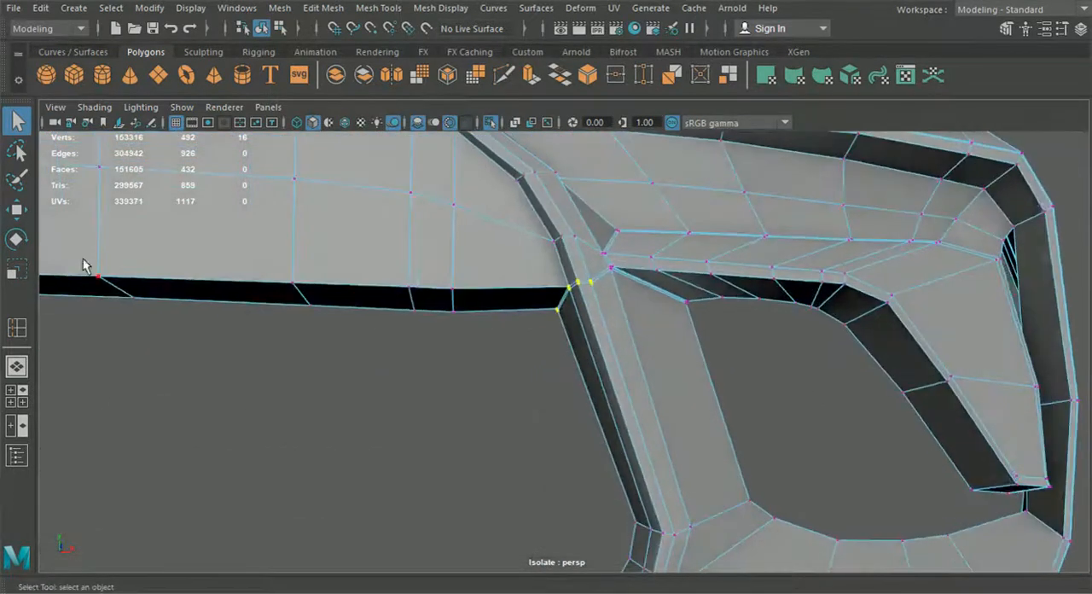
{"action": "left_click", "coordinate": [17, 210]}
{"action": "left_click_drag", "start_coordinate": [477, 341], "coordinate": [640, 345], "text": "alt"}
{"action": "key", "text": "3"}
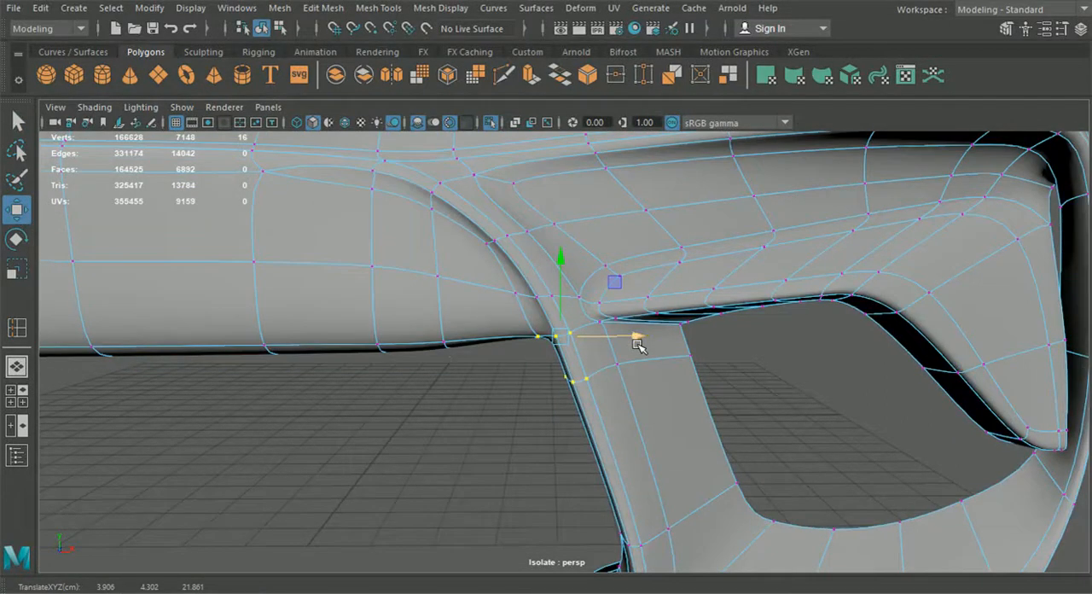
{"action": "left_click", "coordinate": [491, 448]}
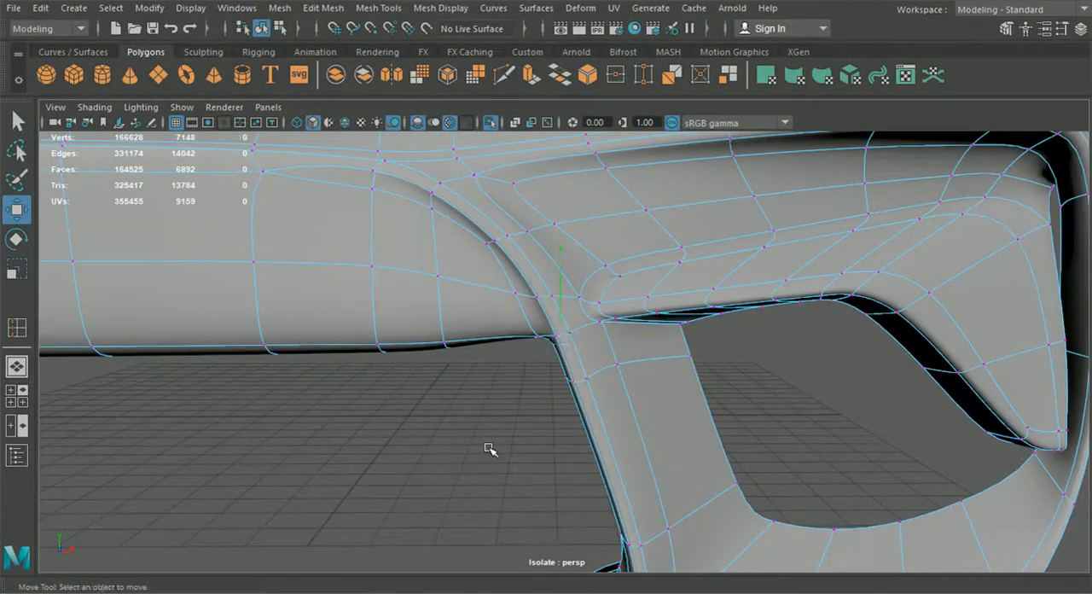
Step: Examine the smoothed bumper around the centre panel and the strut's upper corner
{"action": "left_click", "coordinate": [266, 28]}
{"action": "left_click", "coordinate": [356, 459]}
{"action": "scroll", "coordinate": [362, 459], "scroll_direction": "down", "scroll_amount": 3}
{"action": "left_click_drag", "start_coordinate": [391, 457], "coordinate": [424, 469], "text": "alt"}
{"action": "scroll", "coordinate": [396, 459], "scroll_direction": "down", "scroll_amount": 5}
{"action": "scroll", "coordinate": [486, 405], "scroll_direction": "up", "scroll_amount": 4}
Step: Insert a support edge loop along the underside of the centre panel, close to its front lower edge and around the strut's top
{"action": "left_click", "coordinate": [500, 359]}
{"action": "key", "text": "1"}
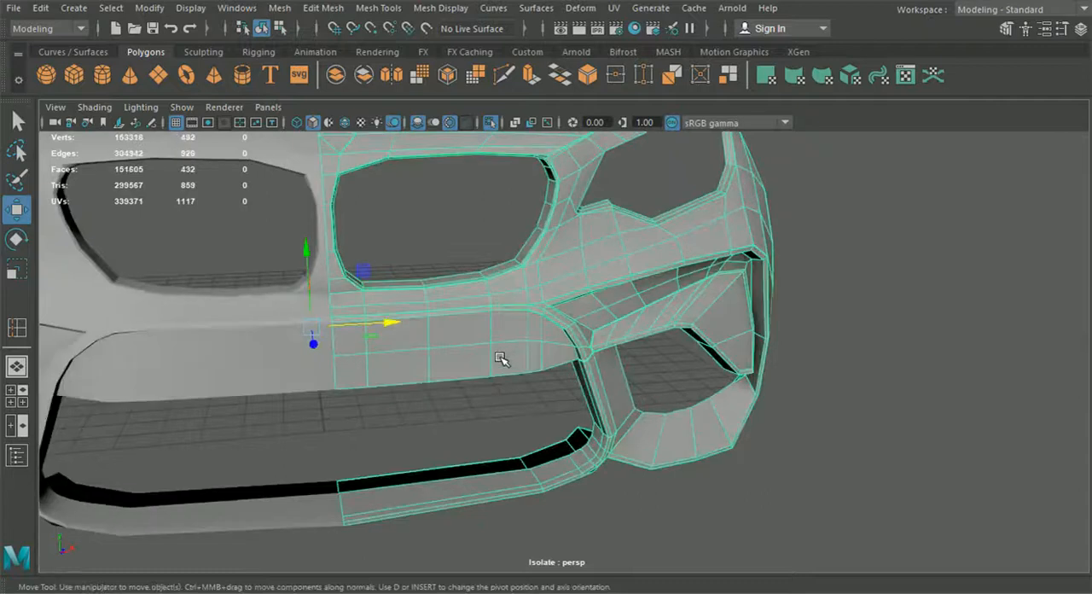
{"action": "left_click", "coordinate": [332, 9]}
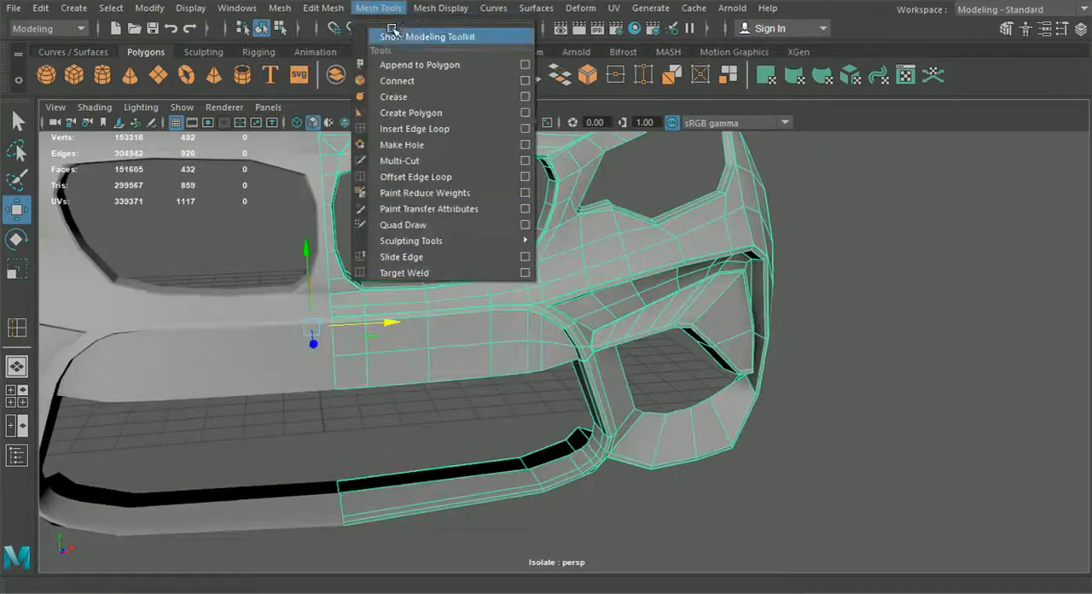
{"action": "left_click", "coordinate": [461, 129]}
{"action": "left_click_drag", "start_coordinate": [617, 358], "coordinate": [631, 312], "text": "alt"}
{"action": "left_click_drag", "start_coordinate": [649, 395], "coordinate": [644, 319], "text": "alt"}
{"action": "scroll", "coordinate": [608, 309], "scroll_direction": "up", "scroll_amount": 3}
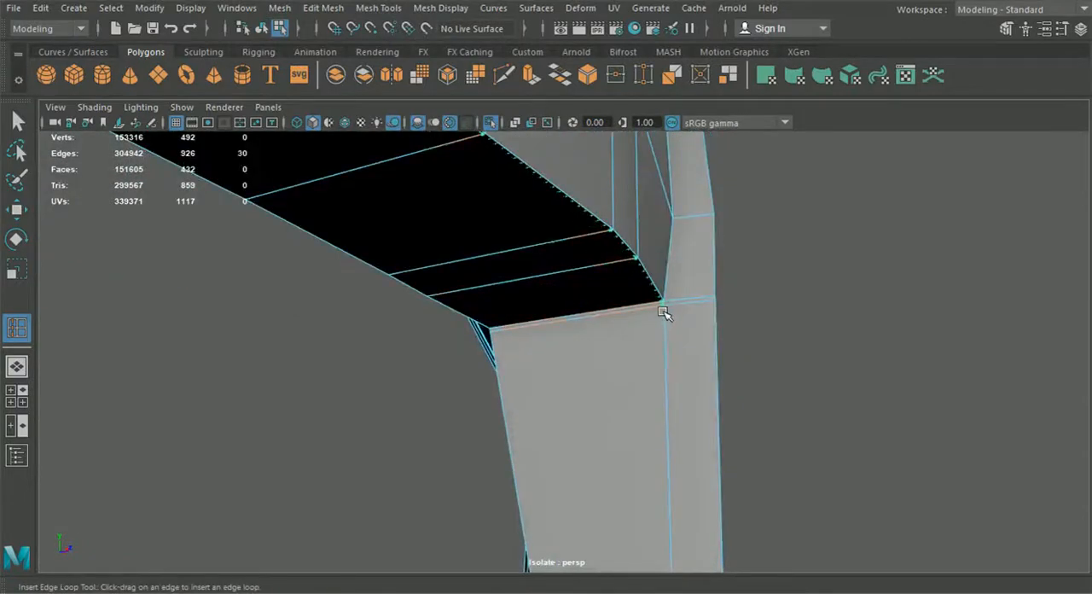
{"action": "left_click_drag", "start_coordinate": [664, 316], "coordinate": [550, 337], "text": "alt"}
{"action": "middle_click_drag", "start_coordinate": [578, 333], "coordinate": [668, 375], "text": "alt"}
{"action": "scroll", "coordinate": [668, 375], "scroll_direction": "up", "scroll_amount": 5}
{"action": "left_click_drag", "start_coordinate": [668, 375], "coordinate": [675, 382], "text": "alt"}
{"action": "scroll", "coordinate": [674, 382], "scroll_direction": "down", "scroll_amount": 4}
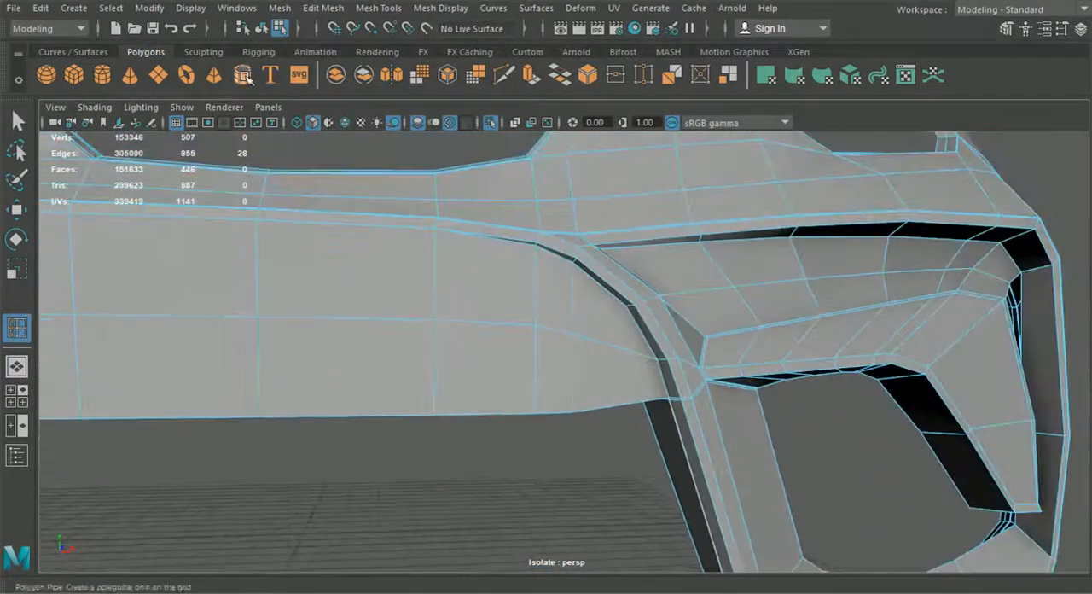
Step: Preview the bumper smoothed and examine the sharpened lower edge of the centre panel
{"action": "left_click", "coordinate": [262, 29]}
{"action": "left_click", "coordinate": [17, 121]}
{"action": "left_click", "coordinate": [263, 297]}
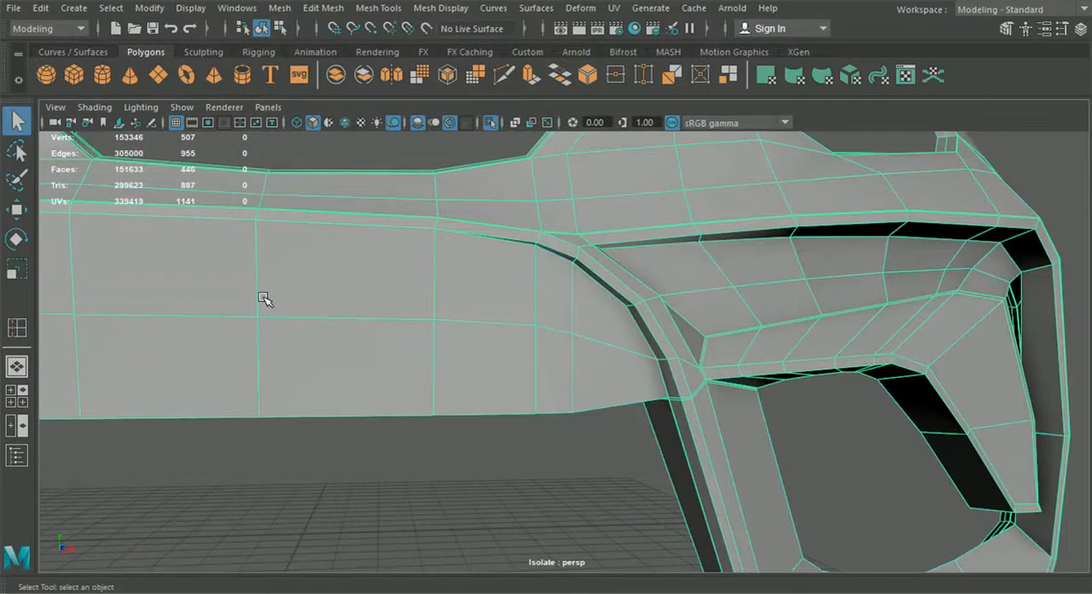
{"action": "key", "text": "3"}
{"action": "left_click", "coordinate": [440, 458]}
{"action": "scroll", "coordinate": [486, 465], "scroll_direction": "down", "scroll_amount": 4}
{"action": "mouse_move", "coordinate": [496, 468]}
{"action": "left_mouse_down", "text": "alt"}
{"action": "mouse_move", "coordinate": [581, 465]}
{"action": "mouse_move", "coordinate": [593, 445]}
{"action": "mouse_move", "coordinate": [540, 427]}
{"action": "mouse_move", "coordinate": [451, 450]}
{"action": "mouse_move", "coordinate": [496, 505]}
{"action": "mouse_move", "coordinate": [481, 467]}
{"action": "left_mouse_up", "text": "alt"}
{"action": "left_click", "coordinate": [476, 458]}
Step: Select the lower-edge vertices of the centre panel's column nearest the strut and adjust their position in depth
{"action": "key", "text": "1"}
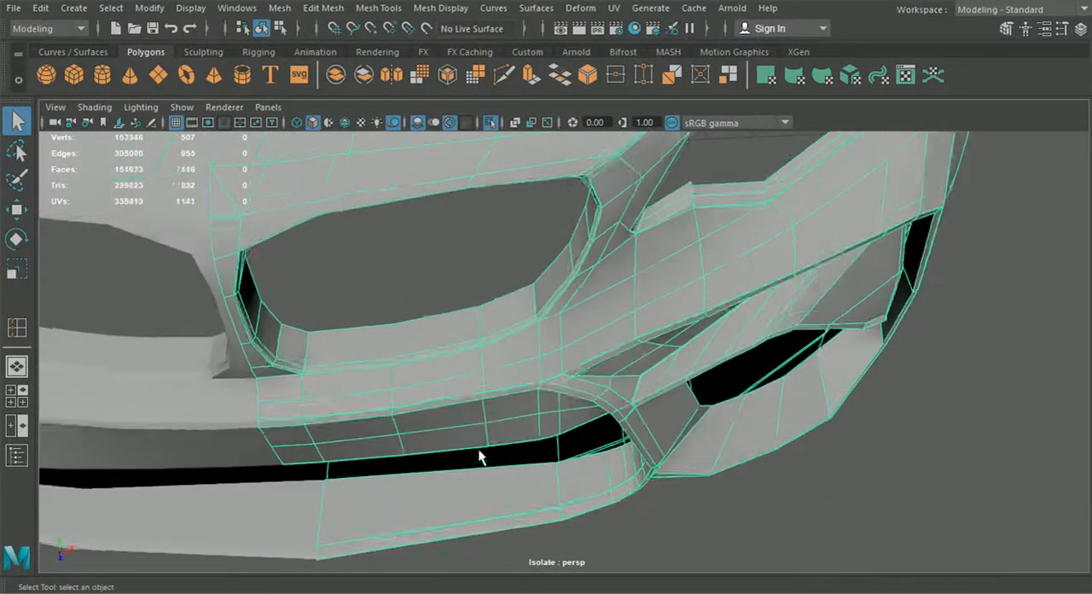
{"action": "scroll", "coordinate": [489, 440], "scroll_direction": "up", "scroll_amount": 3}
{"action": "right_click_drag", "start_coordinate": [491, 439], "coordinate": [408, 122]}
{"action": "left_click_drag", "start_coordinate": [443, 400], "coordinate": [515, 325], "text": "alt"}
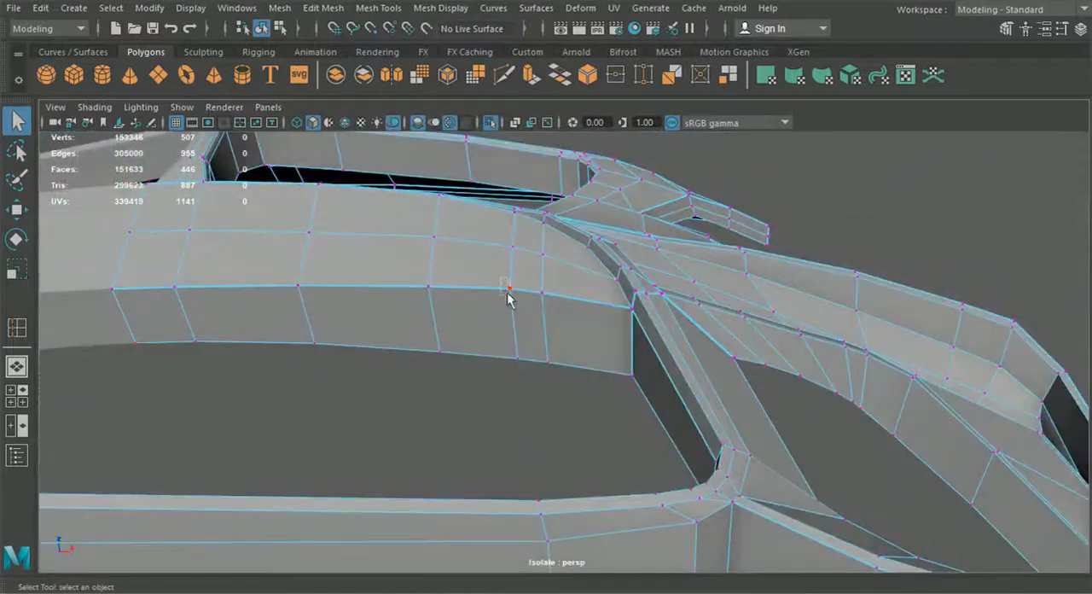
{"action": "left_click", "coordinate": [17, 209]}
{"action": "left_click_drag", "start_coordinate": [520, 367], "coordinate": [537, 523], "text": "alt"}
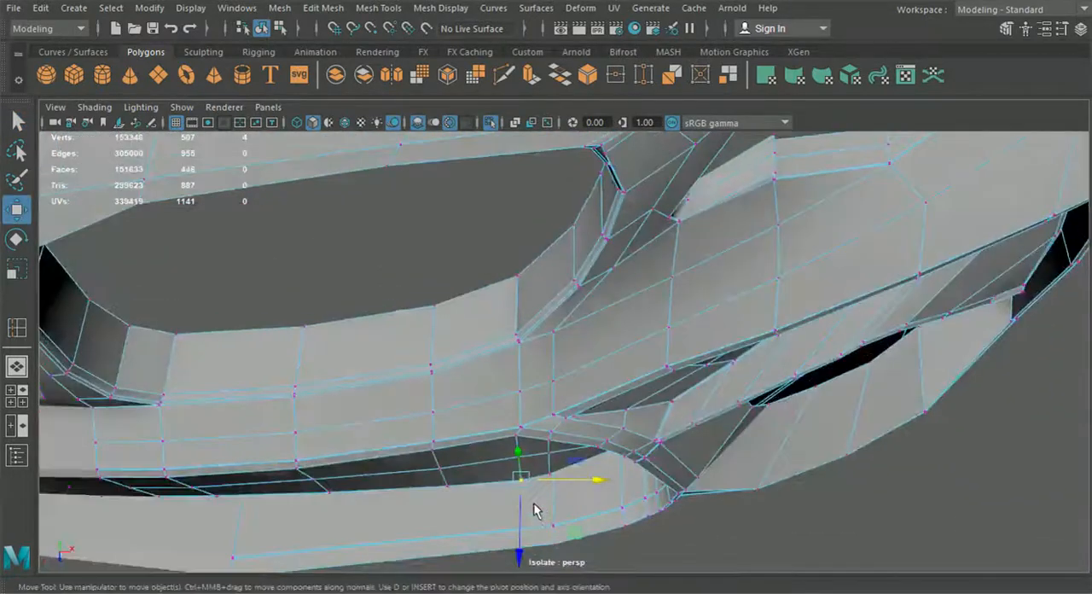
{"action": "middle_click_drag", "start_coordinate": [537, 523], "coordinate": [563, 429], "text": "alt"}
{"action": "left_click_drag", "start_coordinate": [563, 429], "coordinate": [523, 467], "text": "alt"}
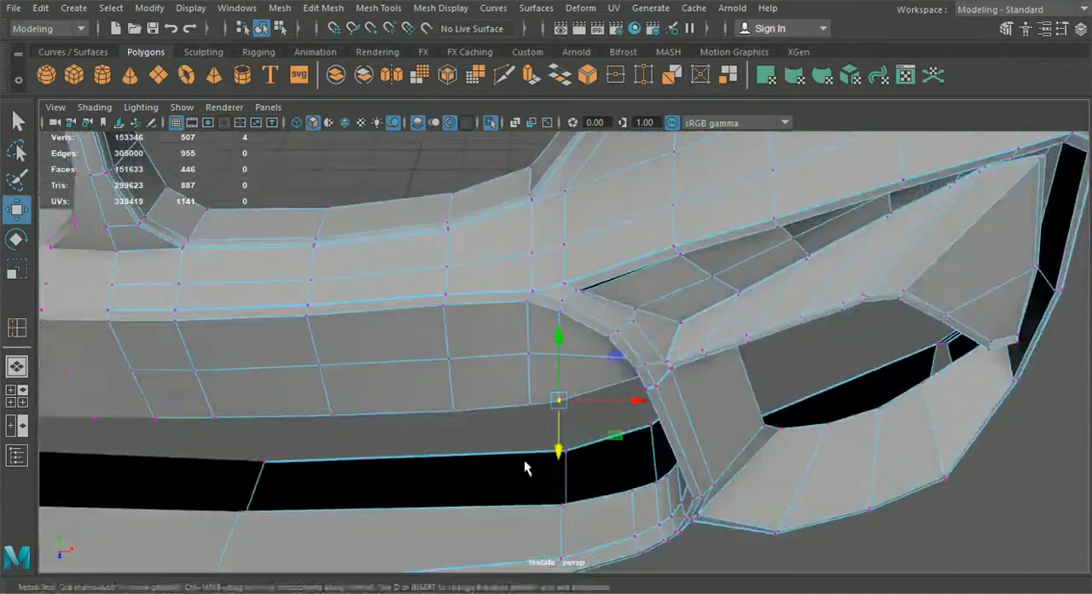
Step: Preview the whole mirrored bumper smoothed and examine its shape from the front
{"action": "left_click", "coordinate": [262, 30]}
{"action": "left_click", "coordinate": [362, 186]}
{"action": "left_click_drag", "start_coordinate": [365, 185], "coordinate": [638, 372], "text": "alt"}
{"action": "scroll", "coordinate": [610, 314], "scroll_direction": "down", "scroll_amount": 4}
{"action": "middle_click_drag", "start_coordinate": [644, 401], "coordinate": [572, 377], "text": "alt"}
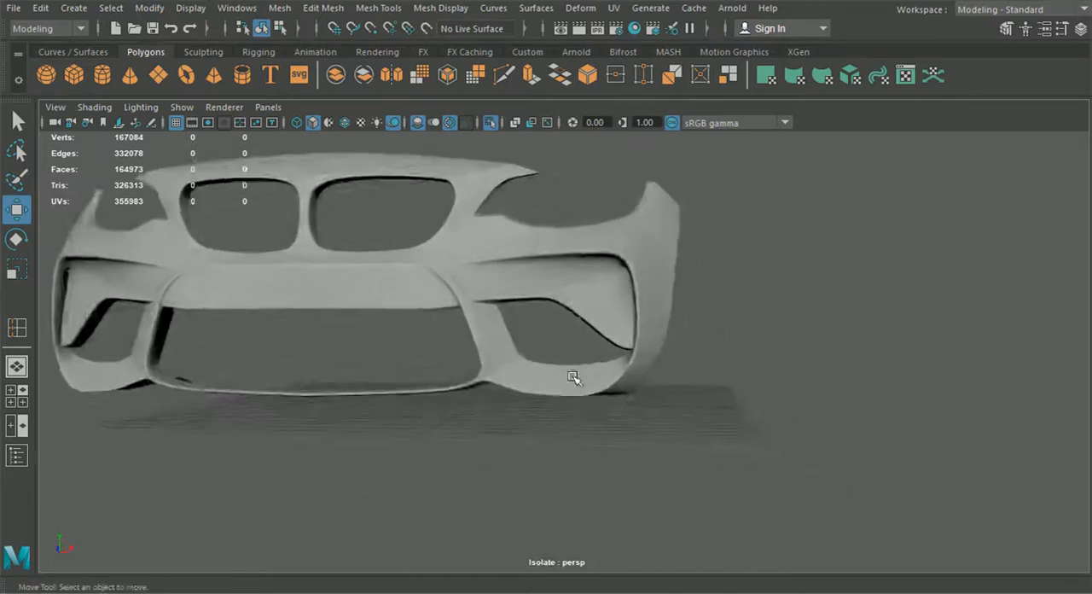
{"action": "scroll", "coordinate": [574, 379], "scroll_direction": "up", "scroll_amount": 3}
Step: Compare the smoothed and unsmoothed bumper at the strut's lower junction with the grille frame and side intake
{"action": "left_click", "coordinate": [580, 385]}
{"action": "left_click_drag", "start_coordinate": [580, 385], "coordinate": [632, 376], "text": "alt"}
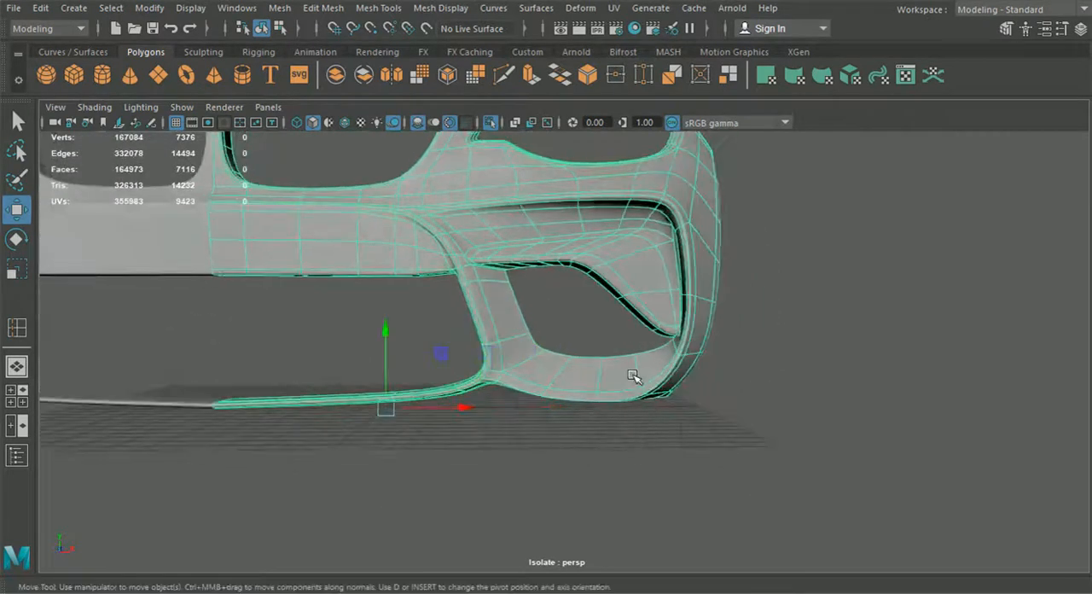
{"action": "key", "text": "1"}
{"action": "left_click", "coordinate": [739, 379]}
{"action": "left_click", "coordinate": [546, 364]}
{"action": "scroll", "coordinate": [542, 376], "scroll_direction": "up", "scroll_amount": 3}
{"action": "left_click_drag", "start_coordinate": [541, 378], "coordinate": [570, 369], "text": "alt"}
{"action": "key", "text": "3"}
{"action": "left_click", "coordinate": [559, 425]}
{"action": "left_click_drag", "start_coordinate": [558, 435], "coordinate": [530, 372], "text": "alt"}
{"action": "left_click", "coordinate": [560, 375]}
{"action": "key", "text": "1"}
{"action": "scroll", "coordinate": [529, 375], "scroll_direction": "up", "scroll_amount": 2}
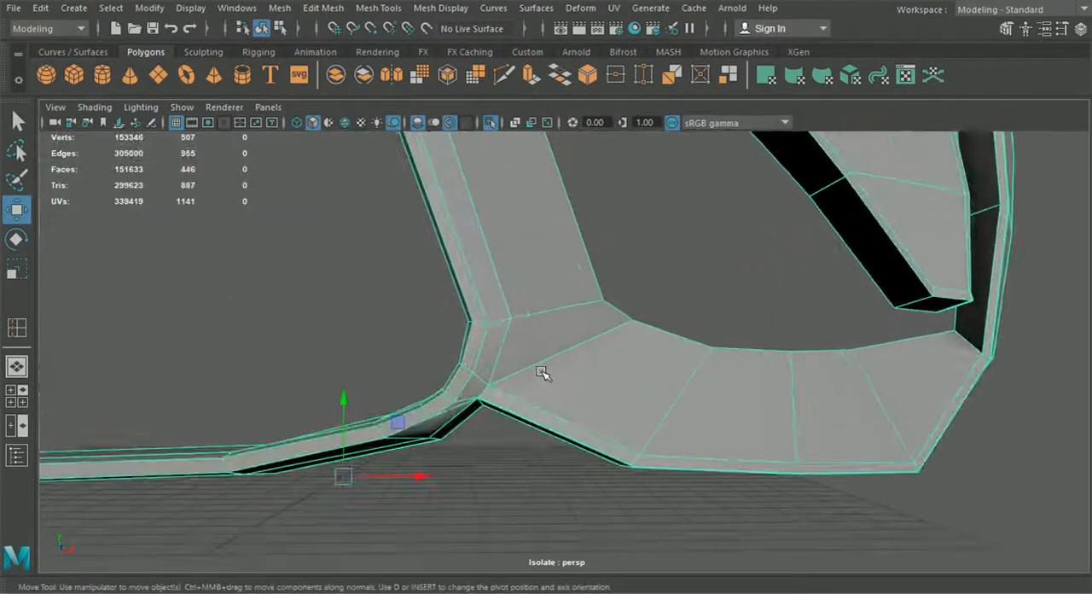
Step: Inspect the unsmoothed mesh around the side intake opening and the frame's curve at the strut's upper junction
{"action": "middle_click_drag", "start_coordinate": [539, 373], "coordinate": [565, 358], "text": "alt"}
{"action": "middle_click_drag", "start_coordinate": [636, 424], "coordinate": [526, 429], "text": "alt"}
{"action": "scroll", "coordinate": [526, 429], "scroll_direction": "down", "scroll_amount": 3}
{"action": "middle_click_drag", "start_coordinate": [532, 376], "coordinate": [598, 495], "text": "alt"}
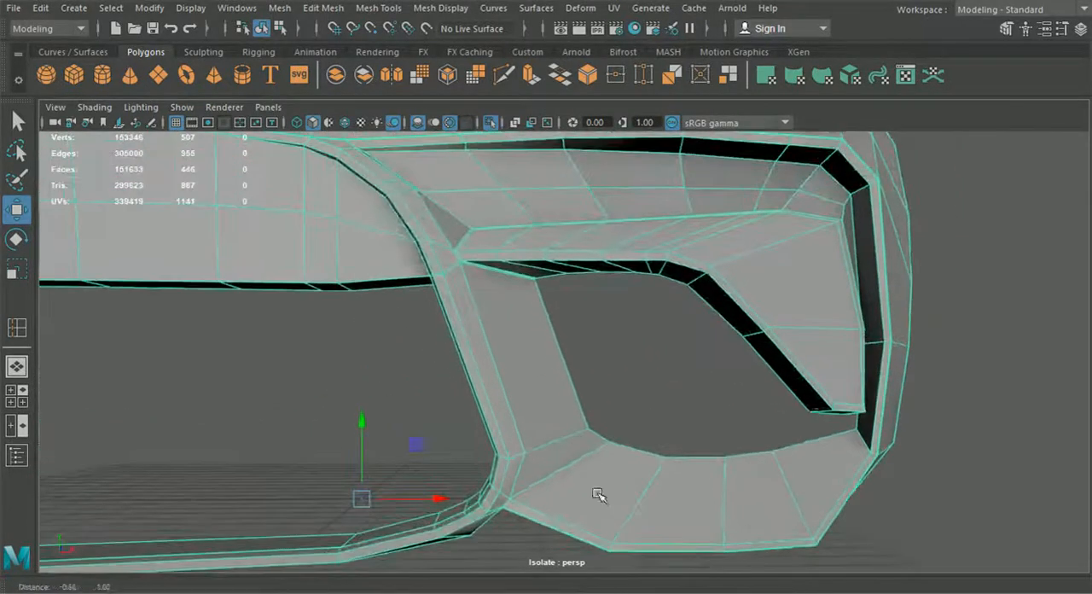
{"action": "left_click_drag", "start_coordinate": [426, 211], "coordinate": [446, 237], "text": "alt"}
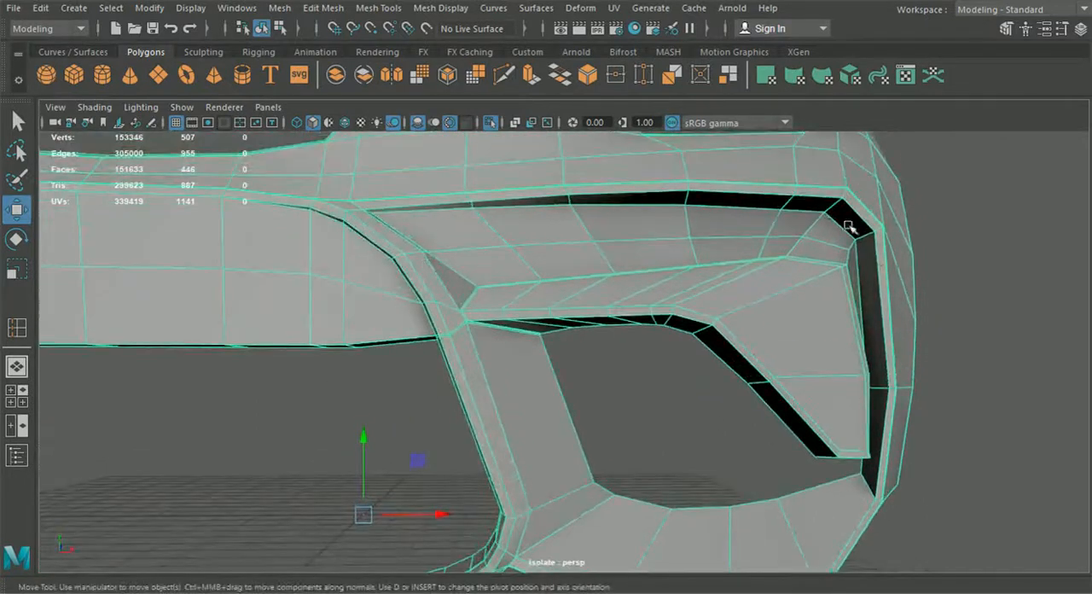
{"action": "middle_click_drag", "start_coordinate": [525, 347], "coordinate": [668, 397], "text": "alt"}
{"action": "scroll", "coordinate": [656, 392], "scroll_direction": "up", "scroll_amount": 3}
{"action": "middle_click_drag", "start_coordinate": [511, 294], "coordinate": [537, 368], "text": "alt"}
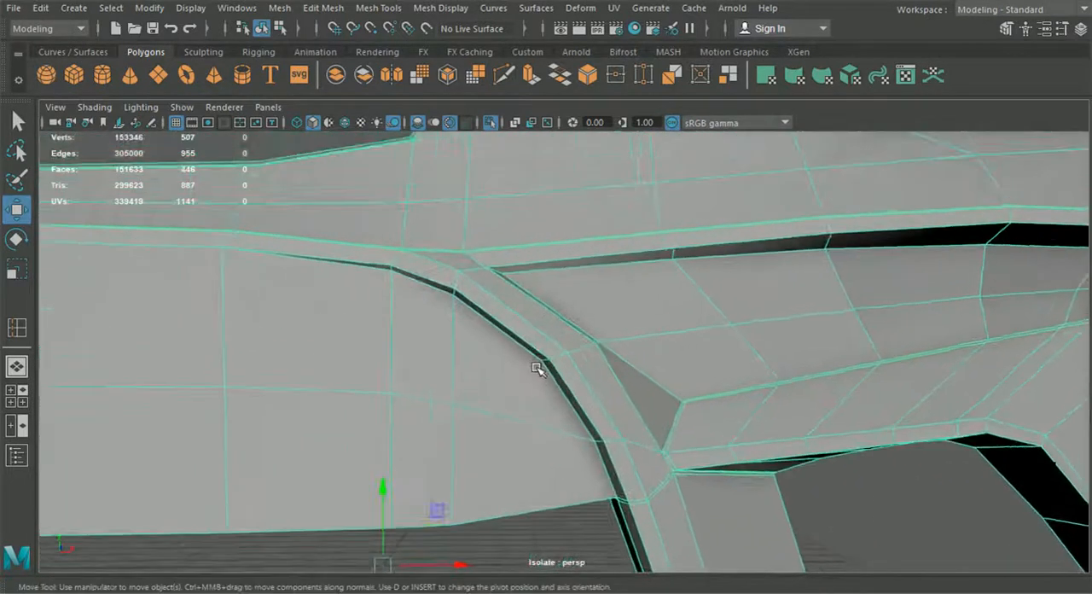
Step: In the front view, move the vertices across the frame curve beside the side intake's inner corner onto the blueprint line
{"action": "left_click", "coordinate": [16, 396]}
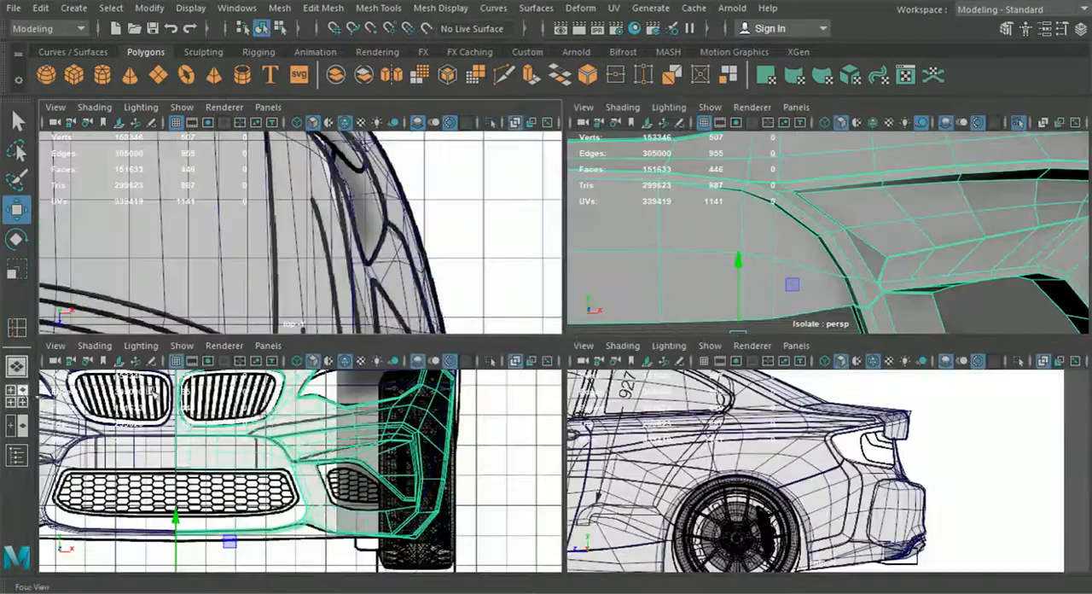
{"action": "key", "text": "space"}
{"action": "right_click_drag", "start_coordinate": [459, 219], "coordinate": [386, 118]}
{"action": "middle_click_drag", "start_coordinate": [408, 223], "coordinate": [549, 339], "text": "alt"}
{"action": "scroll", "coordinate": [475, 269], "scroll_direction": "up", "scroll_amount": 2}
{"action": "scroll", "coordinate": [478, 275], "scroll_direction": "up", "scroll_amount": 1}
{"action": "scroll", "coordinate": [557, 338], "scroll_direction": "up", "scroll_amount": 2}
{"action": "scroll", "coordinate": [549, 338], "scroll_direction": "up", "scroll_amount": 3}
{"action": "scroll", "coordinate": [537, 316], "scroll_direction": "up", "scroll_amount": 2}
{"action": "left_click", "coordinate": [522, 249]}
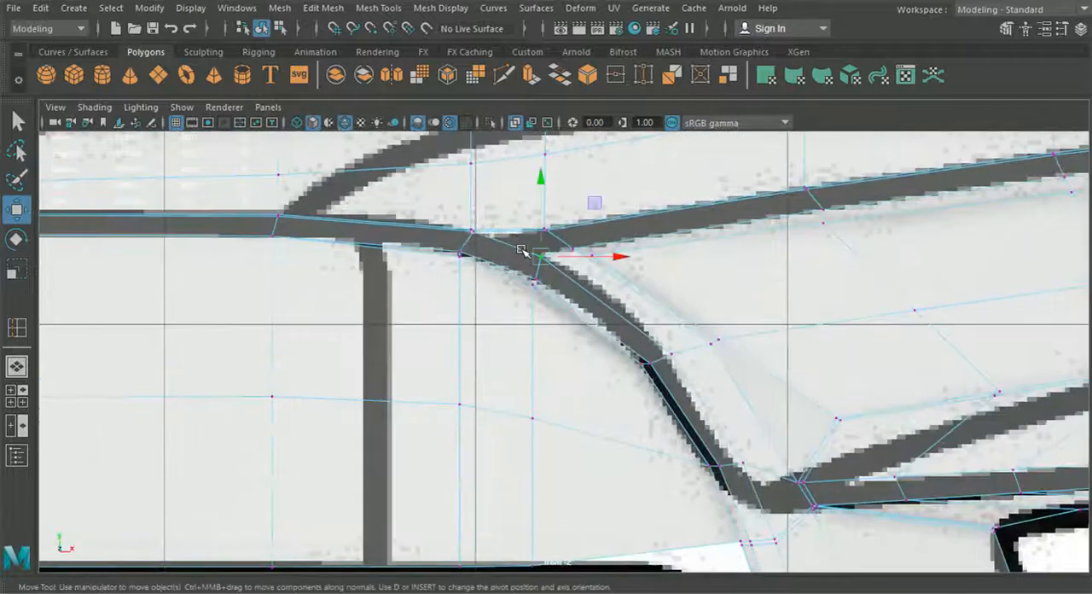
{"action": "left_click_drag", "start_coordinate": [541, 256], "coordinate": [545, 275]}
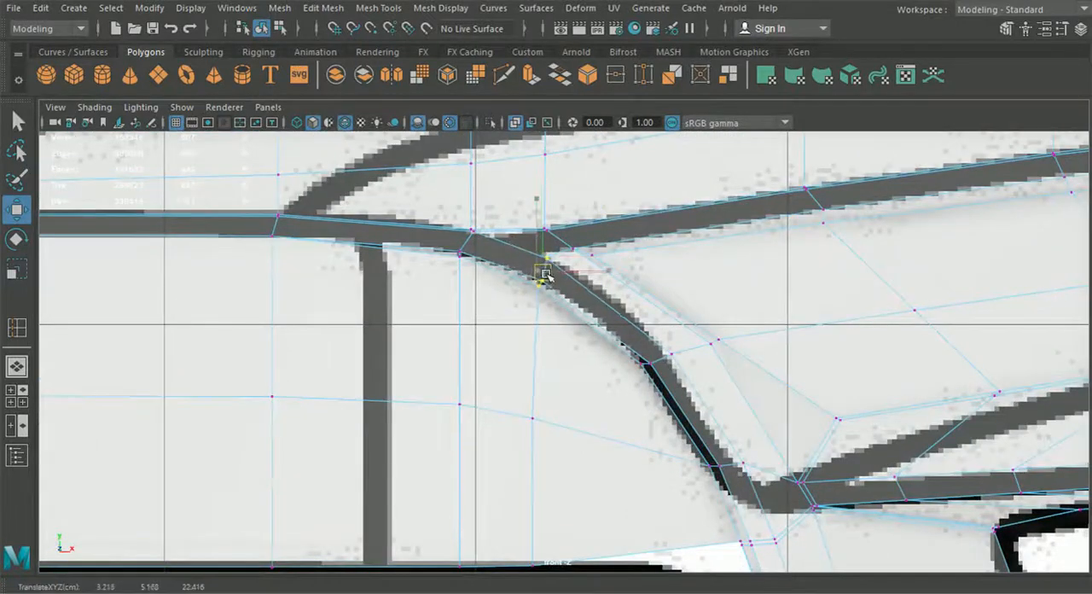
Step: Shift the middle and lower-edge vertices of the same centre panel column outward toward the strut
{"action": "left_click_drag", "start_coordinate": [505, 368], "coordinate": [555, 452]}
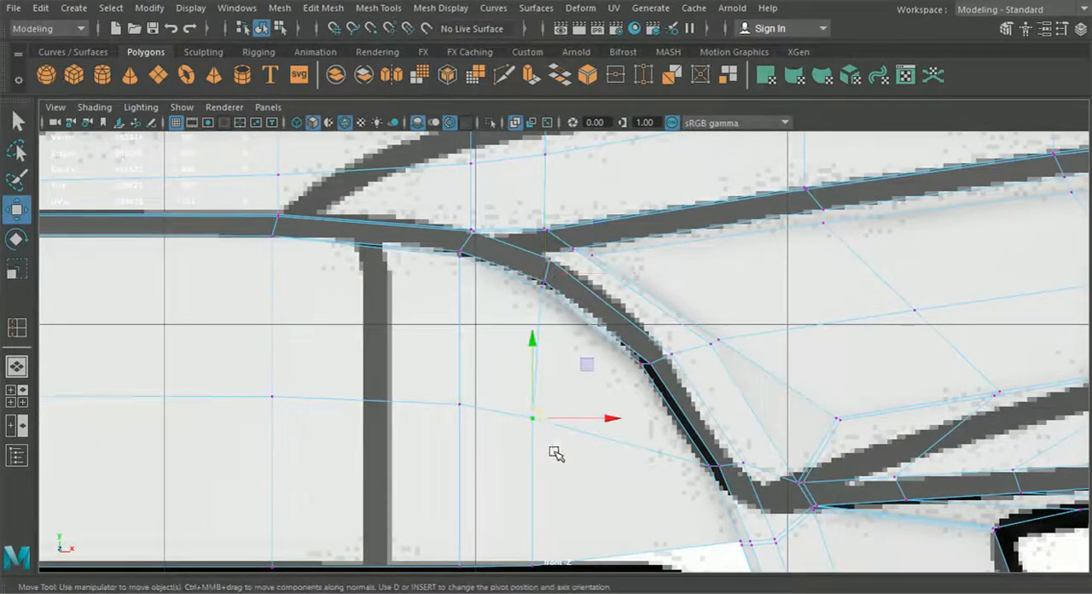
{"action": "middle_click_drag", "start_coordinate": [555, 452], "coordinate": [536, 418], "text": "alt"}
{"action": "left_click_drag", "start_coordinate": [584, 387], "coordinate": [594, 387]}
{"action": "middle_click_drag", "start_coordinate": [564, 419], "coordinate": [539, 291], "text": "alt"}
{"action": "left_click_drag", "start_coordinate": [453, 366], "coordinate": [578, 410]}
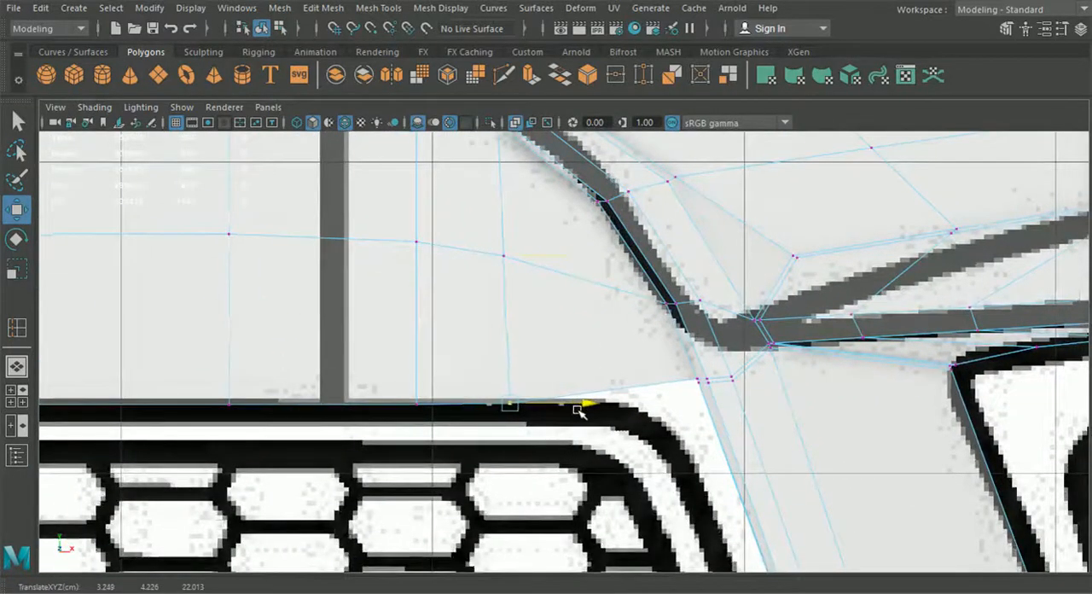
Step: In the perspective view, adjust the depth of the selected lower-edge vertices of the centre panel along the Z axis
{"action": "left_click", "coordinate": [16, 367]}
{"action": "left_click_drag", "start_coordinate": [452, 426], "coordinate": [463, 497], "text": "alt"}
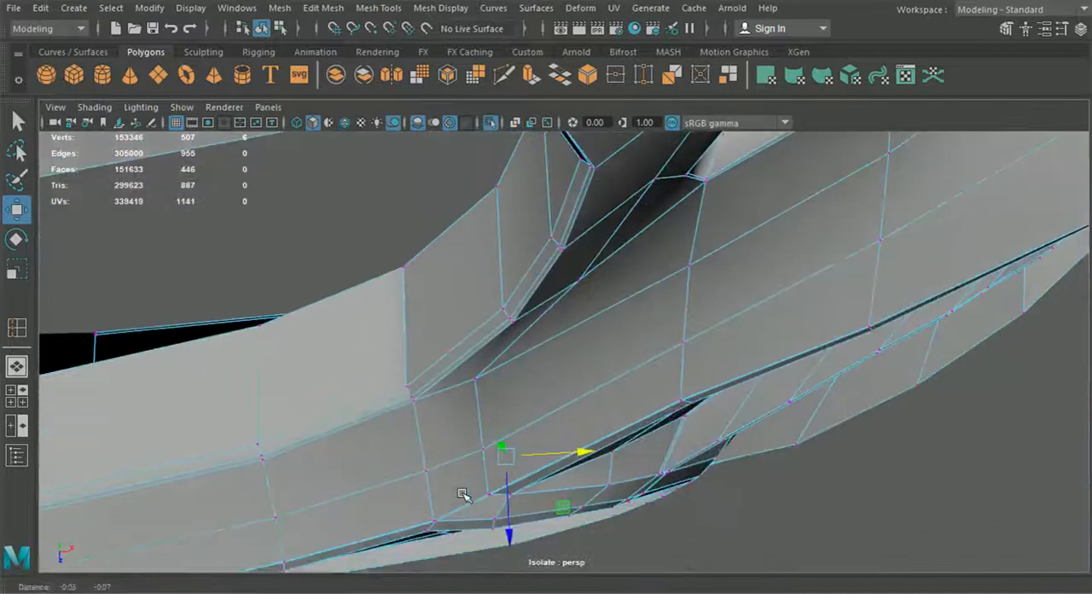
{"action": "middle_click_drag", "start_coordinate": [463, 497], "coordinate": [571, 384], "text": "alt"}
{"action": "left_click_drag", "start_coordinate": [589, 460], "coordinate": [626, 453], "text": "alt"}
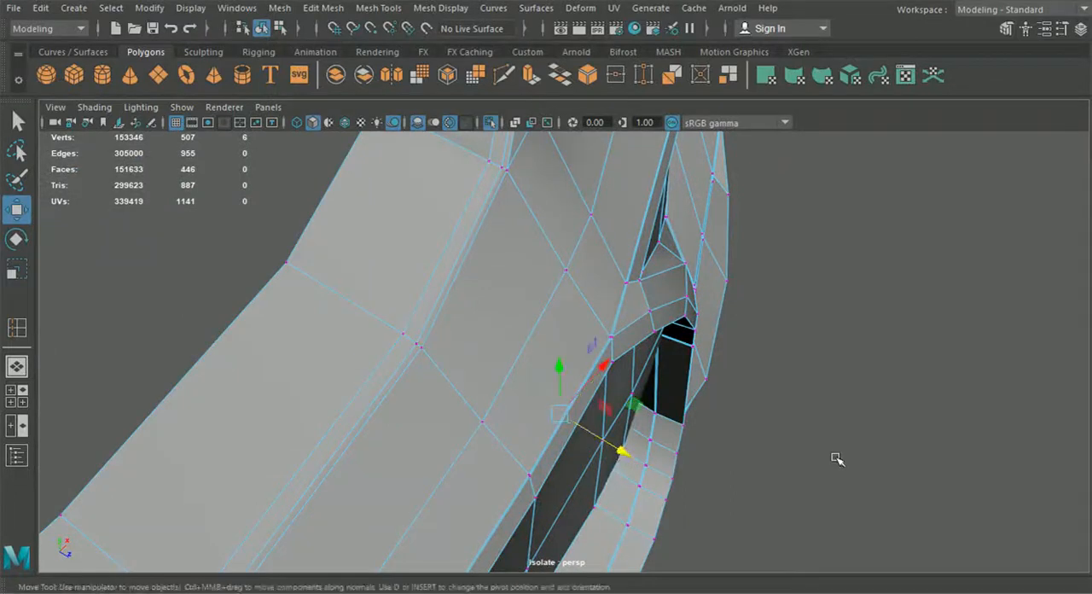
{"action": "left_click", "coordinate": [836, 460]}
Step: Cut a new edge with Multi-Cut from the side intake's inner upper corner across the frame and down the centre panel to its underside
{"action": "scroll", "coordinate": [817, 465], "scroll_direction": "down", "scroll_amount": 2}
{"action": "left_click_drag", "start_coordinate": [816, 466], "coordinate": [665, 411], "text": "alt"}
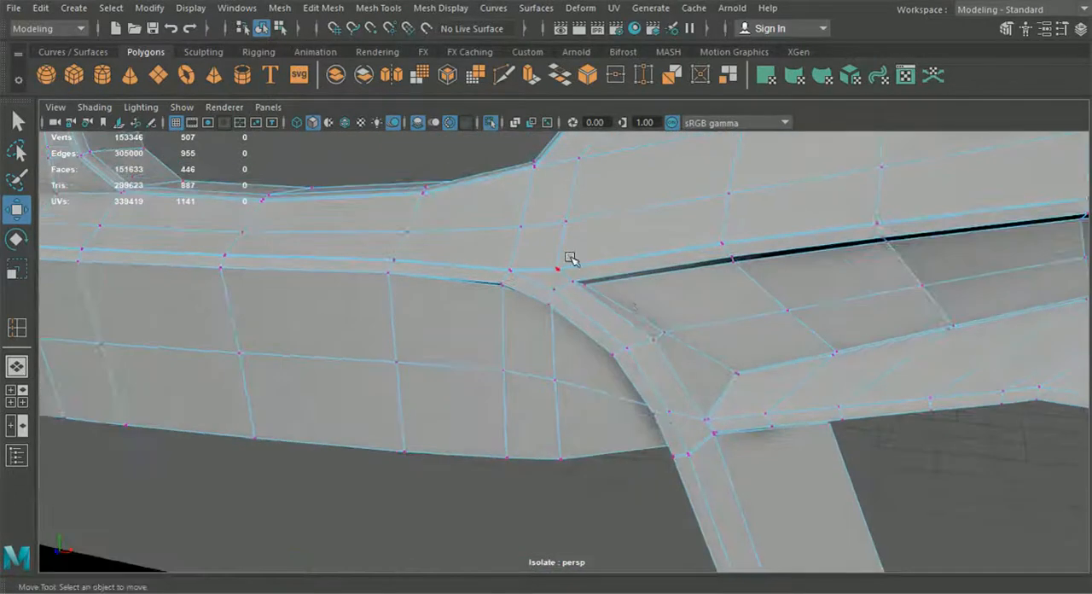
{"action": "left_click", "coordinate": [504, 76]}
{"action": "scroll", "coordinate": [570, 264], "scroll_direction": "up", "scroll_amount": 4}
{"action": "left_click_drag", "start_coordinate": [571, 258], "coordinate": [574, 268], "text": "alt"}
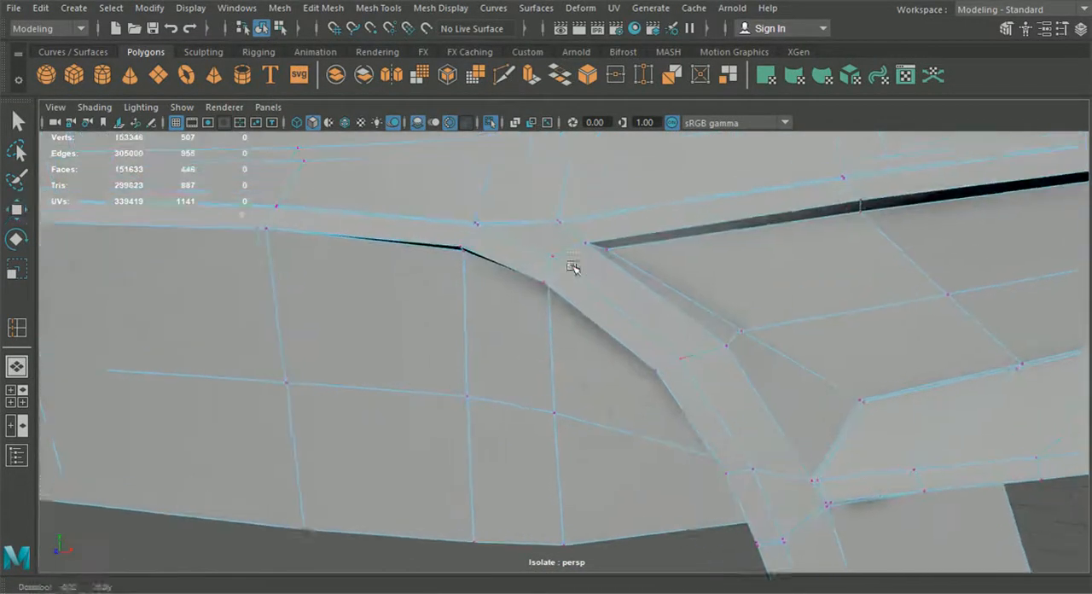
{"action": "middle_click_drag", "start_coordinate": [573, 268], "coordinate": [594, 329], "text": "alt"}
{"action": "scroll", "coordinate": [597, 332], "scroll_direction": "up", "scroll_amount": 2}
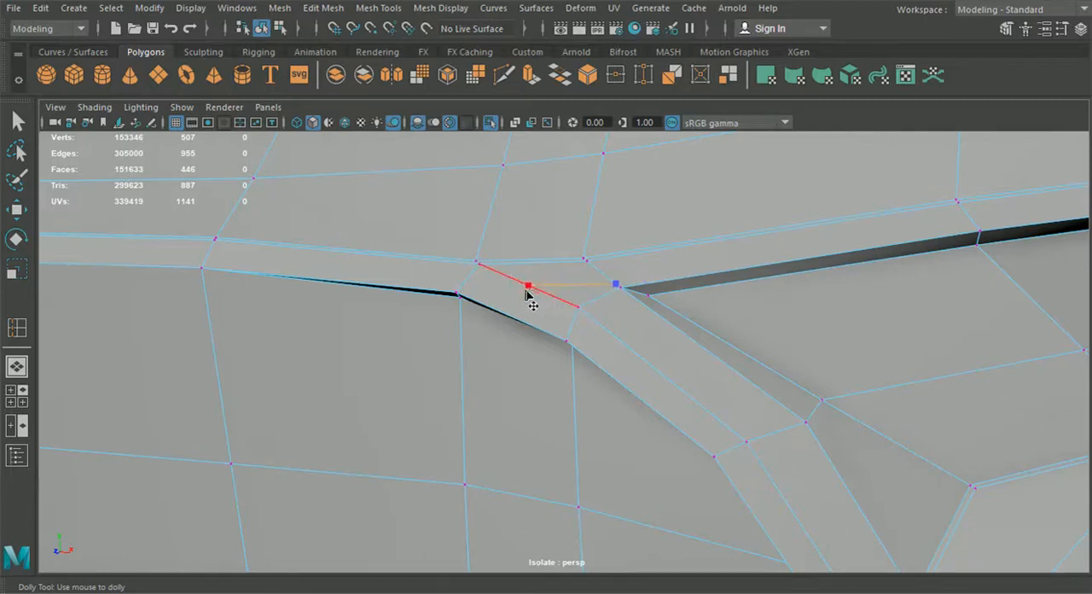
{"action": "left_click_drag", "start_coordinate": [517, 346], "coordinate": [547, 265], "text": "alt"}
{"action": "left_click", "coordinate": [546, 260]}
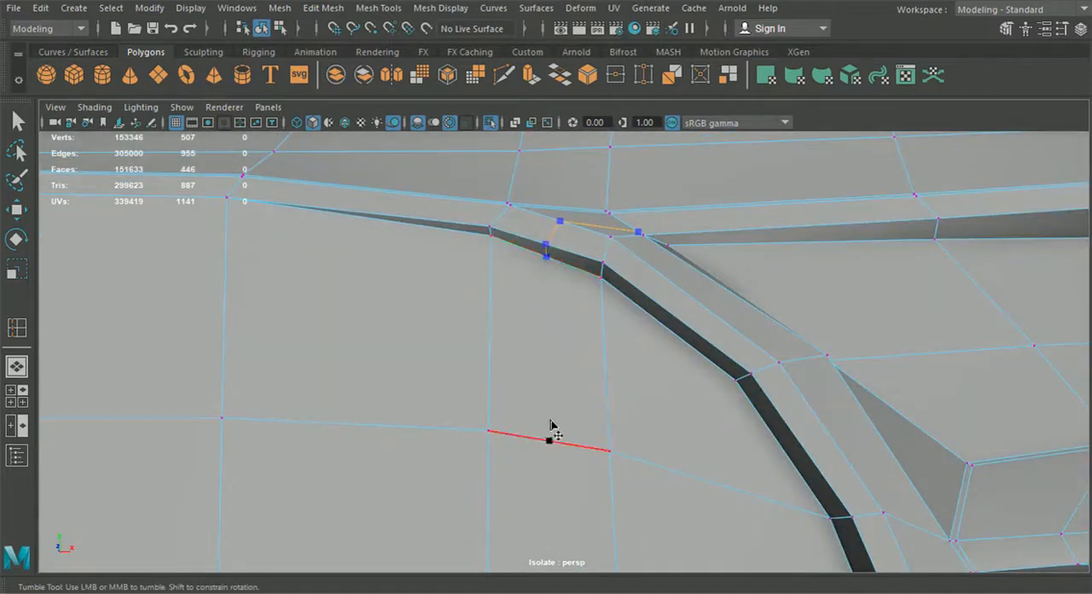
{"action": "left_click", "coordinate": [548, 438]}
{"action": "middle_click_drag", "start_coordinate": [550, 439], "coordinate": [560, 363], "text": "alt"}
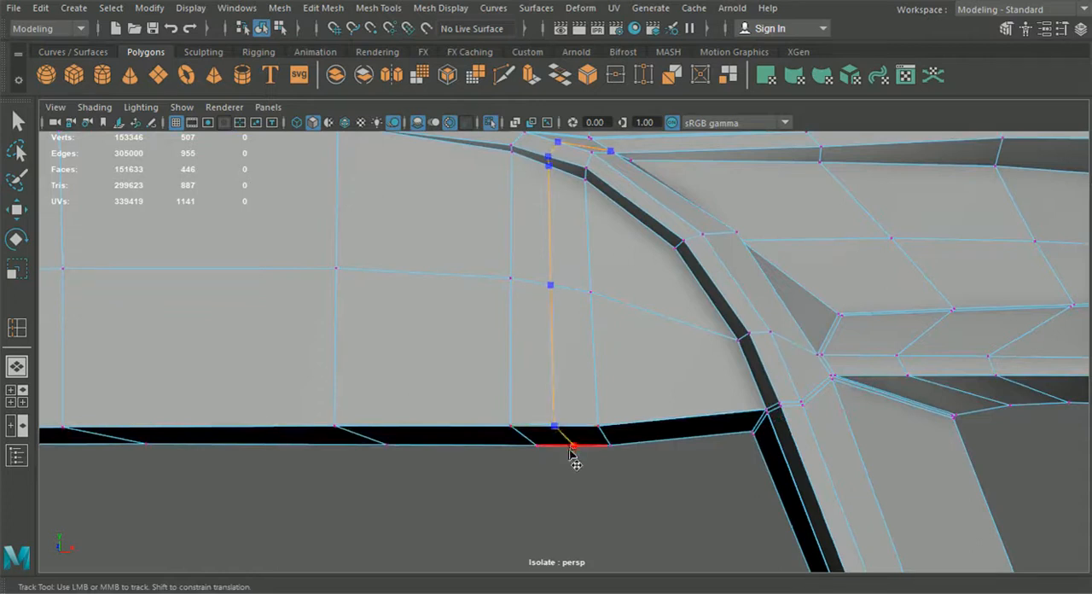
{"action": "left_click_drag", "start_coordinate": [531, 307], "coordinate": [515, 417], "text": "alt"}
Step: In the front view, move the new cut's vertices on the frame onto the blueprint curve
{"action": "key", "text": "space"}
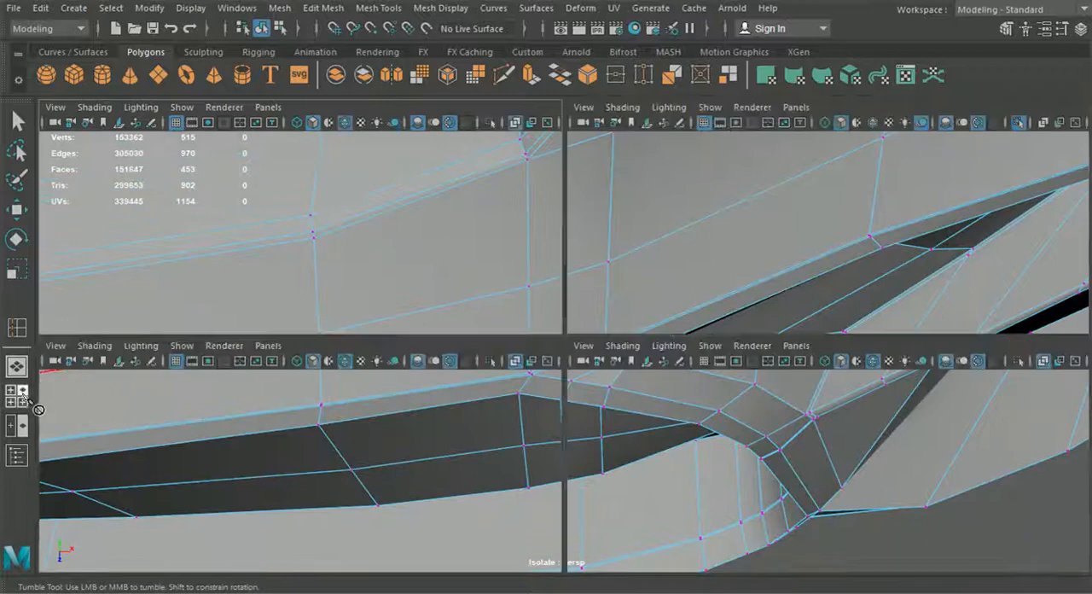
{"action": "key", "text": "space"}
{"action": "left_click", "coordinate": [23, 206]}
{"action": "middle_click_drag", "start_coordinate": [378, 228], "coordinate": [425, 359], "text": "alt"}
{"action": "right_click_drag", "start_coordinate": [486, 263], "coordinate": [427, 115]}
{"action": "scroll", "coordinate": [486, 171], "scroll_direction": "up", "scroll_amount": 2}
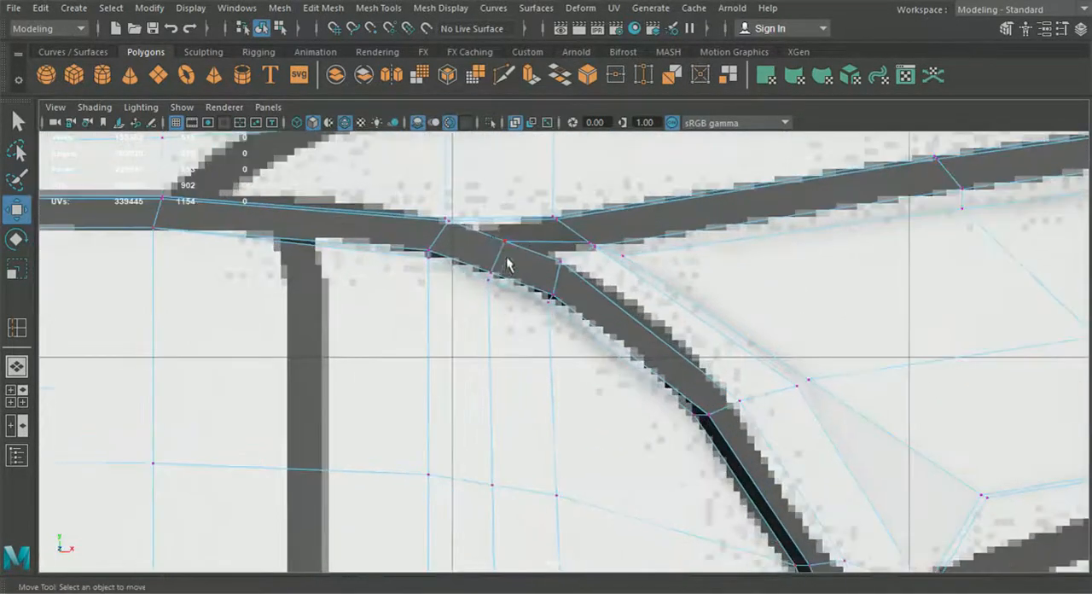
{"action": "left_click_drag", "start_coordinate": [485, 232], "coordinate": [525, 295]}
{"action": "left_click_drag", "start_coordinate": [497, 261], "coordinate": [503, 256]}
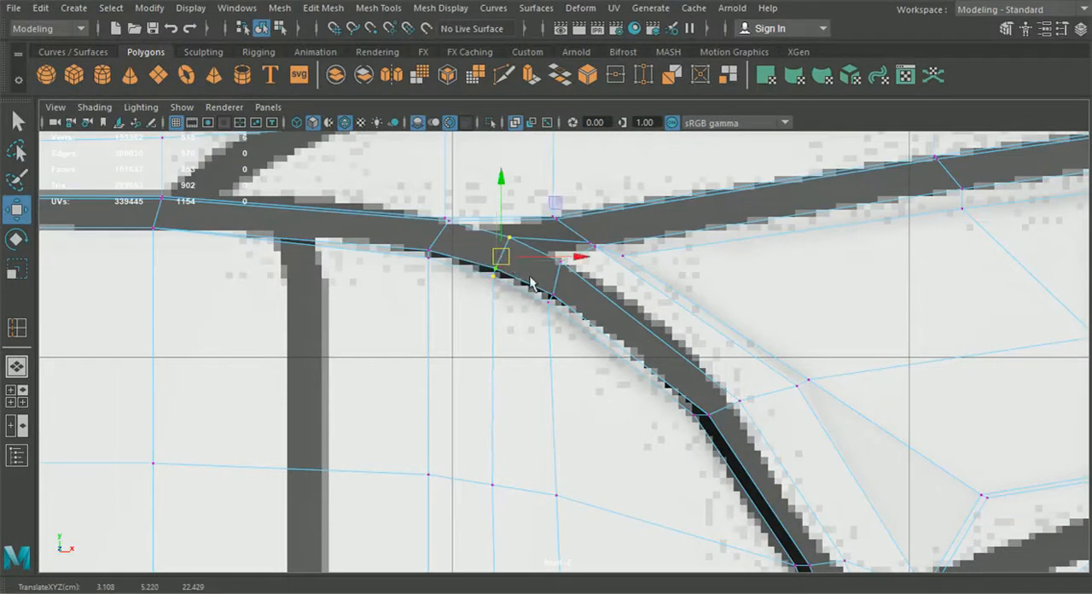
Step: Move the adjacent frame vertices and the side intake's inner upper corner vertex onto the blueprint curve in the front view
{"action": "left_click_drag", "start_coordinate": [396, 274], "coordinate": [498, 238]}
{"action": "left_click_drag", "start_coordinate": [429, 238], "coordinate": [433, 240]}
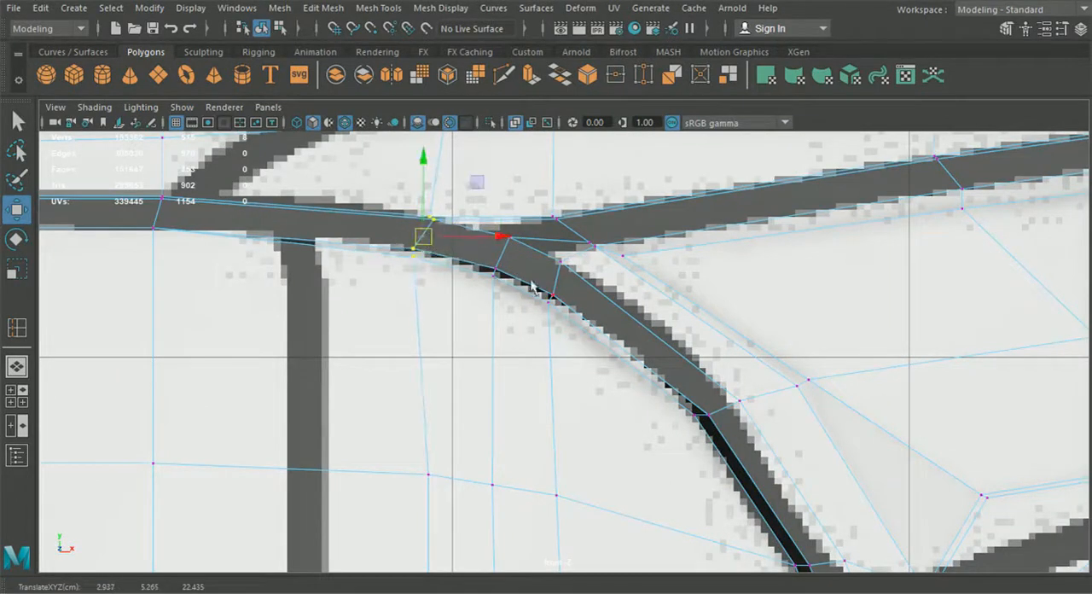
{"action": "mouse_move", "coordinate": [547, 203]}
{"action": "left_mouse_down"}
{"action": "mouse_move", "coordinate": [567, 227]}
{"action": "mouse_move", "coordinate": [550, 188]}
{"action": "left_mouse_up"}
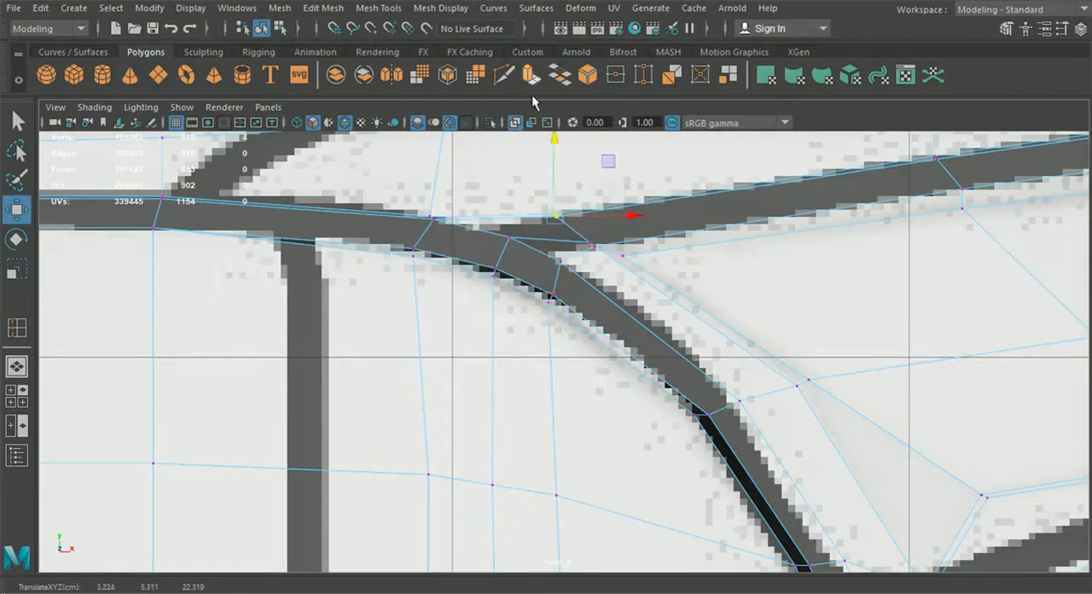
Step: Shift the vertex row at the lower grille opening's bottom corner outward toward the strut to smooth the curve
{"action": "scroll", "coordinate": [626, 363], "scroll_direction": "down", "scroll_amount": 10}
{"action": "middle_click_drag", "start_coordinate": [653, 502], "coordinate": [604, 336], "text": "alt"}
{"action": "scroll", "coordinate": [606, 337], "scroll_direction": "up", "scroll_amount": 4}
{"action": "middle_click_drag", "start_coordinate": [658, 360], "coordinate": [579, 317], "text": "alt"}
{"action": "scroll", "coordinate": [580, 318], "scroll_direction": "up", "scroll_amount": 2}
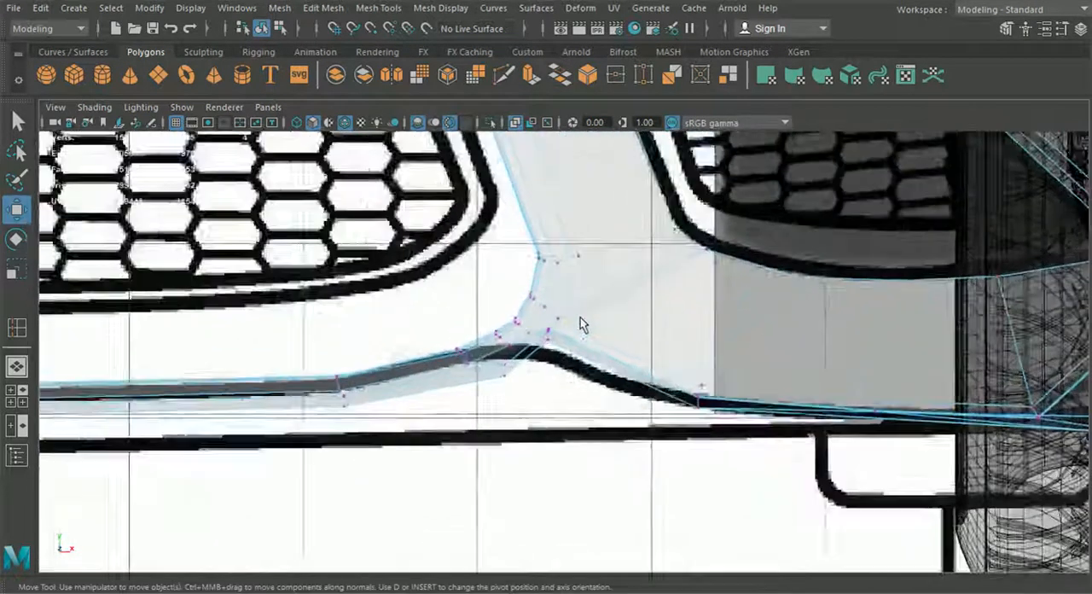
{"action": "scroll", "coordinate": [580, 324], "scroll_direction": "up", "scroll_amount": 5}
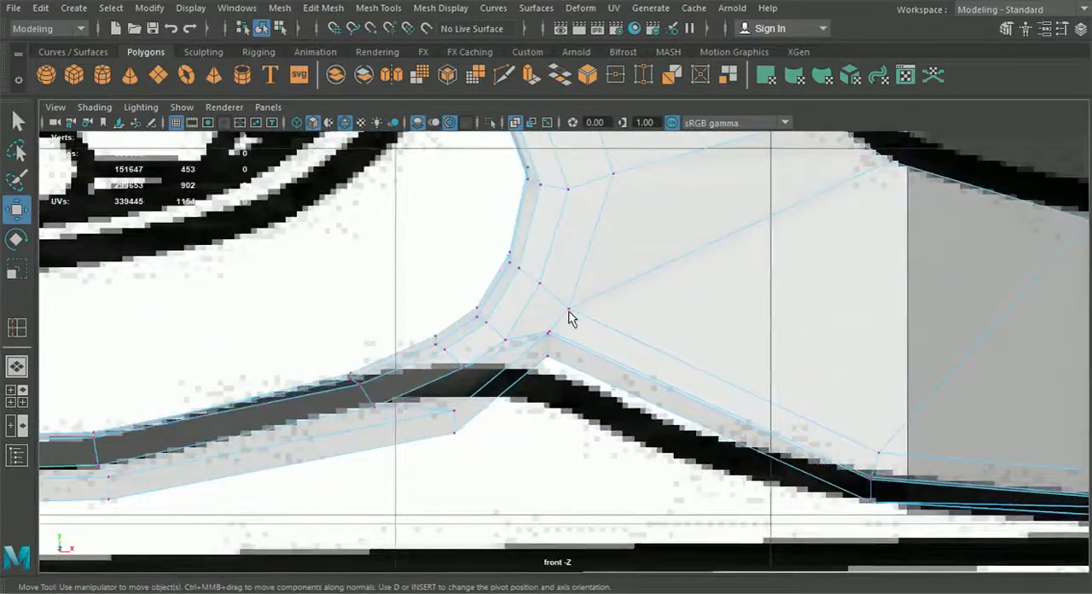
{"action": "left_click", "coordinate": [541, 271]}
{"action": "left_click_drag", "start_coordinate": [531, 270], "coordinate": [539, 265]}
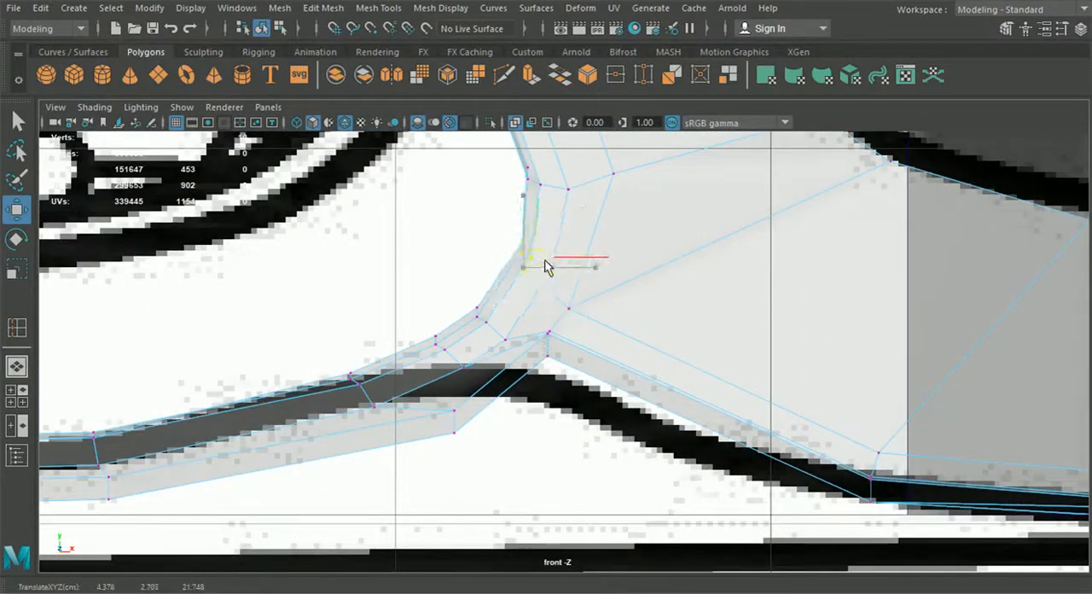
Step: Cut an edge with Multi-Cut from the moved vertex row at the lower corner to the strut's bottom junction vertex
{"action": "left_click", "coordinate": [378, 8]}
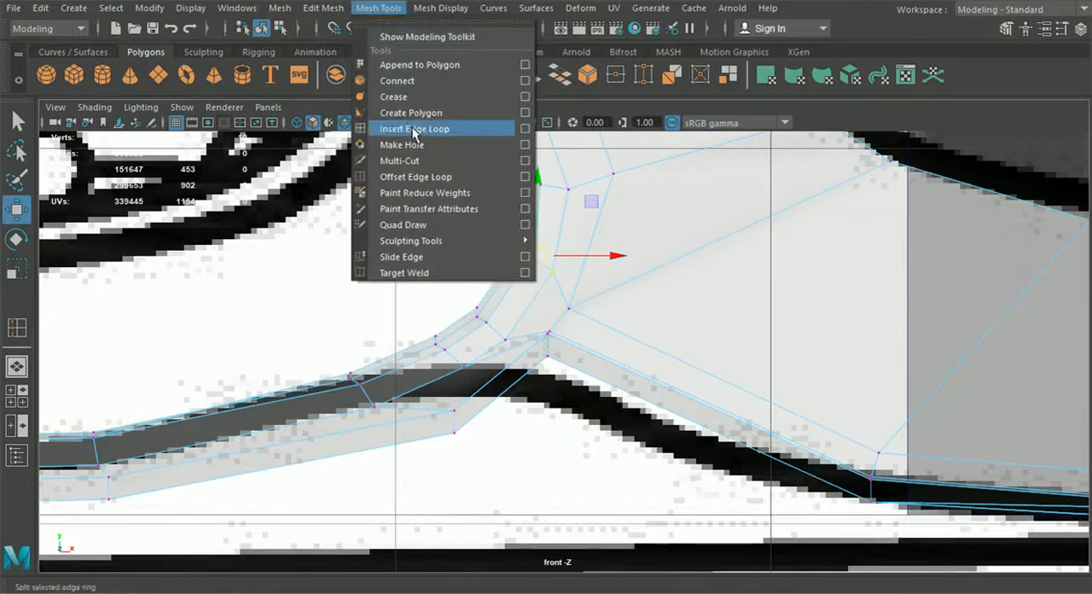
{"action": "left_click", "coordinate": [374, 11]}
{"action": "key", "text": "ctrl+shift+x"}
{"action": "scroll", "coordinate": [559, 299], "scroll_direction": "up", "scroll_amount": 3}
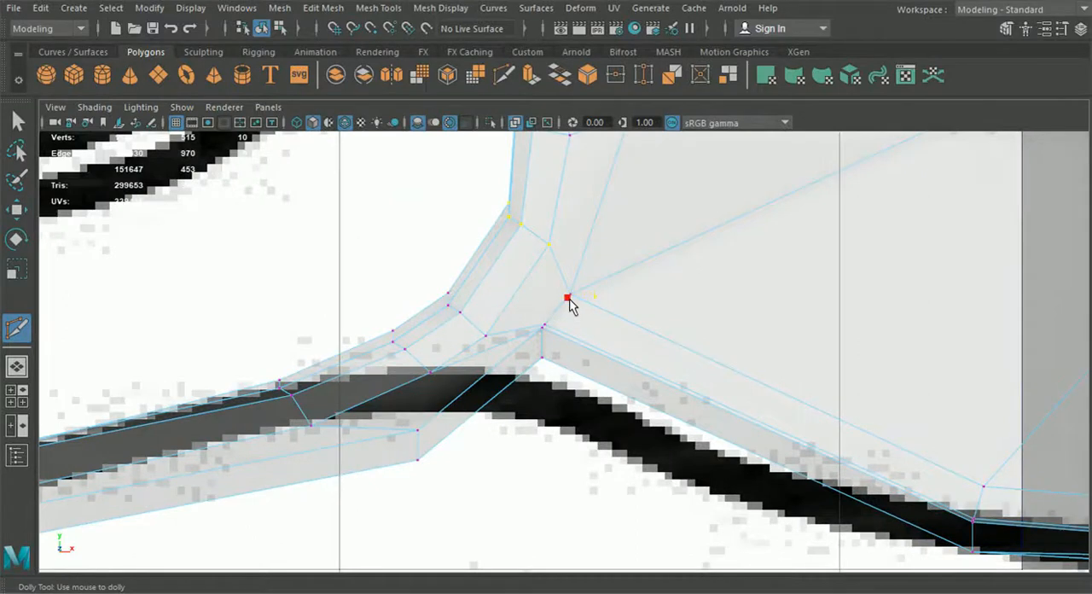
Step: Insert an edge loop across the lower grille corner and move it outward to round the bend
{"action": "left_click", "coordinate": [377, 8]}
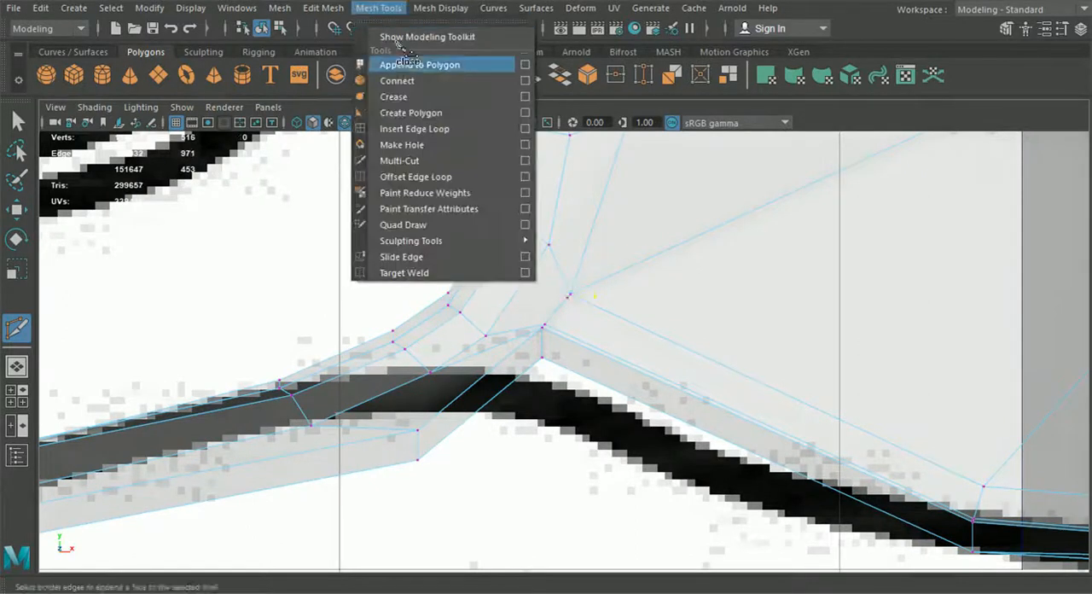
{"action": "left_click", "coordinate": [426, 127]}
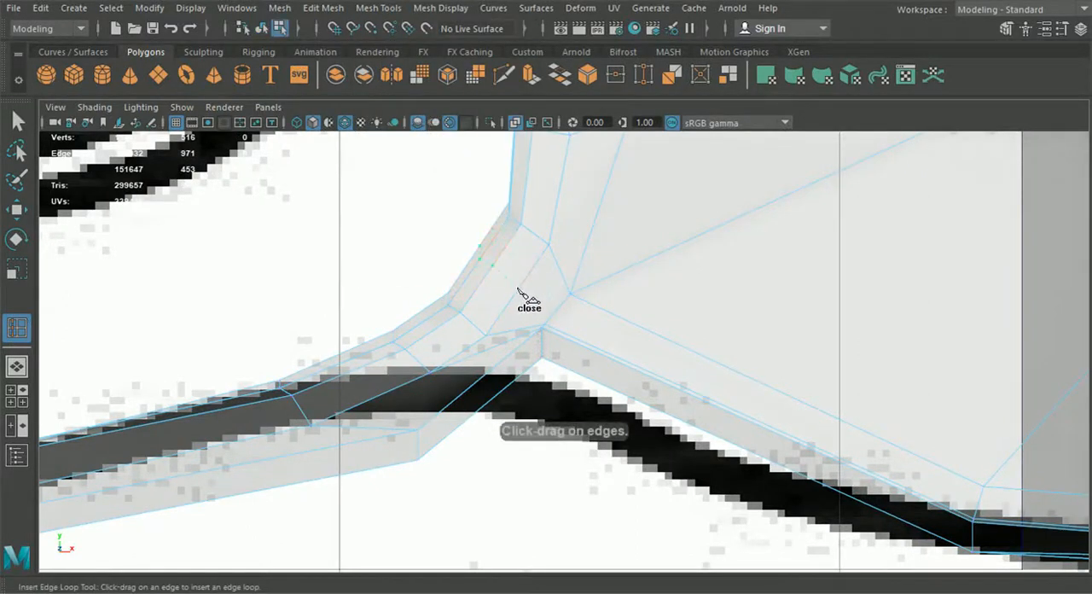
{"action": "left_click", "coordinate": [517, 288]}
{"action": "left_click", "coordinate": [24, 212]}
{"action": "left_click_drag", "start_coordinate": [499, 268], "coordinate": [508, 272]}
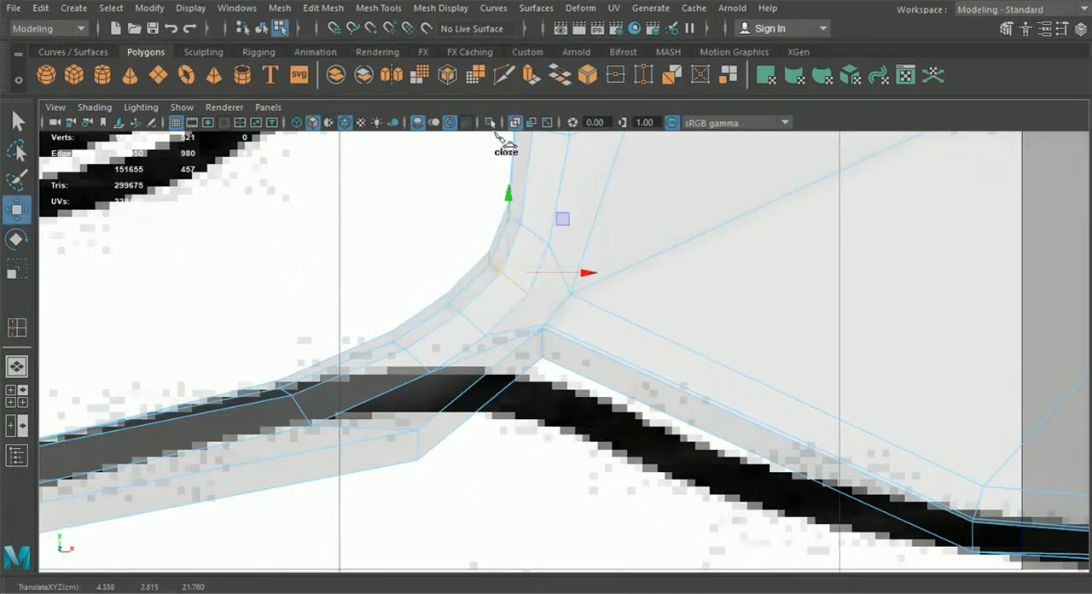
Step: Connect the new loop's outer end to the strut's bottom junction with a Multi-Cut edge
{"action": "left_click", "coordinate": [513, 81]}
{"action": "left_click", "coordinate": [527, 294]}
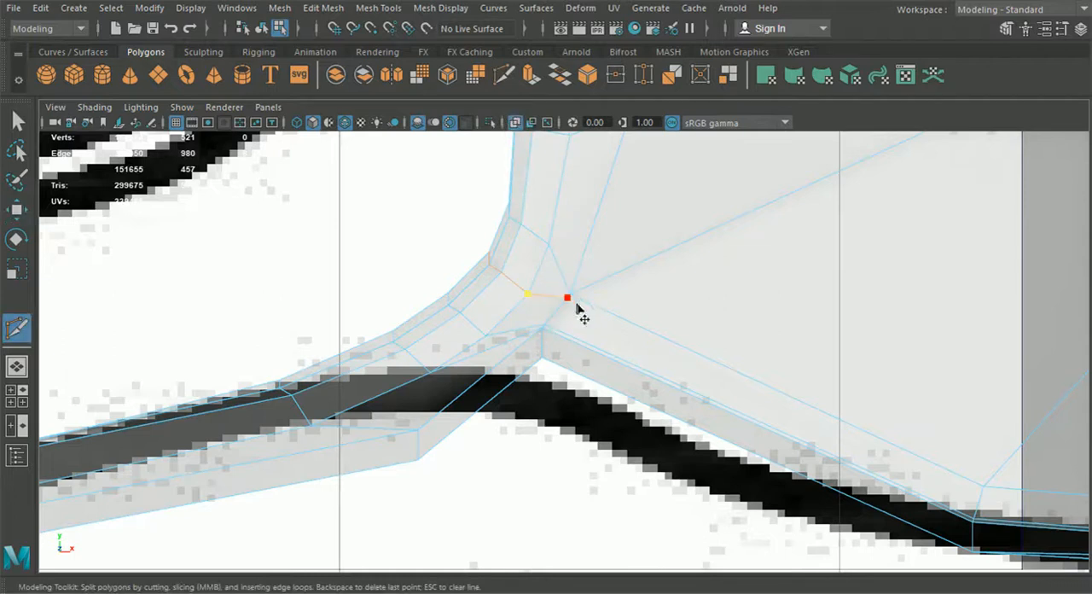
{"action": "left_click", "coordinate": [576, 305]}
{"action": "right_click", "coordinate": [631, 342]}
Step: Insert an edge loop along the side intake's upper rim and extend it toward the frame junction with Multi-Cut
{"action": "scroll", "coordinate": [629, 338], "scroll_direction": "down", "scroll_amount": 8}
{"action": "middle_click_drag", "start_coordinate": [386, 229], "coordinate": [403, 355], "text": "alt"}
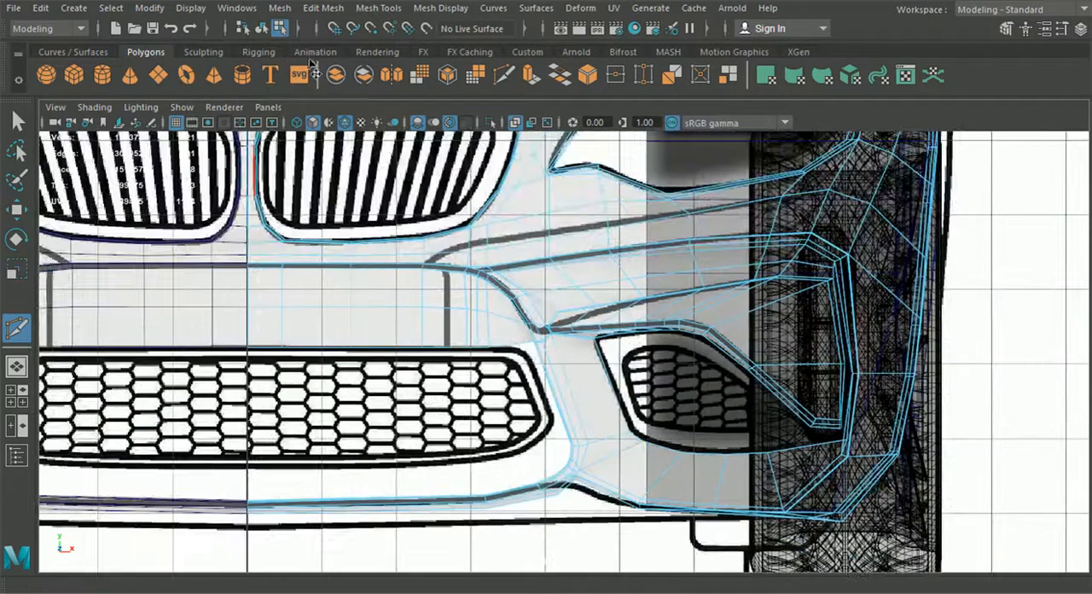
{"action": "left_click", "coordinate": [378, 8]}
{"action": "left_click", "coordinate": [415, 122]}
{"action": "middle_click_drag", "start_coordinate": [504, 197], "coordinate": [533, 201], "text": "alt"}
{"action": "scroll", "coordinate": [489, 292], "scroll_direction": "up", "scroll_amount": 1}
{"action": "scroll", "coordinate": [540, 280], "scroll_direction": "up", "scroll_amount": 2}
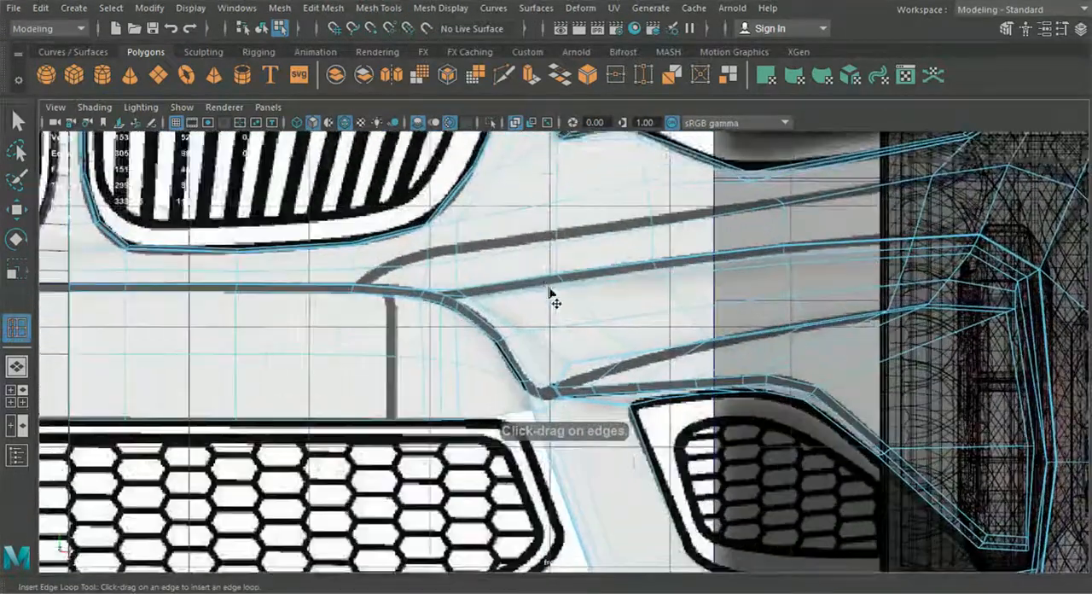
{"action": "middle_click_drag", "start_coordinate": [550, 292], "coordinate": [598, 287], "text": "alt"}
{"action": "scroll", "coordinate": [588, 302], "scroll_direction": "up", "scroll_amount": 2}
{"action": "scroll", "coordinate": [486, 277], "scroll_direction": "up", "scroll_amount": 2}
{"action": "scroll", "coordinate": [488, 274], "scroll_direction": "up", "scroll_amount": 2}
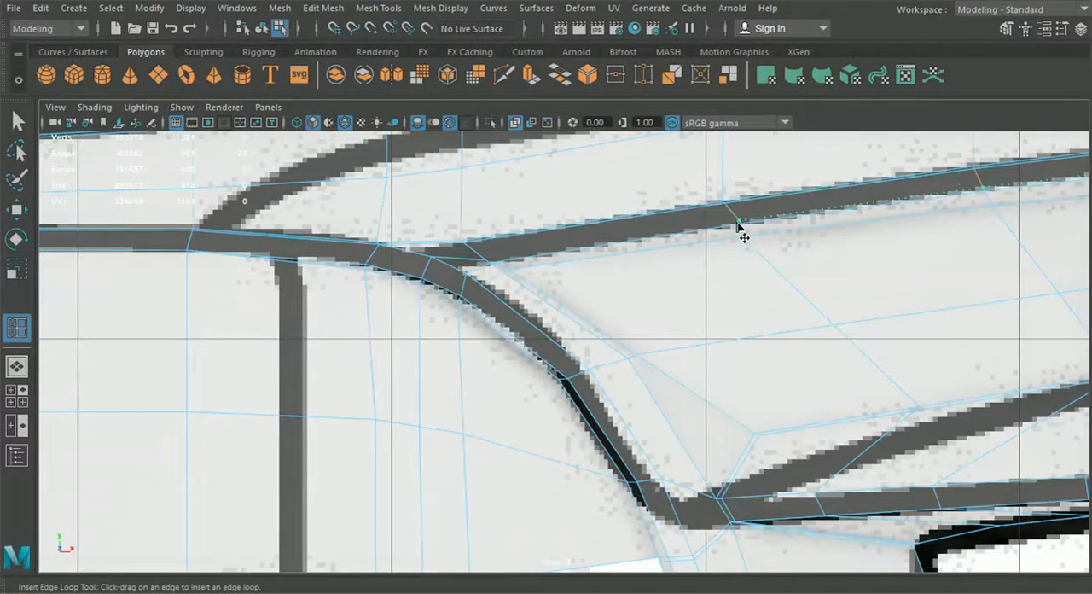
{"action": "left_click", "coordinate": [503, 75]}
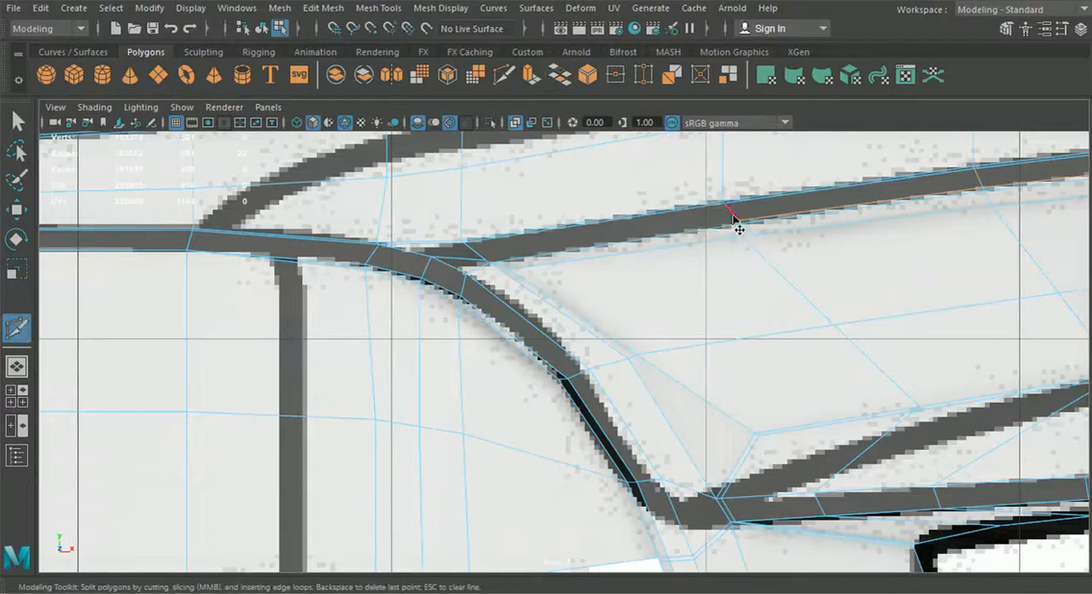
{"action": "left_click", "coordinate": [690, 230]}
Step: Cut a support edge from the strut's bottom junction along the lower lip to the next vertical edge
{"action": "scroll", "coordinate": [514, 271], "scroll_direction": "down", "scroll_amount": 11}
{"action": "middle_click_drag", "start_coordinate": [595, 432], "coordinate": [504, 365], "text": "alt"}
{"action": "scroll", "coordinate": [503, 367], "scroll_direction": "up", "scroll_amount": 4}
{"action": "middle_click_drag", "start_coordinate": [479, 463], "coordinate": [486, 382], "text": "alt"}
{"action": "scroll", "coordinate": [486, 379], "scroll_direction": "up", "scroll_amount": 1}
{"action": "scroll", "coordinate": [489, 383], "scroll_direction": "up", "scroll_amount": 6}
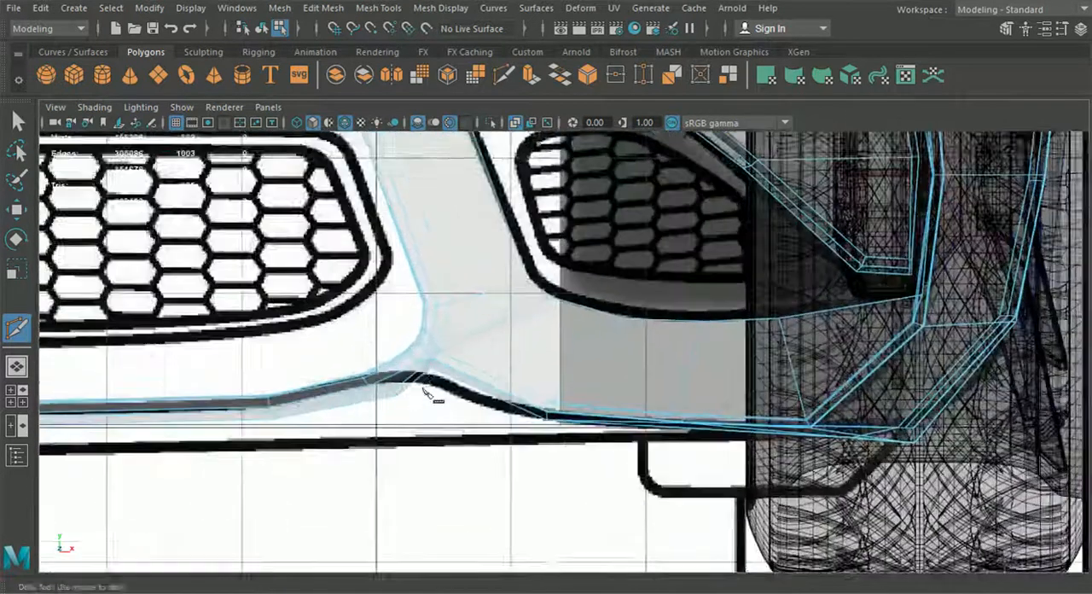
{"action": "scroll", "coordinate": [510, 389], "scroll_direction": "up", "scroll_amount": 1}
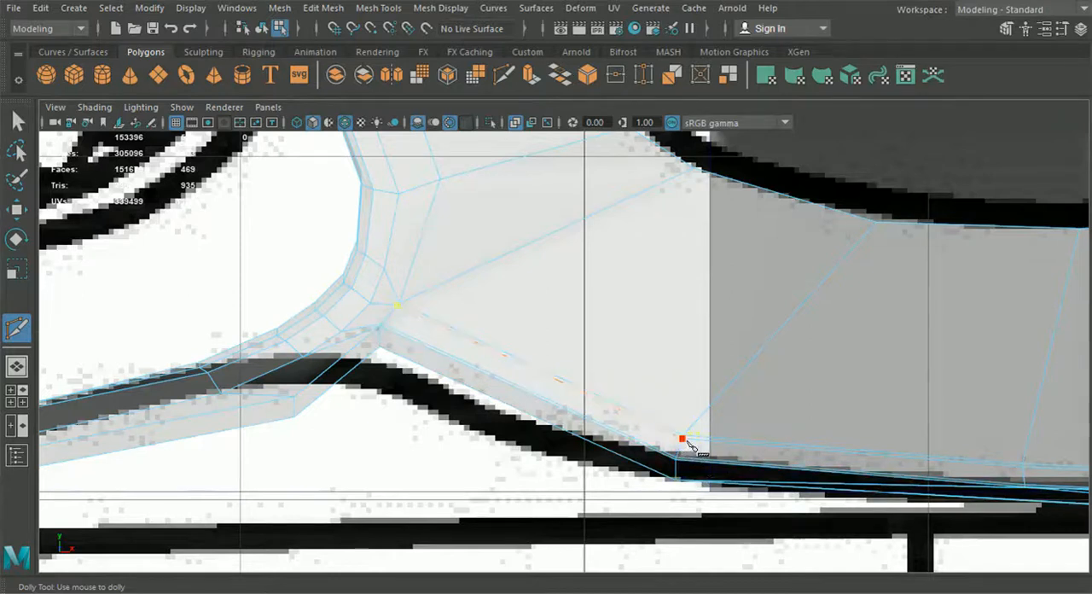
{"action": "key", "text": "w"}
Step: In the perspective view, adjust the vertices on the centre panel's lower edge near the strut along the X axis
{"action": "right_click_drag", "start_coordinate": [395, 141], "coordinate": [321, 156]}
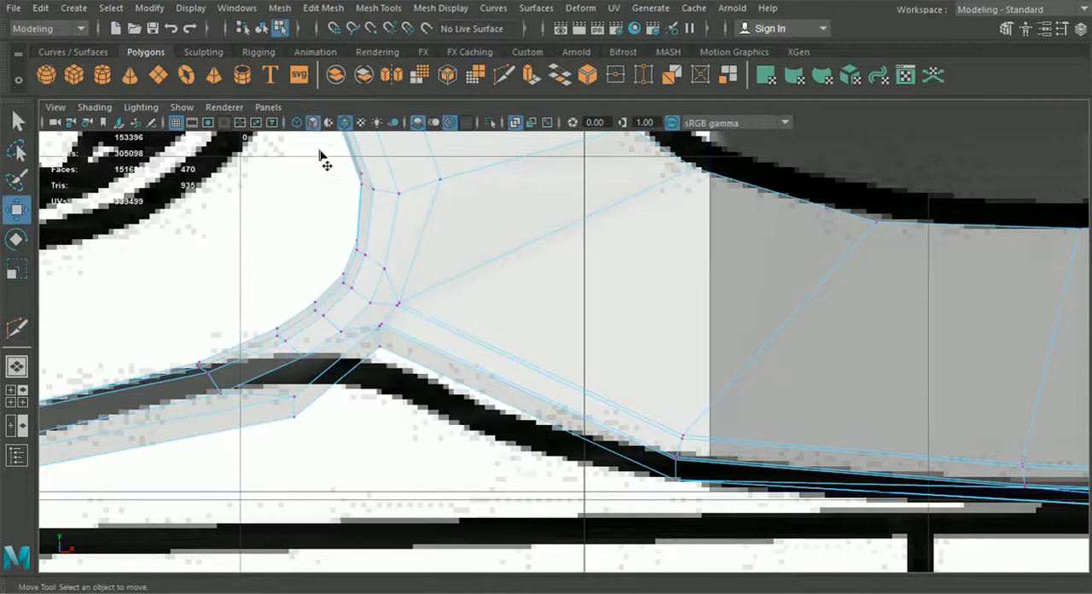
{"action": "middle_click_drag", "start_coordinate": [322, 155], "coordinate": [373, 173], "text": "alt"}
{"action": "left_click", "coordinate": [346, 417]}
{"action": "left_click_drag", "start_coordinate": [349, 422], "coordinate": [289, 432]}
{"action": "left_click", "coordinate": [17, 367]}
{"action": "left_click_drag", "start_coordinate": [575, 384], "coordinate": [610, 375], "text": "alt"}
{"action": "left_click", "coordinate": [543, 375]}
{"action": "left_click_drag", "start_coordinate": [520, 392], "coordinate": [549, 359], "text": "alt"}
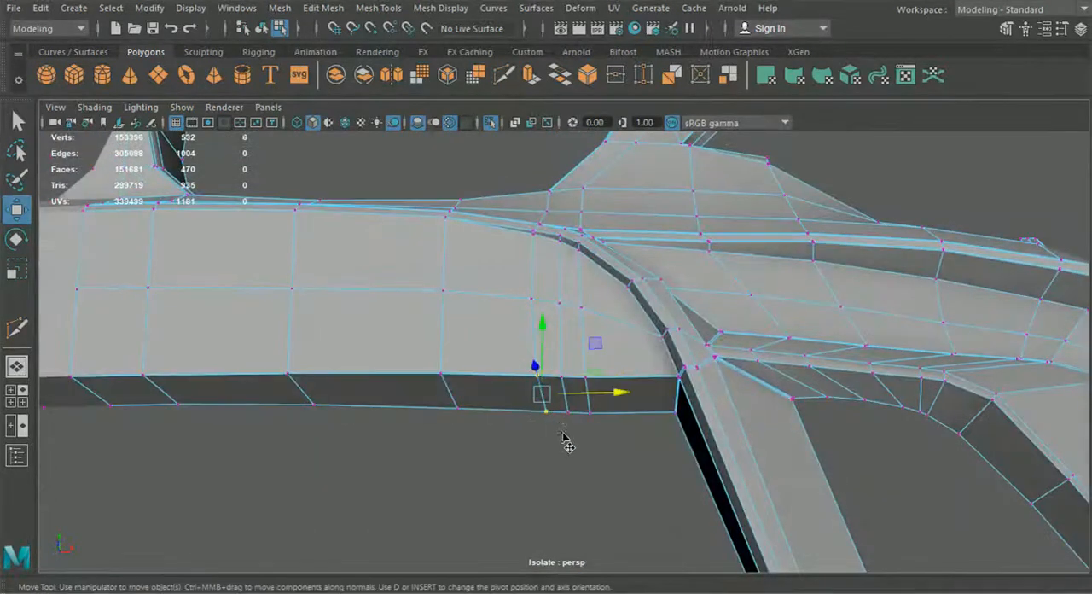
{"action": "left_click_drag", "start_coordinate": [609, 400], "coordinate": [599, 397]}
{"action": "left_click_drag", "start_coordinate": [605, 409], "coordinate": [614, 439], "text": "alt"}
Step: Adjust the depth of the centre panel's vertices near the strut along the Z axis
{"action": "left_click_drag", "start_coordinate": [580, 365], "coordinate": [604, 475], "text": "alt"}
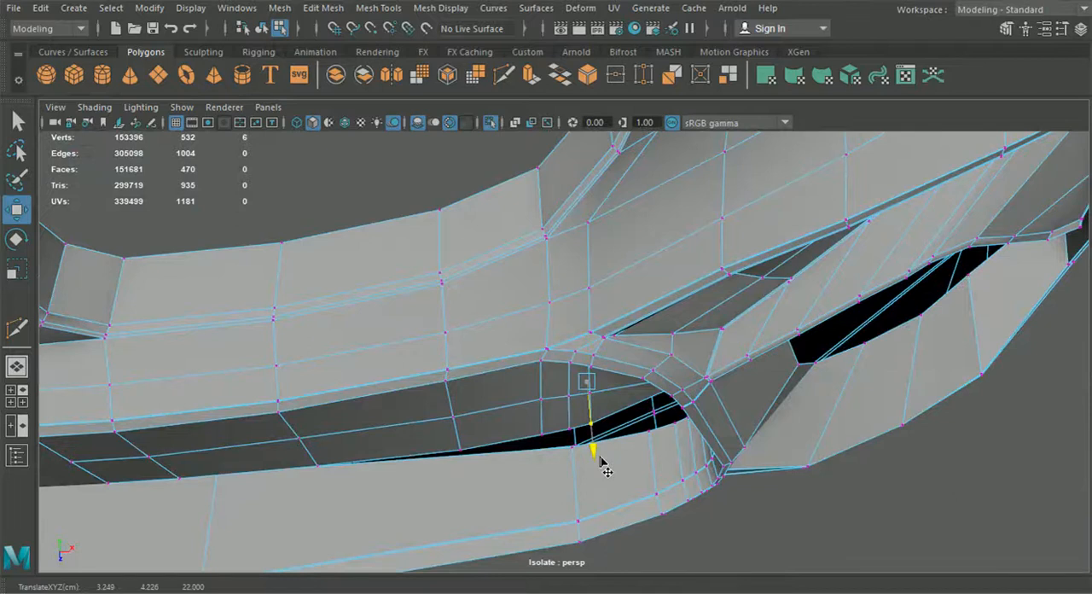
{"action": "left_click_drag", "start_coordinate": [603, 463], "coordinate": [632, 472], "text": "alt"}
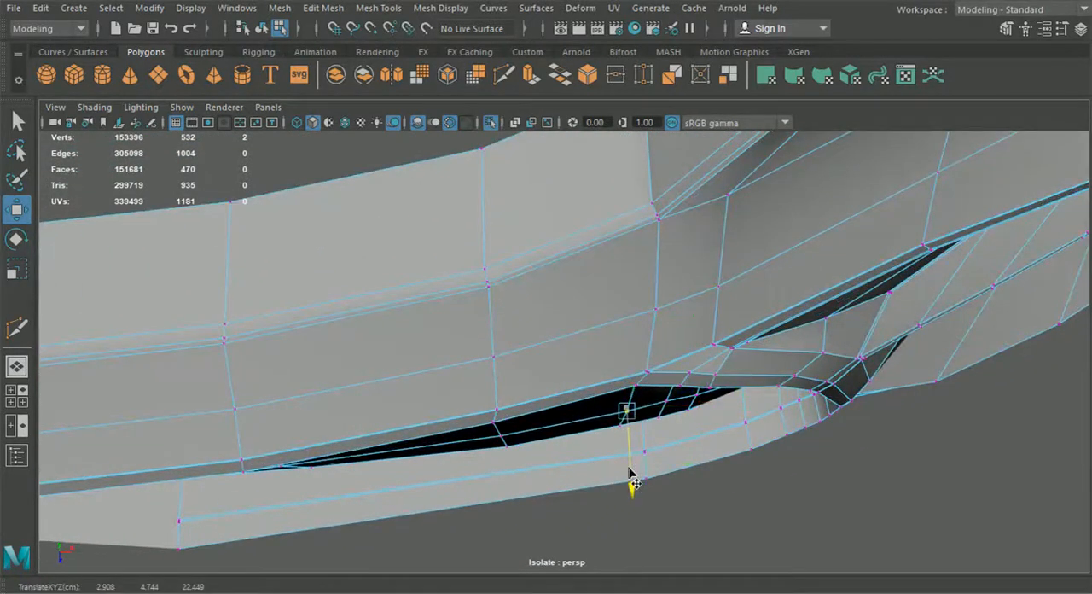
{"action": "left_click_drag", "start_coordinate": [674, 408], "coordinate": [632, 420]}
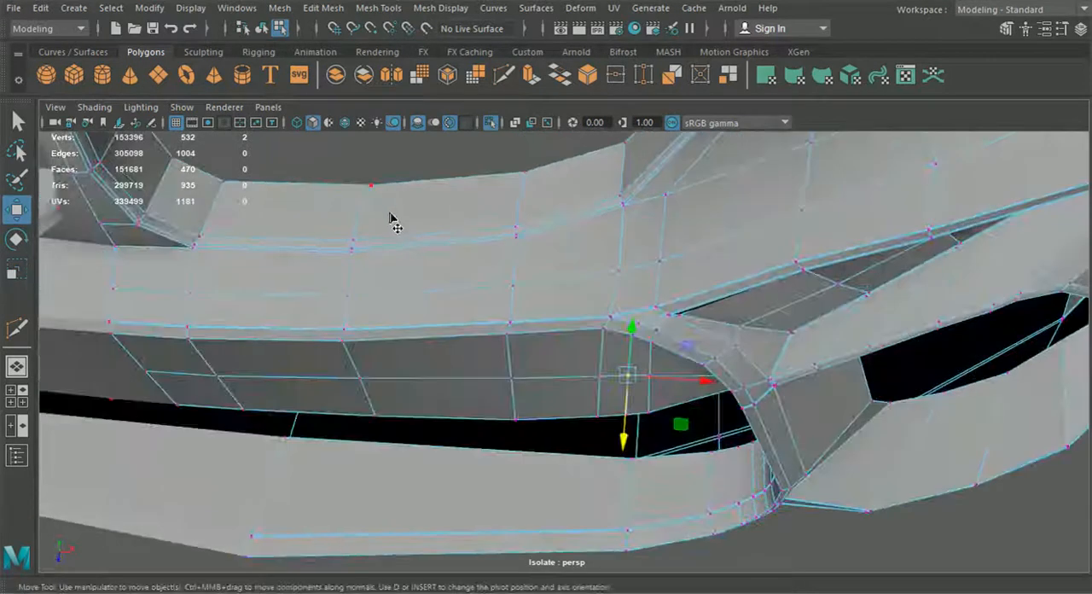
Step: Preview the bumper smoothed, deselect it and inspect the grille frame, struts and side intakes from several angles
{"action": "key", "text": "3"}
{"action": "left_click", "coordinate": [262, 30]}
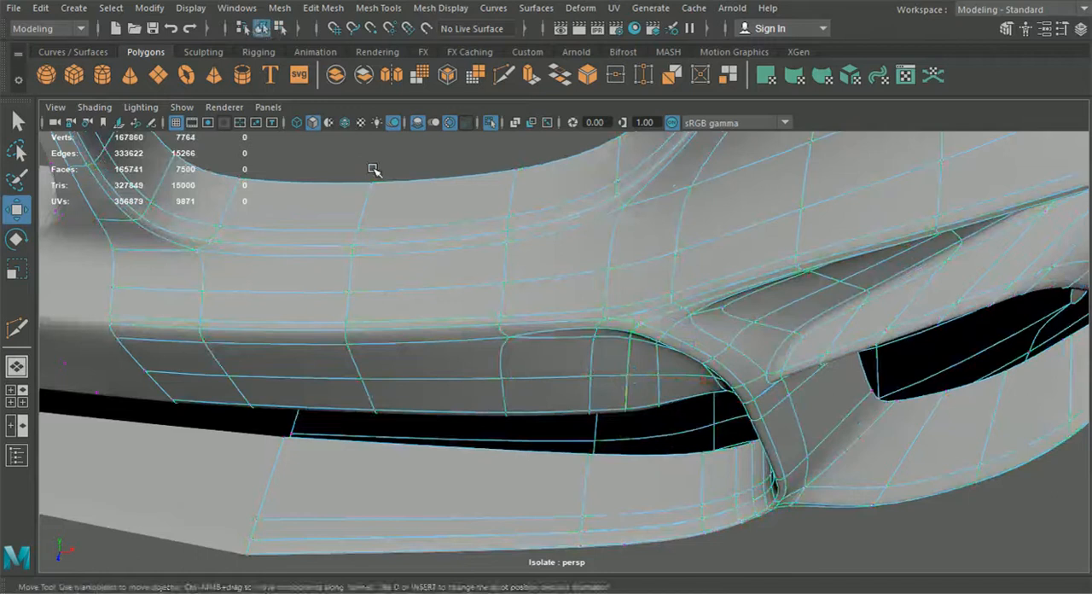
{"action": "left_click", "coordinate": [373, 168]}
{"action": "scroll", "coordinate": [555, 291], "scroll_direction": "down", "scroll_amount": 3}
{"action": "left_click_drag", "start_coordinate": [555, 291], "coordinate": [517, 232], "text": "alt"}
{"action": "middle_click_drag", "start_coordinate": [766, 292], "coordinate": [484, 259], "text": "alt"}
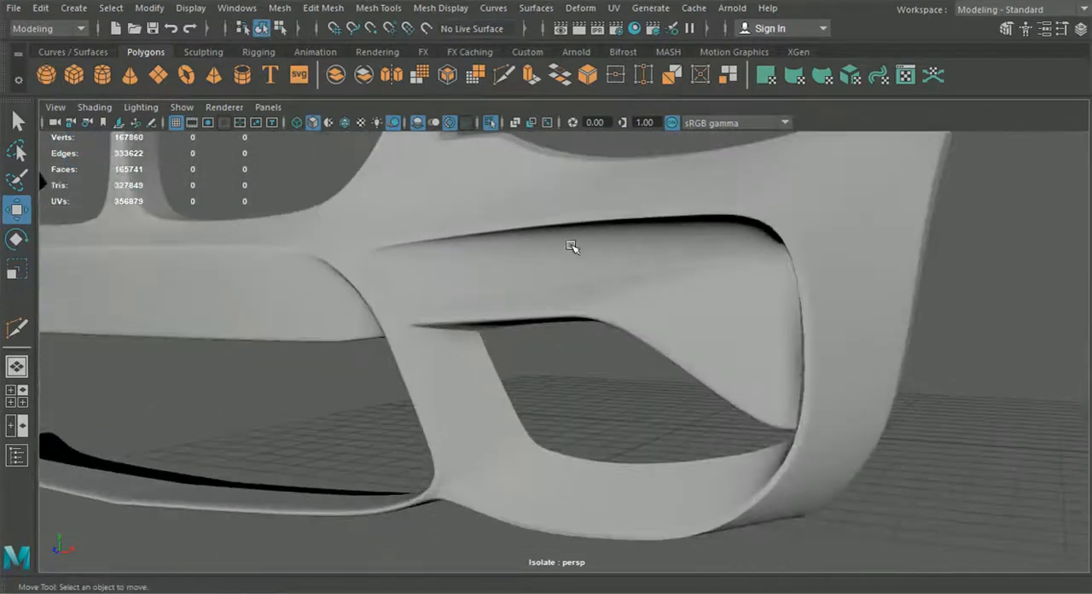
{"action": "scroll", "coordinate": [793, 345], "scroll_direction": "down", "scroll_amount": 5}
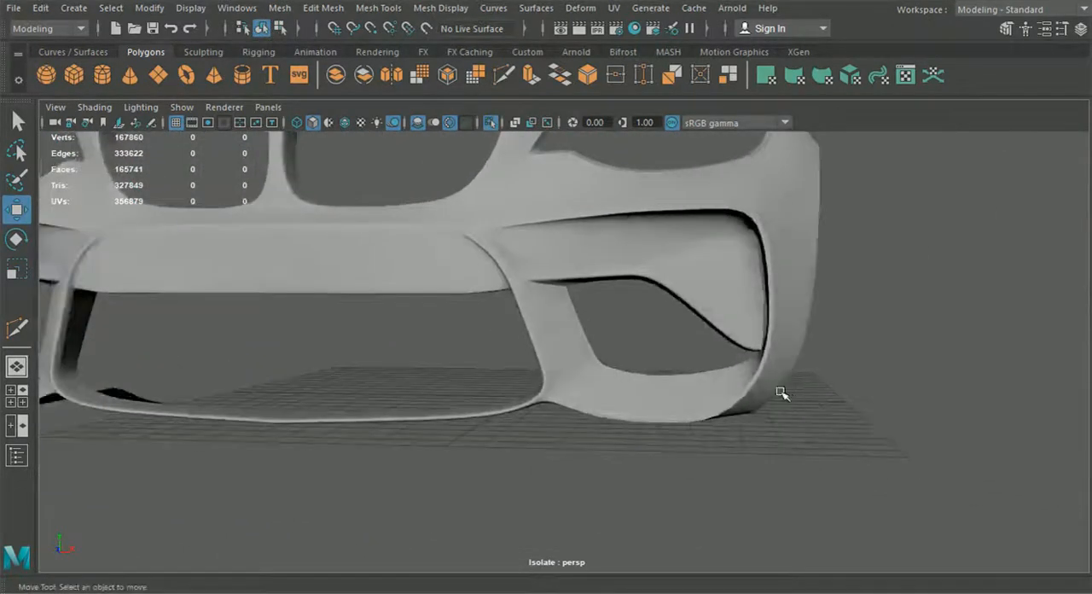
{"action": "left_click_drag", "start_coordinate": [724, 409], "coordinate": [561, 349], "text": "alt"}
{"action": "scroll", "coordinate": [600, 288], "scroll_direction": "down", "scroll_amount": 5}
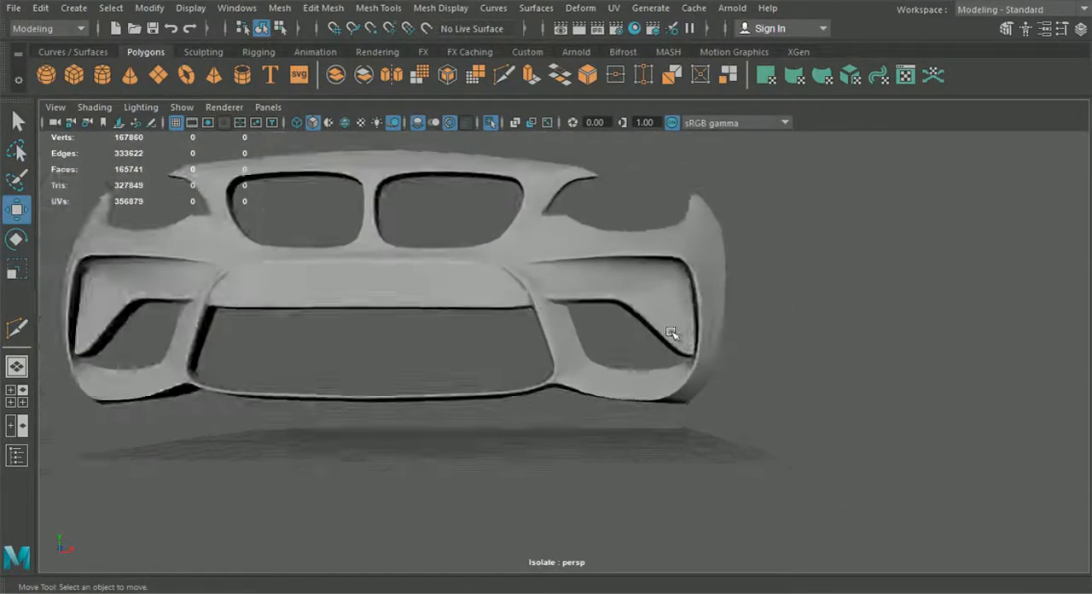
{"action": "scroll", "coordinate": [578, 331], "scroll_direction": "up", "scroll_amount": 2}
{"action": "left_click_drag", "start_coordinate": [588, 357], "coordinate": [617, 288], "text": "alt"}
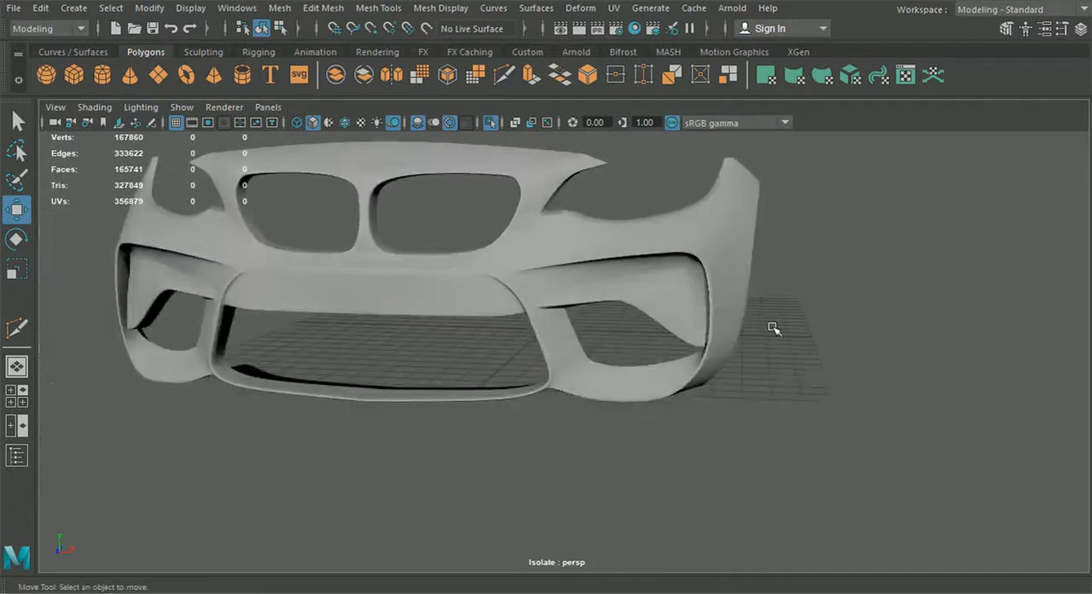
Step: Turn off the bumper half's smooth preview and insert a support edge loop along the inner edge of the grille frame and strut
{"action": "left_click", "coordinate": [630, 379]}
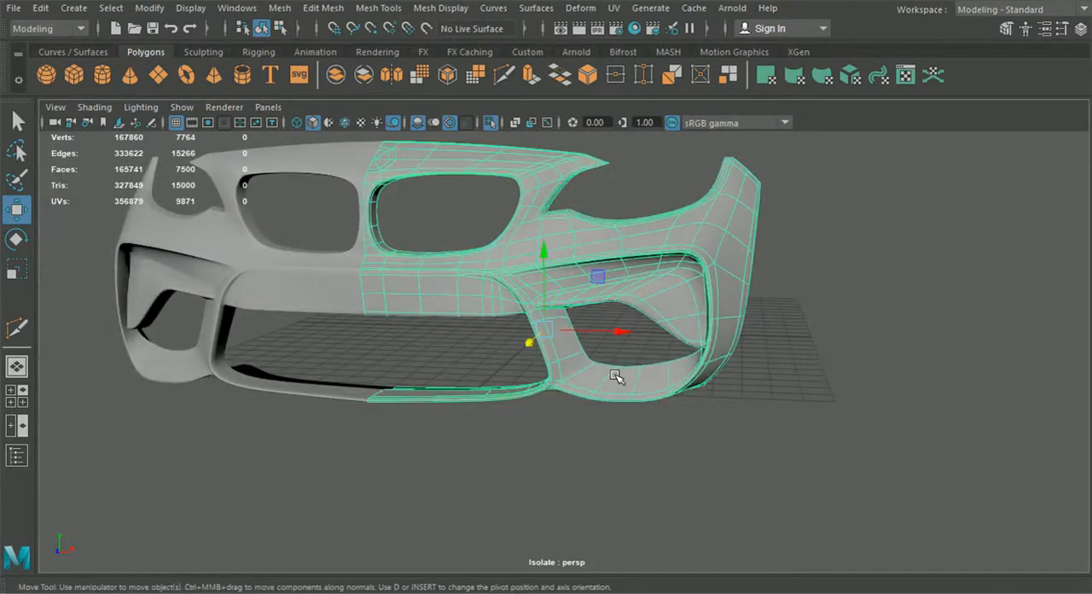
{"action": "key", "text": "1"}
{"action": "left_click", "coordinate": [372, 15]}
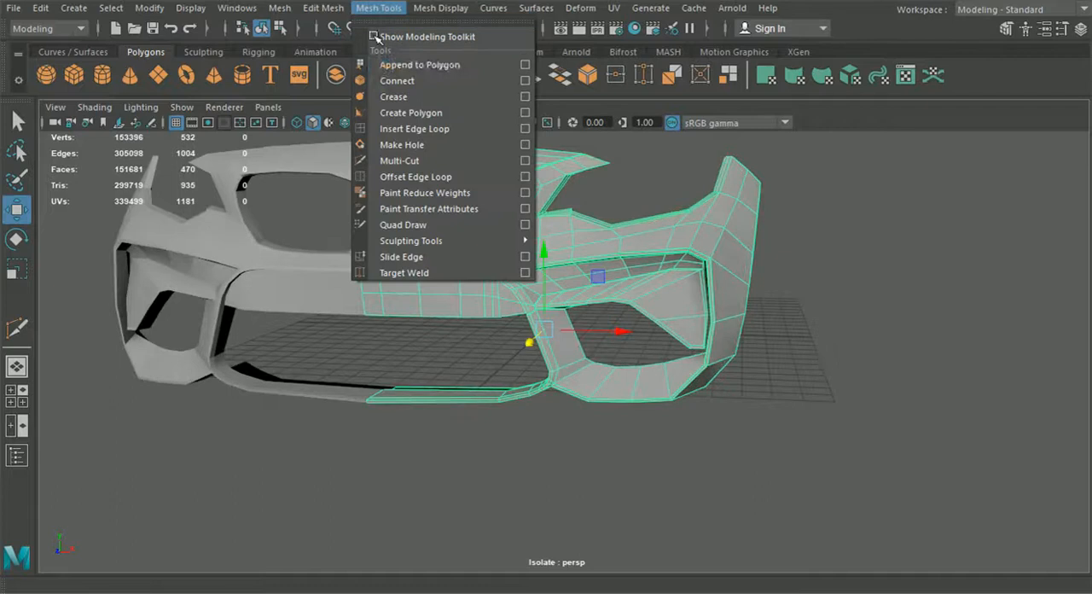
{"action": "left_click", "coordinate": [405, 126]}
{"action": "scroll", "coordinate": [458, 220], "scroll_direction": "up", "scroll_amount": 5}
{"action": "scroll", "coordinate": [597, 307], "scroll_direction": "up", "scroll_amount": 3}
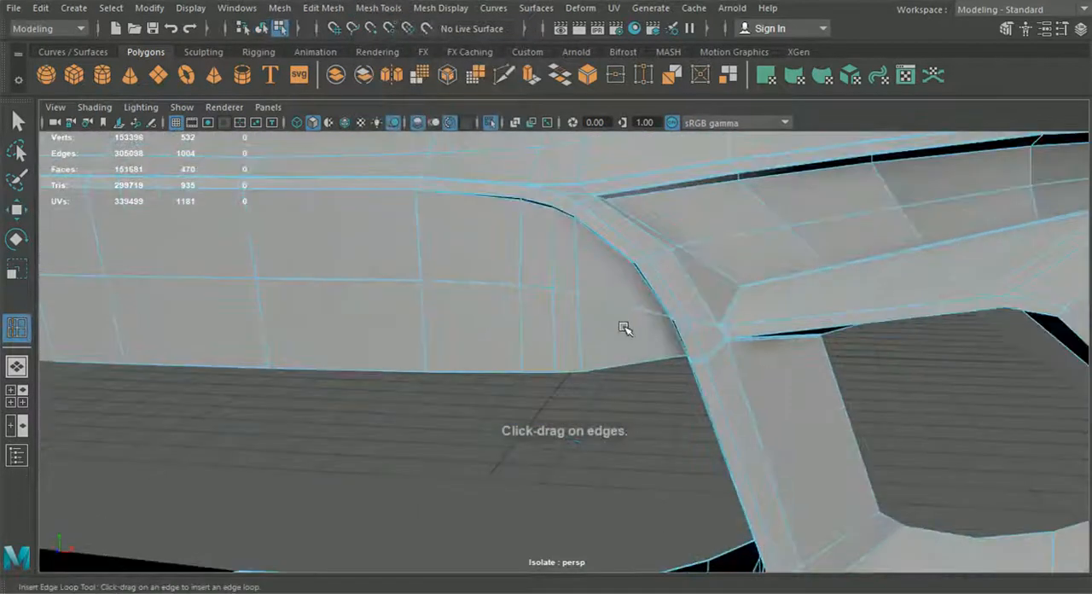
{"action": "scroll", "coordinate": [595, 278], "scroll_direction": "up", "scroll_amount": 1}
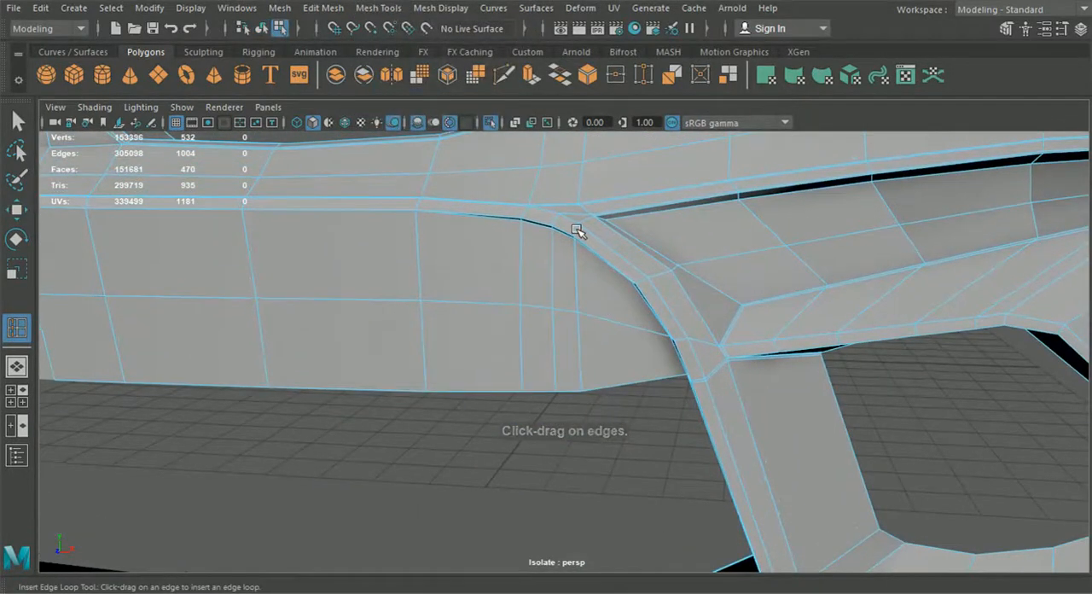
{"action": "middle_click_drag", "start_coordinate": [614, 289], "coordinate": [588, 246], "text": "alt"}
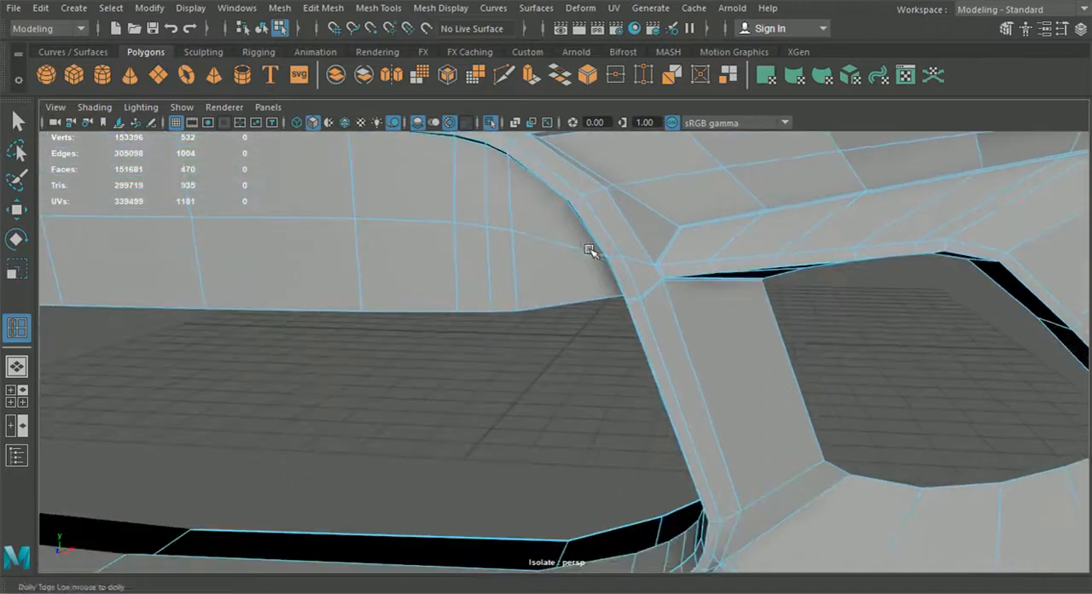
{"action": "scroll", "coordinate": [683, 295], "scroll_direction": "up", "scroll_amount": 3}
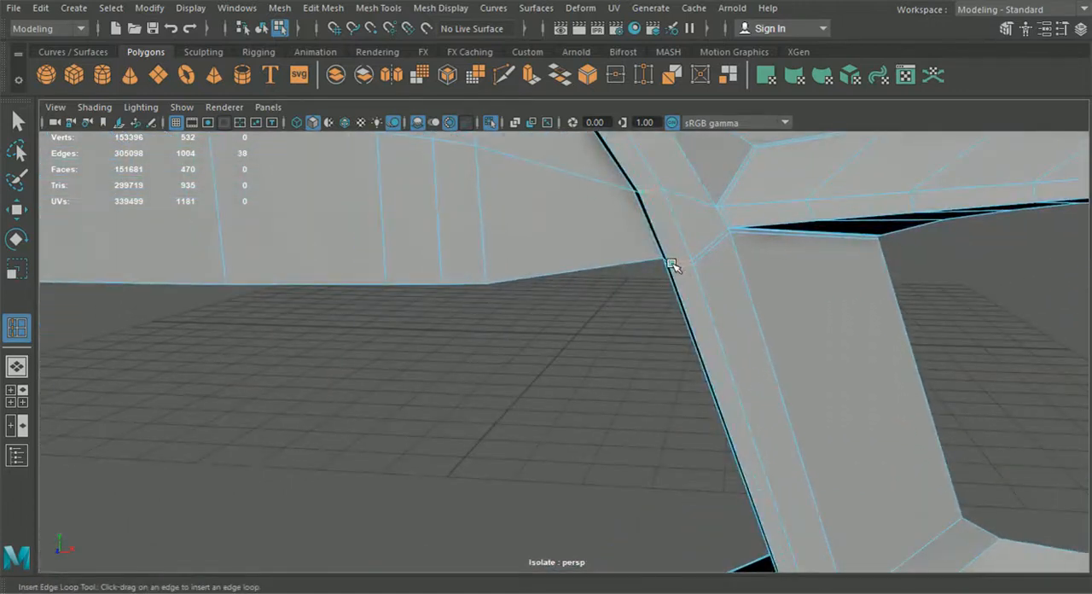
{"action": "left_click", "coordinate": [671, 263]}
{"action": "left_click_drag", "start_coordinate": [671, 263], "coordinate": [734, 277], "text": "alt"}
{"action": "middle_click_drag", "start_coordinate": [734, 277], "coordinate": [777, 377], "text": "alt"}
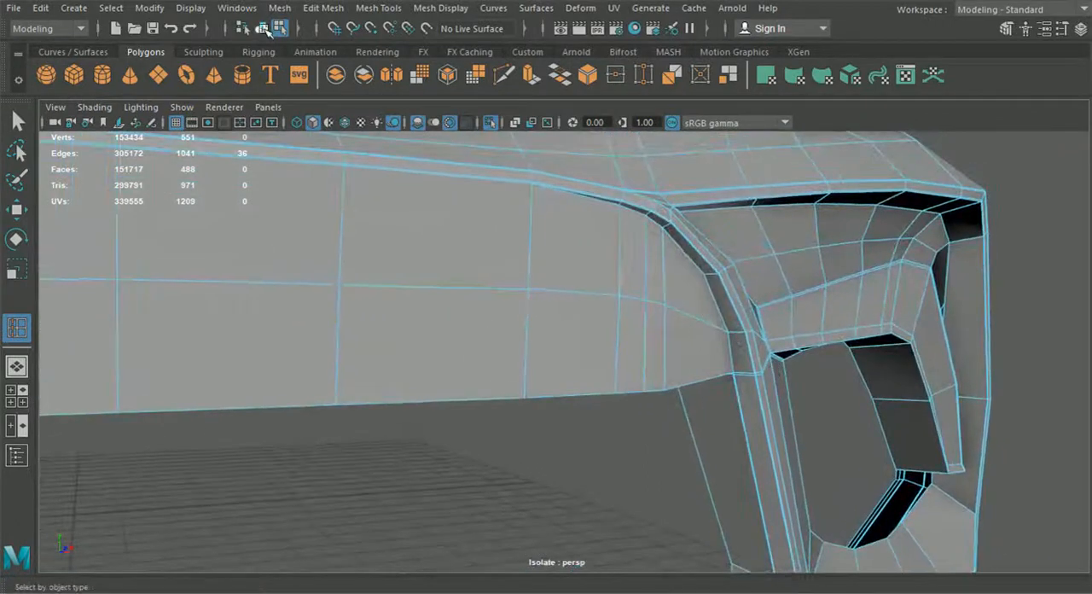
Step: Leave the edge loop tool and select the bumper half in object mode
{"action": "left_click", "coordinate": [262, 29]}
{"action": "left_click", "coordinate": [19, 124]}
{"action": "left_click", "coordinate": [358, 298]}
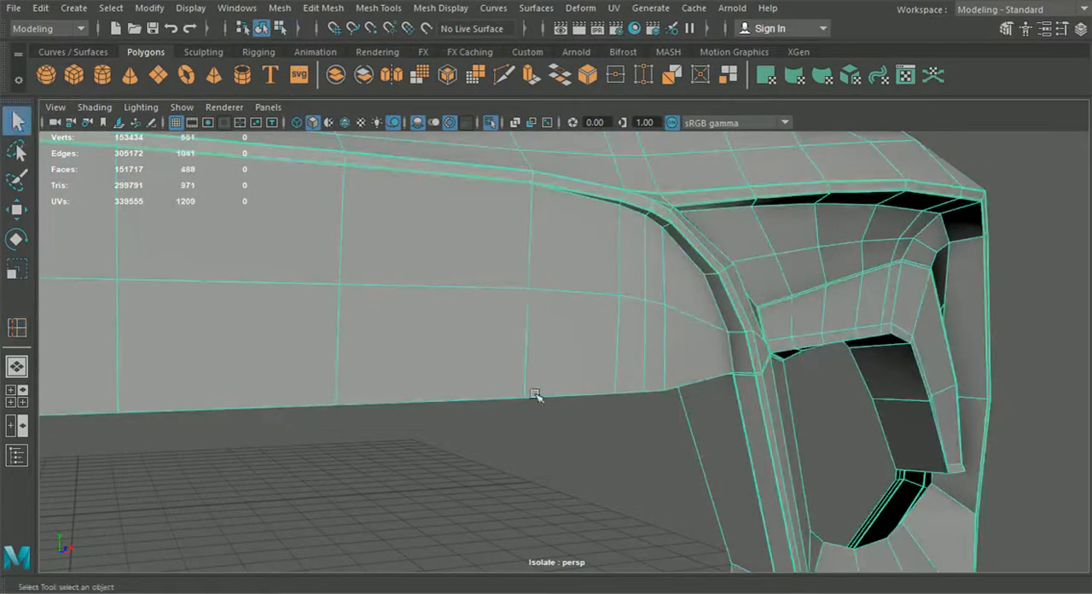
Step: Preview the bumper half smoothed, inspect the grille frame and strut corner, and return to the unsmoothed mesh
{"action": "key", "text": "3"}
{"action": "left_click", "coordinate": [590, 462]}
{"action": "left_click_drag", "start_coordinate": [607, 465], "coordinate": [685, 328], "text": "alt"}
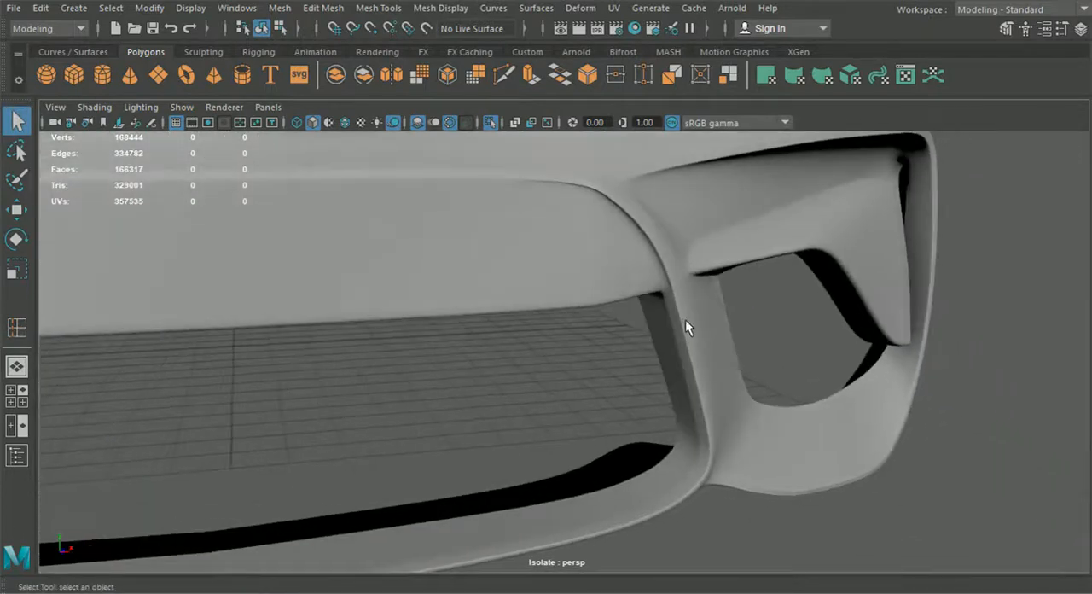
{"action": "left_click", "coordinate": [685, 320]}
{"action": "scroll", "coordinate": [685, 319], "scroll_direction": "up", "scroll_amount": 6}
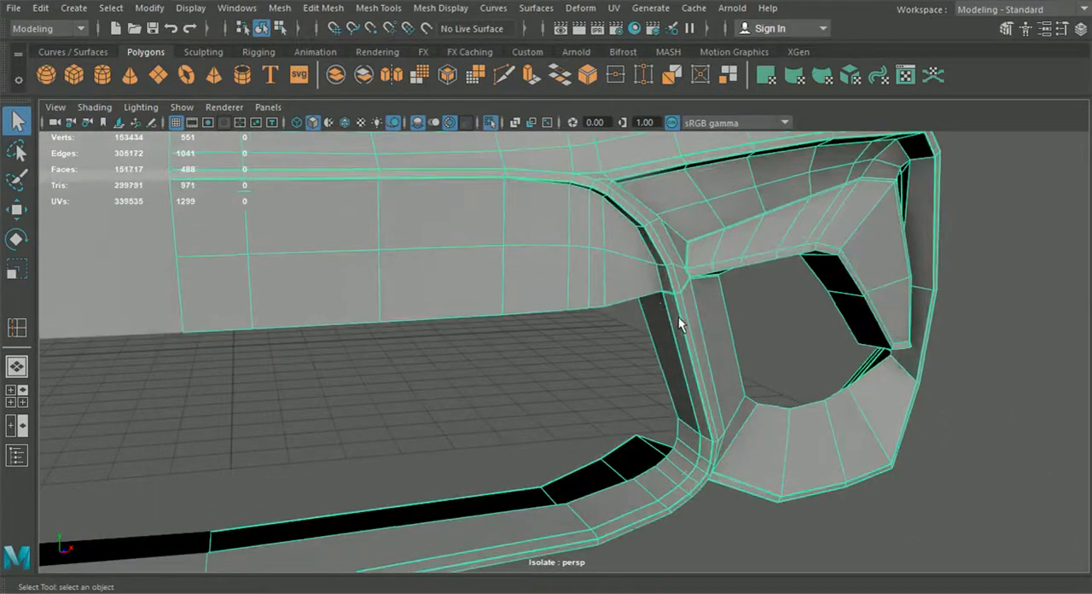
Step: Cut a new edge with Multi-Cut where the grille frame's upper curve meets the side intake corner
{"action": "scroll", "coordinate": [613, 342], "scroll_direction": "up", "scroll_amount": 3}
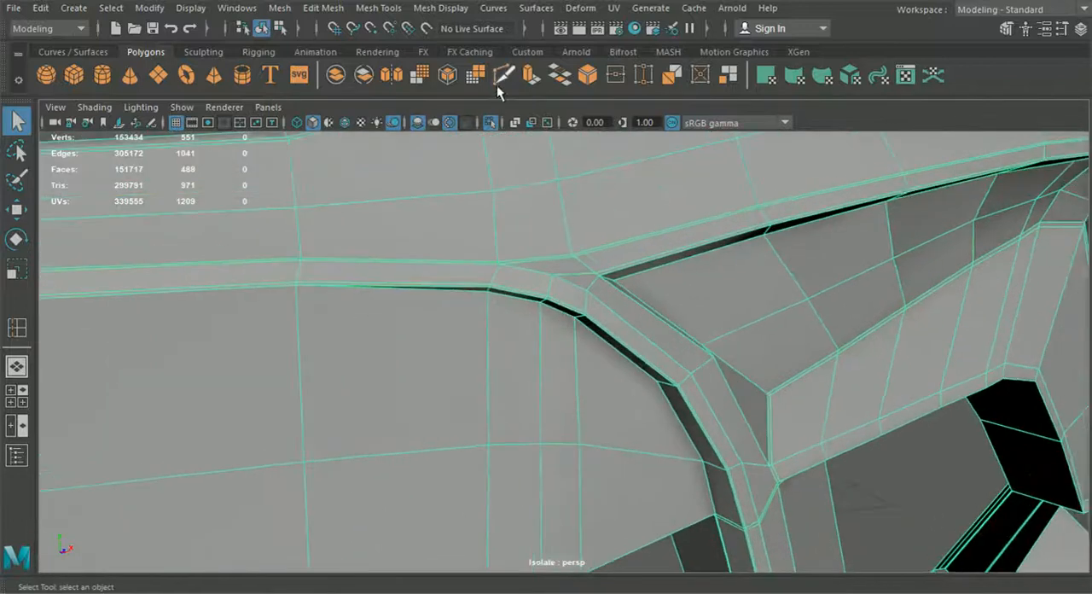
{"action": "left_click", "coordinate": [504, 75]}
{"action": "scroll", "coordinate": [597, 232], "scroll_direction": "up", "scroll_amount": 5}
{"action": "left_click_drag", "start_coordinate": [617, 224], "coordinate": [618, 201]}
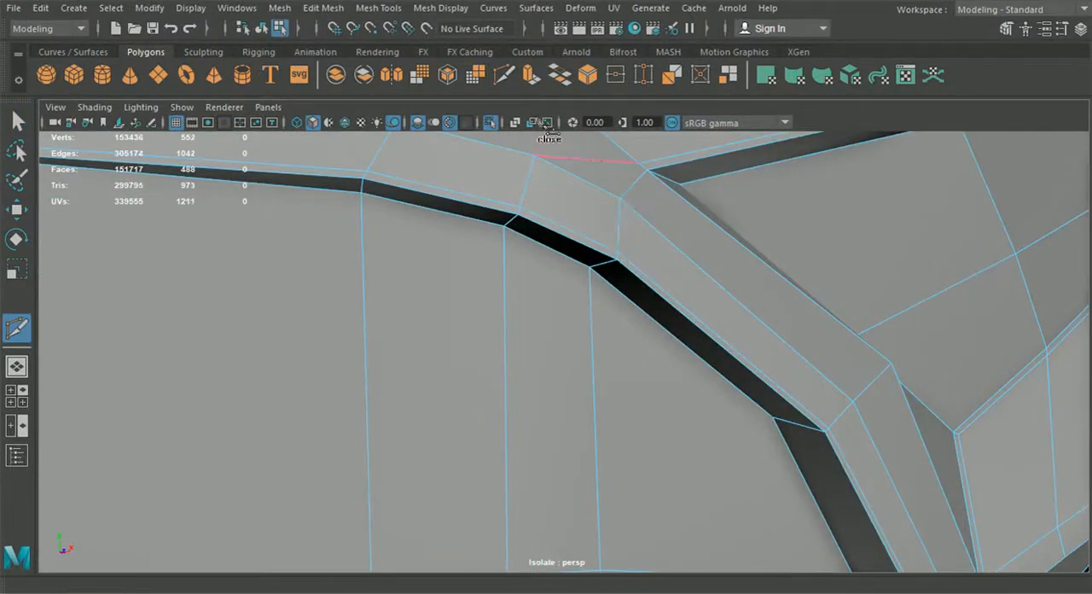
Step: Insert support edge loops along the curved upper corner of the grille frame and its long top edge
{"action": "left_click", "coordinate": [440, 8]}
{"action": "mouse_move", "coordinate": [377, 8]}
{"action": "left_click", "coordinate": [409, 127]}
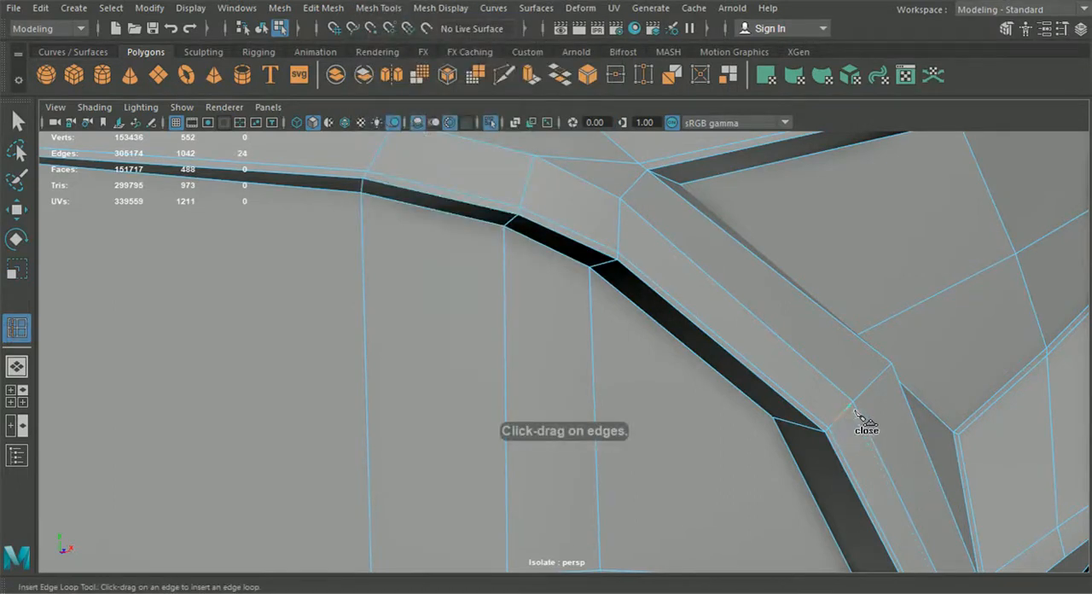
{"action": "left_click_drag", "start_coordinate": [855, 412], "coordinate": [856, 413]}
{"action": "left_click_drag", "start_coordinate": [856, 413], "coordinate": [812, 586], "text": "alt"}
{"action": "middle_click_drag", "start_coordinate": [756, 326], "coordinate": [799, 386], "text": "alt"}
{"action": "middle_click_drag", "start_coordinate": [646, 149], "coordinate": [767, 448], "text": "alt"}
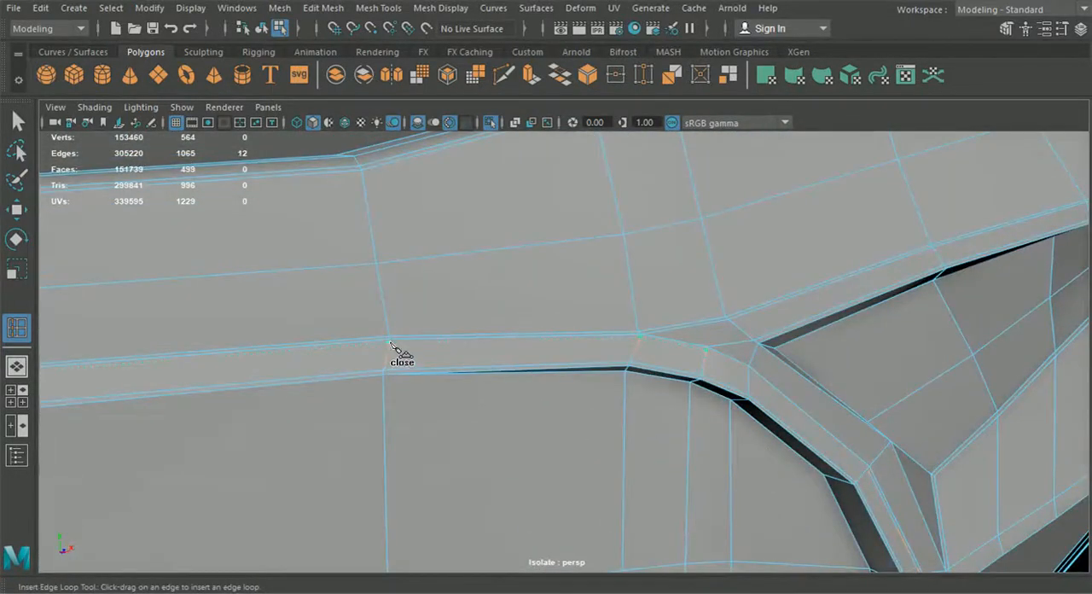
Step: Connect the support loop around the grille frame's curved upper corner with Multi-Cut and leave the tool
{"action": "left_click", "coordinate": [504, 78]}
{"action": "middle_click_drag", "start_coordinate": [734, 353], "coordinate": [539, 298], "text": "alt"}
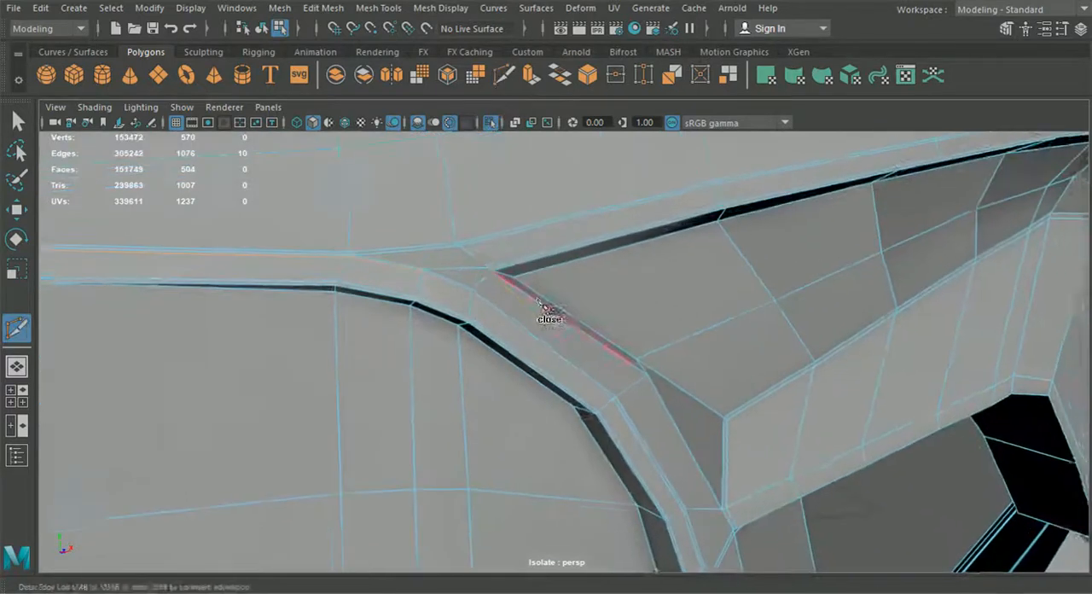
{"action": "scroll", "coordinate": [536, 298], "scroll_direction": "up", "scroll_amount": 2}
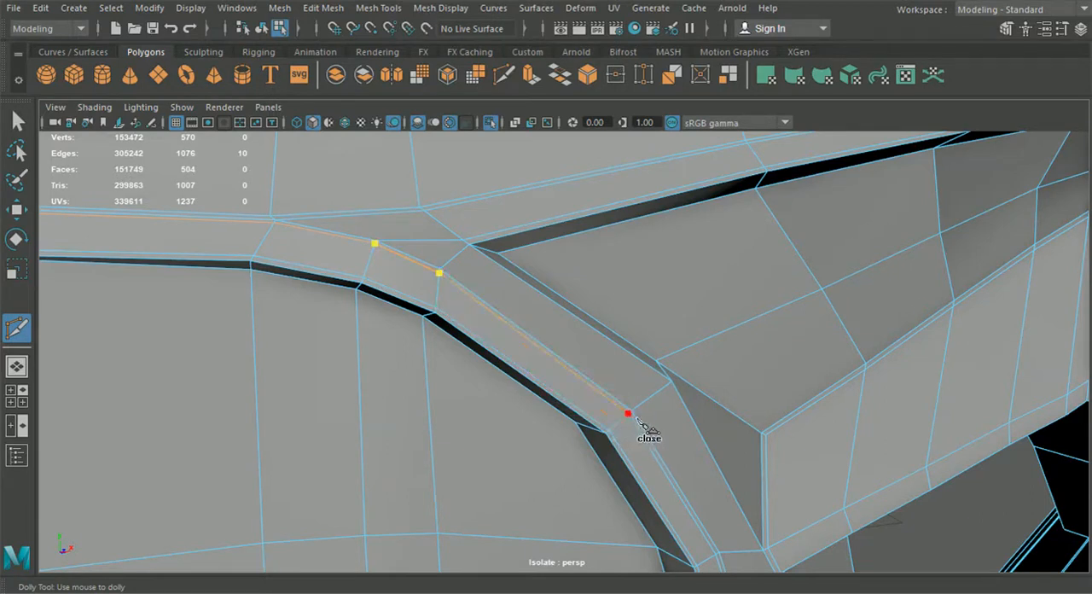
{"action": "left_click", "coordinate": [17, 121]}
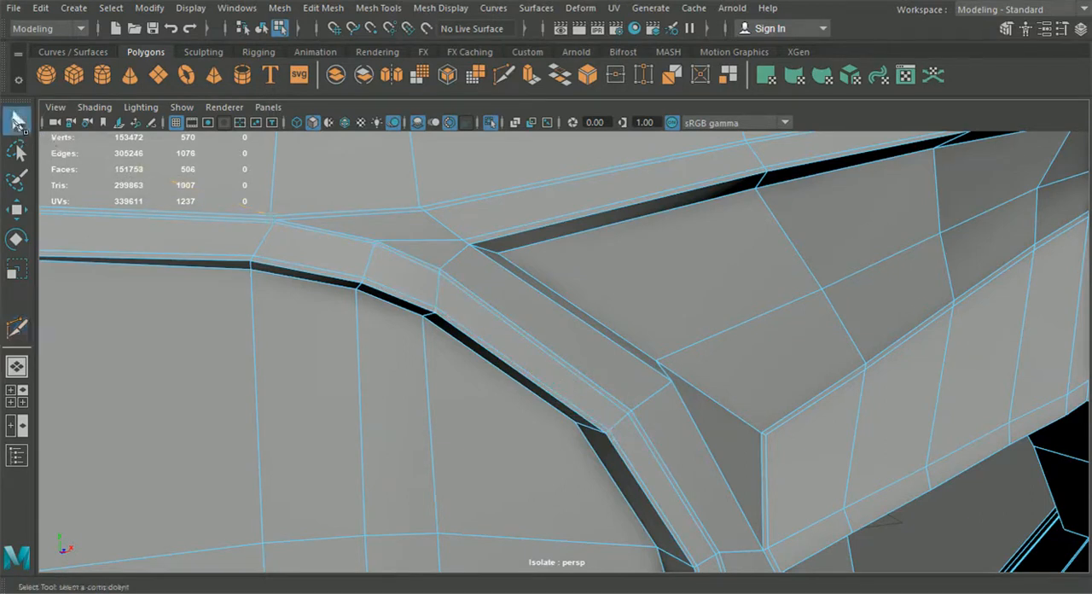
Step: Preview the bumper half smoothed in object mode, check the frame's upper corner, and turn the smooth preview off
{"action": "left_click", "coordinate": [261, 29]}
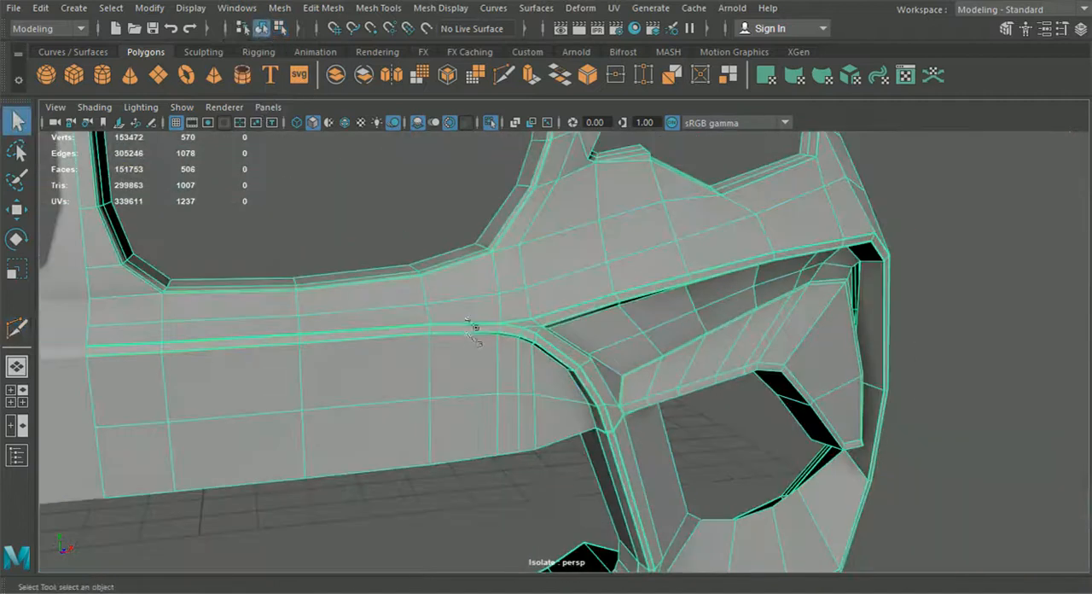
{"action": "key", "text": "3"}
{"action": "left_click", "coordinate": [964, 366]}
{"action": "left_click_drag", "start_coordinate": [964, 366], "coordinate": [725, 438], "text": "alt"}
{"action": "left_click", "coordinate": [647, 435]}
{"action": "key", "text": "1"}
Step: Select the vertex column where the grille frame's top edge begins to curve and adjust its depth along the Z axis
{"action": "left_click_drag", "start_coordinate": [565, 441], "coordinate": [553, 373], "text": "alt"}
{"action": "right_click_drag", "start_coordinate": [545, 162], "coordinate": [534, 142]}
{"action": "left_click", "coordinate": [9, 213]}
{"action": "left_click_drag", "start_coordinate": [461, 358], "coordinate": [569, 393], "text": "alt"}
{"action": "left_click_drag", "start_coordinate": [568, 433], "coordinate": [555, 384], "text": "alt"}
{"action": "left_click_drag", "start_coordinate": [568, 312], "coordinate": [566, 367], "text": "alt"}
{"action": "left_click_drag", "start_coordinate": [559, 416], "coordinate": [520, 192], "text": "alt"}
{"action": "left_click_drag", "start_coordinate": [564, 251], "coordinate": [587, 379], "text": "alt"}
{"action": "left_click_drag", "start_coordinate": [587, 473], "coordinate": [596, 341]}
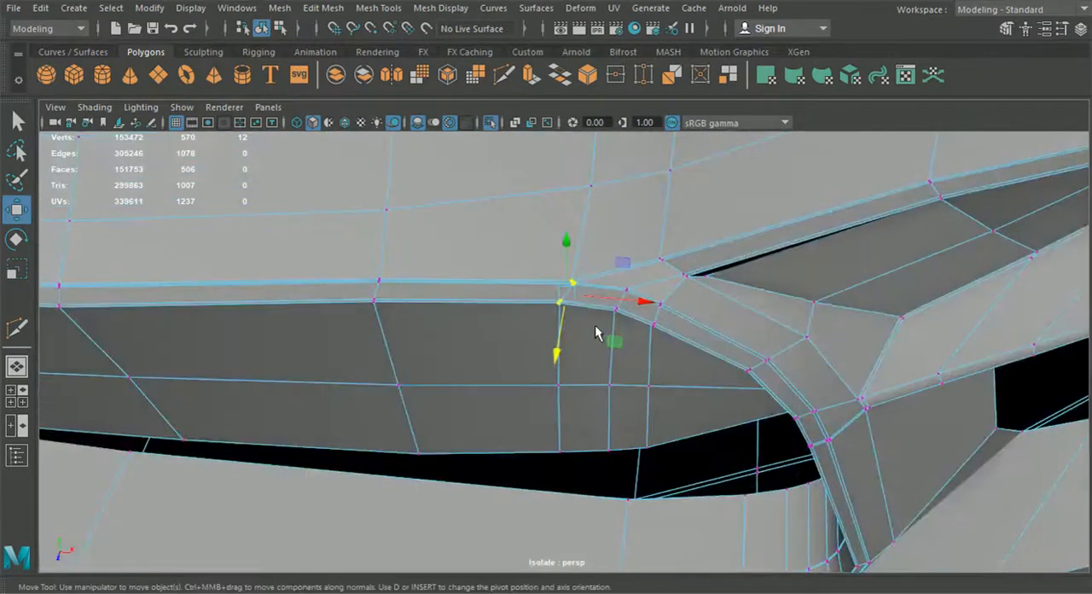
{"action": "mouse_move", "coordinate": [633, 295]}
{"action": "left_mouse_down", "text": "alt"}
{"action": "mouse_move", "coordinate": [709, 319]}
{"action": "mouse_move", "coordinate": [640, 307]}
{"action": "mouse_move", "coordinate": [633, 247]}
{"action": "mouse_move", "coordinate": [625, 303]}
{"action": "left_mouse_up", "text": "alt"}
Step: Select the next vertex column in the frame's upper curve and move it forward along the Z axis
{"action": "middle_click_drag", "start_coordinate": [607, 252], "coordinate": [546, 318], "text": "alt"}
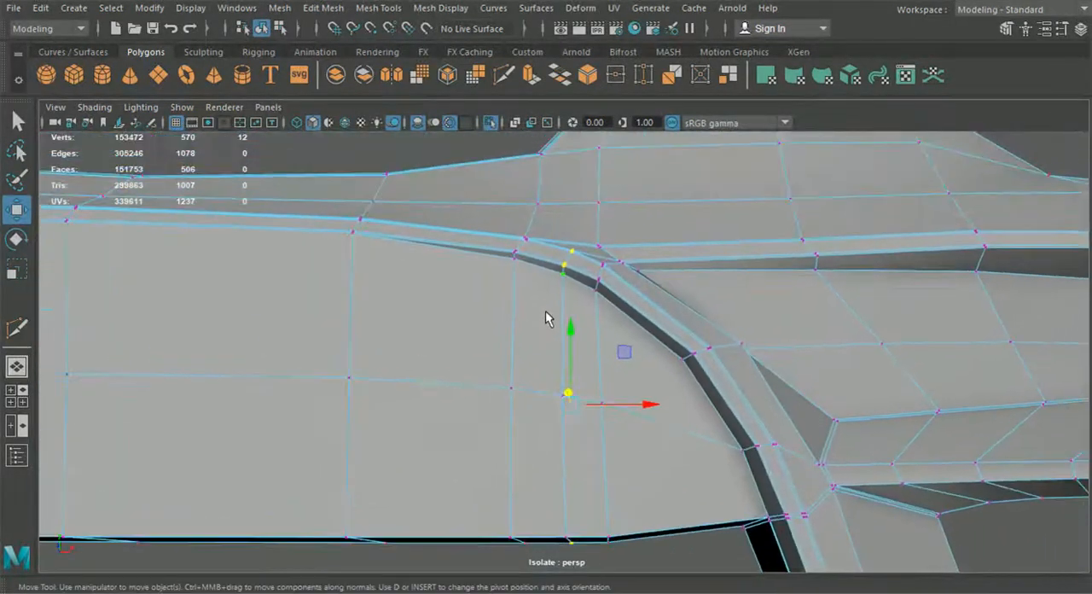
{"action": "left_click_drag", "start_coordinate": [591, 240], "coordinate": [592, 240]}
{"action": "left_click_drag", "start_coordinate": [592, 240], "coordinate": [566, 390], "text": "alt"}
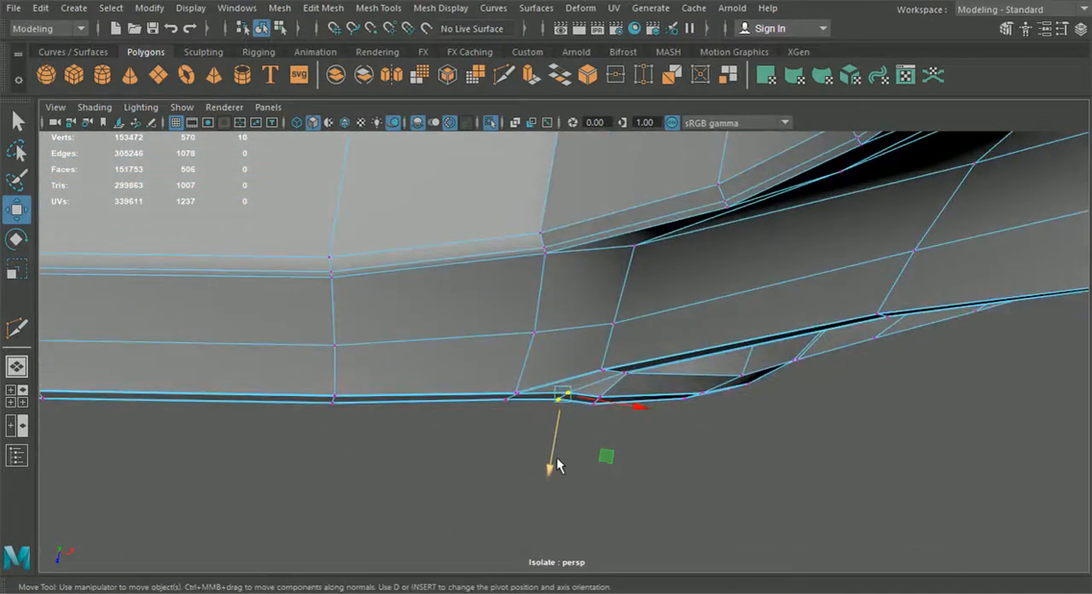
{"action": "left_click_drag", "start_coordinate": [556, 465], "coordinate": [551, 470]}
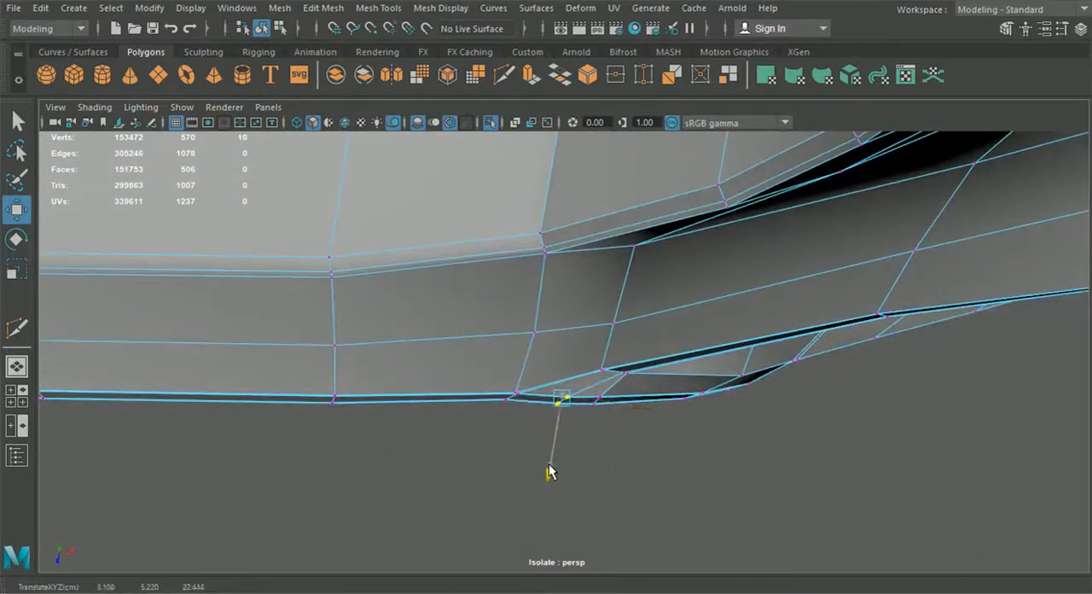
{"action": "left_click_drag", "start_coordinate": [545, 462], "coordinate": [544, 463]}
Step: Fine-tune the depth of the upper corner's vertices along Z, comparing the frame's curve from above and from the side
{"action": "left_click_drag", "start_coordinate": [526, 425], "coordinate": [494, 329], "text": "alt"}
{"action": "left_click_drag", "start_coordinate": [486, 289], "coordinate": [527, 339]}
{"action": "left_click_drag", "start_coordinate": [527, 339], "coordinate": [562, 394], "text": "alt"}
{"action": "mouse_move", "coordinate": [532, 488]}
{"action": "left_mouse_down"}
{"action": "mouse_move", "coordinate": [537, 477]}
{"action": "mouse_move", "coordinate": [517, 457]}
{"action": "mouse_move", "coordinate": [534, 304]}
{"action": "mouse_move", "coordinate": [514, 273]}
{"action": "mouse_move", "coordinate": [470, 366]}
{"action": "mouse_move", "coordinate": [457, 300]}
{"action": "mouse_move", "coordinate": [483, 446]}
{"action": "mouse_move", "coordinate": [605, 441]}
{"action": "left_mouse_up"}
{"action": "left_click_drag", "start_coordinate": [588, 499], "coordinate": [622, 412]}
{"action": "left_click_drag", "start_coordinate": [539, 439], "coordinate": [540, 441]}
{"action": "left_click_drag", "start_coordinate": [540, 441], "coordinate": [514, 413], "text": "alt"}
{"action": "left_click_drag", "start_coordinate": [534, 375], "coordinate": [475, 263], "text": "alt"}
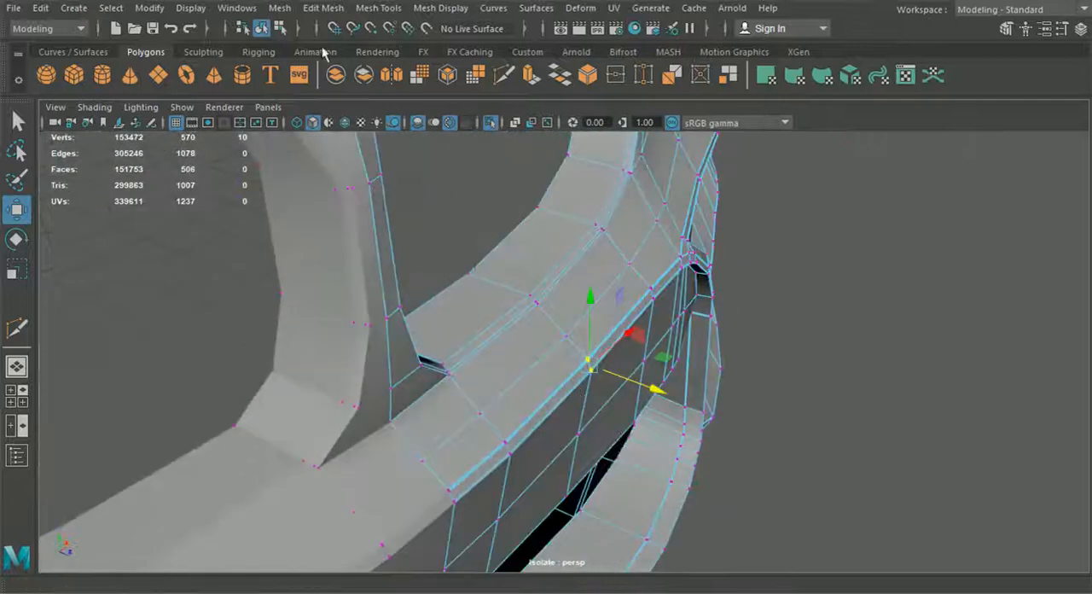
Step: Preview the bumper half smoothed in object mode, deselect it and inspect the whole front bumper from several angles
{"action": "left_click", "coordinate": [265, 32]}
{"action": "key", "text": "3"}
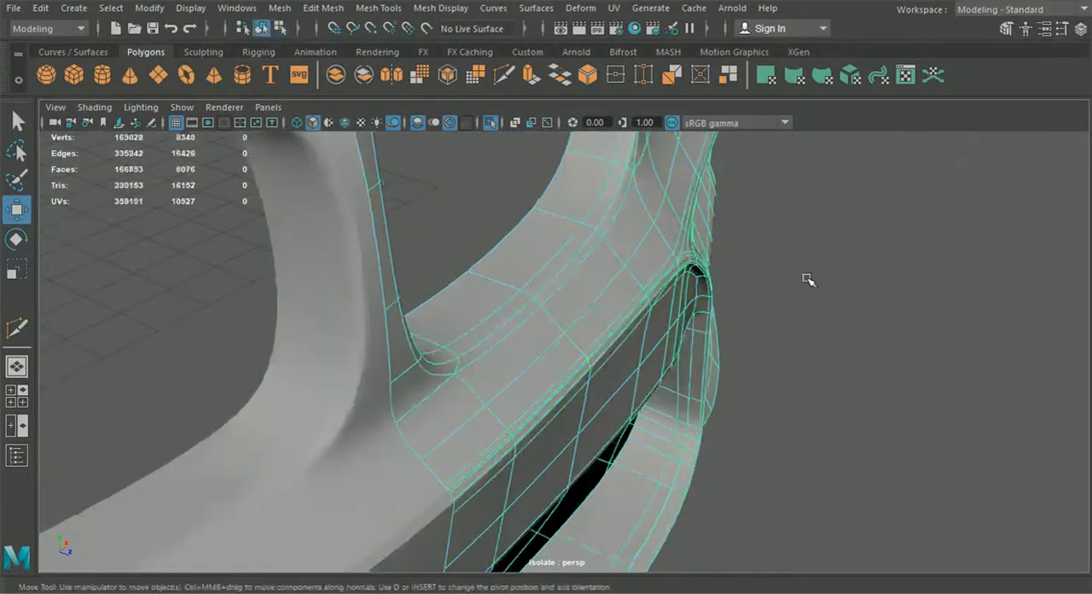
{"action": "left_click", "coordinate": [807, 278]}
{"action": "left_click_drag", "start_coordinate": [816, 305], "coordinate": [726, 288], "text": "alt"}
{"action": "middle_click_drag", "start_coordinate": [758, 299], "coordinate": [764, 299], "text": "alt"}
{"action": "left_click_drag", "start_coordinate": [764, 299], "coordinate": [665, 322], "text": "alt"}
{"action": "scroll", "coordinate": [673, 359], "scroll_direction": "down", "scroll_amount": 4}
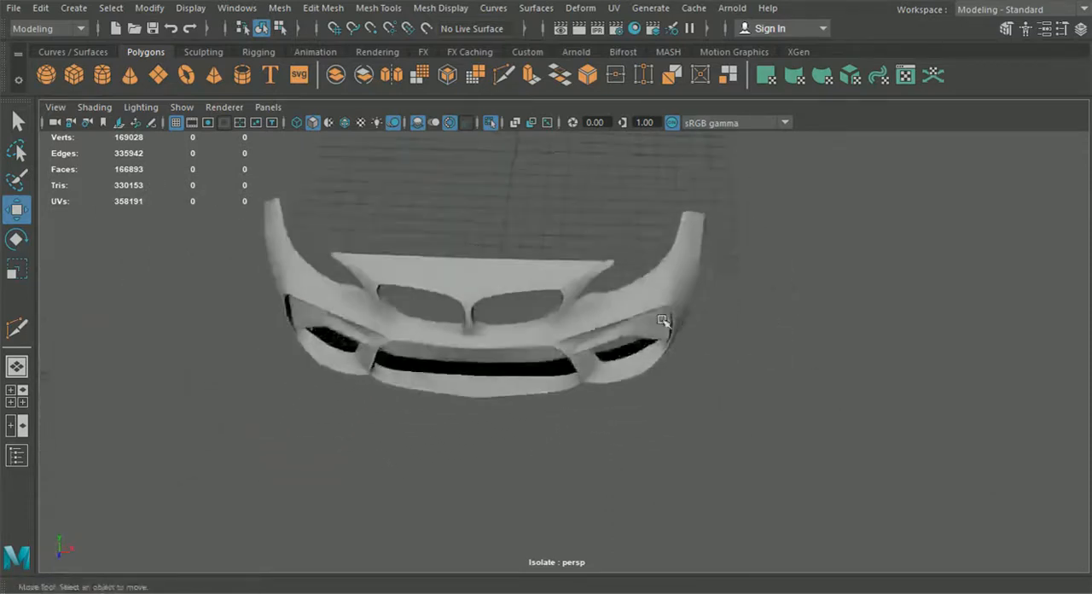
{"action": "middle_click_drag", "start_coordinate": [631, 358], "coordinate": [691, 328], "text": "alt"}
{"action": "scroll", "coordinate": [691, 328], "scroll_direction": "up", "scroll_amount": 3}
{"action": "scroll", "coordinate": [621, 326], "scroll_direction": "up", "scroll_amount": 4}
Step: Select the bumper half's vertices on the grille frame's lower lip and adjust their depth along the Z axis
{"action": "left_click", "coordinate": [619, 298]}
{"action": "left_click_drag", "start_coordinate": [620, 303], "coordinate": [628, 343], "text": "alt"}
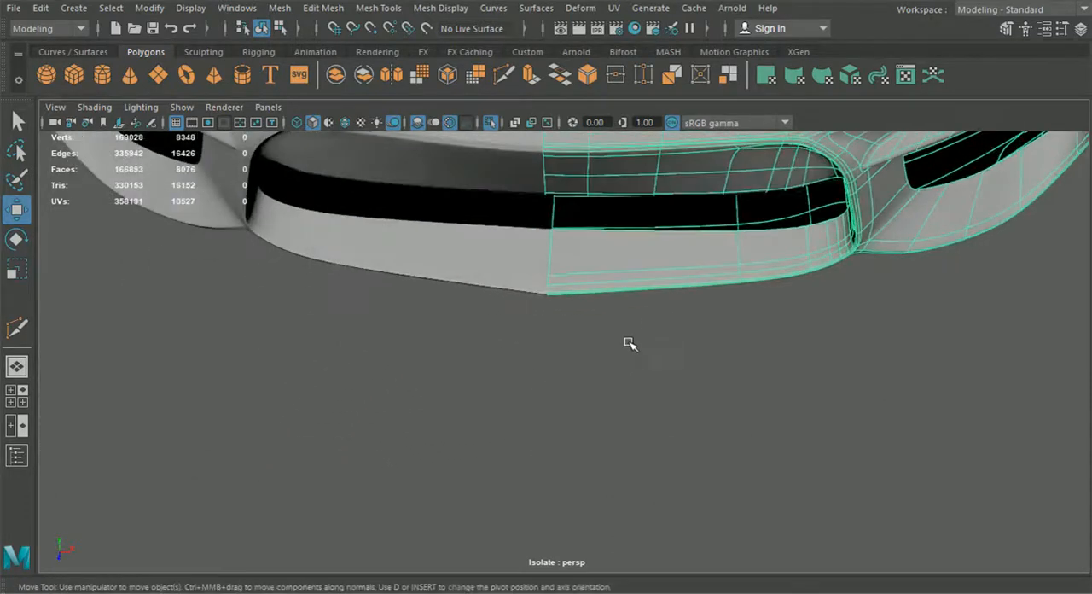
{"action": "right_click_drag", "start_coordinate": [605, 294], "coordinate": [544, 139]}
{"action": "middle_click_drag", "start_coordinate": [554, 256], "coordinate": [628, 346], "text": "alt"}
{"action": "scroll", "coordinate": [631, 362], "scroll_direction": "up", "scroll_amount": 3}
{"action": "left_click_drag", "start_coordinate": [631, 364], "coordinate": [655, 437], "text": "alt"}
{"action": "left_click_drag", "start_coordinate": [662, 427], "coordinate": [627, 319]}
{"action": "mouse_move", "coordinate": [646, 388]}
{"action": "left_mouse_down"}
{"action": "mouse_move", "coordinate": [629, 409]}
{"action": "mouse_move", "coordinate": [625, 396]}
{"action": "mouse_move", "coordinate": [651, 424]}
{"action": "mouse_move", "coordinate": [633, 394]}
{"action": "left_mouse_up"}
{"action": "left_click_drag", "start_coordinate": [664, 432], "coordinate": [529, 313], "text": "alt"}
{"action": "left_click_drag", "start_coordinate": [542, 351], "coordinate": [550, 372]}
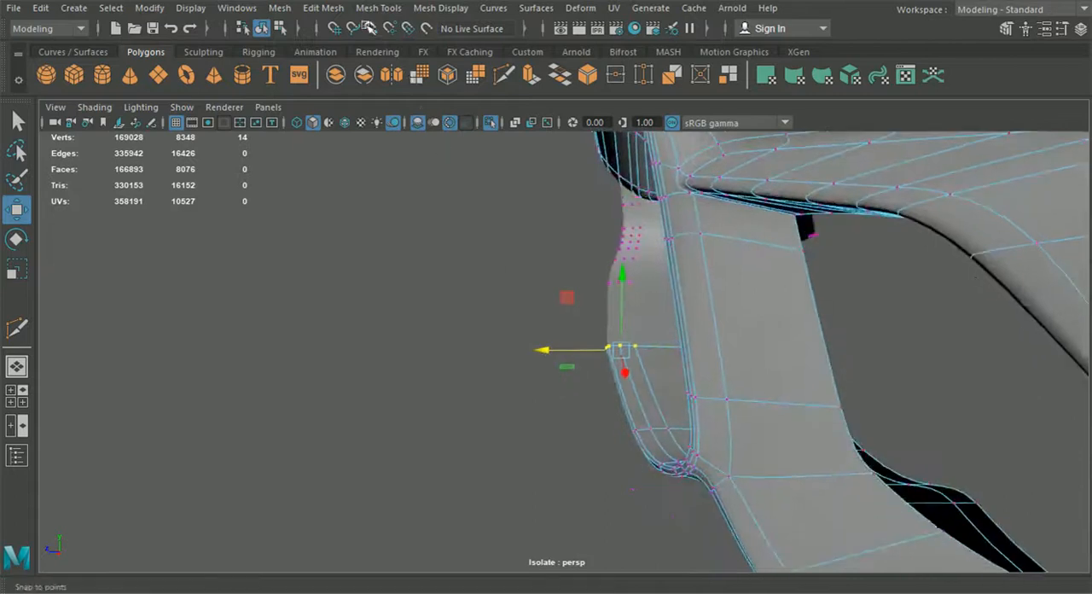
Step: Insert an edge loop across the grille frame's lower lip near the bumper's centre
{"action": "left_click", "coordinate": [367, 10]}
{"action": "left_click", "coordinate": [412, 129]}
{"action": "left_click_drag", "start_coordinate": [485, 283], "coordinate": [687, 358], "text": "alt"}
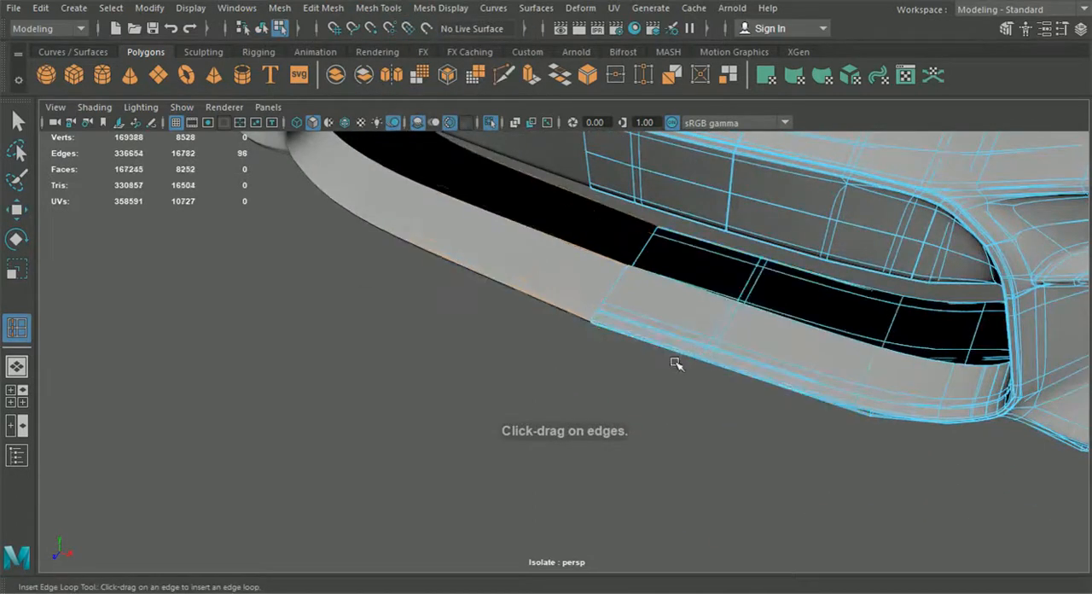
Step: Adjust the new loop's position on the lower lip with the Move tool and clear the selection
{"action": "left_click", "coordinate": [24, 212]}
{"action": "left_click_drag", "start_coordinate": [409, 369], "coordinate": [604, 381], "text": "alt"}
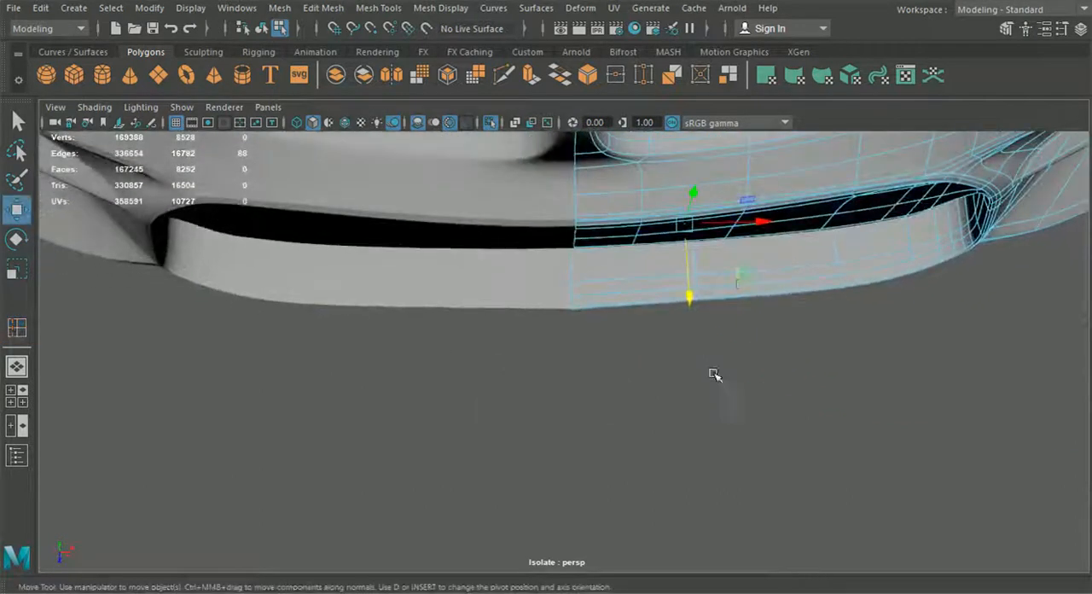
{"action": "right_click_drag", "start_coordinate": [742, 286], "coordinate": [720, 256]}
{"action": "left_click_drag", "start_coordinate": [687, 280], "coordinate": [681, 273]}
{"action": "left_click_drag", "start_coordinate": [682, 274], "coordinate": [762, 300], "text": "alt"}
{"action": "left_click_drag", "start_coordinate": [699, 346], "coordinate": [696, 354]}
{"action": "left_click", "coordinate": [629, 370]}
{"action": "left_click_drag", "start_coordinate": [630, 370], "coordinate": [511, 335], "text": "alt"}
Step: Return the bumper half to object mode and turn off its smooth preview
{"action": "scroll", "coordinate": [511, 335], "scroll_direction": "up", "scroll_amount": 2}
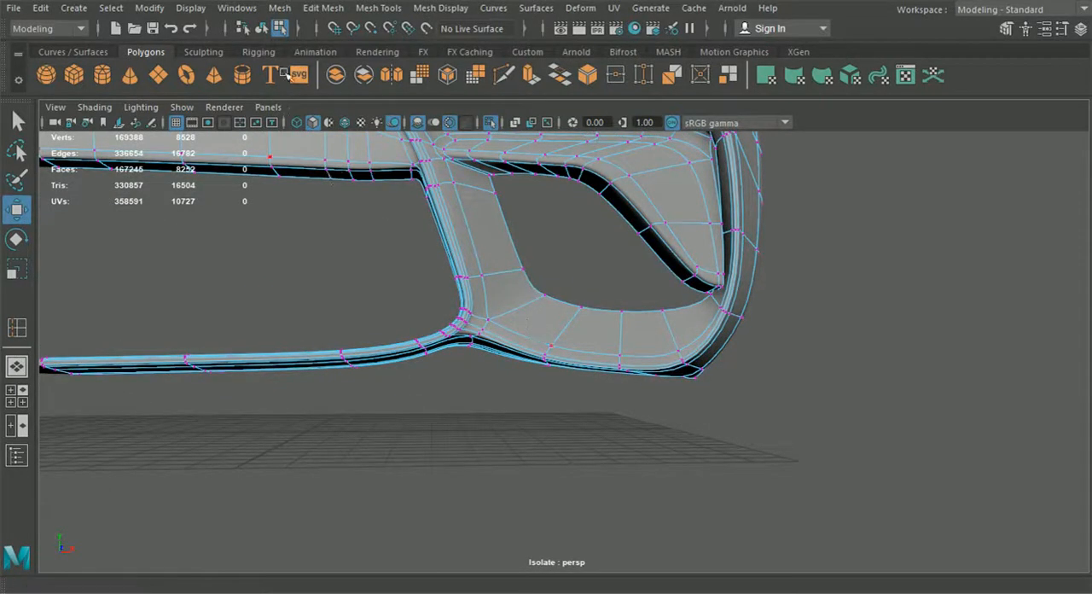
{"action": "left_click", "coordinate": [262, 29]}
{"action": "mouse_move", "coordinate": [511, 419]}
{"action": "left_mouse_down", "text": "alt"}
{"action": "mouse_move", "coordinate": [555, 440]}
{"action": "mouse_move", "coordinate": [520, 430]}
{"action": "left_mouse_up", "text": "alt"}
{"action": "key", "text": "1"}
{"action": "left_click_drag", "start_coordinate": [521, 353], "coordinate": [528, 319], "text": "alt"}
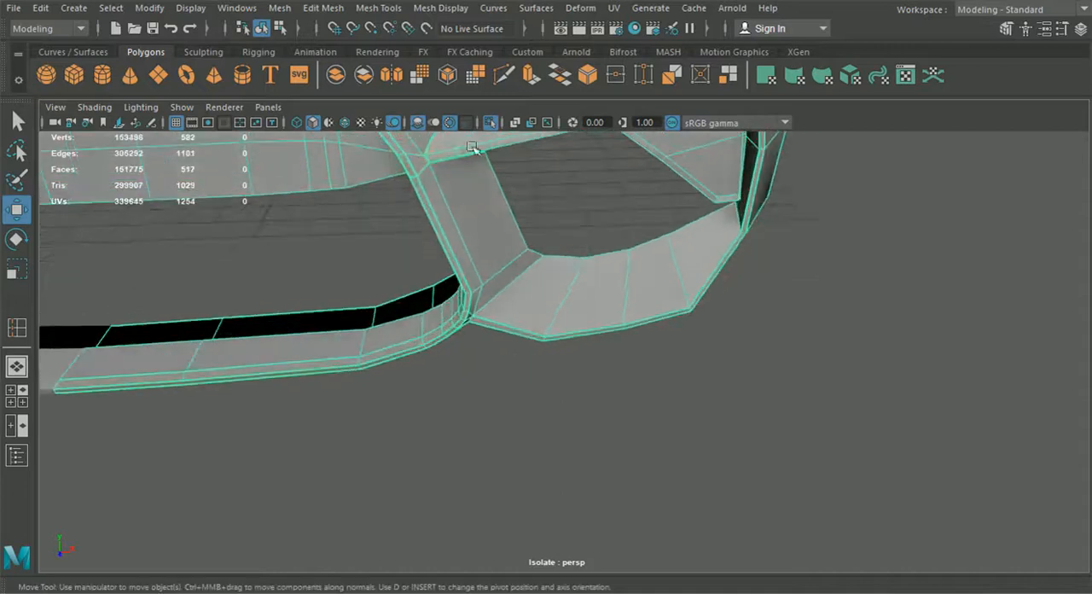
Step: Insert an edge loop across the side intake's lower rim beside the strut base and show the smoothed mesh with its cage
{"action": "left_click", "coordinate": [389, 8]}
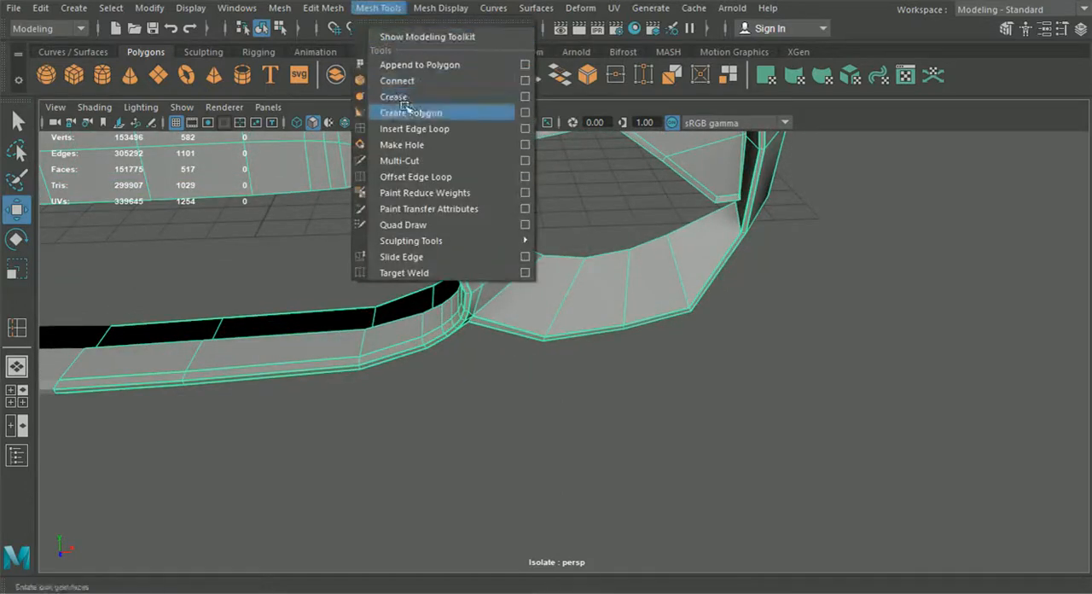
{"action": "left_click", "coordinate": [411, 127]}
{"action": "scroll", "coordinate": [572, 296], "scroll_direction": "up", "scroll_amount": 2}
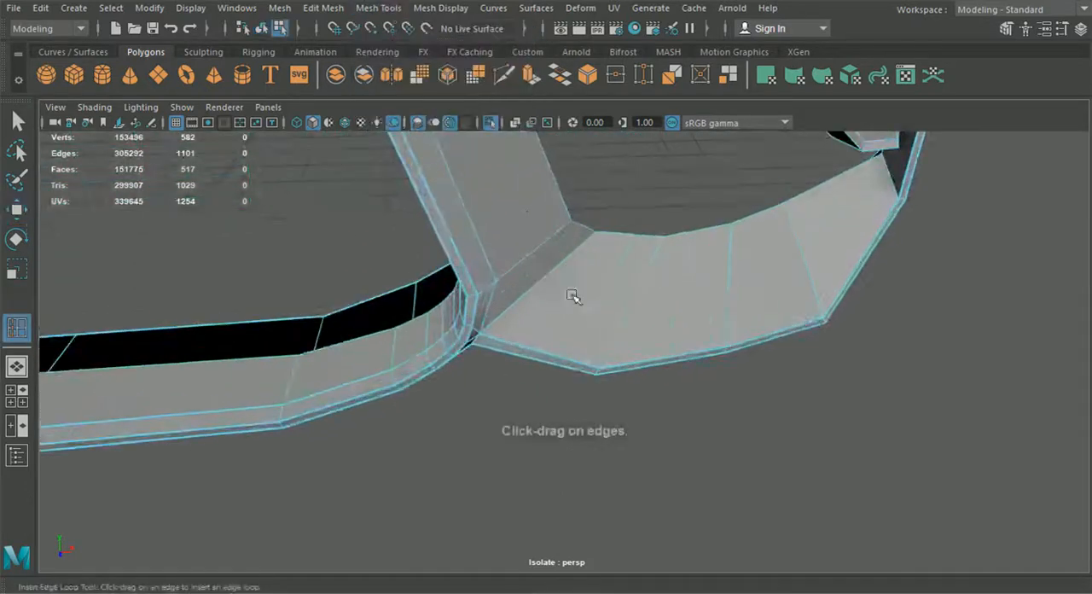
{"action": "left_click", "coordinate": [504, 342]}
{"action": "mouse_move", "coordinate": [504, 342]}
{"action": "left_mouse_down", "text": "alt"}
{"action": "mouse_move", "coordinate": [521, 365]}
{"action": "mouse_move", "coordinate": [519, 337]}
{"action": "left_mouse_up", "text": "alt"}
{"action": "key", "text": "2"}
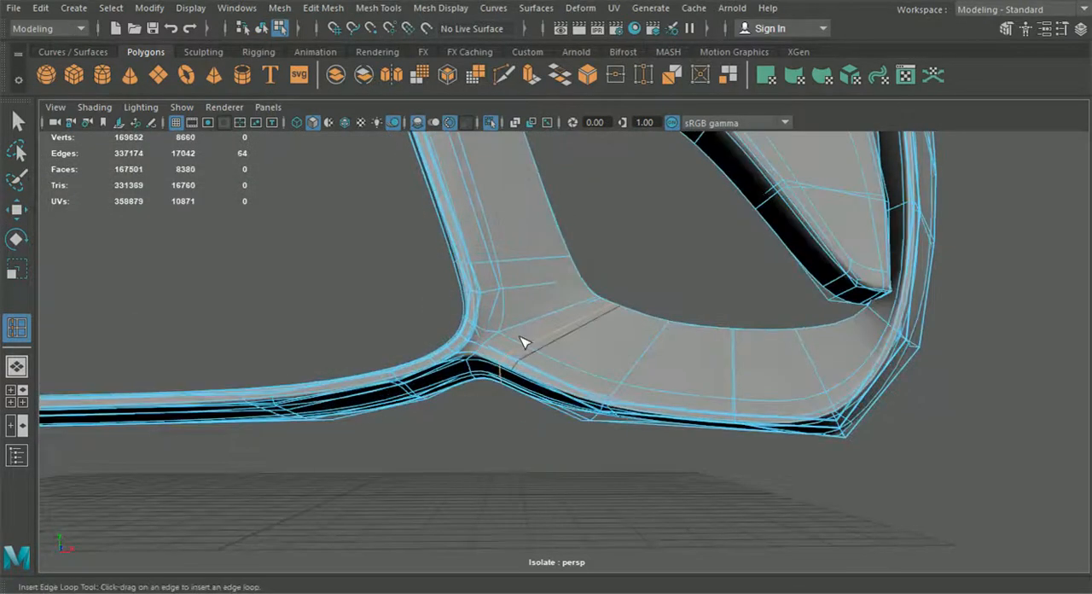
Step: Leave the edge loop tool, examine the smoothed strut base and lower intake rim, and turn the smooth preview off
{"action": "left_click", "coordinate": [21, 123]}
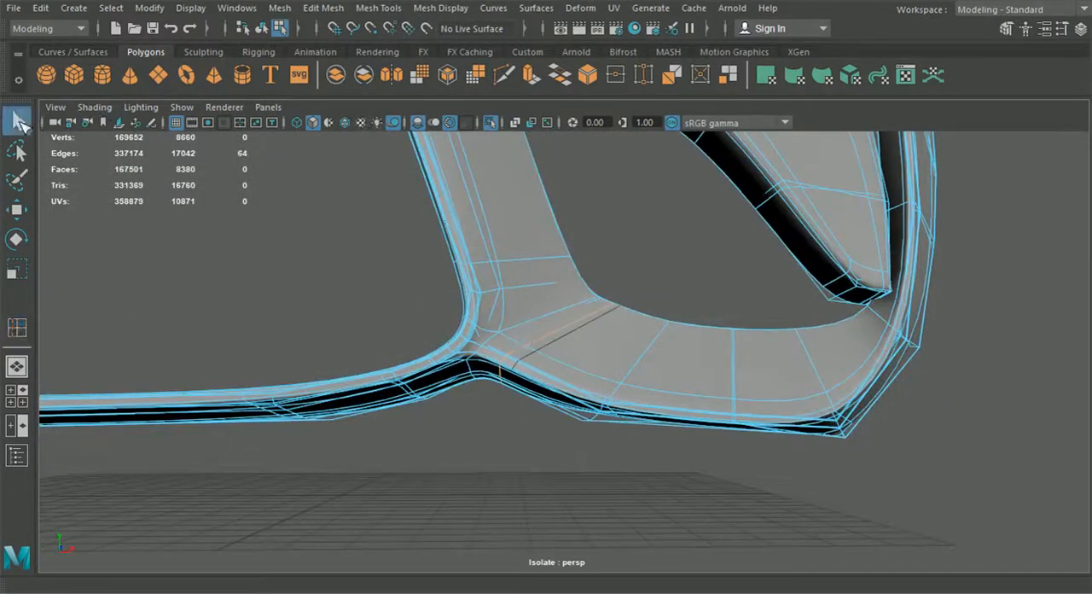
{"action": "left_click", "coordinate": [261, 30]}
{"action": "left_click_drag", "start_coordinate": [361, 234], "coordinate": [550, 270], "text": "alt"}
{"action": "scroll", "coordinate": [595, 333], "scroll_direction": "up", "scroll_amount": 3}
{"action": "left_click", "coordinate": [595, 334]}
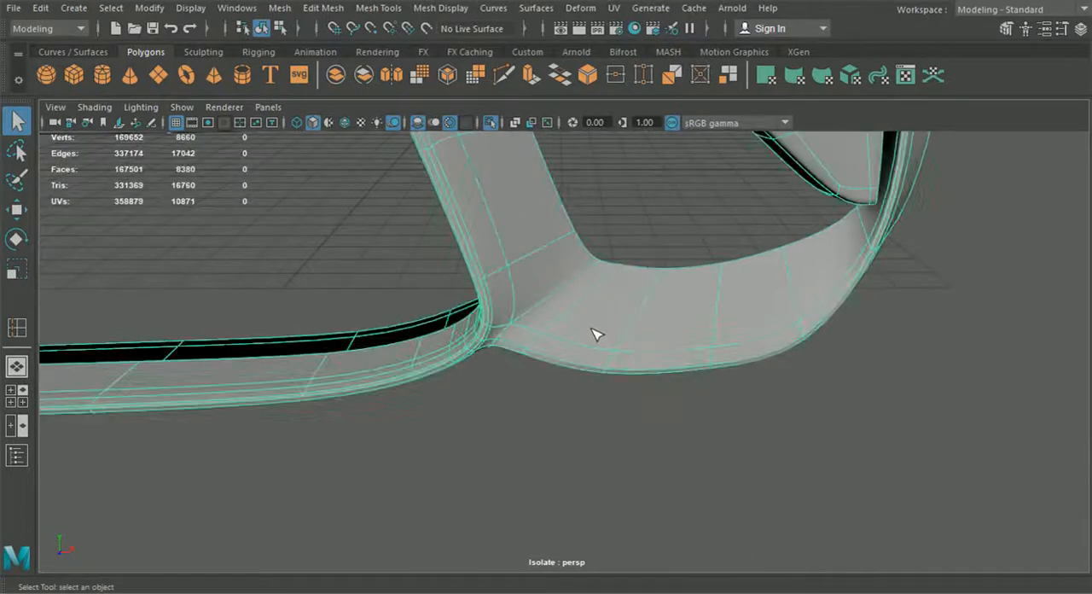
{"action": "key", "text": "1"}
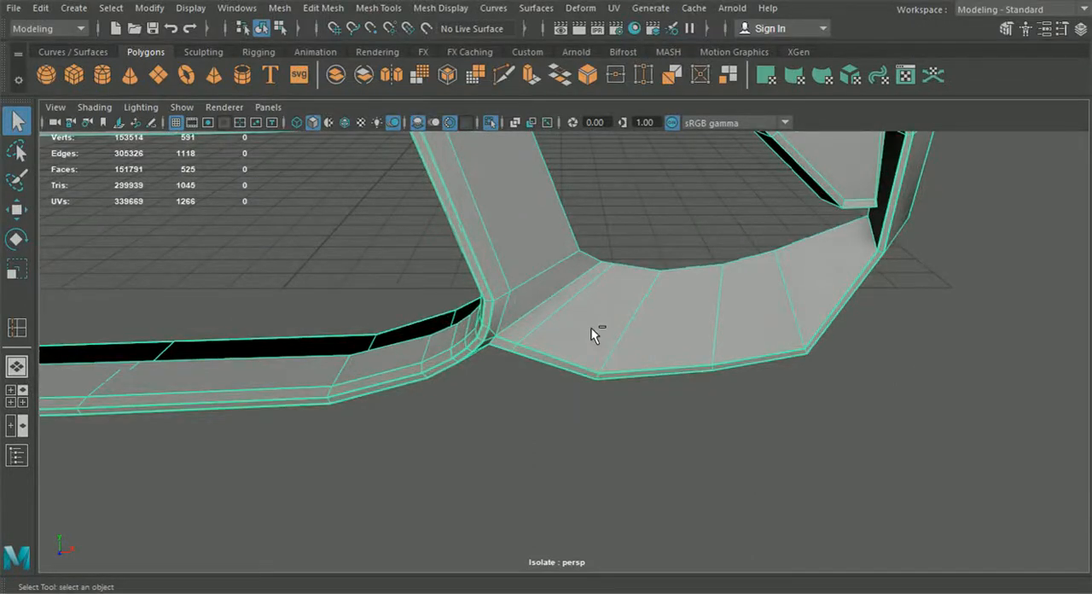
Step: Remove the edge loop just inserted beside the strut base
{"action": "left_click", "coordinate": [590, 327], "text": "shift"}
{"action": "left_click", "coordinate": [578, 325]}
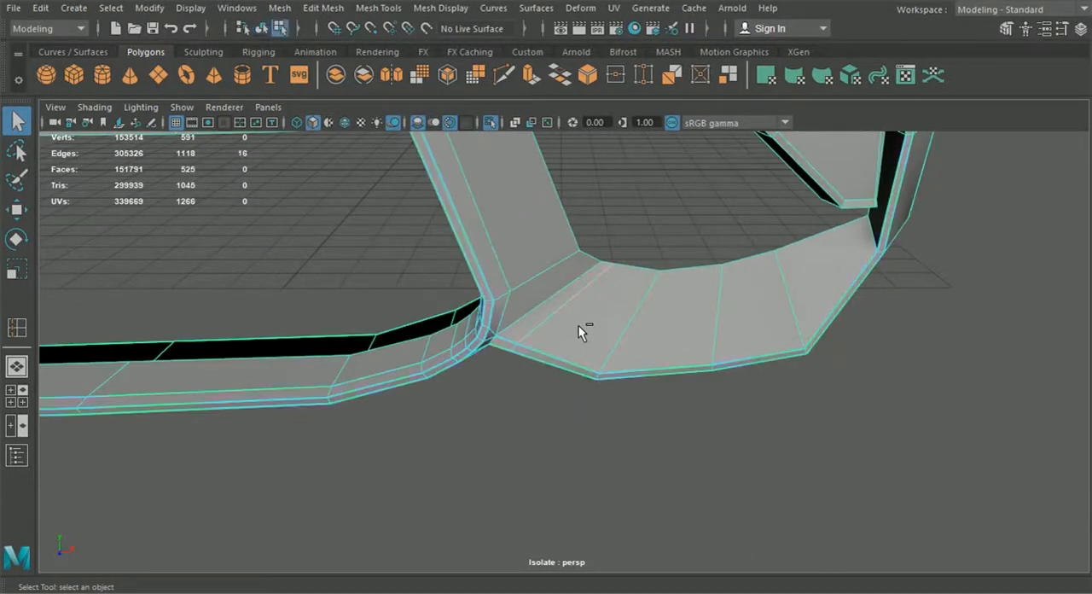
{"action": "key", "text": "ctrl+Delete"}
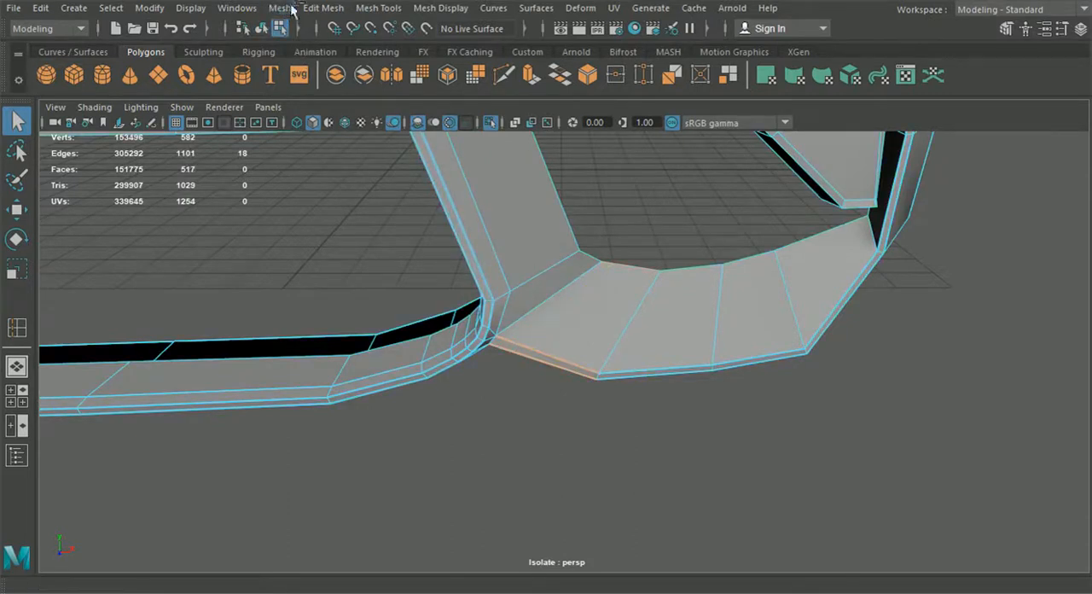
Step: Insert a new support edge loop across the intake's lower rim close to the strut base and return to object mode
{"action": "left_click", "coordinate": [324, 8]}
{"action": "left_click", "coordinate": [16, 327]}
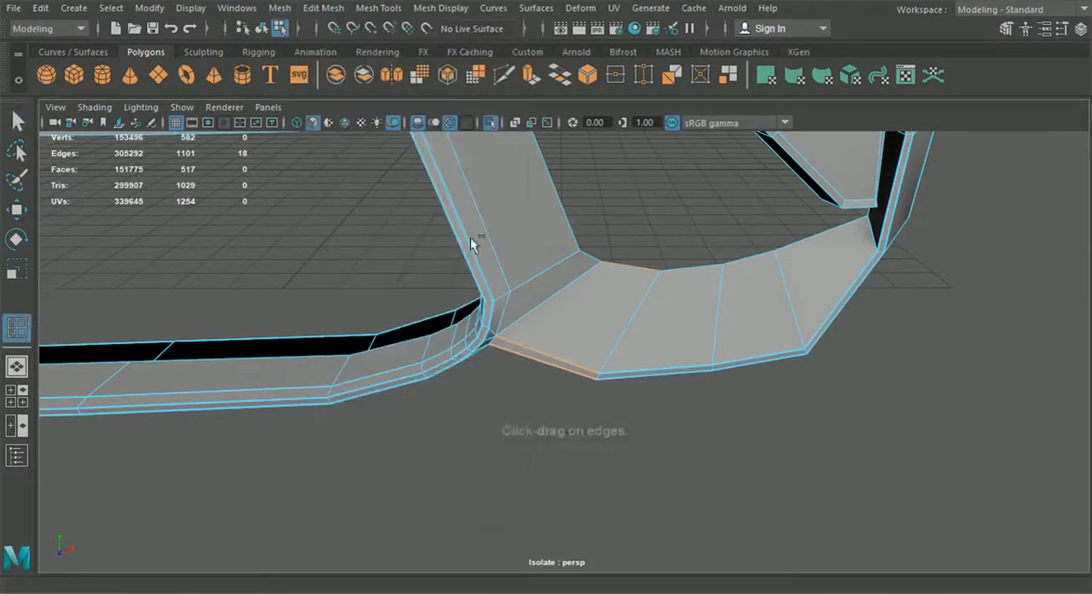
{"action": "scroll", "coordinate": [526, 341], "scroll_direction": "up", "scroll_amount": 3}
{"action": "left_click", "coordinate": [491, 399]}
{"action": "left_click", "coordinate": [261, 28]}
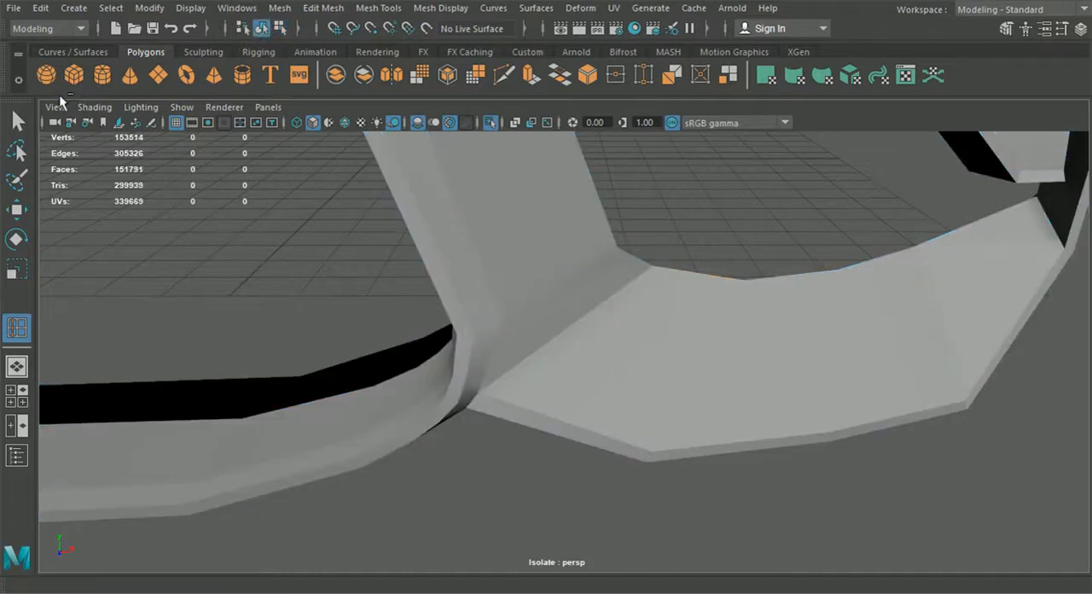
Step: Preview the bumper half smoothed, inspect the strut base and intake rim, and switch back to the unsmoothed mesh
{"action": "left_click", "coordinate": [16, 121]}
{"action": "left_click", "coordinate": [467, 223]}
{"action": "key", "text": "3"}
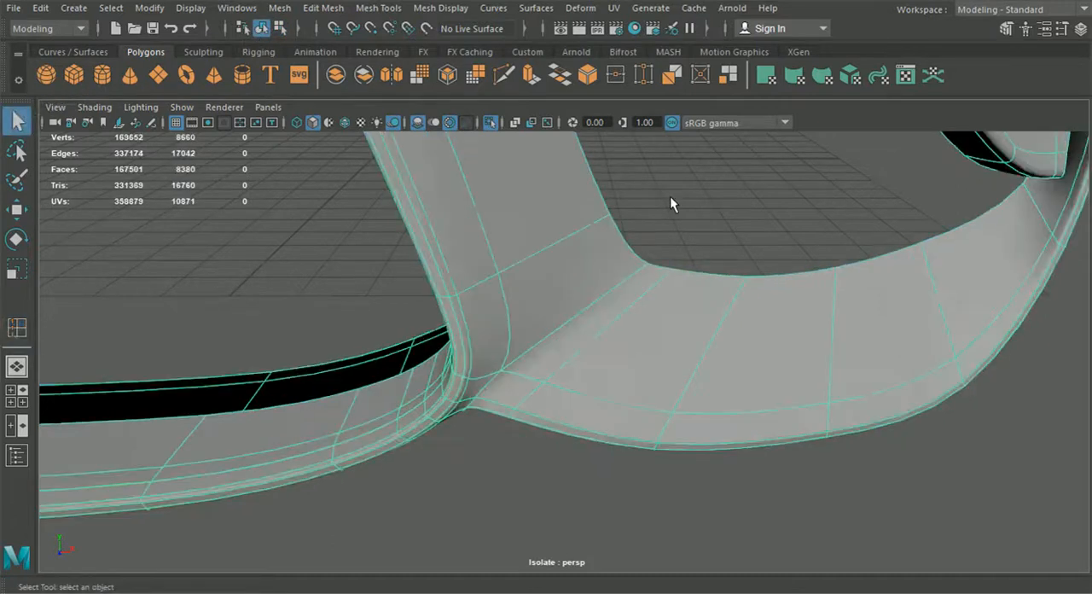
{"action": "left_click", "coordinate": [672, 202]}
{"action": "scroll", "coordinate": [690, 247], "scroll_direction": "down", "scroll_amount": 5}
{"action": "left_click_drag", "start_coordinate": [670, 280], "coordinate": [657, 358], "text": "alt"}
{"action": "left_click_drag", "start_coordinate": [531, 407], "coordinate": [570, 372], "text": "alt"}
{"action": "left_click", "coordinate": [590, 370]}
{"action": "key", "text": "1"}
{"action": "left_click_drag", "start_coordinate": [634, 412], "coordinate": [512, 304], "text": "alt"}
Step: Insert another edge loop across the side intake's lower rim, by the next rim edge out from the strut
{"action": "left_click", "coordinate": [322, 7]}
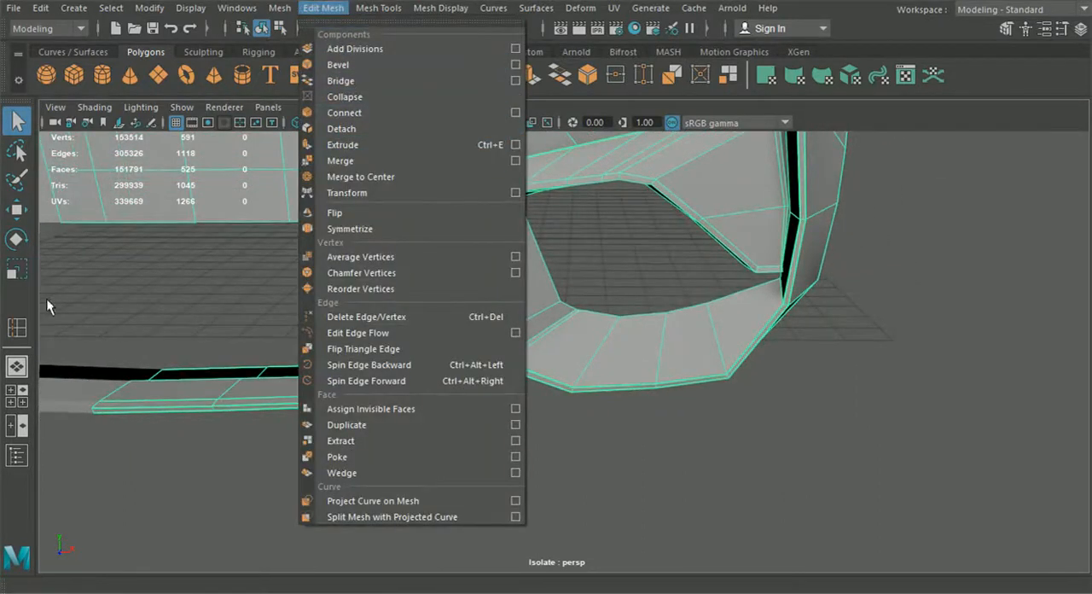
{"action": "left_click", "coordinate": [20, 331]}
{"action": "left_click_drag", "start_coordinate": [670, 448], "coordinate": [400, 334], "text": "alt"}
{"action": "left_click", "coordinate": [501, 392]}
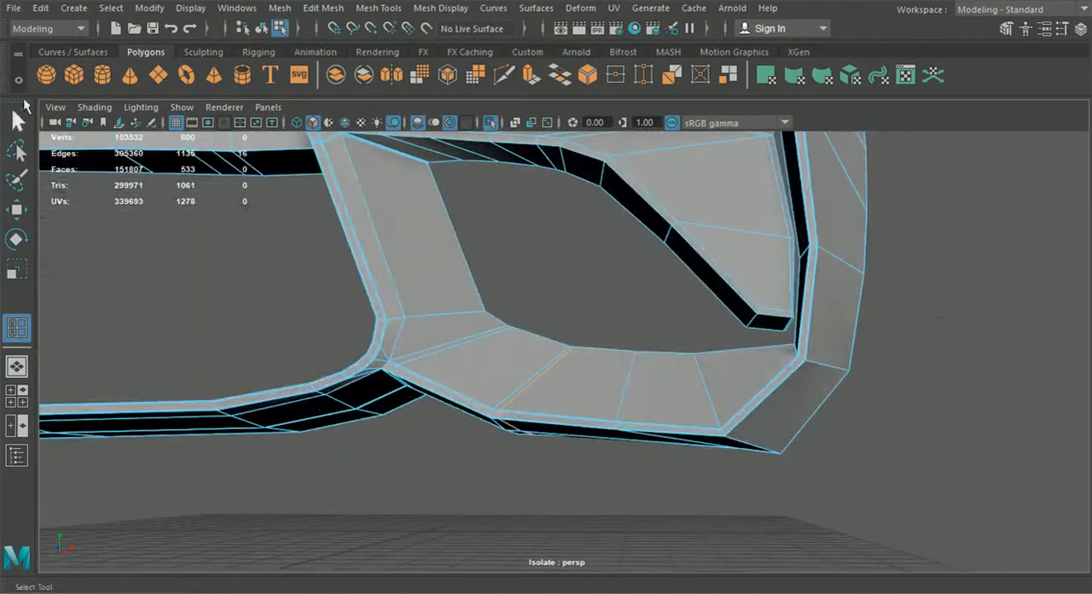
Step: Preview the bumper half smoothed, inspect the intake's lower rim around the new loop, and switch back to the unsmoothed mesh
{"action": "key", "text": "q"}
{"action": "left_click", "coordinate": [262, 29]}
{"action": "key", "text": "3"}
{"action": "left_click", "coordinate": [604, 313]}
{"action": "left_click_drag", "start_coordinate": [613, 337], "coordinate": [580, 360], "text": "alt"}
{"action": "left_click", "coordinate": [576, 355]}
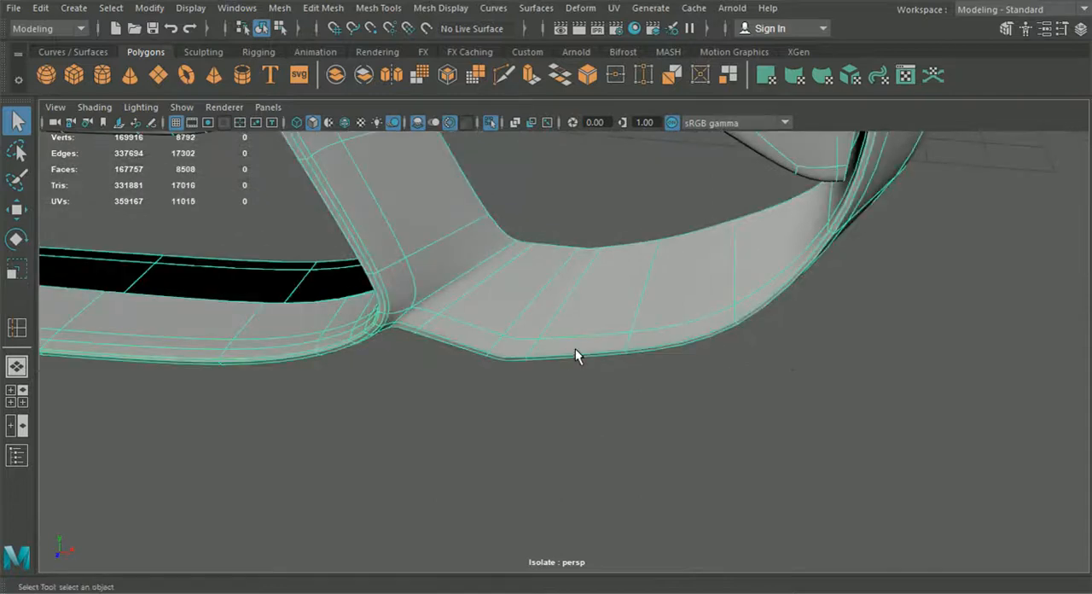
{"action": "key", "text": "1"}
{"action": "left_click", "coordinate": [579, 351]}
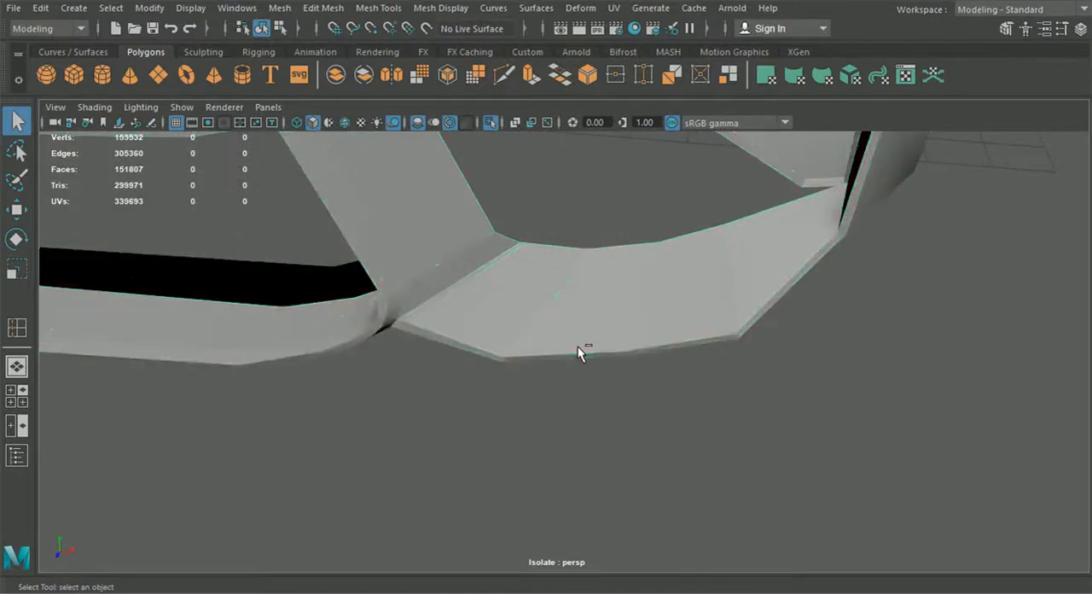
Step: Delete the extra edge loop just inserted across the side intake's lower rim
{"action": "left_click", "coordinate": [584, 290]}
{"action": "key", "text": "F10"}
{"action": "double_click", "coordinate": [595, 270]}
{"action": "key", "text": "ctrl+Delete"}
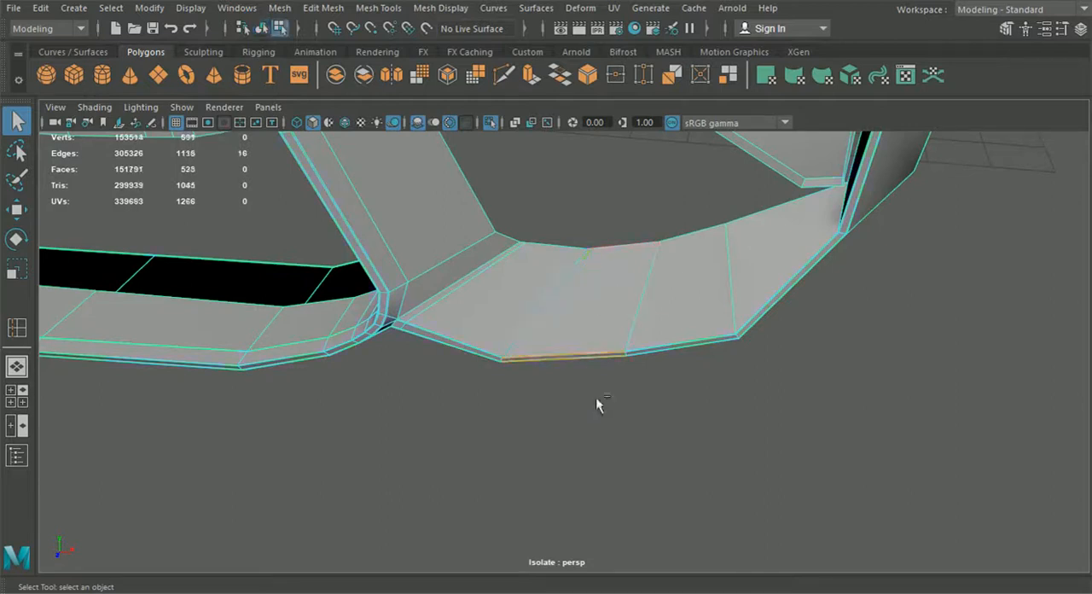
Step: Add a vertex midway along the opening edge of the second rim panel and insert an edge loop near the panel's lower corner
{"action": "left_click", "coordinate": [503, 75]}
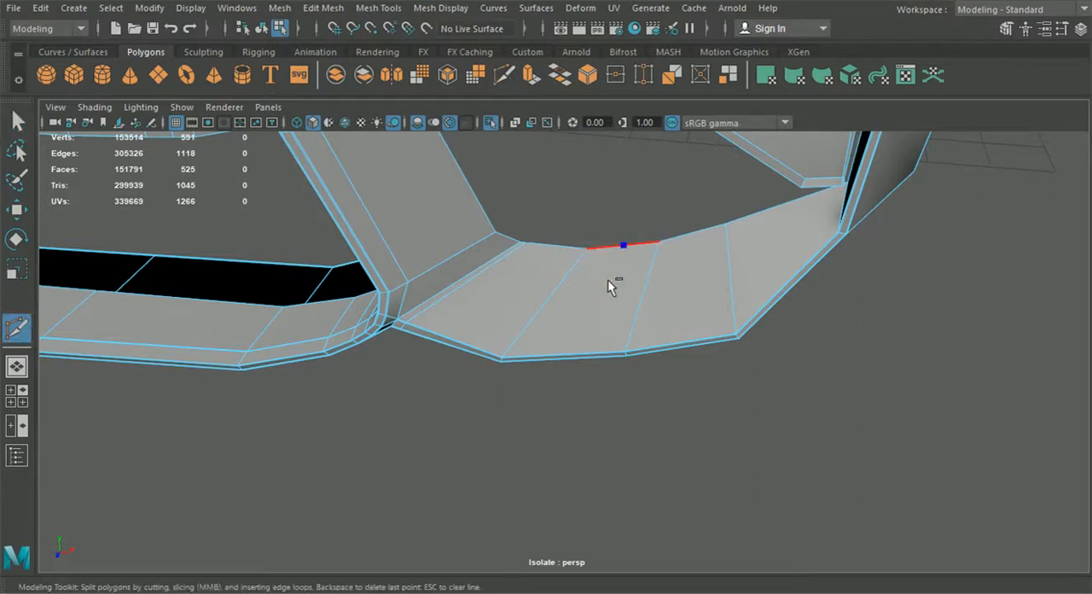
{"action": "key", "text": "Return"}
{"action": "left_click", "coordinate": [379, 8]}
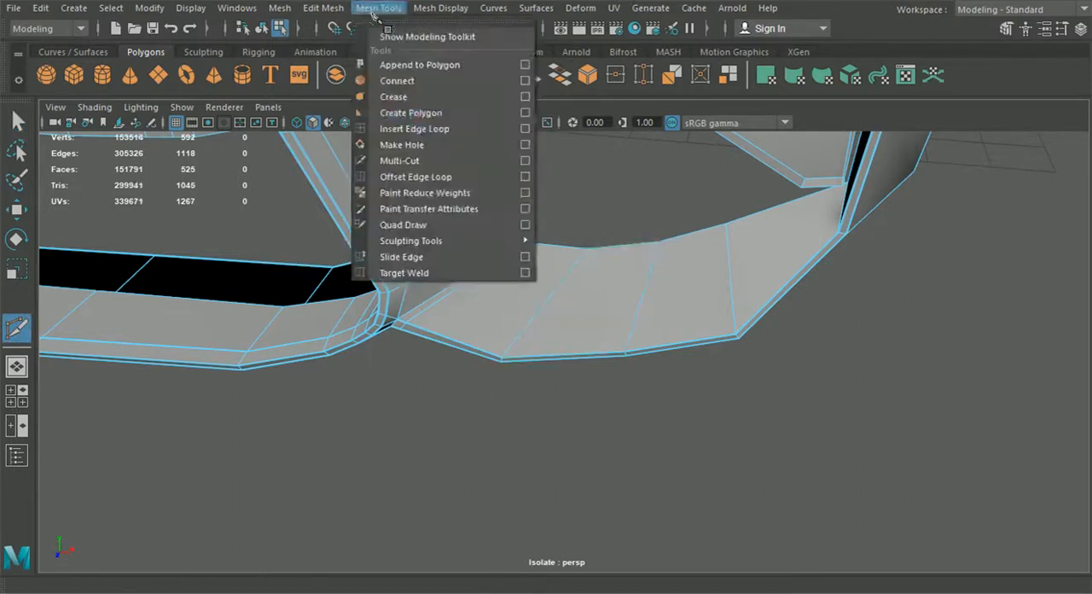
{"action": "left_click", "coordinate": [414, 129]}
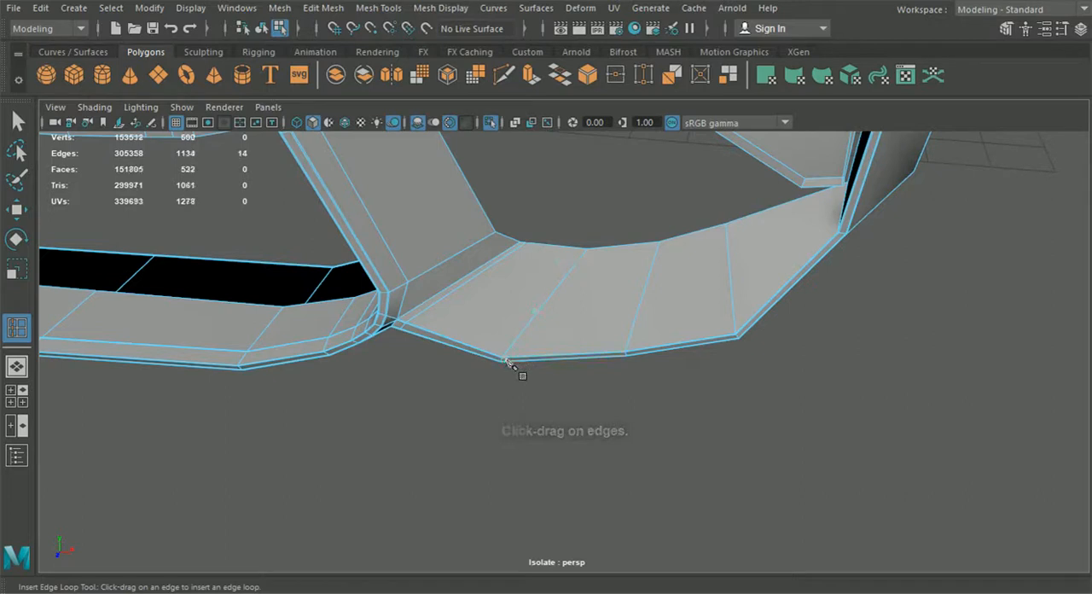
{"action": "left_click", "coordinate": [16, 210]}
Step: Cut an edge across the second rim panel, joining the new loop at its lower corner to the added opening-edge vertex
{"action": "right_click_drag", "start_coordinate": [426, 358], "coordinate": [695, 480], "text": "alt"}
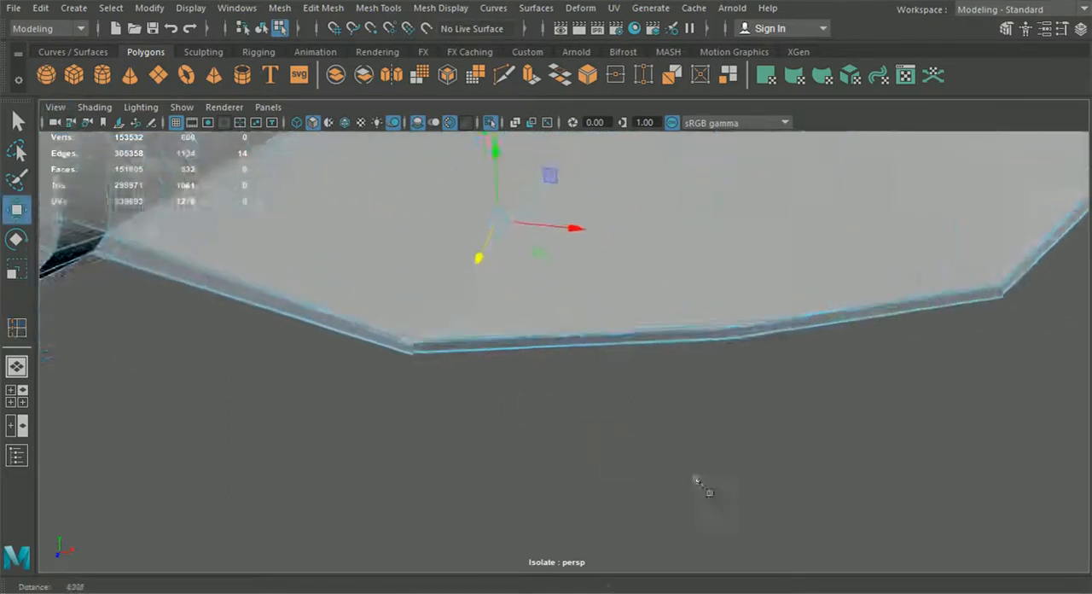
{"action": "left_click", "coordinate": [505, 75]}
{"action": "left_click", "coordinate": [390, 338]}
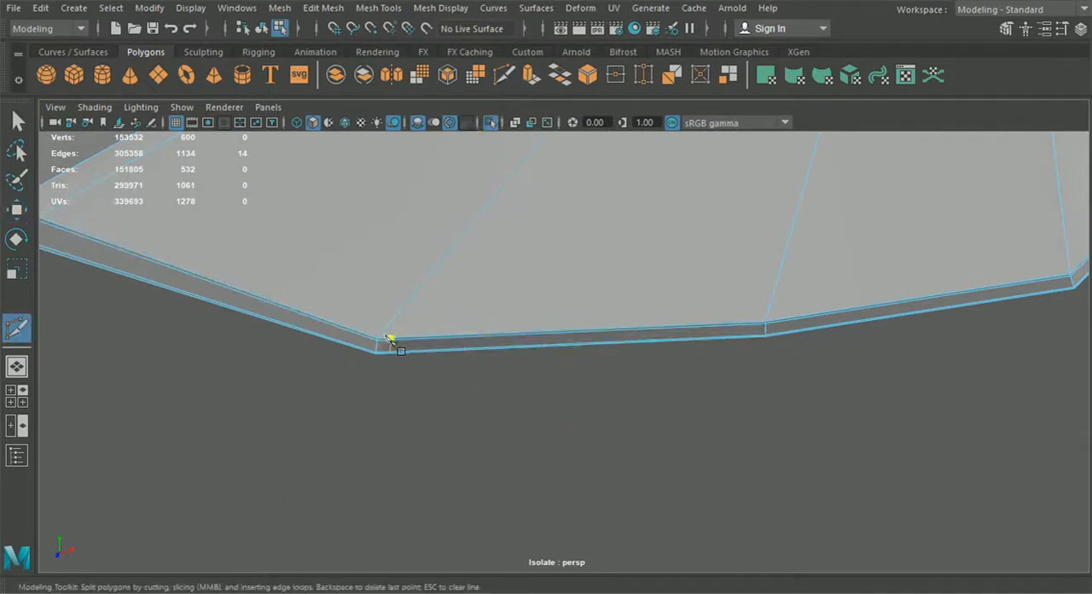
{"action": "left_click_drag", "start_coordinate": [539, 231], "coordinate": [600, 197], "text": "alt"}
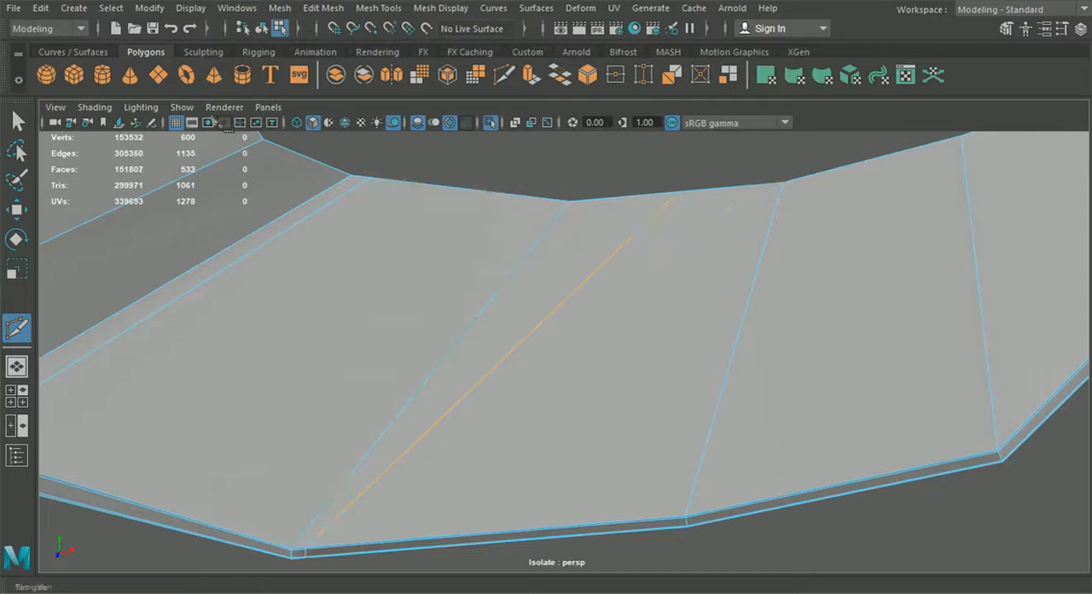
{"action": "left_click", "coordinate": [17, 120]}
Step: Preview the bumper half smoothed, inspect the whole side intake and lower lip, and switch back to the unsmoothed mesh
{"action": "scroll", "coordinate": [526, 256], "scroll_direction": "down", "scroll_amount": 3}
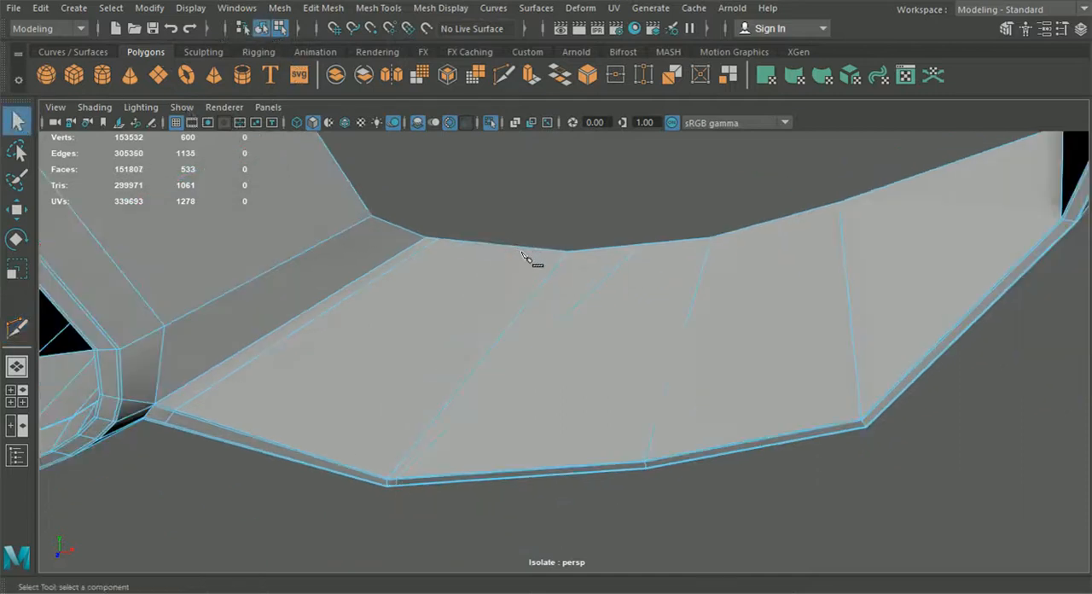
{"action": "left_click_drag", "start_coordinate": [526, 256], "coordinate": [515, 294], "text": "alt"}
{"action": "left_click", "coordinate": [262, 29]}
{"action": "left_click", "coordinate": [480, 275]}
{"action": "left_click", "coordinate": [477, 339]}
{"action": "key", "text": "3"}
{"action": "left_click", "coordinate": [539, 205]}
{"action": "left_click_drag", "start_coordinate": [574, 215], "coordinate": [685, 294], "text": "alt"}
{"action": "scroll", "coordinate": [674, 320], "scroll_direction": "down", "scroll_amount": 4}
{"action": "left_click_drag", "start_coordinate": [668, 331], "coordinate": [632, 351], "text": "alt"}
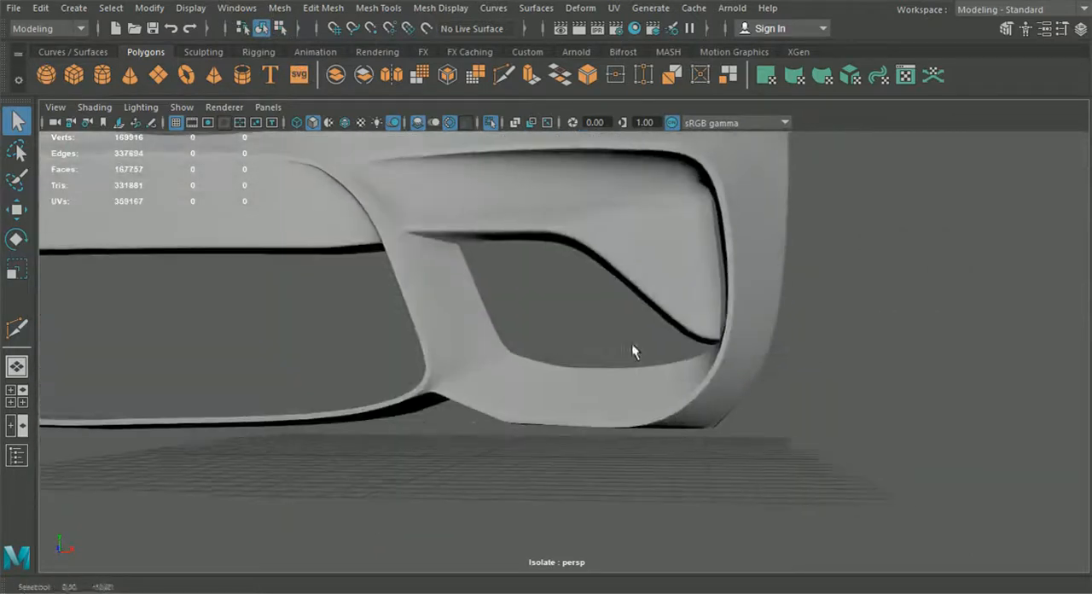
{"action": "scroll", "coordinate": [563, 461], "scroll_direction": "down", "scroll_amount": 4}
{"action": "left_click_drag", "start_coordinate": [544, 489], "coordinate": [590, 364], "text": "alt"}
{"action": "left_click", "coordinate": [590, 364]}
{"action": "key", "text": "1"}
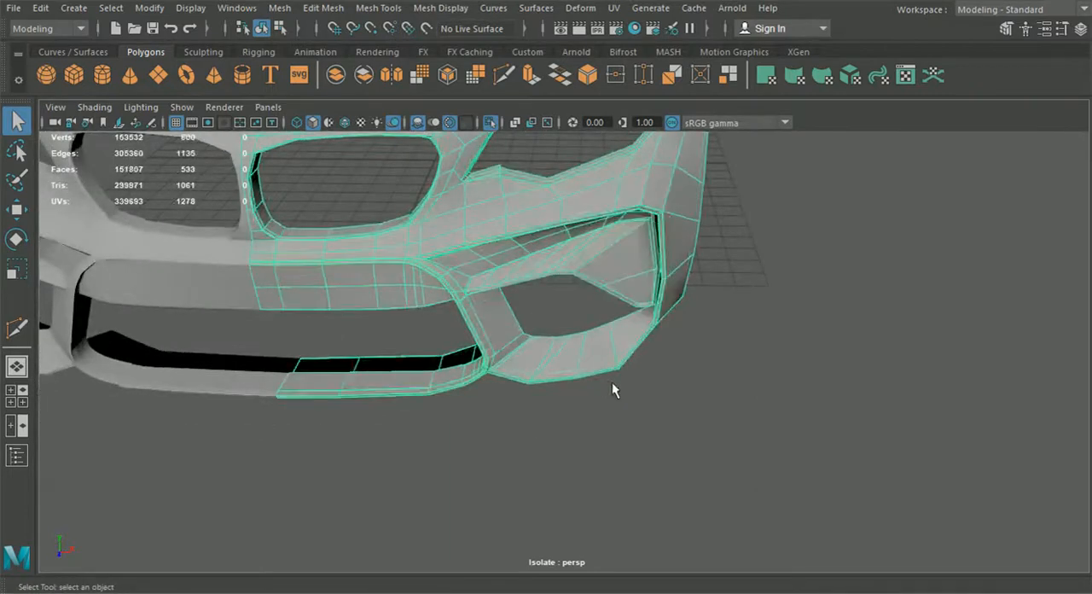
Step: Add a vertex with Multi-Cut on the opening edge of the rim panel before the outer lower corner
{"action": "scroll", "coordinate": [612, 381], "scroll_direction": "up", "scroll_amount": 10}
{"action": "left_click", "coordinate": [505, 76]}
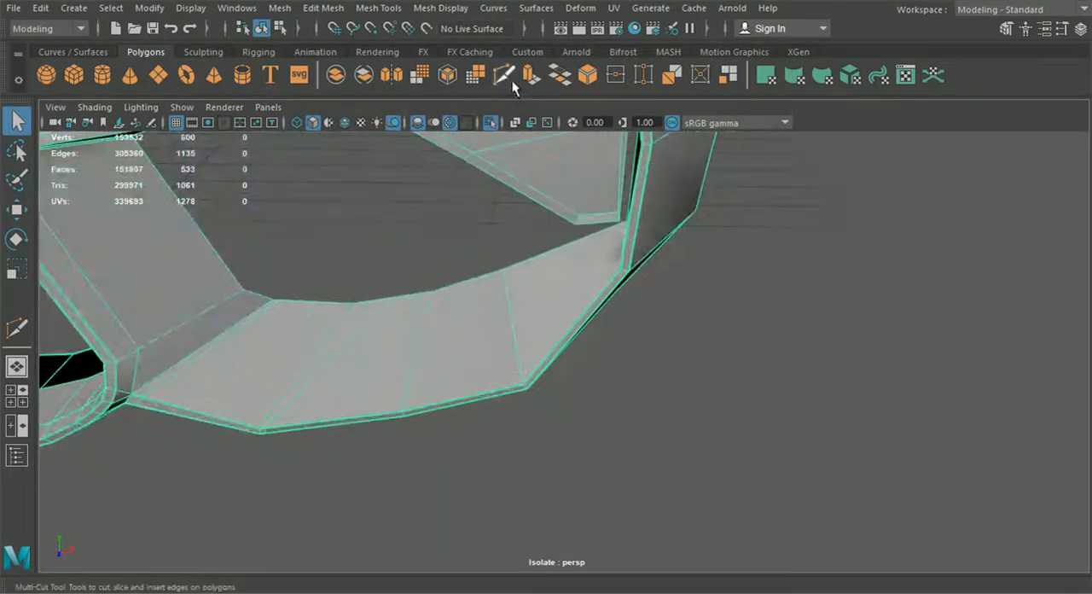
{"action": "scroll", "coordinate": [449, 264], "scroll_direction": "up", "scroll_amount": 2}
{"action": "right_click", "coordinate": [464, 329]}
Step: Try inserting an edge loop through the rim's lower edge close to the intake's outer lower corner
{"action": "left_click", "coordinate": [327, 9]}
{"action": "mouse_move", "coordinate": [373, 9]}
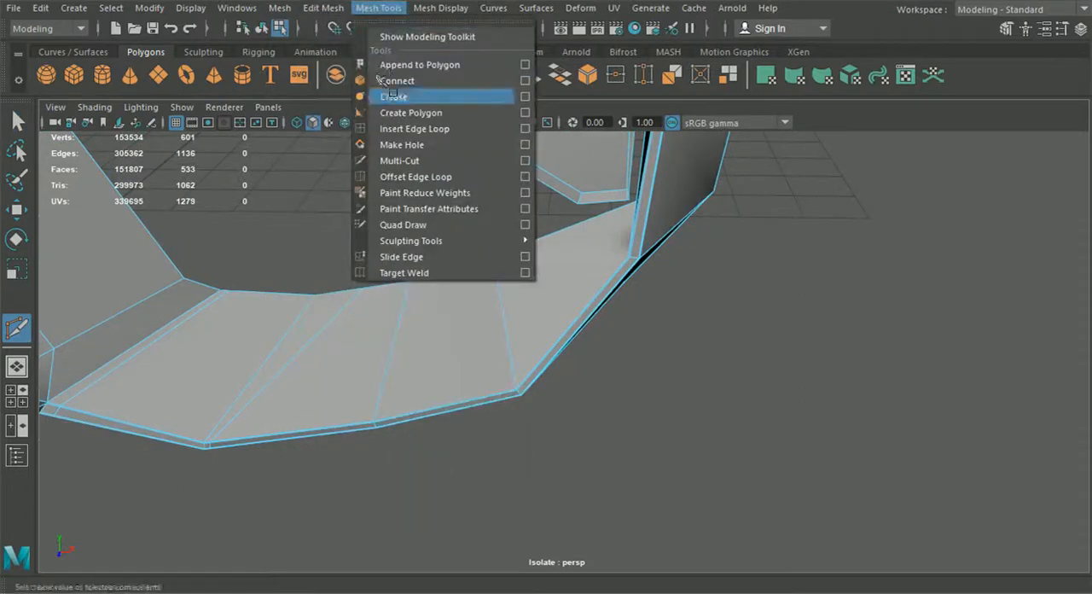
{"action": "left_click", "coordinate": [416, 129]}
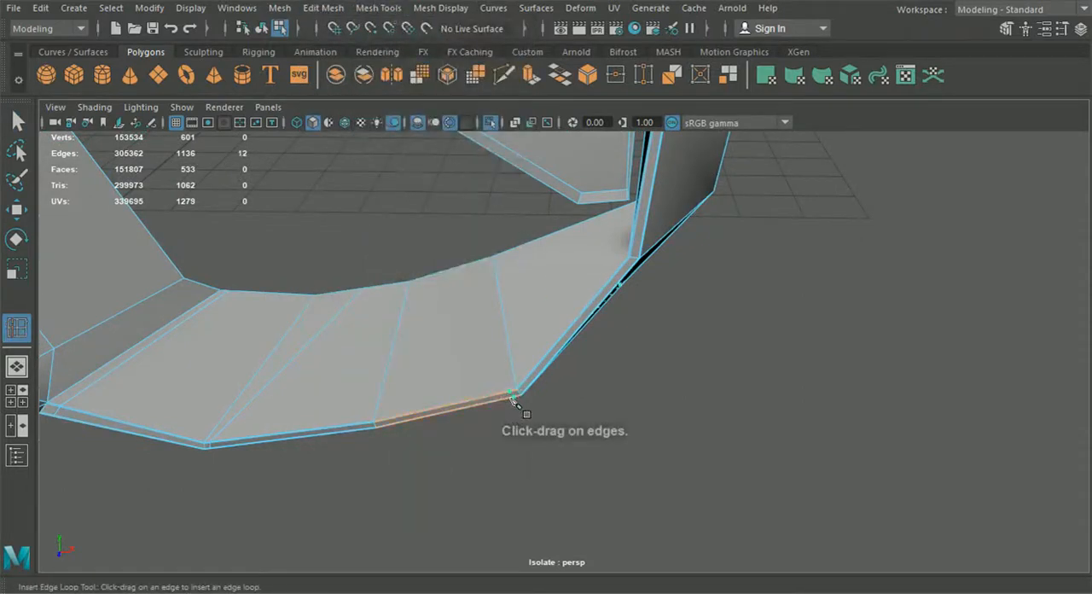
{"action": "left_click", "coordinate": [512, 399]}
{"action": "left_click_drag", "start_coordinate": [512, 399], "coordinate": [504, 373], "text": "alt"}
Step: Try cutting an edge across the rim panel from the added opening-edge vertex down to the loop beside the outer corner
{"action": "left_click", "coordinate": [505, 77]}
{"action": "scroll", "coordinate": [496, 475], "scroll_direction": "up", "scroll_amount": 3}
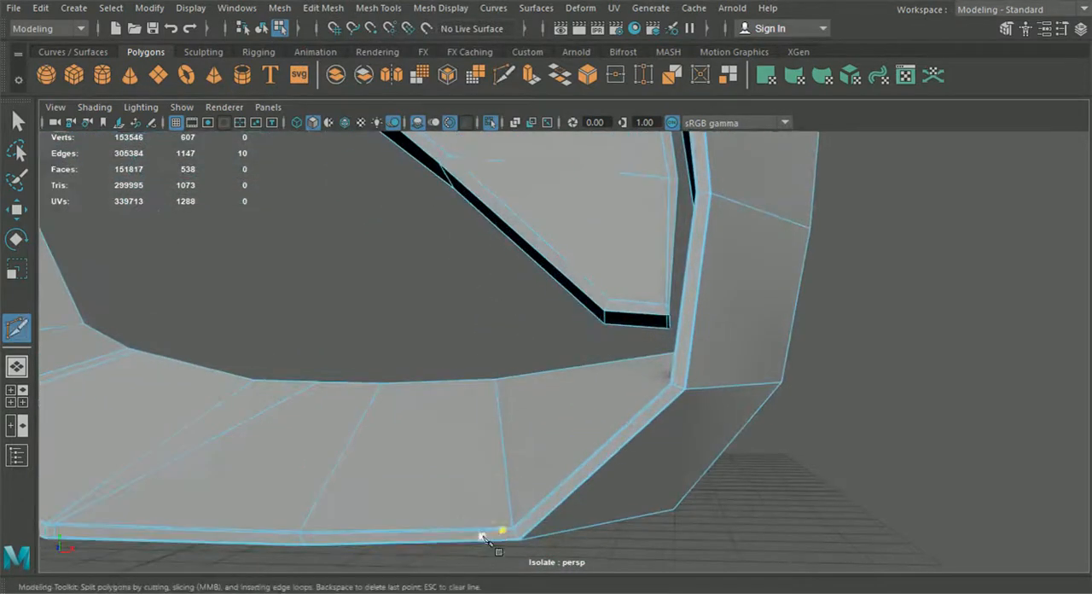
{"action": "left_click_drag", "start_coordinate": [456, 383], "coordinate": [468, 495], "text": "alt"}
{"action": "middle_click_drag", "start_coordinate": [468, 495], "coordinate": [474, 466], "text": "alt"}
{"action": "scroll", "coordinate": [463, 397], "scroll_direction": "up", "scroll_amount": 4}
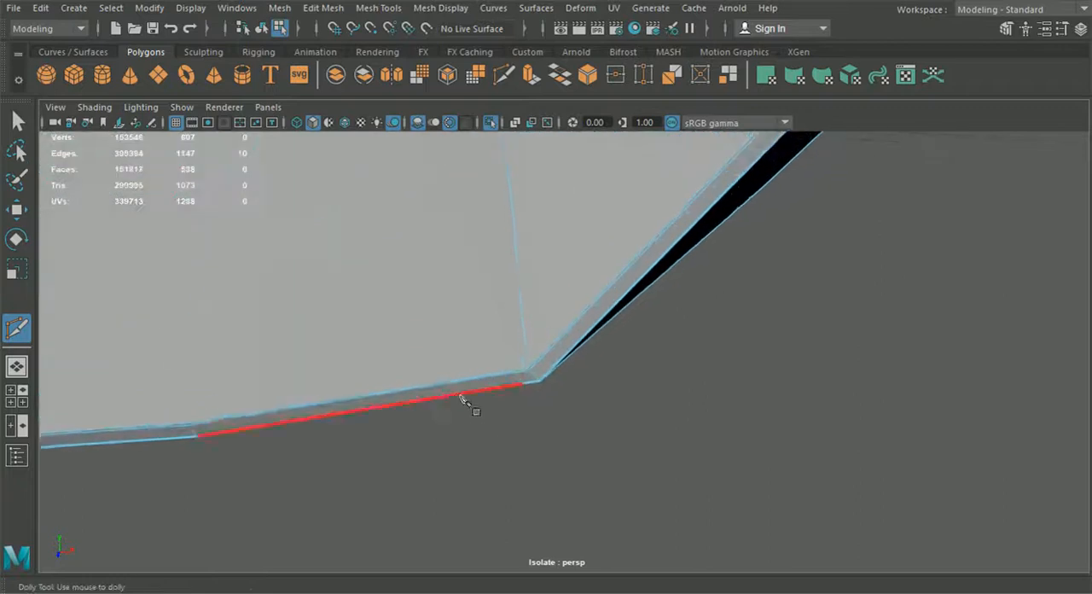
{"action": "left_click", "coordinate": [520, 377]}
{"action": "key", "text": "Return"}
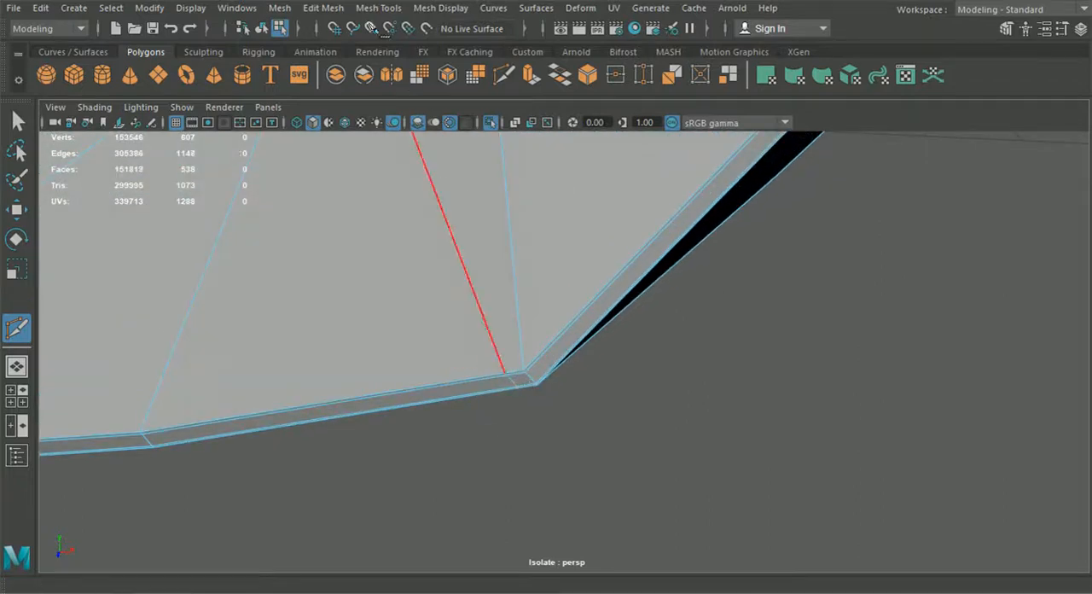
Step: Preview the bumper half smoothed, inspect the rim's outer lower corner, and switch back to the unsmoothed mesh
{"action": "left_click", "coordinate": [264, 31]}
{"action": "scroll", "coordinate": [541, 383], "scroll_direction": "down", "scroll_amount": 3}
{"action": "left_click", "coordinate": [19, 125]}
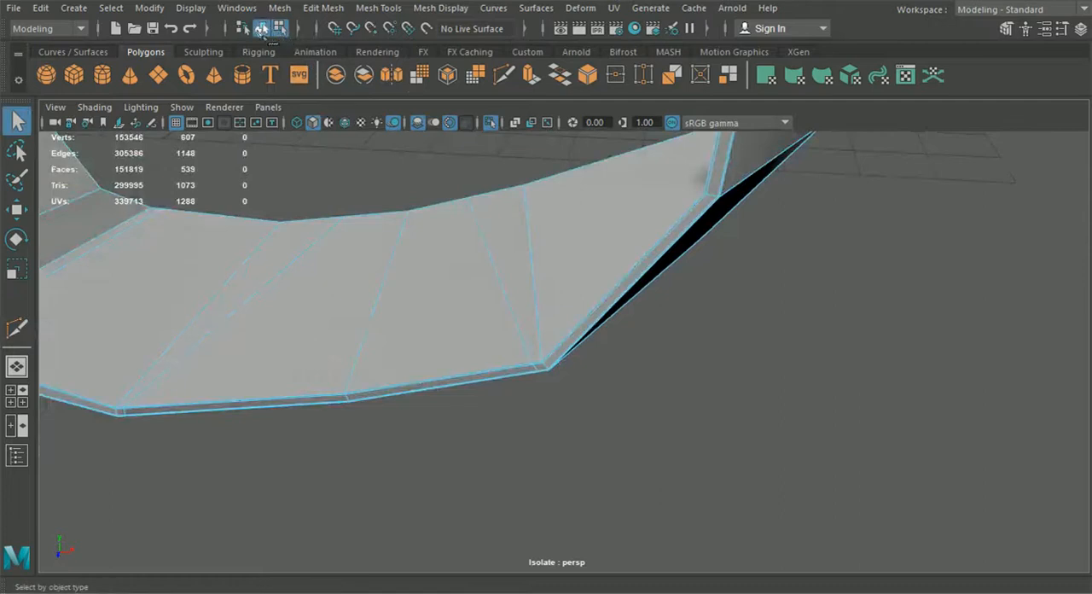
{"action": "left_click", "coordinate": [348, 194]}
{"action": "left_click", "coordinate": [401, 290]}
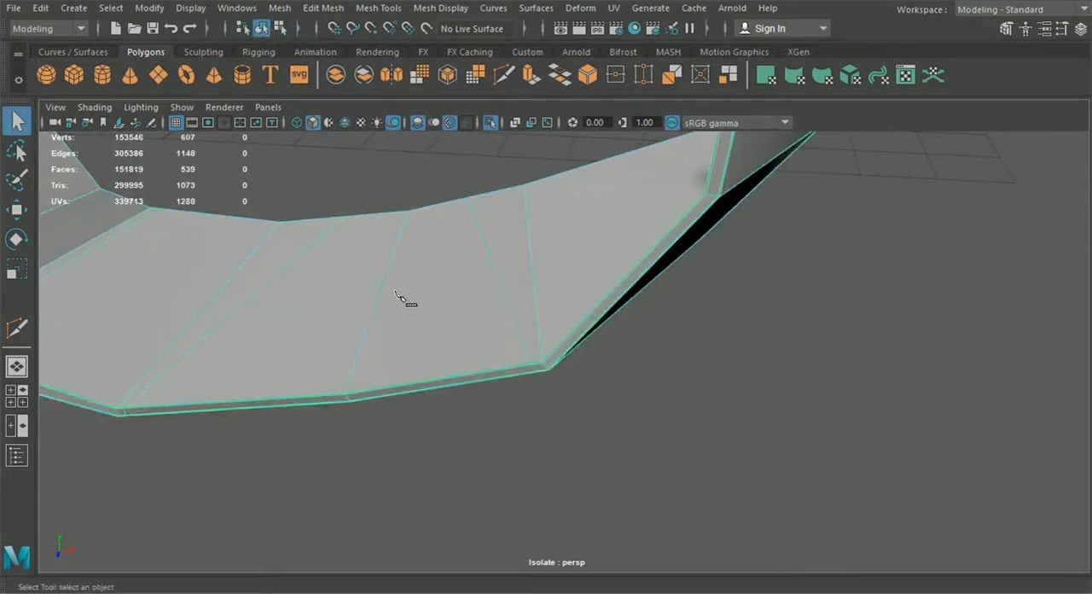
{"action": "key", "text": "3"}
{"action": "left_click", "coordinate": [618, 417]}
{"action": "left_click_drag", "start_coordinate": [566, 371], "coordinate": [569, 401], "text": "alt"}
{"action": "left_click", "coordinate": [569, 398]}
{"action": "key", "text": "1"}
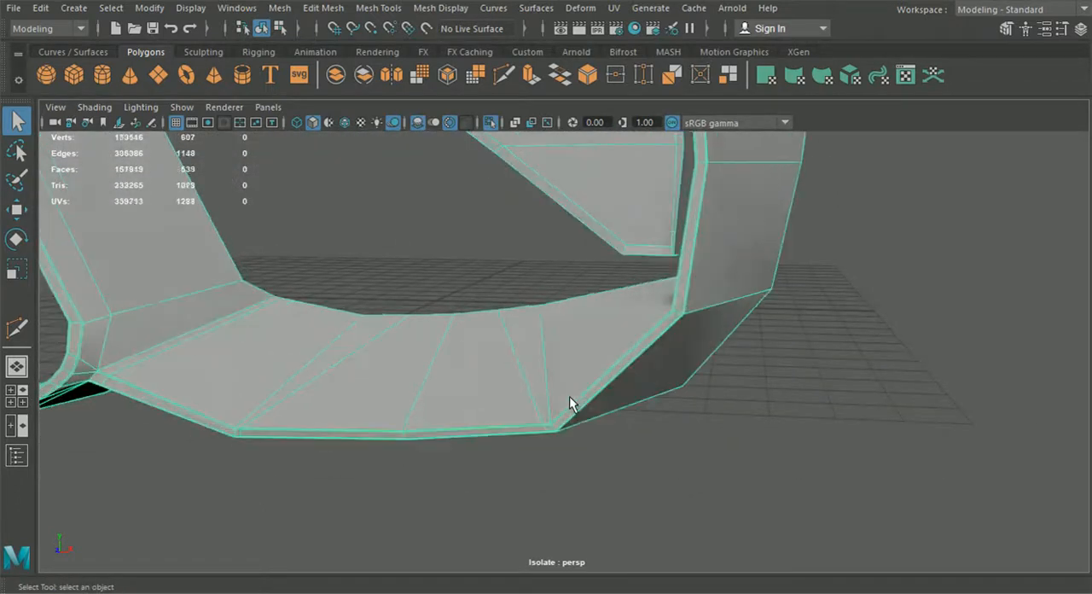
Step: Undo the panel cut and the edge loop inserted beside the outer lower corner
{"action": "key", "text": "ctrl+z"}
{"action": "key", "text": "ctrl+z"}
{"action": "key", "text": "ctrl+z"}
{"action": "key", "text": "ctrl+z"}
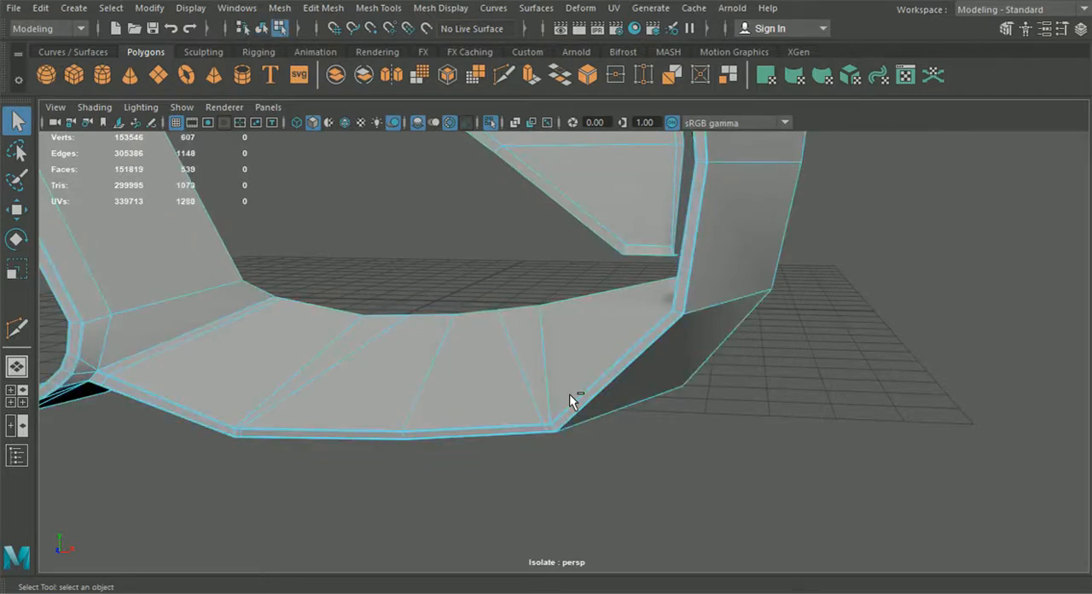
{"action": "key", "text": "ctrl+z"}
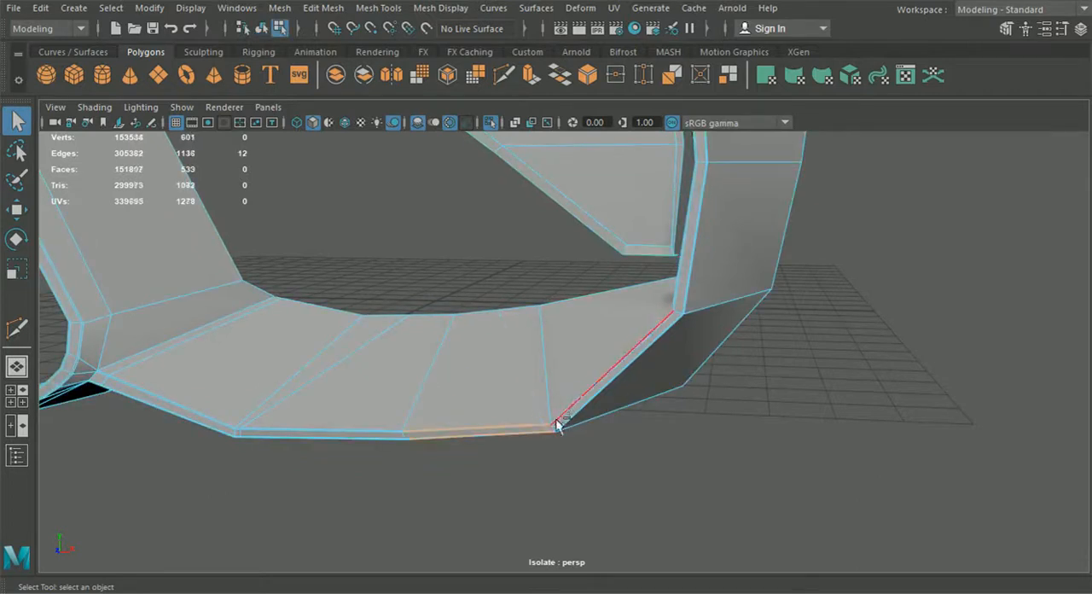
Step: Insert an edge loop through the rim's lower edge, slightly farther from the intake's outer lower corner
{"action": "left_click", "coordinate": [376, 8]}
{"action": "left_click", "coordinate": [409, 128]}
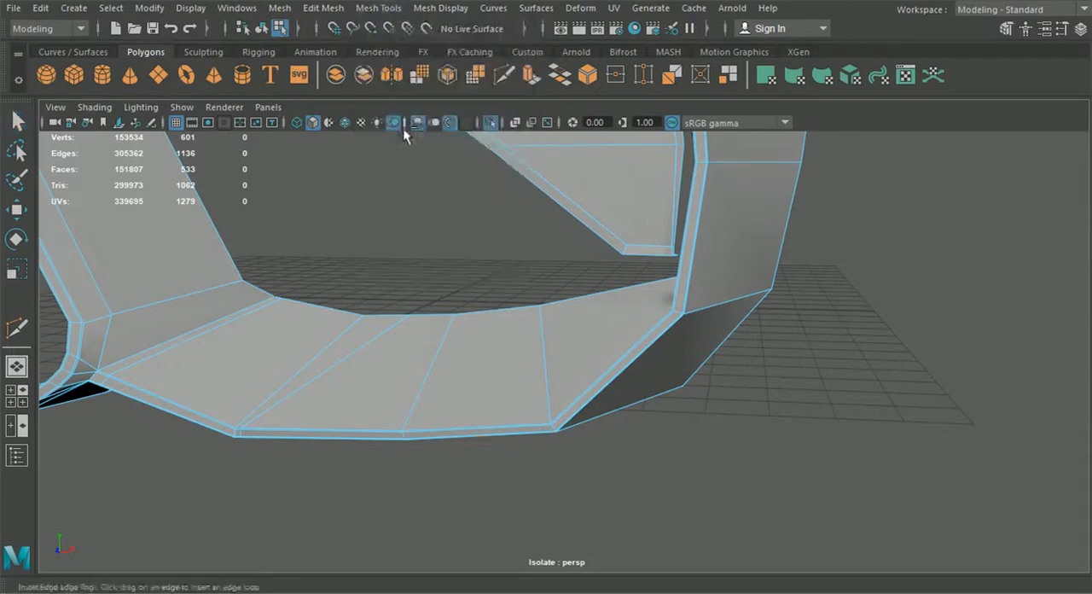
{"action": "left_click_drag", "start_coordinate": [491, 435], "coordinate": [492, 407], "text": "alt"}
{"action": "left_click_drag", "start_coordinate": [518, 357], "coordinate": [514, 359]}
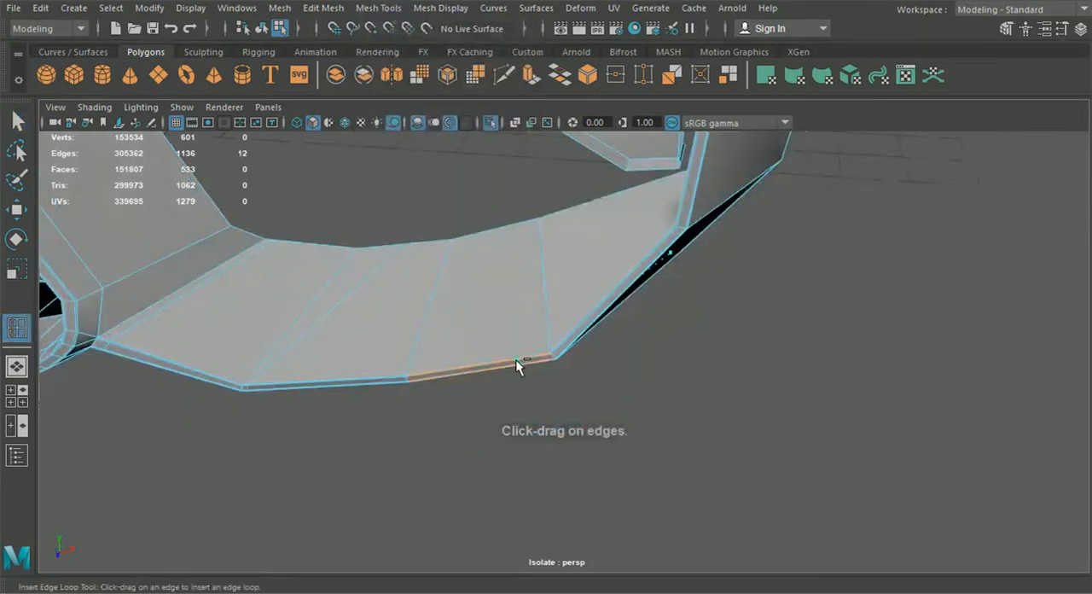
{"action": "key", "text": "w"}
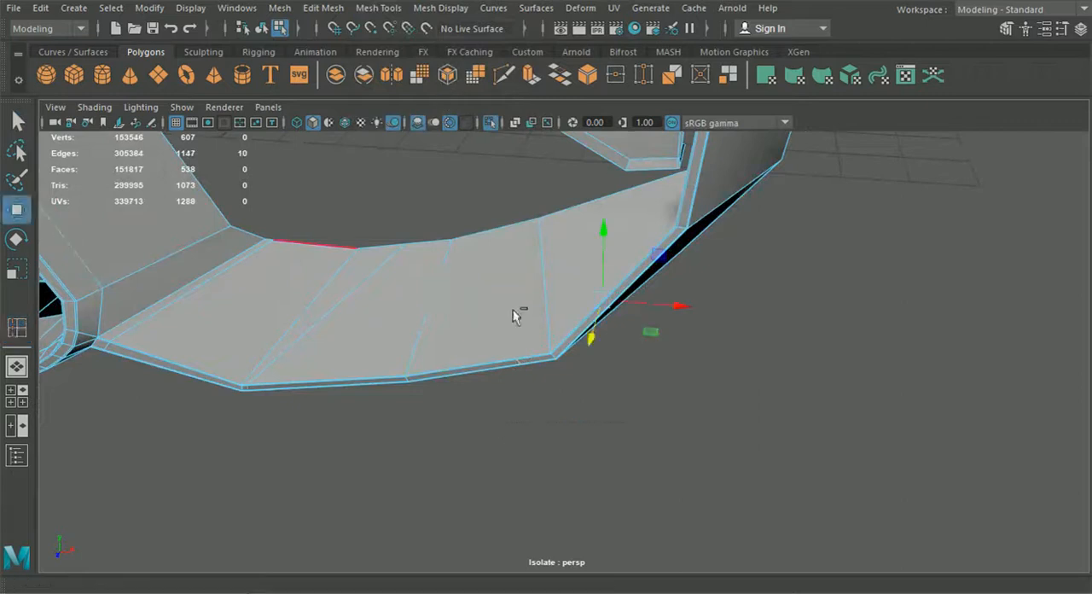
Step: Cut an edge across the outer rim panel with Multi-Cut to join the new loop to the opening-edge vertex
{"action": "left_click_drag", "start_coordinate": [468, 300], "coordinate": [569, 327], "text": "alt"}
{"action": "left_click_drag", "start_coordinate": [579, 254], "coordinate": [579, 268]}
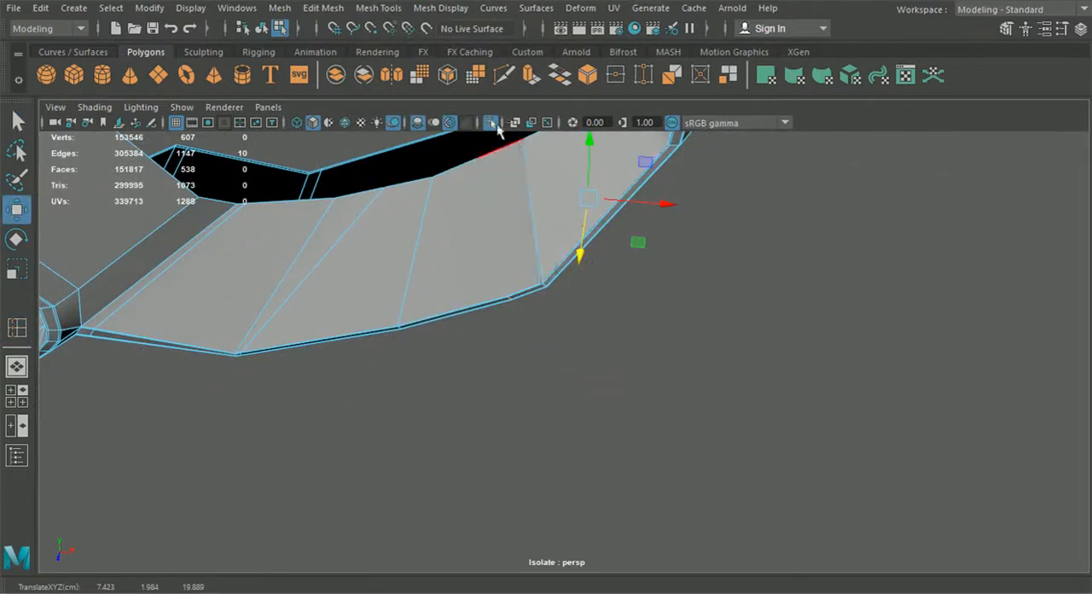
{"action": "left_click", "coordinate": [503, 75]}
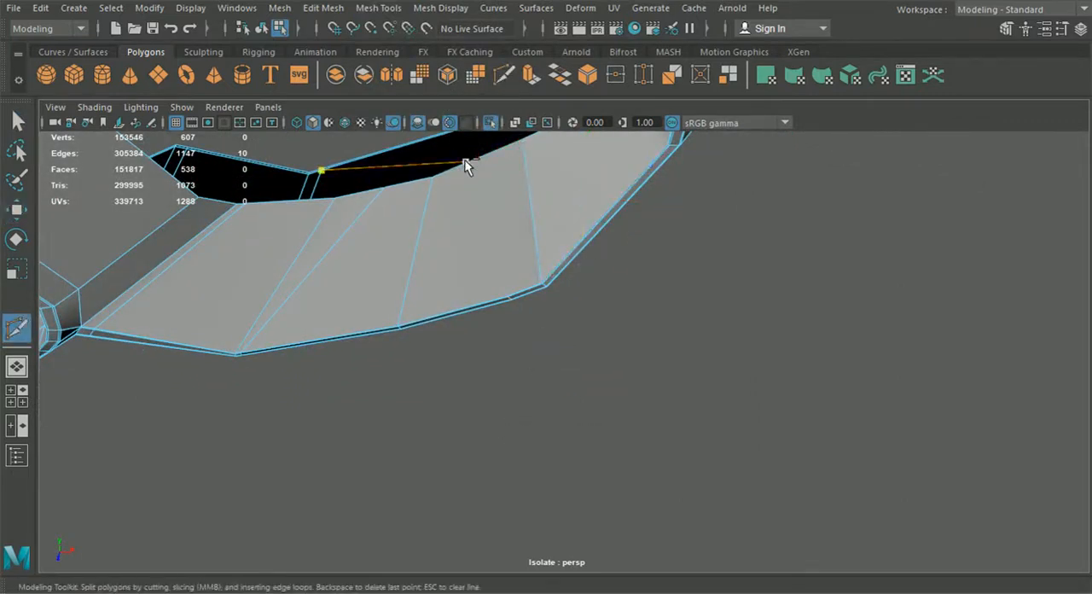
{"action": "middle_click_drag", "start_coordinate": [478, 184], "coordinate": [488, 215], "text": "alt"}
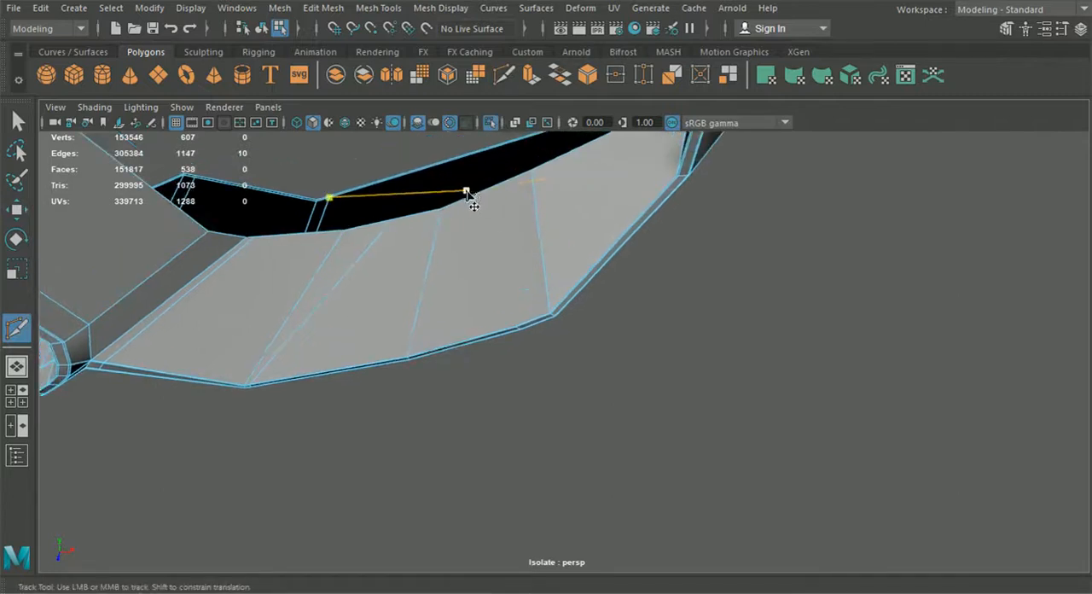
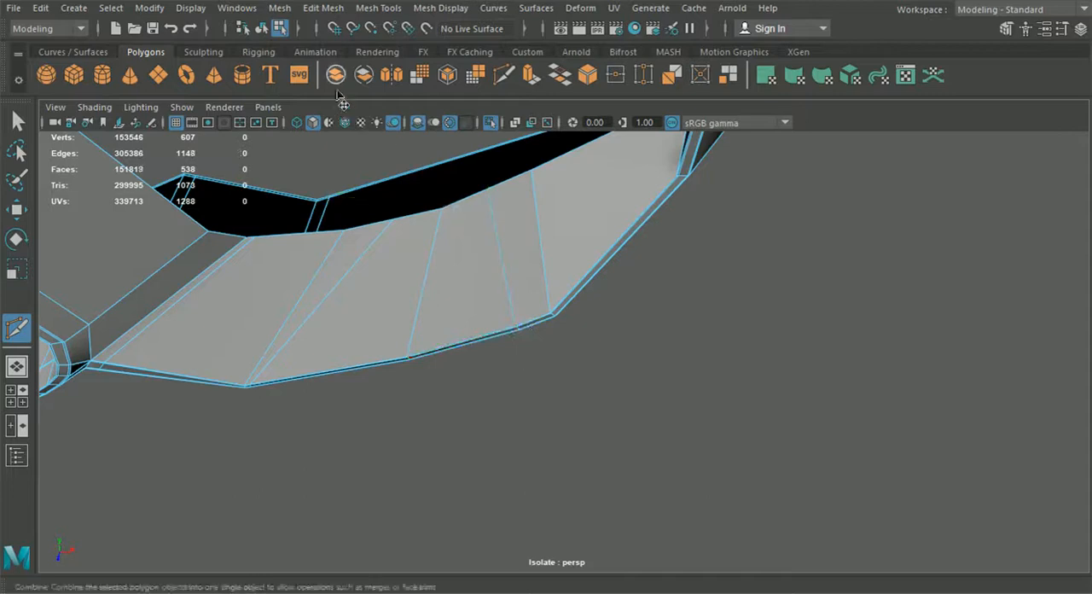
Step: Return to object selection, preview the bumper half smoothed, and inspect the side intake rim's lower edge from farther away
{"action": "left_click", "coordinate": [17, 122]}
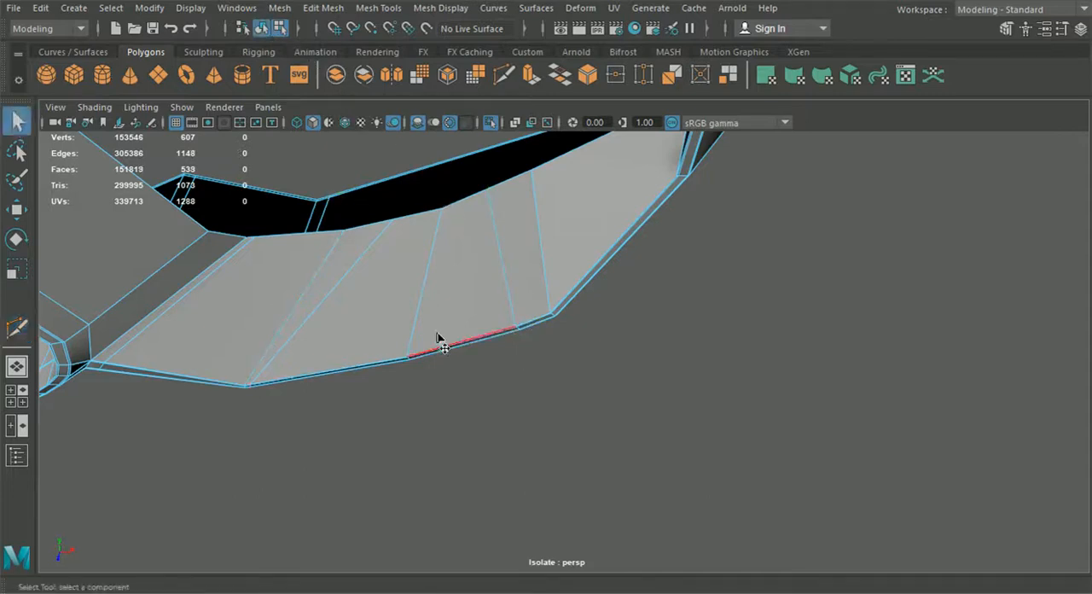
{"action": "left_click", "coordinate": [261, 28]}
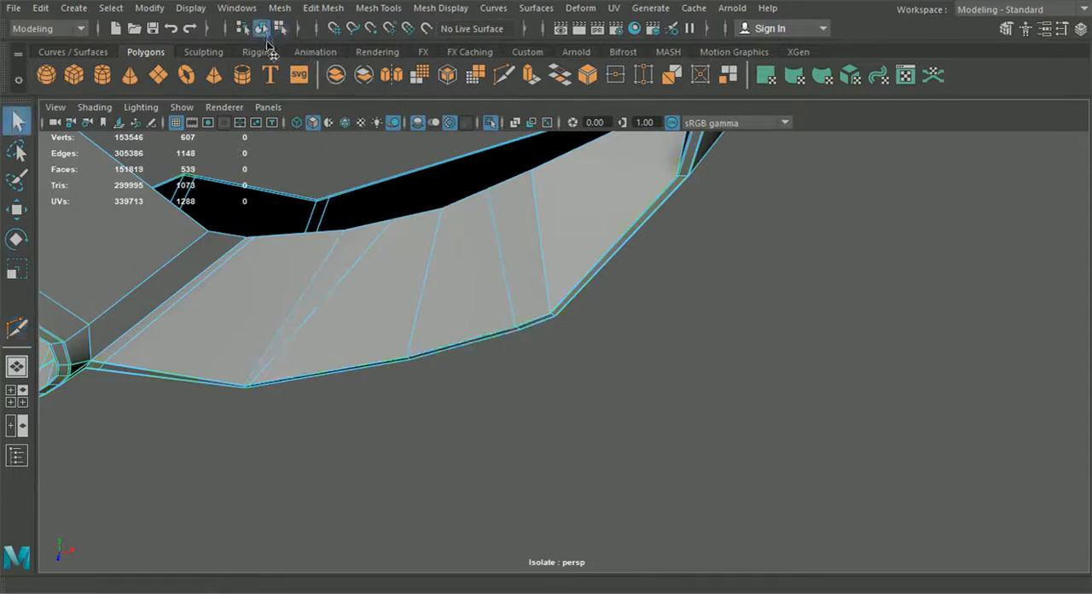
{"action": "left_click", "coordinate": [542, 411]}
{"action": "left_click_drag", "start_coordinate": [594, 354], "coordinate": [587, 338], "text": "alt"}
{"action": "left_click", "coordinate": [532, 334]}
{"action": "key", "text": "3"}
{"action": "left_click", "coordinate": [620, 404]}
{"action": "scroll", "coordinate": [621, 404], "scroll_direction": "down", "scroll_amount": 3}
{"action": "left_click_drag", "start_coordinate": [621, 403], "coordinate": [573, 435], "text": "alt"}
{"action": "scroll", "coordinate": [582, 407], "scroll_direction": "down", "scroll_amount": 6}
{"action": "middle_click_drag", "start_coordinate": [573, 435], "coordinate": [678, 458], "text": "alt"}
{"action": "mouse_move", "coordinate": [678, 458]}
{"action": "left_mouse_down", "text": "alt"}
{"action": "mouse_move", "coordinate": [487, 498]}
{"action": "mouse_move", "coordinate": [597, 418]}
{"action": "mouse_move", "coordinate": [607, 393]}
{"action": "mouse_move", "coordinate": [685, 457]}
{"action": "left_mouse_up", "text": "alt"}
{"action": "left_click", "coordinate": [607, 392]}
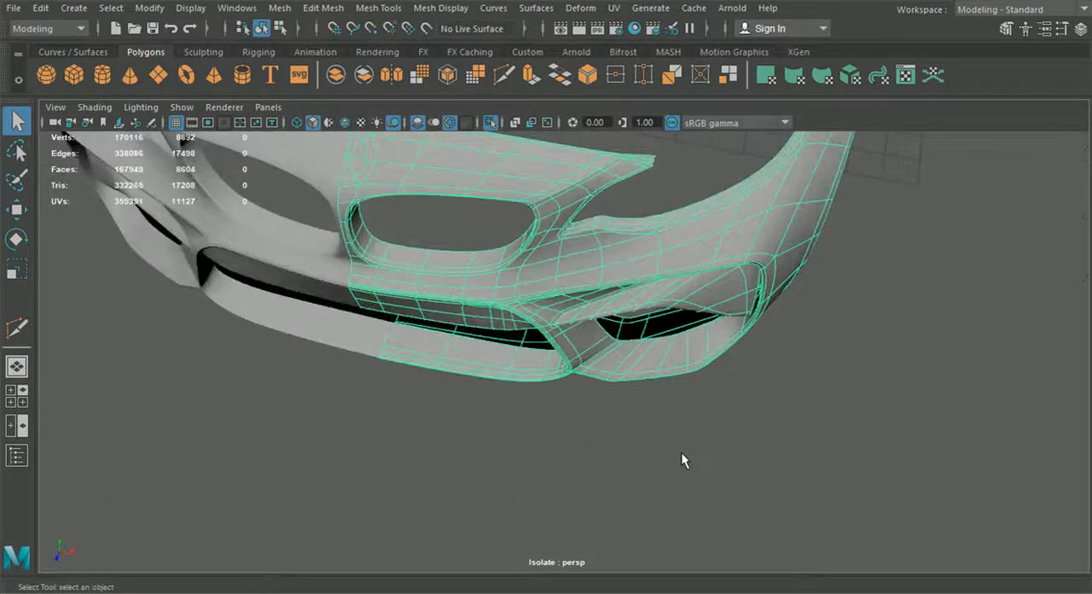
Step: Return to the unsmoothed mesh and move the vertices at the rim's lower inner corner to reshape that corner
{"action": "key", "text": "1"}
{"action": "scroll", "coordinate": [681, 452], "scroll_direction": "up", "scroll_amount": 5}
{"action": "right_click_drag", "start_coordinate": [668, 398], "coordinate": [595, 119]}
{"action": "middle_click_drag", "start_coordinate": [655, 460], "coordinate": [584, 443], "text": "alt"}
{"action": "scroll", "coordinate": [584, 443], "scroll_direction": "up", "scroll_amount": 3}
{"action": "left_click", "coordinate": [599, 412]}
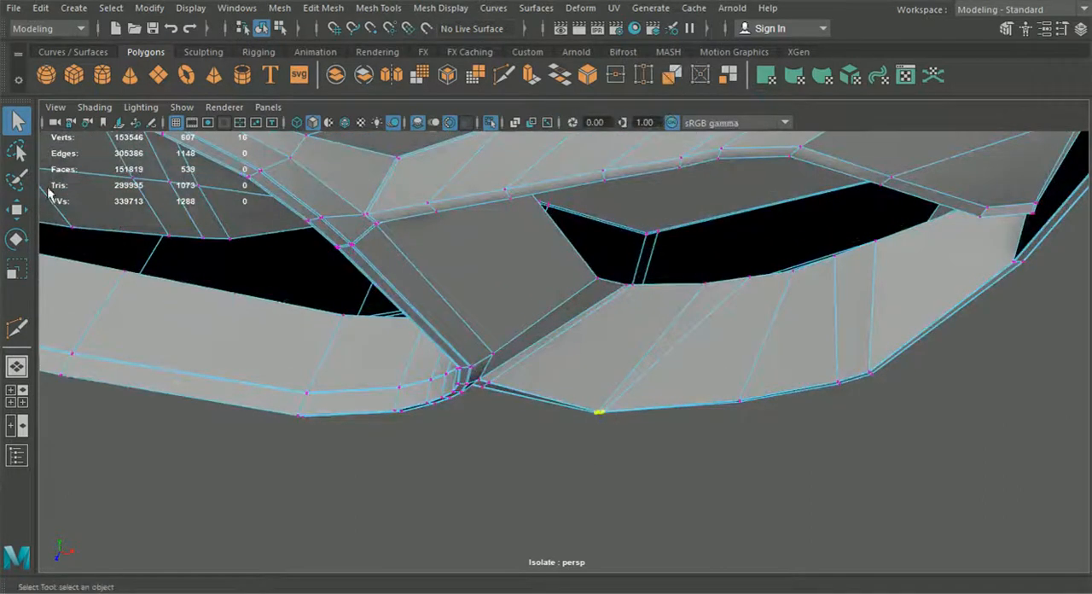
{"action": "left_click", "coordinate": [17, 209]}
{"action": "left_click_drag", "start_coordinate": [412, 365], "coordinate": [430, 402], "text": "alt"}
{"action": "left_click_drag", "start_coordinate": [580, 464], "coordinate": [563, 463]}
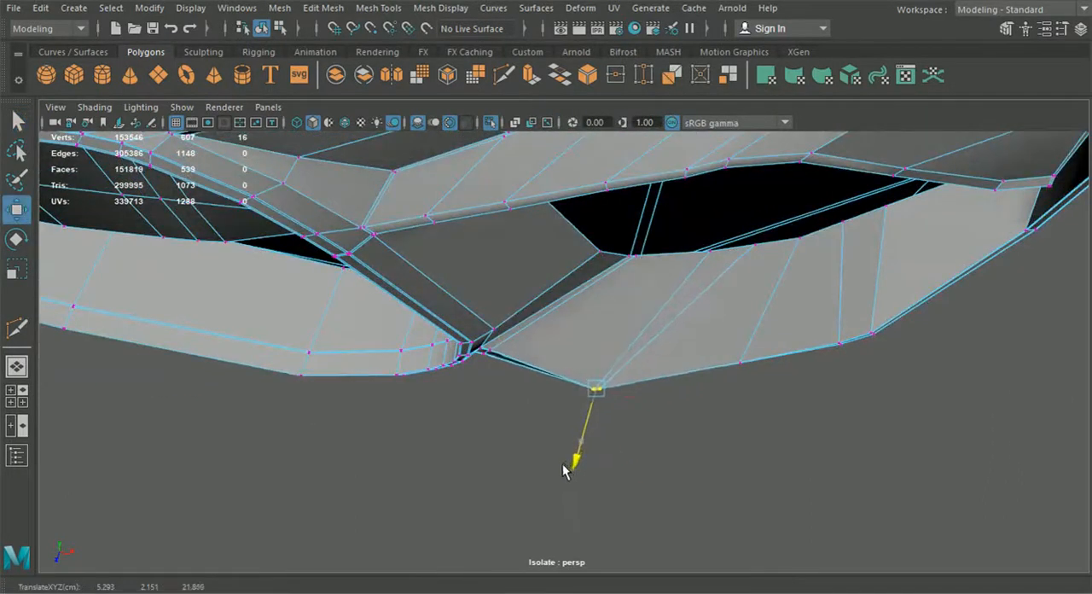
Step: Adjust the remaining vertex groups along the side intake rim's lower edge to even out its curve
{"action": "left_click", "coordinate": [738, 364]}
{"action": "mouse_move", "coordinate": [729, 417]}
{"action": "left_mouse_down"}
{"action": "mouse_move", "coordinate": [726, 433]}
{"action": "mouse_move", "coordinate": [724, 424]}
{"action": "left_mouse_up"}
{"action": "left_click_drag", "start_coordinate": [648, 453], "coordinate": [604, 382], "text": "alt"}
{"action": "left_click", "coordinate": [571, 396]}
{"action": "left_click_drag", "start_coordinate": [762, 382], "coordinate": [763, 383], "text": "shift"}
{"action": "left_click_drag", "start_coordinate": [866, 381], "coordinate": [785, 418], "text": "shift"}
{"action": "middle_click_drag", "start_coordinate": [778, 399], "coordinate": [775, 404]}
{"action": "left_click_drag", "start_coordinate": [724, 452], "coordinate": [749, 474], "text": "alt"}
{"action": "middle_click_drag", "start_coordinate": [749, 475], "coordinate": [638, 469], "text": "alt"}
{"action": "right_click_drag", "start_coordinate": [639, 478], "coordinate": [667, 510], "text": "alt"}
{"action": "left_click_drag", "start_coordinate": [653, 470], "coordinate": [1052, 355], "text": "ctrl"}
{"action": "left_click_drag", "start_coordinate": [445, 385], "coordinate": [442, 382]}
Step: Preview the bumper half smoothed and examine the reshaped lower edge from the front and side
{"action": "left_click", "coordinate": [261, 28]}
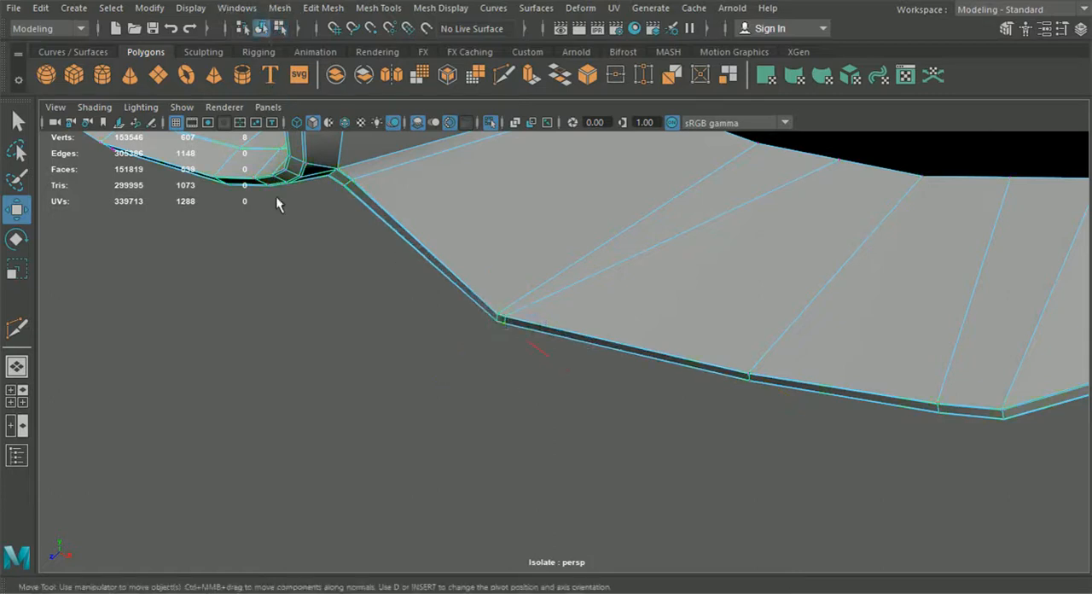
{"action": "key", "text": "3"}
{"action": "left_click", "coordinate": [374, 388]}
{"action": "scroll", "coordinate": [487, 363], "scroll_direction": "down", "scroll_amount": 5}
{"action": "left_click_drag", "start_coordinate": [373, 388], "coordinate": [467, 453], "text": "alt"}
{"action": "scroll", "coordinate": [628, 431], "scroll_direction": "down", "scroll_amount": 4}
{"action": "scroll", "coordinate": [628, 430], "scroll_direction": "down", "scroll_amount": 4}
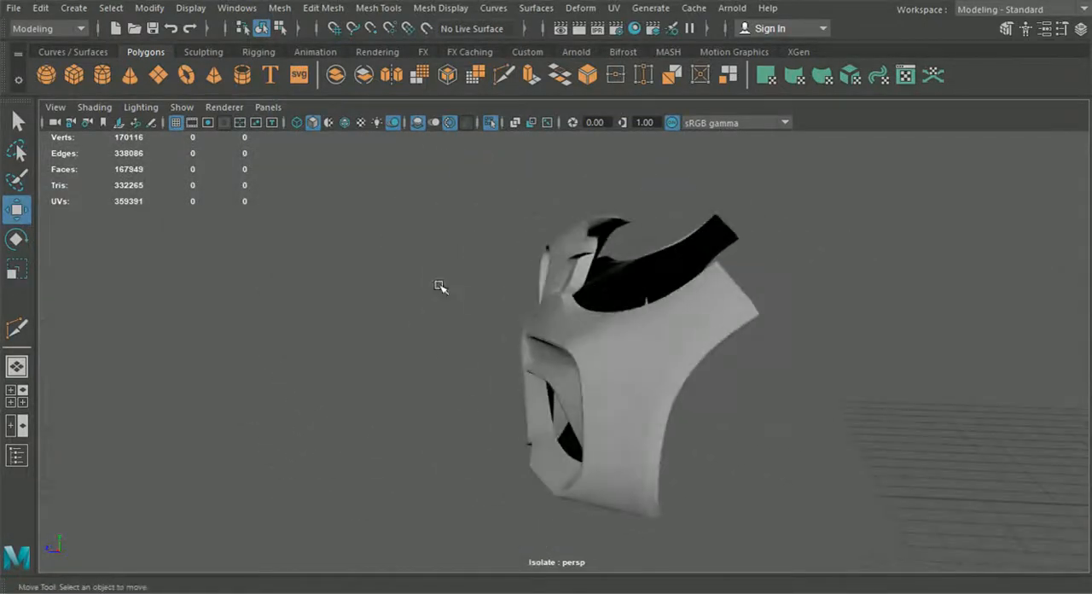
{"action": "scroll", "coordinate": [468, 242], "scroll_direction": "down", "scroll_amount": 3}
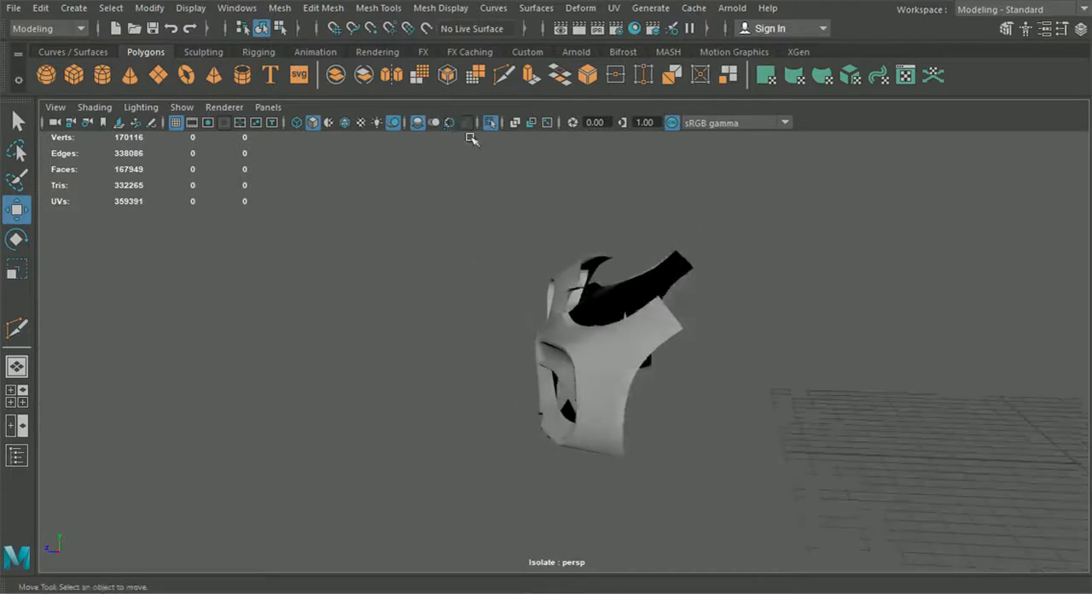
Step: Exit isolation to show the whole car and inspect the front bumper, including with the wireframe overlaid on the shading
{"action": "left_click", "coordinate": [484, 123]}
{"action": "left_click_drag", "start_coordinate": [449, 298], "coordinate": [678, 362], "text": "alt"}
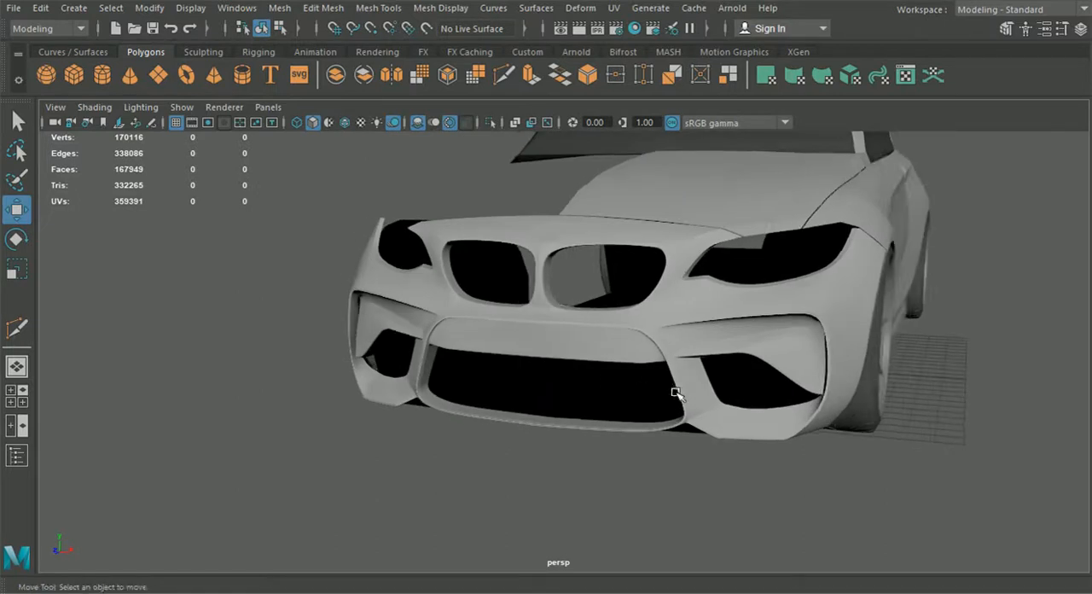
{"action": "left_click_drag", "start_coordinate": [459, 401], "coordinate": [509, 443], "text": "alt"}
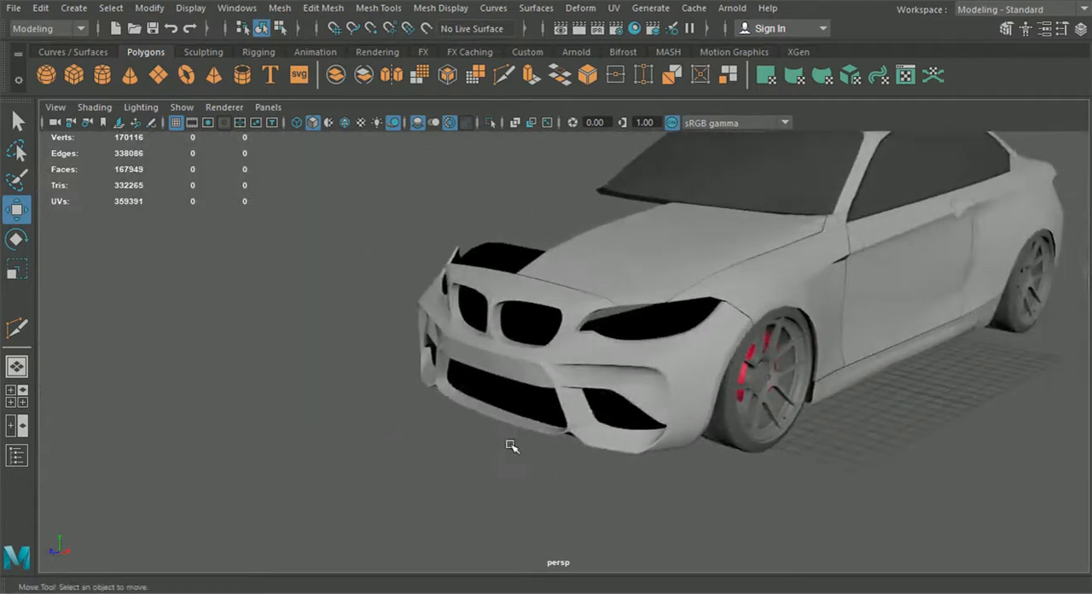
{"action": "right_click_drag", "start_coordinate": [509, 444], "coordinate": [344, 468], "text": "alt"}
{"action": "left_click_drag", "start_coordinate": [442, 462], "coordinate": [684, 380], "text": "alt"}
{"action": "scroll", "coordinate": [553, 454], "scroll_direction": "up", "scroll_amount": 4}
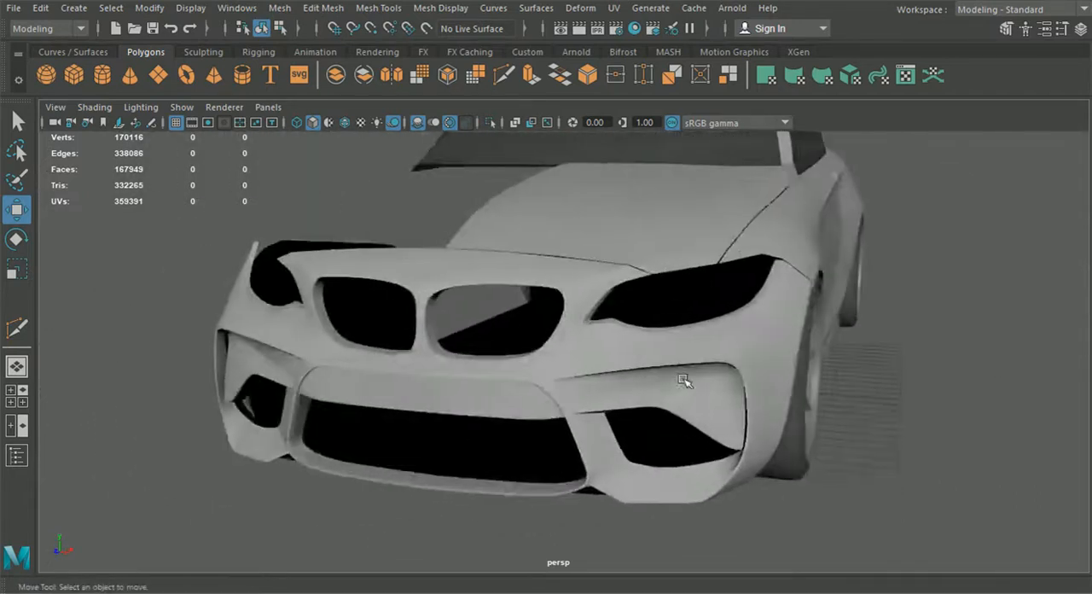
{"action": "left_click_drag", "start_coordinate": [294, 359], "coordinate": [564, 228], "text": "alt"}
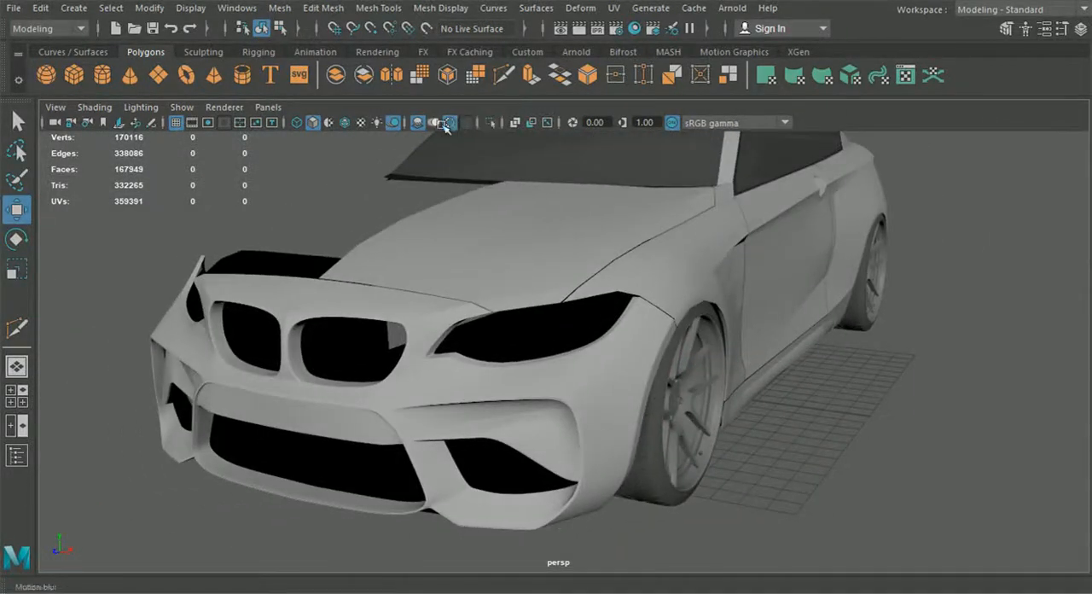
{"action": "left_click", "coordinate": [345, 122]}
{"action": "mouse_move", "coordinate": [401, 239]}
{"action": "left_mouse_down", "text": "alt"}
{"action": "mouse_move", "coordinate": [456, 268]}
{"action": "mouse_move", "coordinate": [409, 274]}
{"action": "left_mouse_up", "text": "alt"}
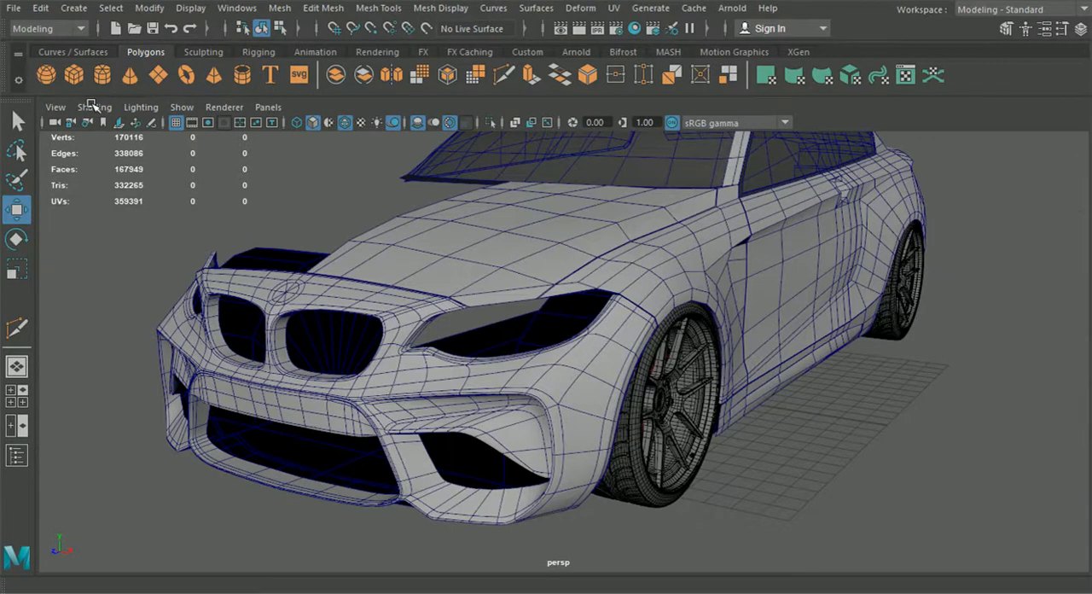
Step: Open Hypershade and create a new Blinn material with a light grey colour
{"action": "left_click_drag", "start_coordinate": [91, 104], "coordinate": [681, 58]}
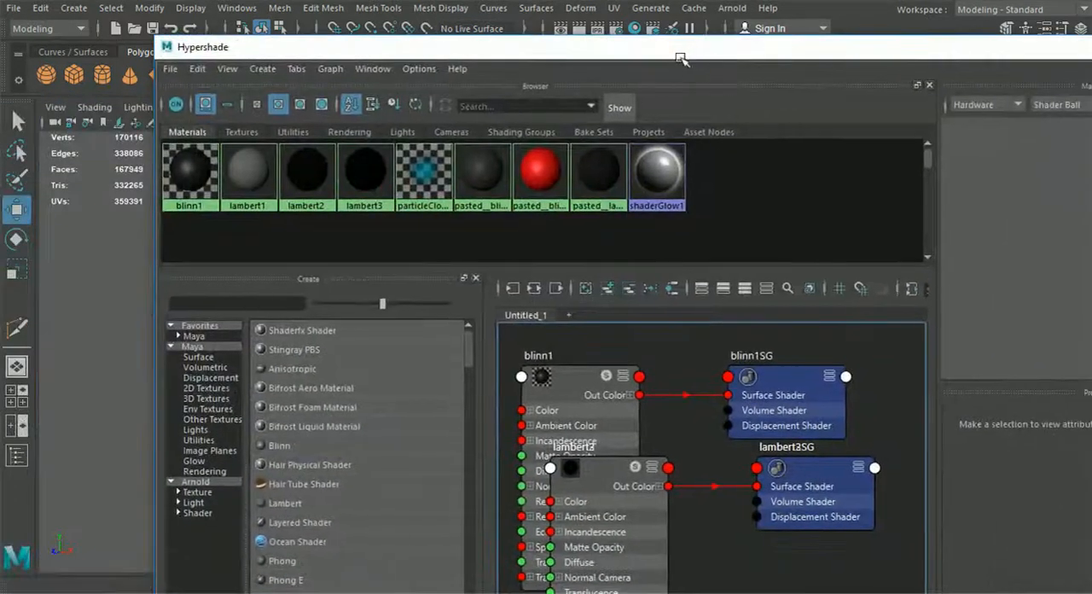
{"action": "left_click", "coordinate": [278, 444]}
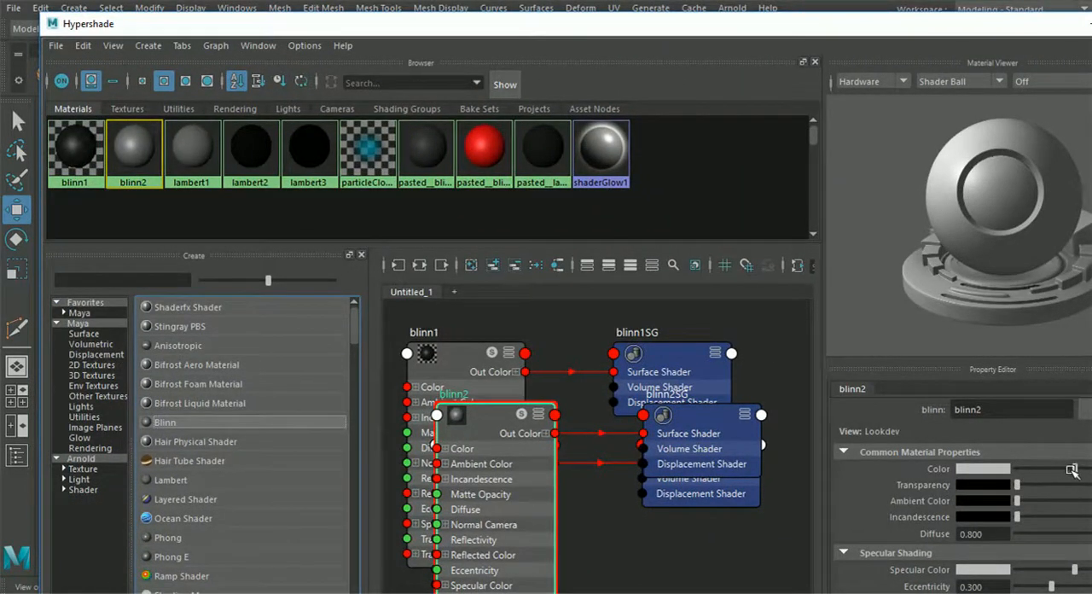
{"action": "left_click_drag", "start_coordinate": [446, 27], "coordinate": [857, 84]}
Step: Assign the blinn2 material to both halves of the front bumper and put Hypershade away
{"action": "left_click", "coordinate": [398, 297]}
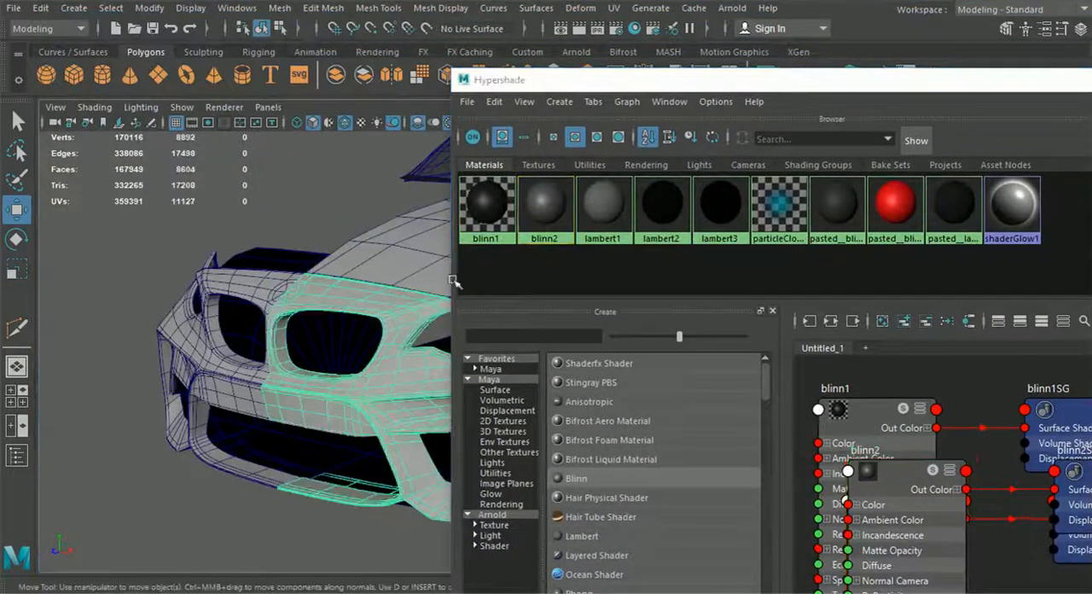
{"action": "right_click_drag", "start_coordinate": [533, 211], "coordinate": [520, 164]}
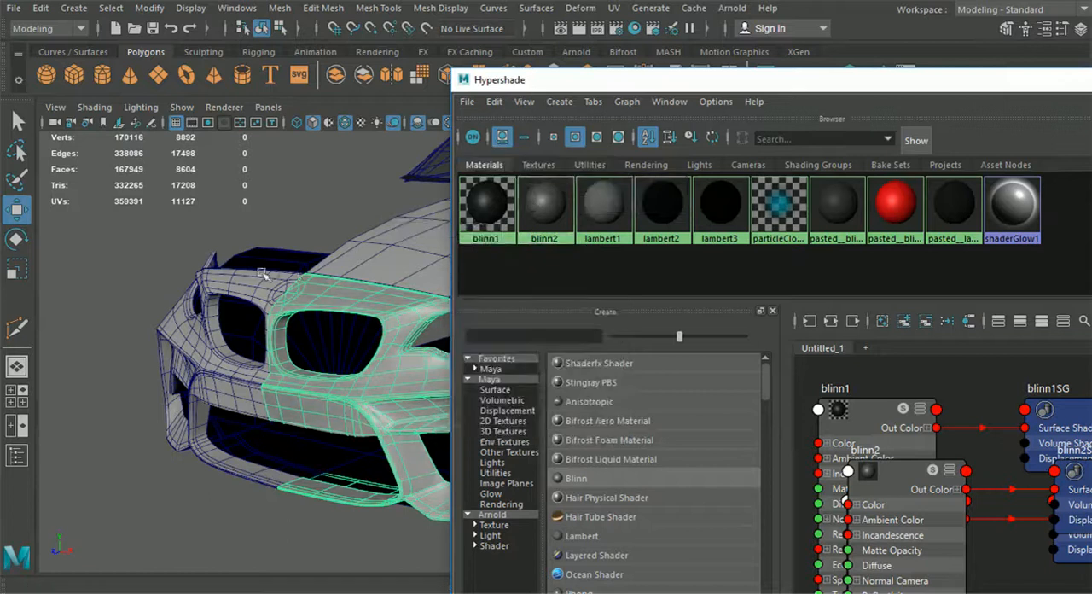
{"action": "right_click_drag", "start_coordinate": [547, 209], "coordinate": [543, 153]}
{"action": "left_click_drag", "start_coordinate": [704, 86], "coordinate": [483, 104]}
{"action": "left_click_drag", "start_coordinate": [1030, 95], "coordinate": [769, 132]}
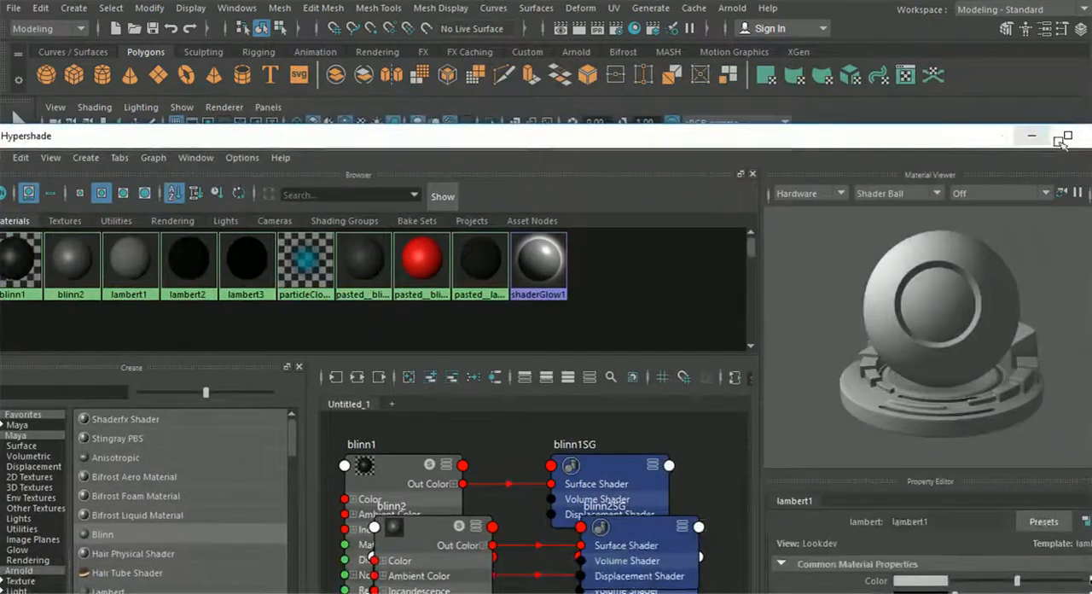
{"action": "left_click", "coordinate": [994, 133]}
{"action": "left_click", "coordinate": [935, 446]}
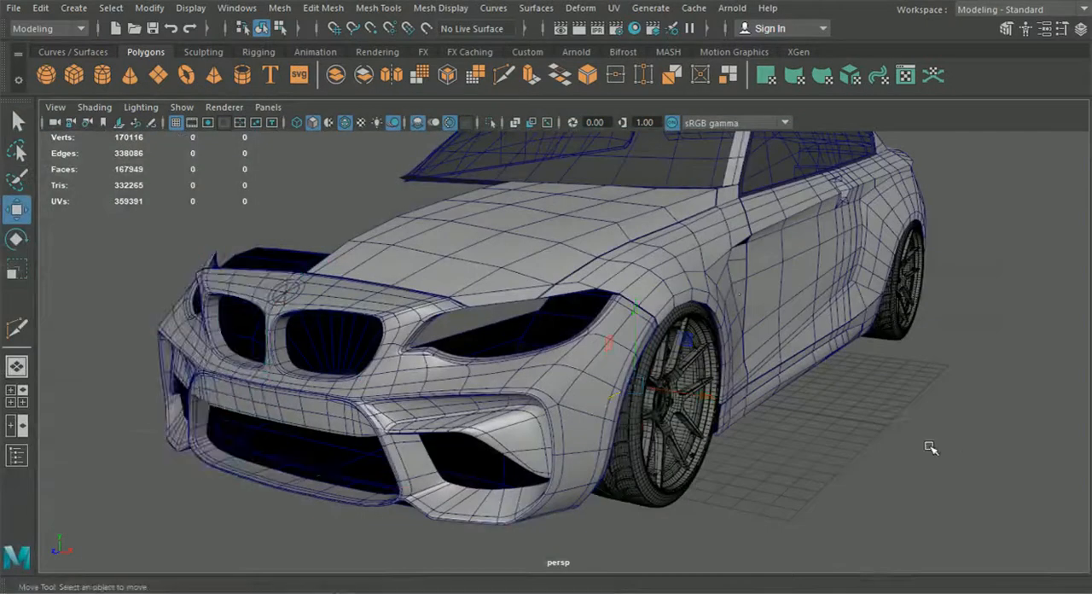
Step: Hide the wireframe overlay and examine the glossy bumper surface around the grille openings and badge area
{"action": "left_click", "coordinate": [332, 122]}
{"action": "mouse_move", "coordinate": [457, 270]}
{"action": "left_mouse_down", "text": "alt"}
{"action": "mouse_move", "coordinate": [568, 312]}
{"action": "mouse_move", "coordinate": [634, 309]}
{"action": "mouse_move", "coordinate": [488, 315]}
{"action": "left_mouse_up", "text": "alt"}
{"action": "scroll", "coordinate": [502, 315], "scroll_direction": "down", "scroll_amount": 3}
{"action": "middle_click_drag", "start_coordinate": [504, 316], "coordinate": [635, 341], "text": "alt"}
{"action": "scroll", "coordinate": [635, 341], "scroll_direction": "up", "scroll_amount": 5}
{"action": "middle_click_drag", "start_coordinate": [542, 344], "coordinate": [646, 354], "text": "alt"}
{"action": "scroll", "coordinate": [646, 354], "scroll_direction": "up", "scroll_amount": 4}
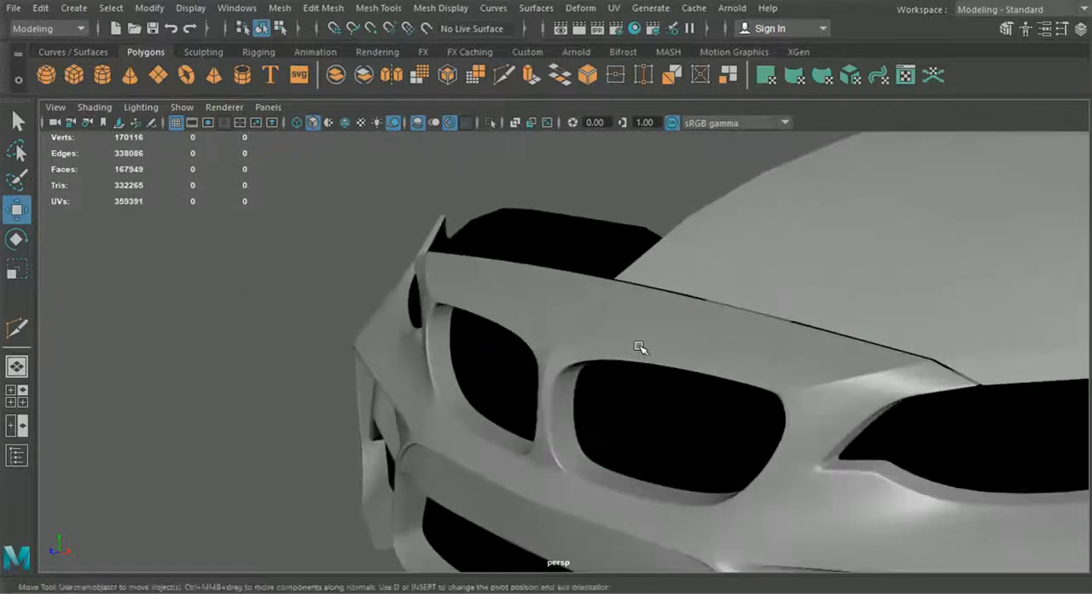
Step: Insert an edge loop along the narrow strip bordering the badge outline above the grille openings
{"action": "left_click", "coordinate": [639, 347]}
{"action": "scroll", "coordinate": [636, 356], "scroll_direction": "up", "scroll_amount": 6}
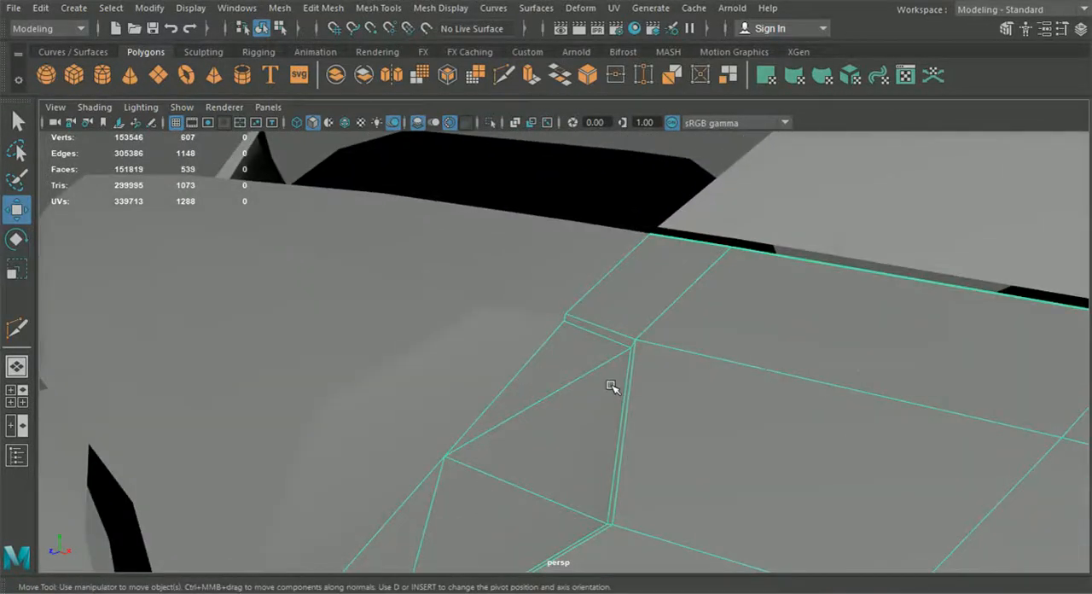
{"action": "left_click", "coordinate": [333, 8]}
{"action": "mouse_move", "coordinate": [369, 12]}
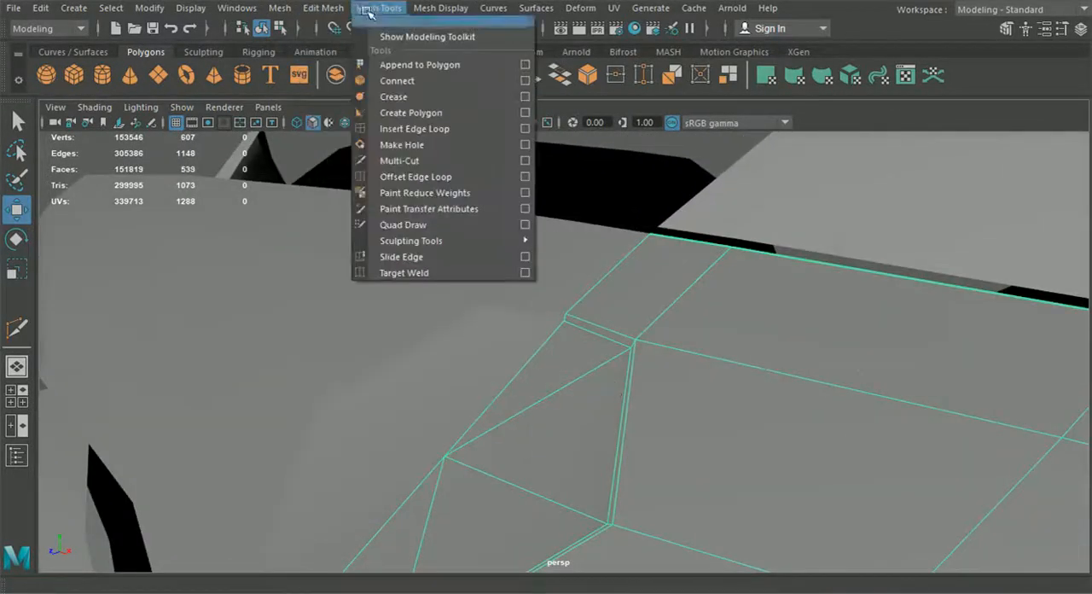
{"action": "left_click", "coordinate": [413, 128]}
{"action": "scroll", "coordinate": [691, 330], "scroll_direction": "up", "scroll_amount": 4}
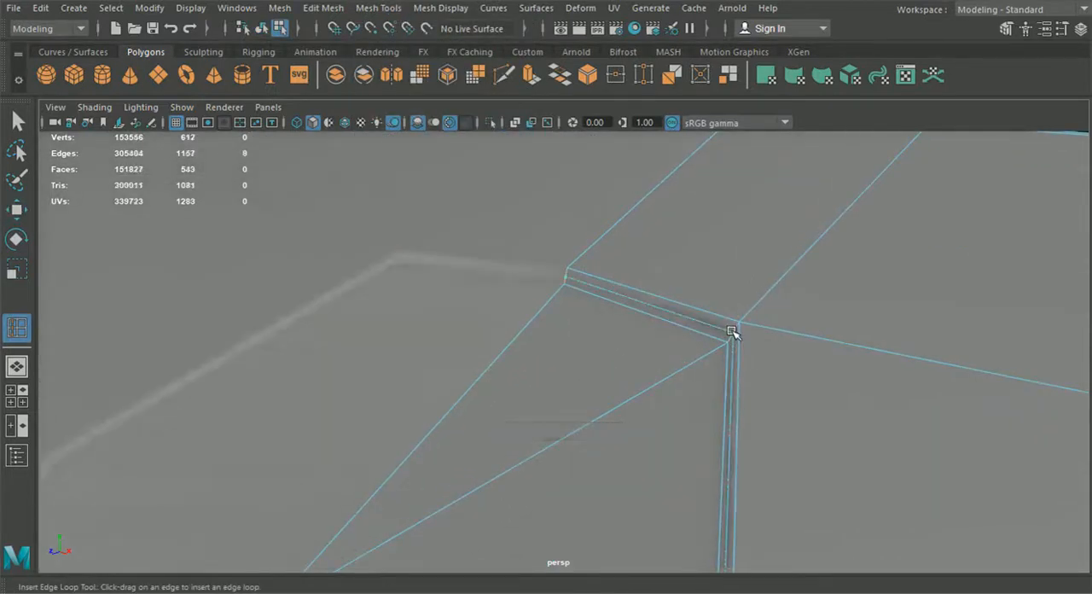
Step: Leave the edge loop tool, preview the bumper half smoothed, and examine the badge outline from the front
{"action": "scroll", "coordinate": [729, 333], "scroll_direction": "down", "scroll_amount": 5}
{"action": "left_click_drag", "start_coordinate": [721, 344], "coordinate": [862, 324], "text": "alt"}
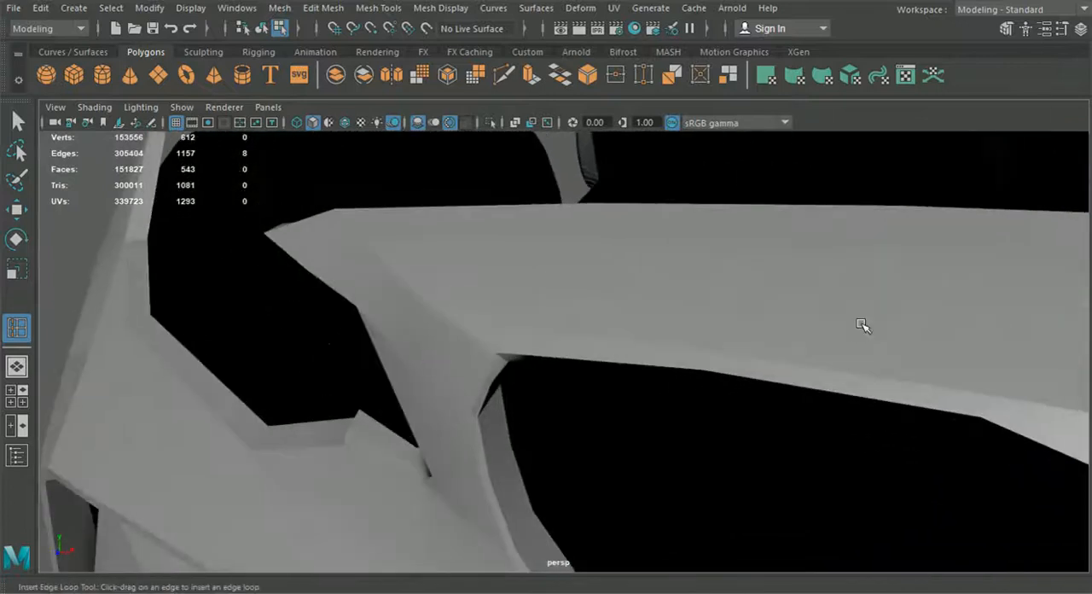
{"action": "middle_click_drag", "start_coordinate": [863, 324], "coordinate": [604, 312], "text": "alt"}
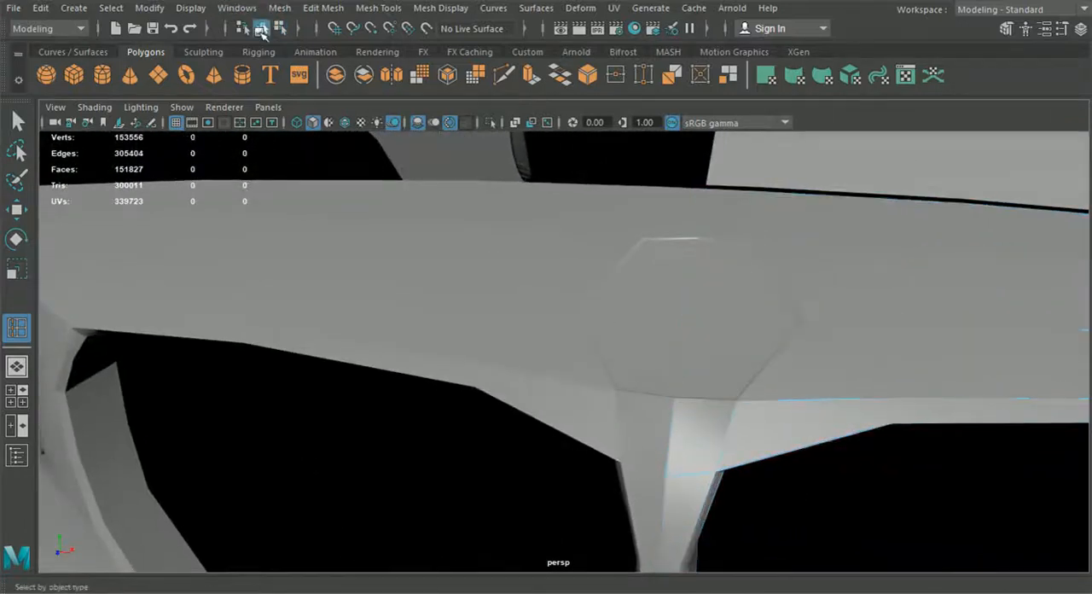
{"action": "key", "text": "q"}
{"action": "left_click", "coordinate": [495, 259]}
{"action": "left_click", "coordinate": [799, 300]}
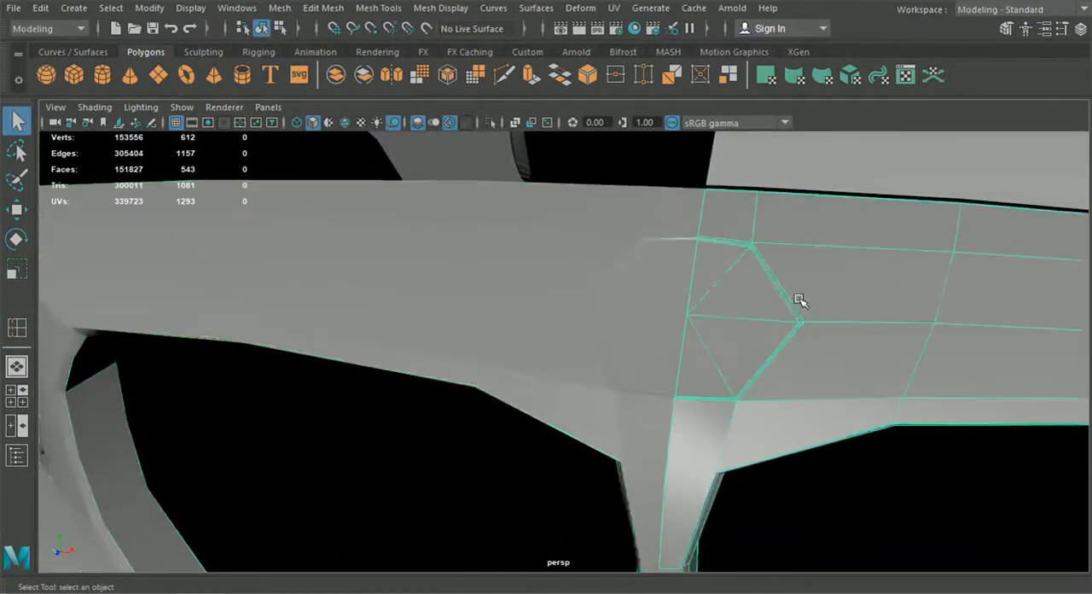
{"action": "key", "text": "3"}
{"action": "scroll", "coordinate": [796, 297], "scroll_direction": "down", "scroll_amount": 8}
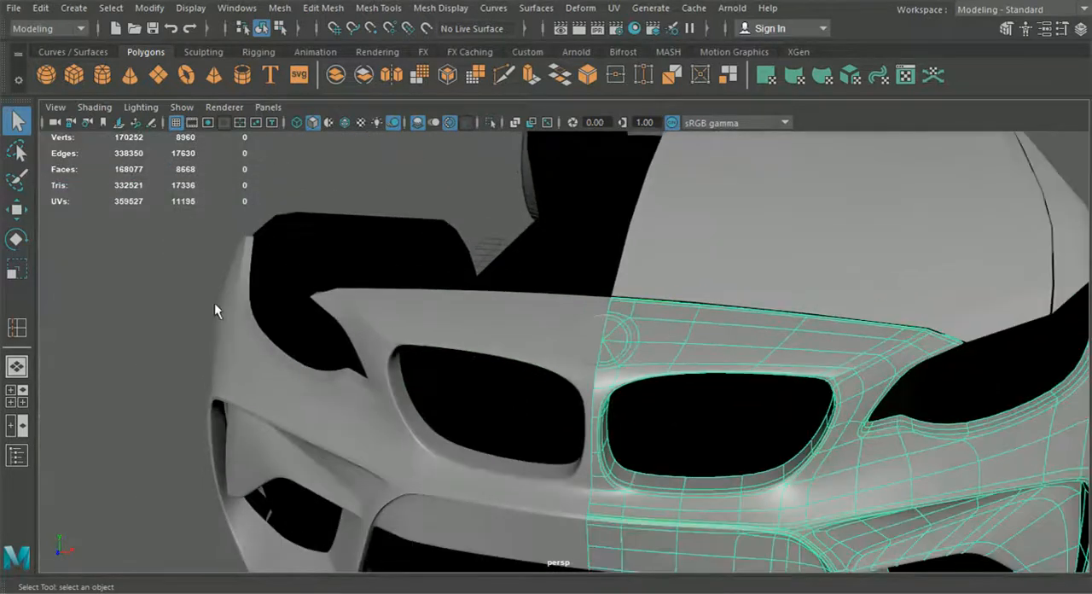
{"action": "left_click", "coordinate": [214, 304]}
{"action": "left_click_drag", "start_coordinate": [214, 303], "coordinate": [380, 361], "text": "alt"}
{"action": "left_click_drag", "start_coordinate": [861, 327], "coordinate": [677, 387], "text": "alt"}
{"action": "scroll", "coordinate": [758, 341], "scroll_direction": "down", "scroll_amount": 5}
{"action": "scroll", "coordinate": [701, 375], "scroll_direction": "up", "scroll_amount": 3}
{"action": "scroll", "coordinate": [676, 387], "scroll_direction": "up", "scroll_amount": 5}
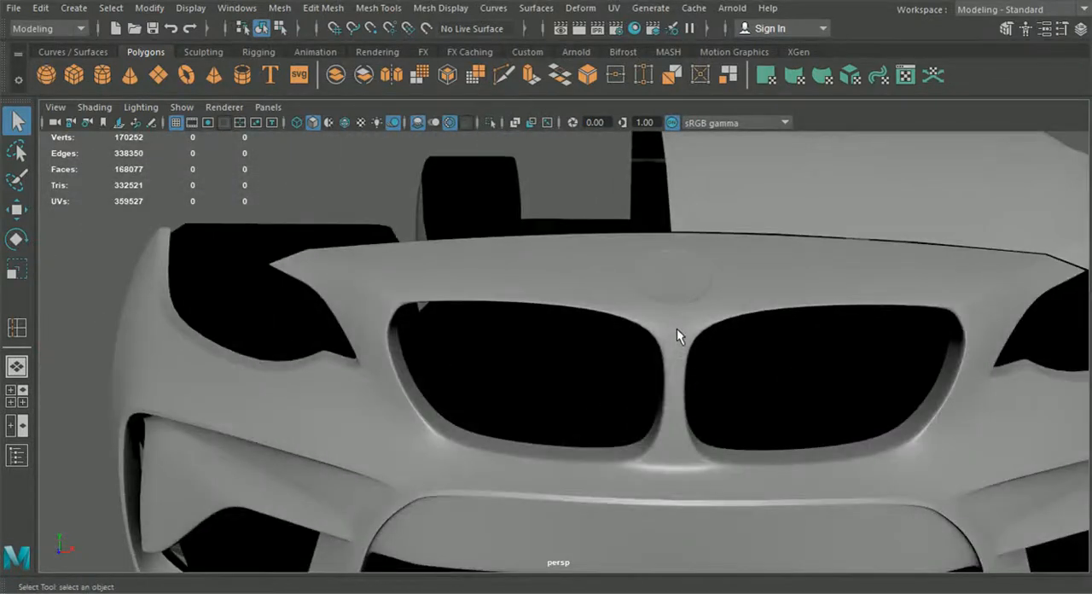
Step: Inspect the smoothed bumper's highlights and fit on the whole car from the front and side
{"action": "left_click_drag", "start_coordinate": [671, 247], "coordinate": [629, 294], "text": "alt"}
{"action": "scroll", "coordinate": [629, 295], "scroll_direction": "down", "scroll_amount": 5}
{"action": "left_click_drag", "start_coordinate": [673, 403], "coordinate": [585, 403], "text": "alt"}
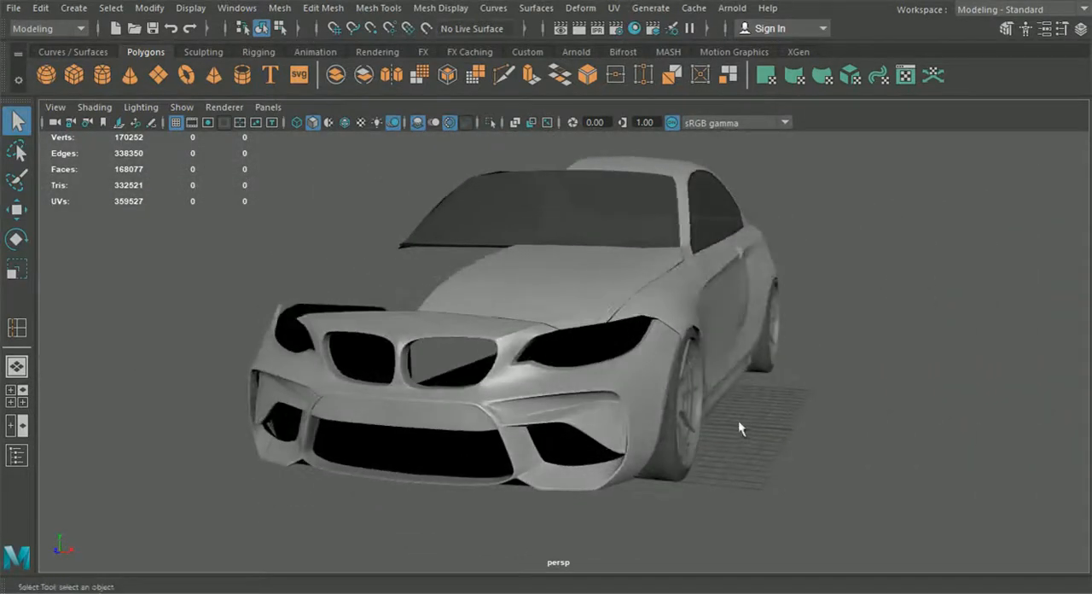
{"action": "left_click_drag", "start_coordinate": [735, 429], "coordinate": [670, 437], "text": "alt"}
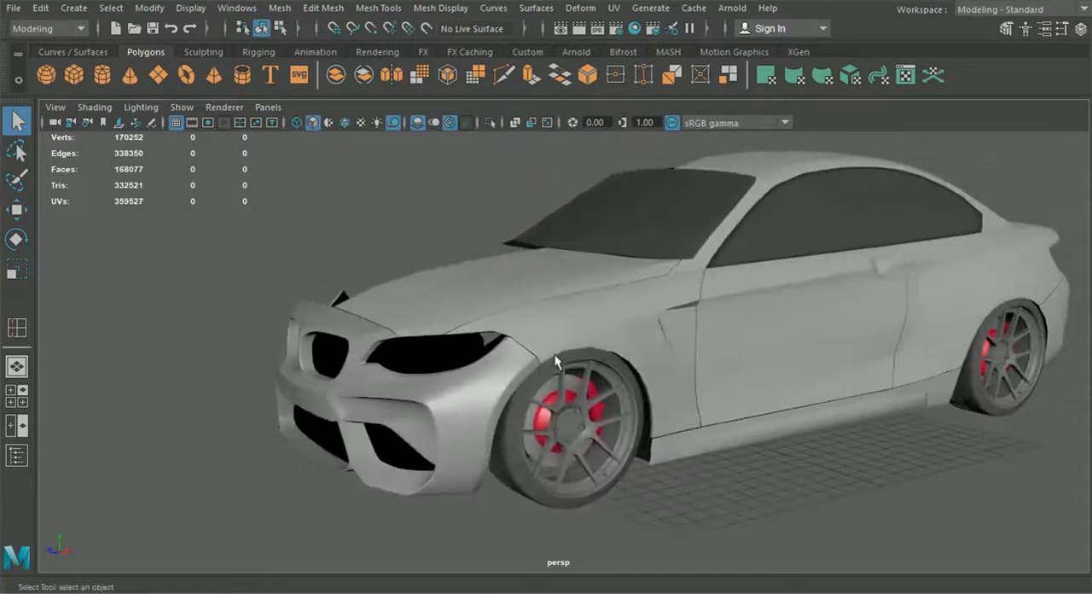
{"action": "left_click_drag", "start_coordinate": [606, 362], "coordinate": [720, 368], "text": "alt"}
{"action": "left_click_drag", "start_coordinate": [592, 316], "coordinate": [493, 313], "text": "alt"}
{"action": "left_click_drag", "start_coordinate": [630, 374], "coordinate": [659, 399], "text": "alt"}
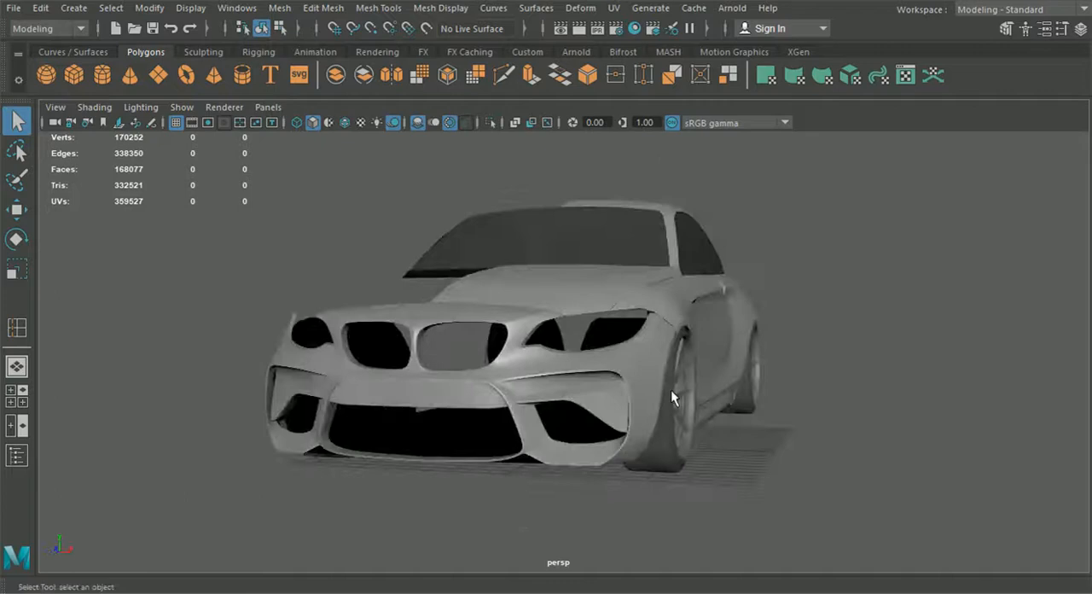